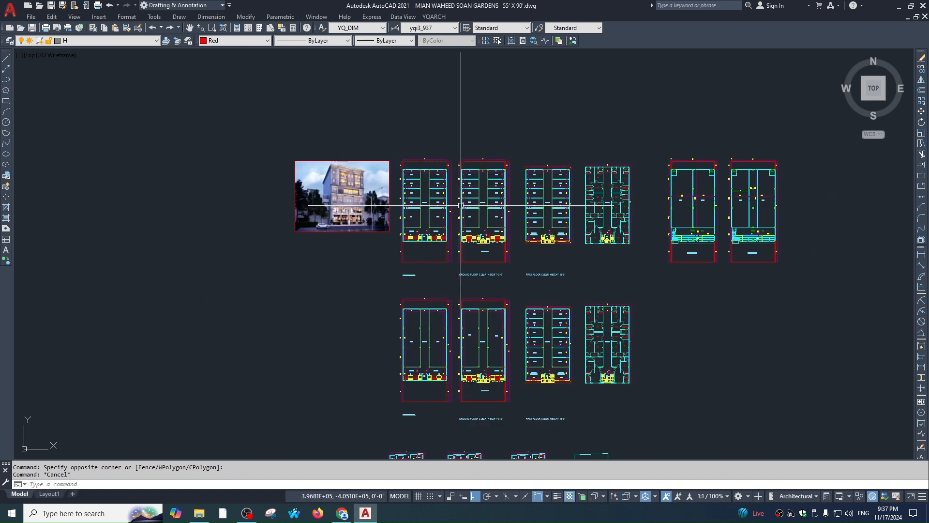
# Pan and zoom across the floor plans and building rendering to study the storefronts
pyautogui.scroll(5, 484, 177)
pyautogui.moveTo(611, 296); pyautogui.dragTo(607, 263, button='middle')
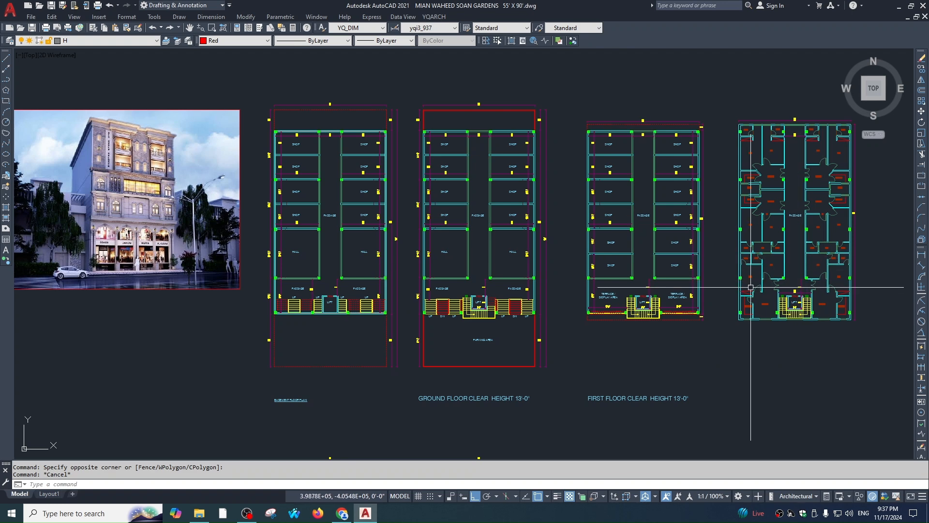
pyautogui.moveTo(218, 304); pyautogui.dragTo(557, 338, button='middle')
pyautogui.scroll(4, 473, 220)
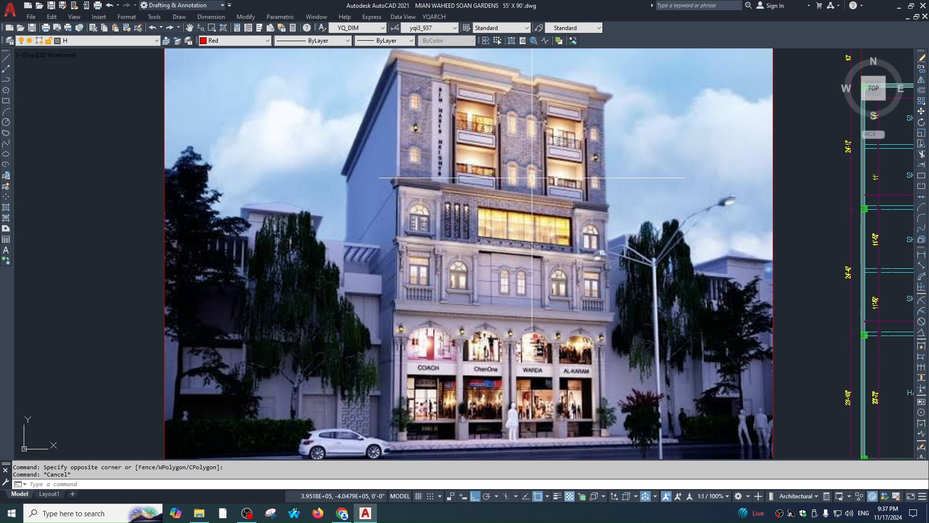
pyautogui.moveTo(547, 149); pyautogui.dragTo(531, 106, button='middle')
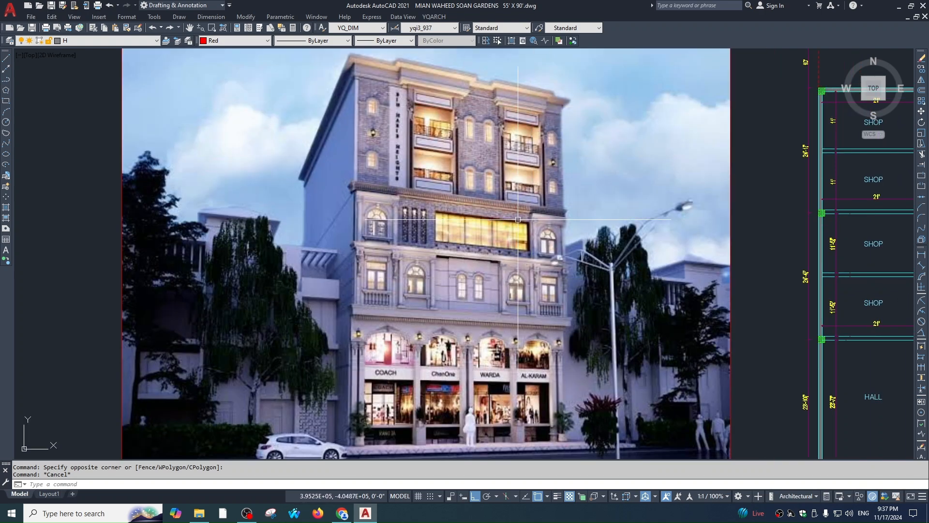
pyautogui.scroll(-1, 456, 239)
pyautogui.moveTo(692, 297)
pyautogui.mouseDown(button='middle')
pyautogui.moveTo(531, 257)
pyautogui.moveTo(483, 256)
pyautogui.mouseUp(button='middle')
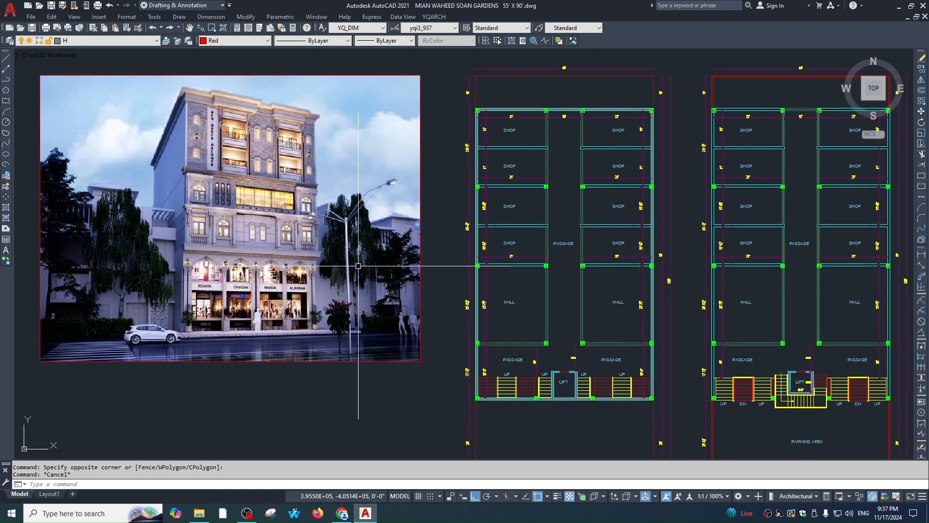
pyautogui.moveTo(415, 263); pyautogui.dragTo(480, 281, button='middle')
pyautogui.moveTo(365, 237); pyautogui.dragTo(424, 233, button='middle')
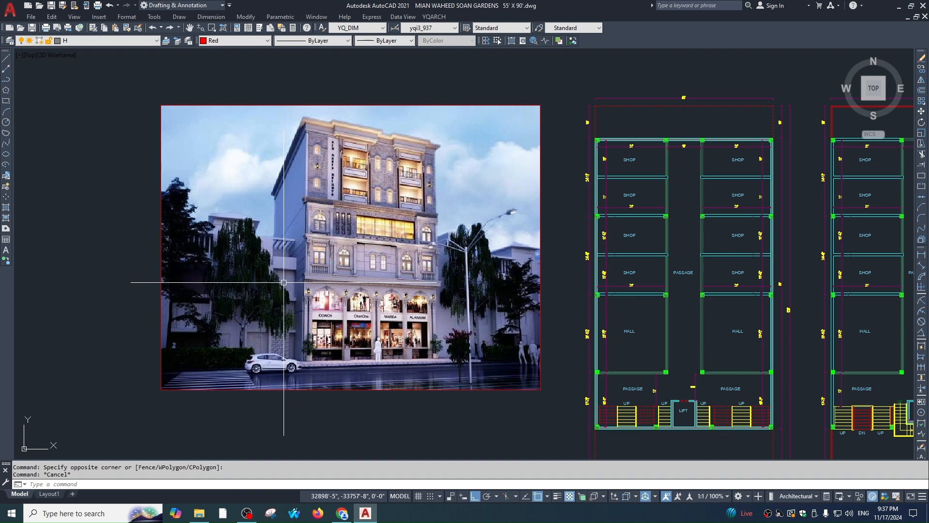
pyautogui.scroll(-2, 535, 248)
pyautogui.scroll(5, 535, 248)
pyautogui.moveTo(613, 99); pyautogui.dragTo(596, 170, button='middle')
pyautogui.scroll(5, 597, 171)
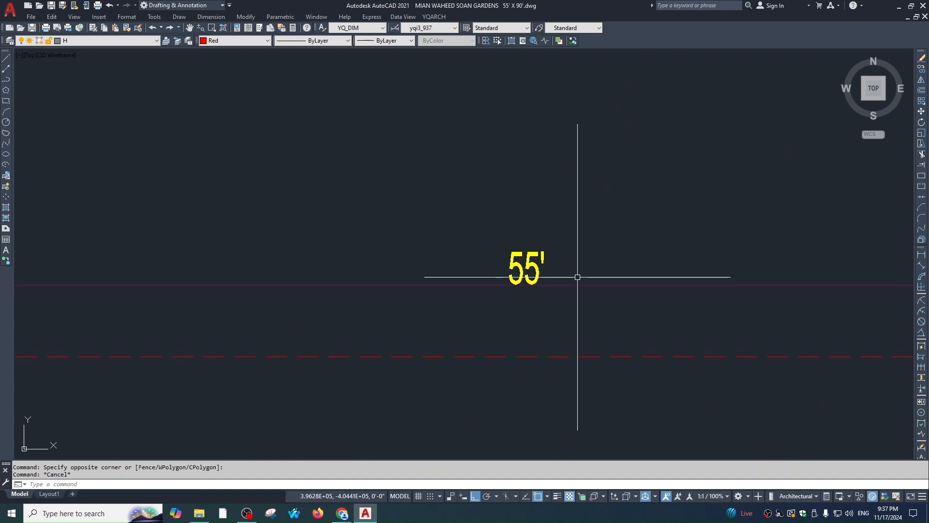
pyautogui.scroll(-8, 577, 277)
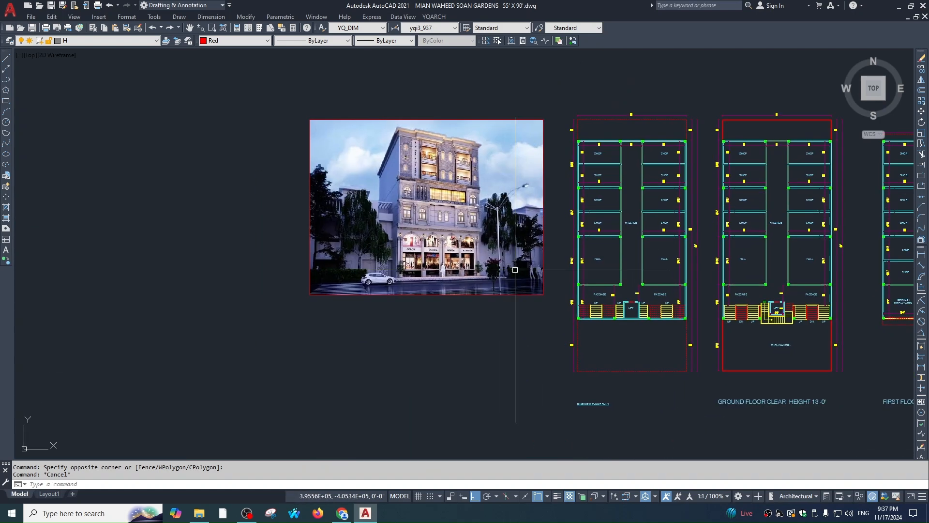
pyautogui.scroll(-2, 592, 313)
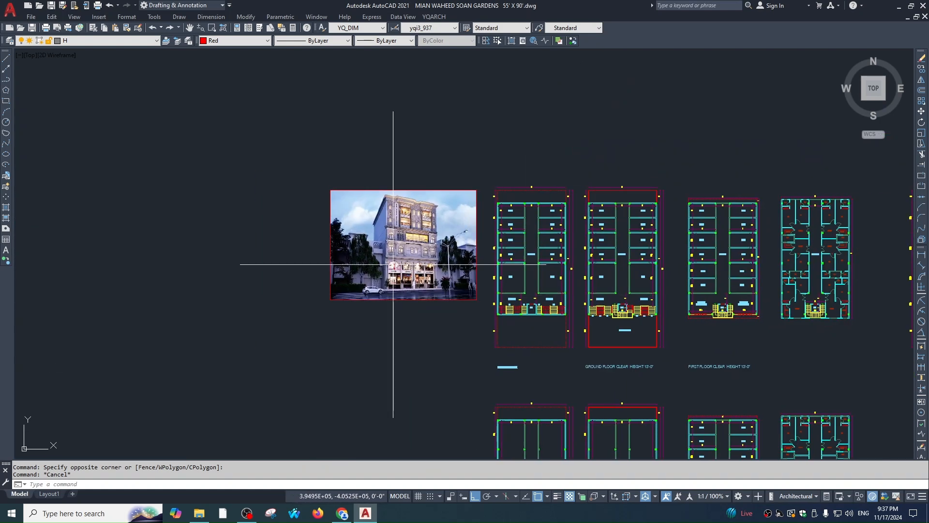
pyautogui.scroll(4, 399, 248)
pyautogui.moveTo(685, 380); pyautogui.dragTo(585, 336, button='middle')
pyautogui.scroll(3, 317, 281)
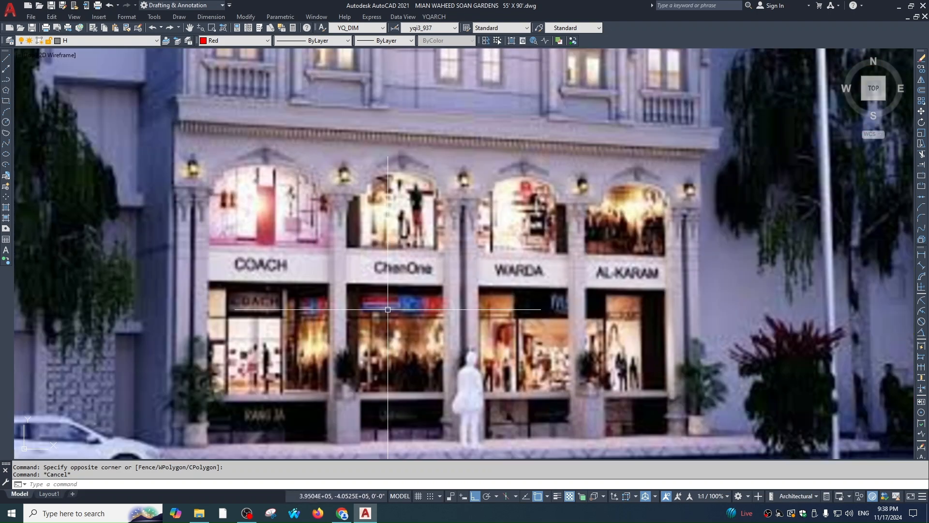
pyautogui.scroll(-4, 381, 242)
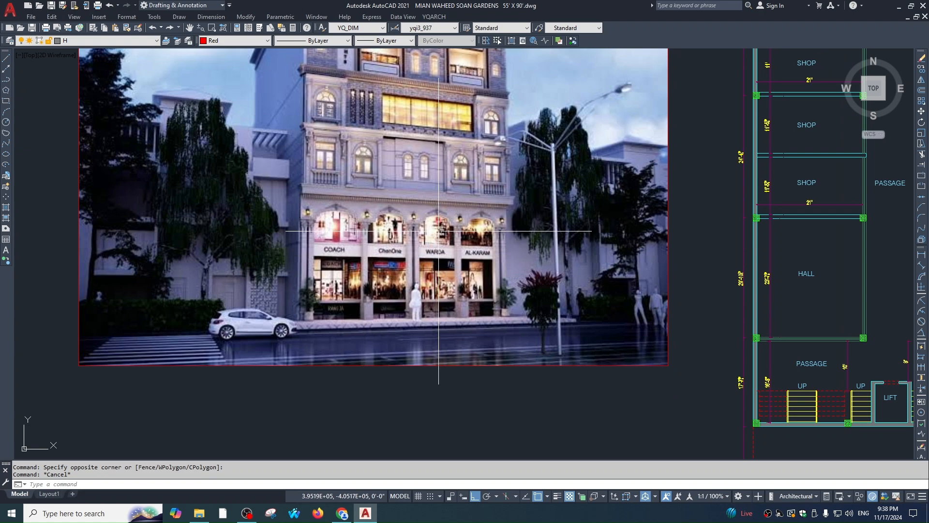
pyautogui.moveTo(341, 165); pyautogui.dragTo(350, 281, button='middle')
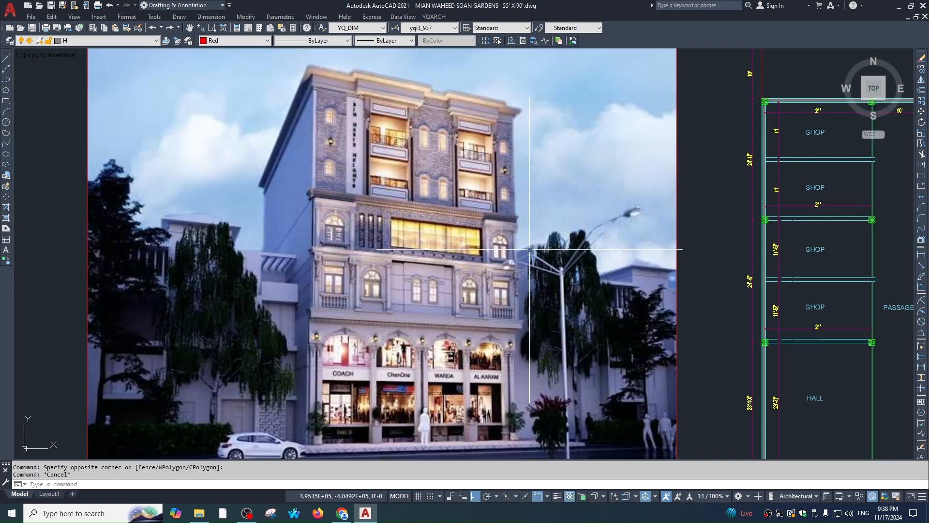
pyautogui.scroll(-4, 605, 262)
pyautogui.moveTo(688, 292)
pyautogui.mouseDown(button='middle')
pyautogui.moveTo(344, 289)
pyautogui.moveTo(689, 284)
pyautogui.mouseUp(button='middle')
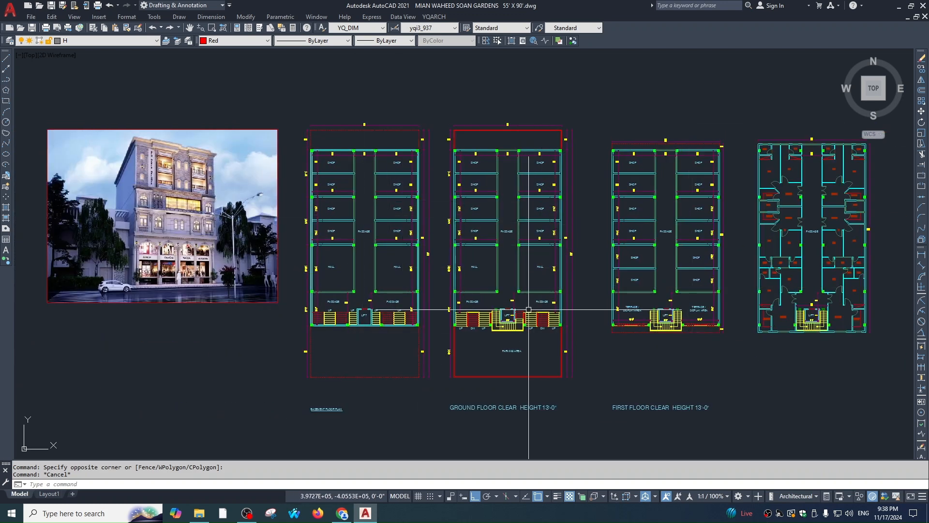
pyautogui.moveTo(714, 302); pyautogui.dragTo(495, 313, button='middle')
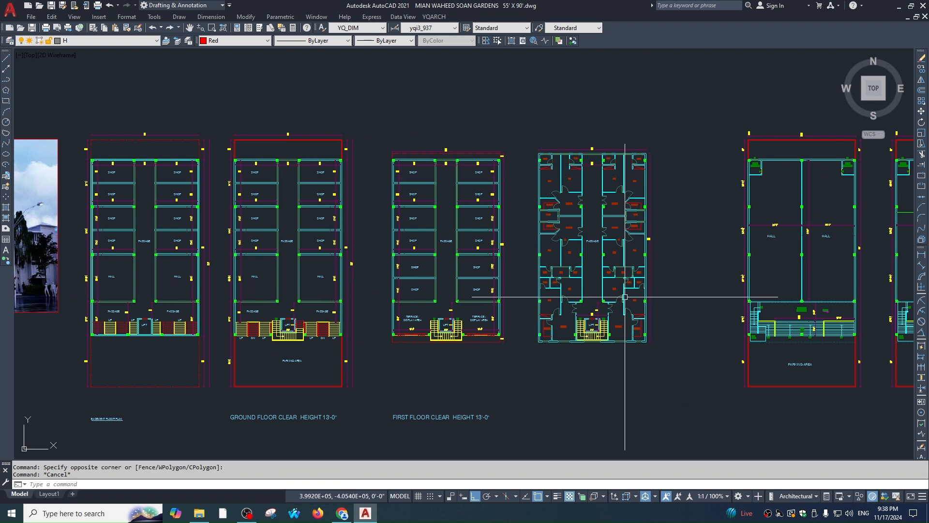
pyautogui.scroll(-1, 620, 302)
pyautogui.moveTo(581, 314); pyautogui.dragTo(703, 296, button='middle')
pyautogui.moveTo(354, 290)
pyautogui.mouseDown(button='middle')
pyautogui.moveTo(545, 308)
pyautogui.moveTo(509, 290)
pyautogui.mouseUp(button='middle')
pyautogui.scroll(2, 535, 233)
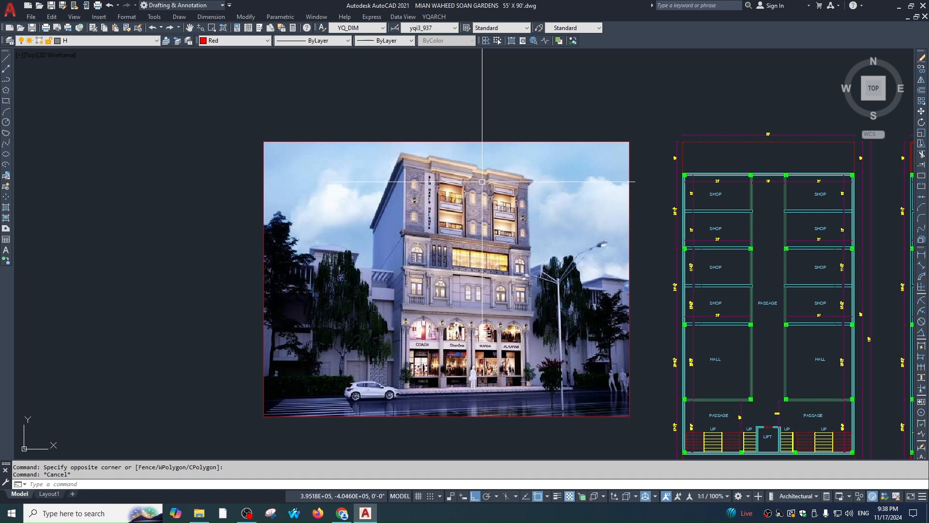
pyautogui.scroll(2, 525, 266)
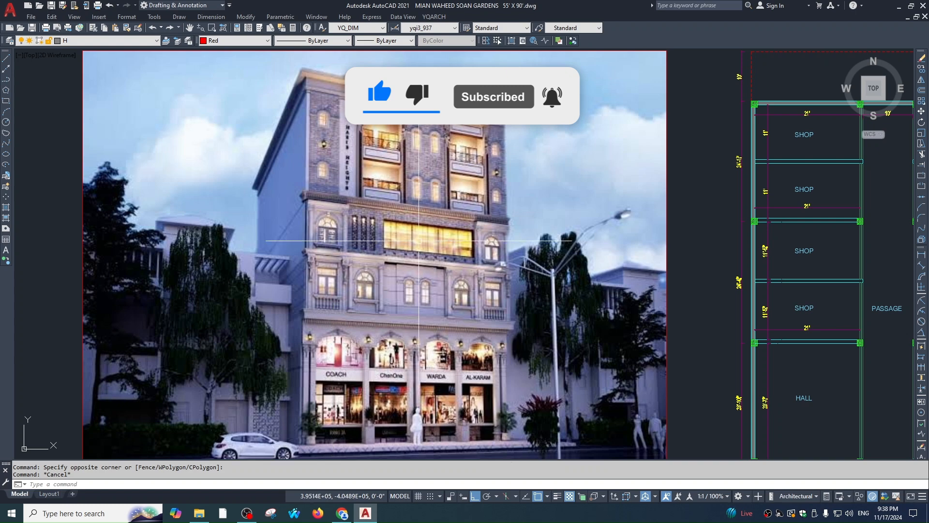
pyautogui.moveTo(485, 206); pyautogui.dragTo(490, 266, button='middle')
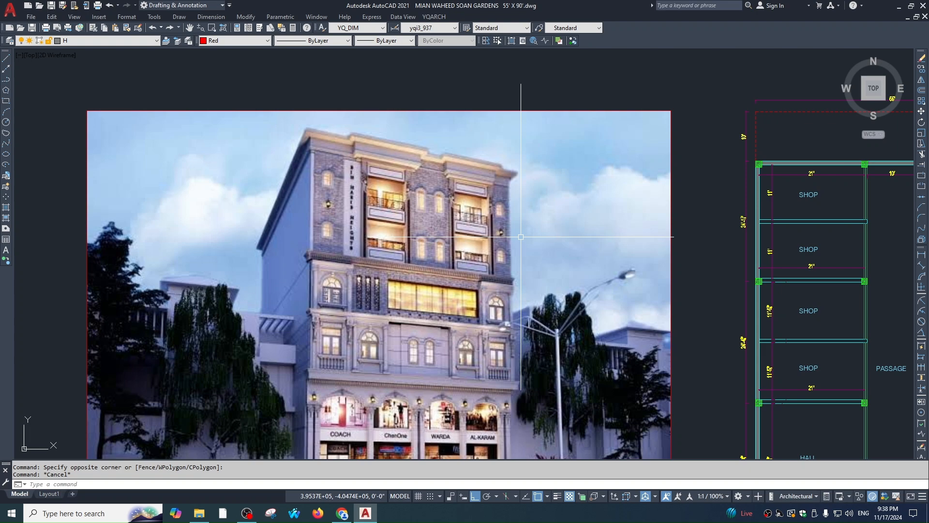
pyautogui.moveTo(592, 344); pyautogui.dragTo(488, 279, button='middle')
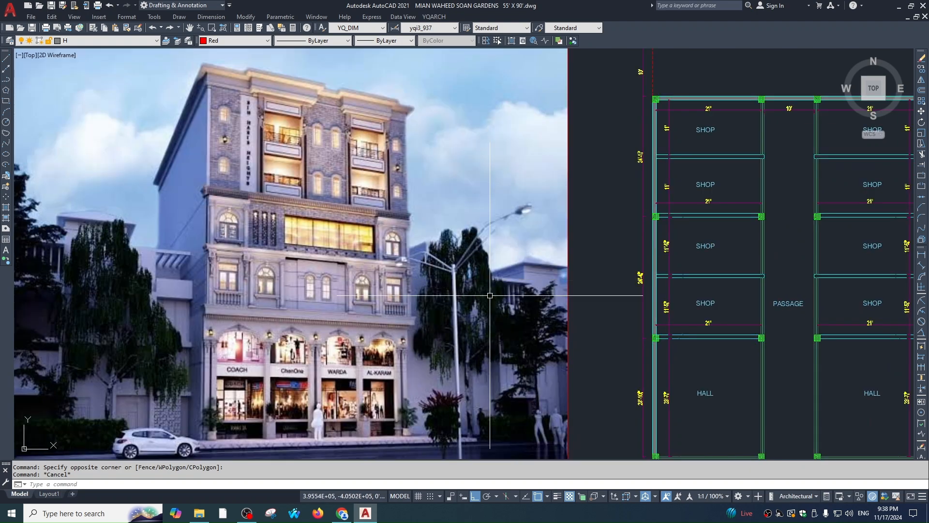
# Place a vertical construction line (XL, Ver) through the left column edge
pyautogui.press('Escape')
pyautogui.scroll(-8, 490, 295)
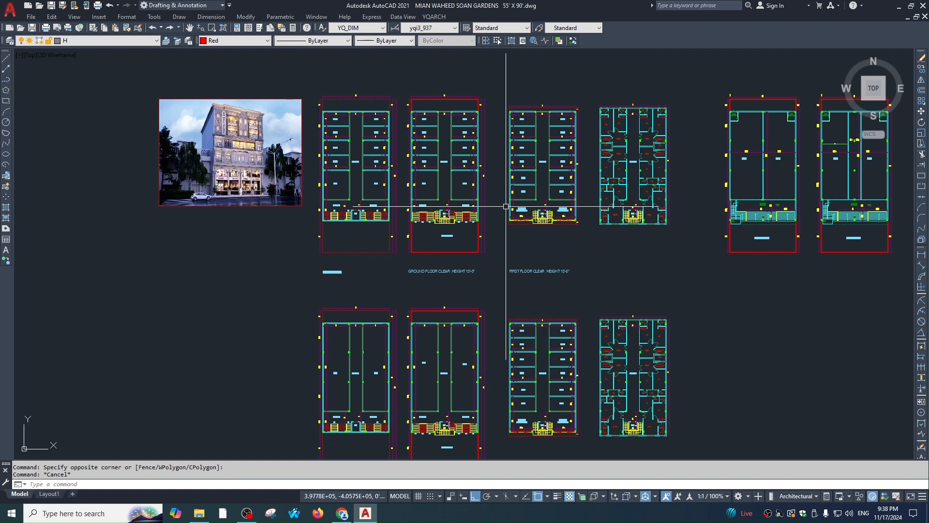
pyautogui.scroll(3, 484, 310)
pyautogui.scroll(4, 479, 290)
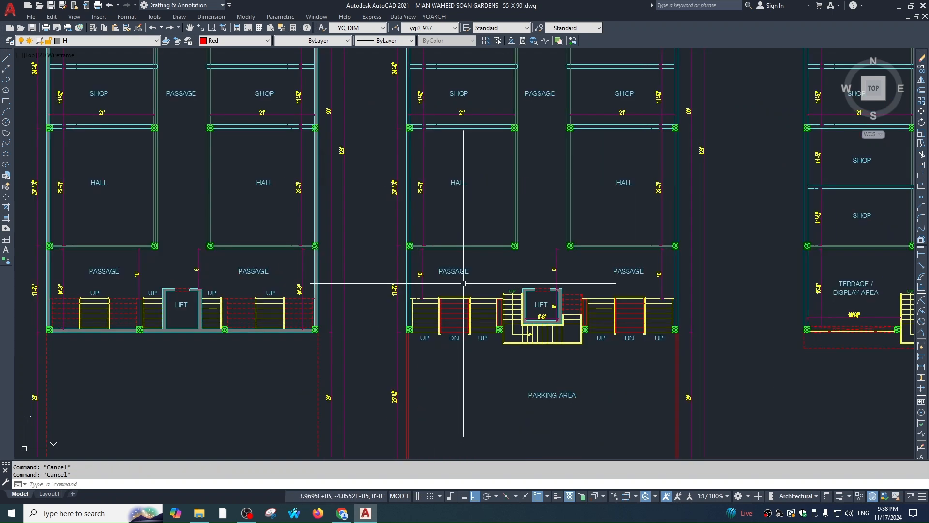
pyautogui.scroll(-2, 463, 283)
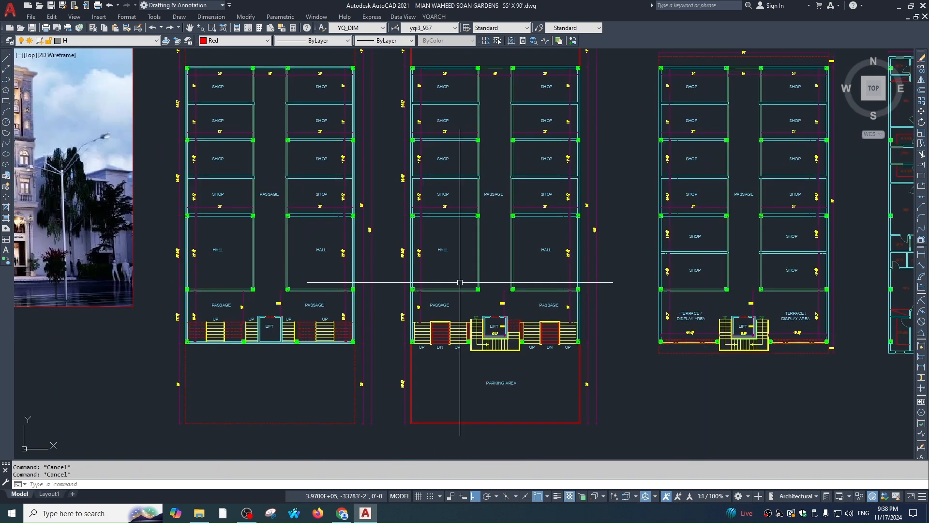
pyautogui.moveTo(460, 284); pyautogui.dragTo(470, 306, button='middle')
pyautogui.write('xl')
pyautogui.press('Return')
pyautogui.write('v')
pyautogui.press('Return')
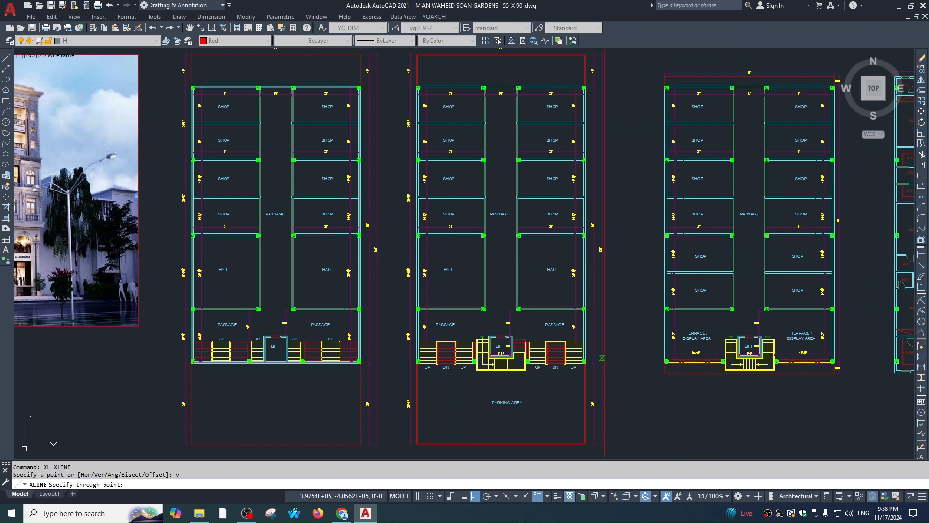
pyautogui.scroll(4, 582, 360)
pyautogui.scroll(2, 572, 351)
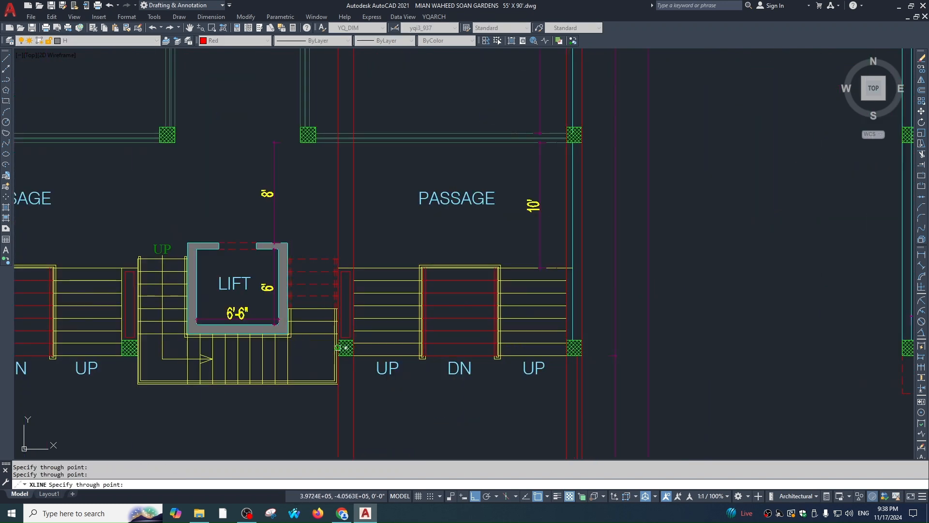
pyautogui.scroll(-2, 346, 348)
pyautogui.scroll(4, 459, 312)
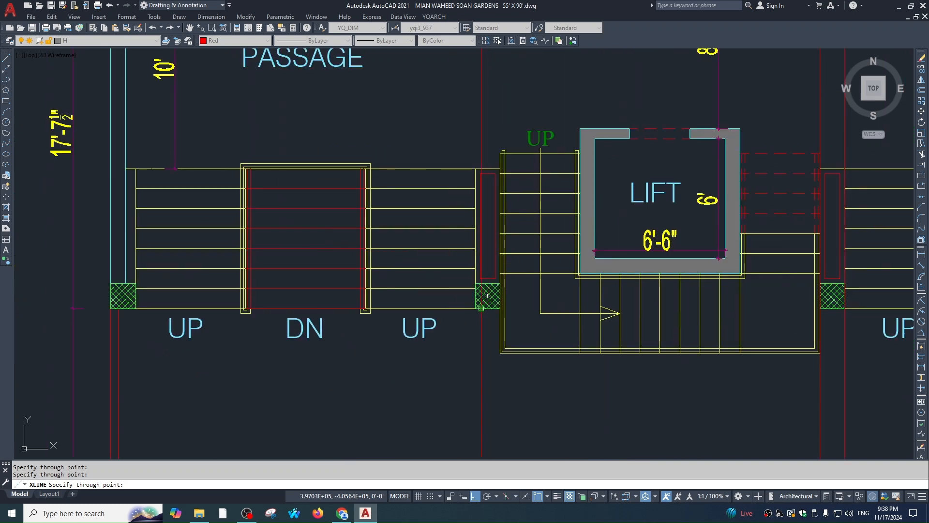
pyautogui.moveTo(340, 320); pyautogui.dragTo(669, 323, button='middle')
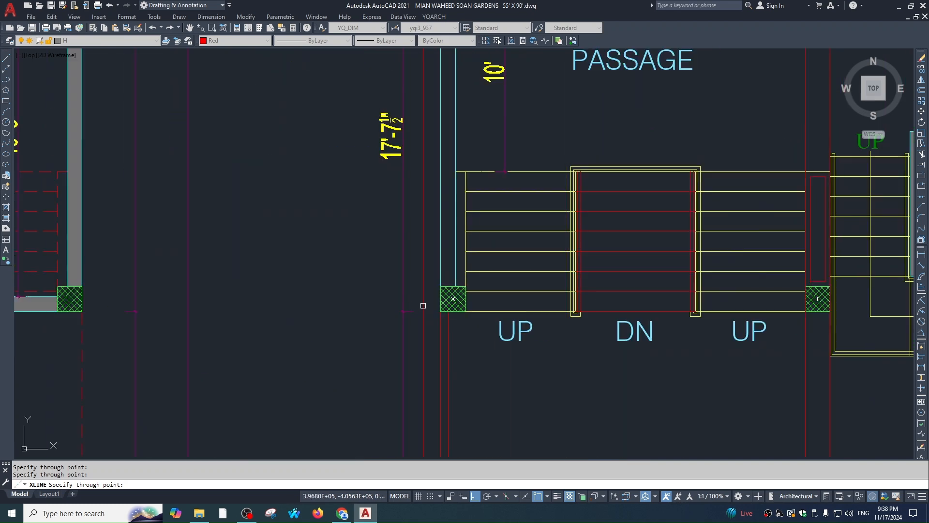
pyautogui.scroll(2, 438, 308)
pyautogui.click(483, 300)
pyautogui.press('Escape')
# Draw a horizontal line above the plan spanning the building front
pyautogui.scroll(-10, 495, 347)
pyautogui.moveTo(545, 232); pyautogui.dragTo(543, 353, button='middle')
pyautogui.press('Escape')
pyautogui.write('l')
pyautogui.press('space')
pyautogui.click(615, 244)
pyautogui.click(461, 244)
pyautogui.press('Escape')
# Match the new red lines' properties to the top wall line's style
pyautogui.write('ma')
pyautogui.press('space')
pyautogui.scroll(3, 508, 313)
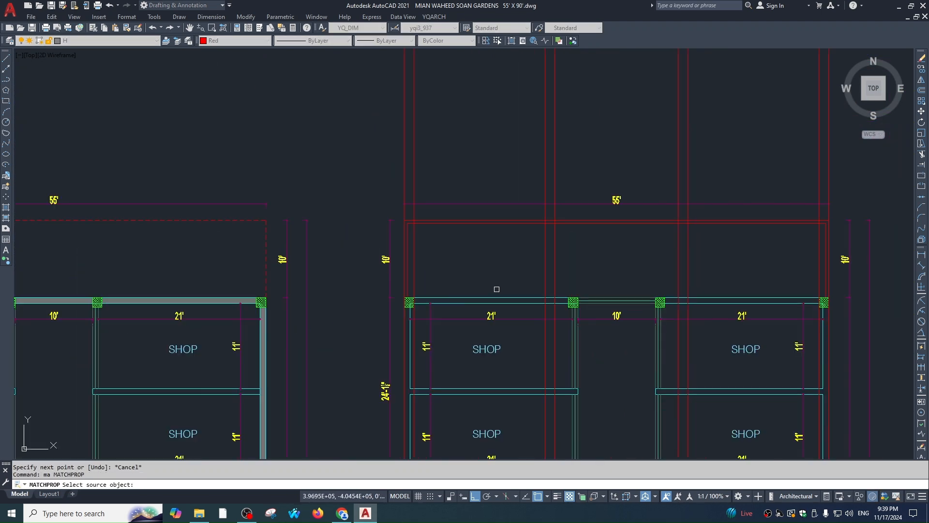
pyautogui.click(498, 298)
pyautogui.scroll(-2, 517, 336)
pyautogui.scroll(1, 512, 240)
pyautogui.click(513, 193)
pyautogui.click(491, 246)
pyautogui.press('Escape')
# Start a trim using the top cyan line as the cutting edge, then cancel it
pyautogui.write('tr')
pyautogui.press('space')
pyautogui.click(580, 205)
pyautogui.press('space')
pyautogui.click(393, 237)
pyautogui.press('Escape')
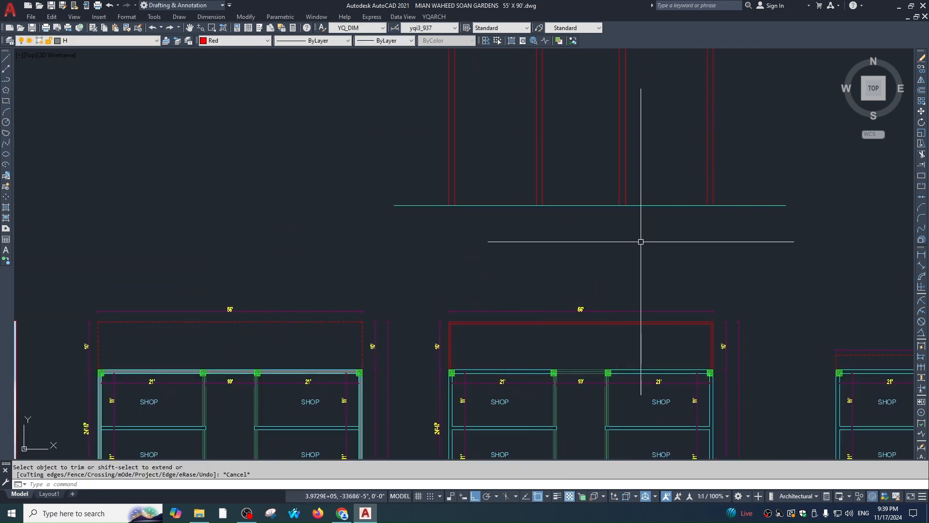
pyautogui.scroll(-2, 579, 378)
# Pan and zoom to inspect the trimmed column lines above the floor plans
pyautogui.scroll(-2, 544, 250)
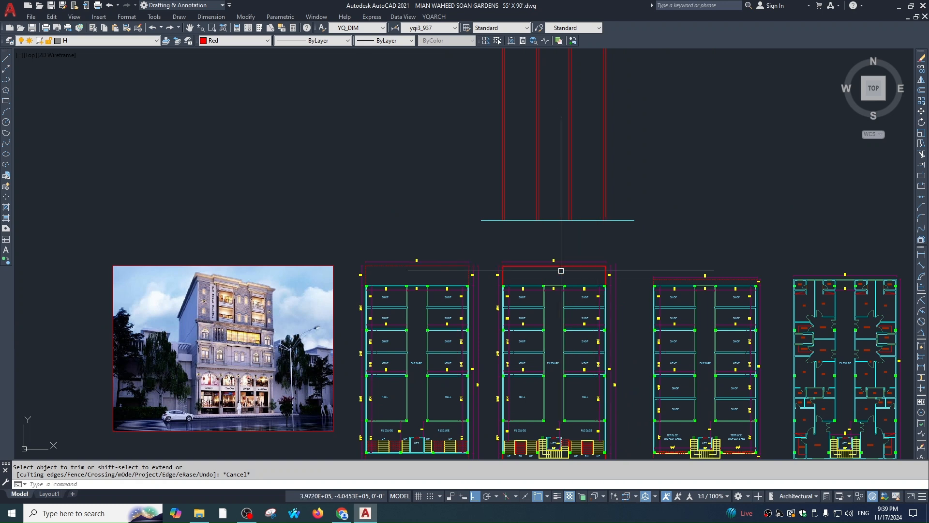
pyautogui.moveTo(545, 306); pyautogui.dragTo(536, 281, button='middle')
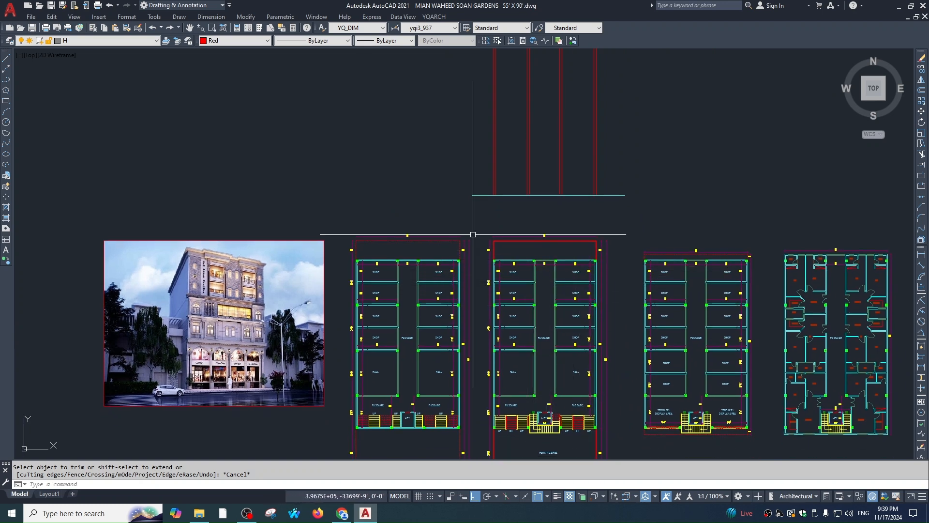
pyautogui.scroll(-2, 468, 221)
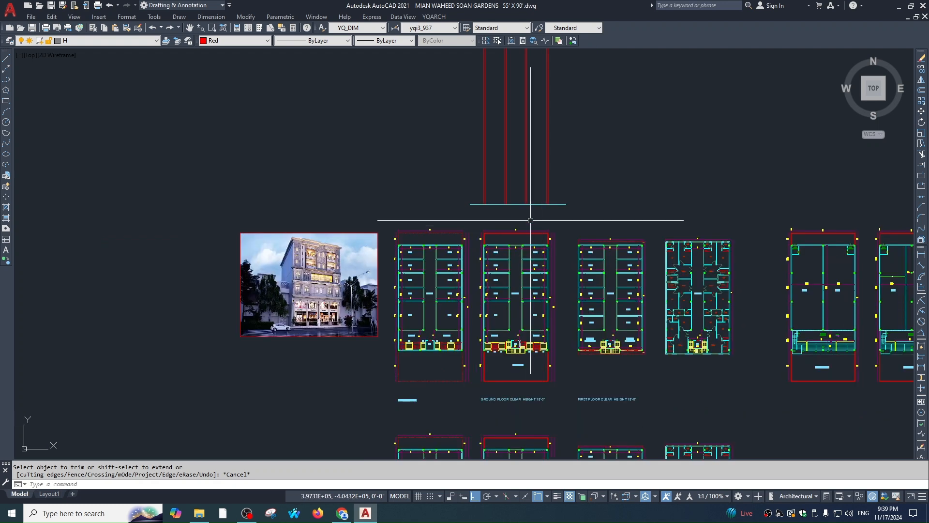
pyautogui.moveTo(456, 200); pyautogui.dragTo(456, 235, button='middle')
pyautogui.scroll(1, 478, 235)
pyautogui.moveTo(571, 254)
pyautogui.mouseDown(button='middle')
pyautogui.moveTo(537, 213)
pyautogui.moveTo(575, 268)
pyautogui.mouseUp(button='middle')
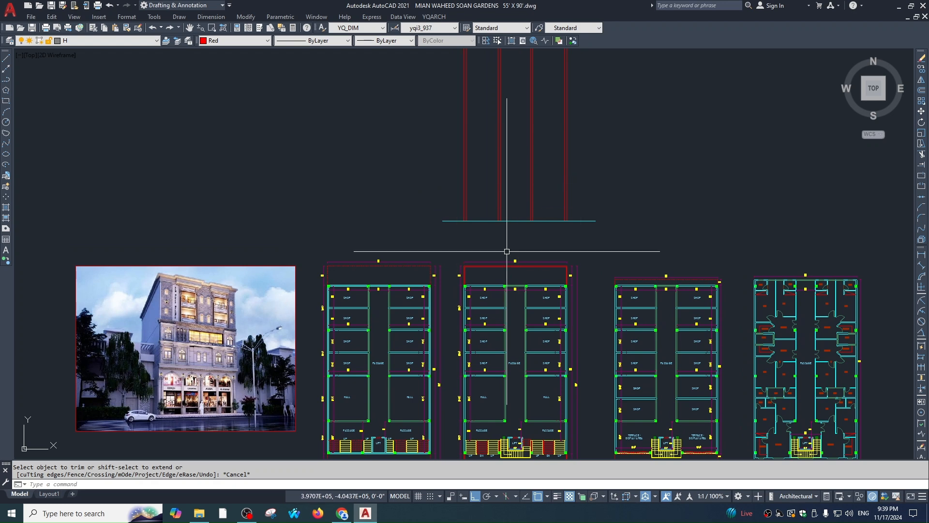
pyautogui.scroll(-1, 557, 333)
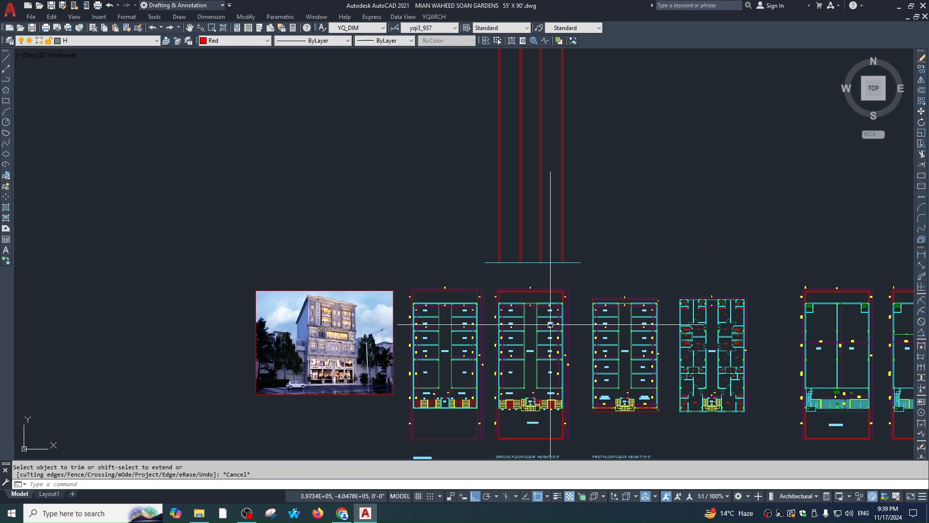
pyautogui.moveTo(534, 292); pyautogui.dragTo(549, 300, button='middle')
pyautogui.press('Escape')
pyautogui.scroll(5, 549, 309)
pyautogui.press('Escape')
pyautogui.scroll(3, 544, 348)
pyautogui.scroll(2, 537, 368)
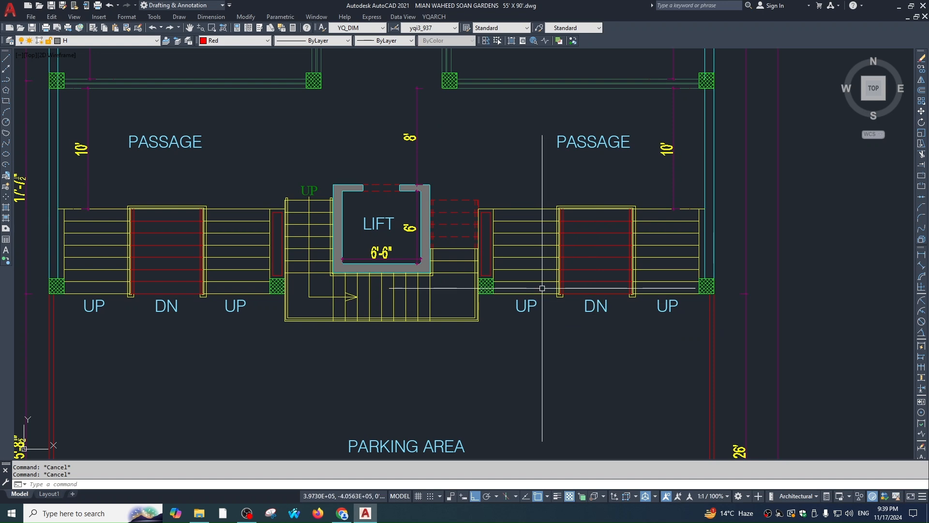
pyautogui.scroll(-4, 530, 347)
pyautogui.moveTo(569, 323); pyautogui.dragTo(547, 315, button='middle')
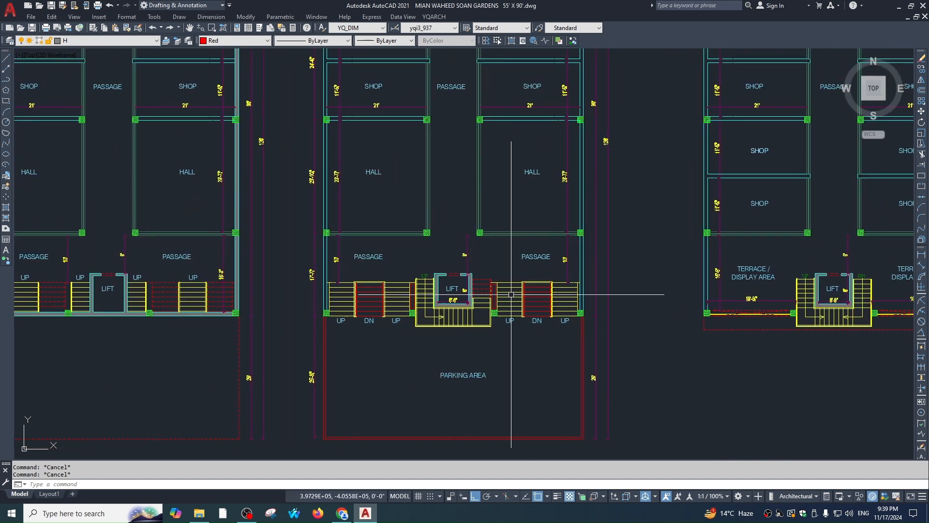
pyautogui.press('space')
pyautogui.scroll(2, 508, 292)
pyautogui.click(498, 237)
pyautogui.click(492, 371)
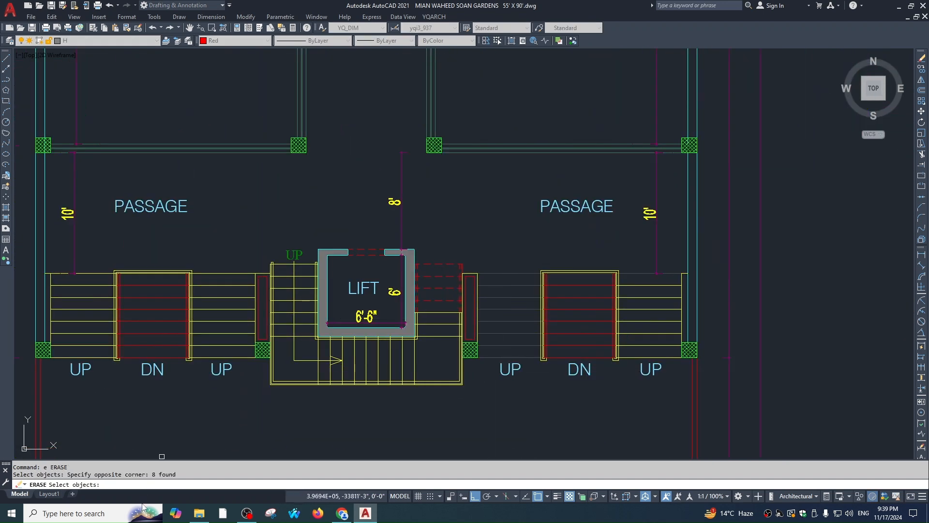
pyautogui.press('Escape')
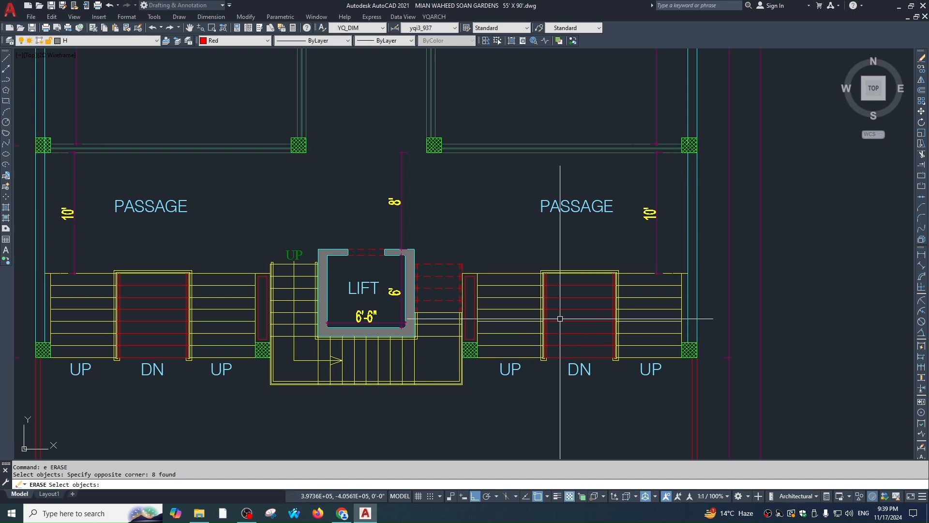
pyautogui.scroll(-4, 557, 288)
pyautogui.moveTo(552, 247); pyautogui.dragTo(551, 349, button='middle')
pyautogui.moveTo(534, 219); pyautogui.dragTo(531, 310, button='middle')
pyautogui.scroll(1, 549, 253)
pyautogui.press('Escape')
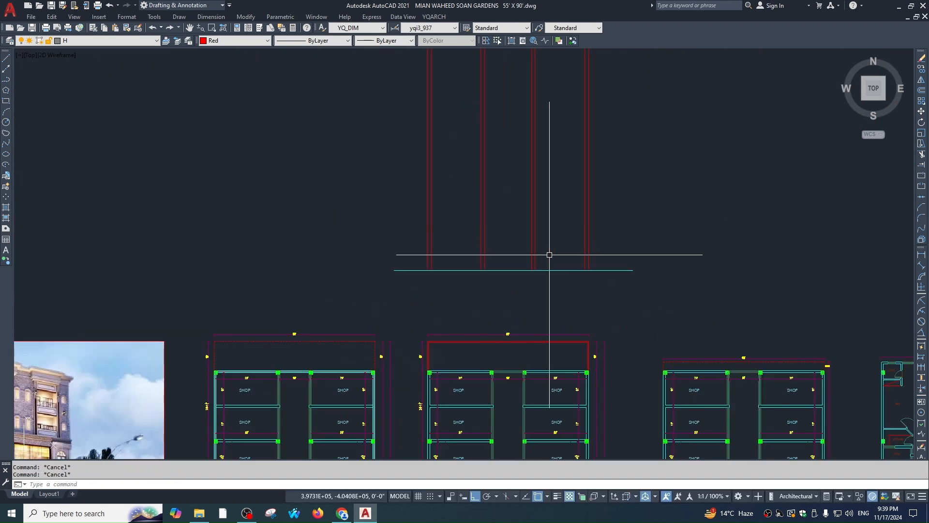
# Offset the cyan base line 4 units upward
pyautogui.write('o')
pyautogui.press('space')
pyautogui.write('4')
pyautogui.press('Return')
pyautogui.click(548, 269)
pyautogui.click(550, 258)
pyautogui.press('Escape')
pyautogui.scroll(3, 551, 258)
pyautogui.moveTo(568, 273); pyautogui.dragTo(571, 295, button='middle')
# Trim the upper line's overhang past the last red column line
pyautogui.write('tr')
pyautogui.press('space')
pyautogui.click(693, 283)
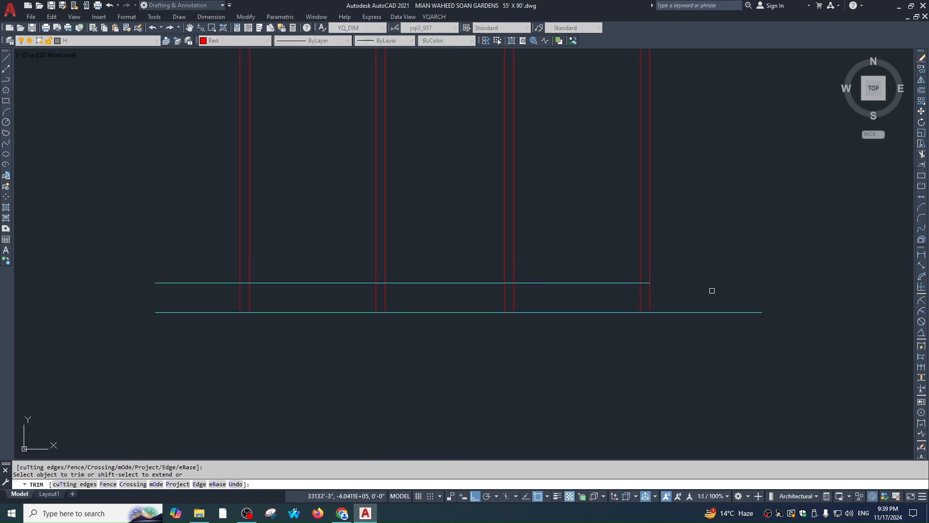
pyautogui.moveTo(194, 294); pyautogui.dragTo(253, 296, button='middle')
pyautogui.press('Escape')
# Offset the cyan line another 4 units downward
pyautogui.write('o')
pyautogui.press('space')
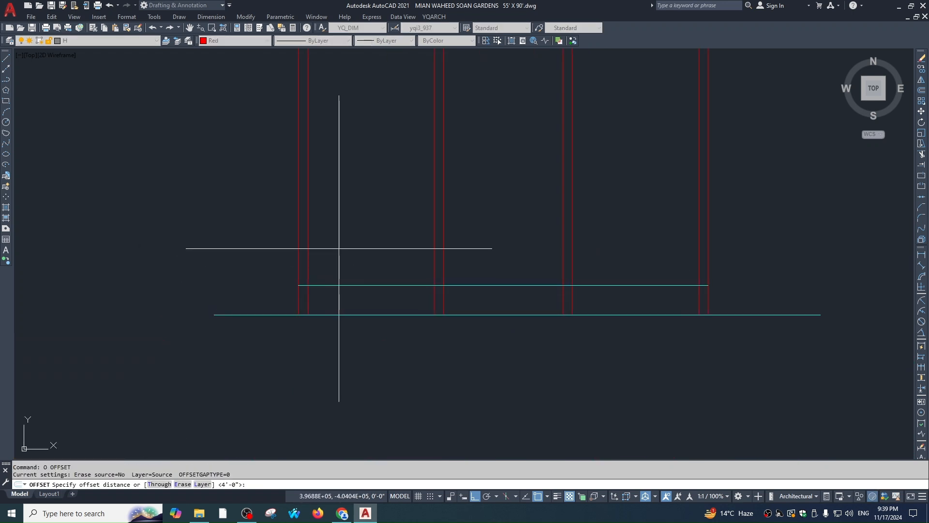
pyautogui.press('space')
pyautogui.click(504, 285)
pyautogui.click(654, 303)
pyautogui.press('Escape')
pyautogui.write('tr')
pyautogui.press('space')
pyautogui.scroll(-5, 566, 187)
pyautogui.scroll(8, 560, 290)
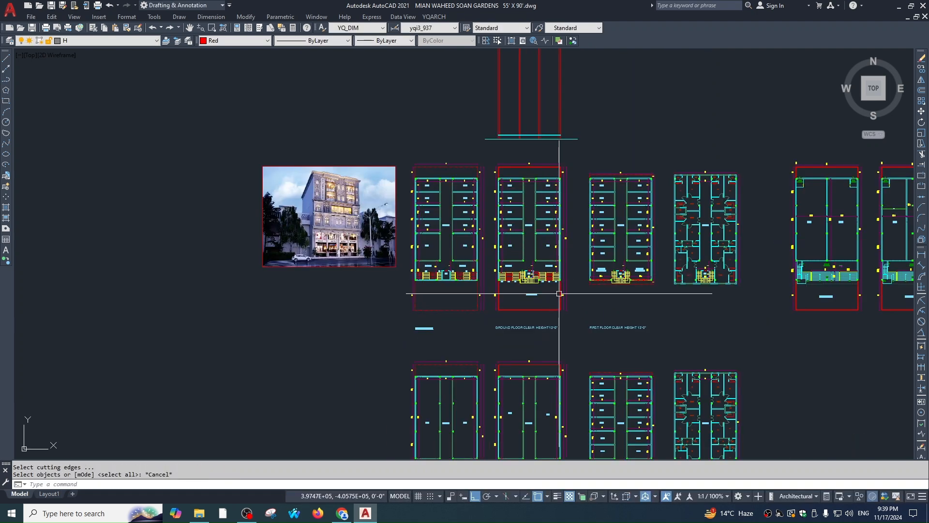
pyautogui.press('Escape')
# Start vertical construction lines (XL, Ver) and bring the lift and left stair into view
pyautogui.write('xl')
pyautogui.press('space')
pyautogui.write('bv')
pyautogui.press('space')
pyautogui.write('v')
pyautogui.press('space')
pyautogui.scroll(3, 539, 264)
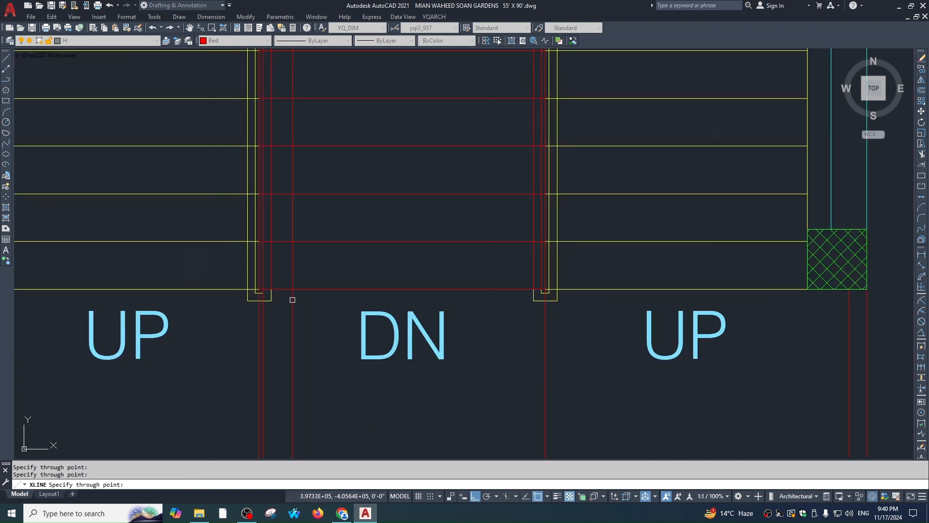
pyautogui.scroll(-1, 293, 300)
pyautogui.moveTo(125, 285); pyautogui.dragTo(518, 258, button='middle')
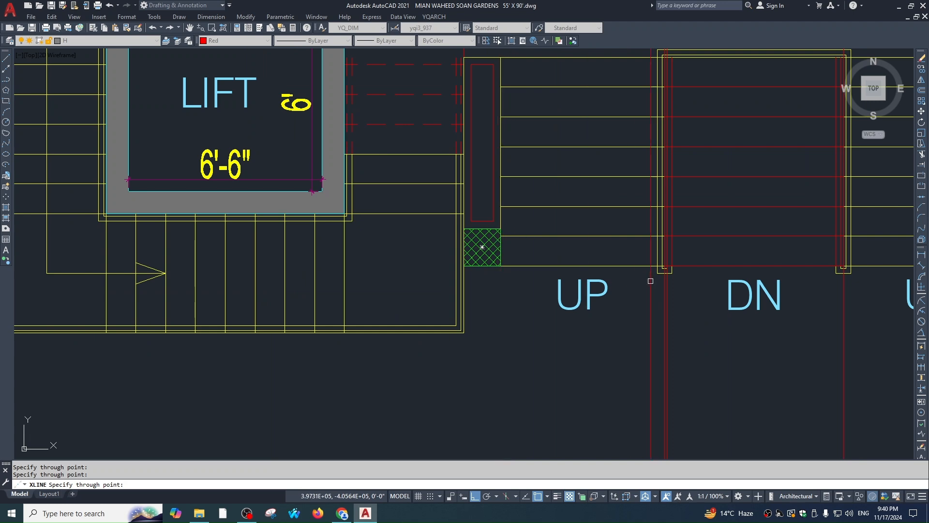
# Erase the extra red construction line and bring the elevation's base lines into view
pyautogui.press('Escape')
pyautogui.scroll(3, 670, 277)
pyautogui.click(661, 268)
pyautogui.write('e')
pyautogui.press('space')
pyautogui.press('Escape')
pyautogui.scroll(-7, 557, 297)
pyautogui.moveTo(556, 297)
pyautogui.mouseDown(button='middle')
pyautogui.moveTo(508, 330)
pyautogui.moveTo(513, 408)
pyautogui.mouseUp(button='middle')
pyautogui.scroll(-1, 513, 408)
pyautogui.moveTo(519, 170); pyautogui.dragTo(541, 323, button='middle')
pyautogui.scroll(3, 546, 164)
pyautogui.press('Escape')
# Offset the cyan line by 6 with Multiple to create five stacked railing lines below it
pyautogui.write('o')
pyautogui.press('space')
# Trim away the middle and right-hand segments of the railing lines
pyautogui.press('space')
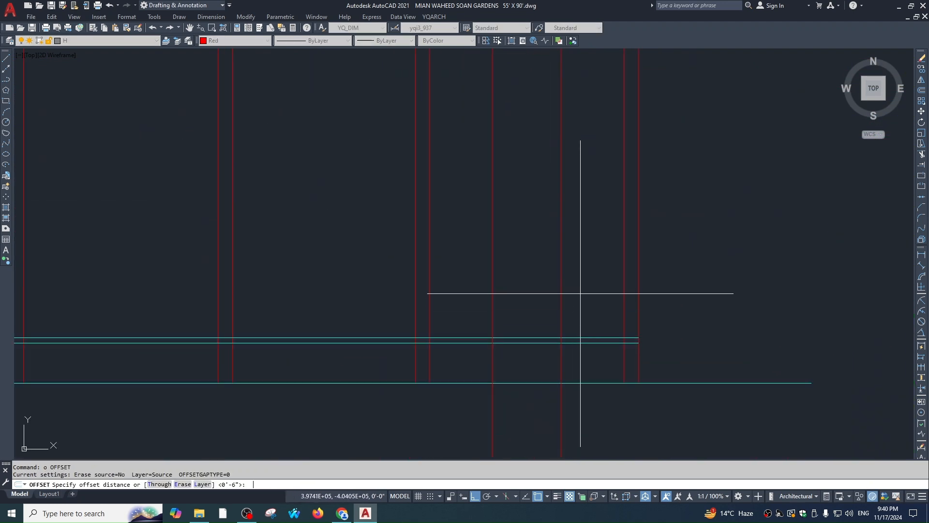
pyautogui.write('6')
pyautogui.press('Return')
pyautogui.click(595, 343)
pyautogui.write('m')
pyautogui.press('Return')
pyautogui.click(603, 367)
pyautogui.click(599, 369)
pyautogui.click(600, 373)
pyautogui.click(600, 385)
pyautogui.click(600, 394)
pyautogui.press('Escape')
pyautogui.write('tr')
# Trim the seven left line ends back to the vertical cutting edge
pyautogui.press('space')
pyautogui.press('space')
pyautogui.scroll(3, 523, 376)
pyautogui.click(528, 388)
pyautogui.click(511, 280)
pyautogui.moveTo(818, 332); pyautogui.dragTo(629, 296, button='middle')
pyautogui.scroll(1, 589, 250)
pyautogui.click(589, 248)
pyautogui.click(575, 378)
pyautogui.press('Escape')
pyautogui.scroll(-1, 468, 330)
pyautogui.moveTo(468, 330); pyautogui.dragTo(662, 319, button='middle')
pyautogui.scroll(-2, 663, 319)
pyautogui.press('Escape')
pyautogui.press('Escape')
pyautogui.scroll(2, 455, 292)
pyautogui.write('tr')
# Trim the middle red lines below the base line
pyautogui.press('space')
pyautogui.click(349, 252)
pyautogui.click(331, 259)
pyautogui.press('space')
pyautogui.click(330, 283)
pyautogui.click(320, 382)
pyautogui.press('Escape')
pyautogui.write('tr')
pyautogui.moveTo(601, 355); pyautogui.dragTo(579, 306, button='middle')
# Join the left line segment onto the top railing line
pyautogui.press('space')
pyautogui.press('Escape')
pyautogui.press('Escape')
pyautogui.press('Escape')
pyautogui.moveTo(500, 274); pyautogui.dragTo(498, 288, button='middle')
pyautogui.write('tr')
pyautogui.press('space')
pyautogui.press('space')
pyautogui.click(718, 392)
pyautogui.click(412, 397)
pyautogui.moveTo(649, 226); pyautogui.dragTo(631, 272, button='middle')
pyautogui.press('Escape')
pyautogui.write('j')
pyautogui.press('space')
pyautogui.click(655, 301)
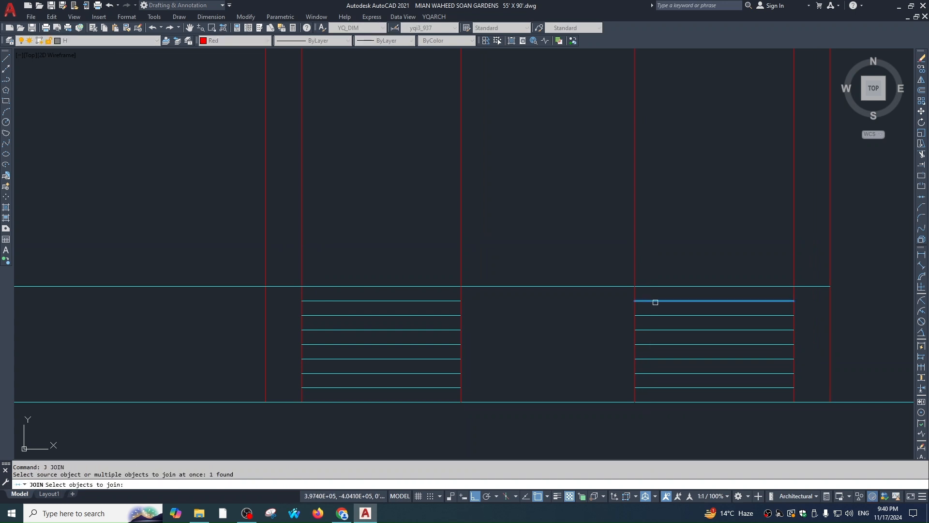
pyautogui.click(416, 302)
pyautogui.press('space')
# Pan over the railing lines and discard an empty multiline text box
pyautogui.write('tr')
pyautogui.press('space')
pyautogui.scroll(2, 643, 290)
pyautogui.press('Escape')
pyautogui.scroll(-2, 654, 231)
pyautogui.moveTo(654, 231); pyautogui.dragTo(628, 234, button='middle')
pyautogui.click(637, 147)
pyautogui.press('Escape')
pyautogui.press('Escape')
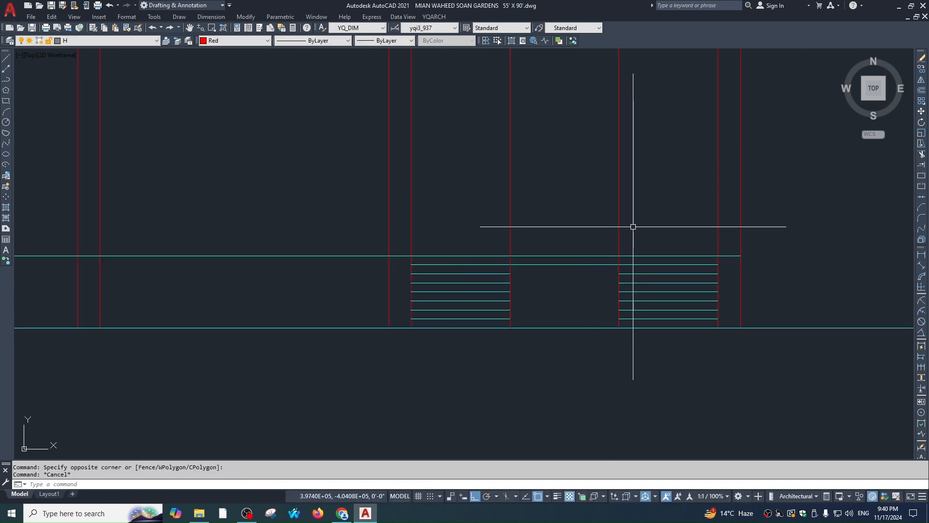
pyautogui.write('t')
pyautogui.press('space')
pyautogui.press('space')
pyautogui.click(637, 163)
pyautogui.click(484, 212)
pyautogui.press('Escape')
# Trim the red lines sticking out above the cyan line
pyautogui.write('tr')
pyautogui.press('space')
pyautogui.click(635, 165)
pyautogui.click(452, 224)
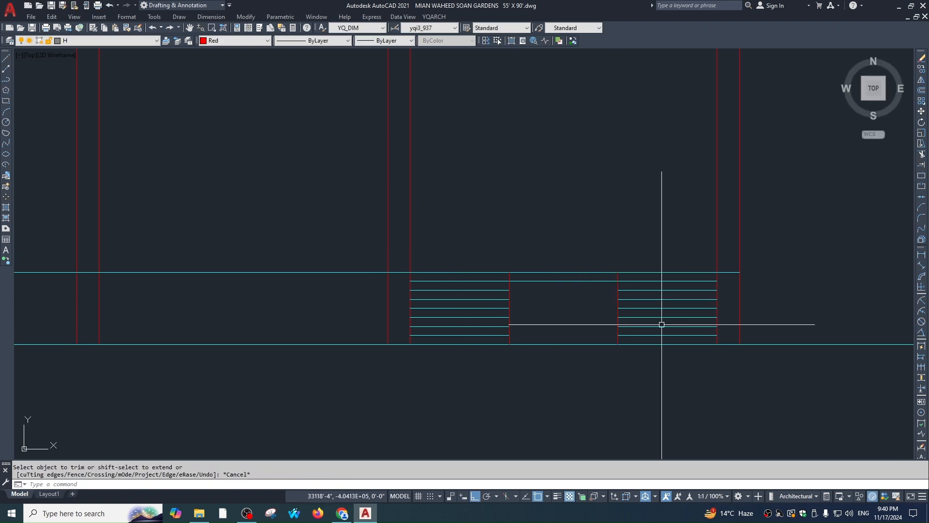
pyautogui.scroll(2, 727, 273)
pyautogui.press('Escape')
pyautogui.scroll(-2, 668, 259)
pyautogui.write('ma')
pyautogui.press('space')
pyautogui.press('Escape')
pyautogui.moveTo(612, 328); pyautogui.dragTo(611, 366, button='middle')
pyautogui.press('Escape')
pyautogui.write('tr')
pyautogui.press('Return')
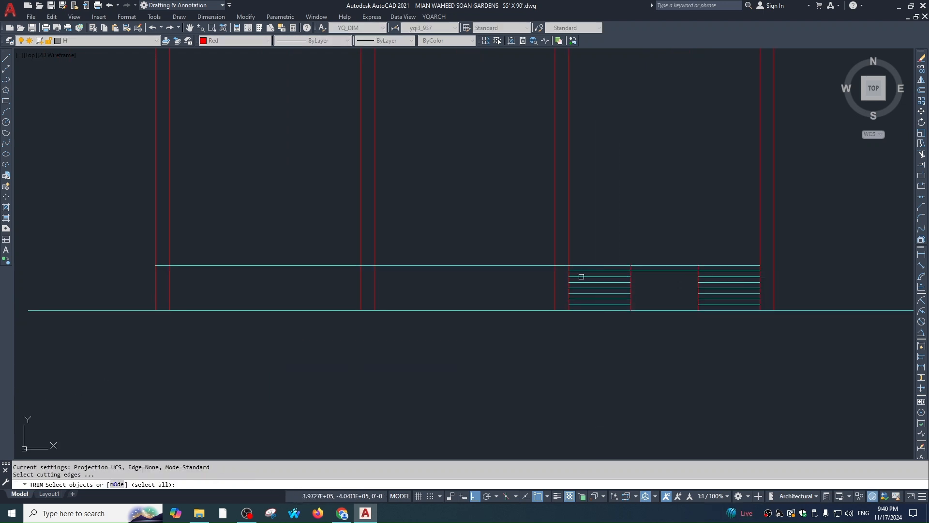
pyautogui.scroll(2, 553, 261)
pyautogui.scroll(-2, 542, 274)
pyautogui.press('Escape')
# Offset the upper cyan line 6 downward to add another railing line
pyautogui.write('o')
pyautogui.press('Return')
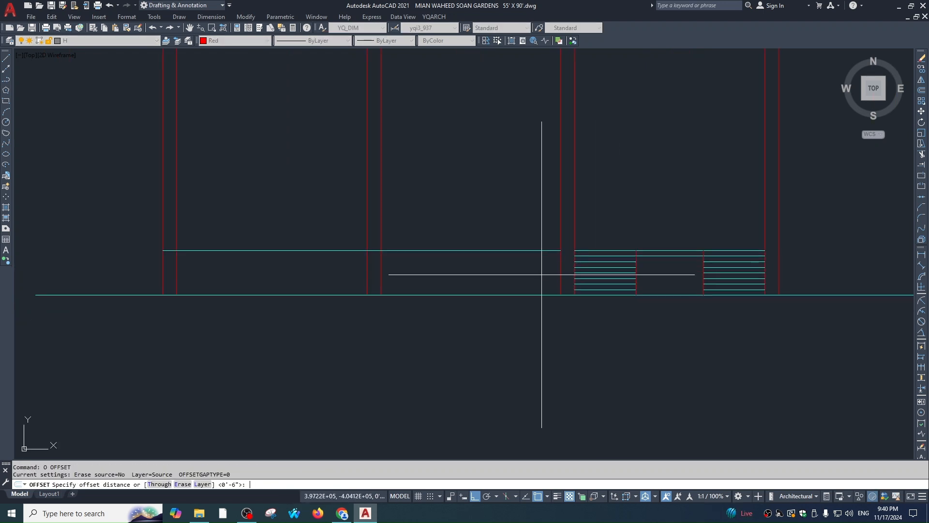
pyautogui.write('6')
pyautogui.press('Return')
pyautogui.click(510, 251)
pyautogui.click(460, 260)
pyautogui.moveTo(460, 259); pyautogui.dragTo(602, 259, button='middle')
pyautogui.press('Escape')
pyautogui.press('Escape')
pyautogui.press('Escape')
# Trim the cyan segments between the middle red lines and the upper right red line
pyautogui.write('tr')
pyautogui.press('Return')
pyautogui.scroll(2, 542, 249)
pyautogui.press('Return')
pyautogui.click(497, 233)
pyautogui.click(493, 281)
pyautogui.scroll(-1, 468, 290)
pyautogui.moveTo(166, 258); pyautogui.dragTo(492, 260, button='middle')
pyautogui.scroll(1, 493, 260)
pyautogui.click(505, 262)
pyautogui.click(480, 309)
pyautogui.click(486, 291)
pyautogui.write('u')
pyautogui.press('Return')
pyautogui.scroll(-3, 490, 262)
pyautogui.scroll(3, 428, 253)
pyautogui.click(612, 250)
pyautogui.press('Escape')
pyautogui.scroll(-2, 618, 292)
# Match the cyan railing lines to the purple line's properties so they turn red
pyautogui.write('ma')
pyautogui.press('Return')
pyautogui.press('Escape')
pyautogui.scroll(-3, 566, 286)
pyautogui.write('ma')
pyautogui.press('Return')
pyautogui.moveTo(594, 377); pyautogui.dragTo(578, 228, button='middle')
pyautogui.scroll(4, 595, 363)
pyautogui.click(609, 380)
pyautogui.scroll(-6, 599, 352)
pyautogui.scroll(2, 588, 244)
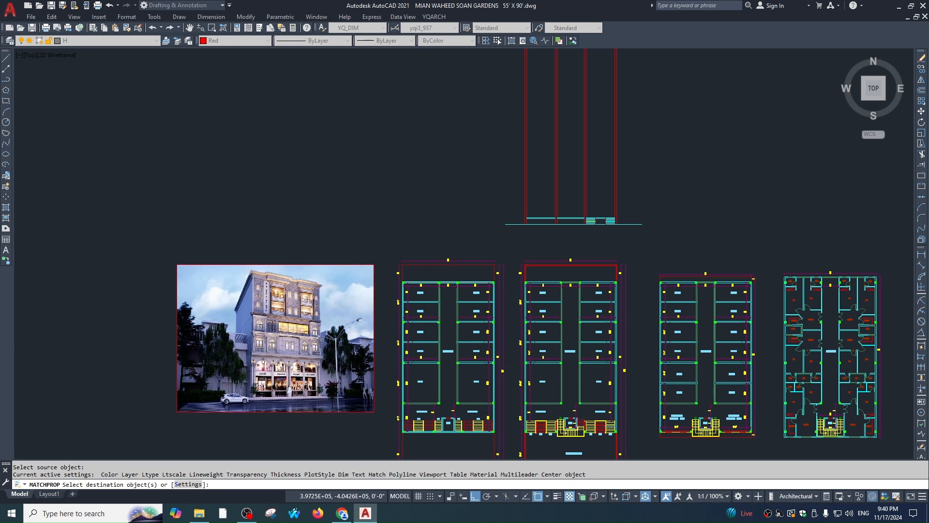
pyautogui.press('Escape')
pyautogui.press('Return')
pyautogui.scroll(8, 602, 223)
pyautogui.click(685, 141)
pyautogui.click(674, 143)
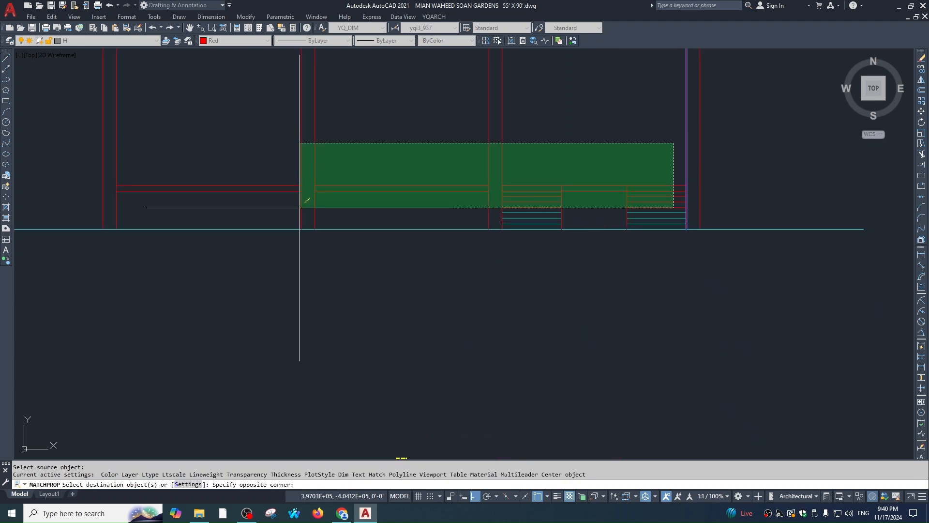
pyautogui.click(301, 208)
pyautogui.press('Escape')
pyautogui.press('Escape')
pyautogui.press('Escape')
# Mirror the red railing lines to the left bay, keeping the originals
pyautogui.scroll(2, 726, 218)
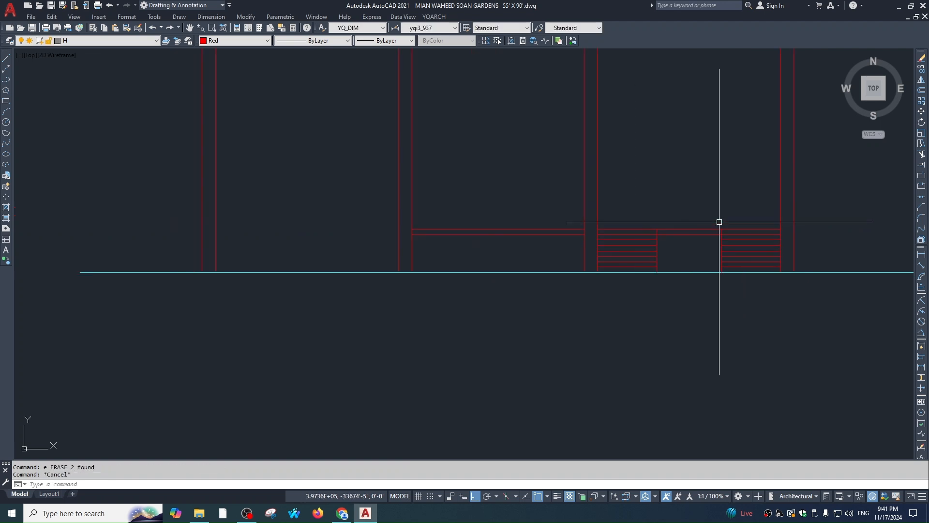
pyautogui.click(719, 222)
pyautogui.click(619, 271)
pyautogui.write('m')
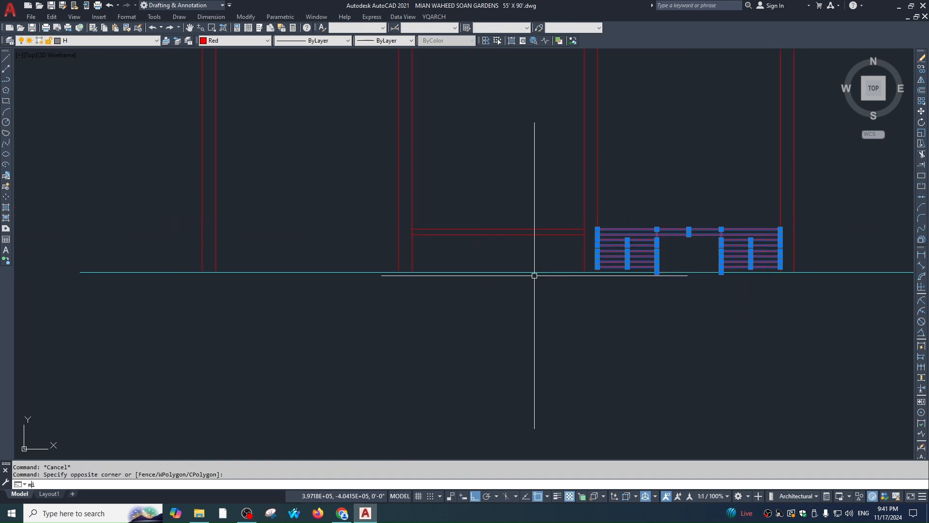
pyautogui.write('i')
pyautogui.press('space')
pyautogui.scroll(-4, 528, 254)
pyautogui.click(516, 245)
pyautogui.click(515, 299)
pyautogui.press('space')
pyautogui.press('Escape')
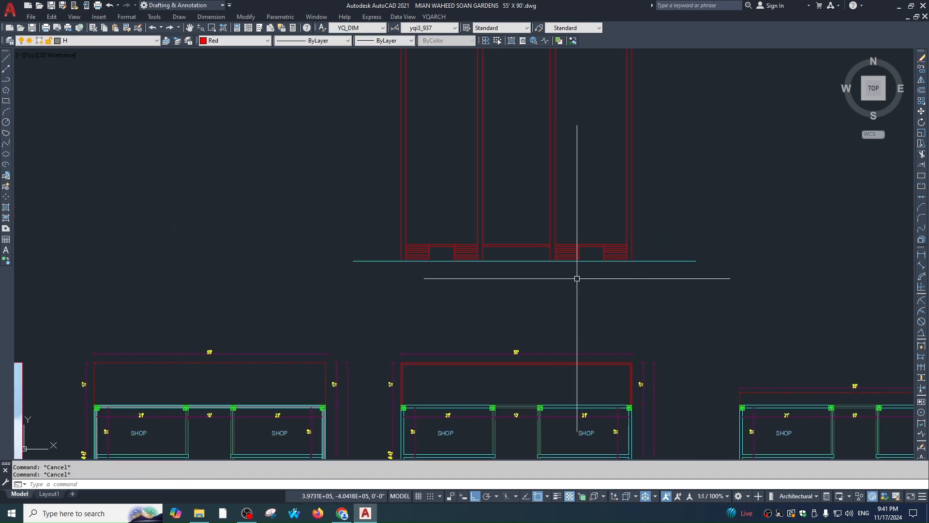
pyautogui.moveTo(573, 274); pyautogui.dragTo(555, 279, button='middle')
pyautogui.press('Escape')
pyautogui.moveTo(467, 259); pyautogui.dragTo(516, 276, button='middle')
pyautogui.moveTo(587, 290)
pyautogui.mouseDown(button='middle')
pyautogui.moveTo(583, 304)
pyautogui.moveTo(590, 295)
pyautogui.moveTo(561, 147)
pyautogui.mouseUp(button='middle')
pyautogui.scroll(-1, 590, 292)
pyautogui.scroll(-1, 585, 299)
pyautogui.moveTo(586, 307); pyautogui.dragTo(552, 258, button='middle')
pyautogui.scroll(2, 547, 235)
pyautogui.scroll(-1, 534, 247)
pyautogui.moveTo(556, 305); pyautogui.dragTo(584, 323, button='middle')
pyautogui.scroll(2, 583, 323)
pyautogui.scroll(-3, 632, 309)
pyautogui.moveTo(642, 283); pyautogui.dragTo(616, 315, button='middle')
pyautogui.scroll(3, 654, 311)
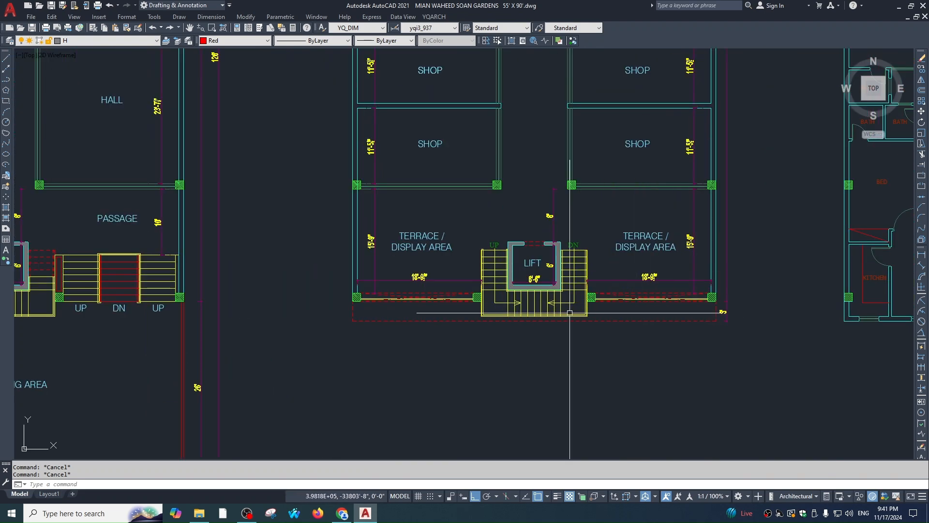
pyautogui.scroll(-5, 533, 308)
pyautogui.scroll(5, 511, 299)
pyautogui.scroll(3, 451, 315)
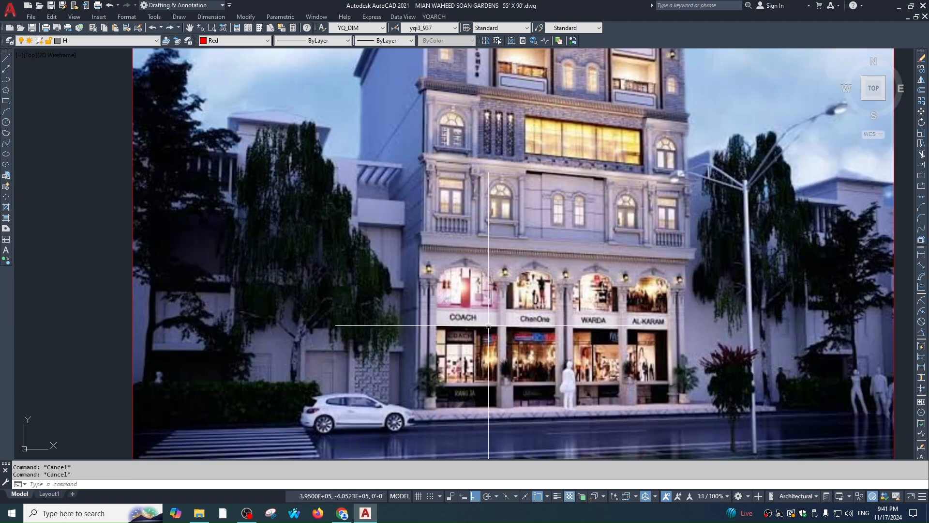
pyautogui.scroll(2, 667, 315)
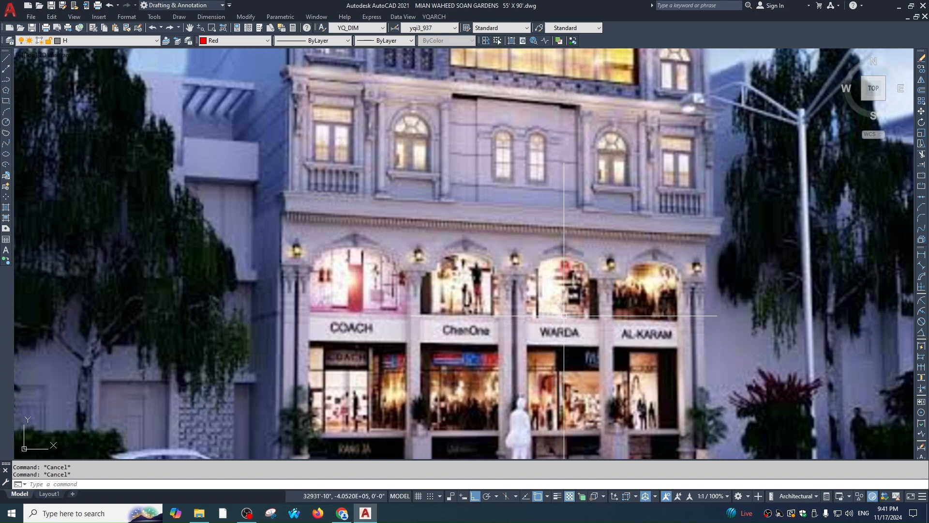
pyautogui.scroll(-5, 564, 316)
pyautogui.moveTo(564, 316); pyautogui.dragTo(492, 211, button='middle')
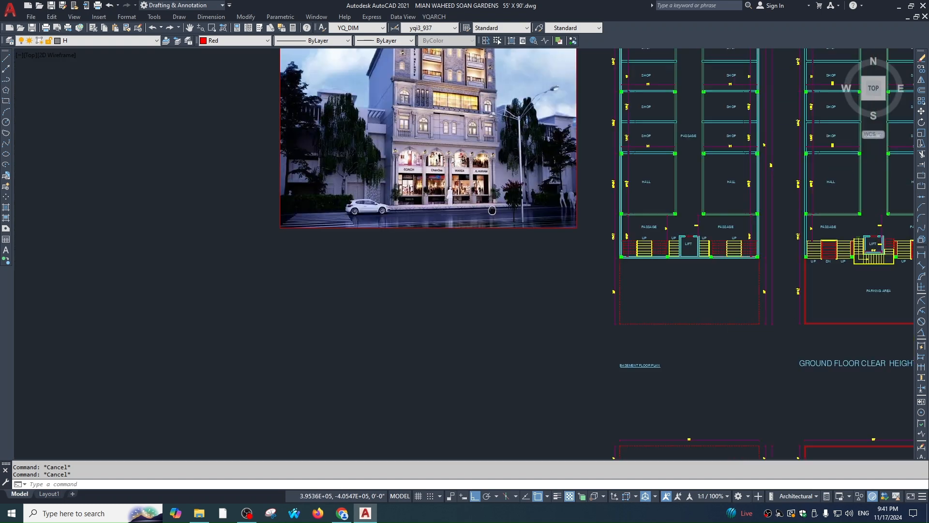
pyautogui.scroll(-2, 492, 210)
pyautogui.moveTo(635, 426); pyautogui.dragTo(524, 153, button='middle')
pyautogui.moveTo(548, 63); pyautogui.dragTo(594, 388, button='middle')
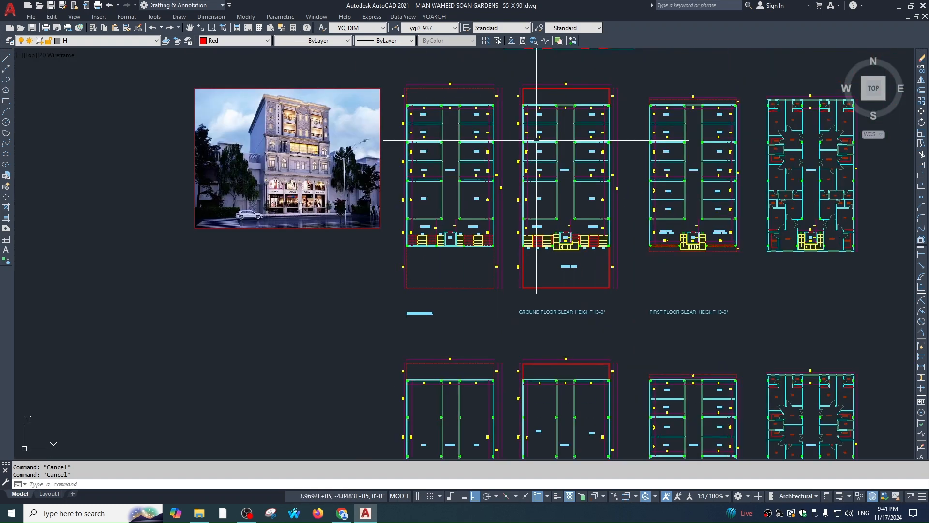
pyautogui.moveTo(597, 57); pyautogui.dragTo(565, 269, button='middle')
pyautogui.scroll(2, 564, 270)
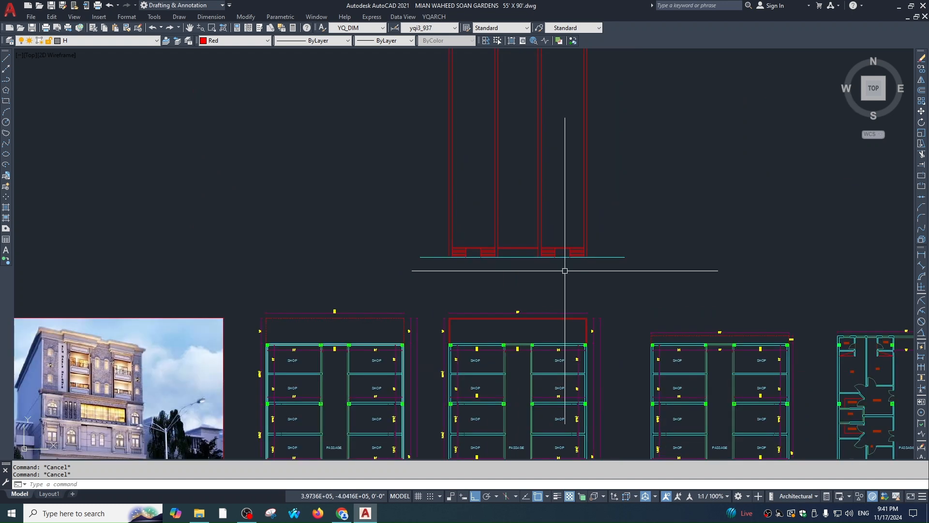
pyautogui.moveTo(546, 307); pyautogui.dragTo(567, 257, button='middle')
# Offset the middle floor lines 6 units upward to create doubled floor lines
pyautogui.write('o')
pyautogui.press('Return')
pyautogui.write('1')
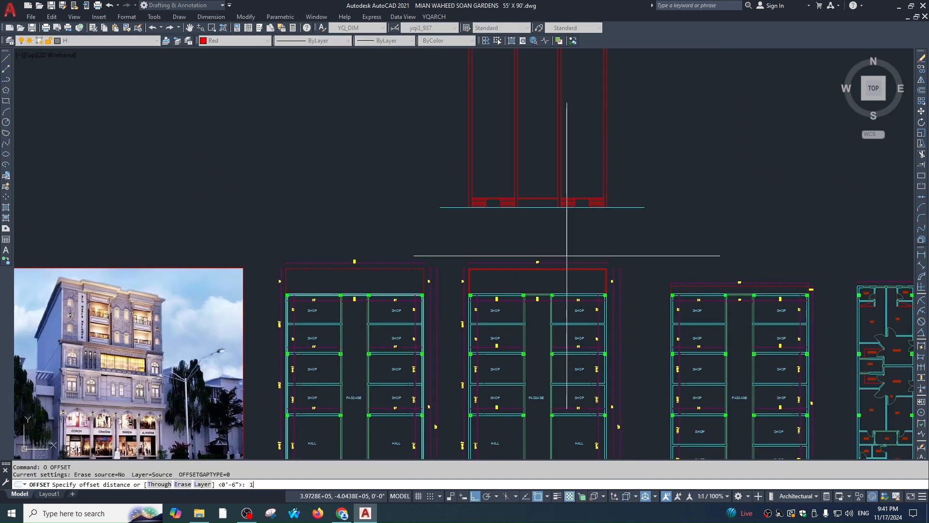
pyautogui.write("3'")
pyautogui.press('Return')
pyautogui.scroll(6, 567, 189)
pyautogui.press('Return')
pyautogui.press('Return')
pyautogui.scroll(-2, 533, 247)
pyautogui.write('6')
pyautogui.press('Return')
pyautogui.click(518, 222)
pyautogui.click(515, 209)
pyautogui.press('Return')
pyautogui.press('Return')
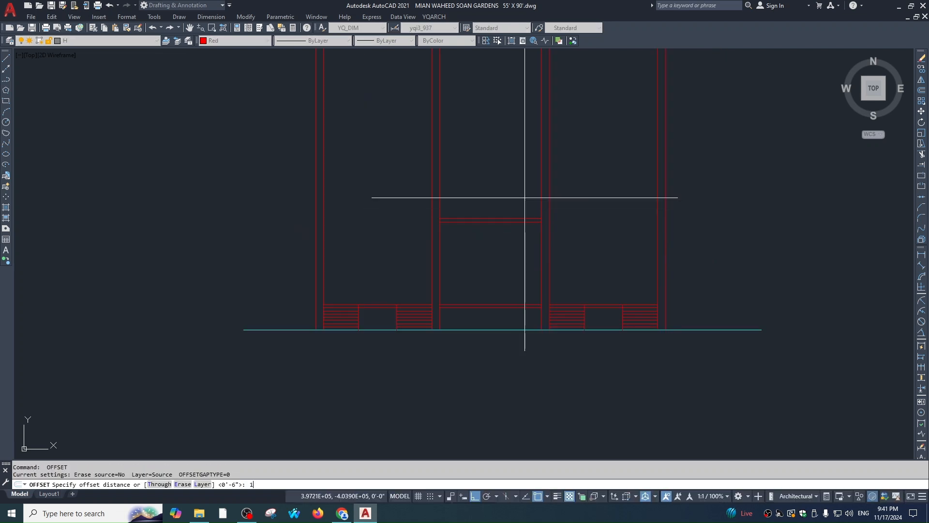
pyautogui.write("13'")
pyautogui.press('Return')
pyautogui.press('Return')
pyautogui.press('Return')
pyautogui.scroll(-2, 519, 309)
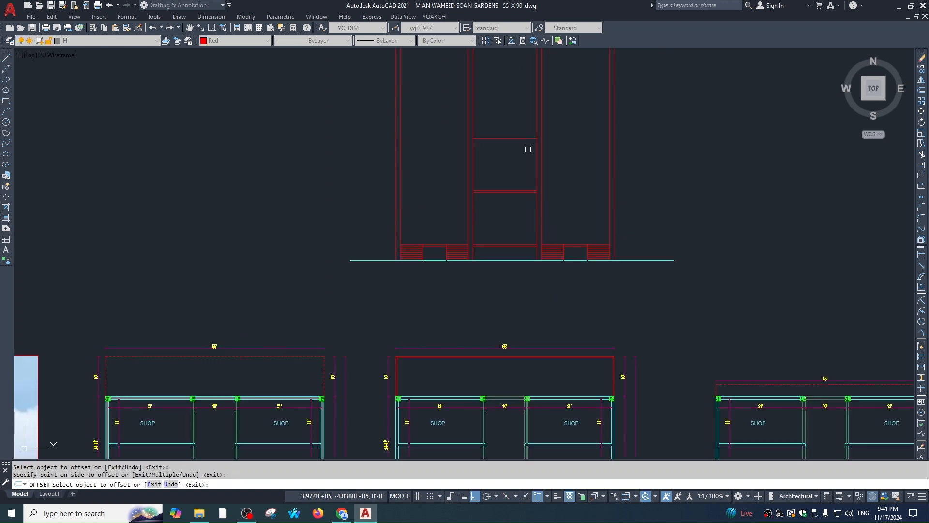
pyautogui.write('6')
# Extend the floor lines rightward to the right upright as boundary
pyautogui.press('Return')
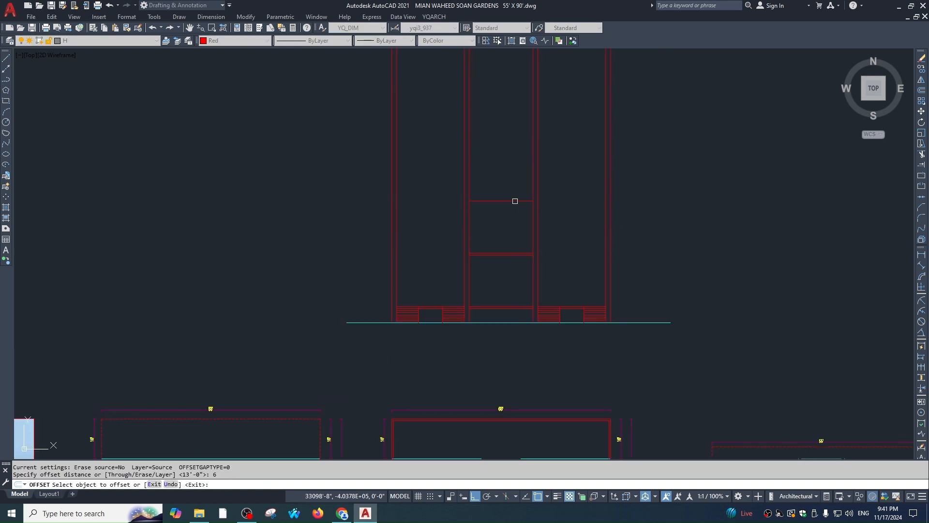
pyautogui.click(515, 201)
pyautogui.click(517, 192)
pyautogui.press('Escape')
pyautogui.moveTo(539, 219); pyautogui.dragTo(541, 222, button='middle')
pyautogui.write('ex')
pyautogui.press('Return')
pyautogui.click(605, 226)
# Extend the floor lines leftward and stretch the vertical line downward
pyautogui.press('Return')
pyautogui.click(522, 197)
pyautogui.click(512, 279)
pyautogui.press('Escape')
pyautogui.press('Return')
pyautogui.press('Return')
pyautogui.click(490, 186)
pyautogui.click(479, 280)
pyautogui.press('Escape')
pyautogui.press('Return')
pyautogui.press('Return')
pyautogui.click(489, 176)
pyautogui.click(470, 284)
pyautogui.press('Escape')
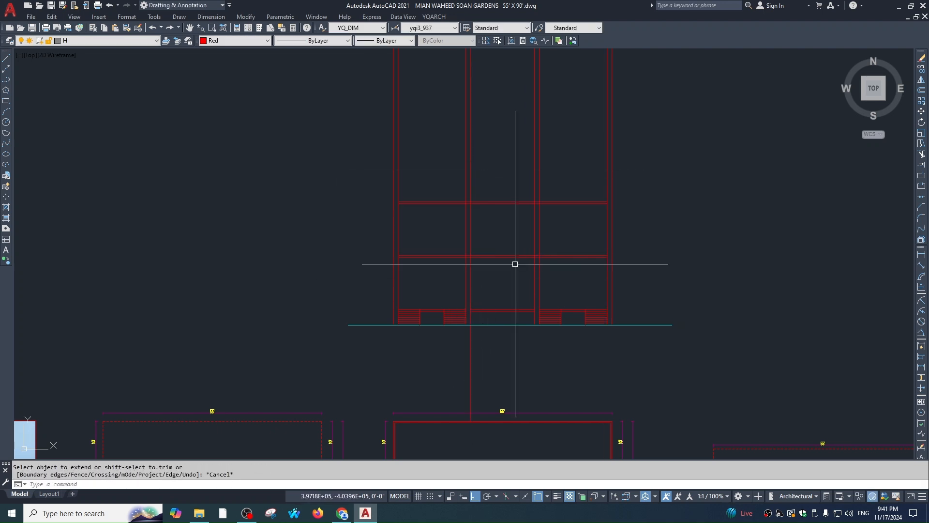
pyautogui.press('Escape')
# Trim the post off below the cyan ground line
pyautogui.scroll(-1, 586, 276)
pyautogui.moveTo(585, 278); pyautogui.dragTo(599, 286, button='middle')
pyautogui.scroll(1, 527, 311)
pyautogui.write('tr')
pyautogui.press('Return')
pyautogui.press('Escape')
pyautogui.click(538, 338)
pyautogui.press('Escape')
pyautogui.press('Return')
pyautogui.click(538, 318)
pyautogui.press('Return')
pyautogui.click(551, 343)
pyautogui.click(519, 332)
pyautogui.press('Escape')
pyautogui.press('Escape')
pyautogui.moveTo(591, 247); pyautogui.dragTo(582, 290, button='middle')
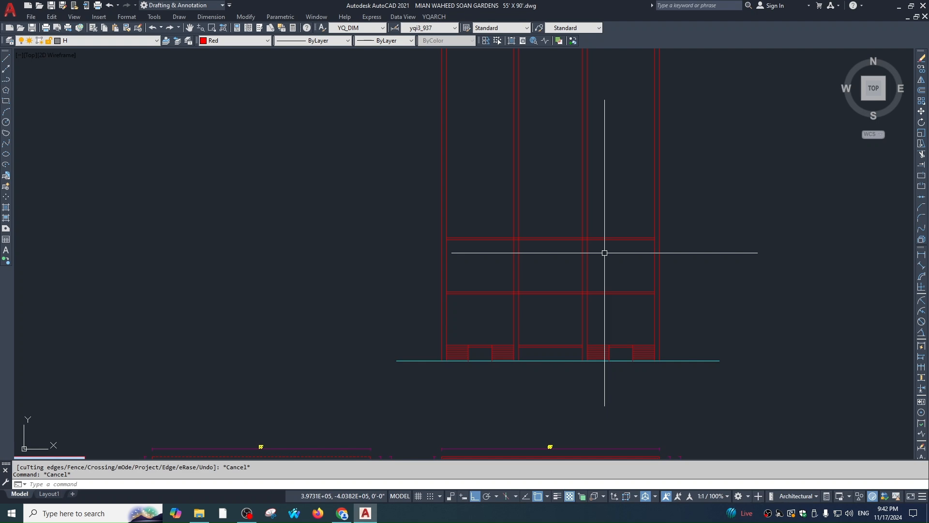
pyautogui.scroll(-6, 646, 313)
pyautogui.moveTo(848, 369); pyautogui.dragTo(581, 245, button='middle')
pyautogui.scroll(6, 496, 285)
pyautogui.moveTo(635, 203); pyautogui.dragTo(644, 236, button='middle')
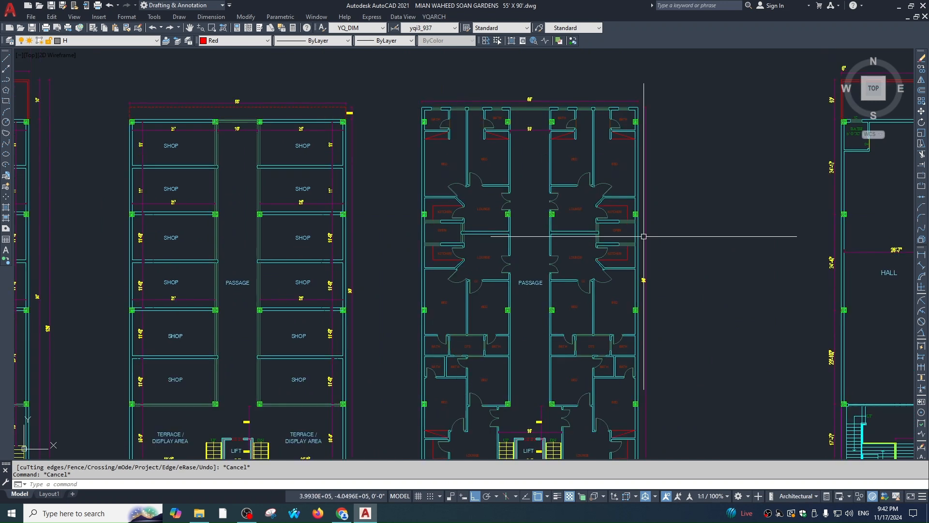
pyautogui.scroll(-2, 532, 150)
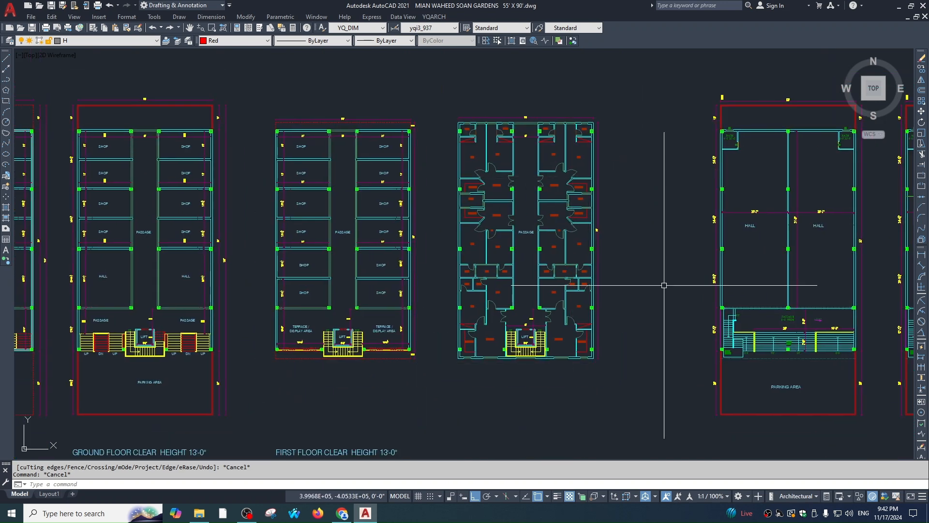
pyautogui.scroll(4, 581, 197)
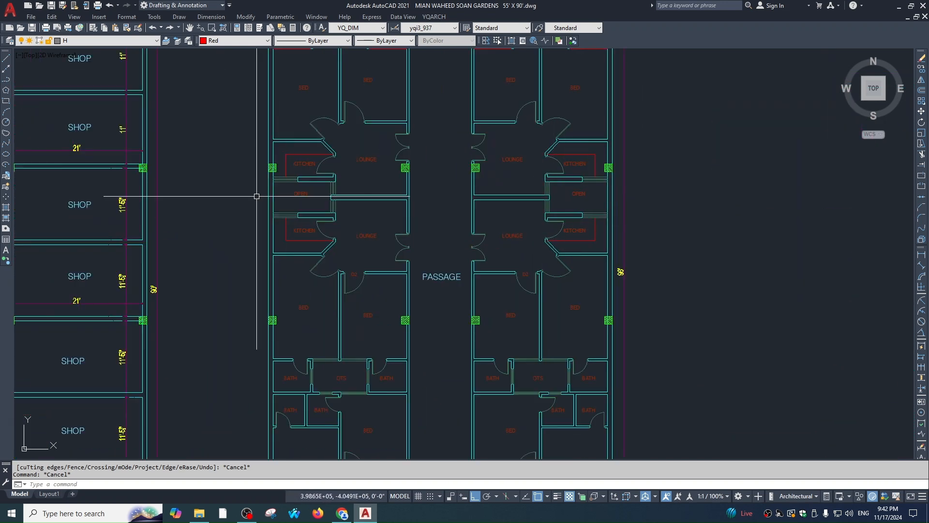
pyautogui.scroll(-2, 256, 196)
pyautogui.scroll(4, 339, 296)
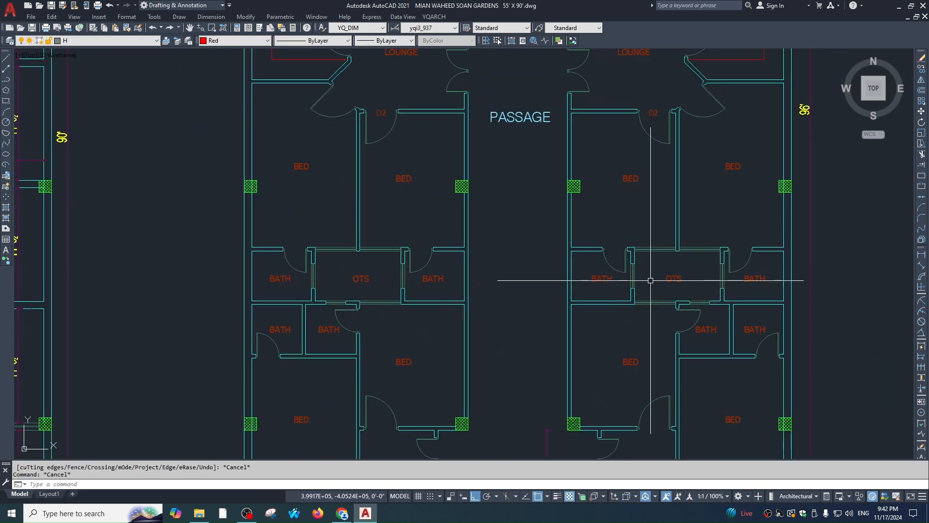
pyautogui.scroll(-4, 663, 295)
pyautogui.scroll(1, 568, 101)
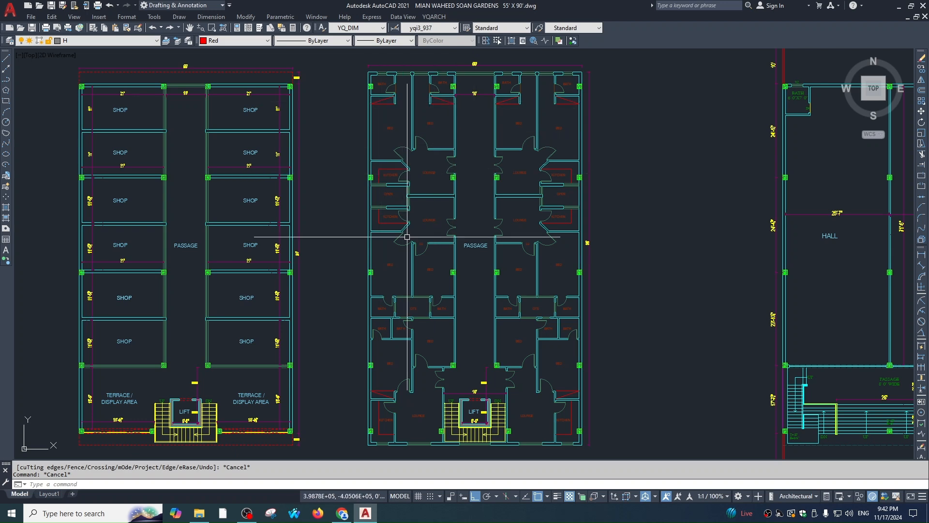
pyautogui.scroll(5, 389, 190)
pyautogui.scroll(-10, 388, 186)
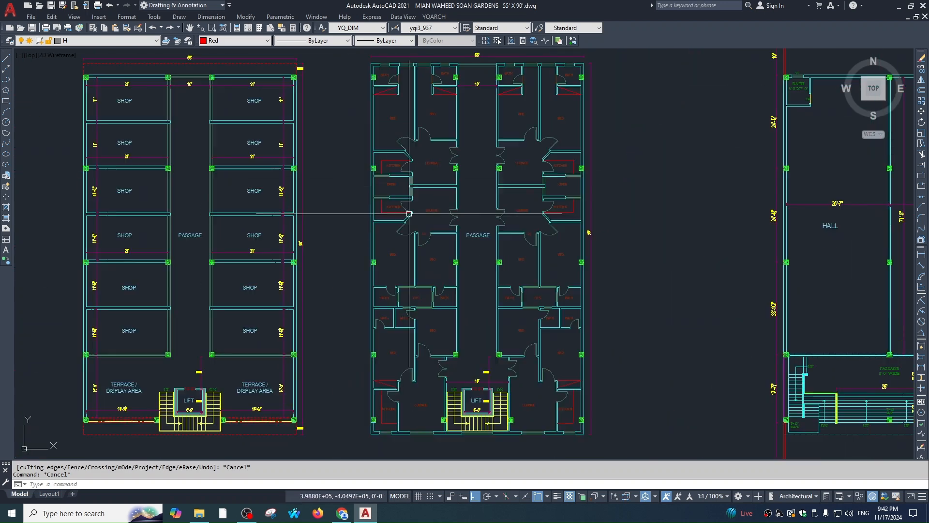
pyautogui.scroll(-2, 445, 276)
pyautogui.moveTo(444, 276); pyautogui.dragTo(581, 291, button='middle')
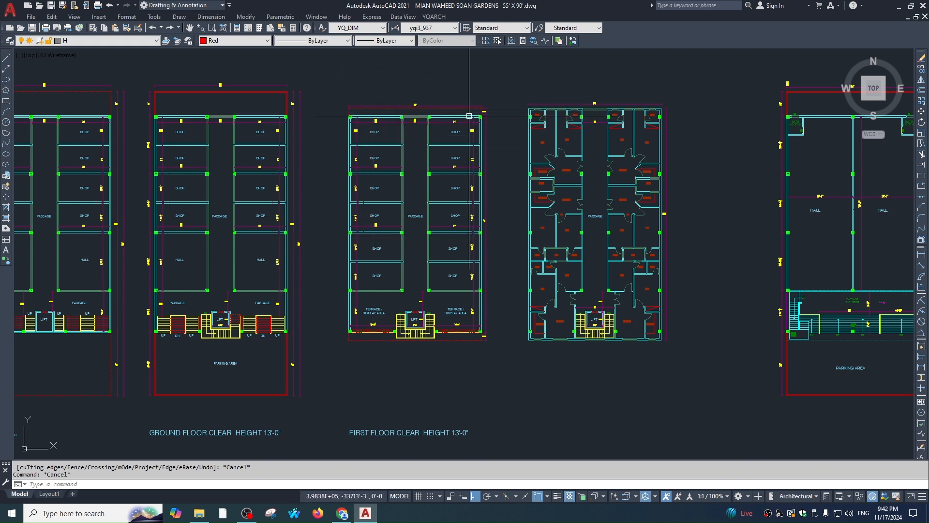
pyautogui.moveTo(443, 105); pyautogui.dragTo(649, 167, button='middle')
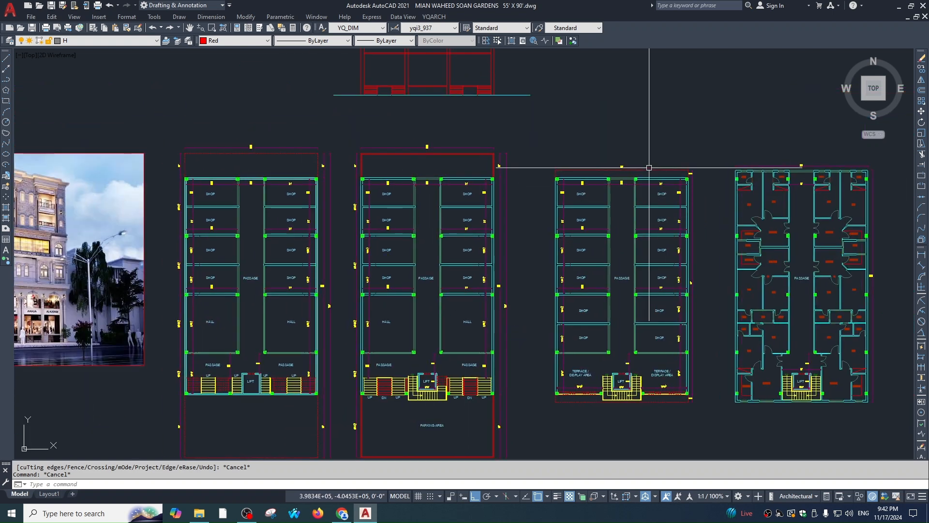
pyautogui.scroll(2, 484, 170)
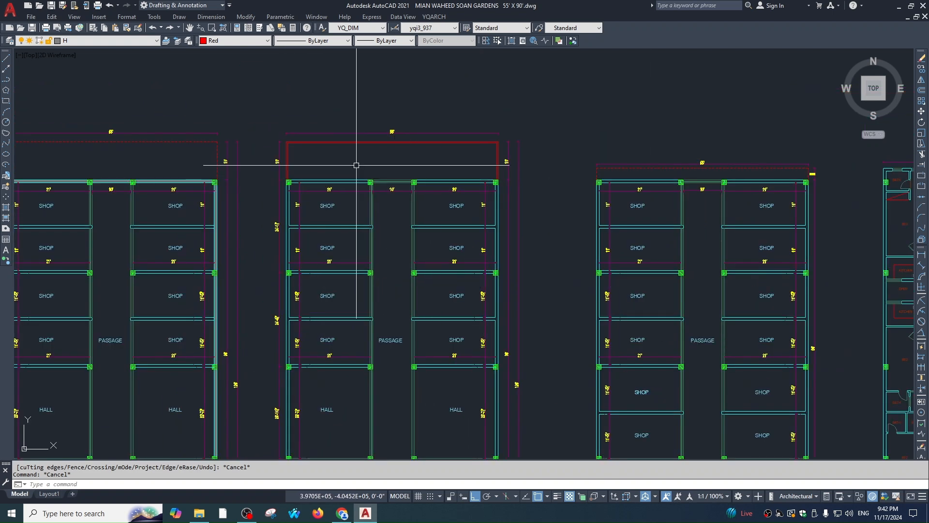
pyautogui.scroll(-2, 436, 117)
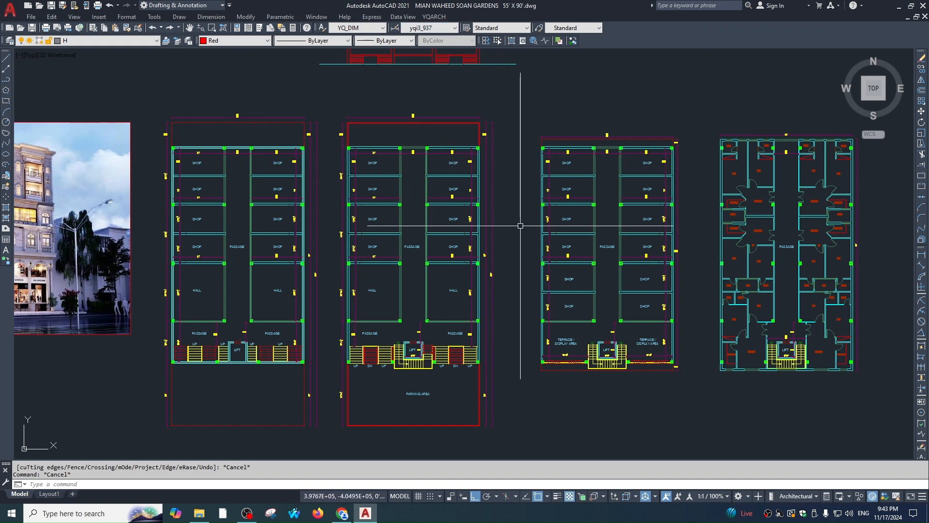
pyautogui.scroll(-2, 471, 133)
pyautogui.moveTo(471, 133); pyautogui.dragTo(485, 258, button='middle')
pyautogui.scroll(4, 434, 206)
pyautogui.press('Escape')
pyautogui.moveTo(523, 230); pyautogui.dragTo(535, 247, button='middle')
pyautogui.scroll(-2, 605, 314)
pyautogui.moveTo(610, 324)
pyautogui.mouseDown(button='middle')
pyautogui.moveTo(648, 115)
pyautogui.moveTo(745, 69)
pyautogui.mouseUp(button='middle')
pyautogui.scroll(5, 387, 272)
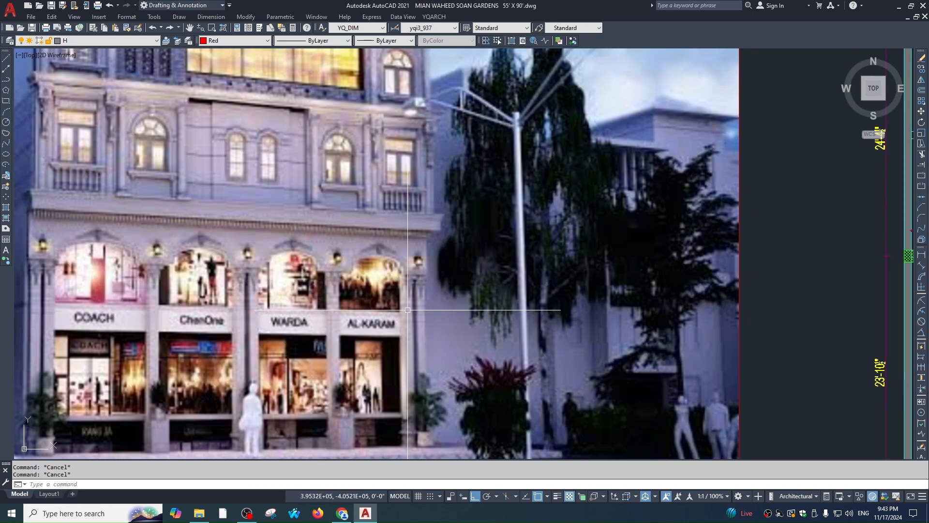
pyautogui.scroll(-5, 579, 161)
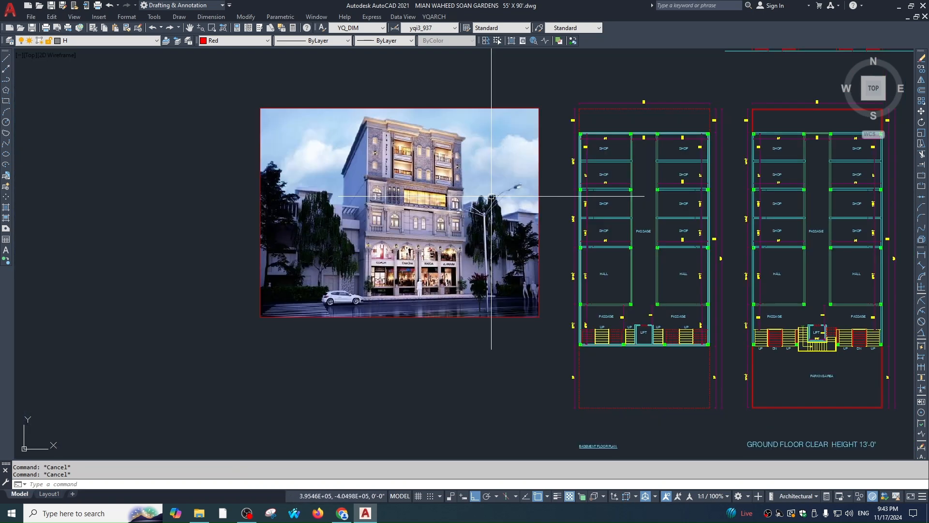
pyautogui.moveTo(632, 189); pyautogui.dragTo(373, 330, button='middle')
pyautogui.scroll(4, 373, 328)
pyautogui.scroll(-2, 464, 343)
pyautogui.moveTo(463, 343); pyautogui.dragTo(466, 160, button='middle')
pyautogui.scroll(-1, 489, 198)
pyautogui.moveTo(489, 198); pyautogui.dragTo(487, 5, button='middle')
pyautogui.scroll(5, 553, 294)
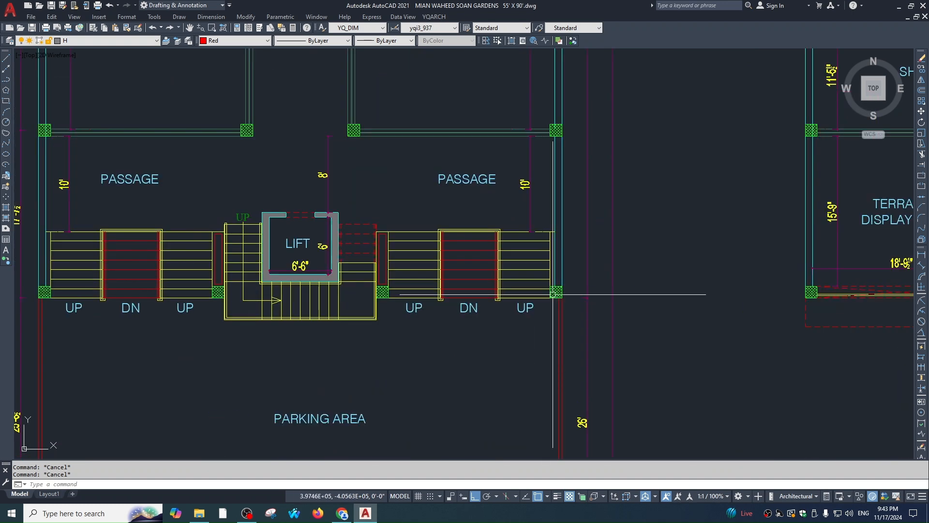
pyautogui.scroll(-5, 519, 263)
pyautogui.scroll(4, 525, 207)
pyautogui.moveTo(525, 208); pyautogui.dragTo(564, 250, button='middle')
# Draw a horizontal helper line between the right bay's two uprights
pyautogui.scroll(-1, 580, 244)
pyautogui.press('space')
pyautogui.press('Escape')
pyautogui.write('k')
pyautogui.press('space')
pyautogui.press('Escape')
pyautogui.scroll(2, 584, 235)
pyautogui.write('l')
pyautogui.press('space')
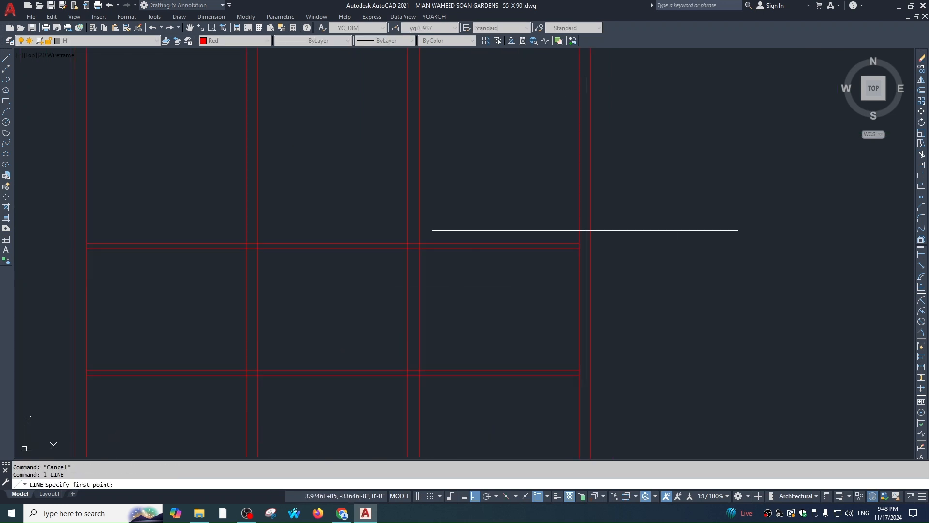
pyautogui.click(585, 221)
pyautogui.click(417, 221)
pyautogui.press('Escape')
# Trim both uprights above the helper line
pyautogui.write('tr')
pyautogui.press('space')
pyautogui.click(473, 221)
pyautogui.press('space')
pyautogui.click(414, 191)
pyautogui.click(579, 191)
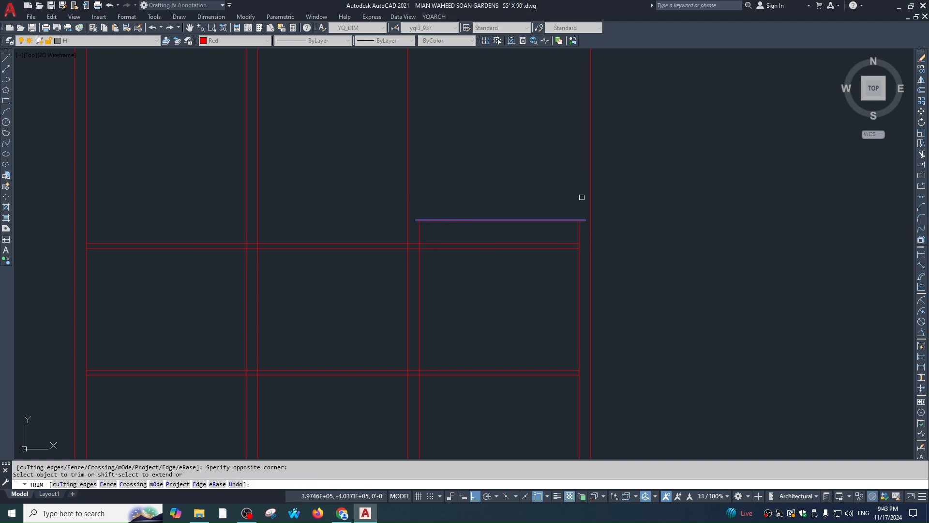
pyautogui.press('Escape')
# Erase the helper line
pyautogui.click(544, 217)
pyautogui.click(537, 227)
pyautogui.write('e')
pyautogui.press('space')
pyautogui.scroll(-1, 583, 272)
pyautogui.moveTo(583, 272); pyautogui.dragTo(573, 232, button='middle')
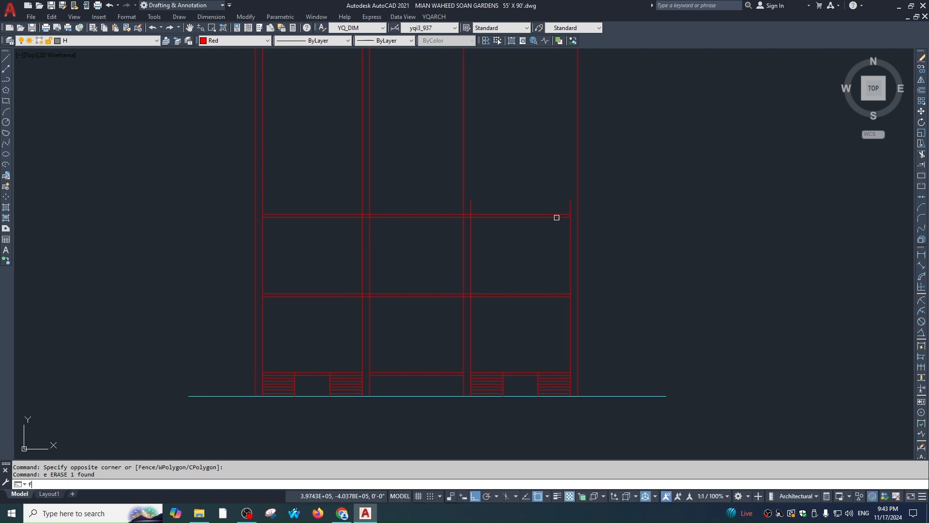
# Fillet the two uprights together into a semicircular arch
pyautogui.write('f')
pyautogui.press('space')
pyautogui.click(571, 221)
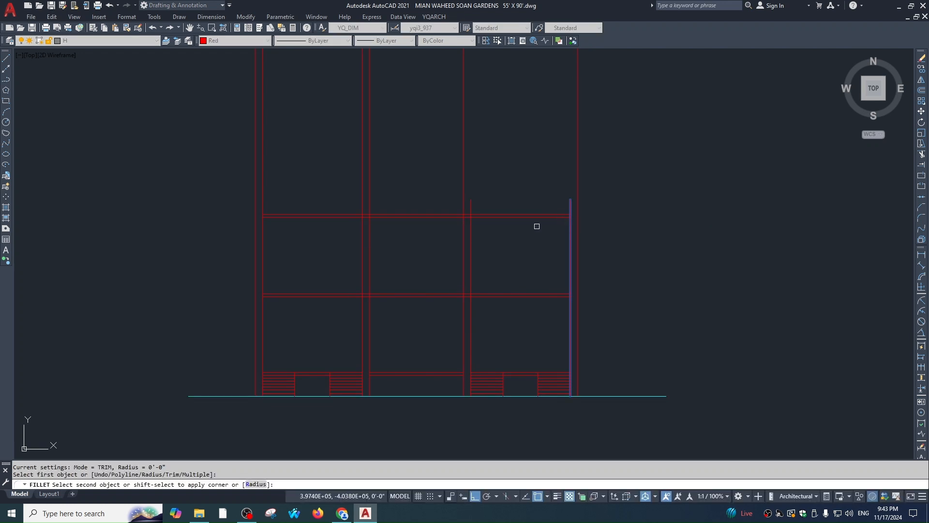
pyautogui.click(472, 234)
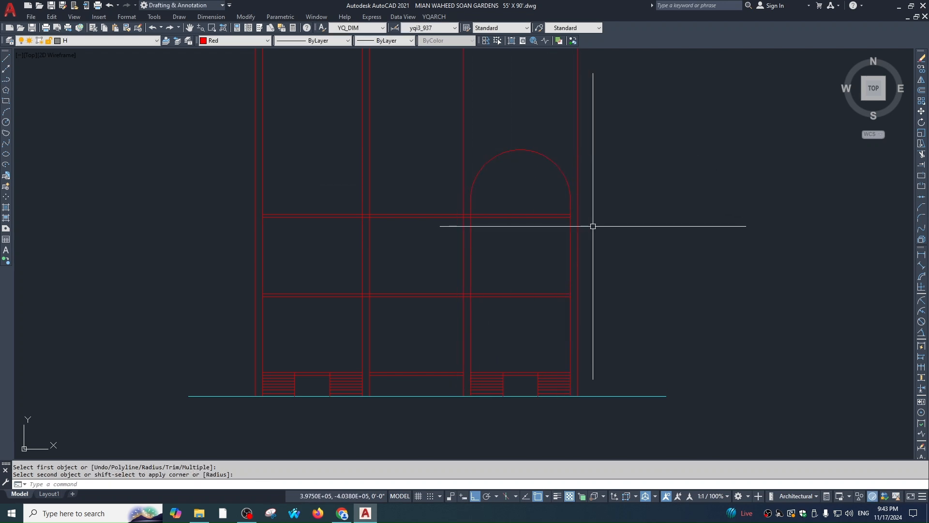
# Move the new arch downward from its top point
pyautogui.moveTo(539, 184); pyautogui.dragTo(553, 206, button='middle')
pyautogui.click(534, 173)
pyautogui.write('m')
pyautogui.press('space')
pyautogui.click(534, 172)
pyautogui.scroll(2, 536, 242)
pyautogui.click(534, 232)
pyautogui.press('Escape')
# Move the arch down by 18
pyautogui.moveTo(576, 257); pyautogui.dragTo(559, 208, button='middle')
pyautogui.press('Escape')
pyautogui.click(572, 201)
pyautogui.write(', m')
pyautogui.press('space')
pyautogui.click(564, 205)
pyautogui.press('space')
pyautogui.click(551, 222)
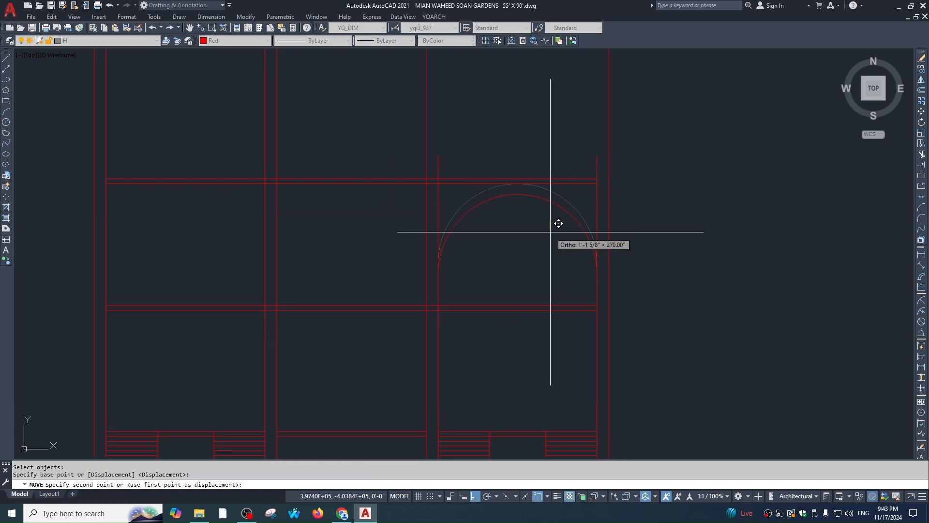
pyautogui.write('18')
pyautogui.press('Escape')
# Trim the upright stubs above the arch's ends, using the arch as cutting edge
pyautogui.moveTo(572, 226)
pyautogui.mouseDown(button='middle')
pyautogui.moveTo(573, 238)
pyautogui.moveTo(531, 239)
pyautogui.moveTo(531, 193)
pyautogui.mouseUp(button='middle')
pyautogui.write('tr')
pyautogui.click(577, 239)
pyautogui.press('space')
pyautogui.click(443, 226)
pyautogui.click(434, 235)
pyautogui.press('Escape')
# Pan to the building photo for reference, then recenter on the red elevation
pyautogui.scroll(-1, 531, 239)
pyautogui.press('Escape')
pyautogui.moveTo(541, 234)
pyautogui.mouseDown(button='middle')
pyautogui.moveTo(546, 264)
pyautogui.moveTo(558, 253)
pyautogui.moveTo(546, 172)
pyautogui.mouseUp(button='middle')
pyautogui.press('Escape')
pyautogui.scroll(-2, 568, 232)
pyautogui.scroll(-1, 546, 172)
pyautogui.scroll(3, 289, 308)
pyautogui.moveTo(301, 308); pyautogui.dragTo(320, 285, button='middle')
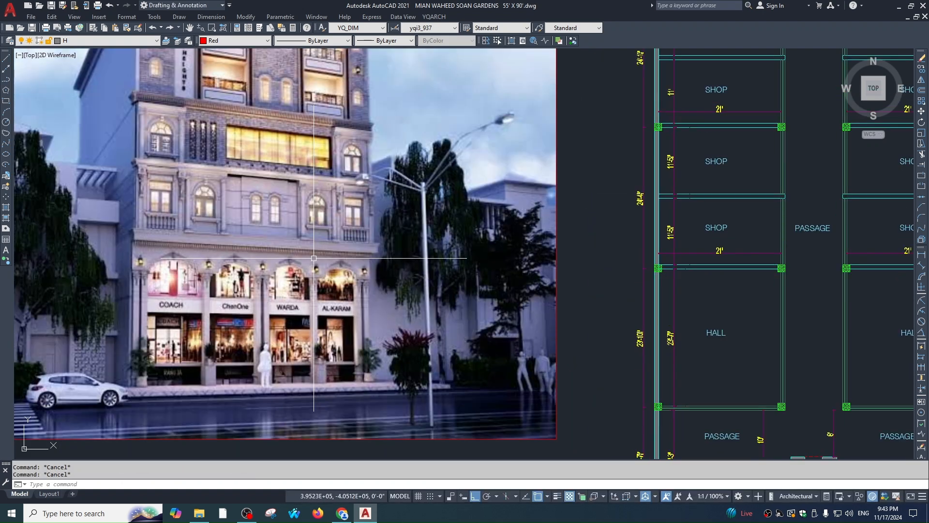
pyautogui.scroll(2, 329, 264)
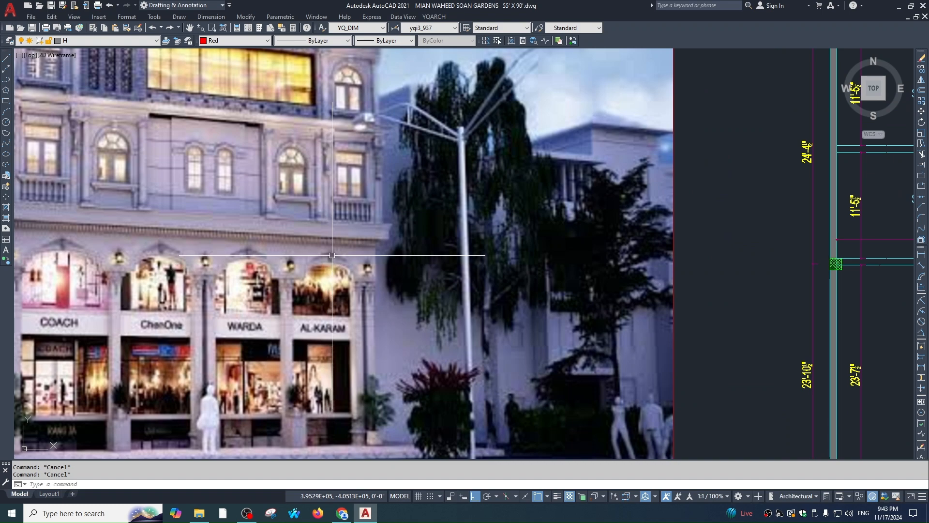
pyautogui.scroll(-2, 380, 276)
pyautogui.moveTo(659, 191); pyautogui.dragTo(508, 241, button='middle')
pyautogui.moveTo(600, 78); pyautogui.dragTo(399, 378, button='middle')
pyautogui.scroll(2, 618, 242)
# Move the arch down a further 6
pyautogui.click(641, 223)
pyautogui.write('m')
pyautogui.press('Return')
pyautogui.click(644, 237)
pyautogui.write('6')
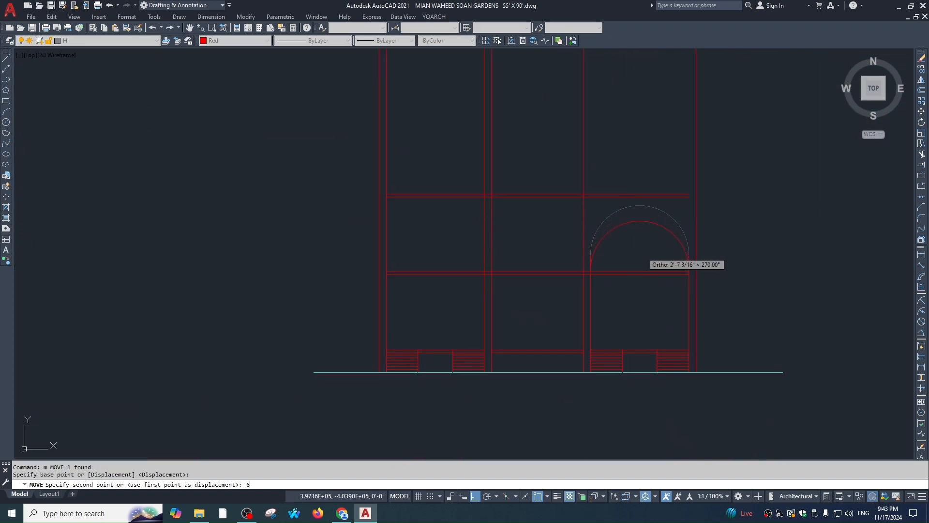
pyautogui.press('Return')
pyautogui.press('Escape')
pyautogui.press('Escape')
# Start a trim at the arch's left springline using all objects as edges, then cancel
pyautogui.scroll(1, 596, 241)
pyautogui.moveTo(671, 217); pyautogui.dragTo(586, 213, button='middle')
pyautogui.scroll(3, 524, 258)
pyautogui.write('tr')
pyautogui.press('Return')
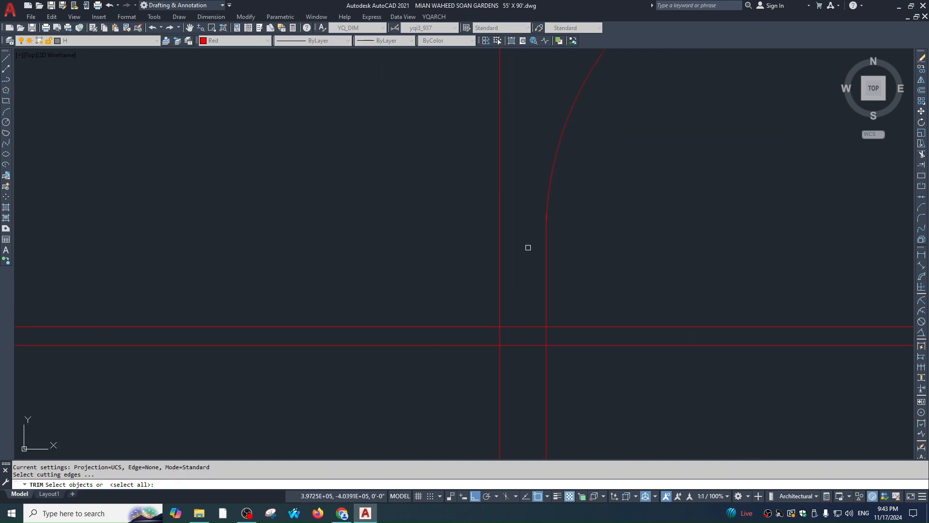
pyautogui.press('Return')
pyautogui.scroll(2, 533, 239)
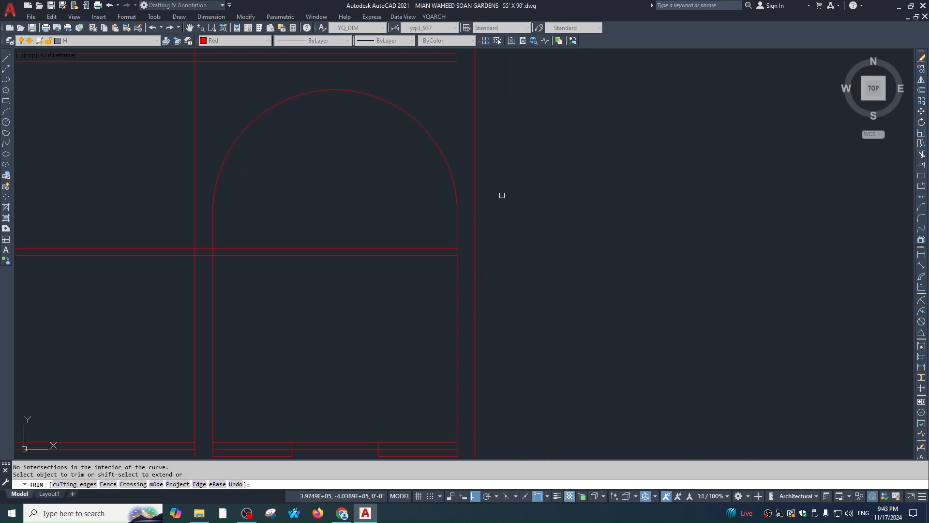
pyautogui.press('Escape')
pyautogui.press('Escape')
pyautogui.scroll(-5, 557, 216)
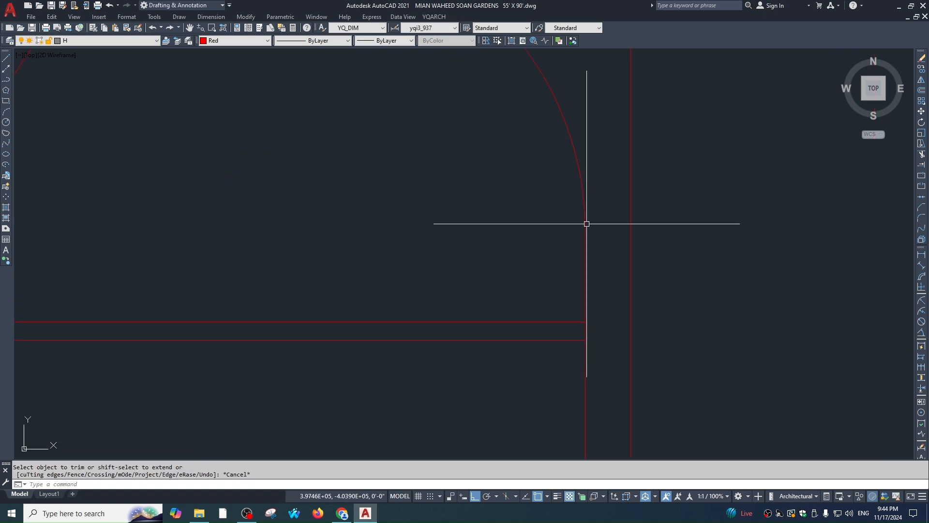
pyautogui.moveTo(667, 160)
pyautogui.mouseDown(button='middle')
pyautogui.moveTo(683, 162)
pyautogui.moveTo(630, 191)
pyautogui.mouseUp(button='middle')
# Erase the two uprights in the left arched bay
pyautogui.click(667, 180)
pyautogui.press('Escape')
pyautogui.click(370, 222)
pyautogui.click(208, 228)
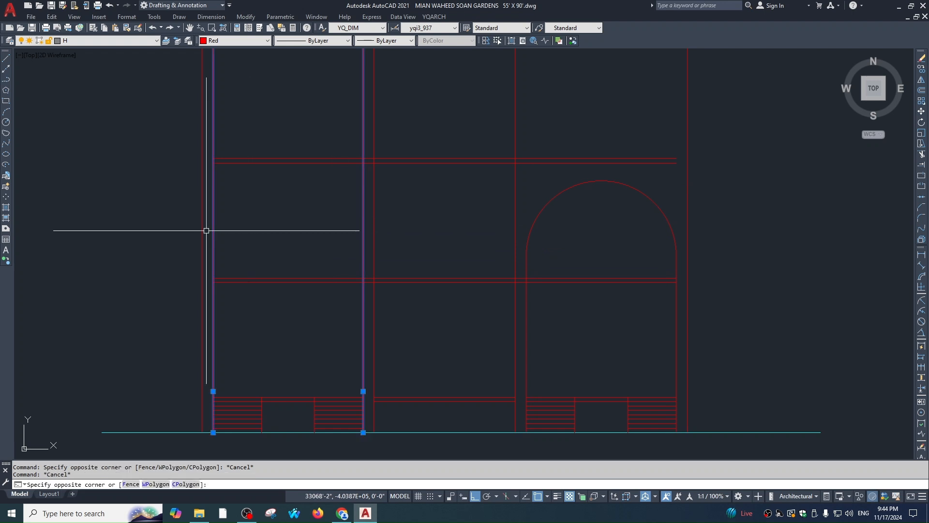
pyautogui.write('e')
pyautogui.press('Return')
pyautogui.press('Escape')
# Select the arch and its uprights for mirroring, then cancel the unfinished mirror
pyautogui.scroll(2, 745, 225)
pyautogui.click(629, 207)
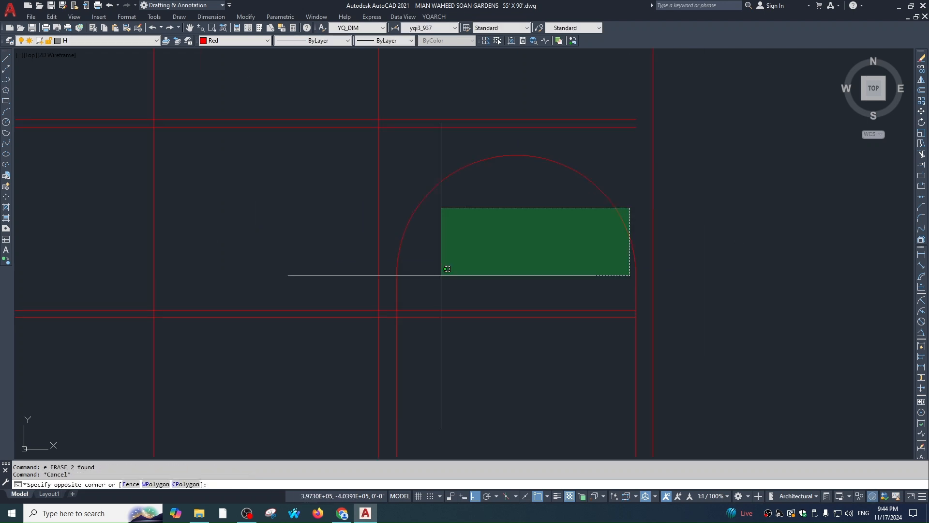
pyautogui.click(440, 271)
pyautogui.scroll(-5, 641, 246)
pyautogui.write('mi')
pyautogui.press('Return')
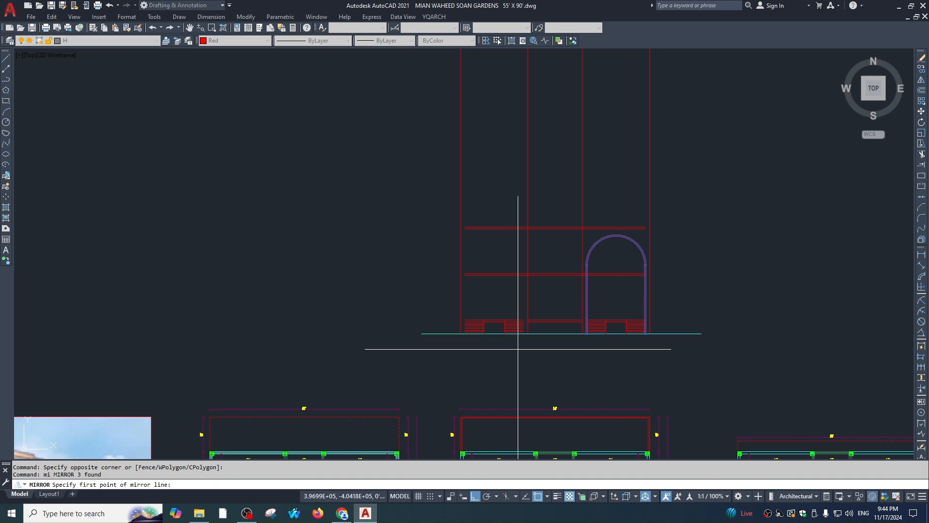
pyautogui.press('Escape')
pyautogui.press('Escape')
pyautogui.scroll(5, 466, 228)
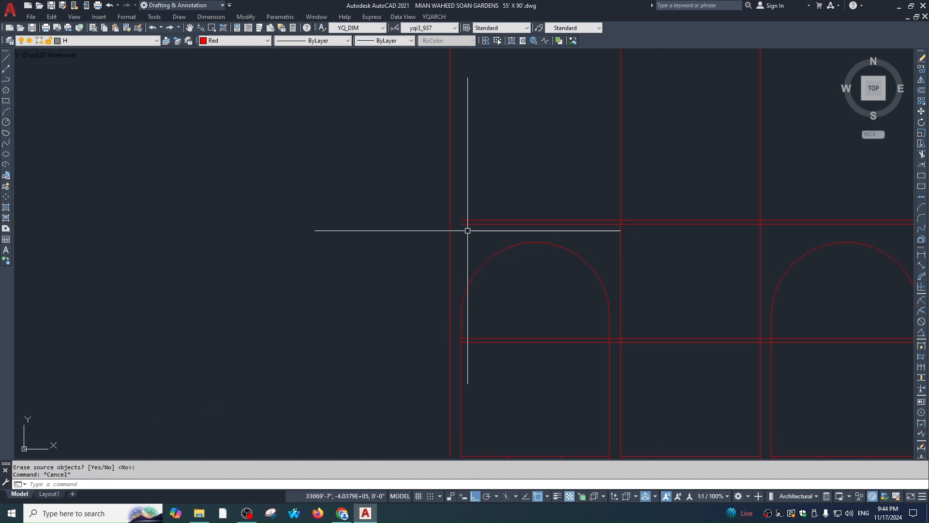
# Extend the upper horizontal lines above the arches to the right wall
pyautogui.write('ex')
pyautogui.press('space')
pyautogui.press('space')
pyautogui.click(695, 188)
pyautogui.click(689, 213)
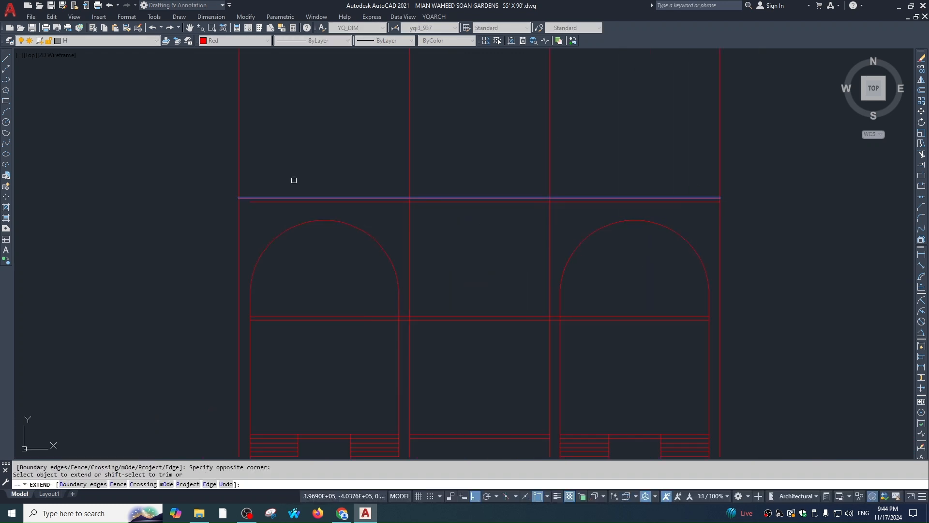
pyautogui.press('Escape')
# Pan and zoom to show the full floor plans and the building photo
pyautogui.moveTo(588, 293); pyautogui.dragTo(581, 204, button='middle')
pyautogui.scroll(-2, 581, 203)
pyautogui.press('Escape')
pyautogui.scroll(1, 548, 239)
pyautogui.moveTo(621, 299); pyautogui.dragTo(587, 196, button='middle')
pyautogui.scroll(-1, 587, 196)
pyautogui.press('Escape')
pyautogui.scroll(-2, 537, 206)
pyautogui.moveTo(542, 297); pyautogui.dragTo(783, 123, button='middle')
pyautogui.scroll(2, 418, 267)
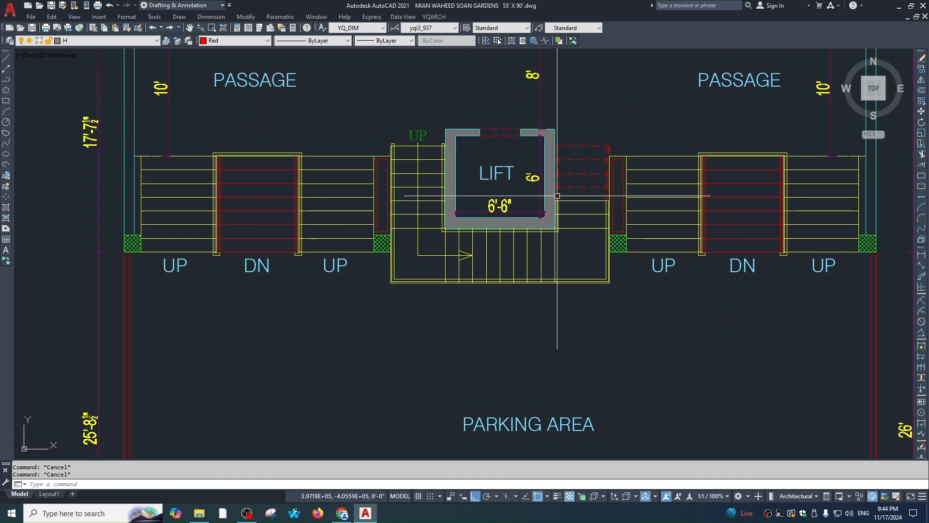
# Place a vertical XLINE construction line at the lift on the ground-floor plan
pyautogui.scroll(-4, 557, 195)
pyautogui.moveTo(548, 224); pyautogui.dragTo(570, 266, button='middle')
pyautogui.write('x')
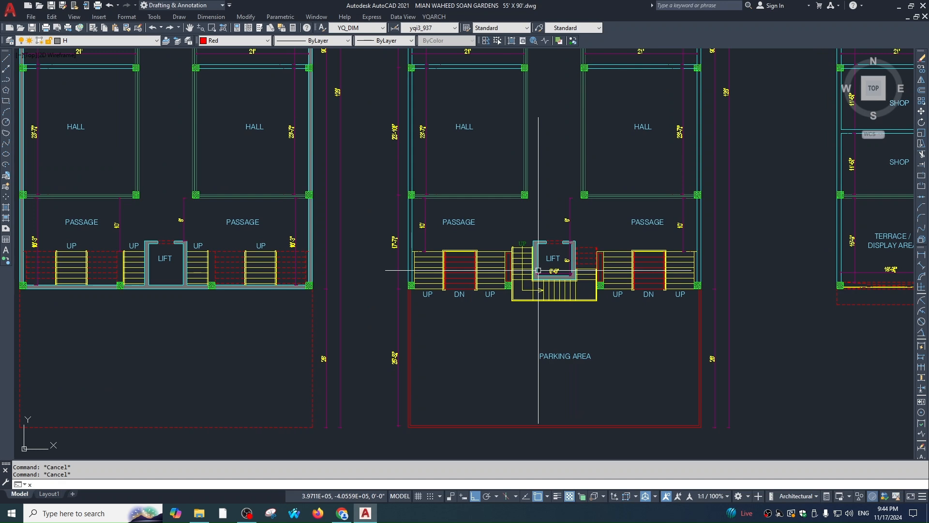
pyautogui.write('l')
pyautogui.press('Return')
pyautogui.write('v')
pyautogui.press('Return')
pyautogui.scroll(6, 574, 284)
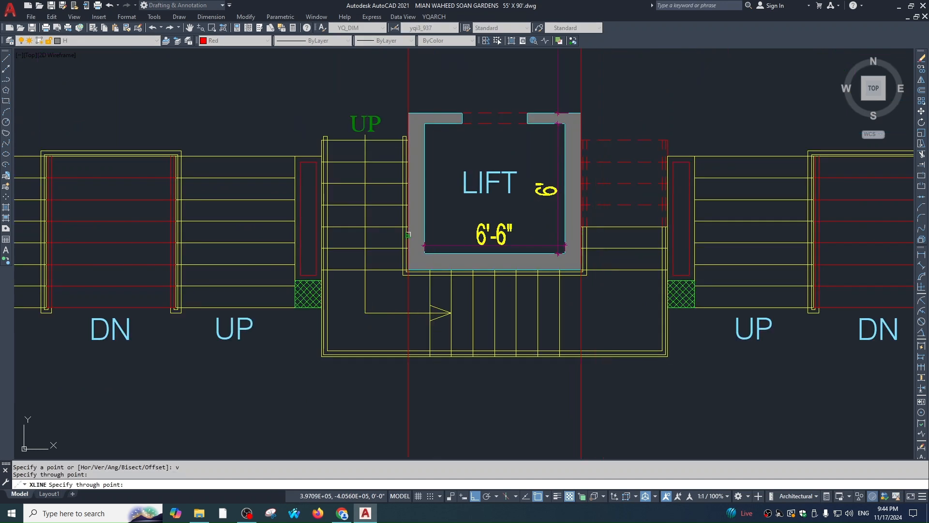
pyautogui.click(408, 235)
pyautogui.press('Escape')
# Move the view across the floor plans and start the Trim command
pyautogui.scroll(-6, 520, 333)
pyautogui.moveTo(528, 272); pyautogui.dragTo(524, 349, button='middle')
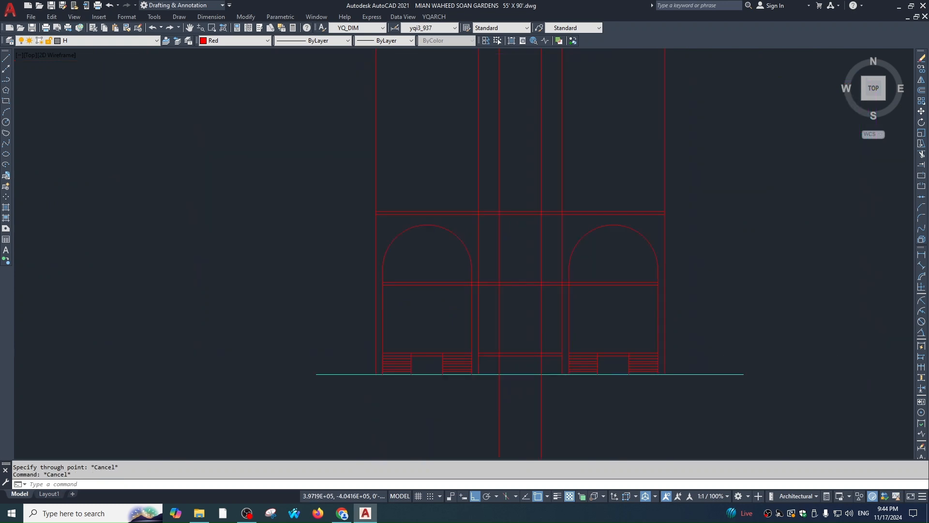
pyautogui.scroll(1, 541, 377)
pyautogui.write('tr')
pyautogui.press('Return')
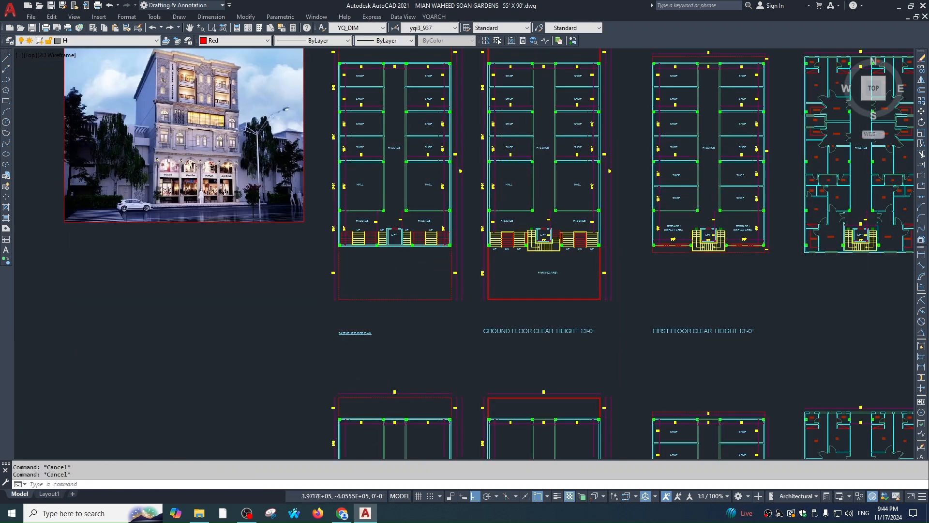
pyautogui.scroll(6, 552, 234)
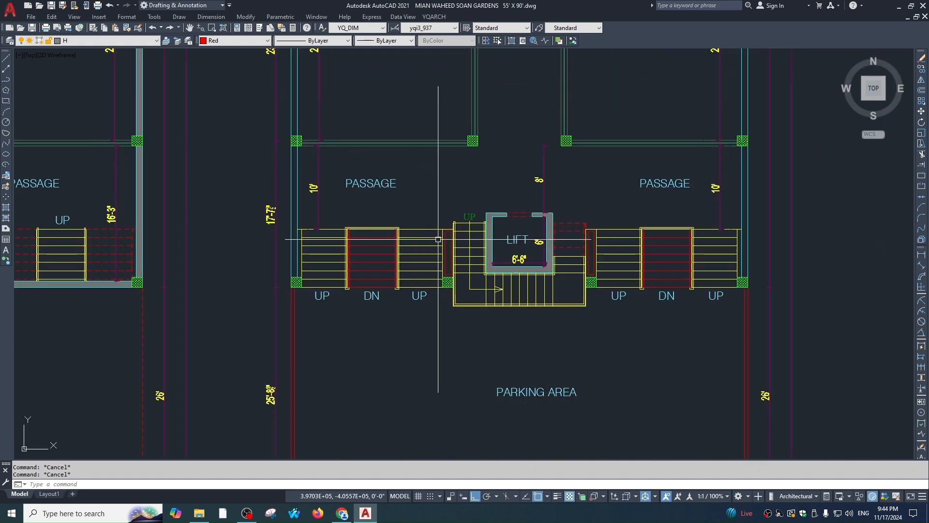
pyautogui.scroll(2, 578, 249)
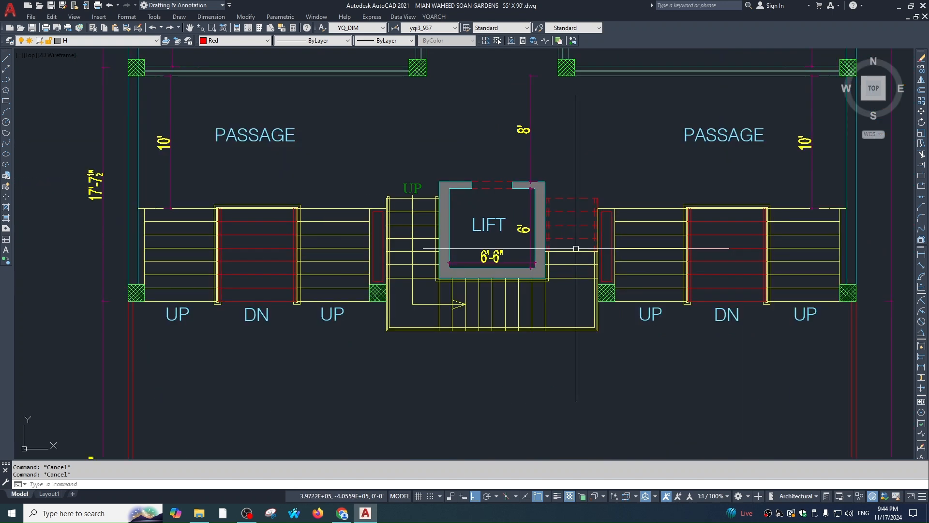
# Select stair lines right of and beside the lift for erasing, then cancel
pyautogui.write('e')
pyautogui.press('space')
pyautogui.click(582, 175)
pyautogui.click(564, 288)
pyautogui.scroll(1, 518, 296)
pyautogui.click(546, 322)
pyautogui.click(368, 266)
pyautogui.click(373, 279)
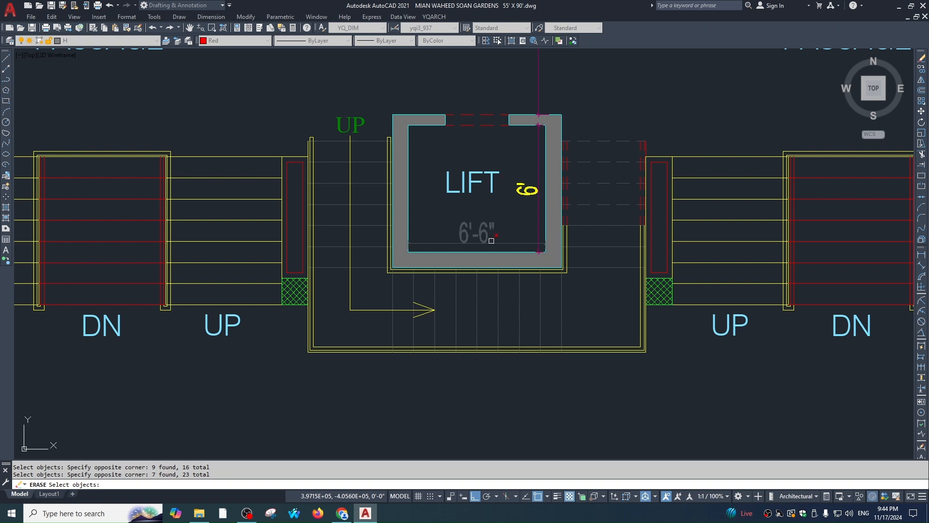
pyautogui.press('Escape')
pyautogui.press('Escape')
# Select two groups of stair lines for erasing, then cancel to keep them
pyautogui.write('e')
pyautogui.press('Return')
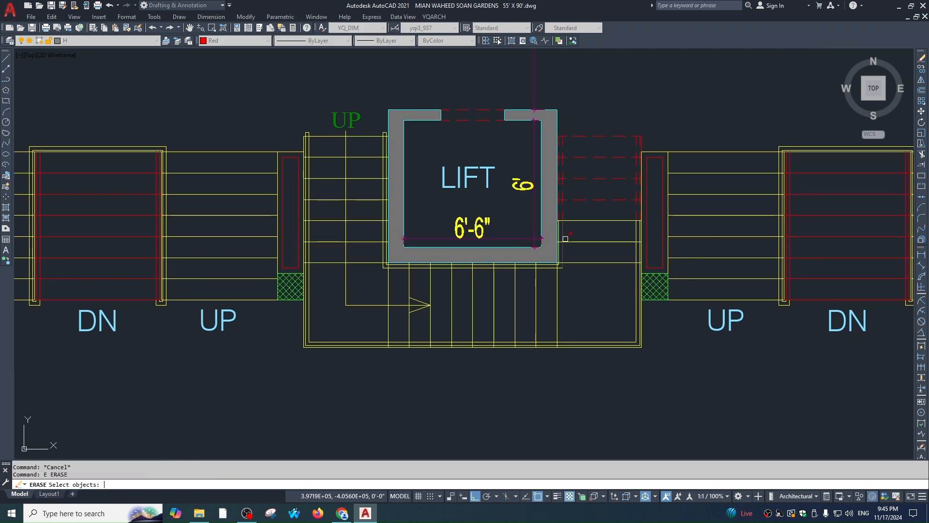
pyautogui.click(611, 114)
pyautogui.click(603, 280)
pyautogui.click(575, 322)
pyautogui.click(385, 331)
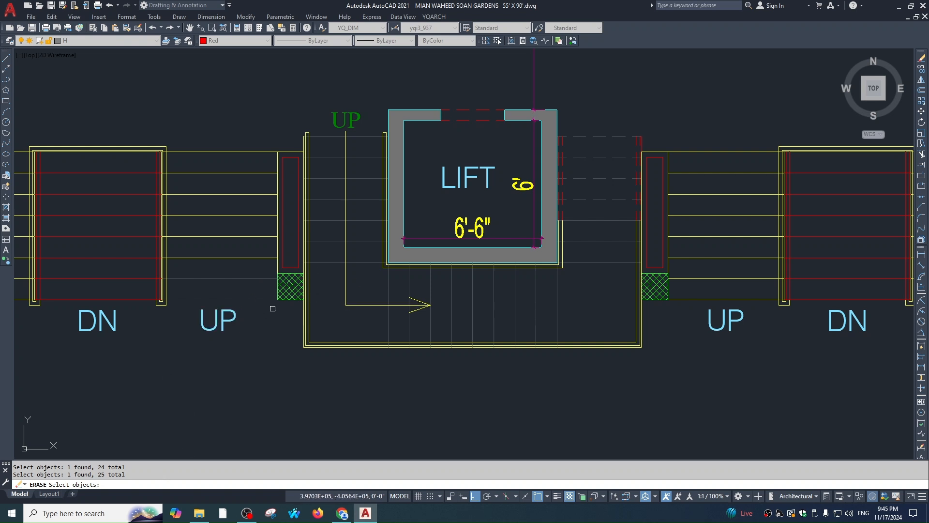
pyautogui.press('Escape')
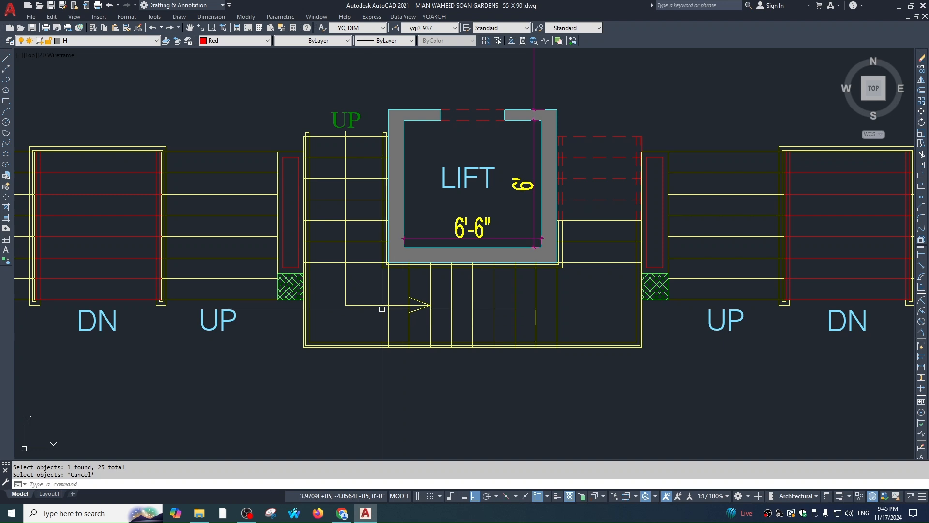
pyautogui.press('Escape')
# Frame the passages and parking area and inspect the three dashed lines right of the lift
pyautogui.moveTo(611, 299); pyautogui.dragTo(606, 307, button='middle')
pyautogui.scroll(-1, 641, 239)
pyautogui.moveTo(522, 314)
pyautogui.mouseDown(button='middle')
pyautogui.moveTo(515, 268)
pyautogui.moveTo(505, 324)
pyautogui.mouseUp(button='middle')
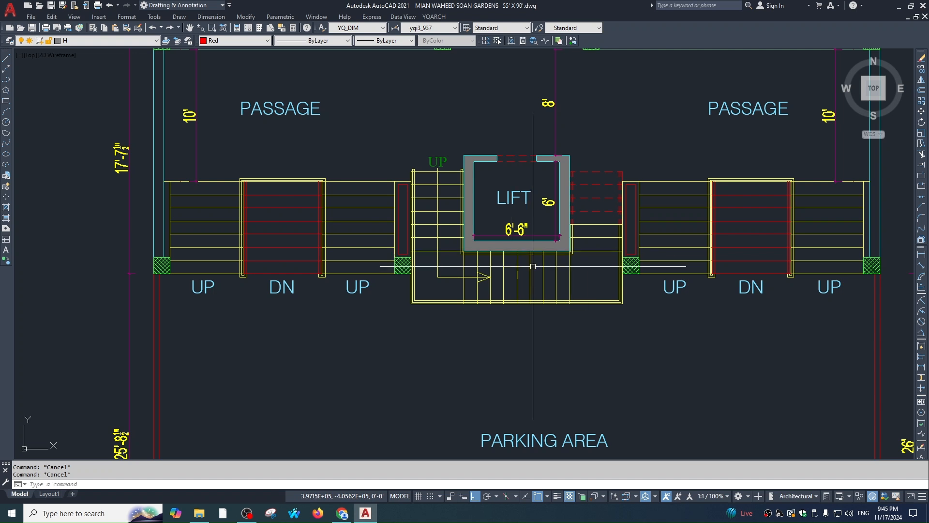
pyautogui.click(598, 166)
pyautogui.click(595, 209)
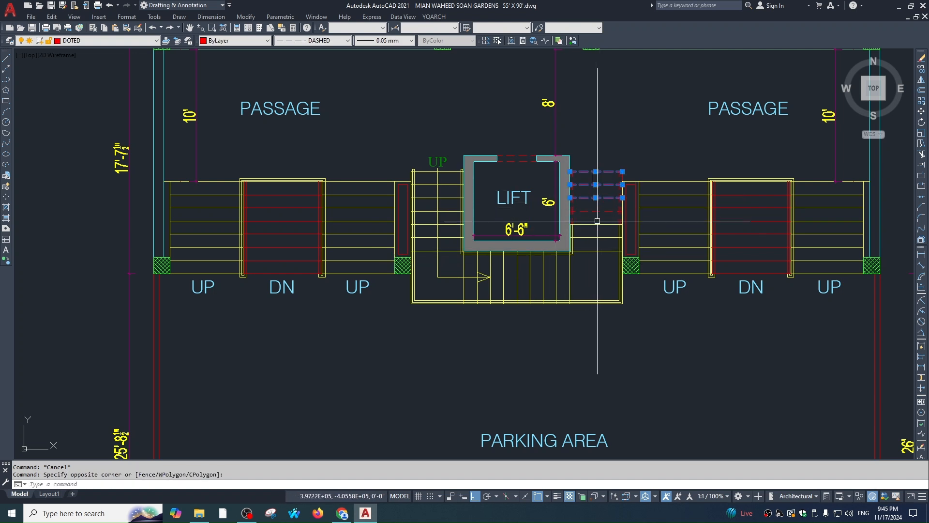
pyautogui.press('Escape')
pyautogui.scroll(-2, 532, 208)
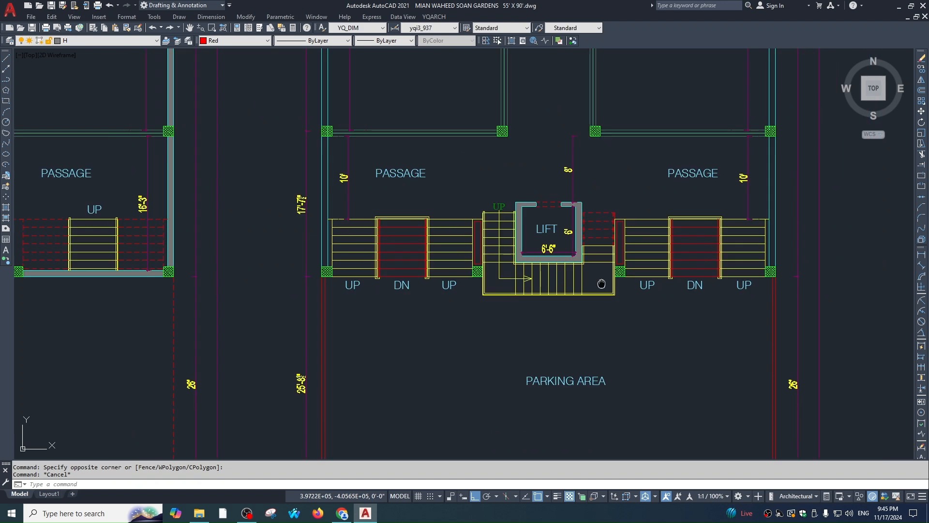
pyautogui.scroll(2, 512, 205)
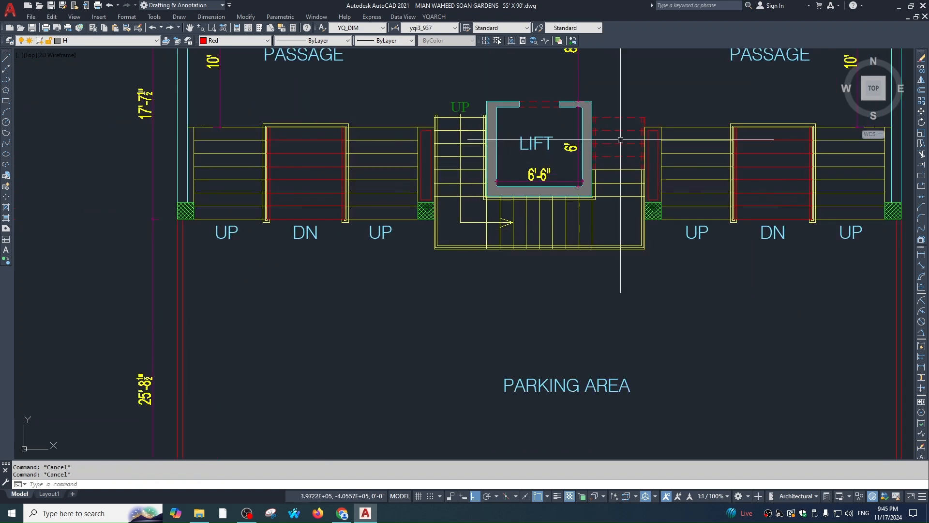
pyautogui.scroll(-5, 538, 160)
pyautogui.scroll(3, 554, 111)
# Draw a vertical line in the central bay between the arches
pyautogui.scroll(2, 544, 243)
pyautogui.write('l')
pyautogui.press('Return')
pyautogui.click(527, 250)
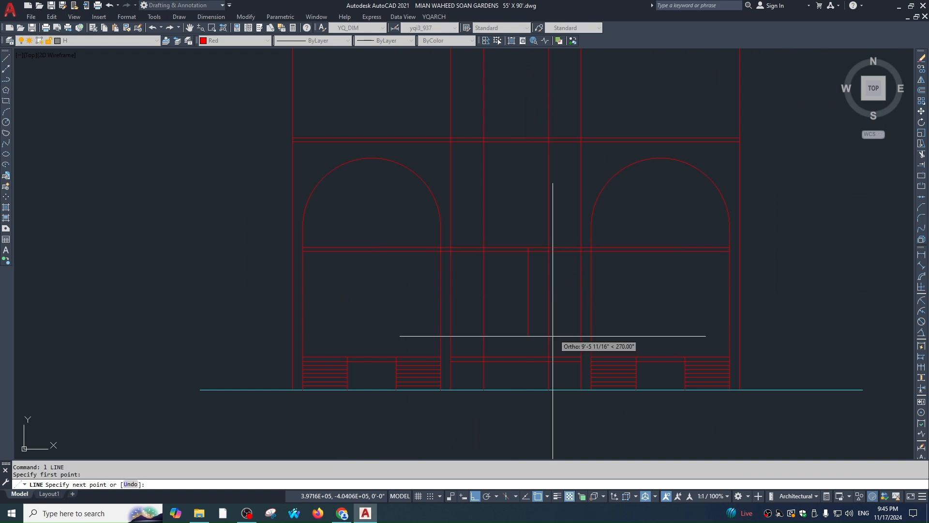
pyautogui.click(527, 360)
pyautogui.press('Escape')
pyautogui.press('Escape')
# Divide the vertical line into 34 parts, then undo that division
pyautogui.write('s')
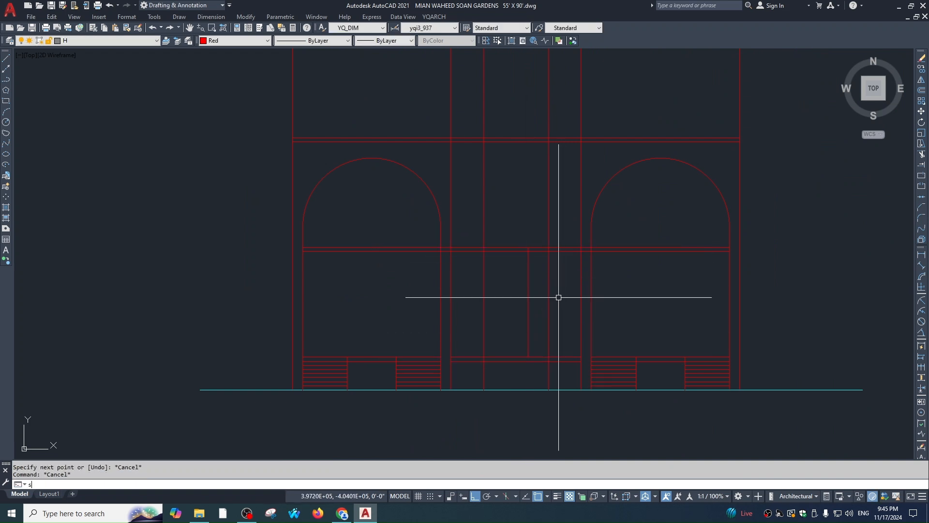
pyautogui.write('div')
pyautogui.press('Return')
pyautogui.click(529, 281)
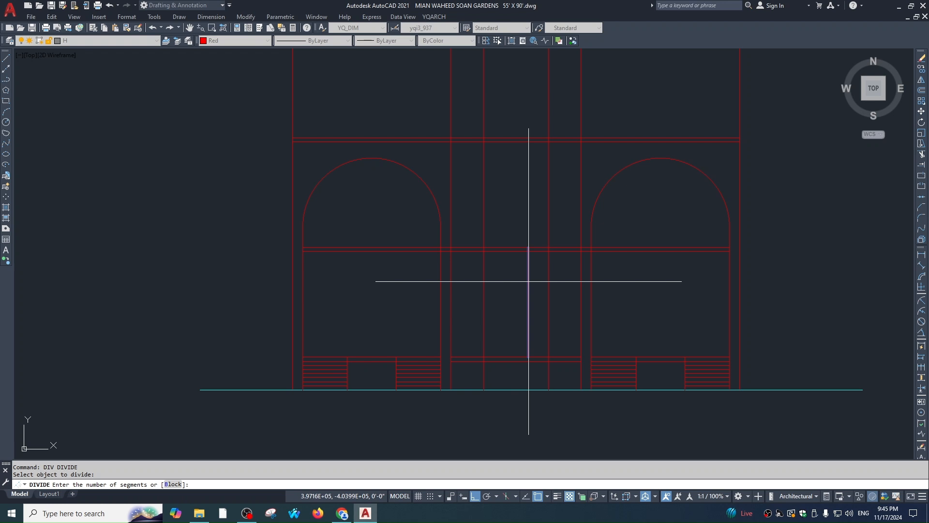
pyautogui.write('34')
pyautogui.press('Return')
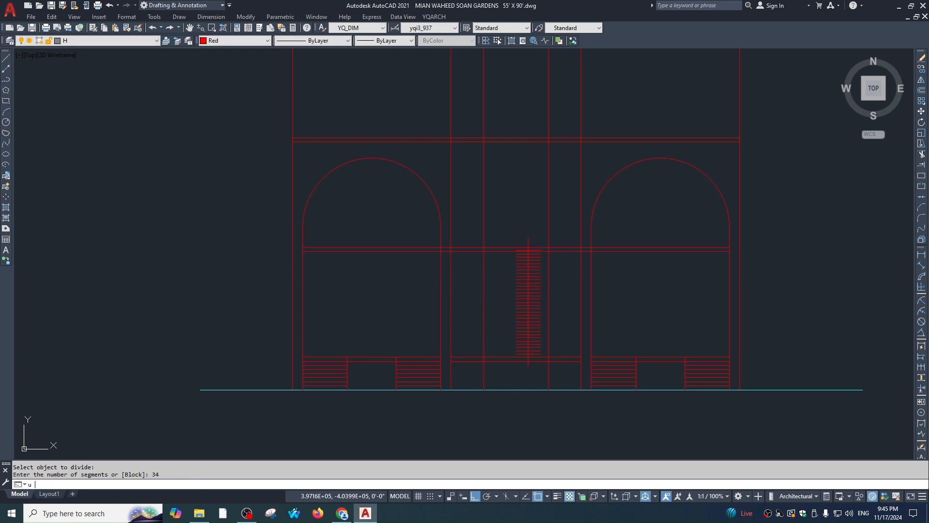
pyautogui.write('u')
pyautogui.press('Return')
# Divide the vertical line into 23 equal segments
pyautogui.write('div')
pyautogui.press('Return')
pyautogui.click(527, 266)
pyautogui.write('23')
pyautogui.press('Return')
pyautogui.scroll(4, 542, 269)
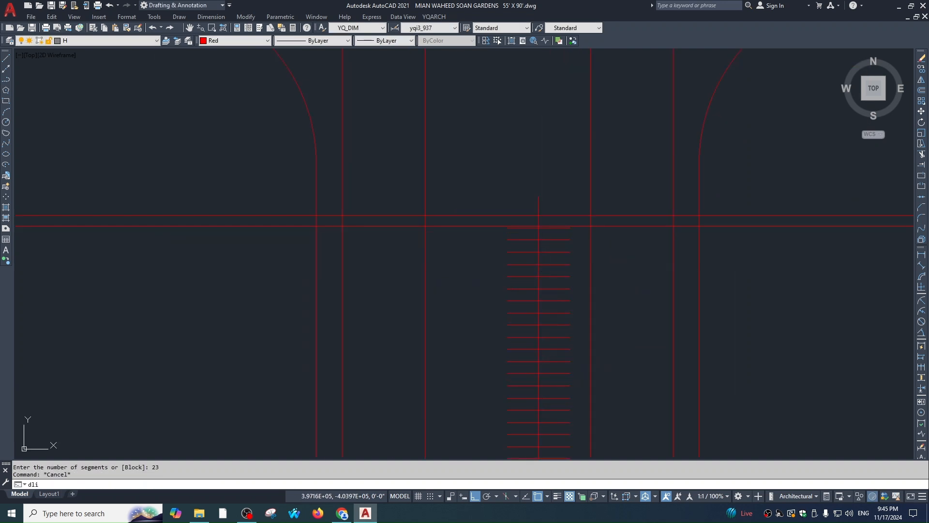
pyautogui.press('Escape')
# Measure the spacing between two division points with a DIMLINEAR test dimension
pyautogui.write('dli')
pyautogui.press('Return')
pyautogui.click(539, 264)
pyautogui.click(539, 252)
pyautogui.scroll(3, 485, 258)
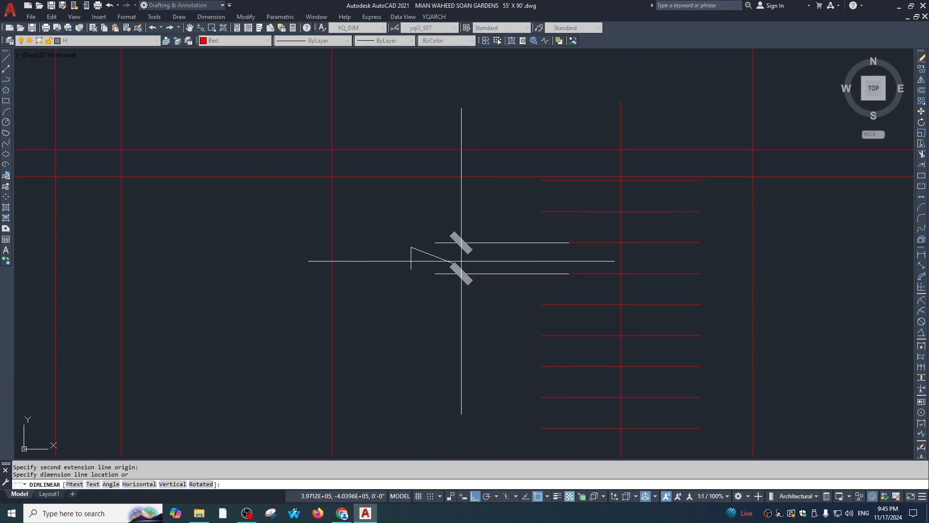
pyautogui.click(458, 259)
pyautogui.scroll(-2, 589, 315)
pyautogui.press('Escape')
# Erase the test dimension and frame the arches with the new divisions
pyautogui.click(542, 241)
pyautogui.click(529, 306)
pyautogui.write('e')
pyautogui.press('Return')
pyautogui.scroll(-1, 616, 318)
pyautogui.press('Escape')
pyautogui.moveTo(613, 307); pyautogui.dragTo(588, 220, button='middle')
pyautogui.press('Escape')
pyautogui.scroll(-2, 605, 232)
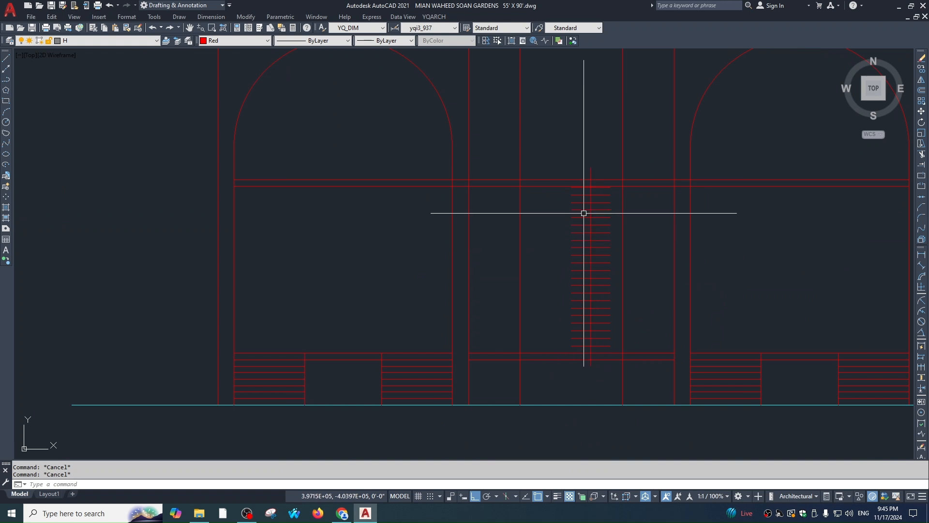
pyautogui.moveTo(572, 230); pyautogui.dragTo(564, 245, button='middle')
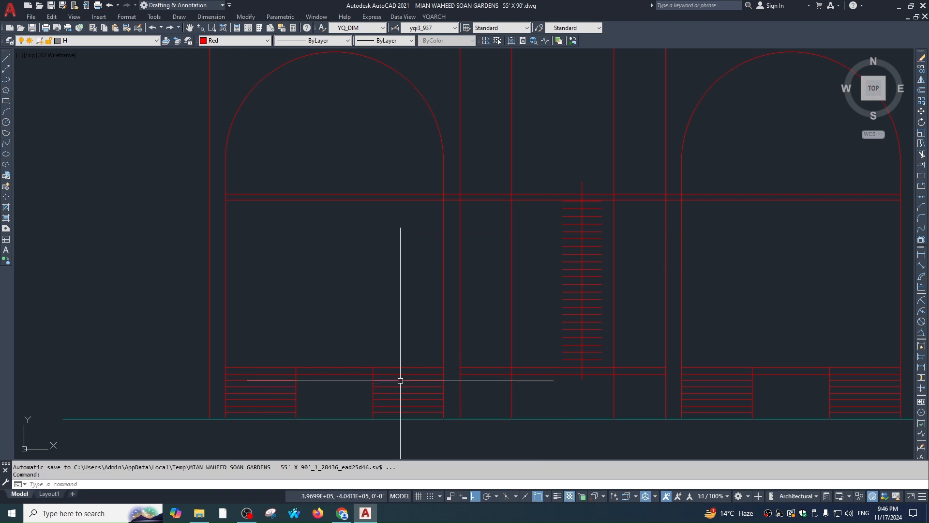
# Cancel leftover commands and abandon a line started at the top division mark
pyautogui.moveTo(561, 321); pyautogui.dragTo(539, 334, button='middle')
pyautogui.press('Escape')
pyautogui.scroll(2, 552, 194)
pyautogui.scroll(-2, 531, 182)
pyautogui.press('Escape')
pyautogui.write('l')
pyautogui.press('space')
pyautogui.press('Escape')
pyautogui.press('Escape')
pyautogui.write('l')
pyautogui.press('space')
pyautogui.scroll(5, 543, 184)
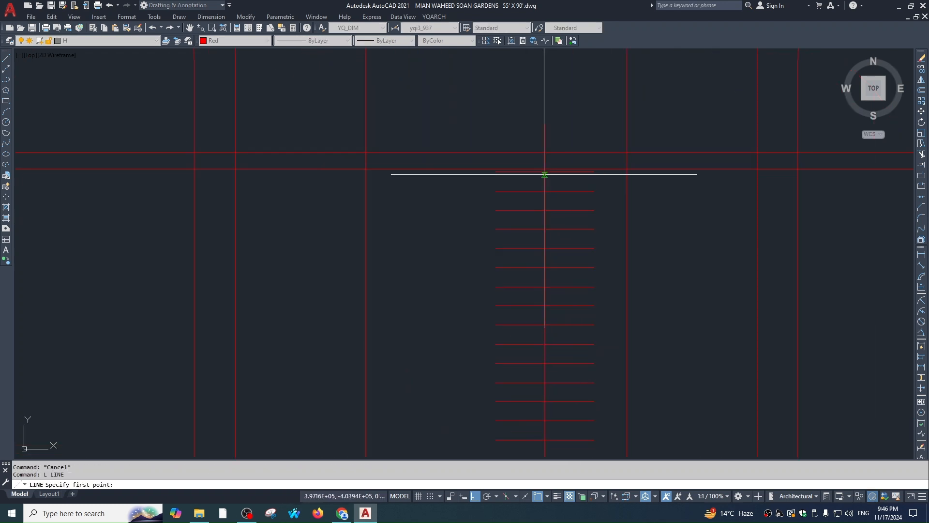
pyautogui.click(225, 206)
pyautogui.press('Escape')
pyautogui.scroll(-5, 609, 260)
# Pan between the floor plans and the red elevation, cancelling the pending line command
pyautogui.moveTo(608, 267); pyautogui.dragTo(561, 161, button='middle')
pyautogui.scroll(2, 552, 250)
pyautogui.press('Escape')
pyautogui.press('Escape')
pyautogui.write('l')
pyautogui.scroll(-6, 537, 310)
pyautogui.moveTo(528, 426); pyautogui.dragTo(502, 275, button='middle')
pyautogui.scroll(-1, 513, 333)
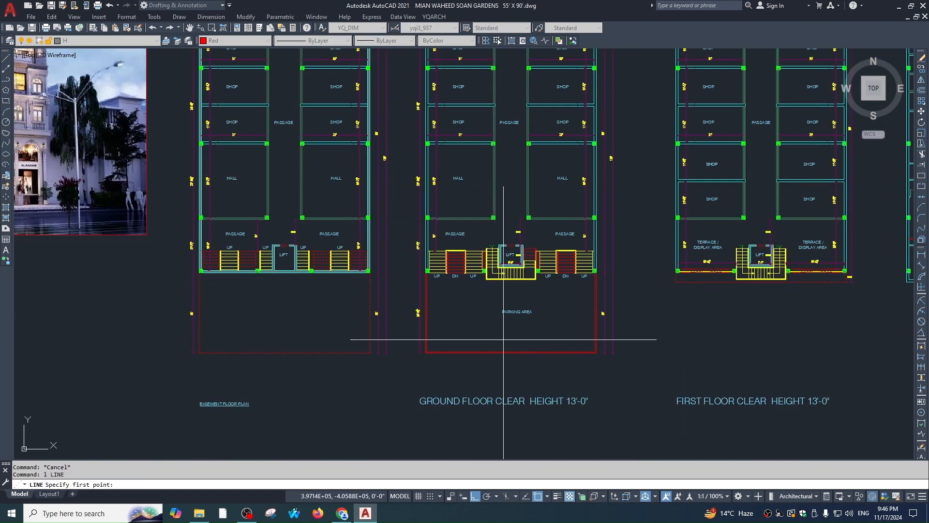
pyautogui.scroll(3, 492, 264)
pyautogui.scroll(-3, 502, 294)
pyautogui.moveTo(541, 204); pyautogui.dragTo(543, 367, button='middle')
pyautogui.moveTo(518, 253); pyautogui.dragTo(524, 426, button='middle')
pyautogui.scroll(2, 515, 193)
pyautogui.press('Escape')
pyautogui.press('Escape')
# Move the division marks out to the right of the elevation
pyautogui.click(516, 151)
pyautogui.click(576, 342)
pyautogui.write(', m')
pyautogui.click(565, 381)
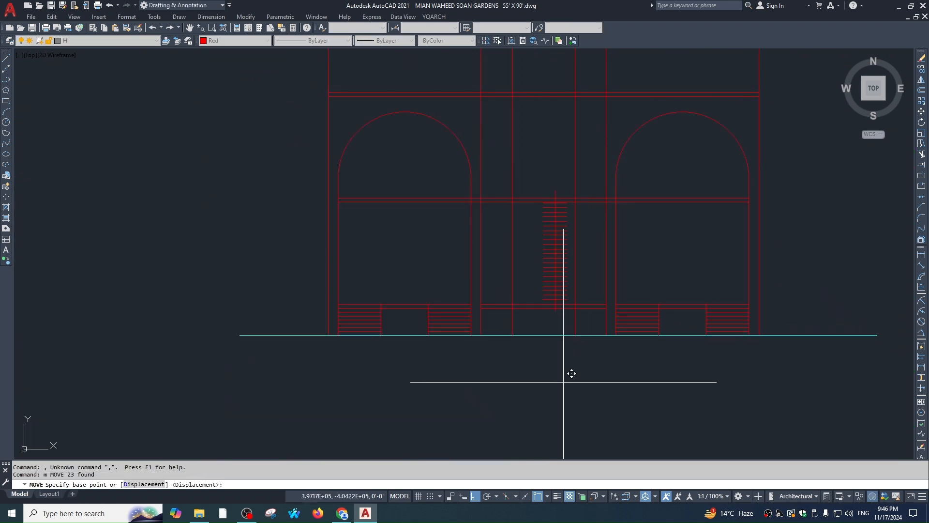
pyautogui.click(828, 372)
pyautogui.press('Escape')
# Drop the horizontal XLINE and erase the top construction line
pyautogui.write('xl h')
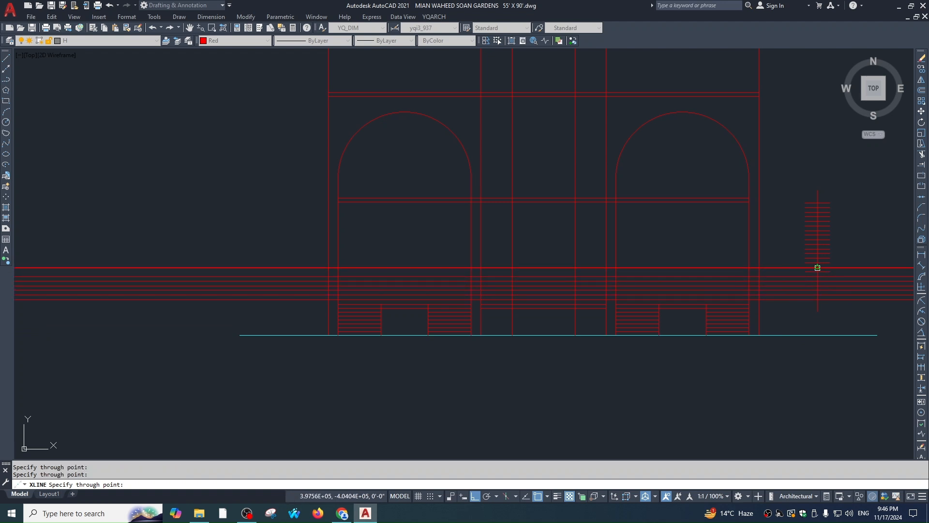
pyautogui.press('Escape')
pyautogui.click(832, 267)
pyautogui.write('e')
pyautogui.press('Escape')
# Trim the horizontal railing lines left and right of the central bay's two vertical edges
pyautogui.moveTo(500, 302); pyautogui.dragTo(551, 311, button='middle')
pyautogui.write('tr')
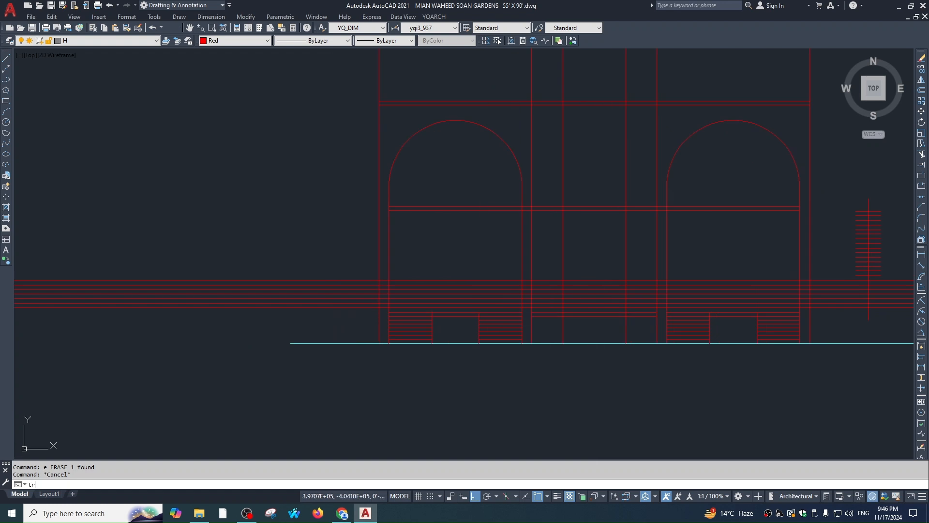
pyautogui.scroll(2, 556, 292)
pyautogui.click(614, 222)
pyautogui.click(492, 234)
pyautogui.press('space')
pyautogui.click(486, 234)
pyautogui.click(485, 334)
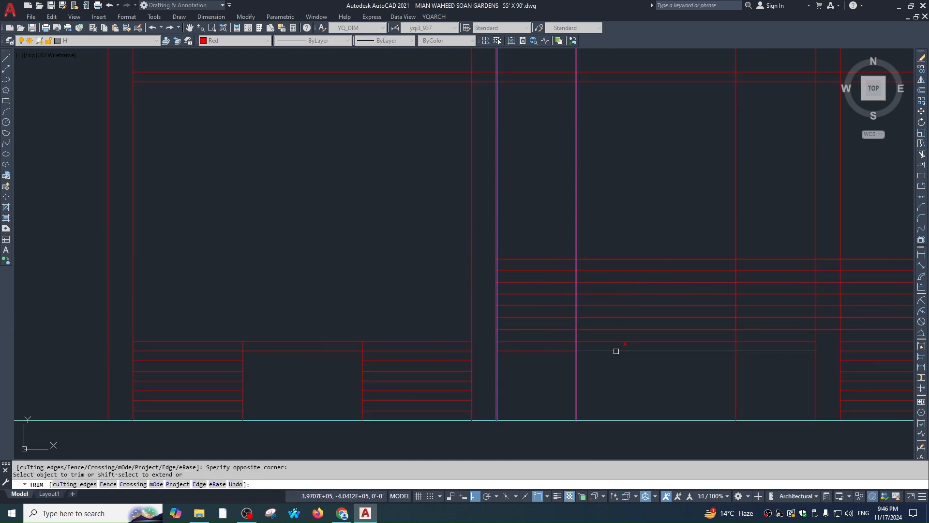
pyautogui.click(620, 335)
pyautogui.click(622, 252)
pyautogui.press('Escape')
pyautogui.moveTo(614, 359); pyautogui.dragTo(565, 367, button='middle')
pyautogui.scroll(-1, 565, 368)
pyautogui.press('Escape')
pyautogui.press('Escape')
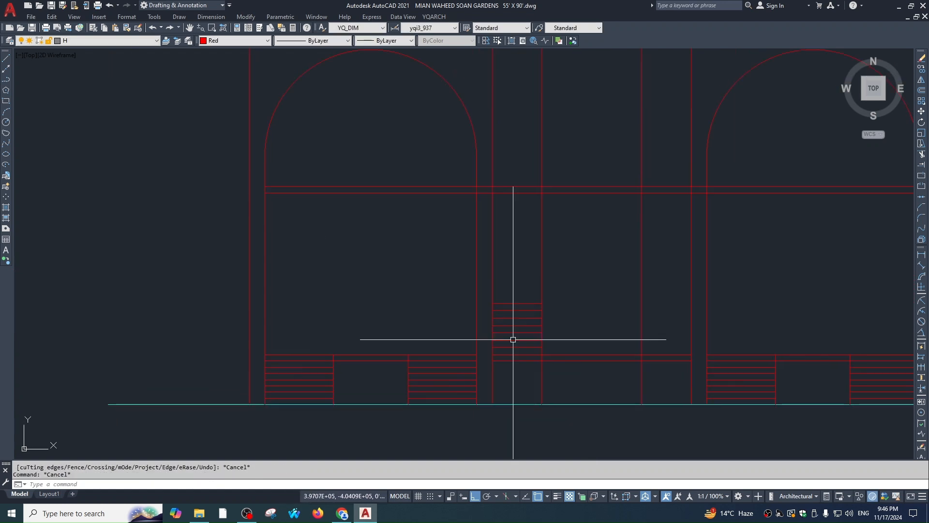
# Pan to the lift-and-stair floor plan and start a vertical XLINE
pyautogui.scroll(1, 522, 311)
pyautogui.scroll(-5, 528, 291)
pyautogui.moveTo(531, 276); pyautogui.dragTo(544, 0, button='middle')
pyautogui.scroll(5, 522, 377)
pyautogui.write('xl')
pyautogui.press('space')
pyautogui.write('cv')
pyautogui.press('space')
pyautogui.write('v')
pyautogui.press('space')
pyautogui.scroll(2, 497, 258)
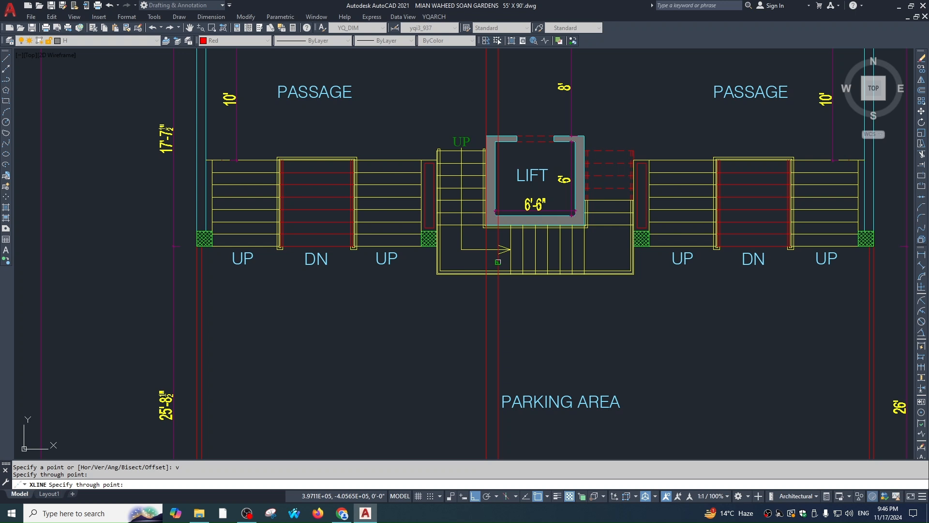
# Place a vertical construction line at the stair edge and CV dynamic-copy it
pyautogui.click(498, 262)
pyautogui.press('Escape')
pyautogui.scroll(2, 511, 255)
pyautogui.click(496, 346)
pyautogui.click(460, 364)
pyautogui.write('cv')
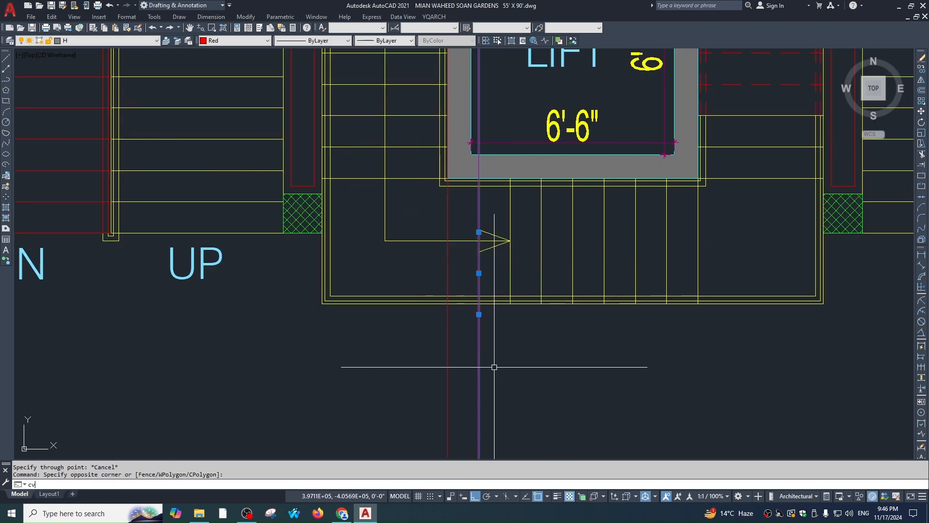
pyautogui.write('v')
pyautogui.press('BackSpace')
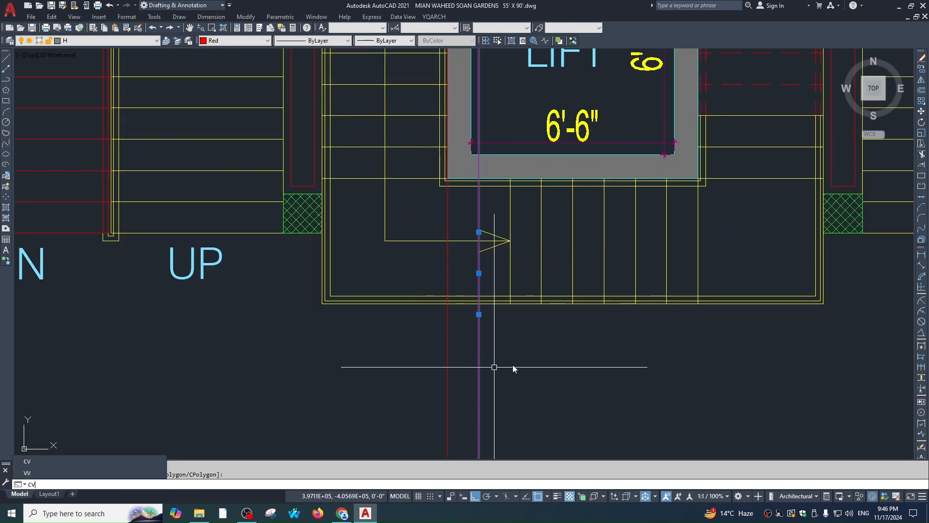
pyautogui.press('Return')
pyautogui.click(448, 295)
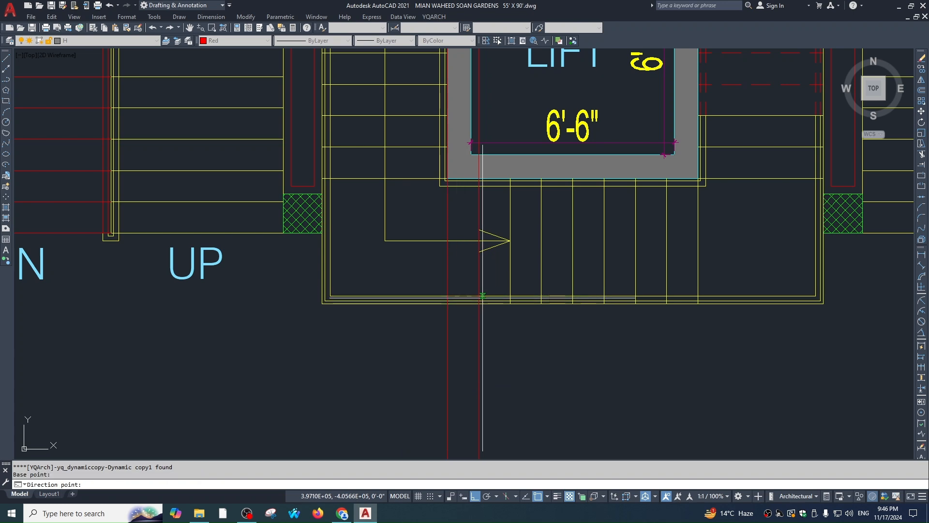
pyautogui.click(479, 297)
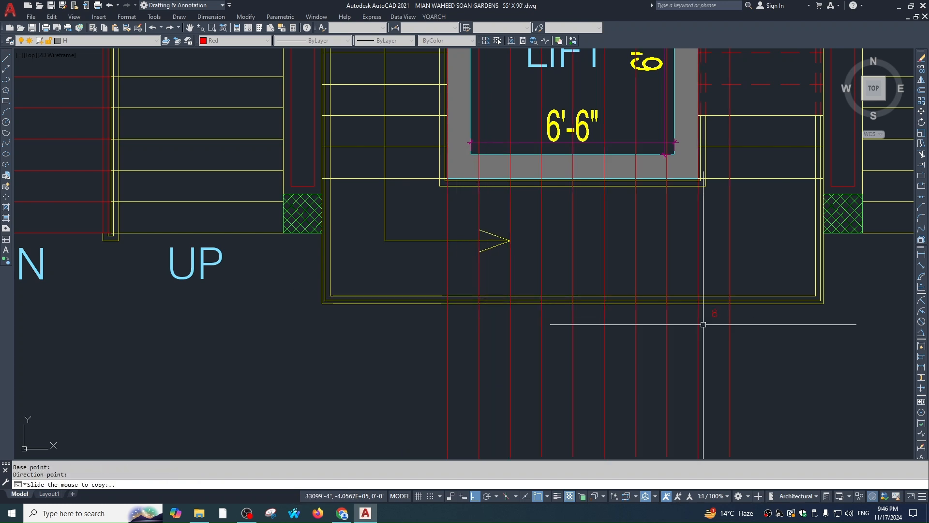
pyautogui.press('Escape')
pyautogui.press('Escape')
# Bring the arched elevation back into view and restart the LINE command
pyautogui.scroll(-6, 591, 366)
pyautogui.moveTo(592, 365); pyautogui.dragTo(598, 455, button='middle')
pyautogui.moveTo(579, 87); pyautogui.dragTo(577, 307, button='middle')
pyautogui.scroll(5, 683, 228)
pyautogui.write('l')
pyautogui.press('Return')
pyautogui.scroll(3, 676, 308)
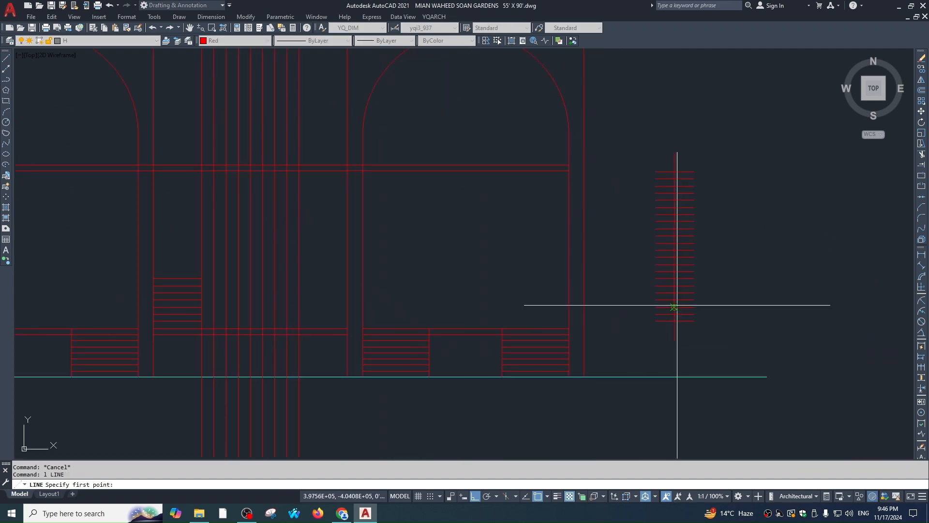
pyautogui.press('Escape')
pyautogui.write('l')
pyautogui.press('Return')
# Draw short horizontal lines across the elevation near the stair base
pyautogui.click(153, 278)
pyautogui.click(746, 286)
pyautogui.press('Escape')
pyautogui.press('Return')
pyautogui.click(675, 271)
pyautogui.scroll(5, 193, 261)
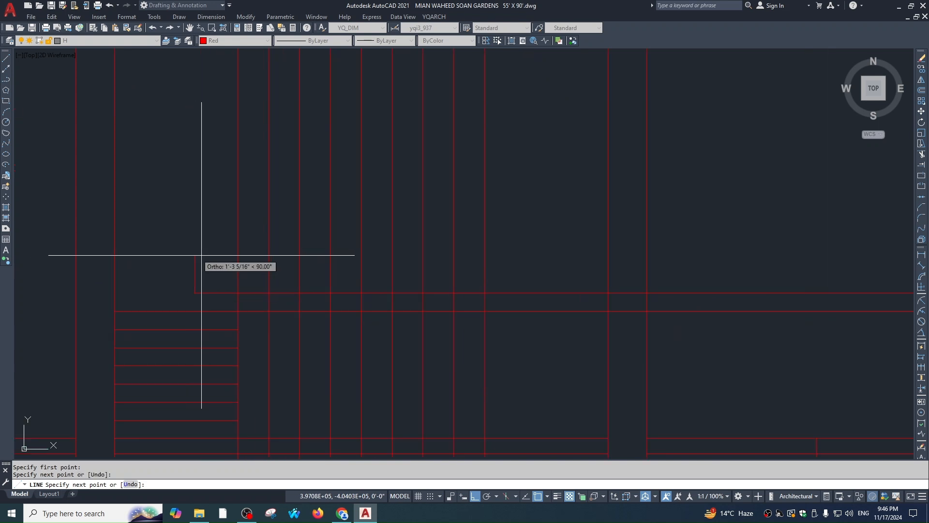
pyautogui.press('Escape')
# Draw one riser-and-tread step as a polyline from the red line corner
pyautogui.write('pl')
pyautogui.press('Return')
pyautogui.click(417, 309)
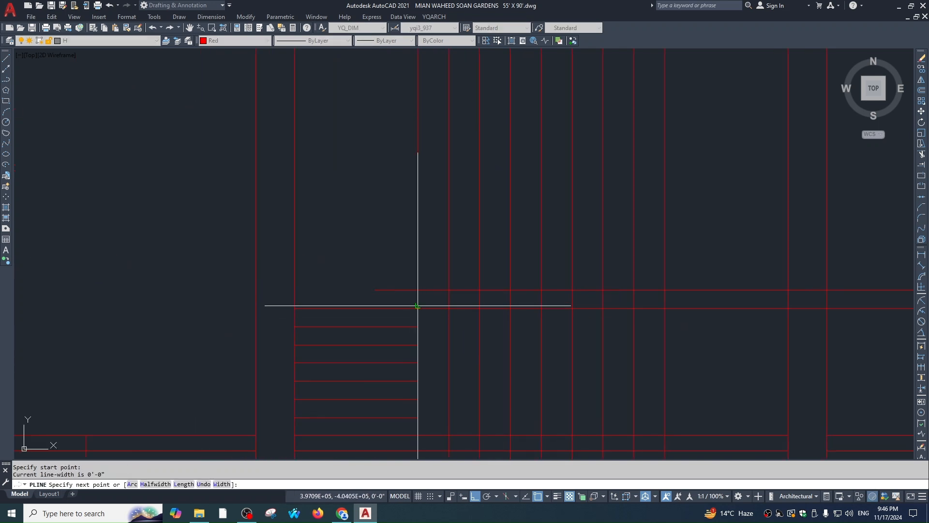
pyautogui.click(449, 291)
pyautogui.press('Escape')
# Copy the step polyline one step up and to the right
pyautogui.click(432, 290)
pyautogui.write('c')
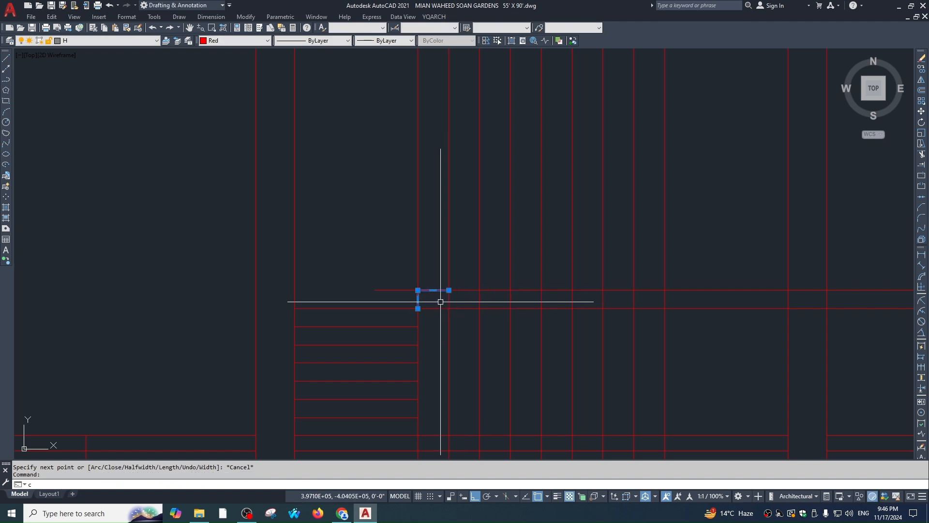
pyautogui.write('o')
pyautogui.press('Return')
pyautogui.click(418, 308)
pyautogui.click(448, 290)
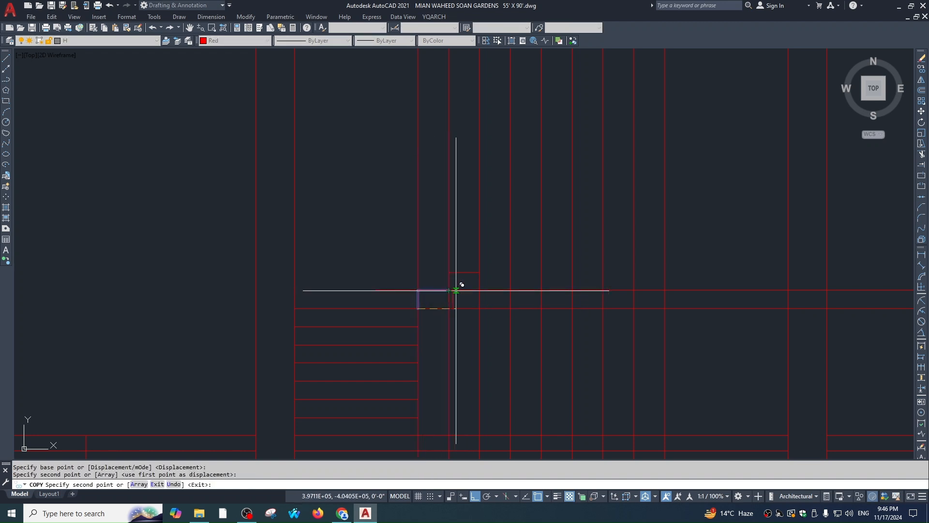
pyautogui.press('Escape')
# Select the copied step and start a CC dynamic copy from its corner
pyautogui.click(469, 266)
pyautogui.click(456, 283)
pyautogui.write('cc')
pyautogui.press('Return')
pyautogui.press('Escape')
pyautogui.click(469, 267)
pyautogui.click(464, 278)
pyautogui.write('c')
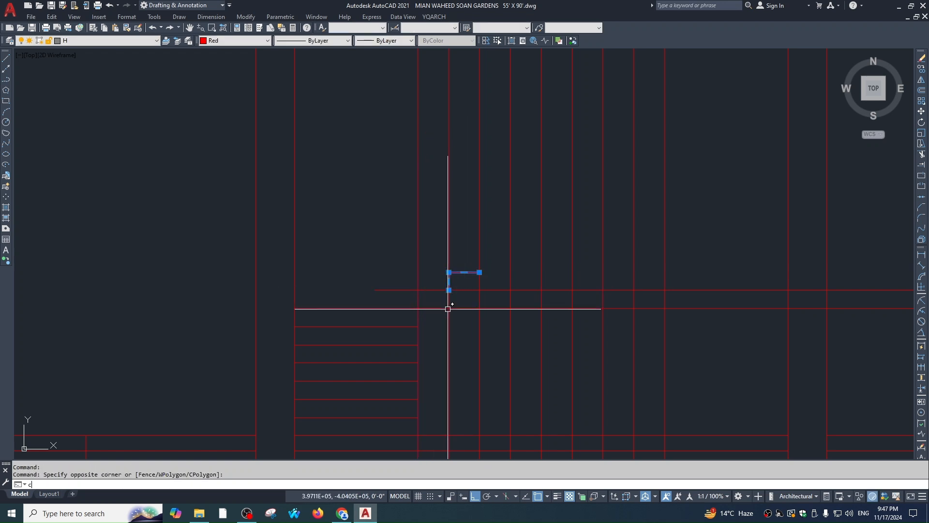
pyautogui.write('c')
pyautogui.press('Return')
pyautogui.click(418, 308)
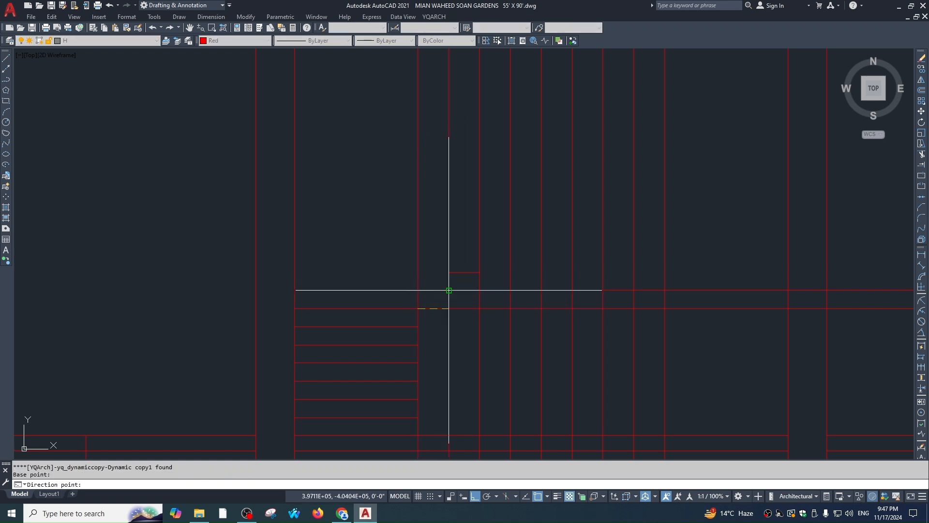
pyautogui.press('Escape')
# Repeat the step diagonally up and right to build the stair flight
pyautogui.press('space')
pyautogui.click(455, 278)
pyautogui.press('space')
pyautogui.click(418, 291)
pyautogui.click(449, 273)
pyautogui.press('Escape')
# Erase the extra stair line
pyautogui.press('Escape')
pyautogui.moveTo(684, 150); pyautogui.dragTo(560, 232, button='middle')
pyautogui.click(562, 224)
pyautogui.click(552, 237)
pyautogui.write('e')
pyautogui.press('Escape')
pyautogui.scroll(-2, 563, 274)
pyautogui.press('l')
pyautogui.press('space')
# Start a line from the top stair step, panning to the elevation's left part
pyautogui.press('Escape')
pyautogui.press('l')
pyautogui.press('space')
pyautogui.click(835, 248)
pyautogui.scroll(2, 460, 235)
pyautogui.press('Escape')
pyautogui.press('space')
pyautogui.click(460, 234)
pyautogui.moveTo(717, 272); pyautogui.dragTo(363, 272, button='middle')
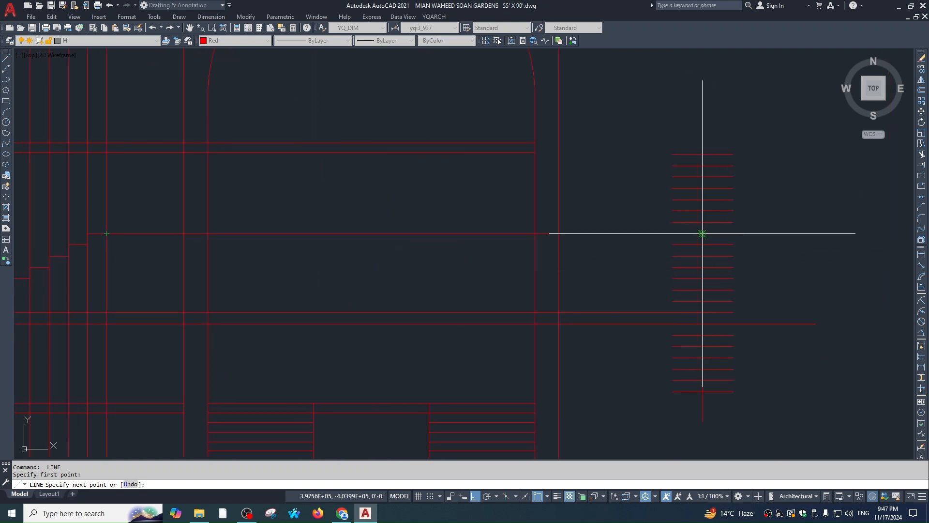
# Finish the leftward line and trim two horizontal lines past the vertical stair edge
pyautogui.click(703, 234)
pyautogui.press('Escape')
pyautogui.press('Escape')
pyautogui.moveTo(181, 282); pyautogui.dragTo(605, 293, button='middle')
pyautogui.scroll(-2, 605, 294)
pyautogui.scroll(2, 569, 265)
pyautogui.write('tr')
pyautogui.click(554, 251)
pyautogui.press('space')
pyautogui.click(640, 257)
pyautogui.click(638, 270)
# Trim the remaining horizontal line ends back to the stair edge
pyautogui.write('t r')
pyautogui.press('space')
pyautogui.press('Escape')
pyautogui.write('tr')
pyautogui.click(628, 276)
pyautogui.press('space')
pyautogui.click(644, 261)
# Place a horizontal construction line at the top of the stair
pyautogui.press('Escape')
pyautogui.scroll(-3, 601, 275)
pyautogui.write('l')
pyautogui.press('Escape')
pyautogui.write('x1')
pyautogui.press('space')
pyautogui.write('h')
pyautogui.press('space')
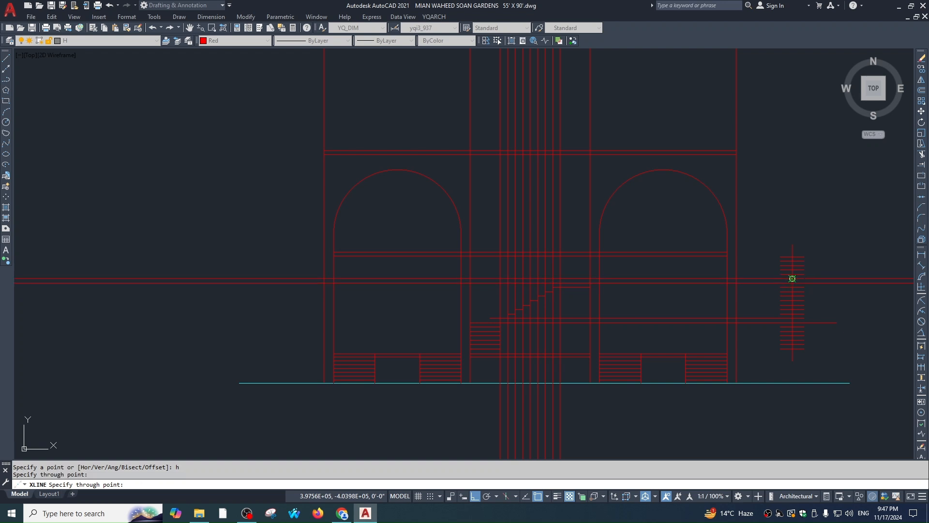
pyautogui.click(792, 257)
pyautogui.press('Escape')
pyautogui.scroll(2, 531, 262)
# Trim the horizontal lines to the right of the vertical cutting edge
pyautogui.write('tr')
pyautogui.click(631, 306)
pyautogui.click(616, 318)
pyautogui.press('space')
pyautogui.click(677, 314)
pyautogui.click(705, 254)
pyautogui.scroll(2, 588, 222)
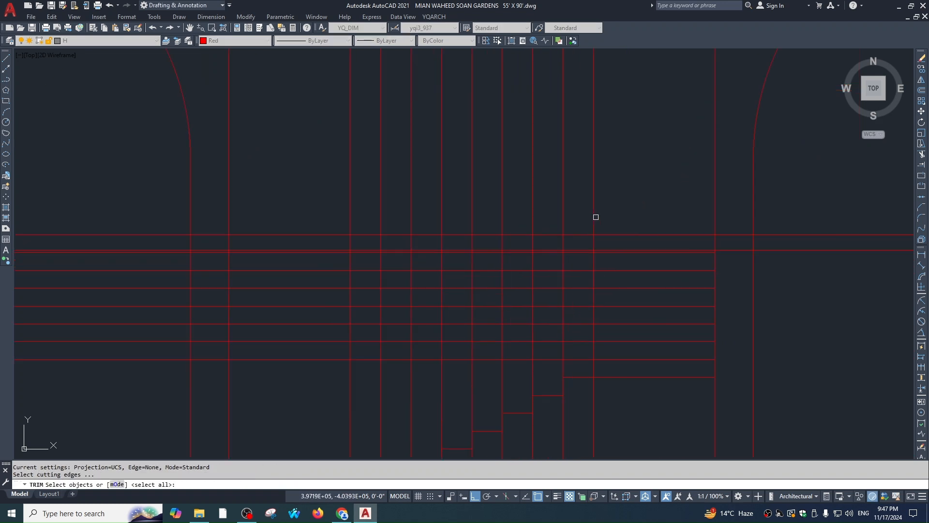
pyautogui.scroll(-5, 614, 250)
pyautogui.press('Escape')
# Trim the stair lines above the slab against the horizontal line
pyautogui.write('tr')
pyautogui.scroll(3, 616, 263)
pyautogui.scroll(2, 637, 274)
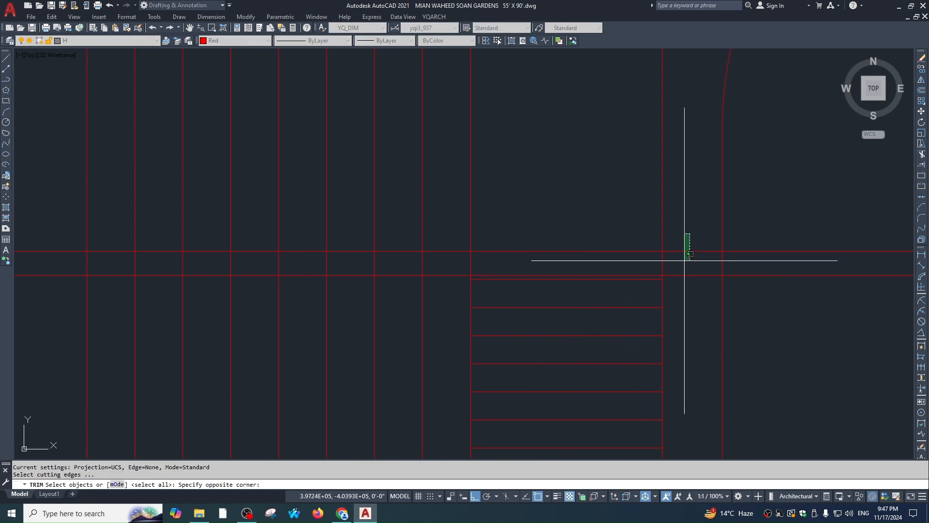
pyautogui.click(685, 260)
pyautogui.press('space')
pyautogui.click(675, 200)
pyautogui.click(466, 226)
pyautogui.press('Escape')
pyautogui.scroll(-2, 556, 286)
pyautogui.press('space')
pyautogui.press('Escape')
pyautogui.press('Escape')
pyautogui.scroll(-3, 563, 327)
# Erase the nine extra vertical lines around the stair
pyautogui.click(563, 328)
pyautogui.click(455, 305)
pyautogui.write('e')
pyautogui.press('Escape')
pyautogui.scroll(4, 537, 184)
# Select the lines along the stair's left vertical edge, then clear the selection
pyautogui.moveTo(345, 266); pyautogui.dragTo(513, 250, button='middle')
pyautogui.click(519, 245)
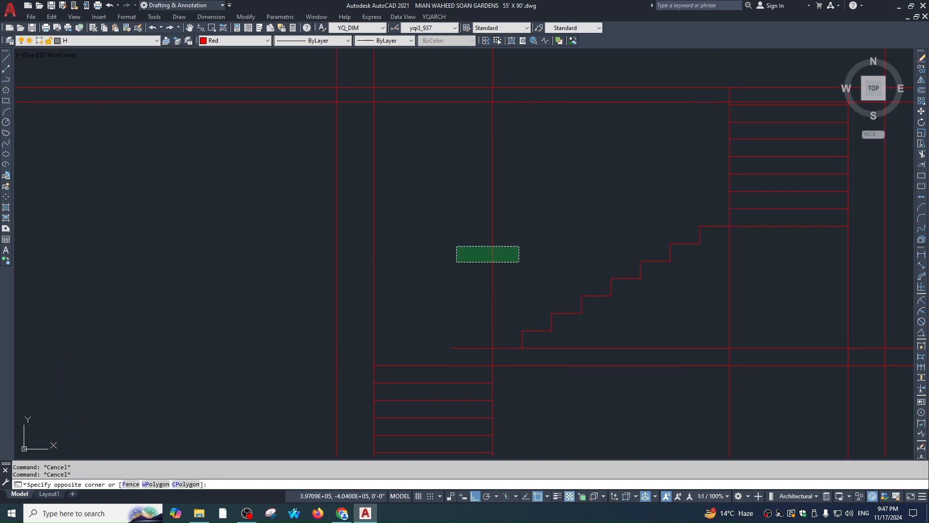
pyautogui.click(457, 261)
pyautogui.moveTo(517, 328); pyautogui.dragTo(528, 252, button='middle')
pyautogui.click(525, 221)
pyautogui.press('Escape')
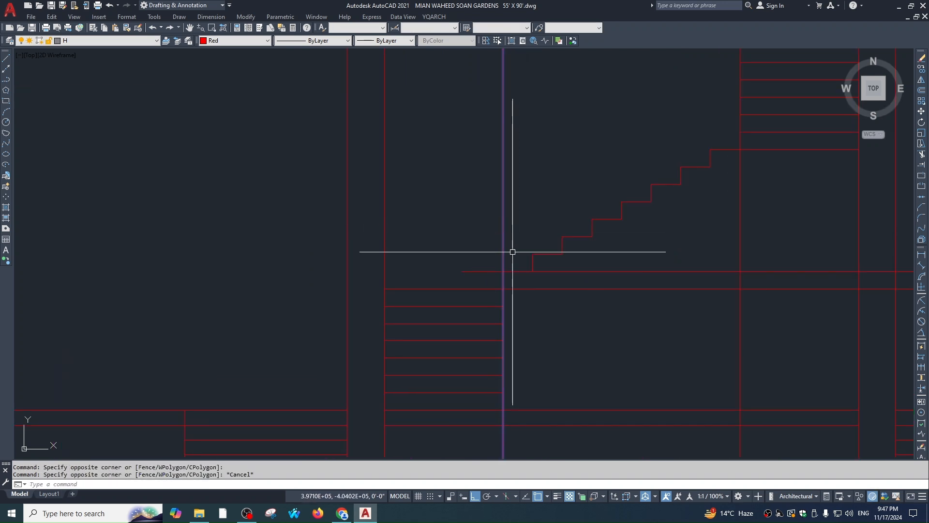
pyautogui.press('Escape')
pyautogui.press('Escape')
pyautogui.press('space')
pyautogui.press('Escape')
# Erase the long horizontal line below the stair
pyautogui.press('Escape')
pyautogui.click(492, 271)
pyautogui.write('e')
pyautogui.press('Escape')
pyautogui.write('f')
pyautogui.press('Escape')
pyautogui.click(503, 280)
pyautogui.write('tr')
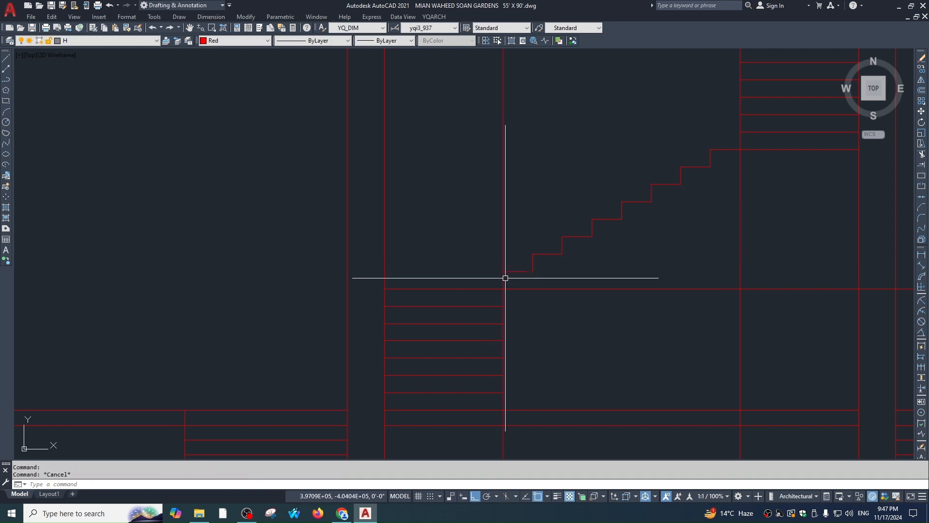
pyautogui.scroll(-2, 532, 242)
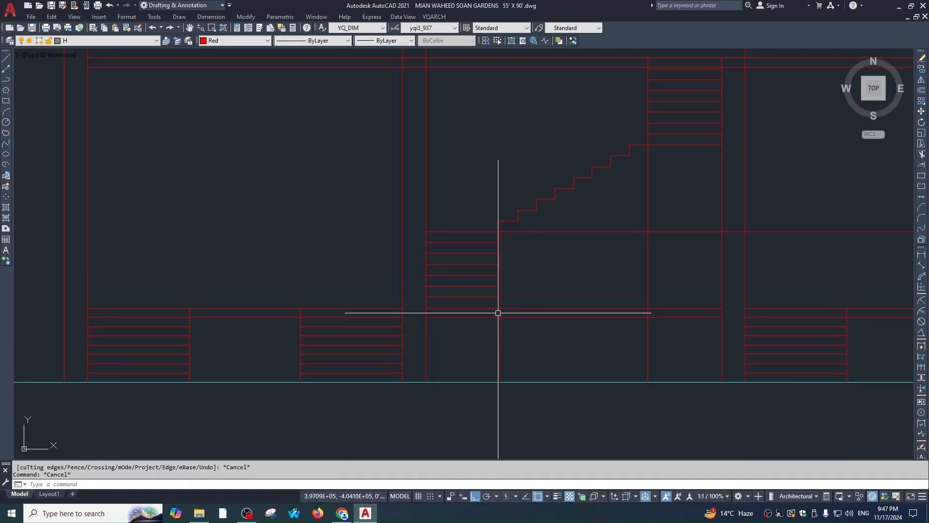
pyautogui.press('Escape')
pyautogui.scroll(2, 477, 261)
# Erase the six extra stair lines
pyautogui.click(481, 242)
pyautogui.click(465, 318)
pyautogui.write('e')
pyautogui.press('Escape')
pyautogui.scroll(-2, 569, 291)
pyautogui.scroll(1, 655, 234)
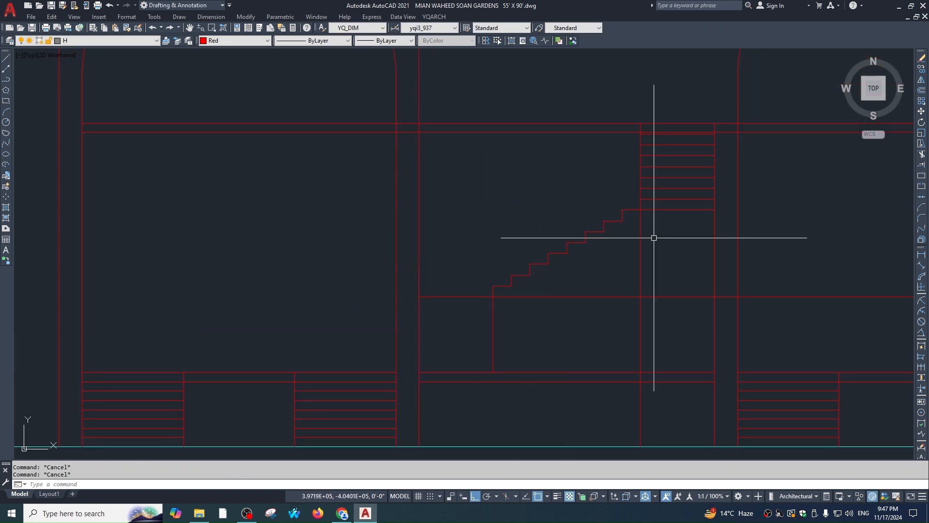
# Draw a sloping line from the top step down to the stair bottom
pyautogui.write('l')
pyautogui.click(622, 221)
pyautogui.click(511, 285)
pyautogui.press('Return')
# Offset the stair's sloping line by 6 below the steps and erase the original
pyautogui.write('o')
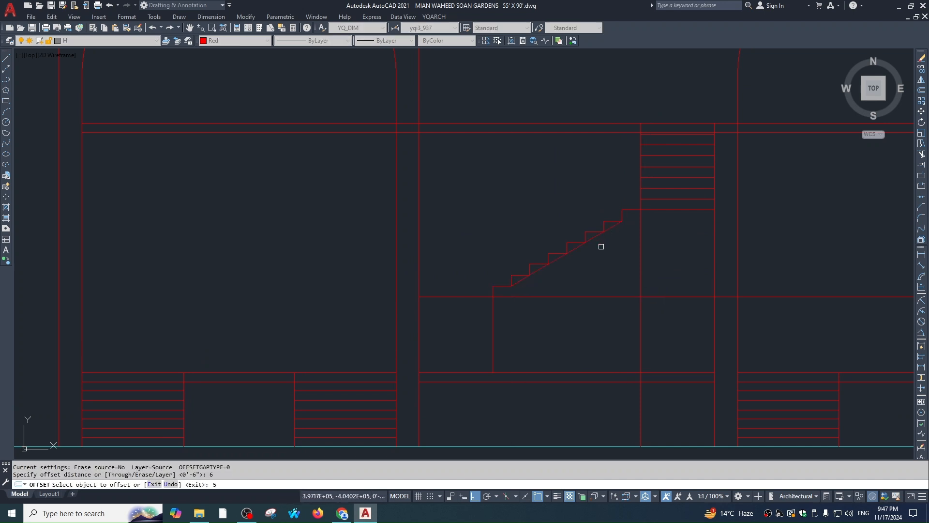
pyautogui.press('Escape')
pyautogui.write('o 6')
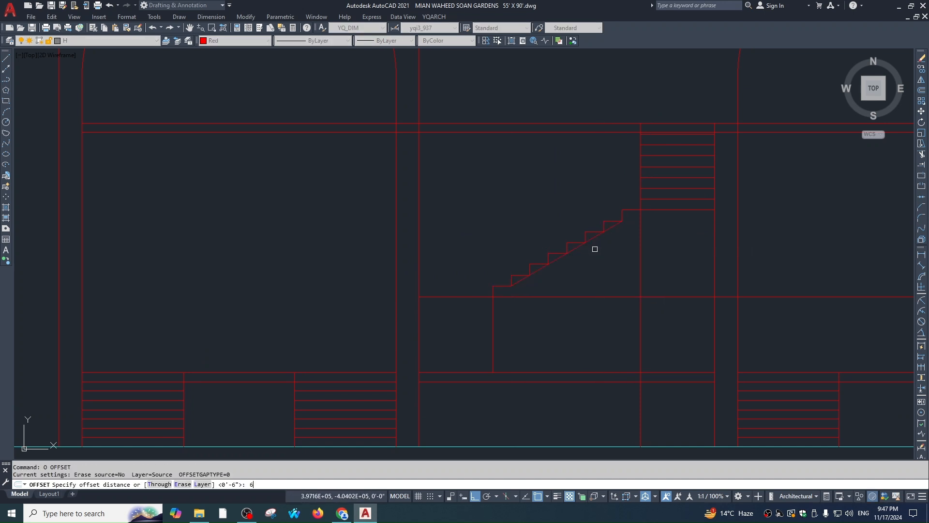
pyautogui.click(605, 251)
pyautogui.press('Escape')
pyautogui.click(596, 235)
pyautogui.write('e')
pyautogui.press('Escape')
# Extend the offset sloping line to meet the landing
pyautogui.write('ex')
pyautogui.click(525, 290)
pyautogui.press('Escape')
pyautogui.write('l')
pyautogui.click(493, 297)
pyautogui.press('Escape')
pyautogui.press('space')
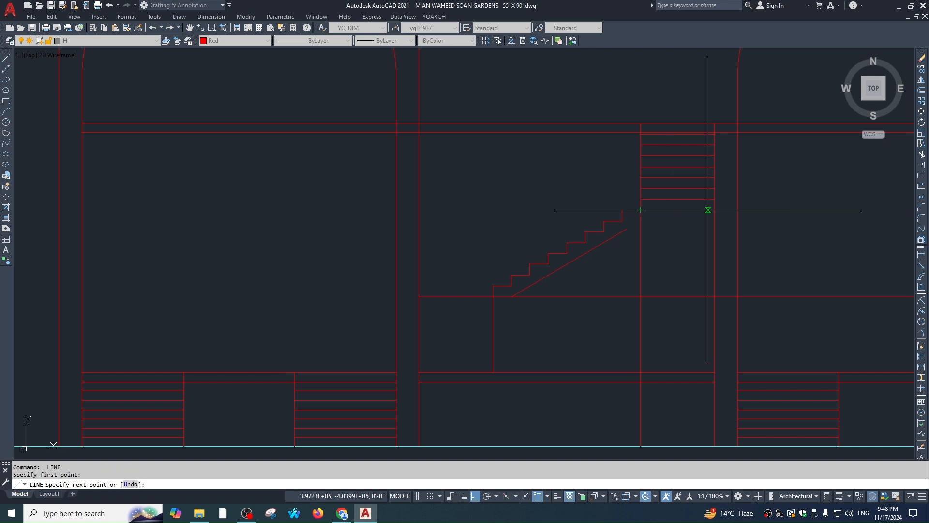
pyautogui.press('Escape')
# Offset the landing lines downward to form the slab underside at the landing
pyautogui.write('o')
pyautogui.press('space')
pyautogui.click(678, 210)
pyautogui.click(679, 218)
pyautogui.click(470, 297)
pyautogui.click(458, 308)
pyautogui.press('Escape')
# Fillet the sloping underside into the lower landing line and delete the leftover horizontal line
pyautogui.write('f')
pyautogui.click(541, 276)
pyautogui.click(452, 306)
pyautogui.press('space')
pyautogui.press('Escape')
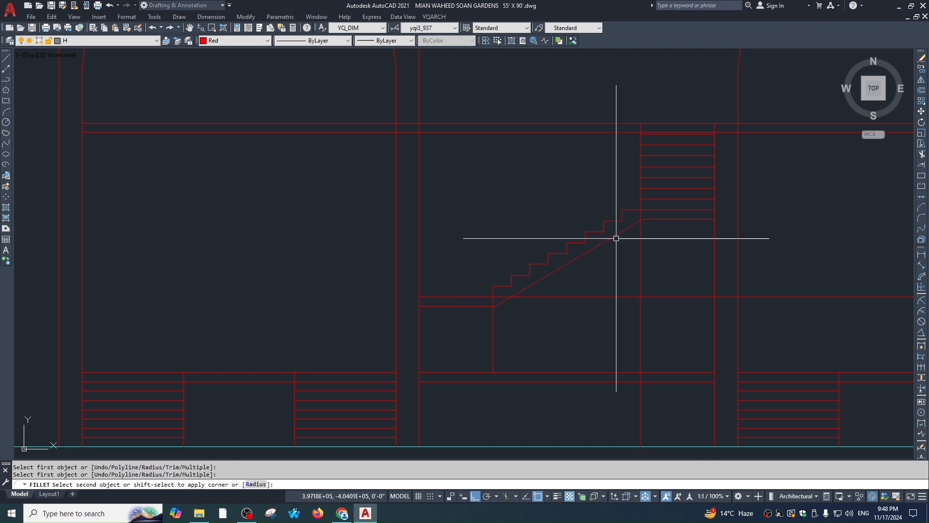
pyautogui.moveTo(590, 296); pyautogui.dragTo(583, 266, button='middle')
pyautogui.click(581, 267)
pyautogui.press('Delete')
# Zoom and pan to bring the whole elevation into view
pyautogui.scroll(5, 583, 274)
pyautogui.write('tr')
pyautogui.scroll(-8, 575, 288)
pyautogui.scroll(6, 571, 272)
pyautogui.press('Escape')
pyautogui.press('Escape')
pyautogui.press('Escape')
pyautogui.scroll(-4, 572, 275)
pyautogui.scroll(2, 575, 240)
pyautogui.click(546, 334)
pyautogui.press('Escape')
pyautogui.press('Escape')
pyautogui.scroll(-2, 569, 319)
pyautogui.moveTo(550, 422); pyautogui.dragTo(546, 360, button='middle')
pyautogui.press('Escape')
# Extend the stair's vertical line down to the ground baseline
pyautogui.write('tr')
pyautogui.press('Escape')
pyautogui.scroll(2, 544, 339)
pyautogui.press('Escape')
pyautogui.write('tr')
pyautogui.press('Escape')
pyautogui.moveTo(480, 348); pyautogui.dragTo(538, 305, button='middle')
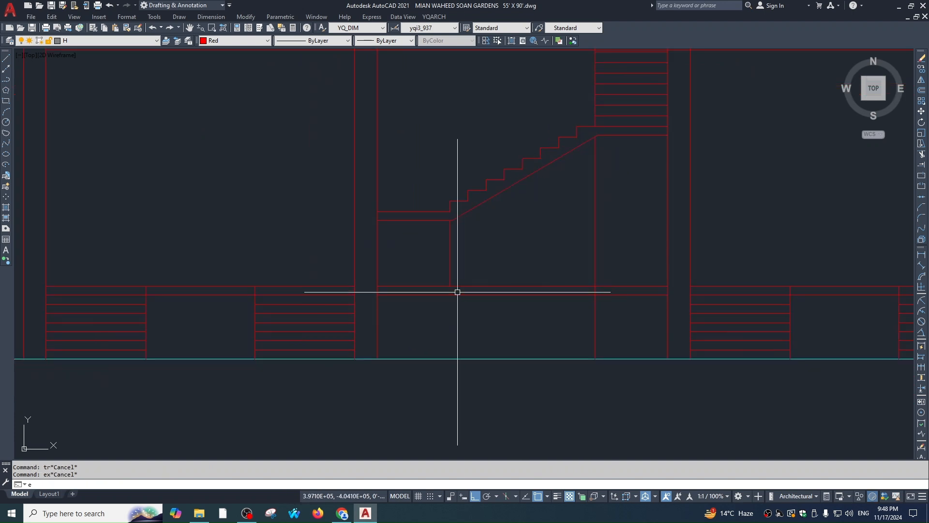
pyautogui.write('ex')
pyautogui.click(464, 293)
pyautogui.press('Escape')
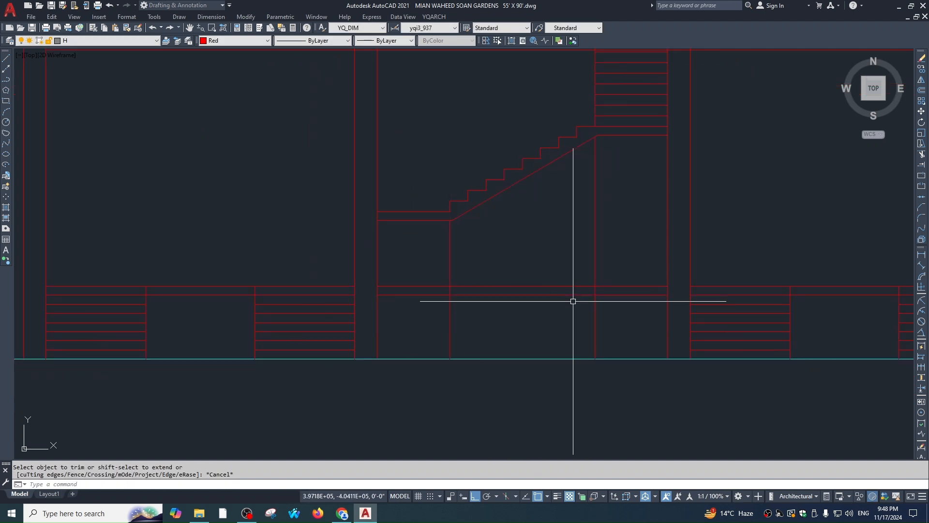
# Draw a line from the top step corner to the bottom step corner across the nosings
pyautogui.write('tr')
pyautogui.press('Escape')
pyautogui.scroll(-2, 575, 263)
pyautogui.moveTo(563, 292)
pyautogui.mouseDown(button='middle')
pyautogui.moveTo(558, 338)
pyautogui.moveTo(564, 249)
pyautogui.mouseUp(button='middle')
pyautogui.press('Escape')
pyautogui.scroll(1, 556, 324)
pyautogui.press('Escape')
pyautogui.scroll(-1, 572, 360)
pyautogui.scroll(3, 526, 272)
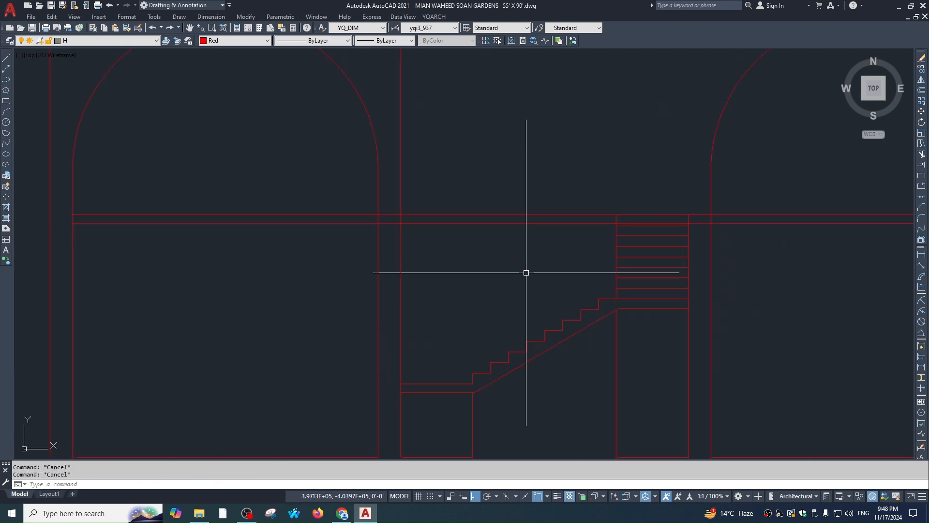
pyautogui.write('l')
pyautogui.click(604, 244)
pyautogui.click(479, 320)
pyautogui.press('Escape')
pyautogui.write('o 36')
pyautogui.press('Return')
# Offset the step-corner line by 3 to place two parallel railing lines above the stairs
pyautogui.click(561, 257)
pyautogui.press('space')
pyautogui.press('space')
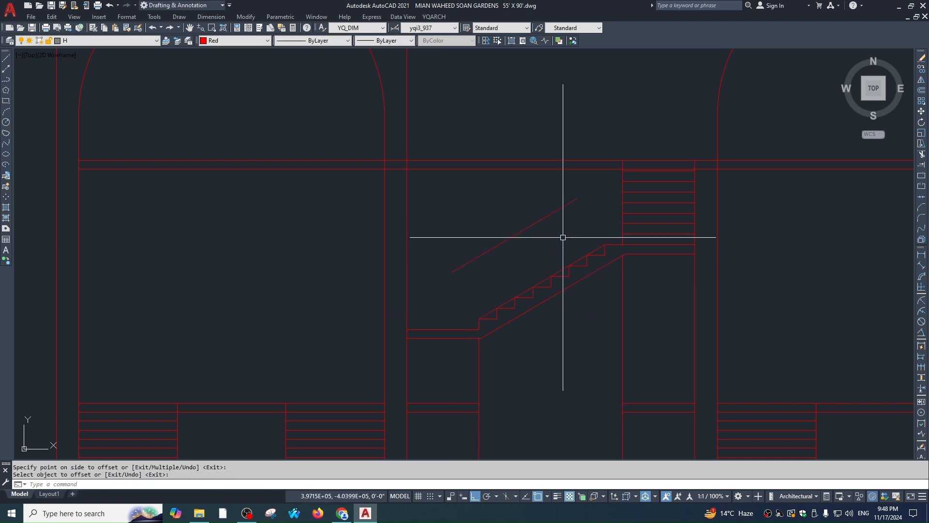
pyautogui.write('3')
pyautogui.press('space')
pyautogui.click(552, 213)
pyautogui.click(555, 223)
pyautogui.press('Escape')
pyautogui.write('e')
pyautogui.press('Escape')
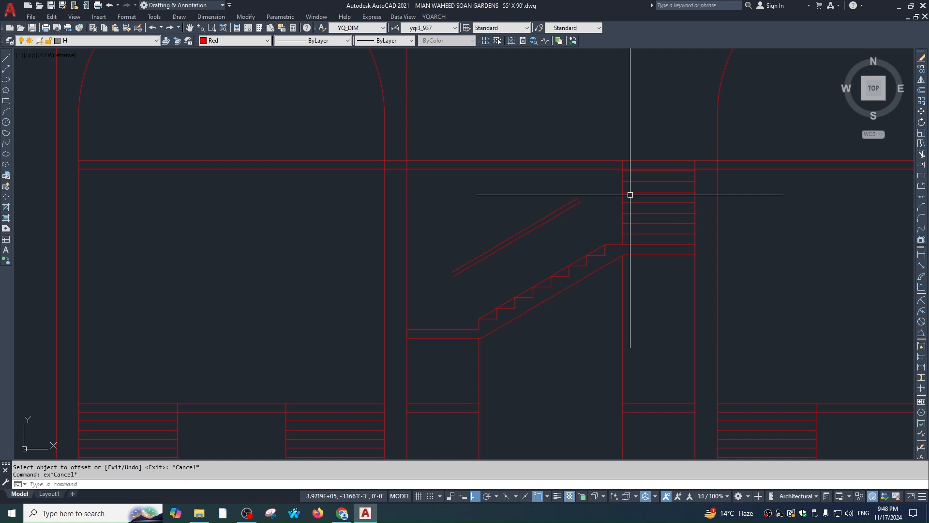
# Offset the stair's vertical line by 1 and by 2 to make parallel lines beside it
pyautogui.write('o')
pyautogui.press('space')
pyautogui.write('1')
pyautogui.press('space')
pyautogui.click(622, 180)
pyautogui.click(638, 183)
pyautogui.press('space')
pyautogui.press('space')
pyautogui.write('2')
pyautogui.press('space')
pyautogui.click(621, 180)
pyautogui.click(647, 183)
# Fillet the upper and lower railing diagonals to the vertical line
pyautogui.press('space')
pyautogui.press('f')
pyautogui.press('space')
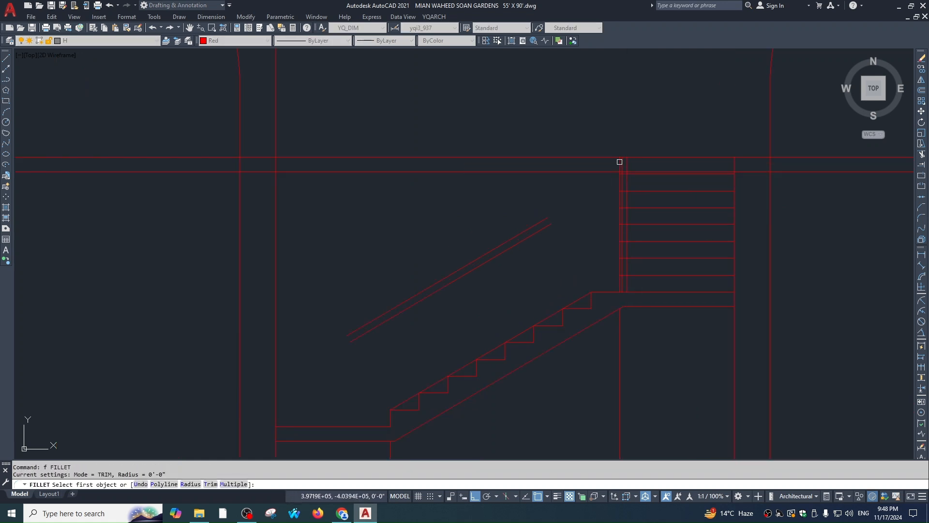
pyautogui.click(536, 223)
pyautogui.press('space')
pyautogui.click(537, 232)
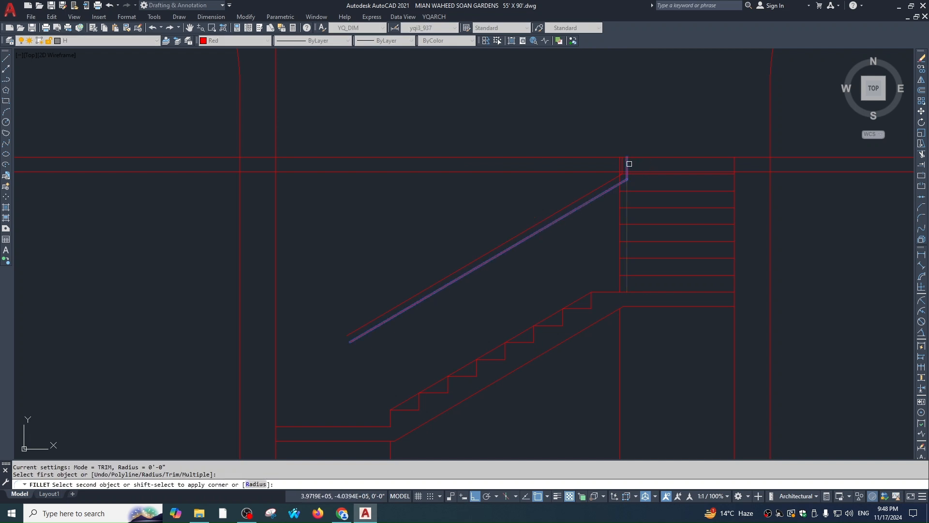
pyautogui.click(630, 164)
pyautogui.press('Escape')
pyautogui.press('space')
# Draw a vertical post line up from the bottom step corner and offset it by 1
pyautogui.click(537, 341)
pyautogui.click(557, 154)
pyautogui.press('Escape')
pyautogui.write('o')
pyautogui.press('Return')
pyautogui.write('1')
# Add another offset copy of the post line and fillet it to the upper diagonal
pyautogui.press('Return')
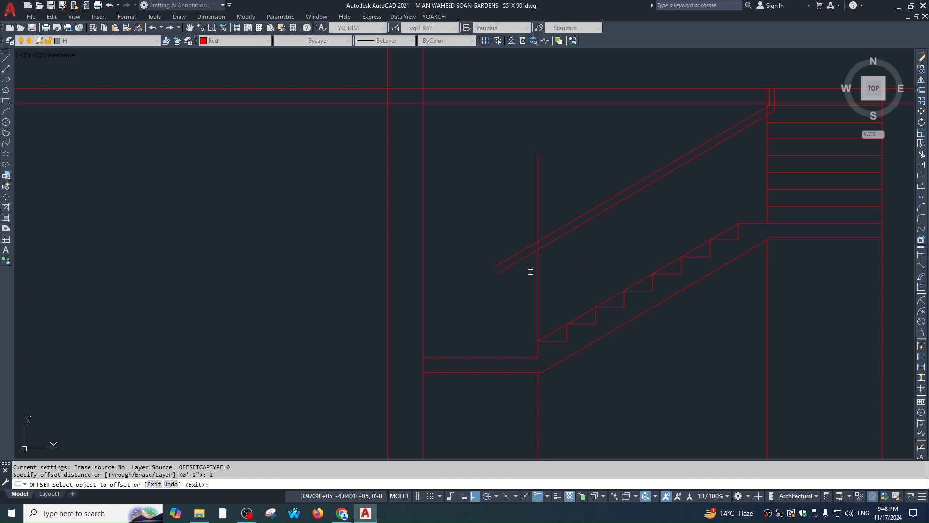
pyautogui.click(521, 275)
pyautogui.press('Escape')
pyautogui.press('space')
pyautogui.write('23')
pyautogui.press('Return')
pyautogui.press('Escape')
pyautogui.write('o')
pyautogui.press('Return')
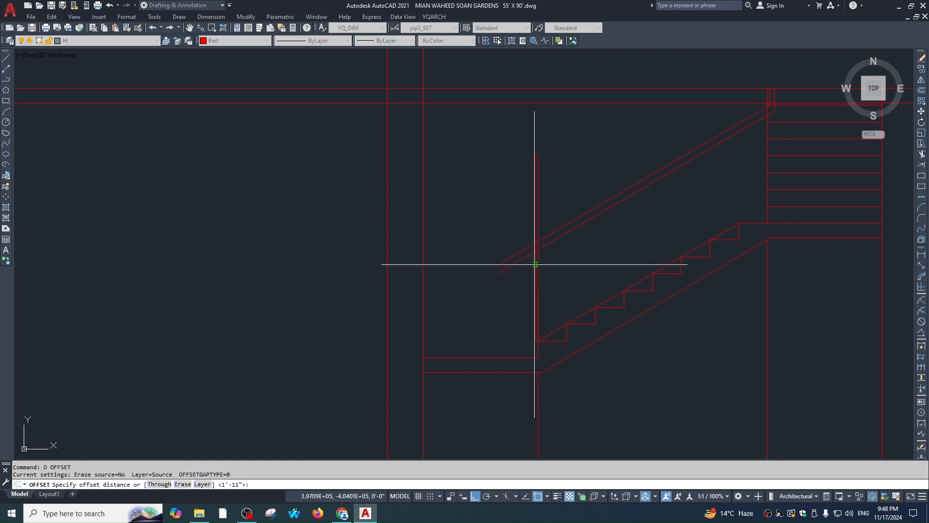
pyautogui.click(529, 269)
pyautogui.scroll(4, 529, 269)
pyautogui.press('Escape')
pyautogui.write('f')
# Trim the railing diagonal's left end back to the post line
pyautogui.press('Return')
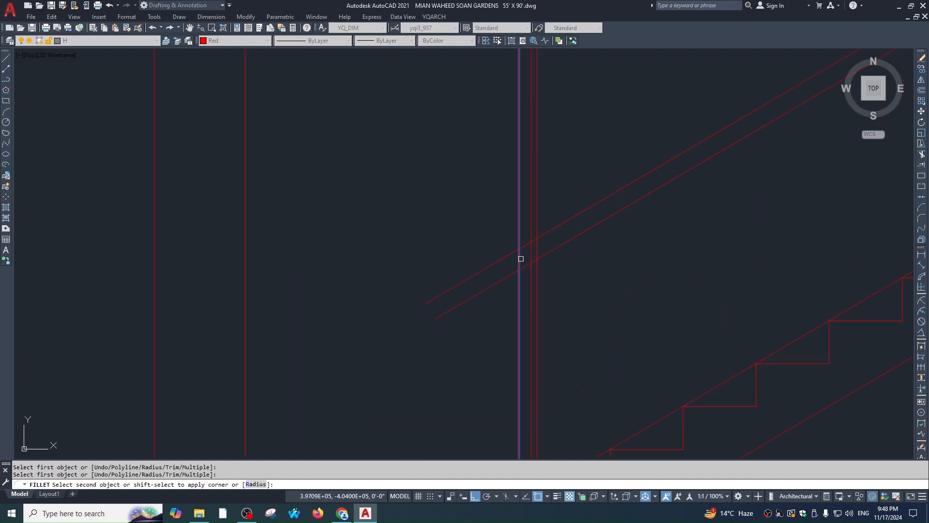
pyautogui.click(520, 260)
pyautogui.write('tr')
pyautogui.press('Return')
pyautogui.click(530, 273)
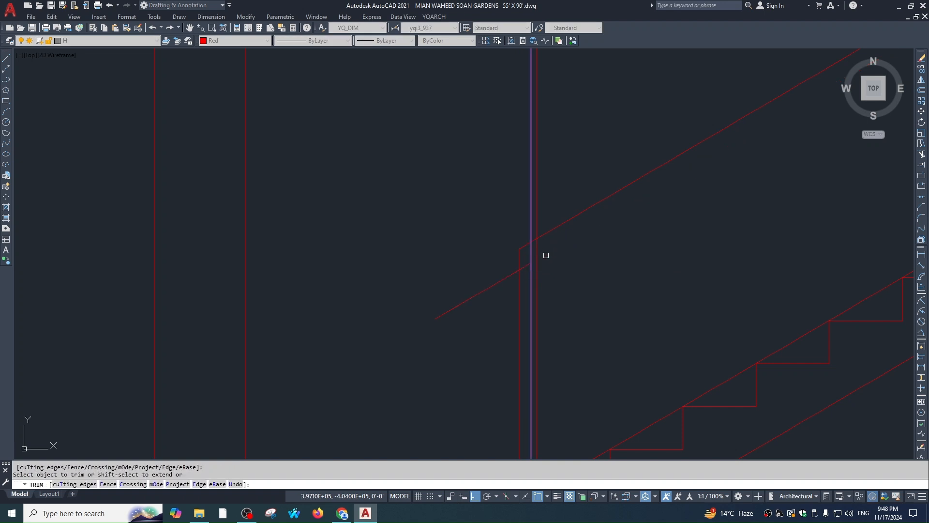
pyautogui.hotkey('ctrl', 'z')
pyautogui.scroll(1, 535, 256)
pyautogui.press('Escape')
# Trim the remaining diagonal end cleanly at the vertical post
pyautogui.press('Return')
pyautogui.click(532, 251)
pyautogui.click(524, 271)
pyautogui.press('Escape')
pyautogui.press('Return')
pyautogui.click(529, 274)
pyautogui.press('Return')
pyautogui.click(521, 272)
pyautogui.press('Escape')
pyautogui.scroll(-1, 556, 256)
# Erase the inner vertical line, then undo the erase
pyautogui.press('Return')
pyautogui.press('Return')
pyautogui.scroll(1, 539, 248)
pyautogui.press('Escape')
pyautogui.click(531, 207)
pyautogui.click(521, 202)
pyautogui.write('e')
pyautogui.press('Return')
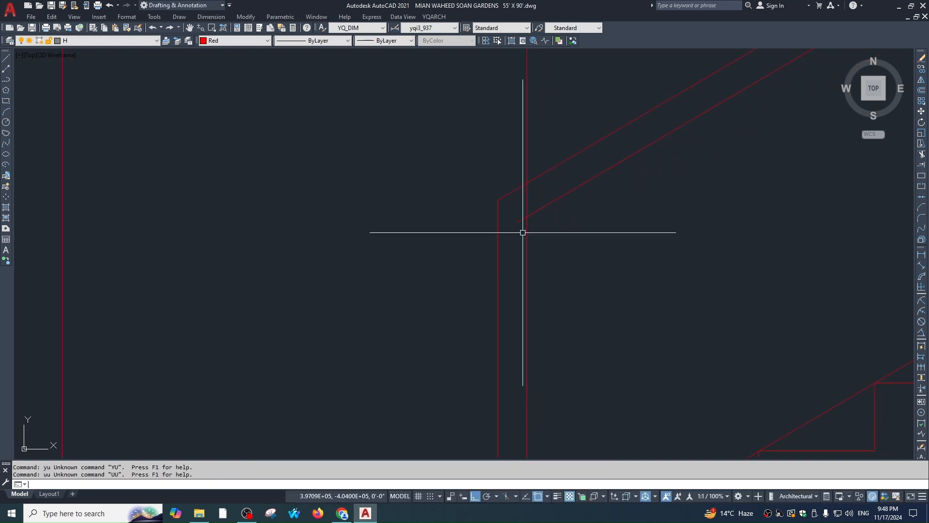
pyautogui.write('u')
pyautogui.press('Return')
# Fillet the inner vertical line to the lower railing diagonal
pyautogui.press('Return')
pyautogui.press('Escape')
pyautogui.press('Escape')
pyautogui.write('f')
pyautogui.click(531, 259)
pyautogui.click(528, 277)
pyautogui.press('Escape')
pyautogui.write('t')
pyautogui.press('Return')
pyautogui.press('Escape')
pyautogui.scroll(-3, 576, 194)
pyautogui.scroll(4, 539, 229)
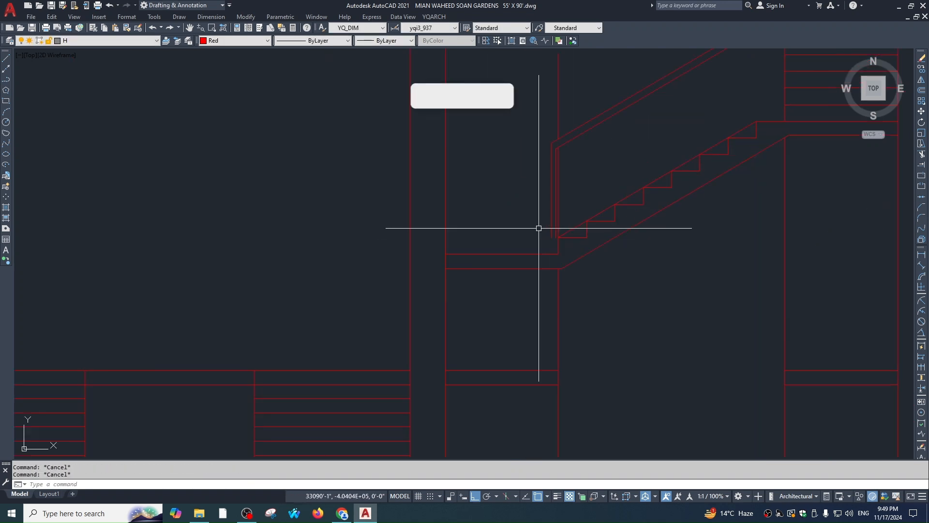
# Extend the railing verticals down to the landing
pyautogui.write('ex')
pyautogui.press('Return')
pyautogui.press('Return')
pyautogui.click(551, 220)
pyautogui.click(487, 243)
pyautogui.press('Escape')
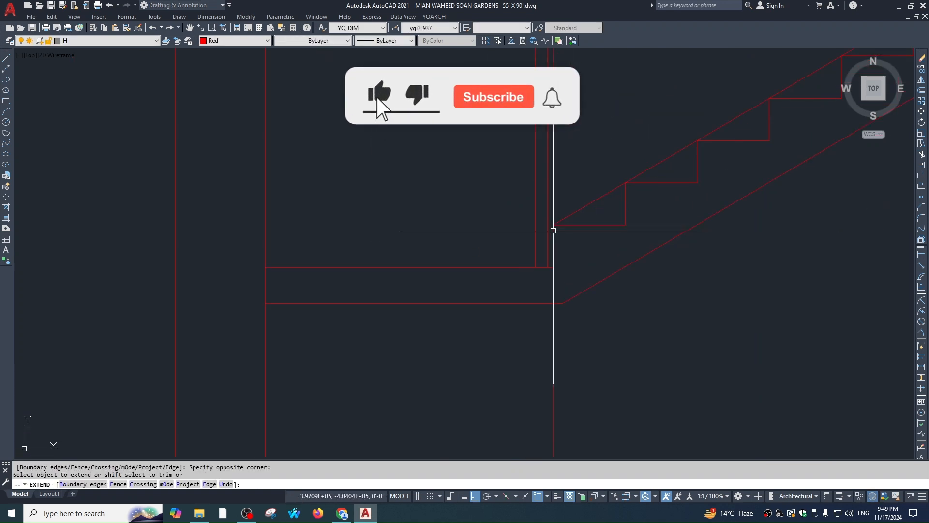
pyautogui.scroll(-4, 538, 290)
pyautogui.scroll(3, 546, 222)
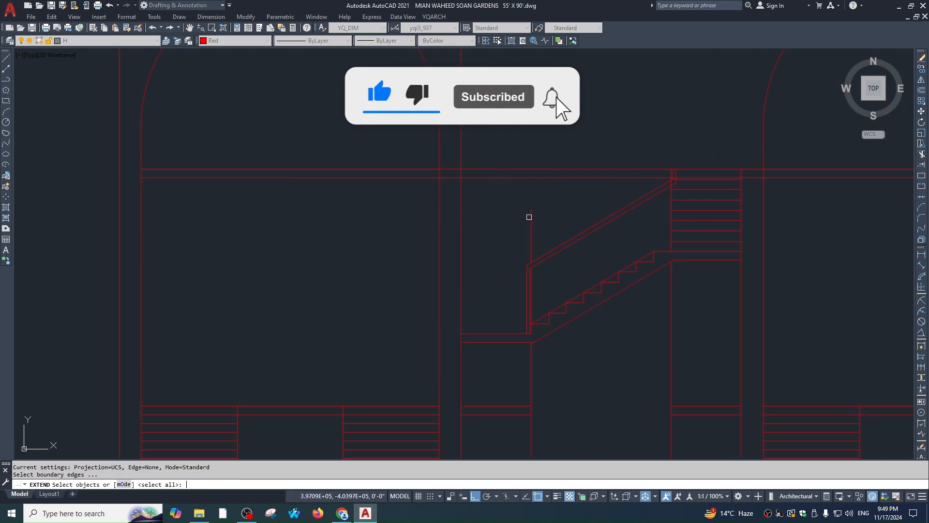
pyautogui.press('Escape')
pyautogui.press('Escape')
# Zoom in on the railing's top junction and try a trim there before cancelling
pyautogui.moveTo(623, 237); pyautogui.dragTo(624, 262, button='middle')
pyautogui.scroll(1, 627, 232)
pyautogui.scroll(3, 610, 209)
pyautogui.write('tr')
pyautogui.press('Return')
pyautogui.press('Return')
pyautogui.click(606, 246)
pyautogui.scroll(-5, 635, 238)
pyautogui.press('Escape')
pyautogui.press('Escape')
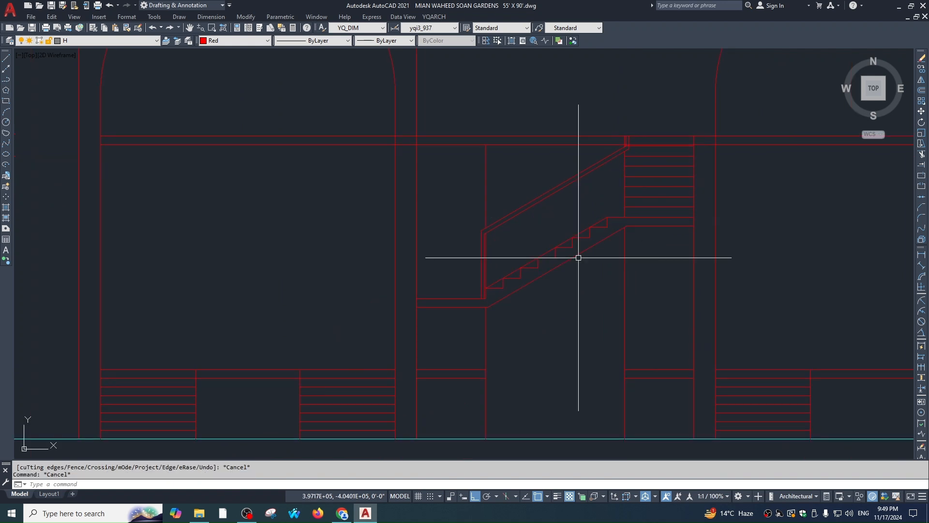
pyautogui.scroll(-5, 603, 221)
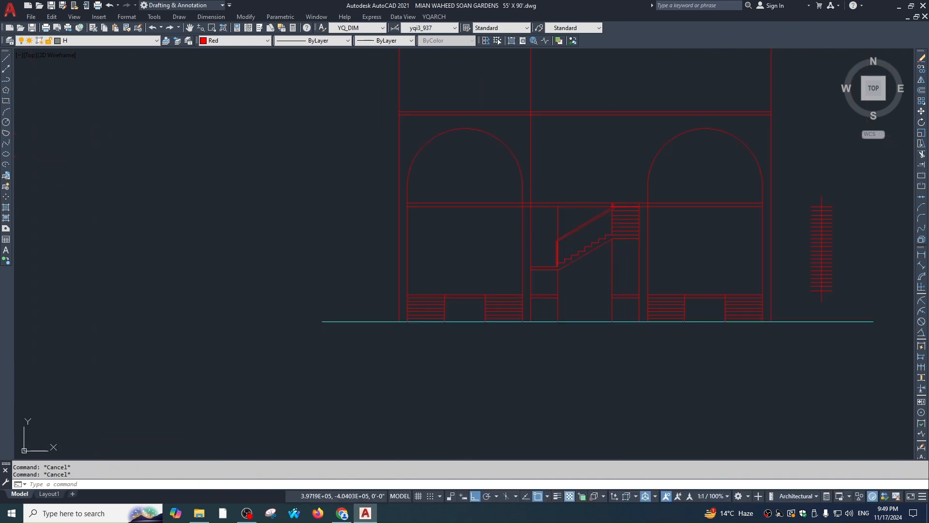
pyautogui.scroll(-3, 597, 166)
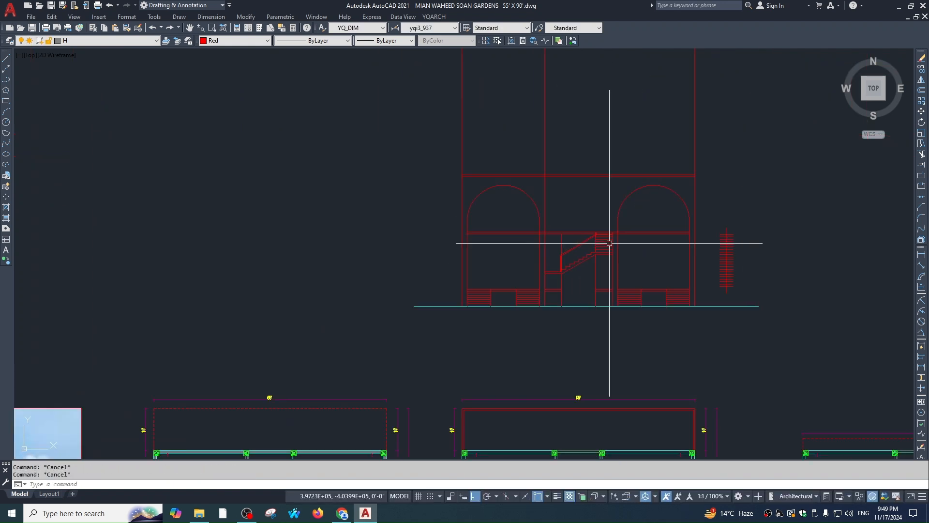
pyautogui.scroll(4, 597, 222)
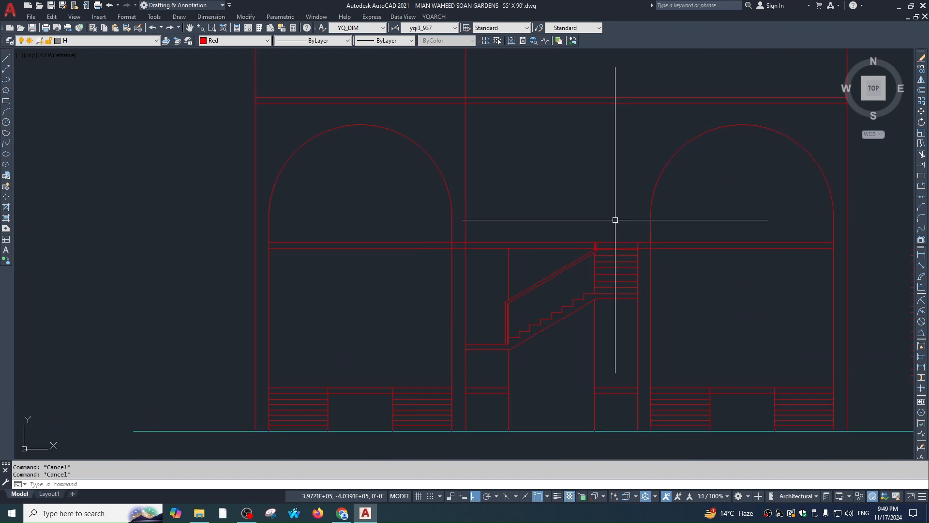
# Extend the lines beside the vertical post up to the top horizontal line
pyautogui.write('ex')
pyautogui.press('Return')
pyautogui.click(645, 102)
pyautogui.press('Return')
pyautogui.click(635, 320)
pyautogui.click(635, 320)
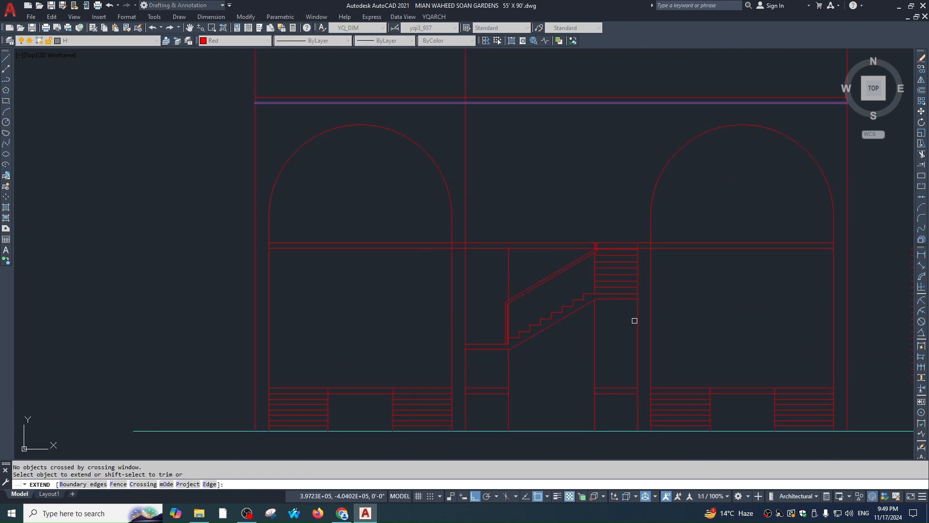
pyautogui.press('Escape')
pyautogui.press('Escape')
pyautogui.scroll(-2, 576, 191)
pyautogui.scroll(4, 591, 290)
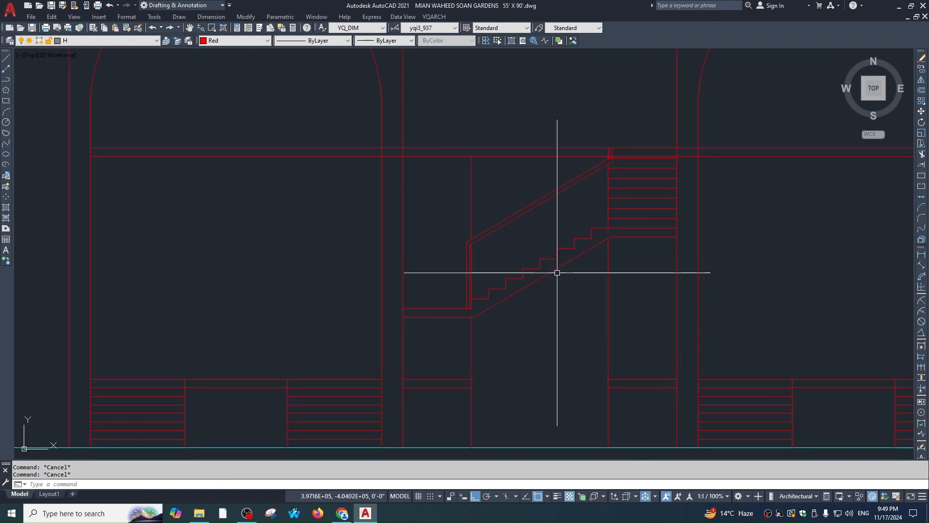
pyautogui.scroll(-2, 640, 286)
pyautogui.scroll(2, 670, 294)
# Window-select the central stair together with its lower post and railing
pyautogui.click(666, 317)
pyautogui.click(476, 239)
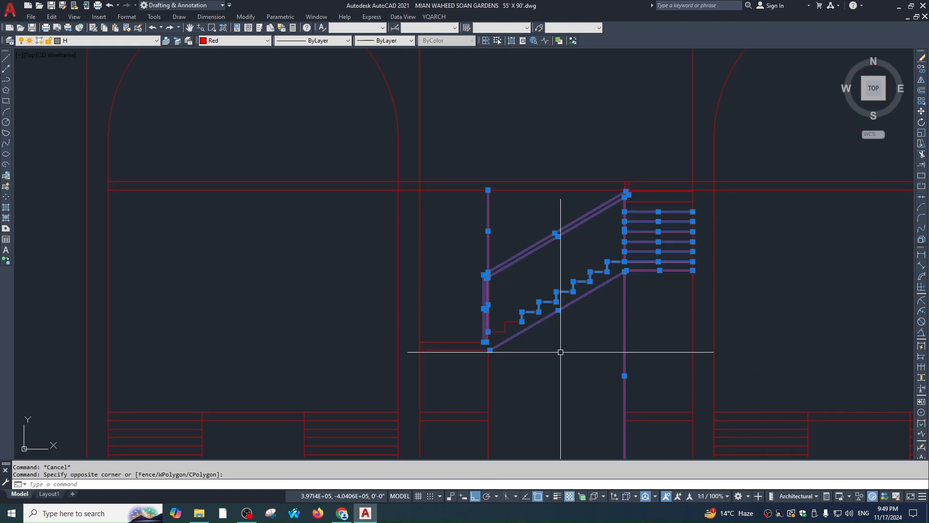
pyautogui.click(531, 353)
pyautogui.click(460, 301)
pyautogui.scroll(3, 612, 232)
pyautogui.click(527, 181)
pyautogui.click(814, 336)
pyautogui.scroll(-2, 617, 301)
pyautogui.scroll(-2, 483, 283)
# Copy the selected stair from the lower floor line up to the upper floor
pyautogui.write('co')
pyautogui.press('Return')
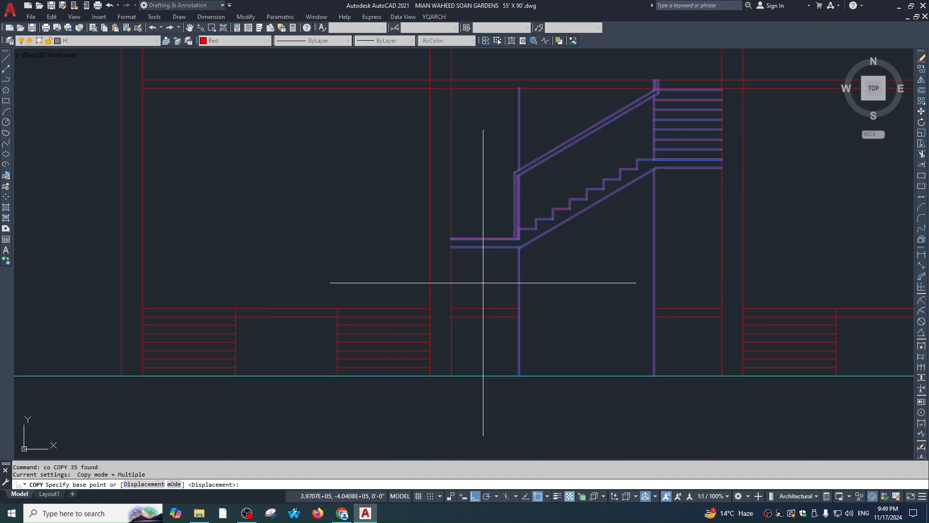
pyautogui.click(485, 308)
pyautogui.press('Escape')
pyautogui.scroll(-3, 560, 216)
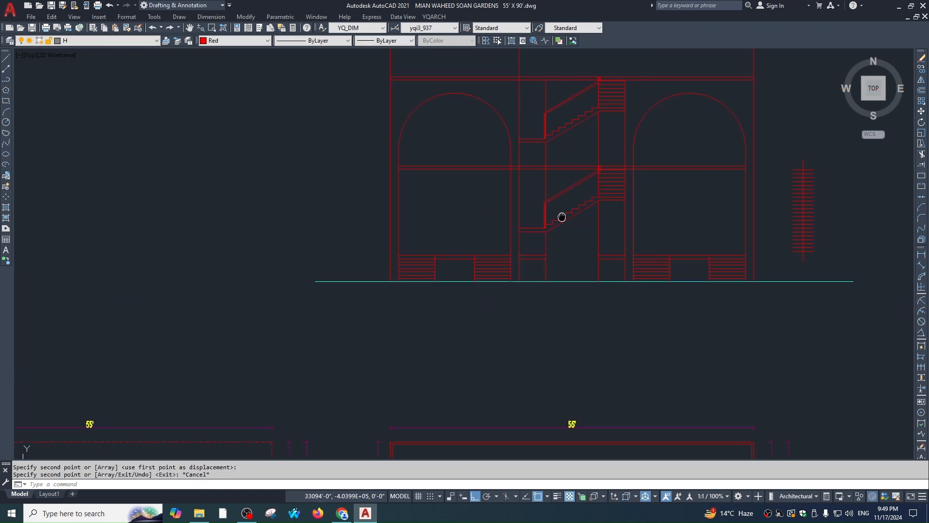
pyautogui.press('Escape')
pyautogui.scroll(4, 568, 266)
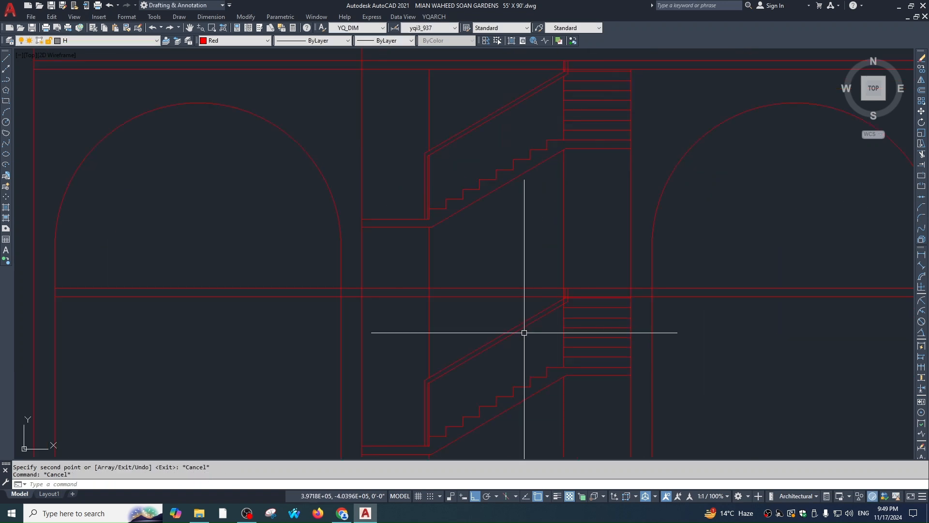
pyautogui.press('Escape')
# Offset the slab line 3 units upward
pyautogui.write('o')
pyautogui.press('Return')
pyautogui.write('3')
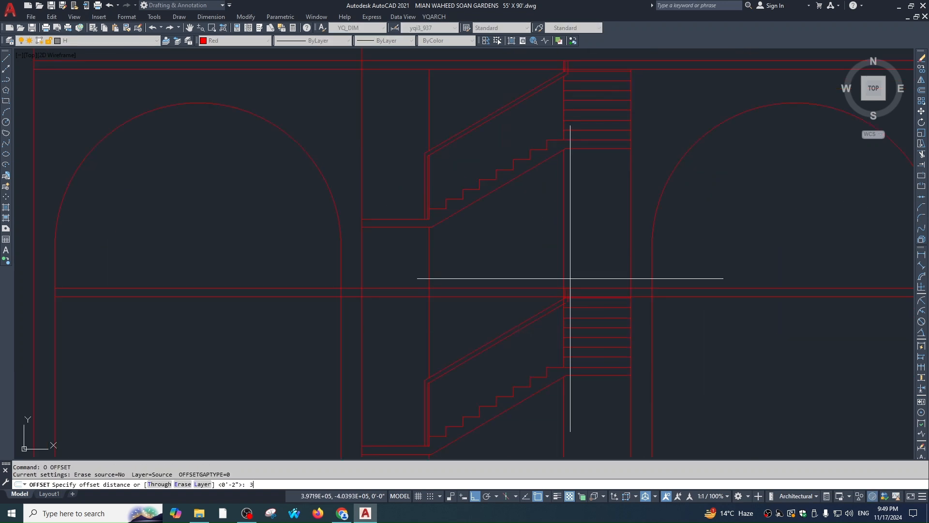
pyautogui.scroll(1, 576, 297)
pyautogui.click(576, 283)
pyautogui.click(579, 270)
pyautogui.press('Escape')
# Extend the two short railing verticals up to the new offset line
pyautogui.write('f')
pyautogui.press('Escape')
pyautogui.write('ex')
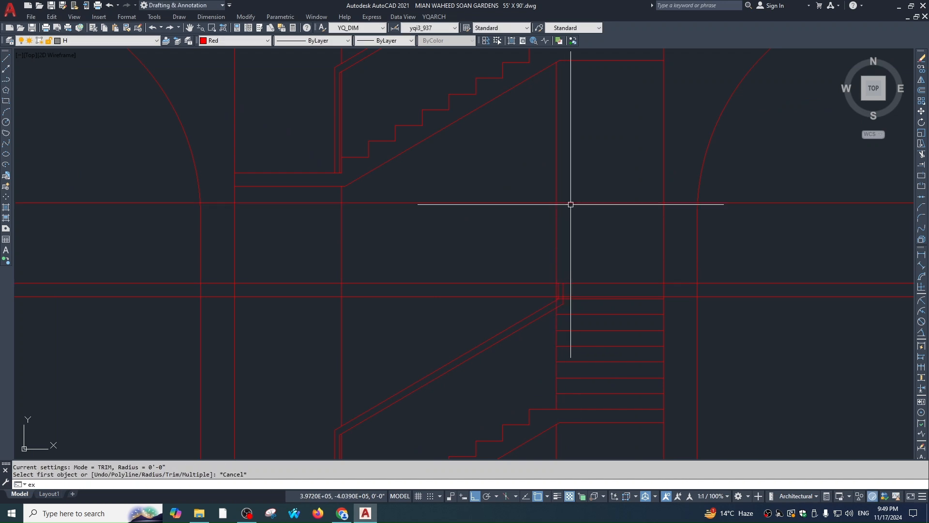
pyautogui.click(571, 203)
pyautogui.press('space')
pyautogui.scroll(1, 563, 291)
pyautogui.click(567, 283)
pyautogui.click(554, 284)
pyautogui.press('Escape')
pyautogui.press('Escape')
# Attempt a 2-unit offset of the horizontal railing line, then cancel it
pyautogui.write('o 2')
pyautogui.click(576, 149)
pyautogui.press('Escape')
pyautogui.press('Escape')
pyautogui.scroll(1, 569, 154)
pyautogui.write('tr')
pyautogui.press('Escape')
pyautogui.press('Escape')
pyautogui.write('o 2')
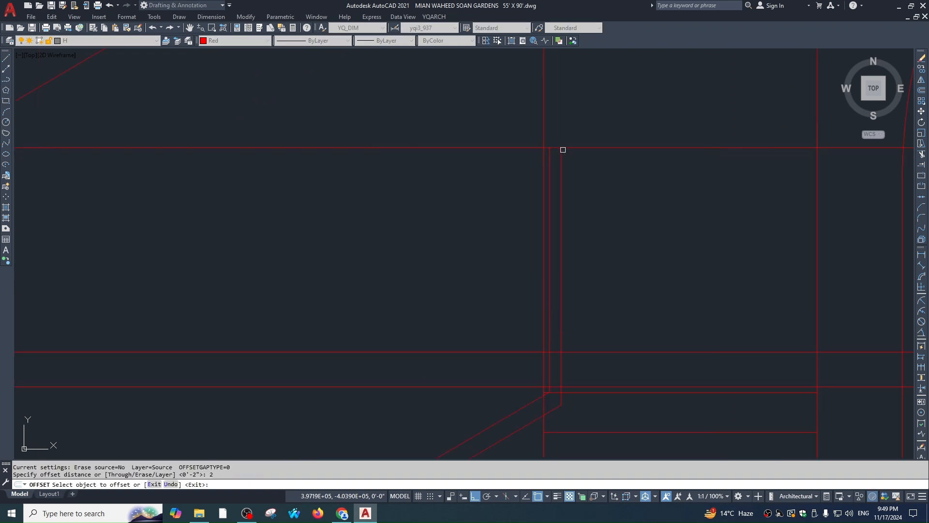
pyautogui.press('Escape')
pyautogui.scroll(2, 569, 157)
# Fillet the railing post into the railing line and close the inner corner
pyautogui.write('f')
pyautogui.click(546, 173)
pyautogui.click(543, 162)
pyautogui.press('space')
pyautogui.click(566, 153)
pyautogui.click(557, 145)
pyautogui.press('Escape')
# Trim the horizontal railing lines extending left of the post
pyautogui.write('t')
pyautogui.click(523, 121)
pyautogui.press('Escape')
pyautogui.write('tr')
pyautogui.click(538, 112)
pyautogui.press('space')
pyautogui.click(518, 126)
pyautogui.click(433, 270)
pyautogui.press('Escape')
pyautogui.moveTo(608, 231); pyautogui.dragTo(626, 337, button='middle')
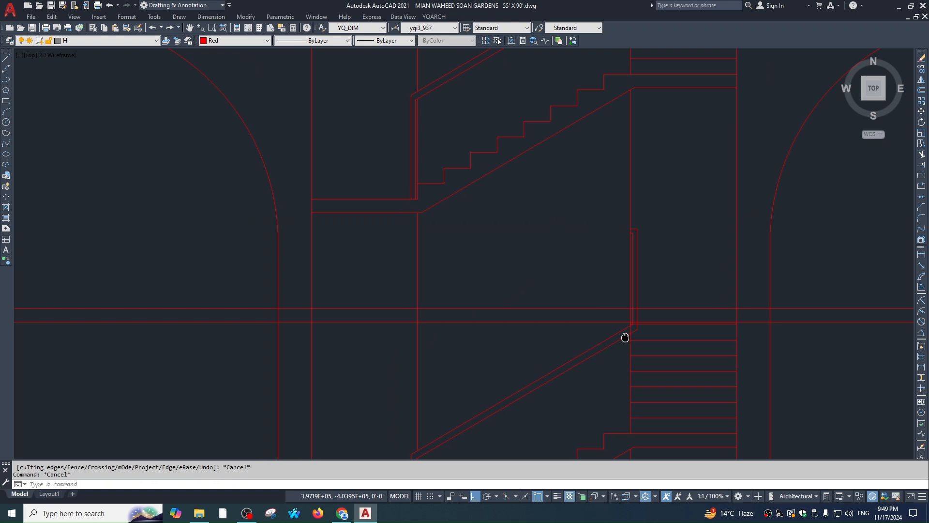
pyautogui.moveTo(593, 259); pyautogui.dragTo(592, 230, button='middle')
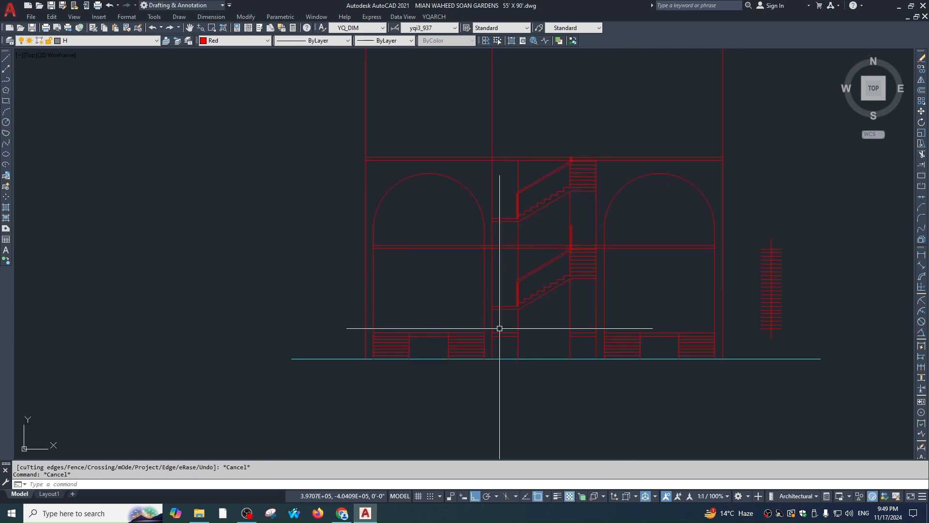
# Trim the crossing lines at the top of the railing
pyautogui.press('Escape')
pyautogui.scroll(4, 575, 218)
pyautogui.scroll(6, 575, 249)
pyautogui.write('tr')
pyautogui.press('Return')
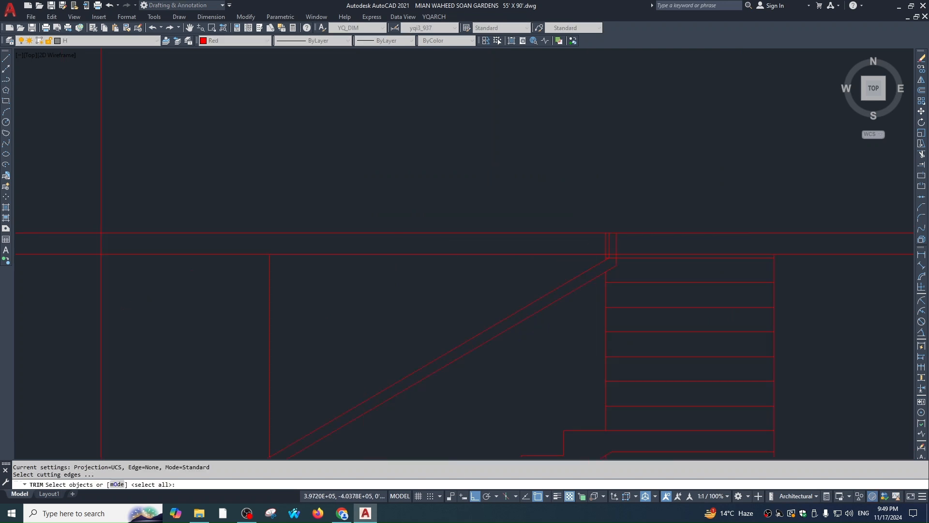
pyautogui.click(625, 226)
pyautogui.click(554, 236)
pyautogui.press('Escape')
pyautogui.scroll(-6, 590, 211)
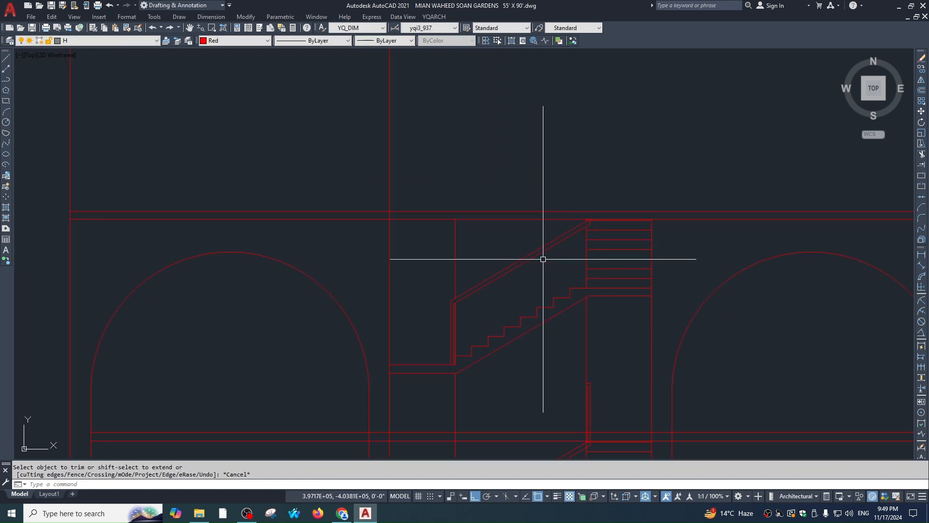
pyautogui.scroll(2, 308, 191)
# Trim the railing verticals and leftover segments back to the slab line
pyautogui.write('tr')
pyautogui.press('Return')
pyautogui.click(463, 227)
pyautogui.click(414, 233)
pyautogui.press('Escape')
pyautogui.press('Escape')
pyautogui.scroll(-4, 474, 203)
pyautogui.scroll(2, 477, 218)
pyautogui.press('space')
pyautogui.click(469, 216)
pyautogui.press('space')
pyautogui.click(494, 116)
pyautogui.press('Escape')
pyautogui.press('Escape')
pyautogui.scroll(4, 488, 224)
pyautogui.scroll(-2, 569, 221)
pyautogui.moveTo(612, 254)
pyautogui.mouseDown(button='middle')
pyautogui.moveTo(579, 253)
pyautogui.moveTo(569, 265)
pyautogui.mouseUp(button='middle')
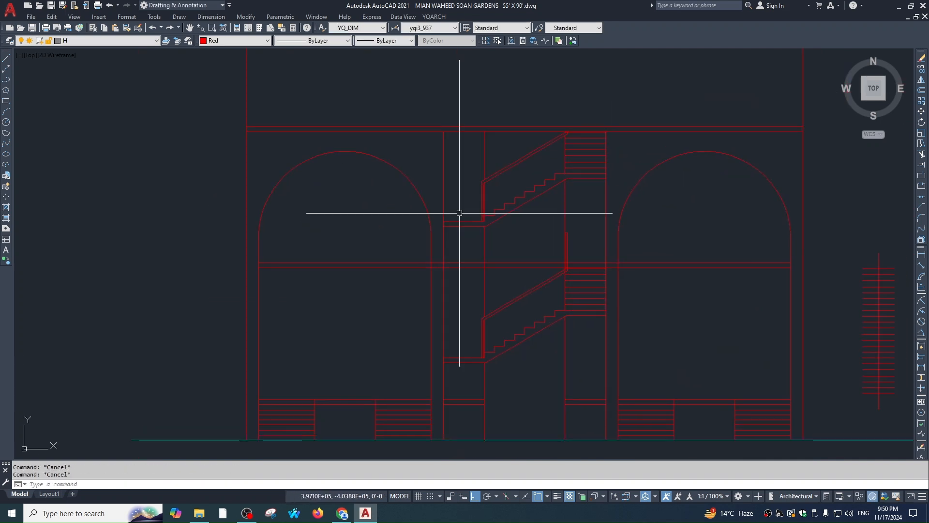
pyautogui.moveTo(738, 183); pyautogui.dragTo(686, 203, button='middle')
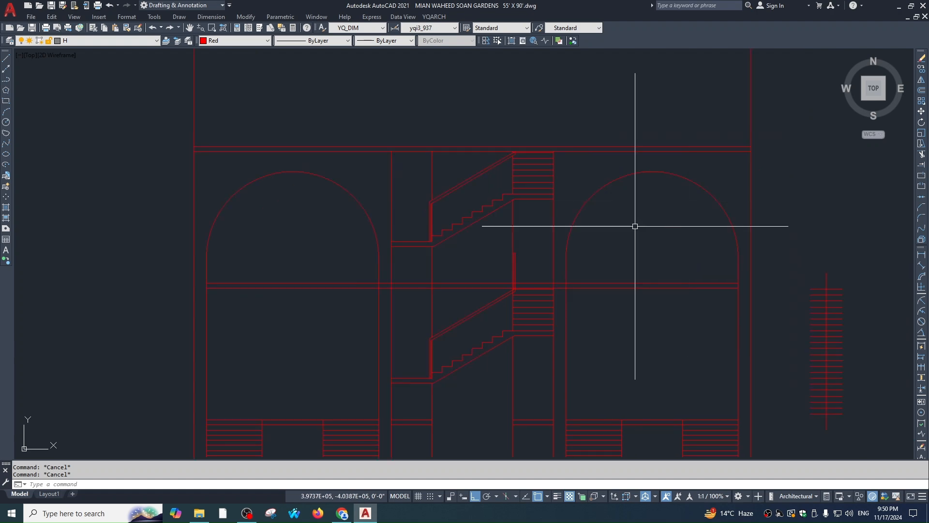
pyautogui.moveTo(719, 152)
pyautogui.mouseDown(button='middle')
pyautogui.moveTo(670, 222)
pyautogui.moveTo(611, 180)
pyautogui.mouseUp(button='middle')
# Select the rendering image and begin moving it, then cancel the move
pyautogui.scroll(-8, 613, 185)
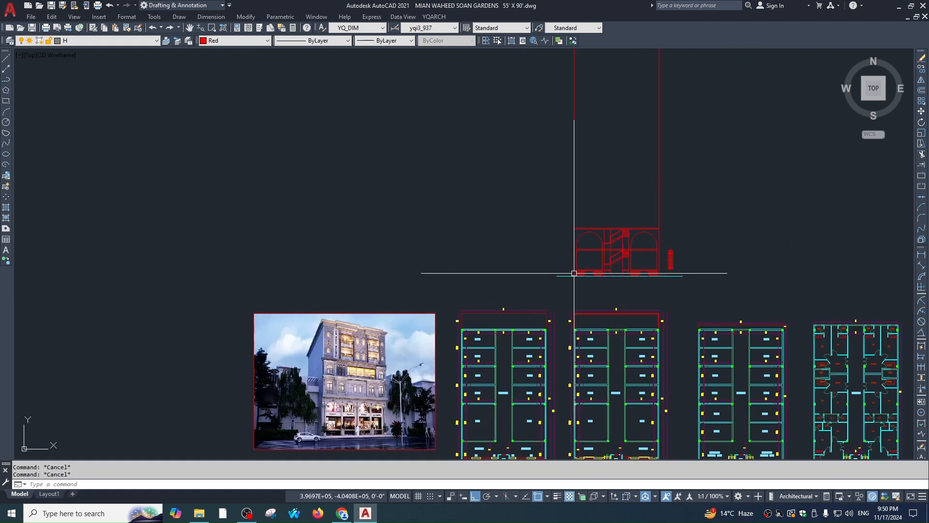
pyautogui.click(537, 221)
pyautogui.scroll(1, 428, 317)
pyautogui.click(429, 316)
pyautogui.write('m')
pyautogui.press('space')
pyautogui.click(492, 276)
pyautogui.scroll(-2, 504, 280)
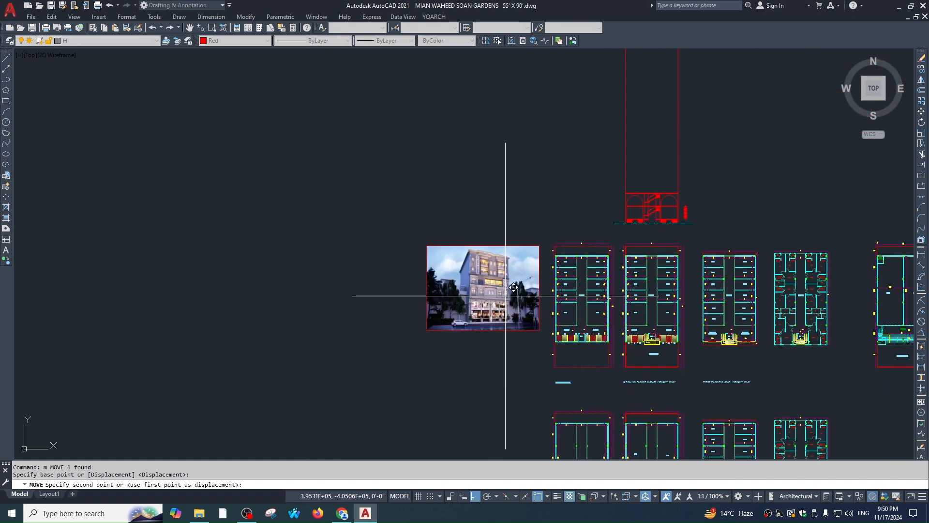
pyautogui.click(524, 154)
pyautogui.press('Escape')
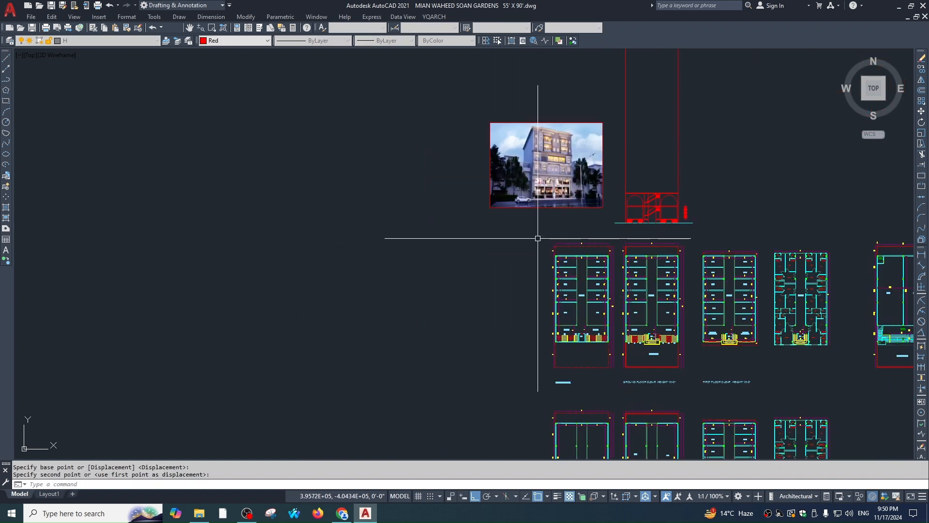
pyautogui.press('Escape')
pyautogui.scroll(10, 586, 146)
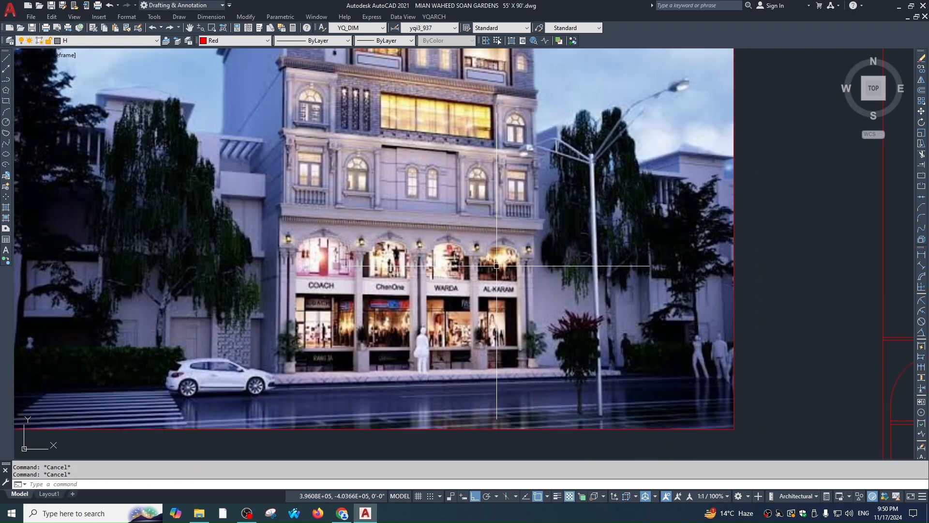
pyautogui.scroll(-2, 471, 249)
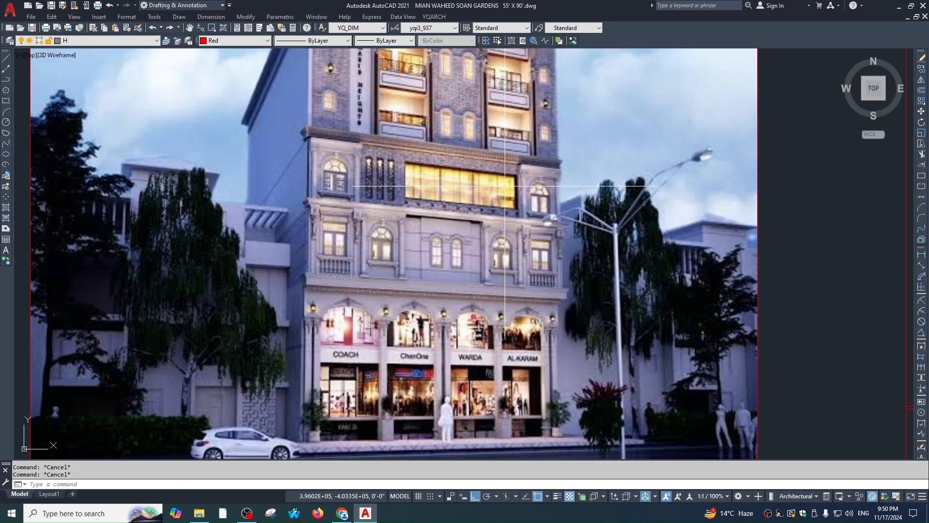
pyautogui.scroll(-2, 460, 201)
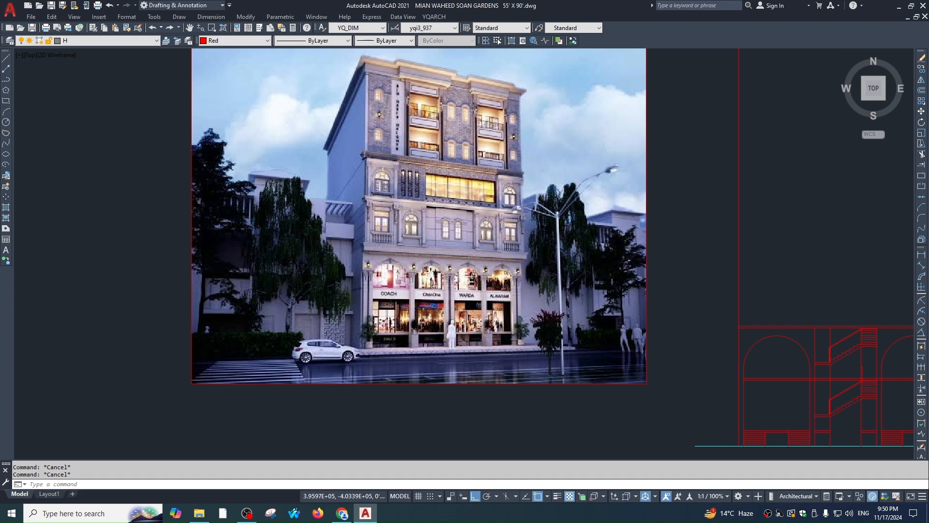
# Select the elevation linework and erase the stray stack of tread lines beside it
pyautogui.moveTo(774, 387); pyautogui.dragTo(333, 240, button='middle')
pyautogui.scroll(2, 333, 240)
pyautogui.click(647, 144)
pyautogui.click(690, 320)
pyautogui.write('m')
pyautogui.press('Escape')
pyautogui.write('e')
pyautogui.press('Escape')
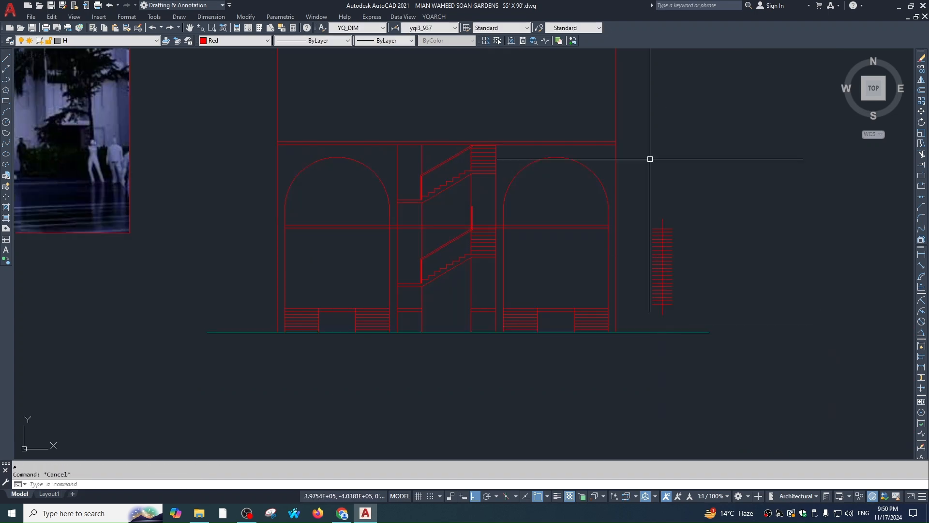
pyautogui.scroll(-2, 647, 303)
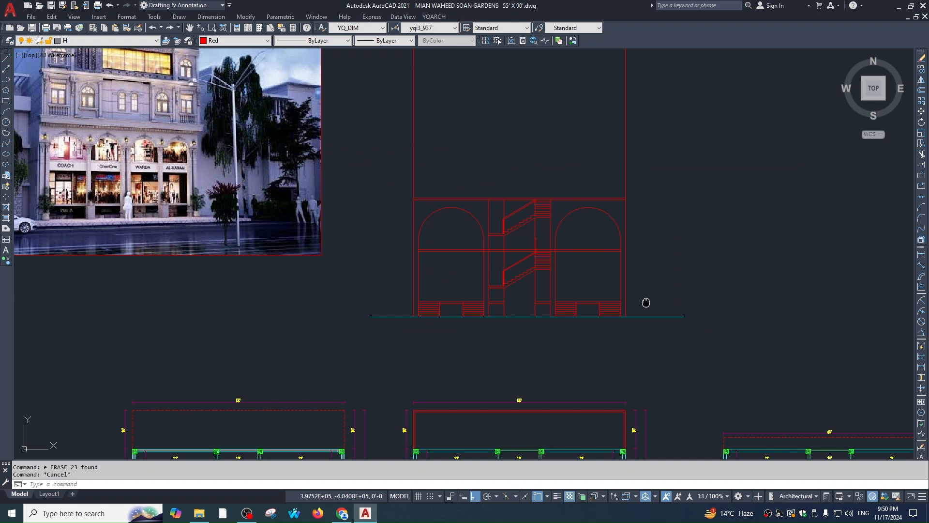
pyautogui.scroll(-4, 578, 205)
# Move the front elevation to sit above the room-layout floor plan
pyautogui.click(634, 262)
pyautogui.click(504, 189)
pyautogui.write(', m')
pyautogui.moveTo(583, 450); pyautogui.dragTo(483, 329, button='middle')
pyautogui.scroll(4, 424, 265)
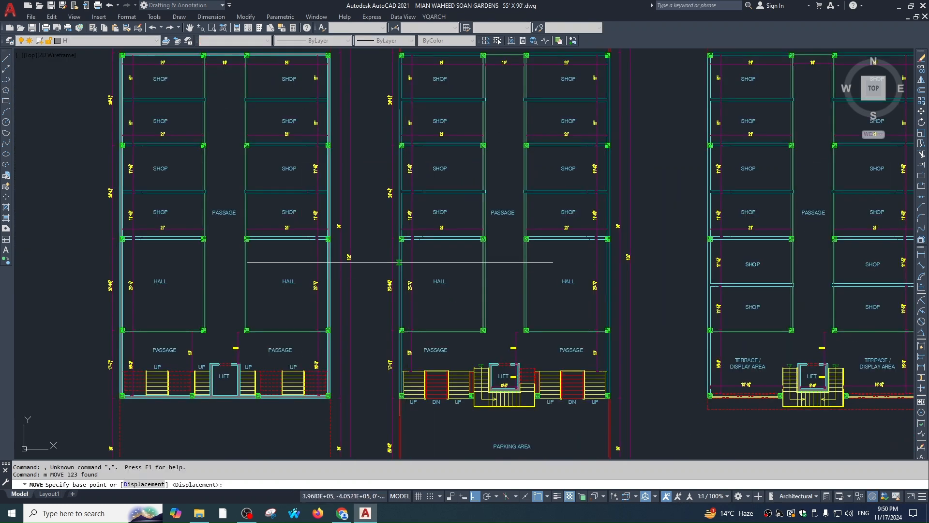
pyautogui.click(495, 255)
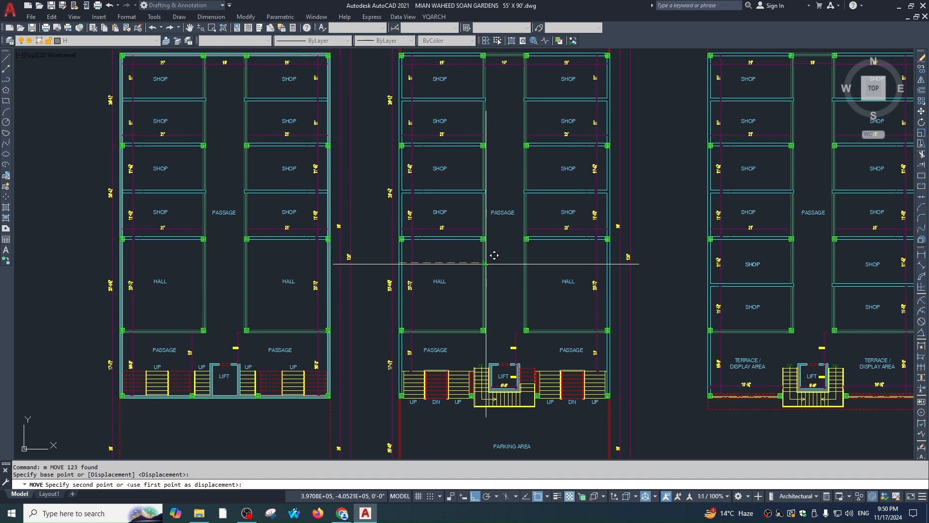
pyautogui.scroll(-3, 486, 264)
pyautogui.scroll(4, 613, 269)
pyautogui.click(590, 232)
pyautogui.scroll(-4, 563, 346)
# Start moving the rendering image, cancel, and view the elevation above the plans
pyautogui.click(343, 194)
pyautogui.write('m')
pyautogui.click(339, 253)
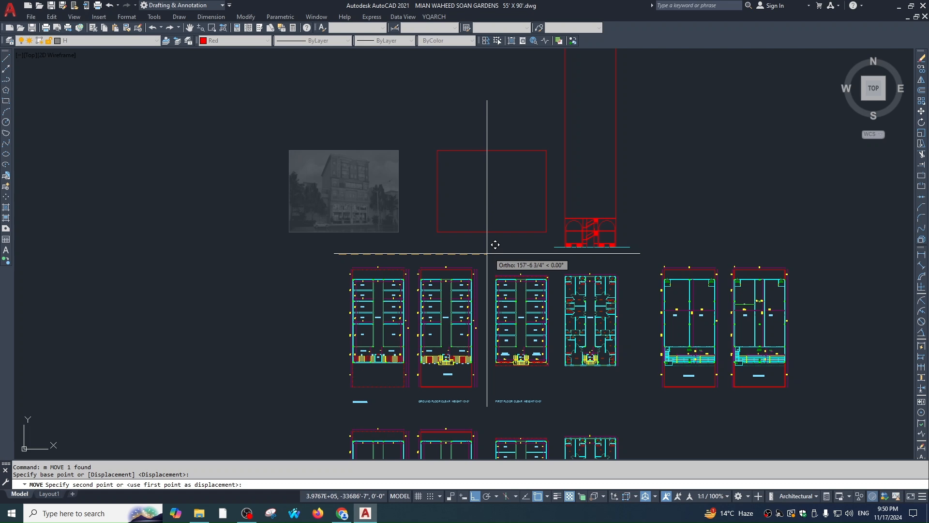
pyautogui.press('Escape')
pyautogui.press('Escape')
pyautogui.scroll(6, 528, 358)
pyautogui.scroll(-6, 627, 292)
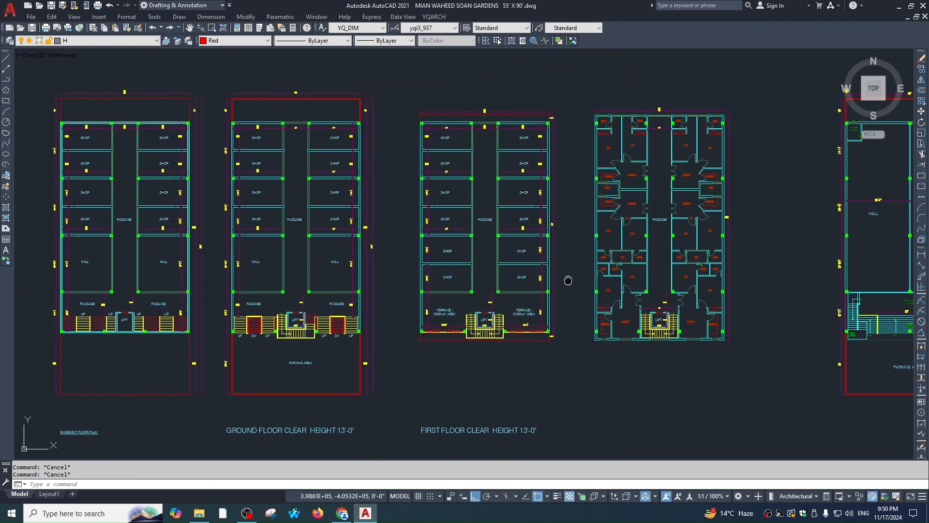
pyautogui.moveTo(567, 276); pyautogui.dragTo(556, 314, button='middle')
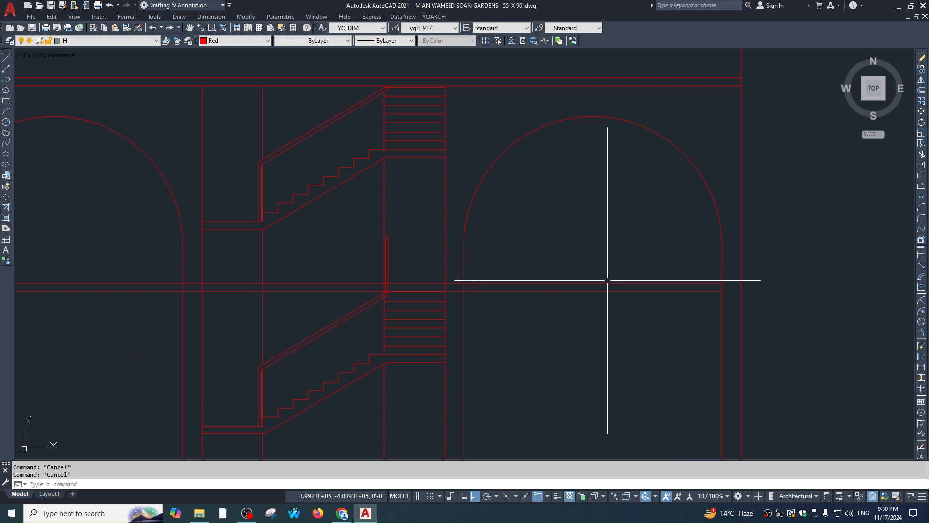
# Offset the right arch's horizontal line 12 units upward, abandoning an initial 24 offset
pyautogui.write('o')
pyautogui.press('space')
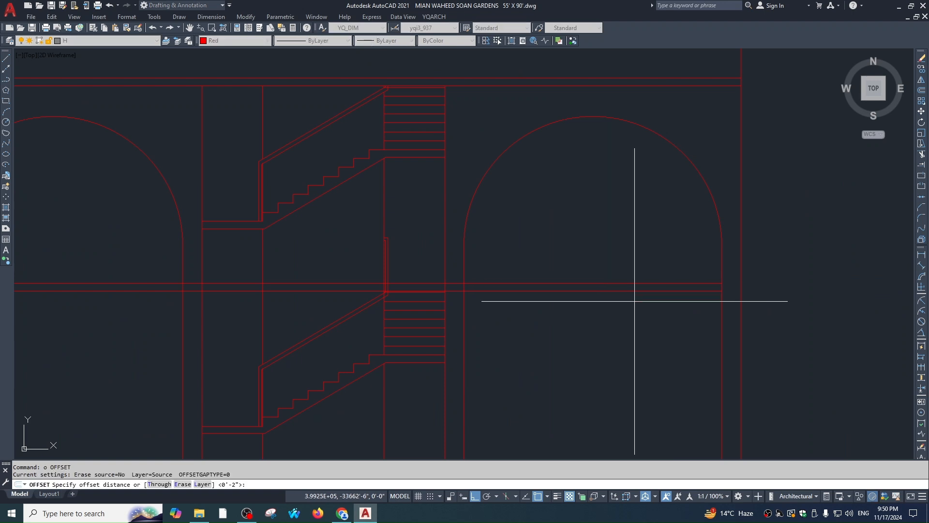
pyautogui.write('24')
pyautogui.press('space')
pyautogui.scroll(2, 630, 297)
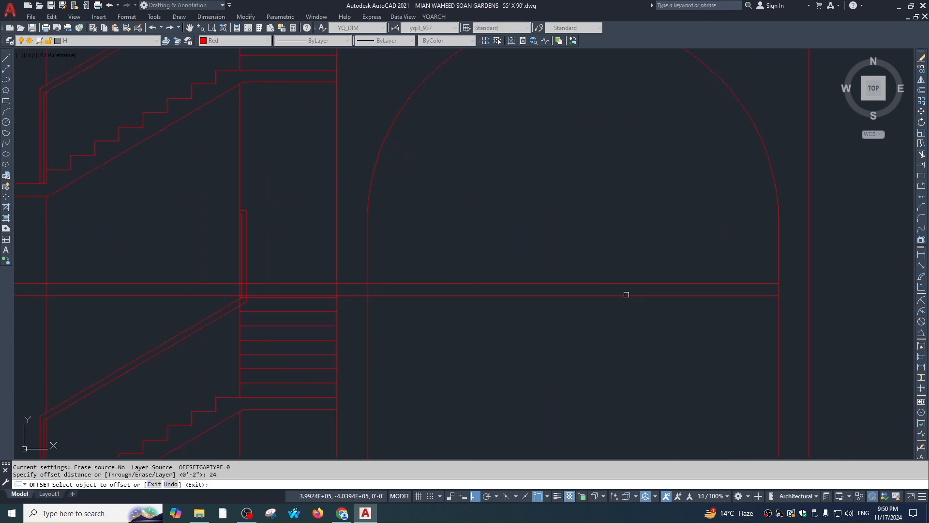
pyautogui.scroll(-2, 581, 315)
pyautogui.press('Escape')
pyautogui.write('o')
pyautogui.press('space')
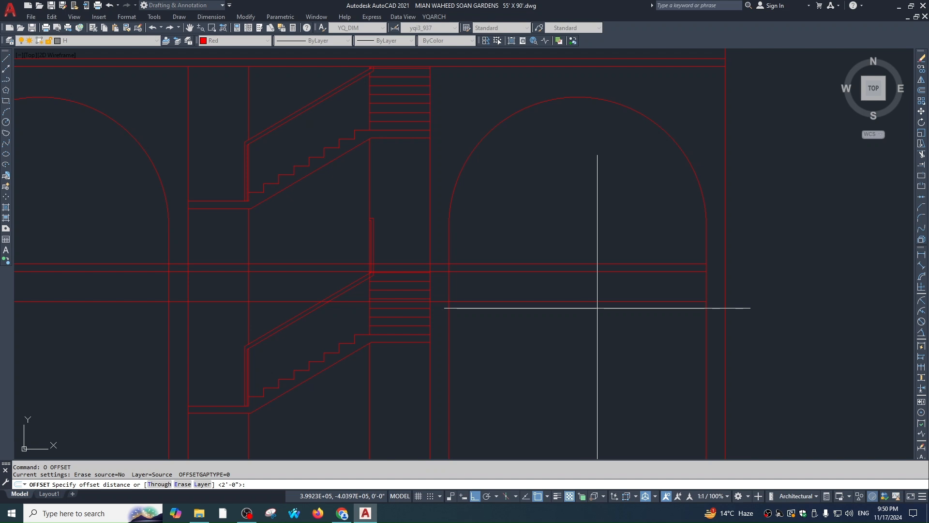
pyautogui.write('12')
pyautogui.press('space')
pyautogui.click(607, 263)
pyautogui.click(610, 249)
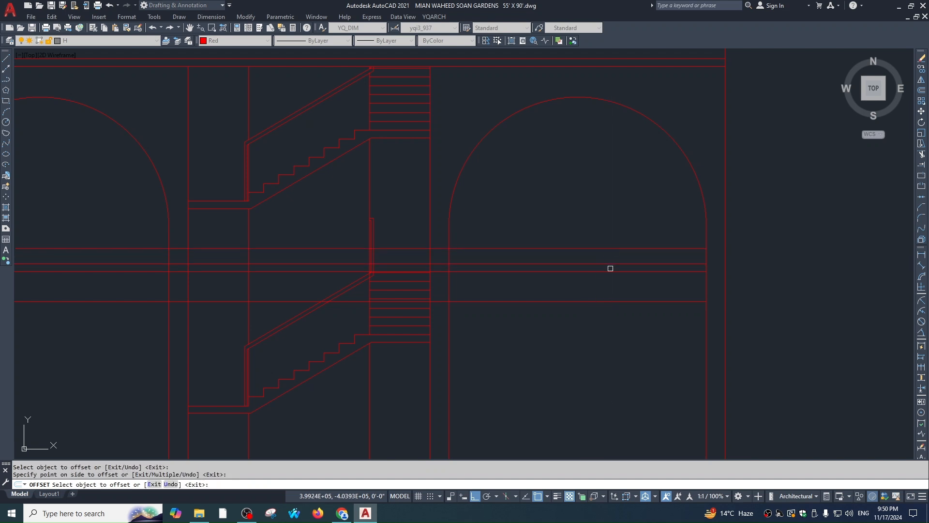
pyautogui.press('Escape')
# Trim the new line's ends that overhang the arch's left side
pyautogui.write('tr')
pyautogui.press('space')
pyautogui.click(449, 255)
pyautogui.press('space')
pyautogui.click(437, 236)
pyautogui.click(433, 307)
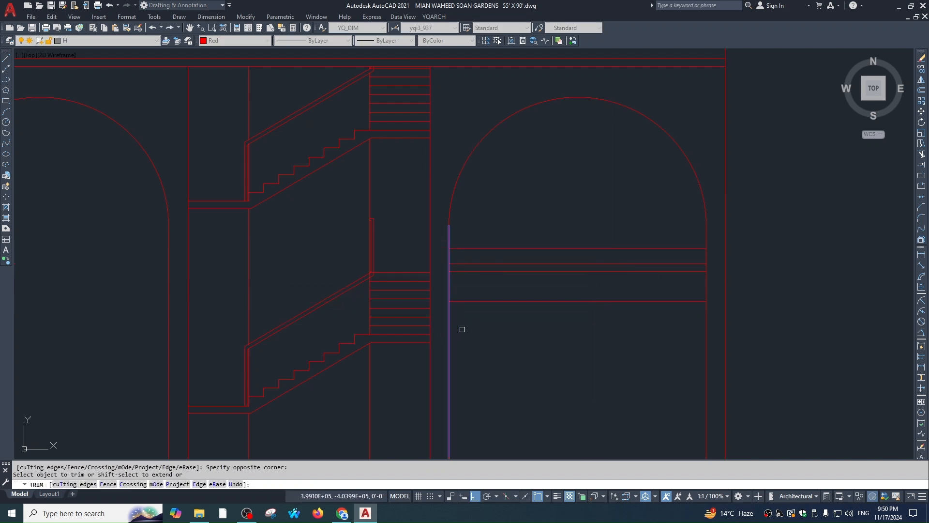
pyautogui.press('Escape')
pyautogui.press('space')
pyautogui.press('Escape')
pyautogui.moveTo(640, 272); pyautogui.dragTo(642, 287, button='middle')
pyautogui.scroll(-2, 557, 312)
pyautogui.scroll(2, 655, 211)
pyautogui.press('Escape')
pyautogui.press('Escape')
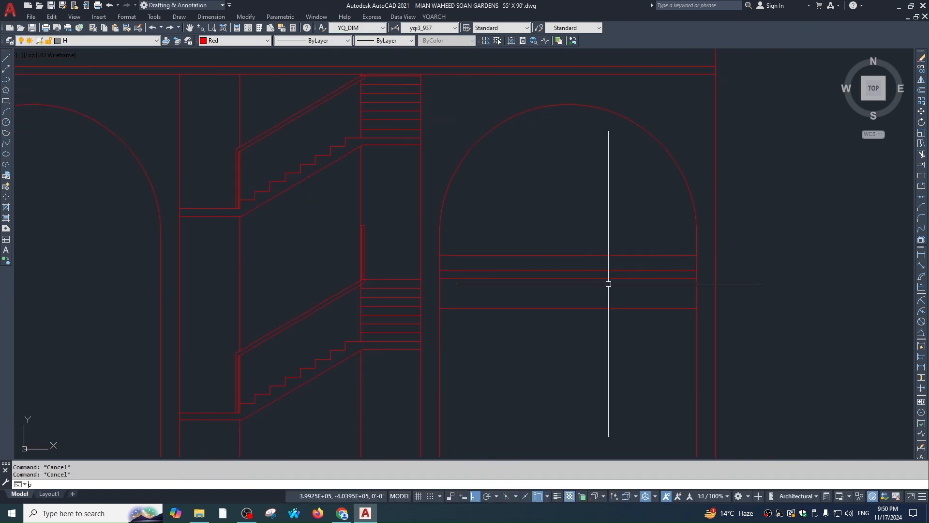
# Offset the lower horizontal line 2 units upward inside the arch, abandoning a 36 offset
pyautogui.write('o')
pyautogui.press('space')
pyautogui.write('36')
pyautogui.press('space')
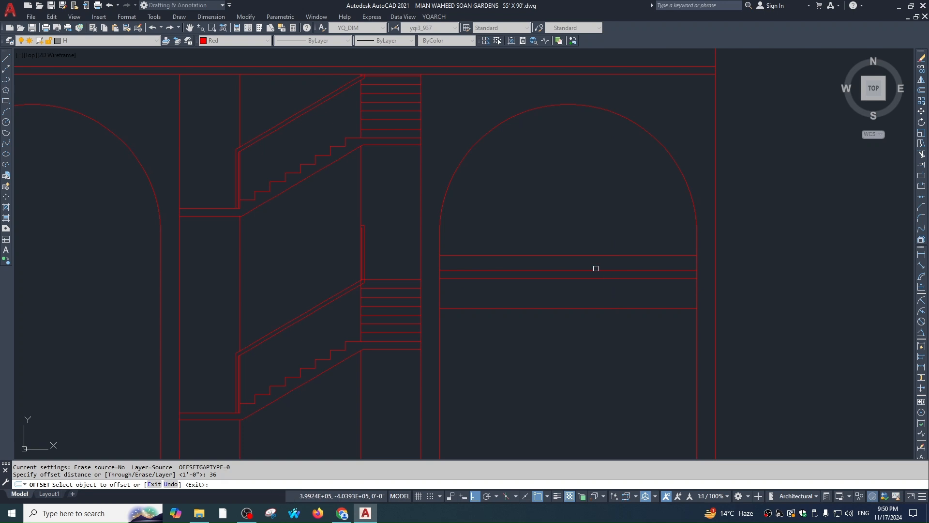
pyautogui.press('space')
pyautogui.write('o')
pyautogui.press('space')
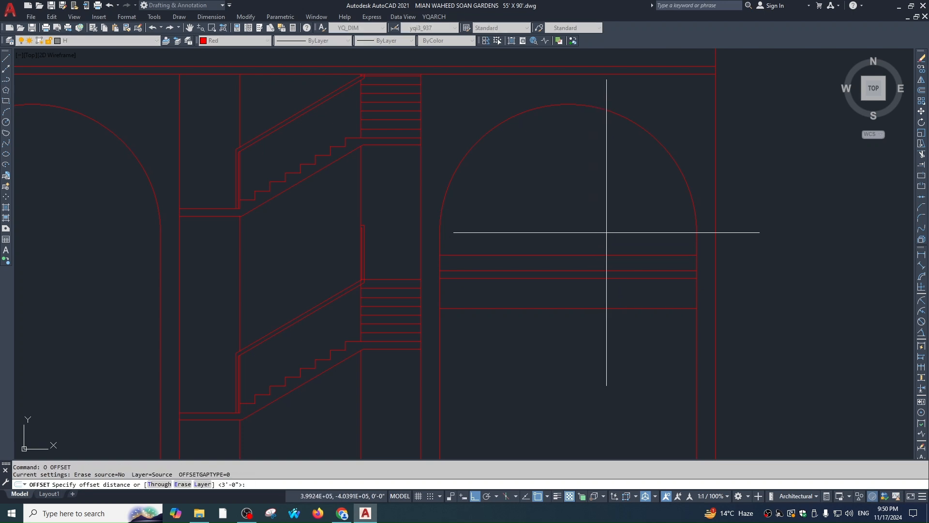
pyautogui.write('2')
pyautogui.press('space')
pyautogui.click(598, 256)
pyautogui.click(602, 235)
# Add more railing lines inside the arch with offsets of 3 and 9
pyautogui.press('space')
pyautogui.press('space')
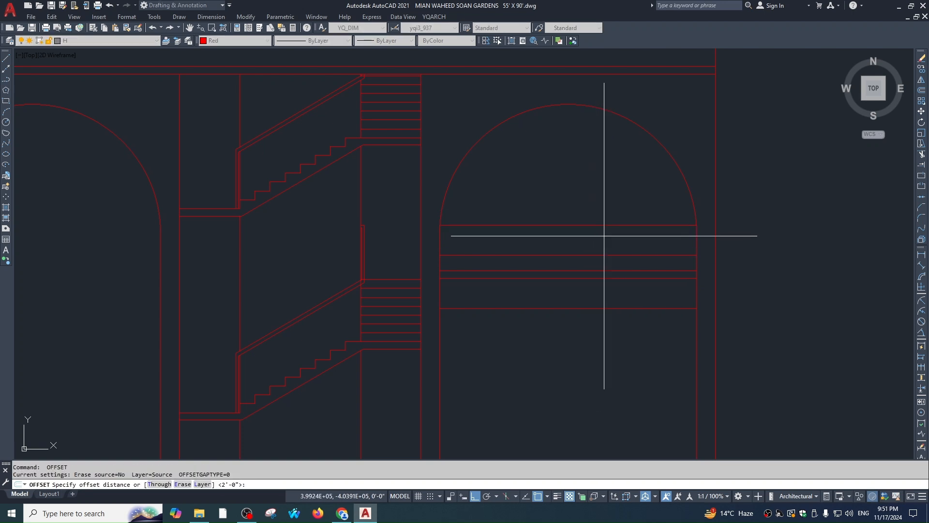
pyautogui.write('3')
pyautogui.press('space')
pyautogui.click(606, 227)
pyautogui.click(608, 241)
pyautogui.scroll(2, 606, 233)
pyautogui.press('space')
pyautogui.write('o')
pyautogui.press('space')
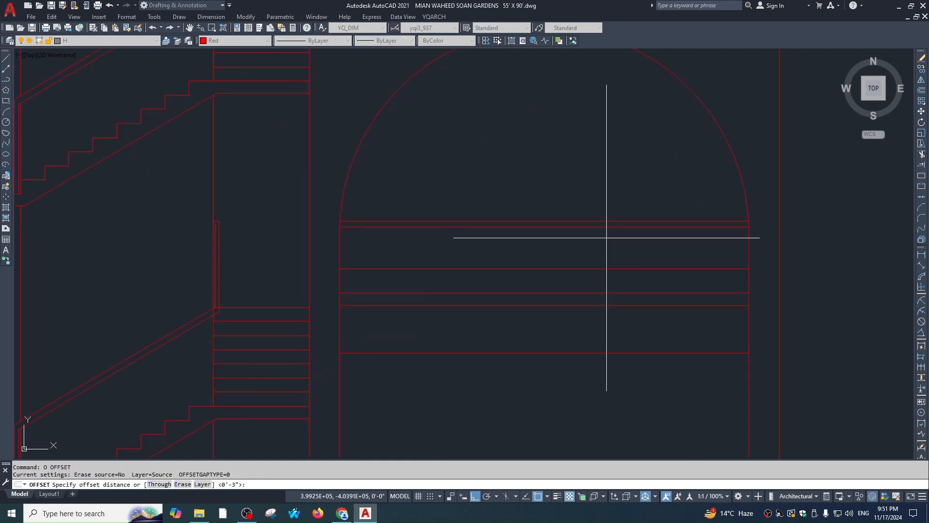
pyautogui.write('9')
pyautogui.press('space')
pyautogui.click(614, 227)
pyautogui.click(614, 247)
# Double a railing line with a thin 0.5 parallel offset
pyautogui.press('space')
pyautogui.press('space')
pyautogui.write('.5')
pyautogui.press('space')
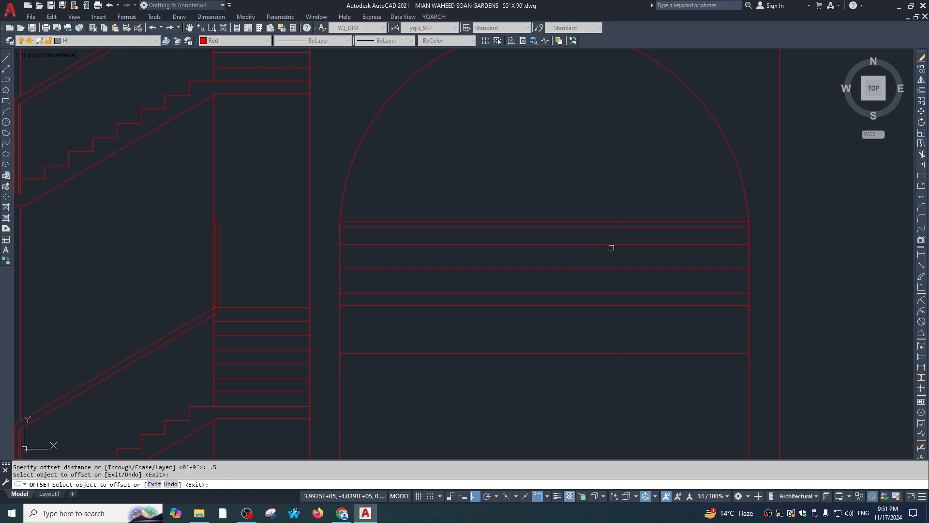
pyautogui.click(611, 248)
pyautogui.click(612, 257)
pyautogui.press('Escape')
# Copy the paired railing lines 4 and 8 units below
pyautogui.click(613, 257)
pyautogui.click(609, 232)
pyautogui.write('co')
pyautogui.scroll(2, 616, 254)
pyautogui.click(617, 245)
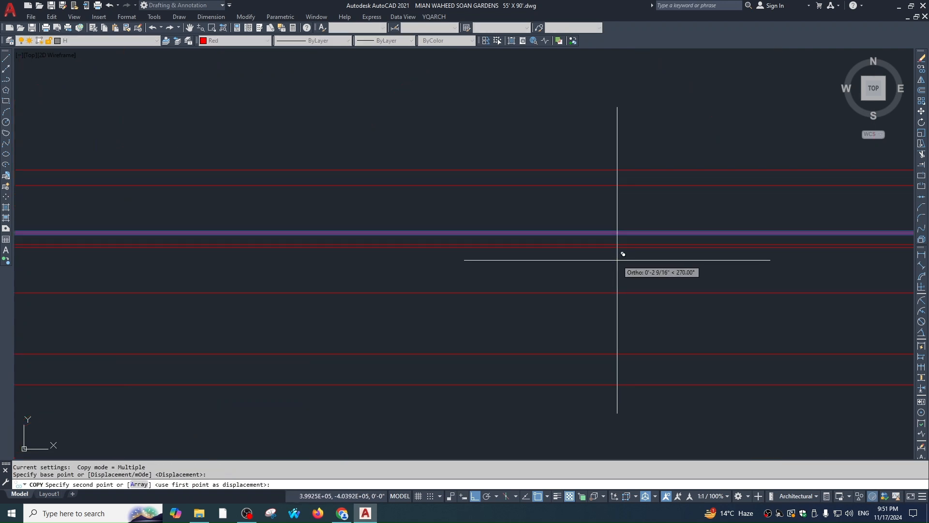
pyautogui.write('4')
pyautogui.press('space')
pyautogui.press('space')
pyautogui.press('Escape')
pyautogui.scroll(-3, 643, 331)
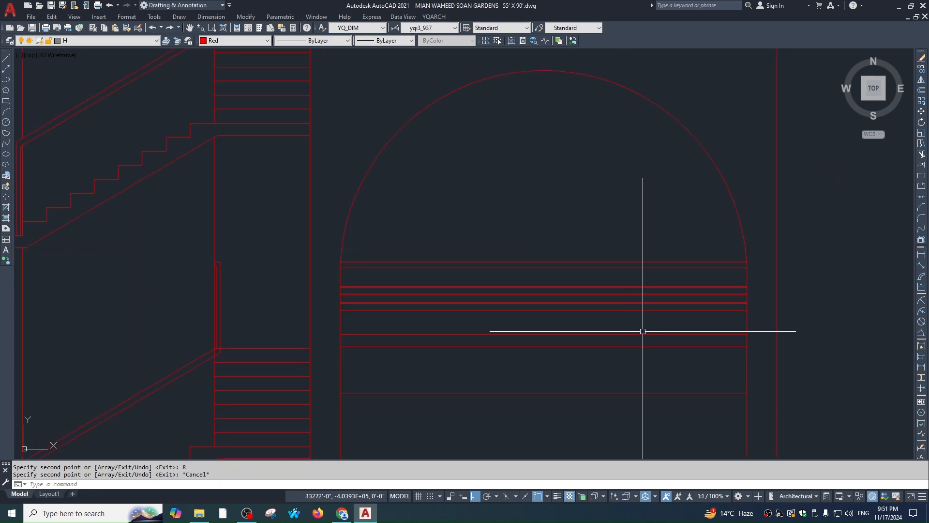
pyautogui.scroll(2, 584, 284)
# Select the six railing lines for a move, then cancel the move
pyautogui.click(580, 274)
pyautogui.click(571, 317)
pyautogui.write('m')
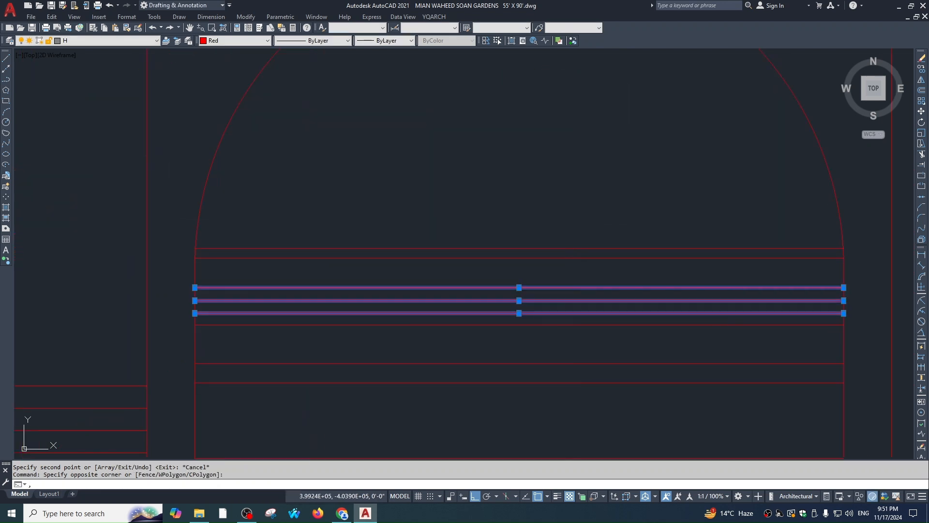
pyautogui.click(598, 216)
pyautogui.press('Escape')
pyautogui.press('Escape')
pyautogui.scroll(-2, 606, 307)
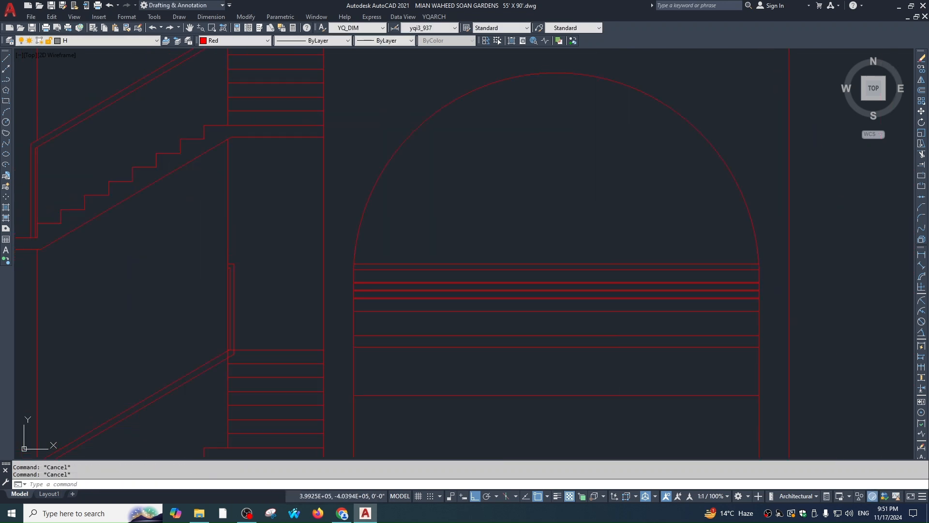
pyautogui.click(632, 218)
# Mirror the 12 railing lines about the stair centreline into the left arch, keeping the originals
pyautogui.click(572, 390)
pyautogui.scroll(-8, 573, 390)
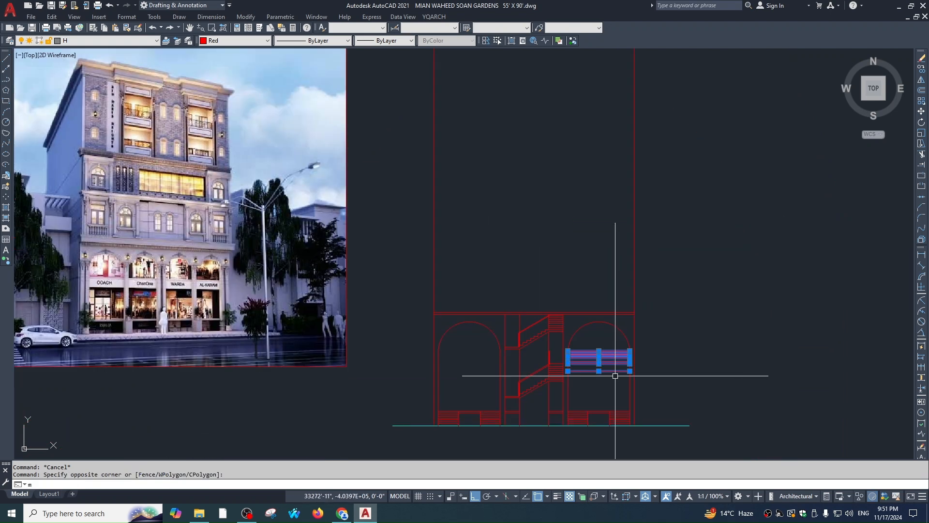
pyautogui.write('mi')
pyautogui.click(534, 314)
pyautogui.click(537, 270)
pyautogui.press('Escape')
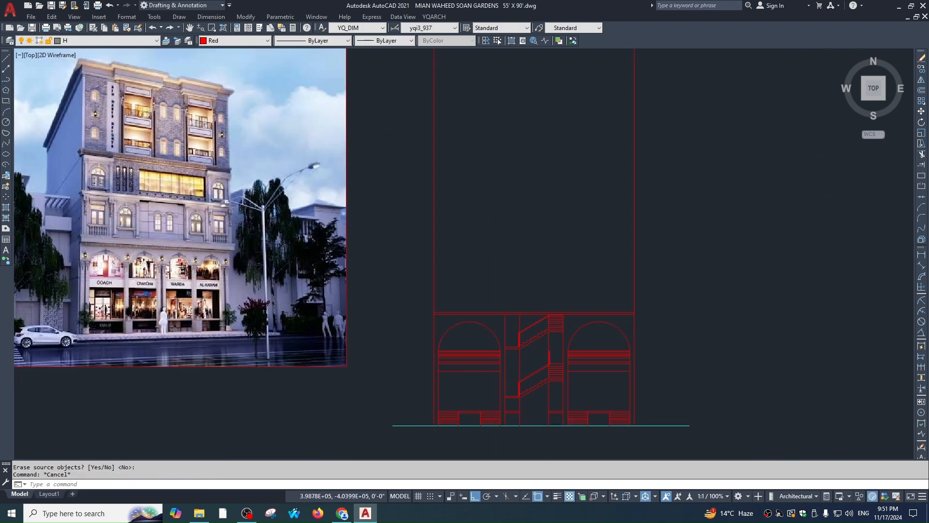
pyautogui.scroll(5, 515, 353)
pyautogui.press('Escape')
pyautogui.scroll(-5, 516, 315)
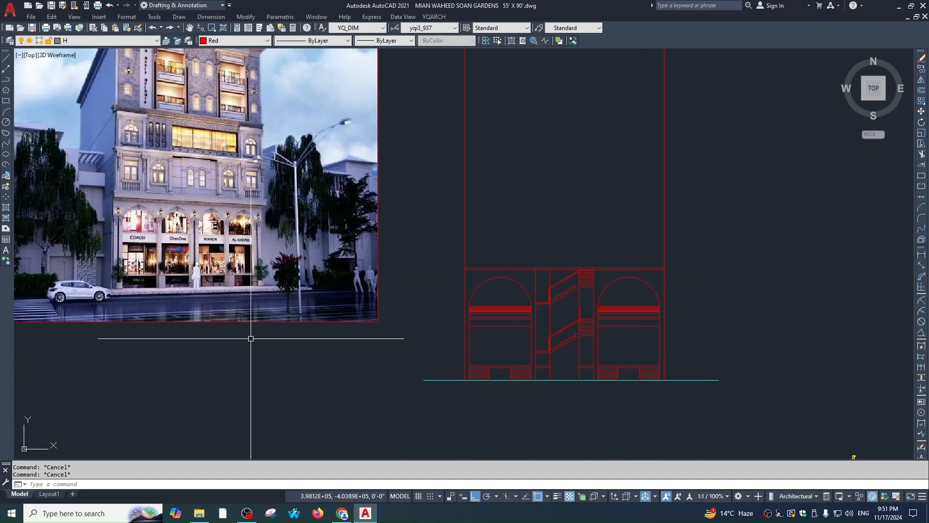
pyautogui.scroll(4, 135, 222)
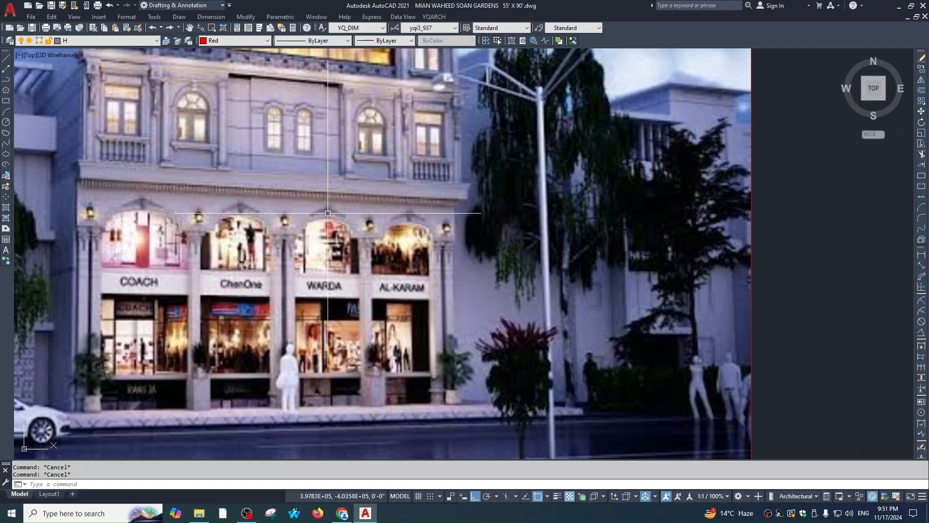
pyautogui.write('l')
pyautogui.press('Return')
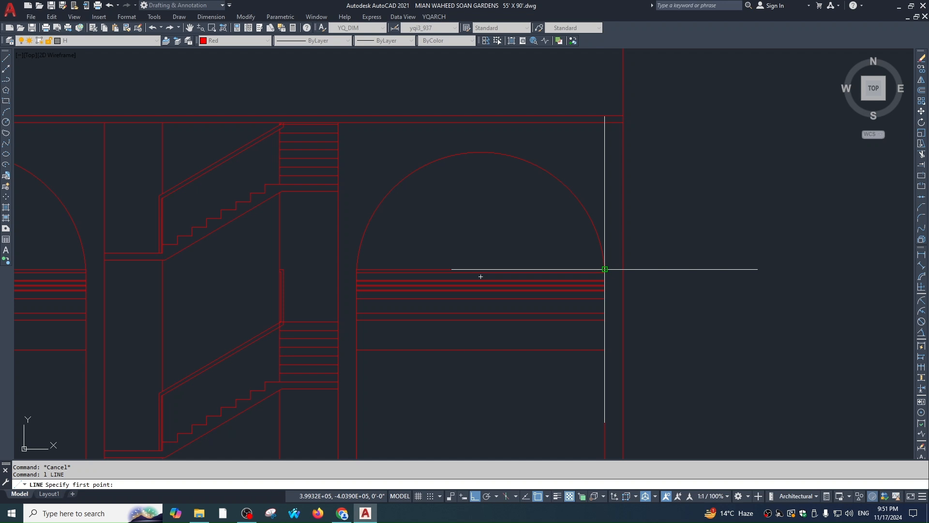
# Draw a short line from the right end of the arch curve
pyautogui.click(605, 269)
pyautogui.scroll(2, 603, 270)
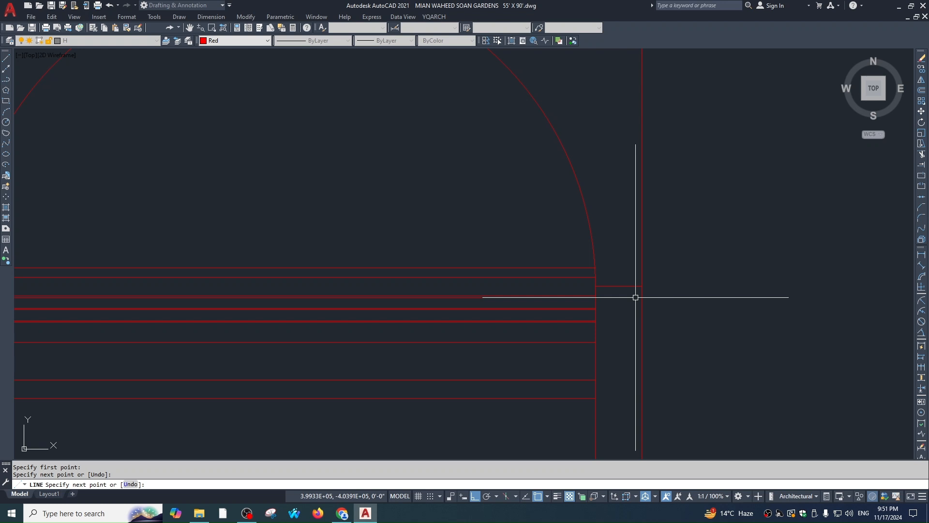
pyautogui.press('Return')
pyautogui.scroll(-2, 717, 294)
# Offset the arch's arc and a railing line by 1 to start the moulded outline
pyautogui.write('o')
pyautogui.press('Return')
pyautogui.write('1')
# Fillet the offset arc's end to the horizontal railing line
pyautogui.press('Return')
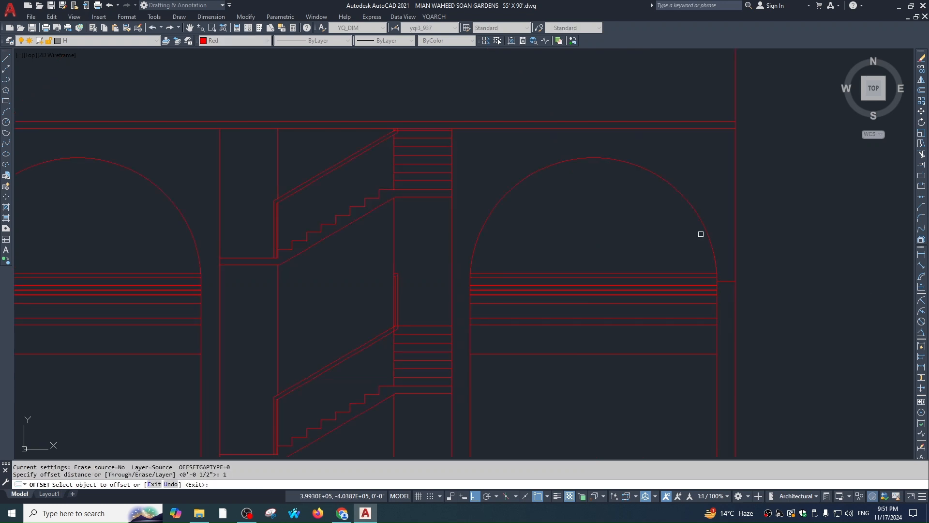
pyautogui.click(701, 234)
pyautogui.scroll(3, 700, 234)
pyautogui.click(711, 235)
pyautogui.click(749, 349)
pyautogui.click(750, 340)
pyautogui.click(749, 332)
pyautogui.press('Escape')
pyautogui.write('f')
pyautogui.press('Return')
pyautogui.scroll(4, 731, 332)
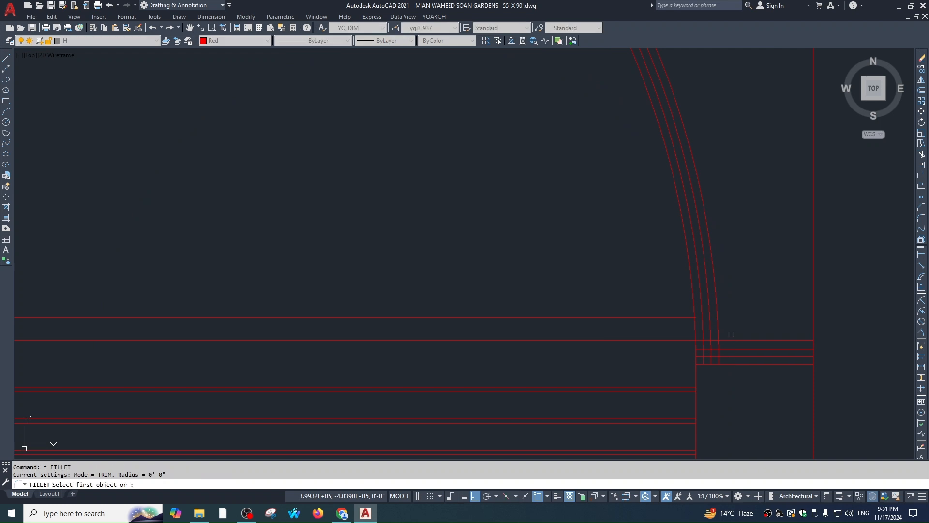
pyautogui.click(709, 345)
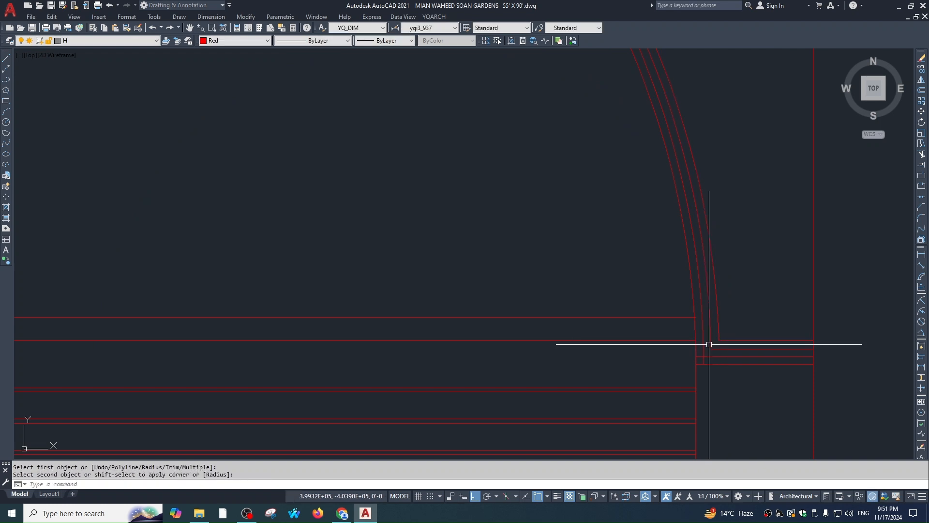
pyautogui.click(708, 357)
pyautogui.press('Escape')
pyautogui.scroll(-5, 693, 240)
# Mirror the four short ledge lines across the arch's vertical midline
pyautogui.click(725, 259)
pyautogui.click(712, 322)
pyautogui.scroll(-7, 646, 332)
pyautogui.write('mi')
pyautogui.press('space')
pyautogui.click(577, 317)
pyautogui.click(576, 387)
pyautogui.press('Return')
pyautogui.press('Escape')
# Fillet the outer and inner arc ends to their railing lines on the other side
pyautogui.write('f')
pyautogui.press('space')
pyautogui.scroll(6, 468, 311)
pyautogui.click(619, 346)
pyautogui.click(617, 349)
pyautogui.press('space')
pyautogui.click(634, 360)
pyautogui.click(625, 363)
pyautogui.press('Escape')
pyautogui.scroll(-2, 554, 233)
pyautogui.press('Escape')
pyautogui.scroll(2, 611, 320)
# Mirror the three arcs and four ledge lines onto the left arch, keeping the originals
pyautogui.click(545, 236)
pyautogui.click(515, 190)
pyautogui.scroll(-3, 593, 248)
pyautogui.scroll(3, 755, 267)
pyautogui.click(757, 256)
pyautogui.click(717, 377)
pyautogui.write('mi')
pyautogui.press('space')
pyautogui.scroll(-4, 724, 318)
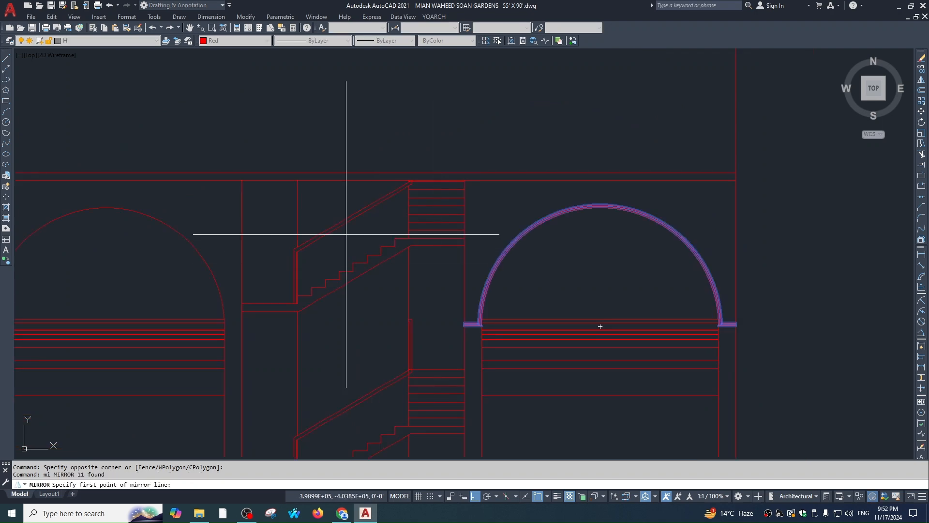
pyautogui.click(354, 181)
pyautogui.click(356, 256)
pyautogui.press('space')
pyautogui.moveTo(471, 261); pyautogui.dragTo(808, 218, button='middle')
pyautogui.scroll(1, 476, 251)
pyautogui.press('Escape')
pyautogui.press('Escape')
pyautogui.scroll(-4, 557, 242)
pyautogui.moveTo(613, 247); pyautogui.dragTo(622, 270, button='middle')
pyautogui.scroll(4, 364, 131)
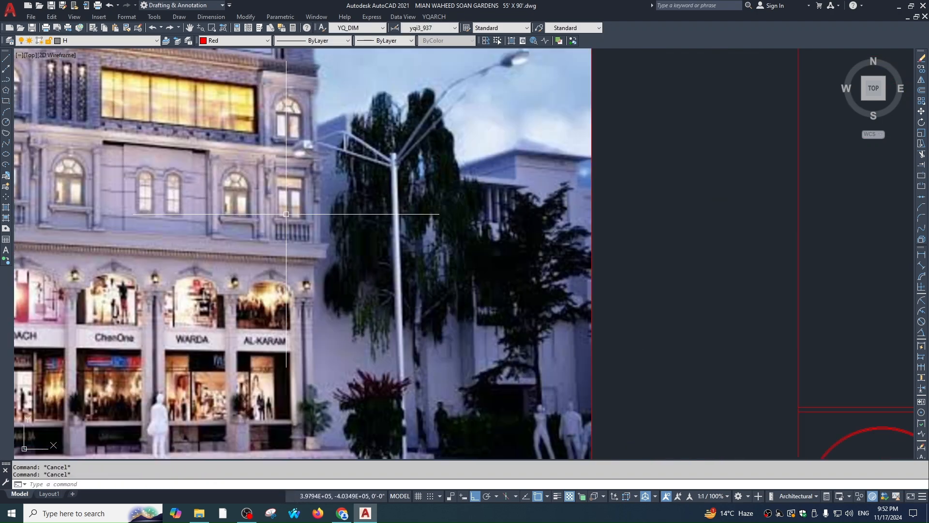
pyautogui.moveTo(286, 214); pyautogui.dragTo(502, 190, button='middle')
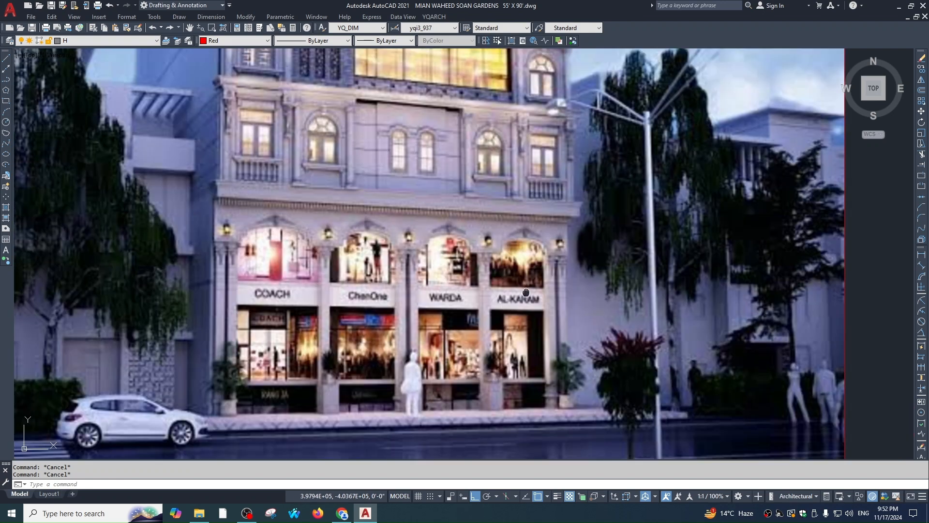
pyautogui.moveTo(527, 292); pyautogui.dragTo(515, 312, button='middle')
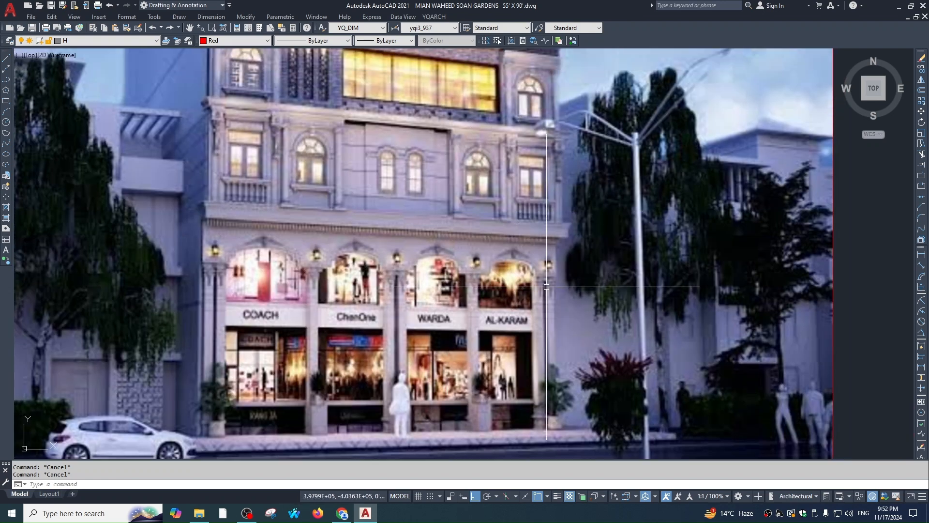
pyautogui.scroll(4, 498, 254)
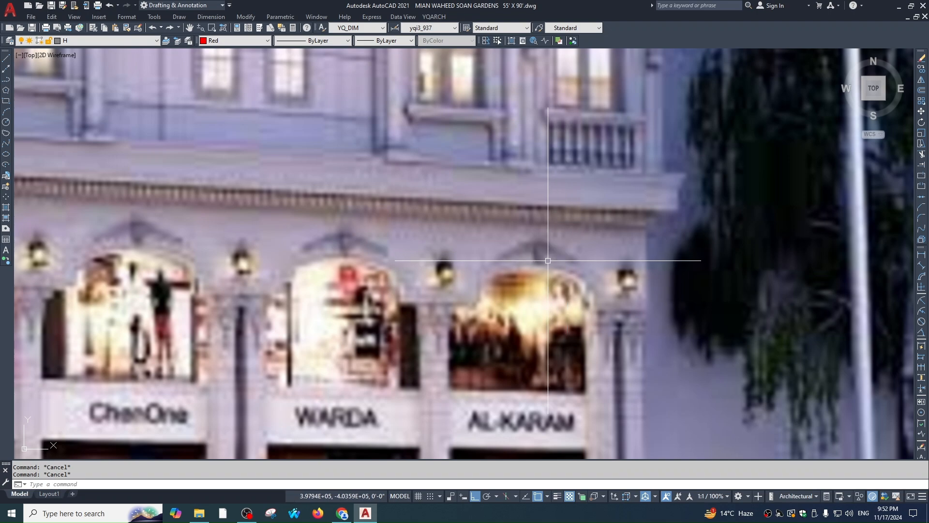
pyautogui.scroll(-2, 570, 284)
pyautogui.scroll(-3, 595, 304)
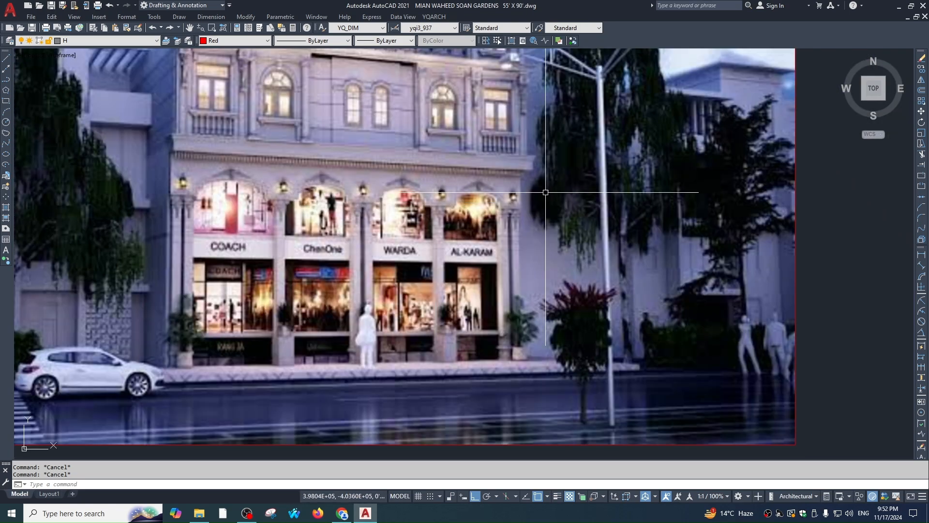
pyautogui.moveTo(436, 202); pyautogui.dragTo(285, 200, button='middle')
pyautogui.scroll(5, 676, 245)
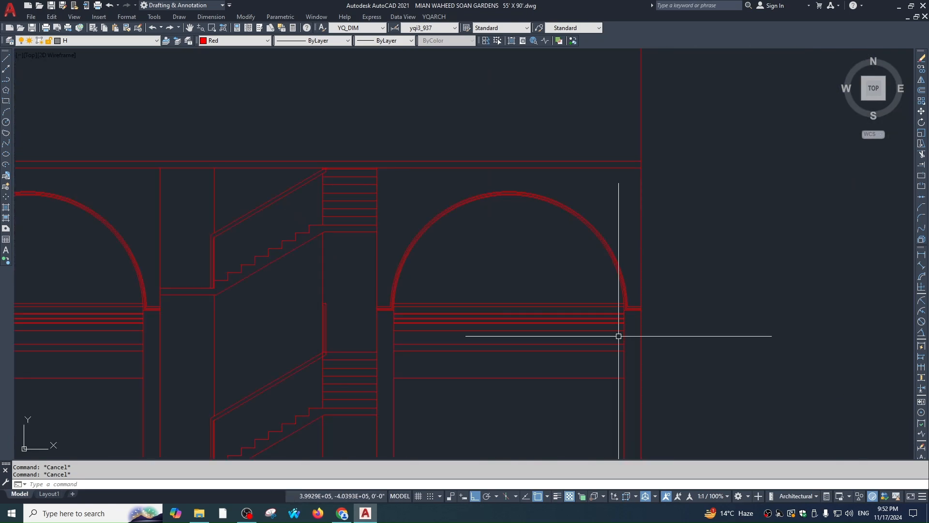
pyautogui.scroll(-5, 509, 263)
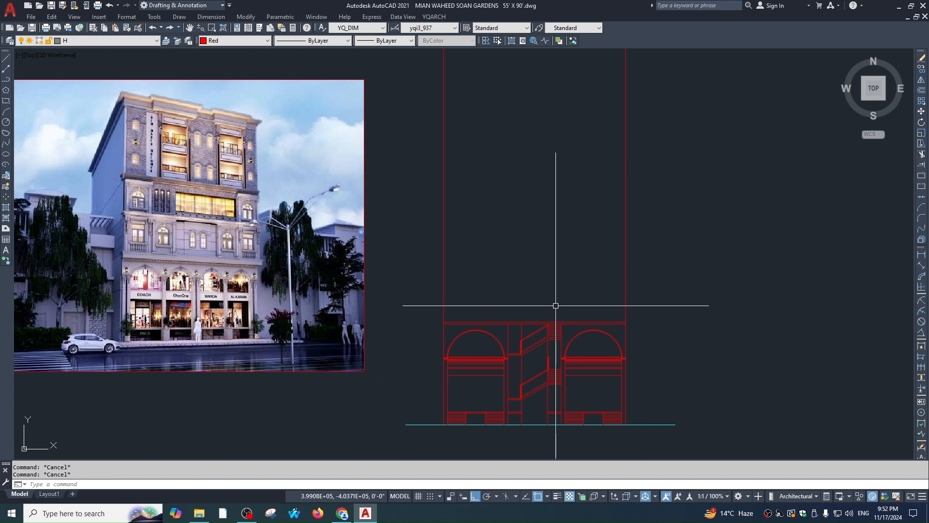
pyautogui.scroll(4, 171, 146)
pyautogui.scroll(-3, 368, 220)
pyautogui.scroll(3, 228, 135)
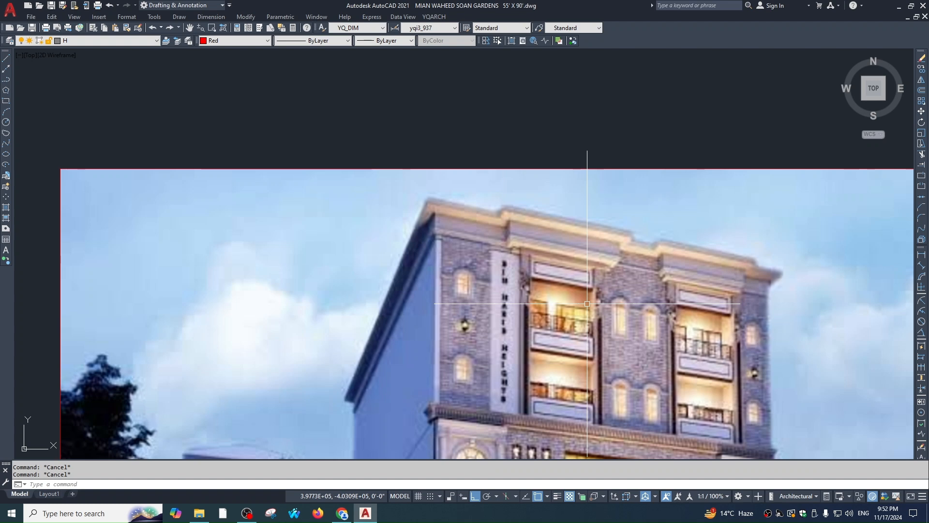
pyautogui.scroll(-10, 420, 276)
pyautogui.scroll(10, 420, 276)
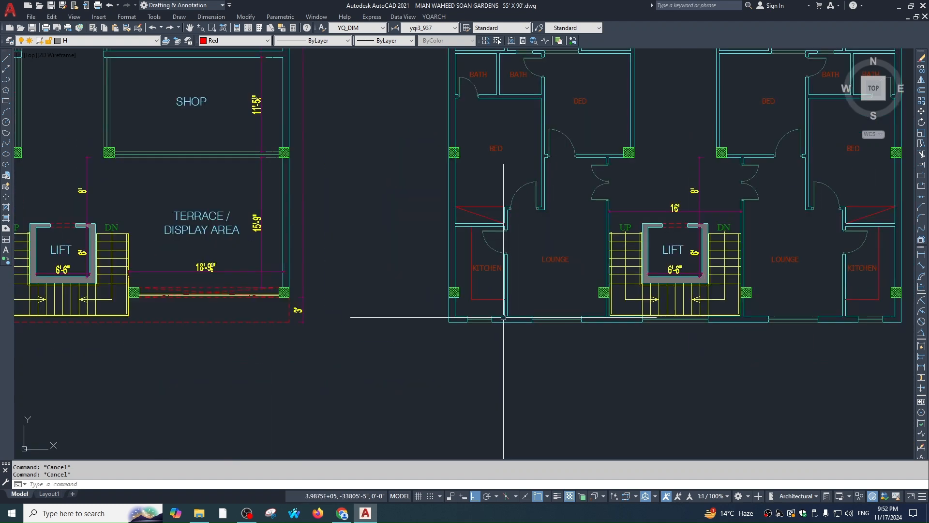
# Draw vertical XLINE guides through both kitchen window edges in the plan
pyautogui.write('xl')
pyautogui.press('Return')
pyautogui.write('v')
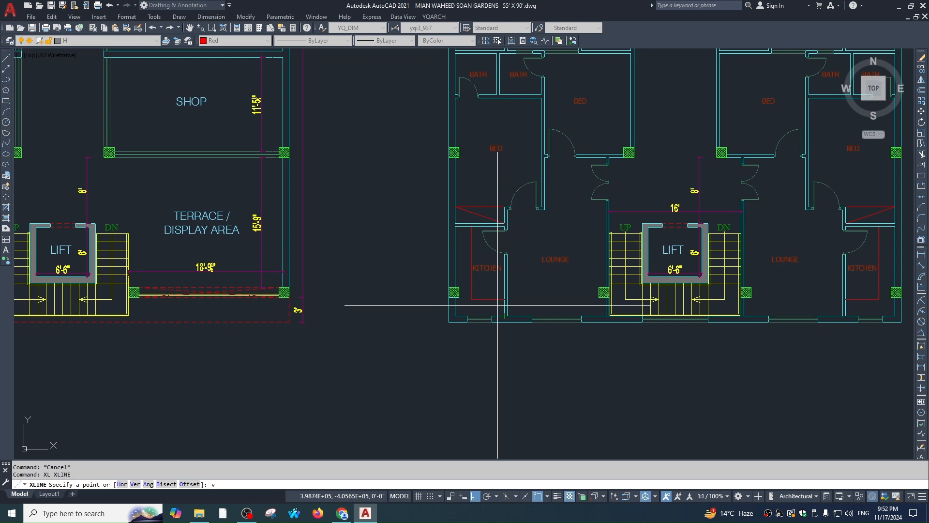
pyautogui.press('Return')
pyautogui.scroll(2, 499, 317)
pyautogui.click(449, 320)
pyautogui.click(488, 319)
pyautogui.scroll(-10, 658, 416)
pyautogui.scroll(4, 516, 173)
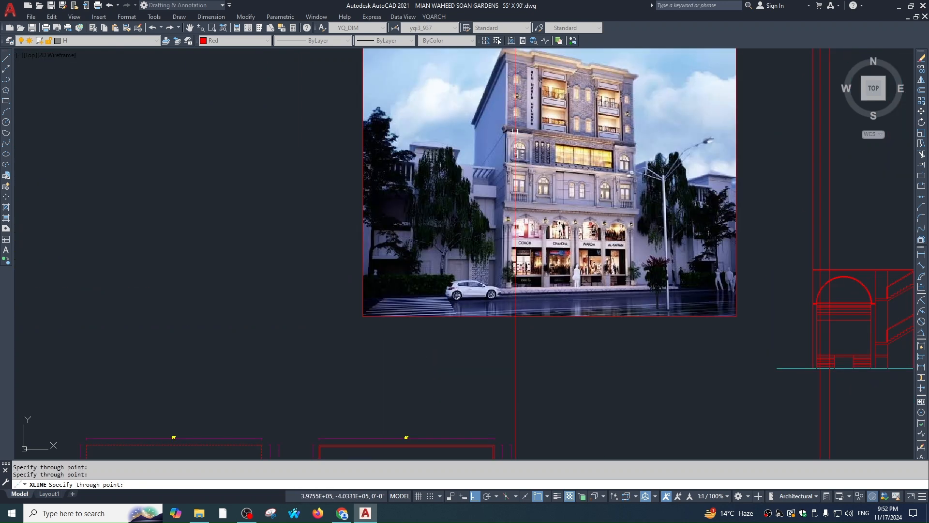
pyautogui.scroll(2, 515, 130)
pyautogui.press('Escape')
pyautogui.press('Escape')
pyautogui.scroll(-5, 558, 209)
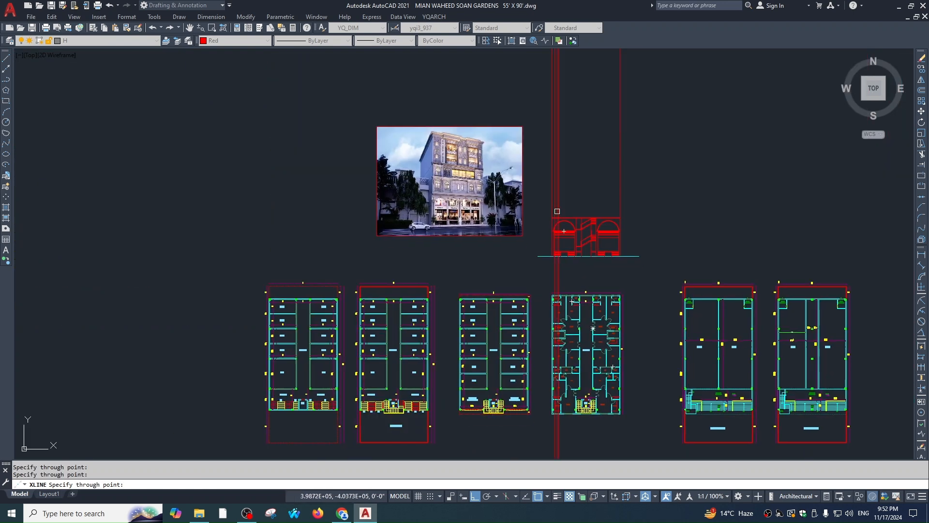
pyautogui.scroll(5, 574, 211)
pyautogui.press('Escape')
pyautogui.scroll(-3, 578, 271)
pyautogui.scroll(5, 572, 284)
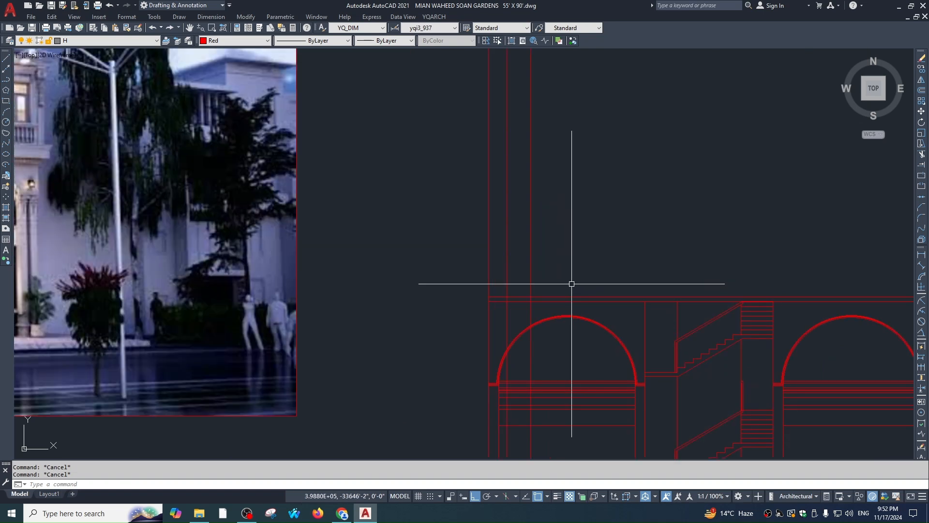
# Offset the top red elevation line 36 upward
pyautogui.write('o')
pyautogui.press('Return')
pyautogui.scroll(2, 571, 283)
pyautogui.scroll(-4, 570, 298)
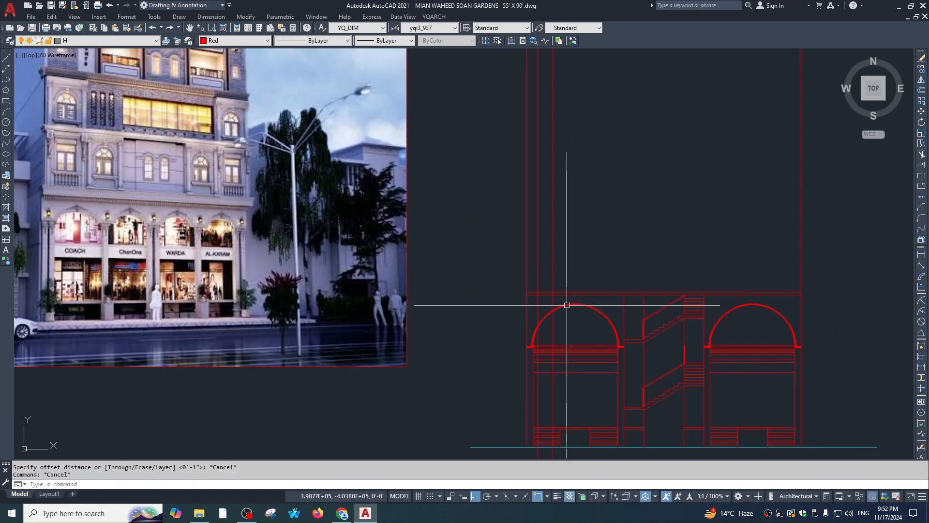
pyautogui.write('36')
pyautogui.press('Return')
pyautogui.click(570, 292)
pyautogui.click(566, 274)
pyautogui.press('Return')
# Offset the line a further 4' upward
pyautogui.scroll(3, 561, 269)
pyautogui.press('Return')
pyautogui.moveTo(555, 269); pyautogui.dragTo(555, 316, button='middle')
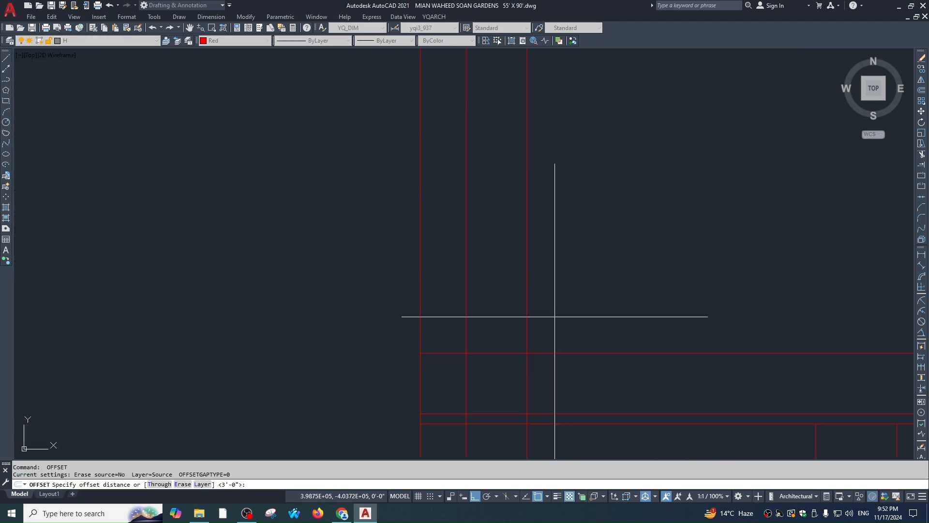
pyautogui.write("4'")
pyautogui.press('Return')
pyautogui.click(548, 353)
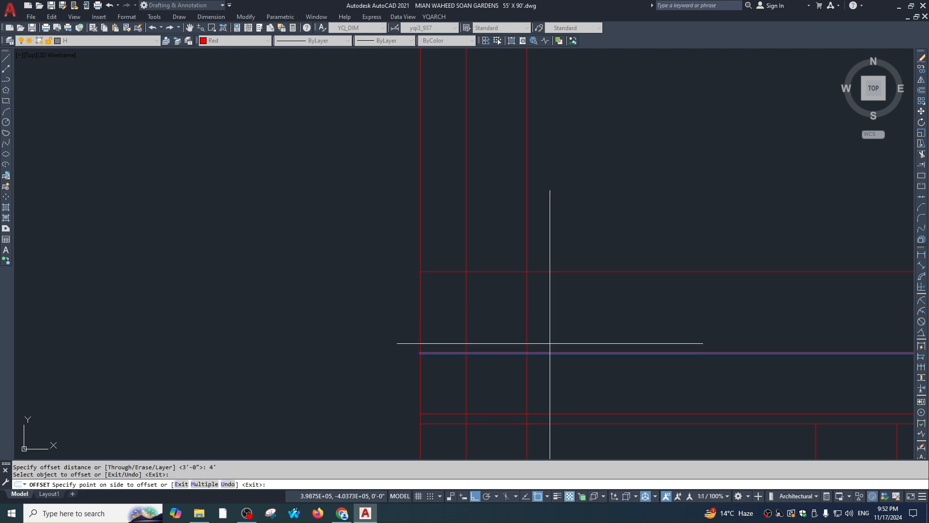
pyautogui.click(544, 311)
pyautogui.press('Escape')
pyautogui.press('Escape')
pyautogui.scroll(-1, 570, 335)
pyautogui.moveTo(569, 335); pyautogui.dragTo(550, 300, button='middle')
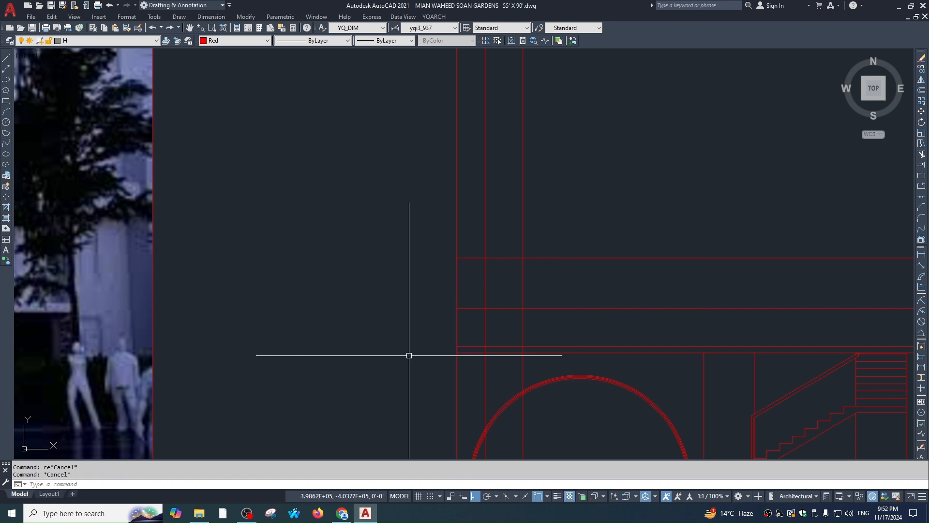
pyautogui.write('ade')
pyautogui.press('BackSpace')
pyautogui.press('BackSpace')
pyautogui.press('BackSpace')
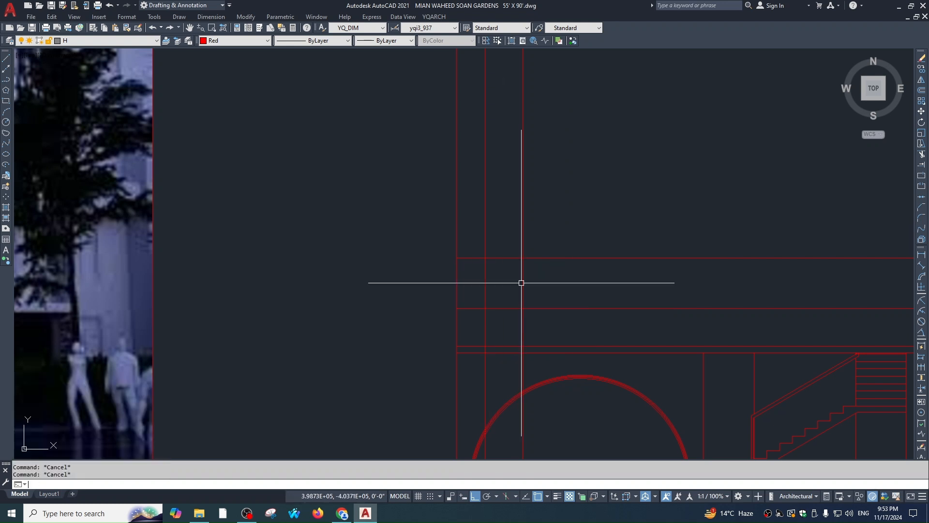
# Insert a YQArch two-sash sliding window drawn by two corners between the guides
pyautogui.write('wde')
pyautogui.press('Return')
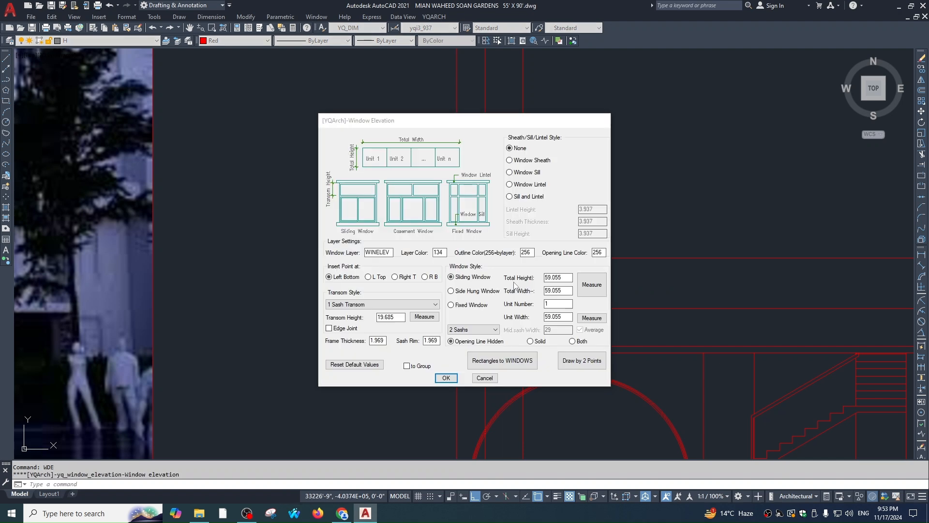
pyautogui.click(586, 364)
pyautogui.click(523, 258)
pyautogui.click(486, 302)
# Stretch the window's upper parts up to the red top line
pyautogui.scroll(5, 493, 283)
pyautogui.write('s')
pyautogui.press('Return')
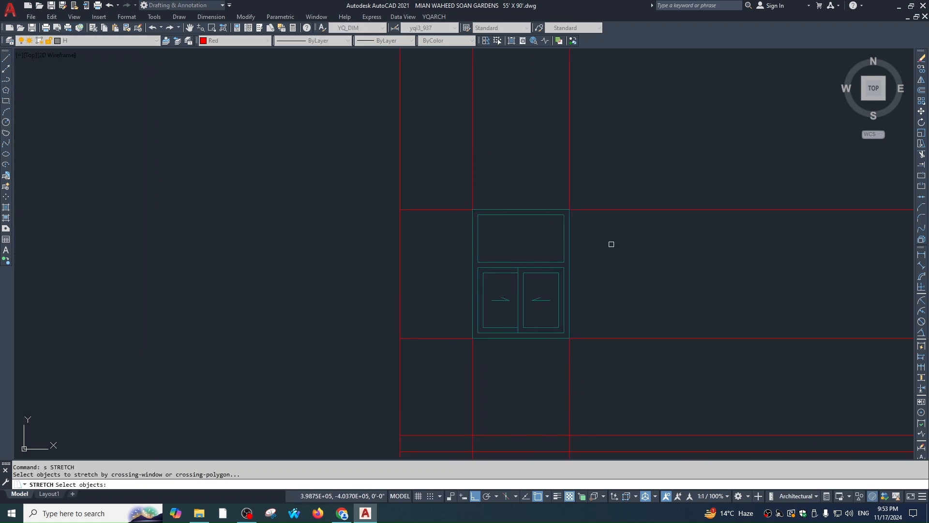
pyautogui.click(612, 244)
pyautogui.click(469, 282)
pyautogui.press('Return')
pyautogui.click(564, 268)
pyautogui.scroll(1, 567, 209)
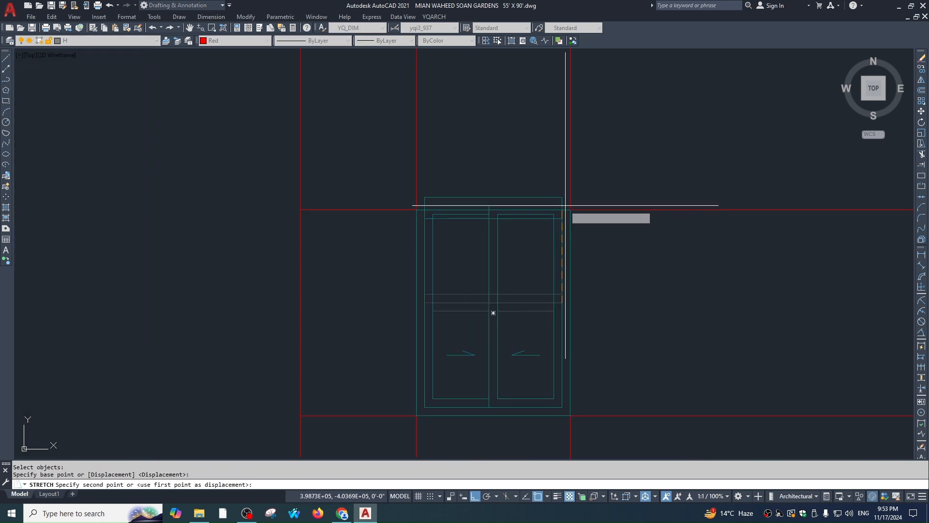
pyautogui.click(562, 210)
pyautogui.press('Escape')
# Undo the last change made to the window
pyautogui.click(551, 206)
pyautogui.write('e')
pyautogui.press('Return')
pyautogui.press('Escape')
pyautogui.press('Escape')
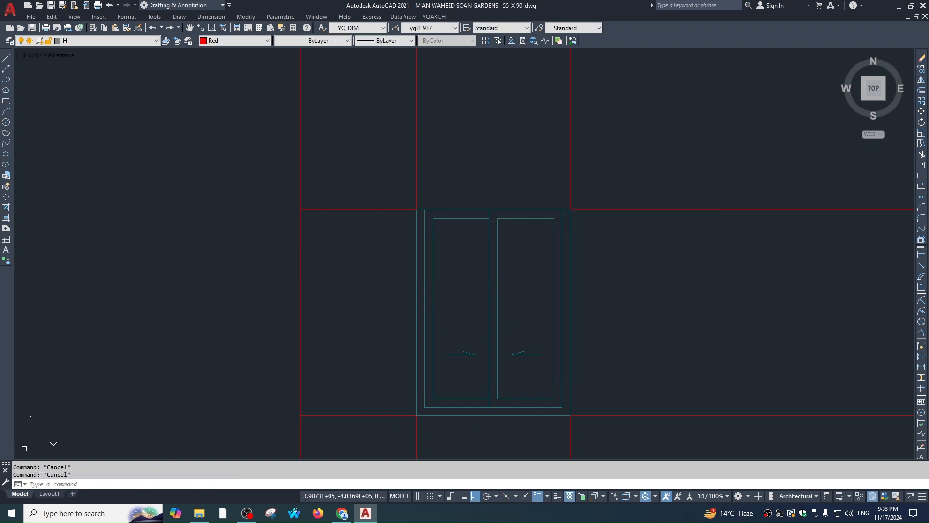
pyautogui.write('u')
pyautogui.press('Return')
# Stretch the window's middle edges up to the top line, flattening the transom
pyautogui.press('Return')
pyautogui.press('Escape')
pyautogui.write('s')
pyautogui.press('Return')
pyautogui.scroll(2, 583, 250)
pyautogui.click(604, 250)
pyautogui.click(403, 292)
# Erase the flattened transom rectangle from the window
pyautogui.press('Return')
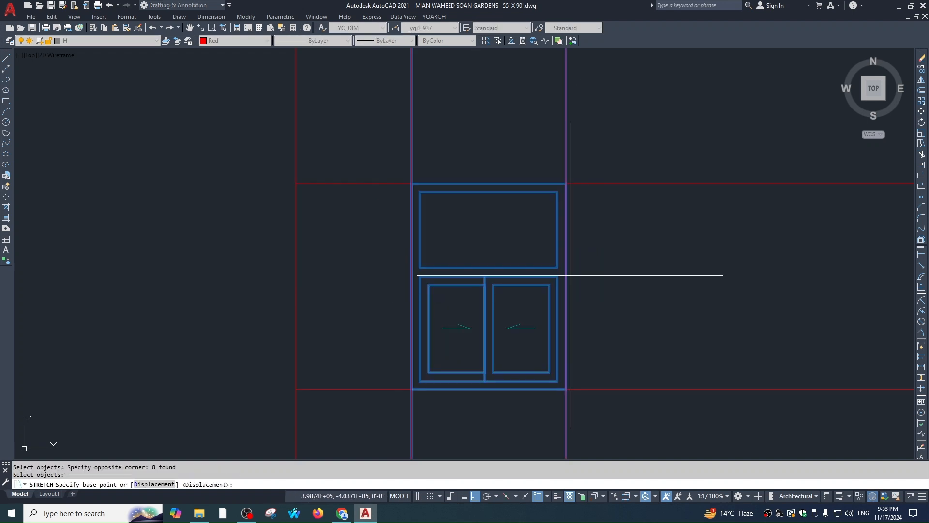
pyautogui.click(557, 268)
pyautogui.click(558, 184)
pyautogui.press('Escape')
pyautogui.press('Escape')
pyautogui.click(557, 188)
pyautogui.write('e')
pyautogui.press('Return')
pyautogui.press('Escape')
pyautogui.press('Escape')
pyautogui.scroll(-1, 569, 291)
pyautogui.moveTo(569, 290)
pyautogui.mouseDown(button='middle')
pyautogui.moveTo(513, 254)
pyautogui.moveTo(516, 290)
pyautogui.mouseUp(button='middle')
pyautogui.scroll(-1, 522, 267)
pyautogui.scroll(1, 475, 276)
pyautogui.scroll(-4, 469, 271)
pyautogui.scroll(3, 425, 261)
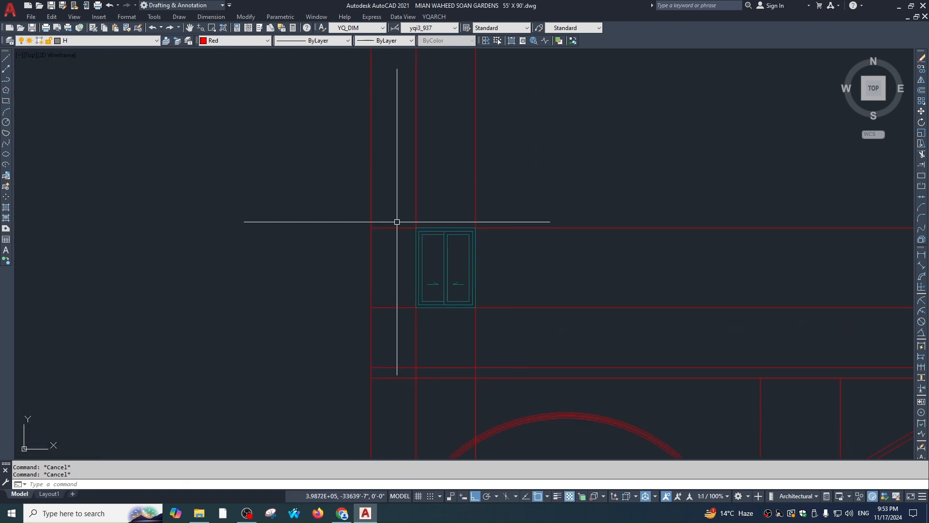
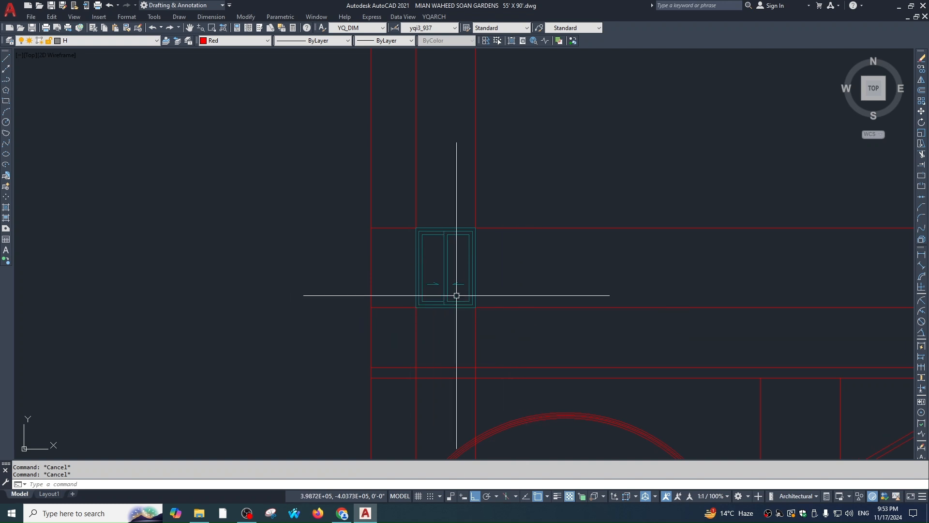
# Crossing-select the red XLINEs framing the elevation window and erase them
pyautogui.scroll(-2, 483, 253)
pyautogui.moveTo(484, 252); pyautogui.dragTo(472, 221, button='middle')
pyautogui.scroll(-2, 537, 256)
pyautogui.moveTo(611, 282); pyautogui.dragTo(443, 263, button='middle')
pyautogui.scroll(2, 414, 249)
pyautogui.click(471, 254)
pyautogui.click(387, 269)
pyautogui.write('e')
pyautogui.click(524, 153)
pyautogui.click(501, 243)
pyautogui.write('e')
pyautogui.press('Escape')
# Pan and zoom down to the lift and lounge floor plans
pyautogui.scroll(-3, 491, 188)
pyautogui.press('Escape')
pyautogui.press('Escape')
pyautogui.moveTo(509, 209); pyautogui.dragTo(505, 236, button='middle')
pyautogui.scroll(-1, 504, 235)
pyautogui.moveTo(553, 438); pyautogui.dragTo(526, 193, button='middle')
pyautogui.moveTo(532, 411); pyautogui.dragTo(529, 320, button='middle')
pyautogui.scroll(3, 529, 320)
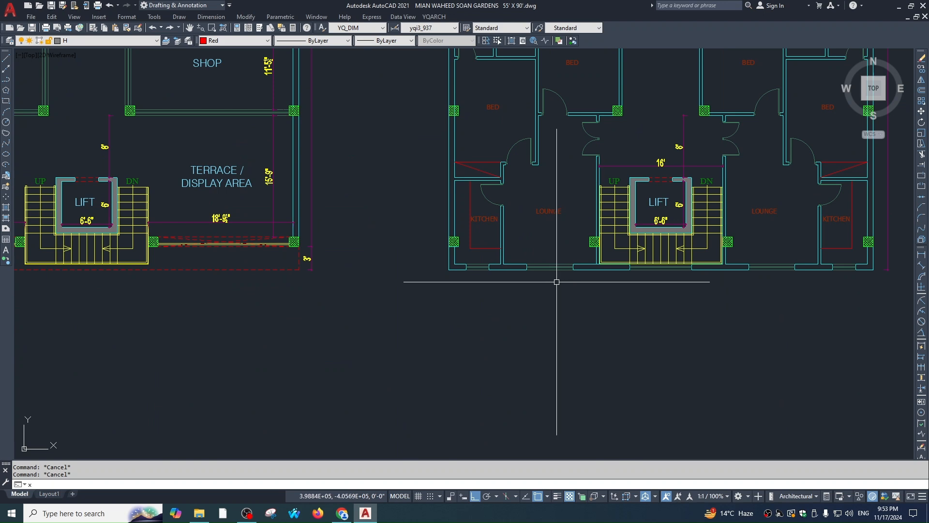
# Place vertical XLINEs at the lounge window and check the reference render
pyautogui.write('xl v')
pyautogui.scroll(2, 579, 277)
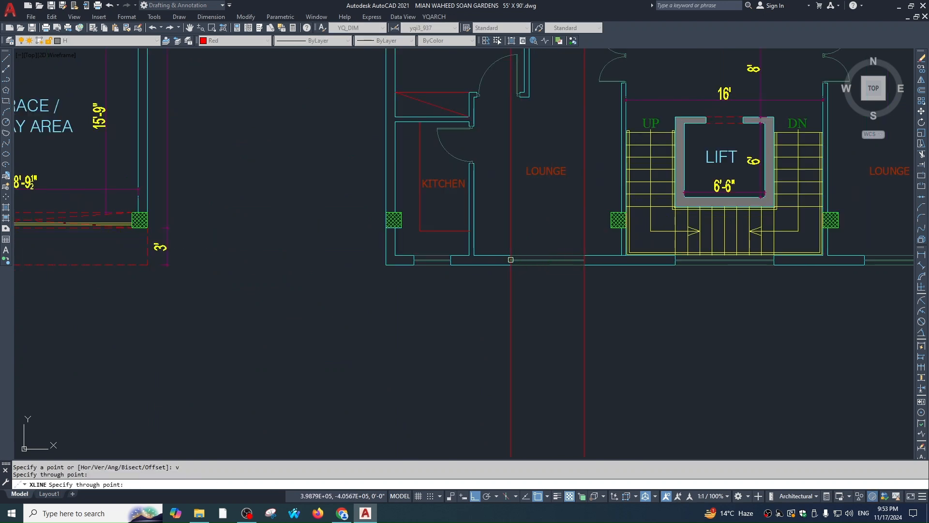
pyautogui.click(511, 260)
pyautogui.press('Escape')
pyautogui.scroll(-4, 573, 328)
pyautogui.moveTo(551, 90); pyautogui.dragTo(555, 207, button='middle')
pyautogui.moveTo(452, 173); pyautogui.dragTo(492, 284, button='middle')
pyautogui.scroll(2, 422, 146)
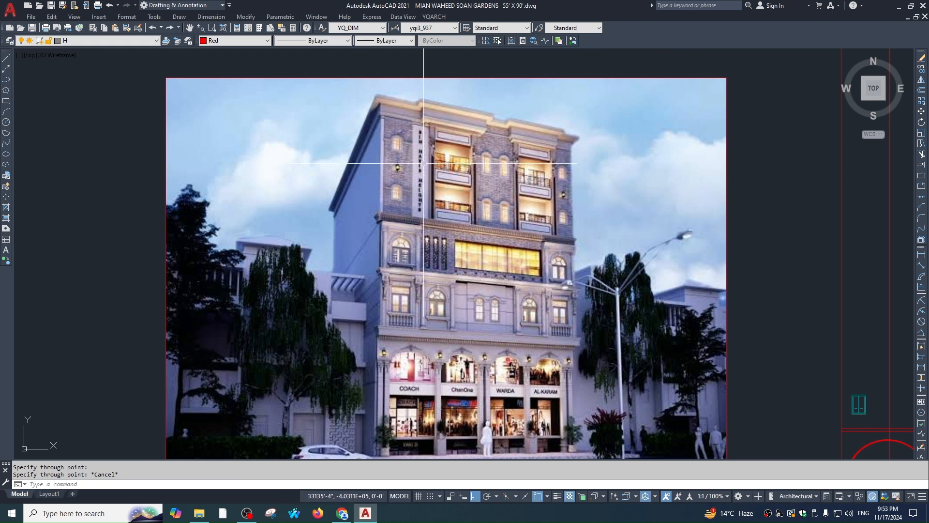
pyautogui.scroll(-8, 452, 178)
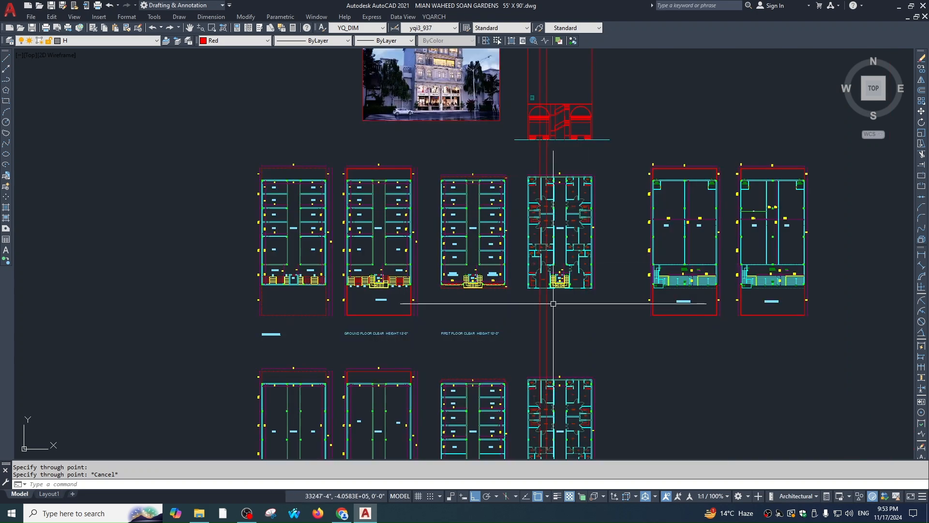
pyautogui.scroll(6, 549, 291)
# Draw a new red line across the lounge wall opening
pyautogui.press('Escape')
pyautogui.click(599, 310)
pyautogui.click(499, 348)
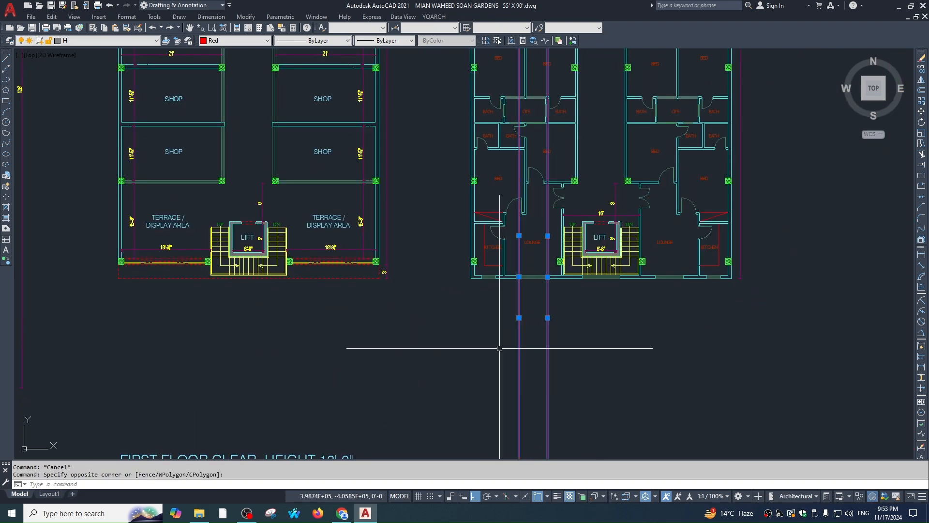
pyautogui.press('Escape')
pyautogui.scroll(6, 557, 264)
pyautogui.write('l')
pyautogui.press('Return')
pyautogui.click(416, 275)
pyautogui.press('Return')
# Fillet the vertical wall line at the lounge corner
pyautogui.write('o')
pyautogui.press('Return')
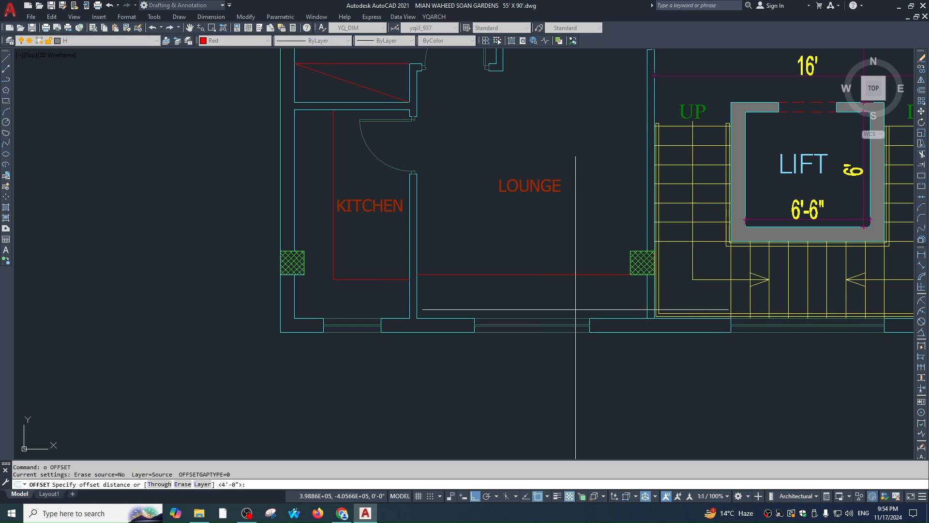
pyautogui.press('Escape')
pyautogui.moveTo(627, 327); pyautogui.dragTo(624, 288, button='middle')
pyautogui.press('Escape')
pyautogui.scroll(1, 585, 275)
pyautogui.scroll(-1, 597, 304)
pyautogui.press('Return')
pyautogui.click(419, 317)
pyautogui.press('Escape')
# Move the lounge window's three objects up, in line with the wall
pyautogui.click(476, 309)
pyautogui.click(632, 338)
pyautogui.write(',')
pyautogui.press('Return')
pyautogui.write('m')
pyautogui.press('Return')
pyautogui.click(598, 312)
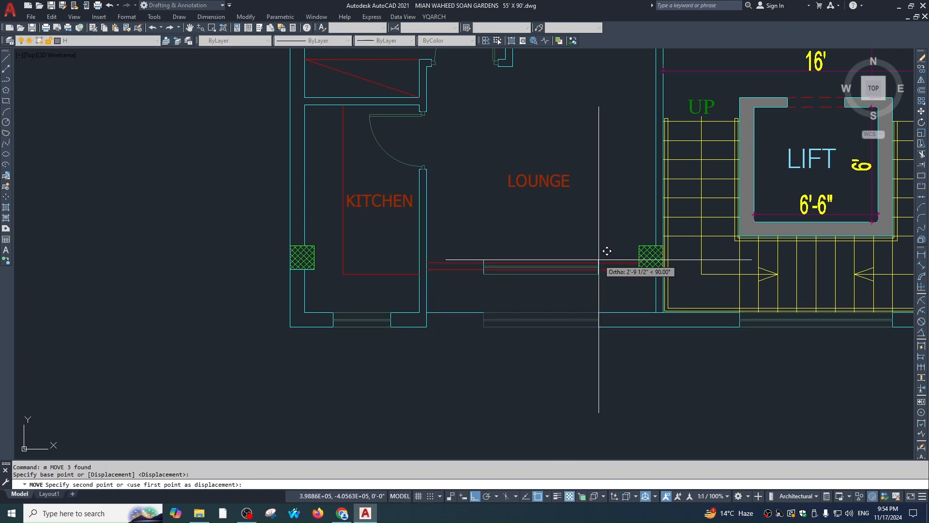
pyautogui.click(599, 261)
pyautogui.scroll(2, 589, 276)
# Try trimming the window lines, then cancel the trim
pyautogui.write('tr')
pyautogui.press('Return')
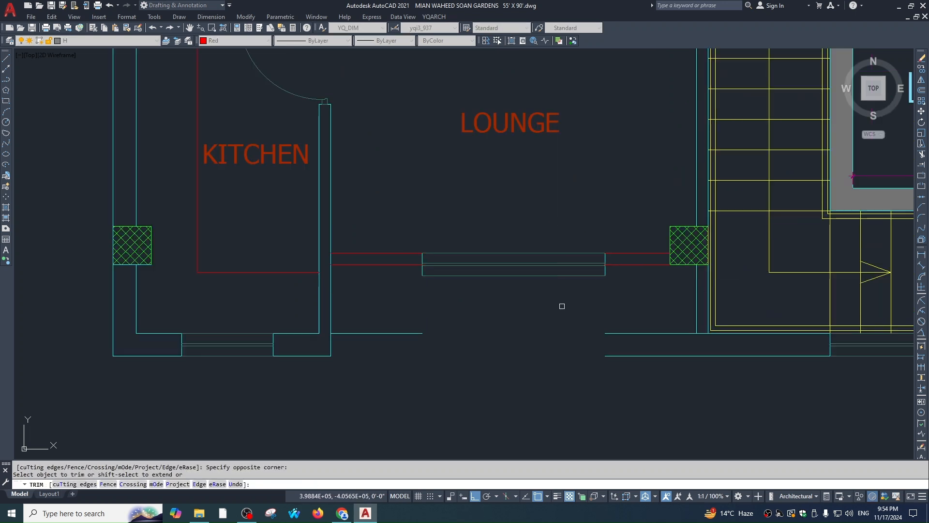
pyautogui.scroll(3, 614, 263)
pyautogui.scroll(-3, 592, 294)
pyautogui.click(369, 299)
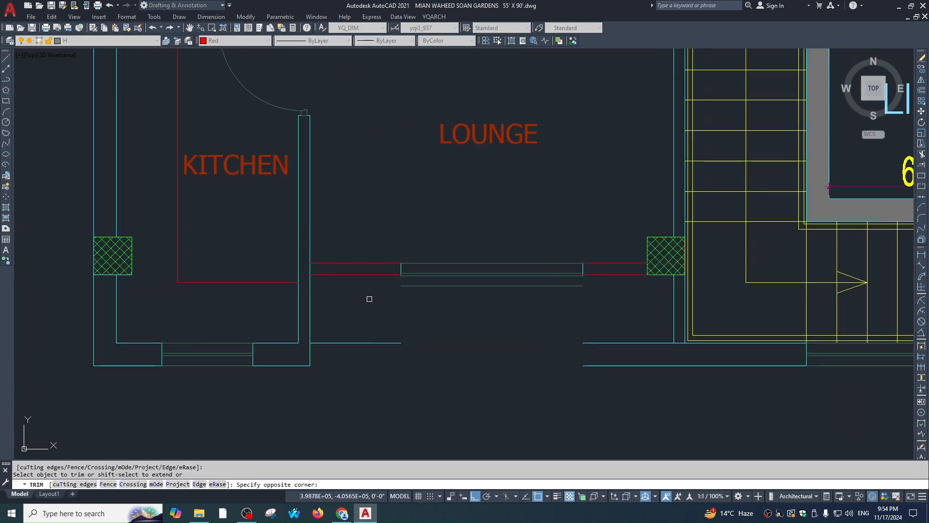
pyautogui.press('Escape')
pyautogui.scroll(1, 453, 274)
pyautogui.press('Escape')
# Explode the lounge window into separate lines
pyautogui.click(520, 287)
pyautogui.click(514, 302)
pyautogui.write('x')
pyautogui.press('Return')
pyautogui.press('Escape')
pyautogui.click(573, 315)
pyautogui.click(563, 266)
pyautogui.press('Escape')
pyautogui.click(599, 234)
pyautogui.click(589, 327)
pyautogui.write('x e')
pyautogui.press('space')
pyautogui.press('Escape')
# Erase the old lounge window lines
pyautogui.click(602, 323)
pyautogui.click(578, 220)
pyautogui.write('e')
pyautogui.press('Escape')
# Match the boxed lines to the cyan wall line's properties
pyautogui.write('ma')
pyautogui.click(661, 269)
pyautogui.click(689, 240)
pyautogui.click(337, 320)
pyautogui.press('Escape')
# Fillet the remaining wall end to close the corner
pyautogui.write('f')
pyautogui.press('space')
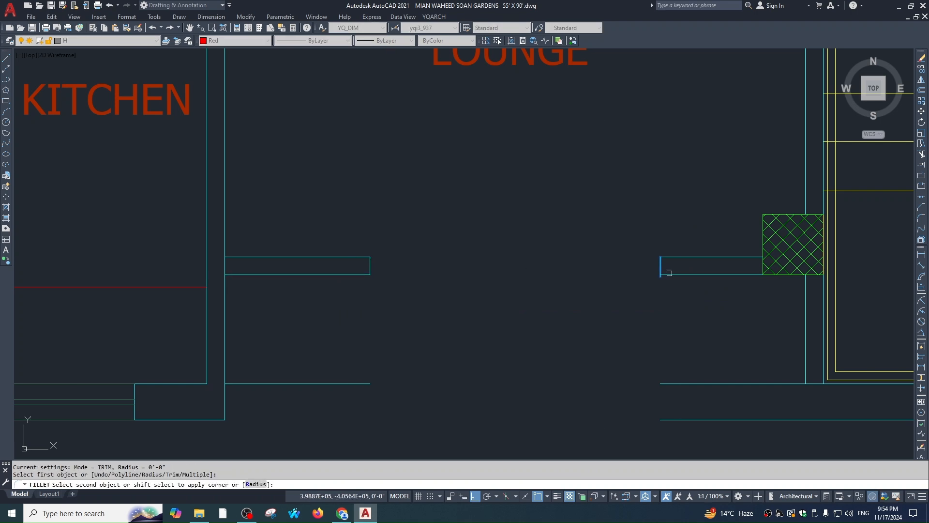
pyautogui.click(669, 273)
pyautogui.press('Escape')
# Zoom out to show the reference render above the plans
pyautogui.scroll(-6, 770, 203)
pyautogui.moveTo(755, 177); pyautogui.dragTo(517, 257, button='middle')
pyautogui.scroll(-1, 517, 257)
pyautogui.moveTo(443, 112); pyautogui.dragTo(494, 226, button='middle')
# Check the reference render, then start a fillet on the lounge's vertical wall line and cancel it
pyautogui.moveTo(432, 66); pyautogui.dragTo(436, 163, button='middle')
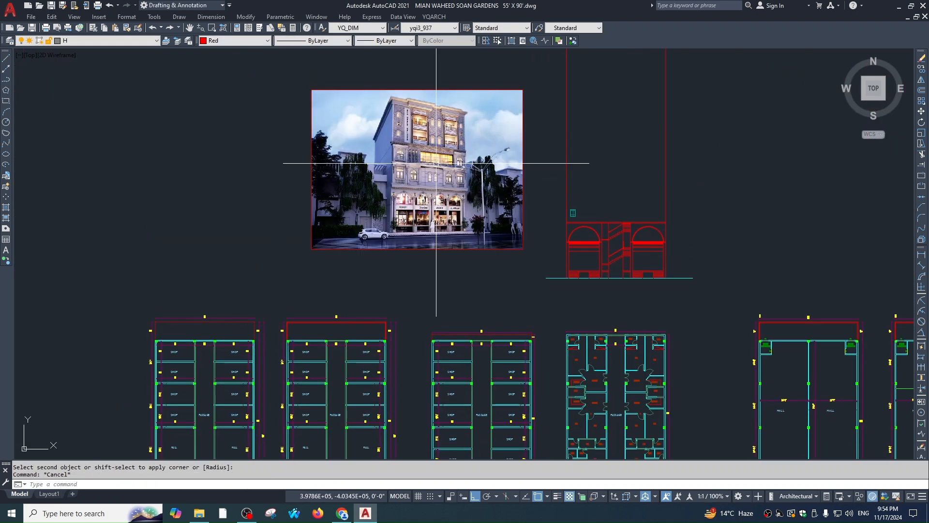
pyautogui.scroll(4, 436, 163)
pyautogui.scroll(4, 398, 85)
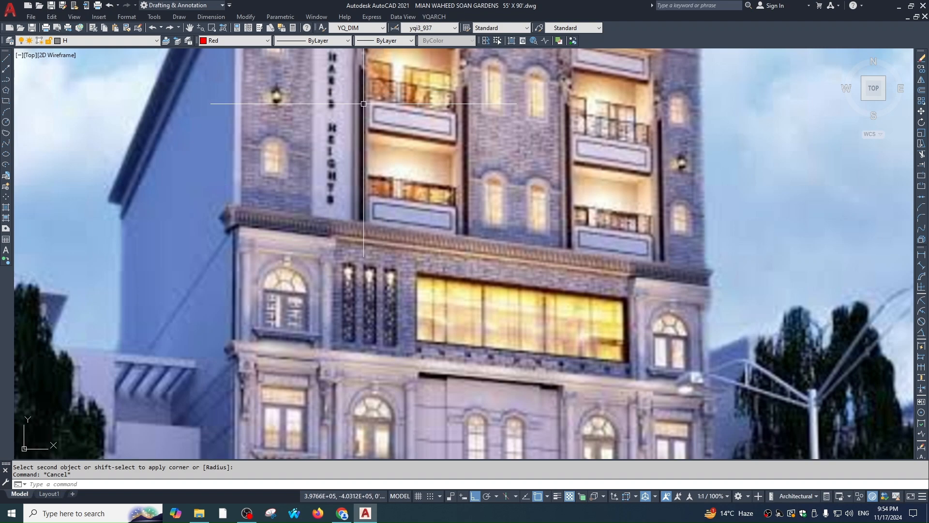
pyautogui.scroll(-6, 452, 131)
pyautogui.scroll(-2, 504, 214)
pyautogui.moveTo(693, 393); pyautogui.dragTo(588, 137, button='middle')
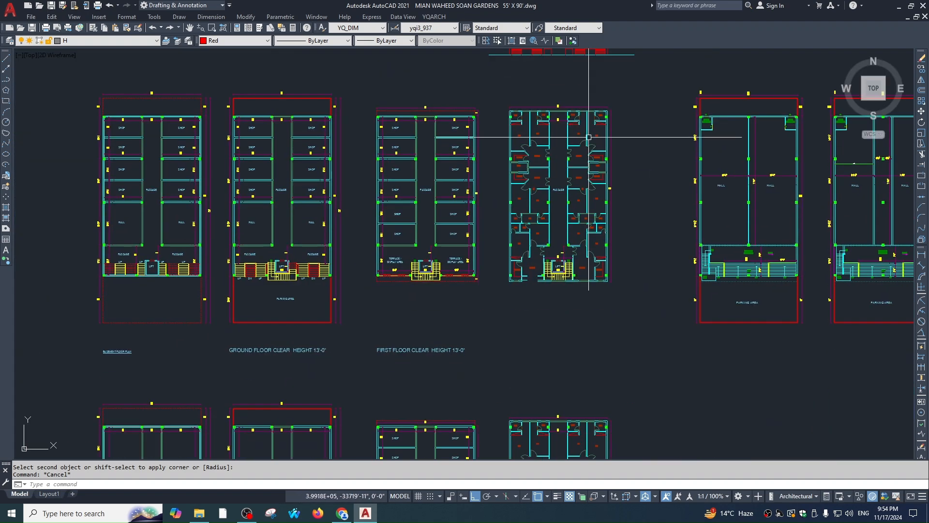
pyautogui.scroll(8, 546, 297)
pyautogui.write('f')
pyautogui.press('Return')
pyautogui.scroll(3, 622, 266)
pyautogui.click(632, 266)
pyautogui.press('Escape')
pyautogui.press('Escape')
pyautogui.scroll(-4, 488, 274)
# Draw a line along the lounge front wall between the two wall corners
pyautogui.write('l')
pyautogui.press('Return')
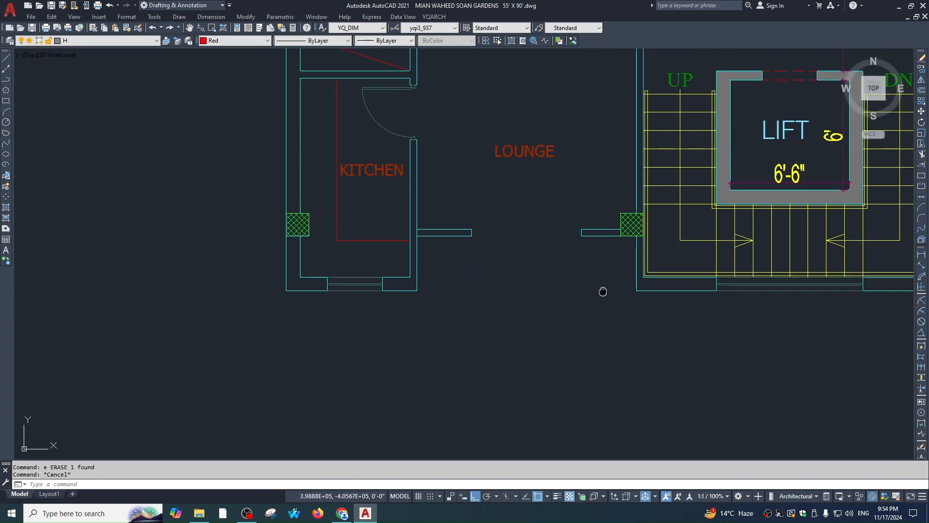
pyautogui.moveTo(602, 291); pyautogui.dragTo(597, 323, button='middle')
pyautogui.click(632, 322)
pyautogui.click(413, 322)
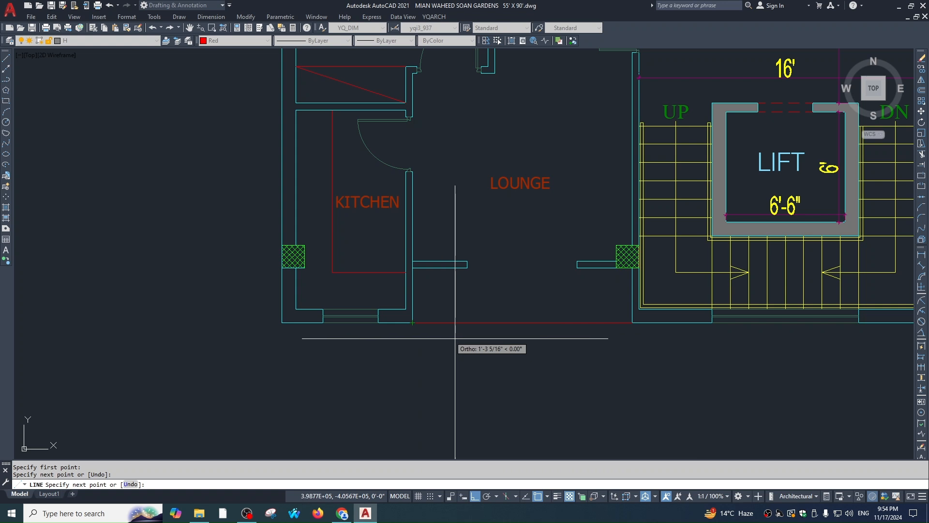
pyautogui.press('Escape')
# Offset the red front line 4.5 upward
pyautogui.write('op')
pyautogui.press('Return')
pyautogui.press('Escape')
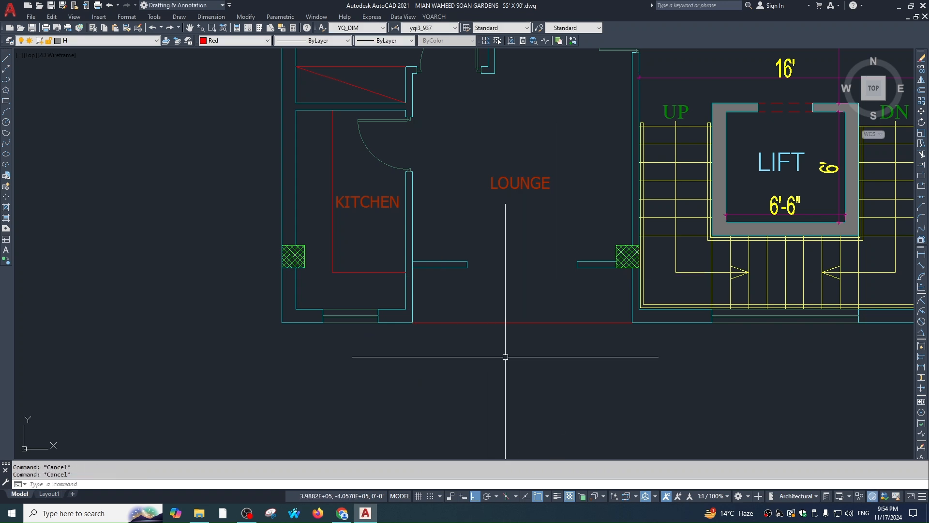
pyautogui.write('o')
pyautogui.press('Return')
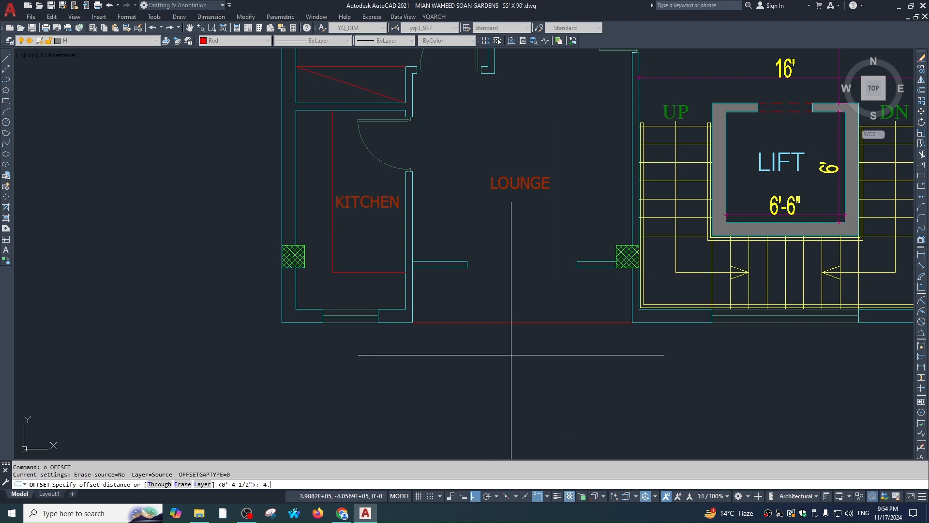
pyautogui.write('4.5')
pyautogui.press('Return')
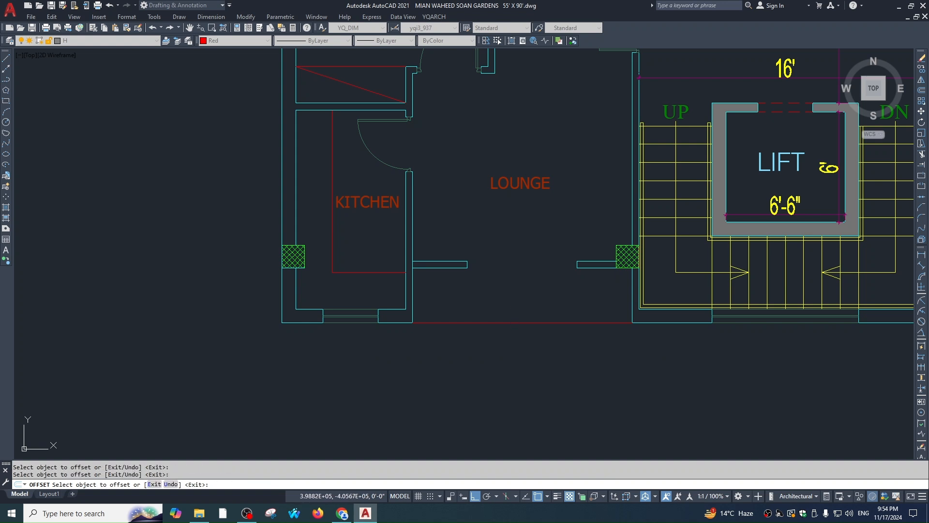
pyautogui.click(515, 324)
pyautogui.click(519, 298)
pyautogui.press('Escape')
# Draw a 0.5-scale multiline window between the left and right wall stubs
pyautogui.write('m')
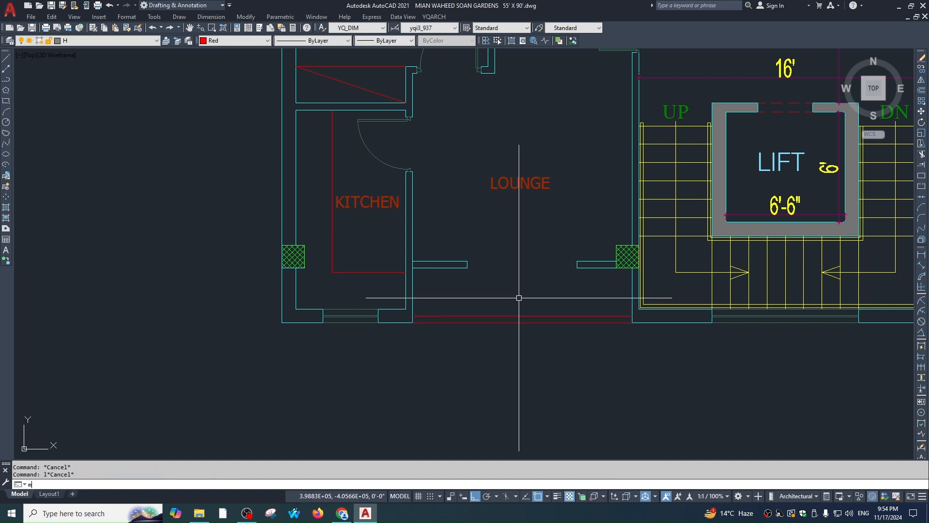
pyautogui.write('l')
pyautogui.press('Return')
pyautogui.write('s')
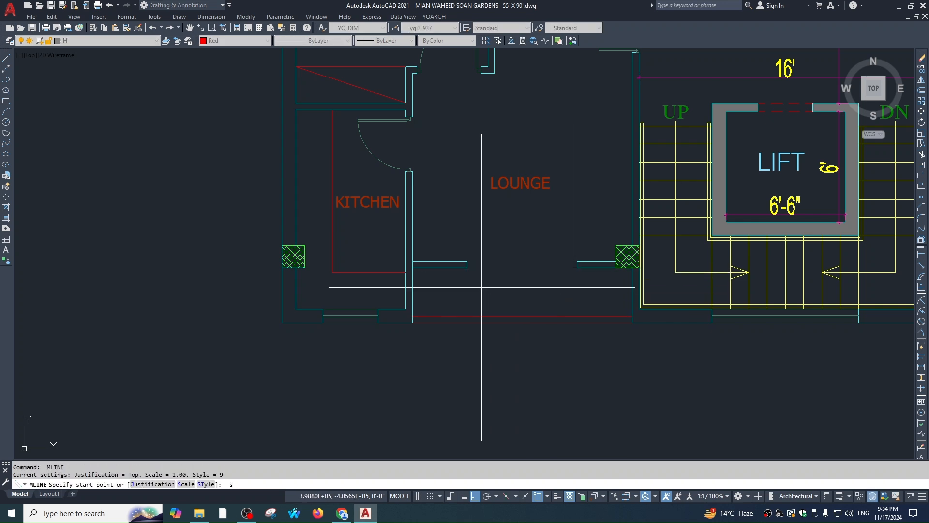
pyautogui.press('Return')
pyautogui.click(468, 262)
pyautogui.click(577, 262)
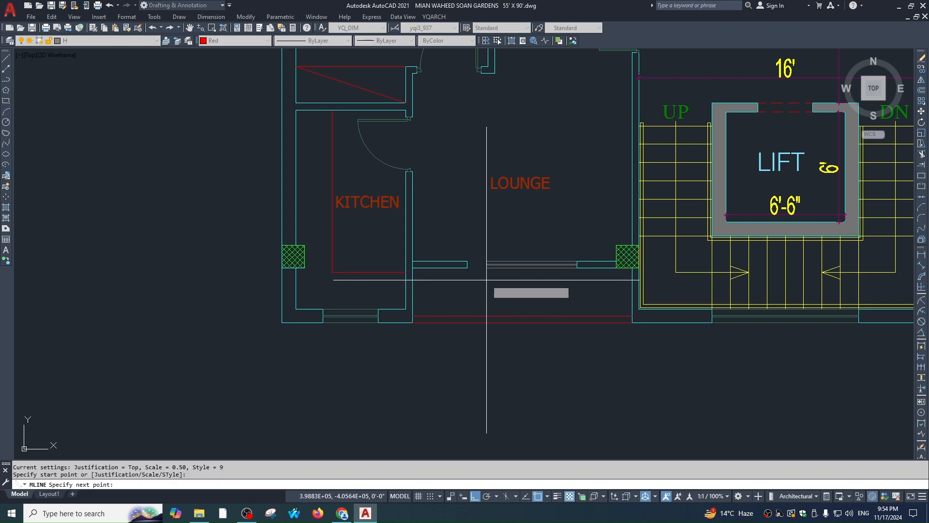
pyautogui.press('Escape')
# Match the new lounge window's properties to the kitchen window
pyautogui.write('ma')
pyautogui.press('Return')
pyautogui.click(362, 316)
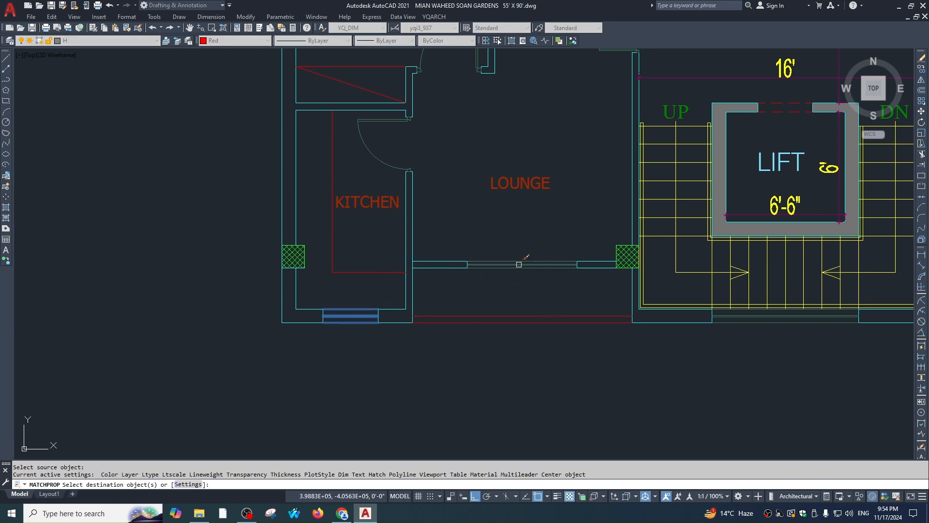
pyautogui.click(487, 265)
pyautogui.press('Escape')
pyautogui.press('Escape')
pyautogui.scroll(-2, 399, 247)
# Fillet two wall lines into a clean corner beside the new window
pyautogui.press('Escape')
pyautogui.scroll(4, 510, 278)
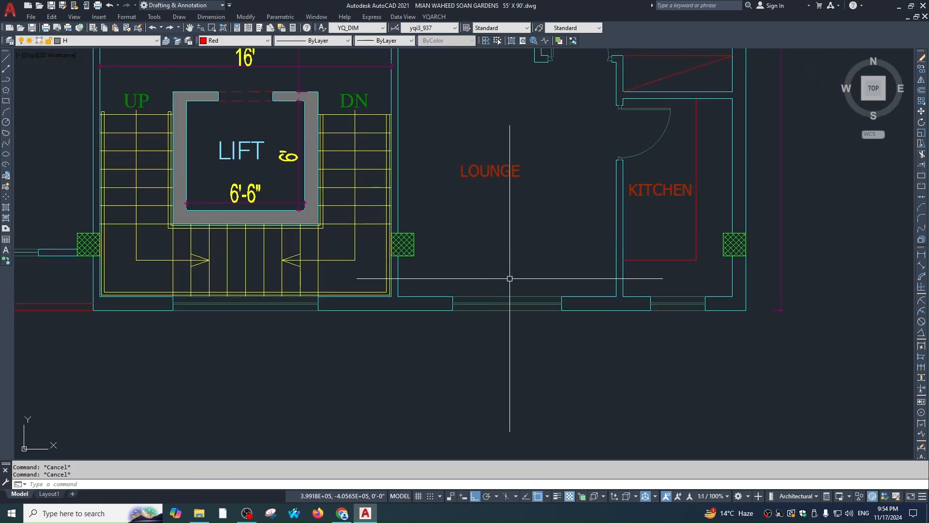
pyautogui.scroll(-4, 678, 255)
pyautogui.scroll(4, 672, 270)
pyautogui.write('f')
pyautogui.press('Return')
pyautogui.click(589, 275)
pyautogui.click(581, 294)
pyautogui.press('Escape')
pyautogui.click(714, 258)
pyautogui.press('Escape')
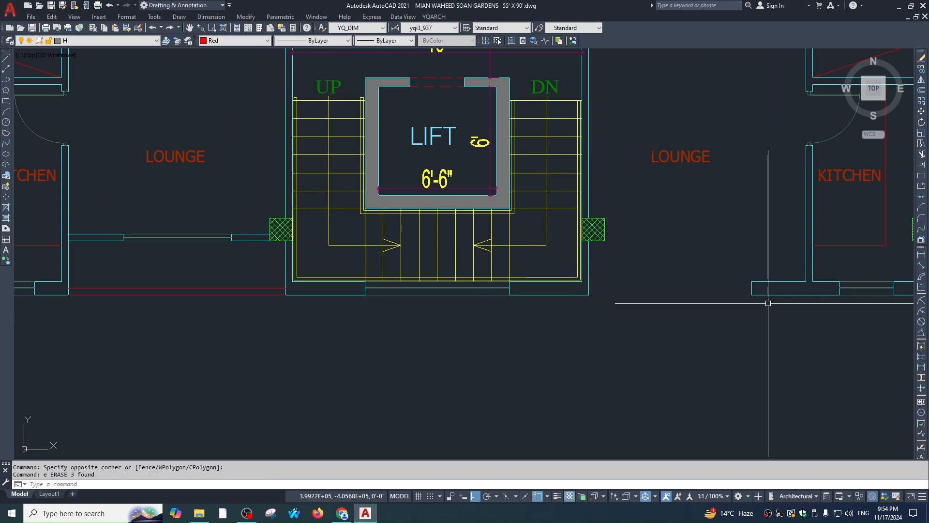
# Fillet the kitchen wall corner and erase the two leftover lines
pyautogui.moveTo(804, 271); pyautogui.dragTo(564, 281, button='middle')
pyautogui.write('f')
pyautogui.press('Return')
pyautogui.click(575, 304)
pyautogui.click(566, 282)
pyautogui.click(547, 277)
pyautogui.click(494, 314)
pyautogui.write('e')
pyautogui.press('Return')
# Mirror a copy of the lounge window across to the right lounge, keeping the original
pyautogui.scroll(-2, 494, 313)
pyautogui.moveTo(251, 305); pyautogui.dragTo(495, 305, button='middle')
pyautogui.scroll(4, 581, 286)
pyautogui.click(494, 266)
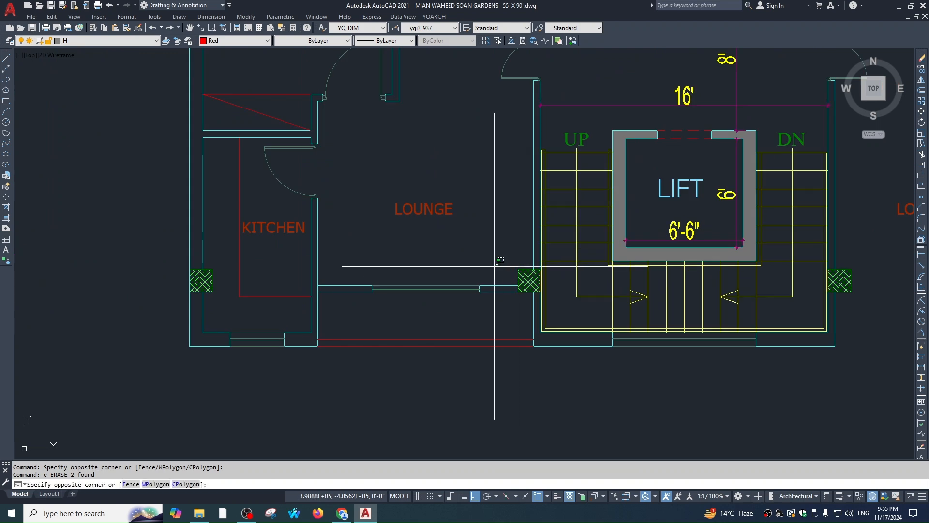
pyautogui.click(376, 355)
pyautogui.scroll(-2, 465, 339)
pyautogui.write('mi')
pyautogui.press('Return')
pyautogui.click(614, 344)
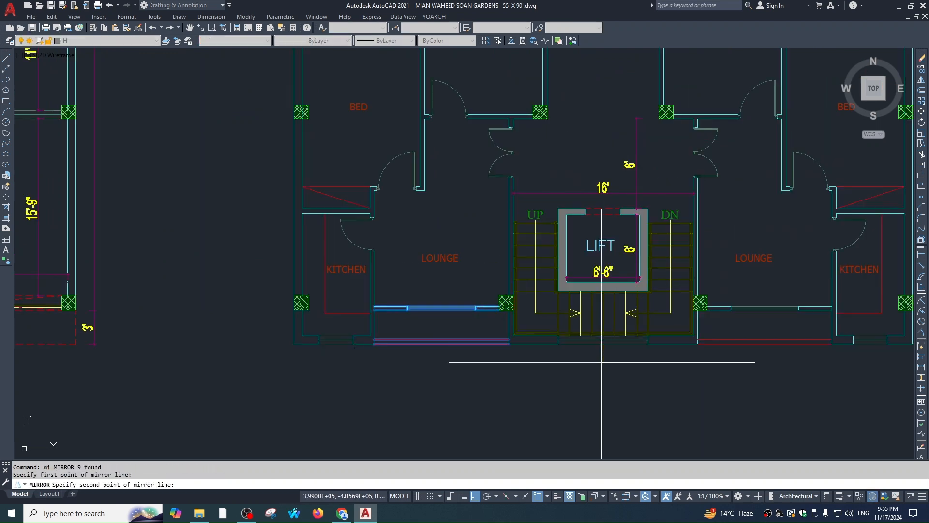
pyautogui.click(602, 361)
pyautogui.press('Return')
# Trim the wall line crossing the newly mirrored window
pyautogui.scroll(5, 800, 311)
pyautogui.write('tr')
pyautogui.press('Return')
pyautogui.press('Return')
pyautogui.click(888, 304)
pyautogui.scroll(-3, 630, 338)
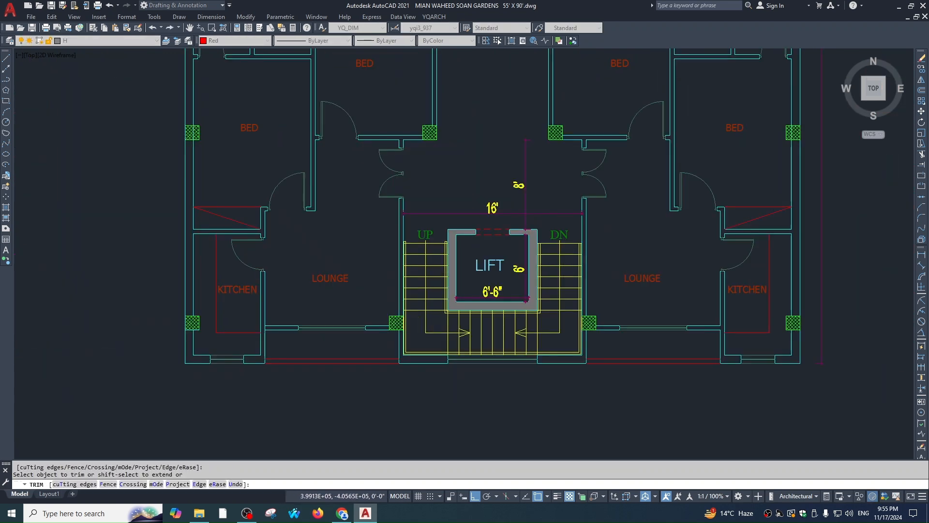
pyautogui.scroll(3, 477, 321)
pyautogui.press('Escape')
pyautogui.scroll(-5, 343, 323)
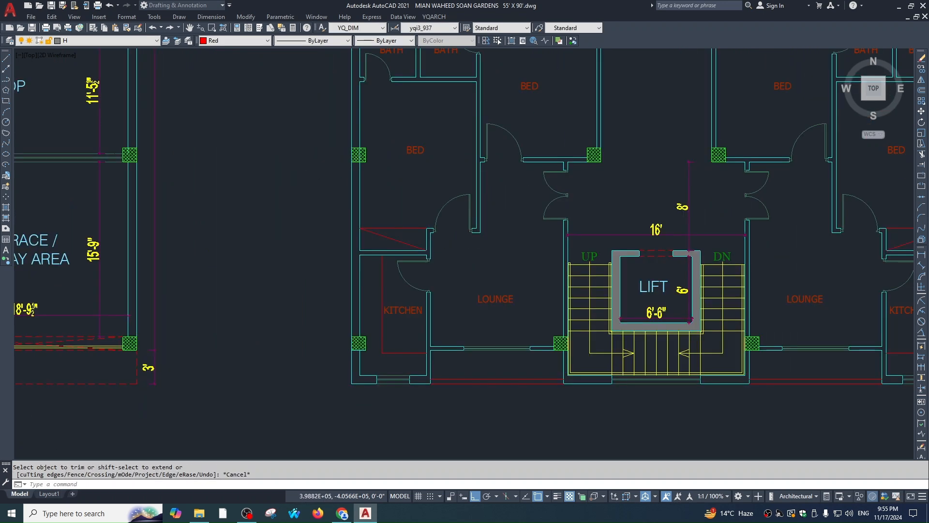
# Place a vertical construction line through the kitchen–lounge plan wall
pyautogui.write('l')
pyautogui.press('Return')
pyautogui.scroll(1, 523, 296)
pyautogui.scroll(-5, 523, 297)
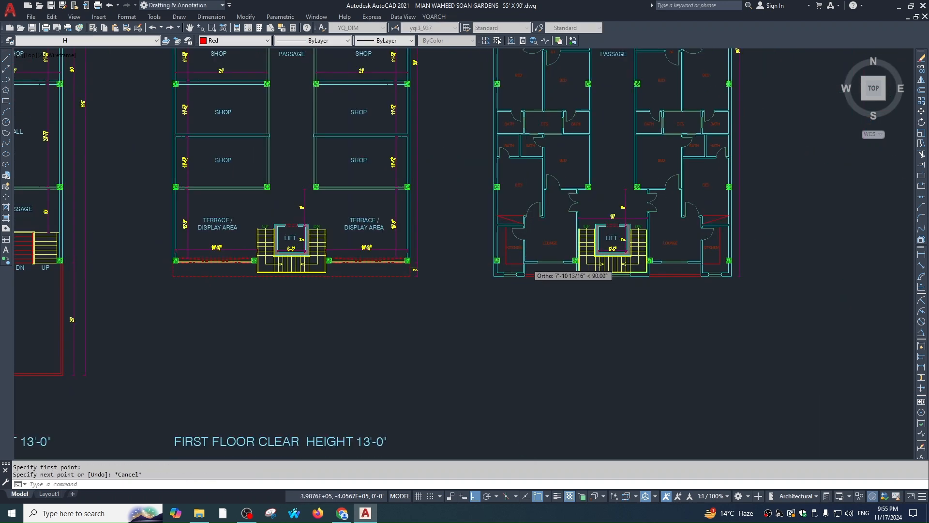
pyautogui.press('Escape')
pyautogui.write('xl')
pyautogui.press('Return')
pyautogui.write('v')
pyautogui.press('Return')
pyautogui.scroll(4, 541, 270)
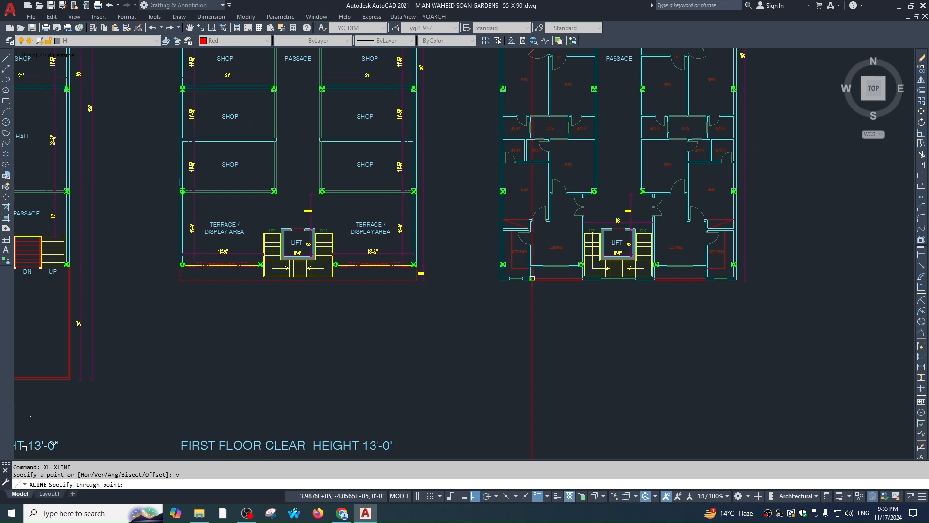
pyautogui.click(532, 278)
pyautogui.press('Escape')
# Select the construction line and begin moving it, then cancel the move
pyautogui.scroll(2, 506, 323)
pyautogui.click(556, 269)
pyautogui.click(538, 300)
pyautogui.write(',')
pyautogui.scroll(4, 554, 251)
pyautogui.write('m')
pyautogui.click(542, 264)
pyautogui.scroll(-6, 550, 322)
pyautogui.press('Escape')
pyautogui.scroll(7, 552, 228)
# Trim the vertical construction line below the horizontal edge
pyautogui.write('tr')
pyautogui.click(561, 336)
pyautogui.press('space')
pyautogui.click(571, 361)
pyautogui.click(529, 361)
pyautogui.press('Escape')
pyautogui.moveTo(588, 321); pyautogui.dragTo(549, 283, button='middle')
# Pan back to the floor plans, abandoning the first offset attempt
pyautogui.write('o')
pyautogui.scroll(-5, 567, 264)
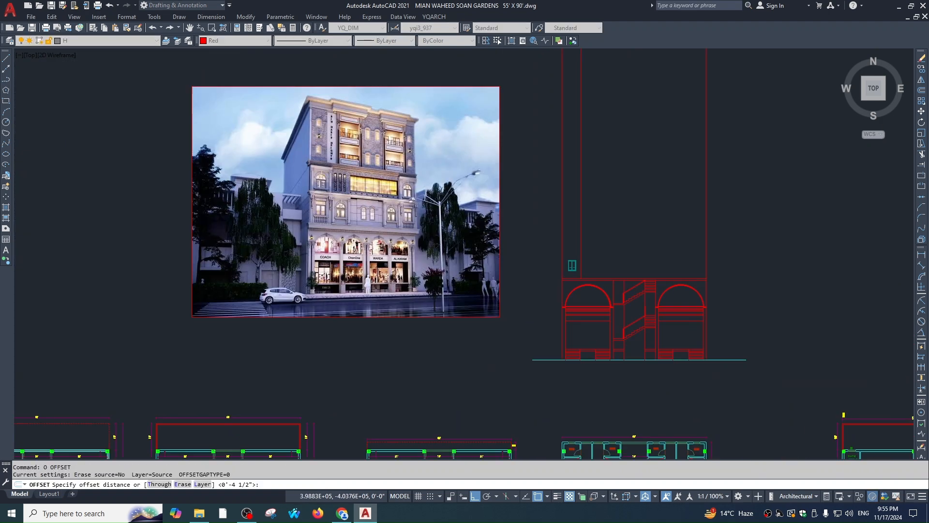
pyautogui.scroll(6, 442, 212)
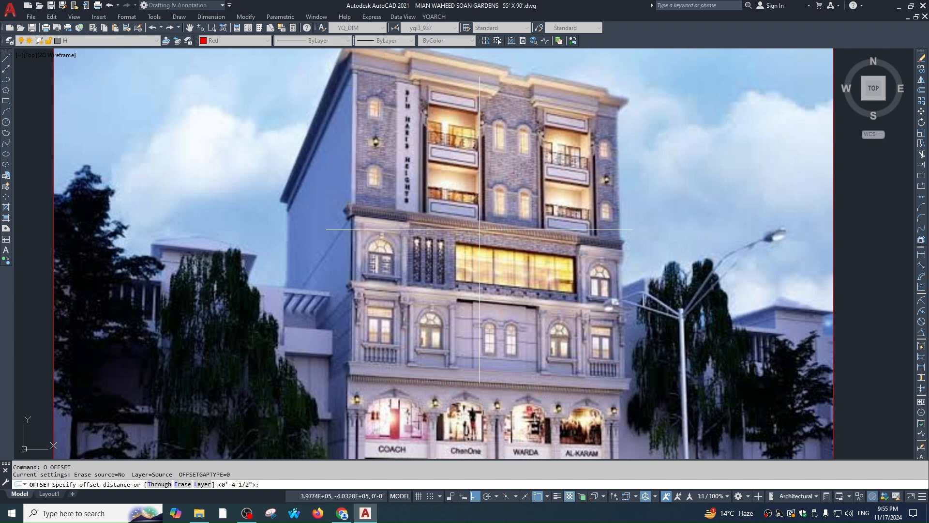
pyautogui.scroll(-2, 446, 227)
pyautogui.moveTo(623, 299); pyautogui.dragTo(521, 78, button='middle')
pyautogui.scroll(-1, 683, 284)
pyautogui.moveTo(682, 284); pyautogui.dragTo(557, 112, button='middle')
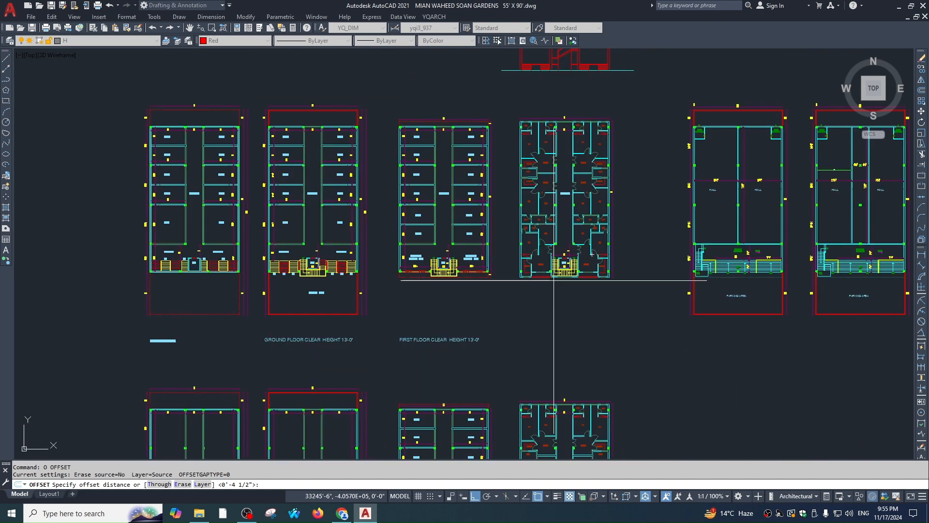
pyautogui.scroll(4, 552, 278)
pyautogui.press('Escape')
pyautogui.scroll(2, 562, 305)
# Offset the wall line near the lift 9 inches to the right
pyautogui.write('o')
pyautogui.press('Return')
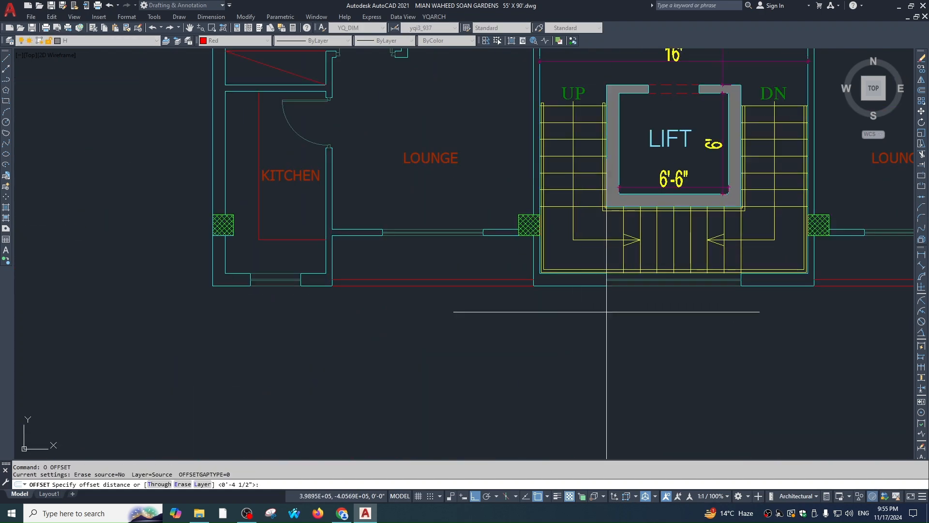
pyautogui.write('9')
pyautogui.press('Return')
pyautogui.scroll(2, 529, 283)
pyautogui.click(529, 283)
pyautogui.click(567, 283)
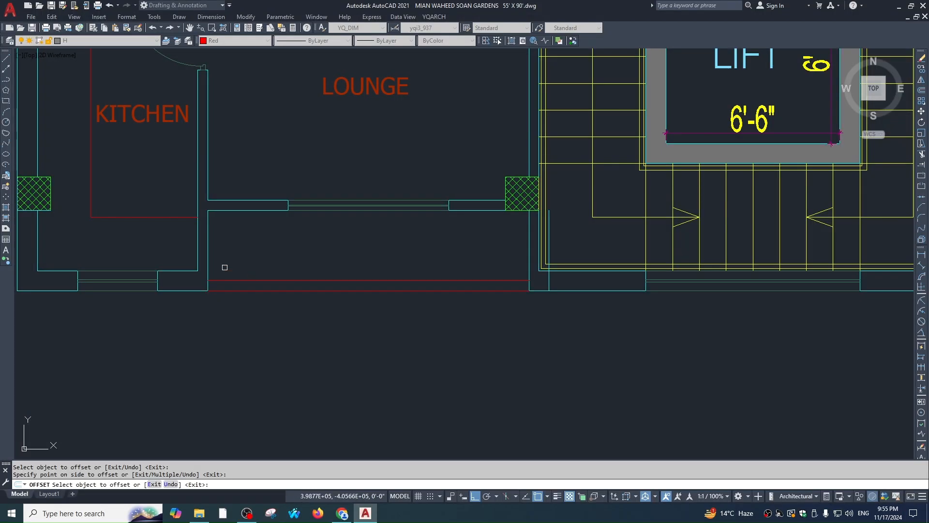
pyautogui.press('Escape')
# Start a vertical construction line on the shifted plan view, then cancel it
pyautogui.moveTo(574, 325); pyautogui.dragTo(687, 314, button='middle')
pyautogui.write('xl')
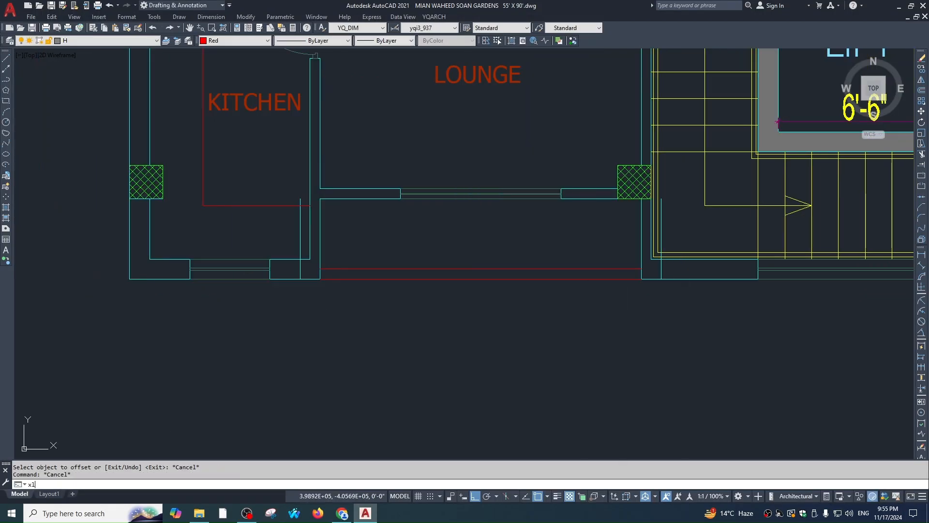
pyautogui.press('Return')
pyautogui.write('v')
pyautogui.press('Return')
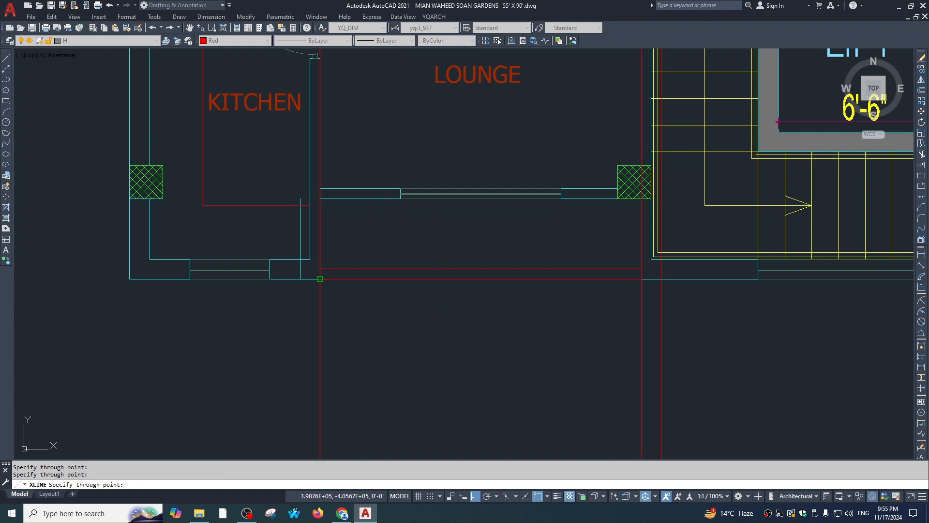
pyautogui.press('Escape')
pyautogui.scroll(-5, 525, 315)
# Trim the vertical lines below the horizontal cutting edge above the arches
pyautogui.scroll(8, 550, 201)
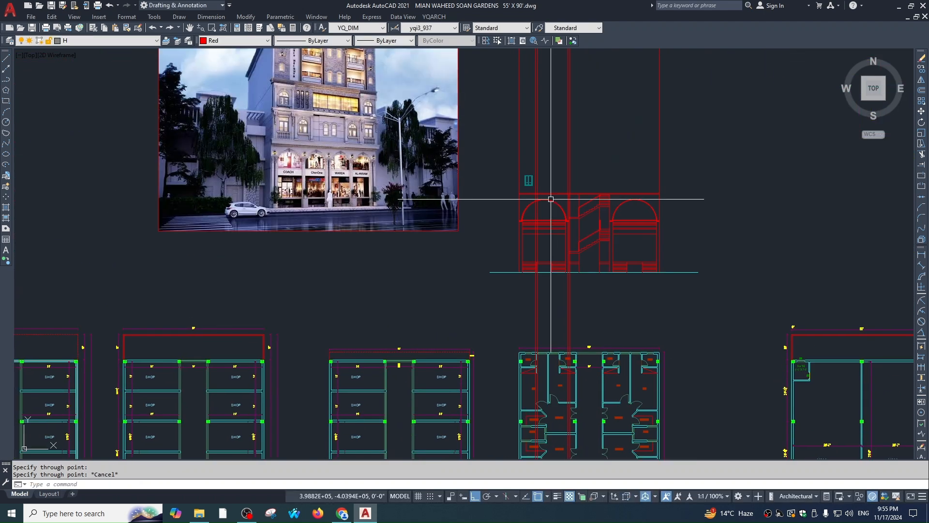
pyautogui.scroll(2, 560, 228)
pyautogui.write('tr')
pyautogui.press('Return')
pyautogui.click(574, 267)
pyautogui.press('Return')
pyautogui.click(629, 276)
pyautogui.click(449, 280)
pyautogui.press('Escape')
pyautogui.press('Return')
# Select the upper horizontal line above the arches, then cancel without erasing it
pyautogui.scroll(2, 617, 265)
pyautogui.press('Escape')
pyautogui.write('tr')
pyautogui.press('Escape')
pyautogui.click(566, 261)
pyautogui.click(562, 244)
pyautogui.write('e')
pyautogui.press('Escape')
pyautogui.press('Escape')
# Pan between the floor plans and the elevation, centring the area above the arches
pyautogui.scroll(-8, 546, 255)
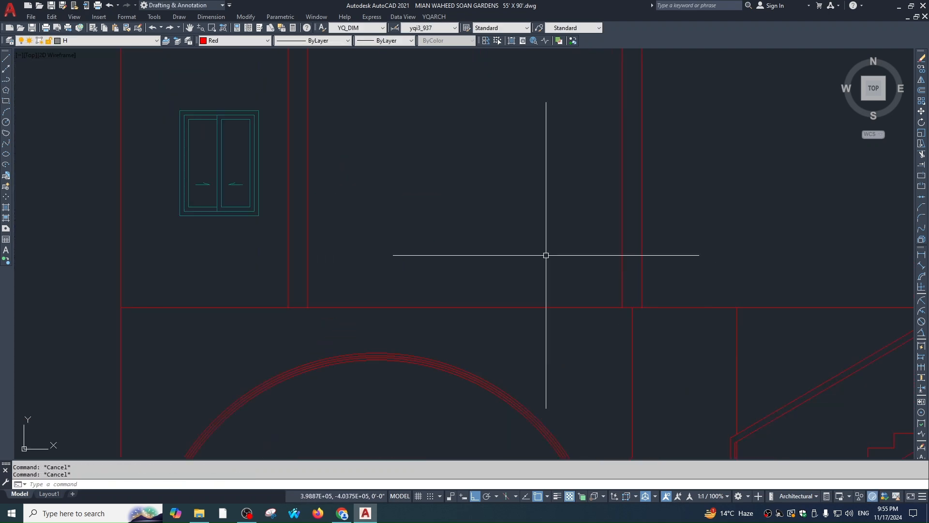
pyautogui.scroll(-2, 549, 152)
pyautogui.moveTo(562, 314); pyautogui.dragTo(559, 211, button='middle')
pyautogui.scroll(4, 541, 301)
pyautogui.write('xkl')
pyautogui.press('Return')
pyautogui.press('Escape')
pyautogui.press('Escape')
pyautogui.scroll(-4, 574, 291)
pyautogui.moveTo(564, 110); pyautogui.dragTo(562, 239, button='middle')
pyautogui.scroll(3, 572, 182)
pyautogui.moveTo(572, 183); pyautogui.dragTo(571, 302, button='middle')
# Start an offset with a 36-inch distance, then cancel it
pyautogui.write('o')
pyautogui.press('Return')
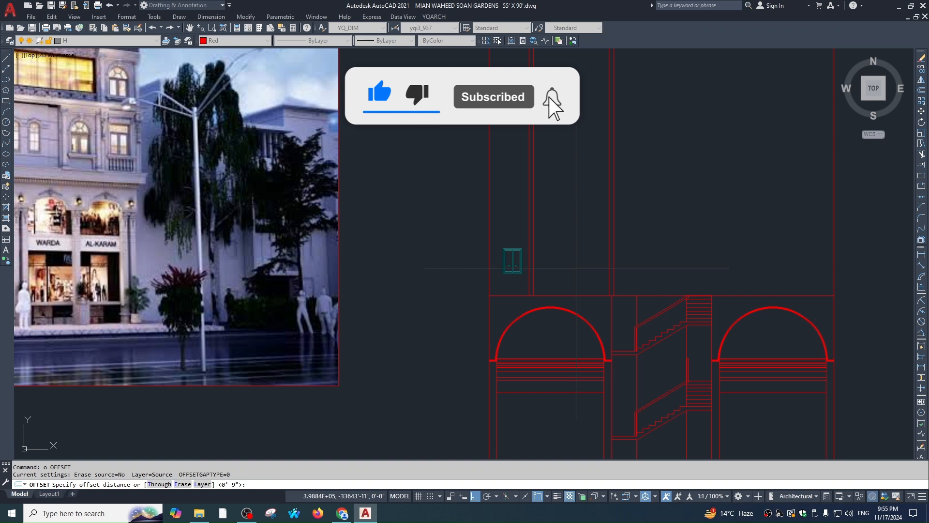
pyautogui.write('36')
pyautogui.press('Return')
pyautogui.scroll(2, 579, 291)
pyautogui.press('Escape')
# Offset the horizontal line above the arches 6 inches upward
pyautogui.write('o')
pyautogui.press('Return')
pyautogui.write('6')
pyautogui.press('Return')
pyautogui.click(580, 285)
pyautogui.click(575, 297)
pyautogui.click(575, 285)
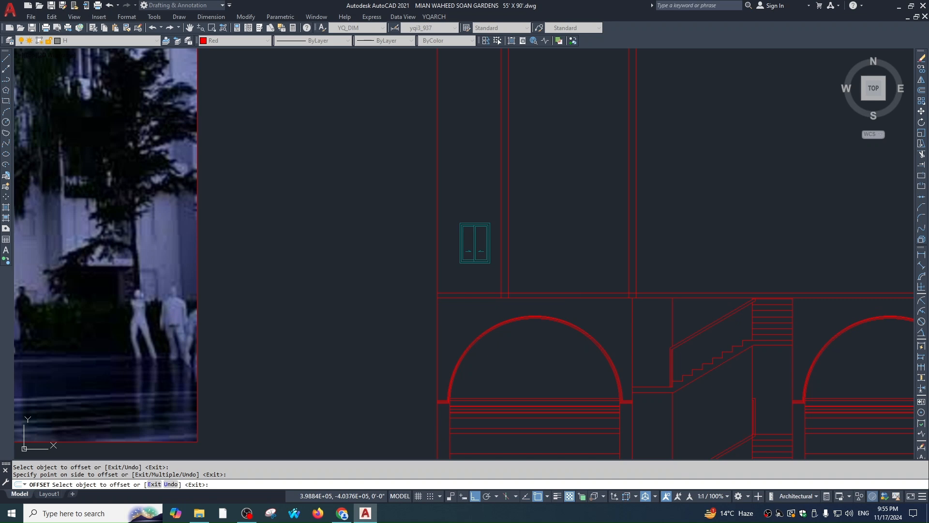
pyautogui.press('Escape')
# Begin a rectangle above the arches, then cancel it
pyautogui.scroll(2, 612, 273)
pyautogui.write('rec')
pyautogui.press('Return')
pyautogui.click(484, 306)
pyautogui.press('Escape')
# Offset the rectangle 12 inches inward, then try a 0.5-inch offset distance
pyautogui.write('o')
pyautogui.press('Return')
pyautogui.write('1')
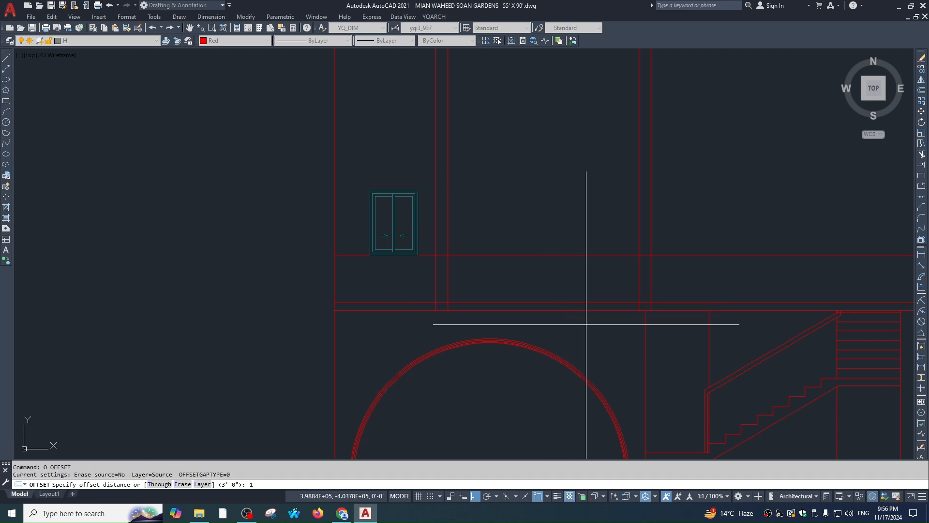
pyautogui.write('2')
pyautogui.press('Return')
pyautogui.click(565, 255)
pyautogui.click(563, 285)
pyautogui.press('Return')
pyautogui.press('Return')
pyautogui.write('.')
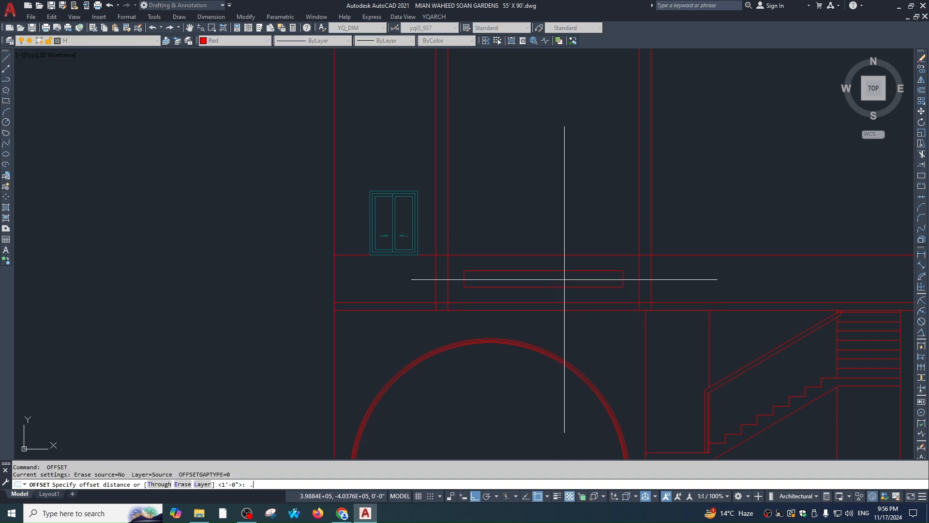
pyautogui.write('5')
pyautogui.press('Return')
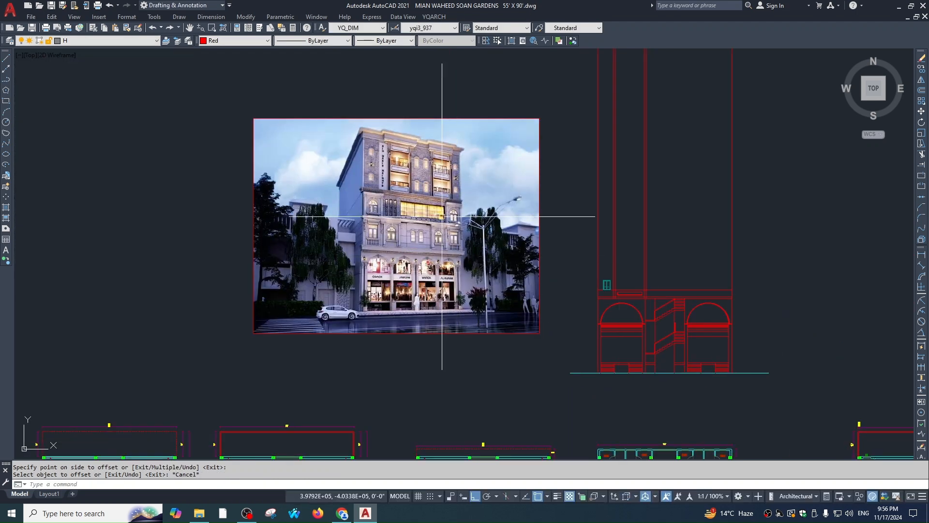
pyautogui.scroll(-3, 509, 237)
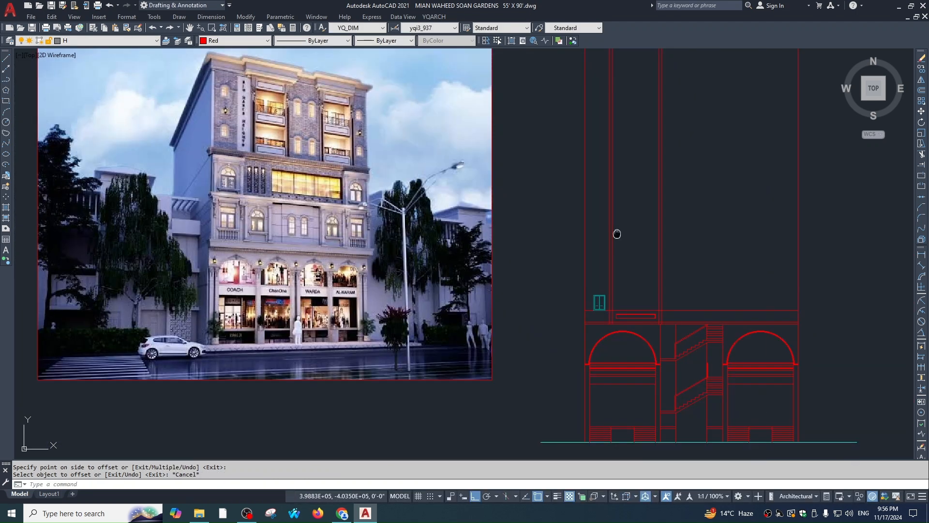
pyautogui.scroll(8, 539, 264)
pyautogui.press('Escape')
# Erase the two extra rectangles with a selection window
pyautogui.click(707, 278)
pyautogui.click(700, 287)
pyautogui.write('e')
pyautogui.press('Return')
pyautogui.press('Escape')
# Offset the outer rectangle inward, then offset that copy 1 inch further inside
pyautogui.write('o')
pyautogui.press('Return')
pyautogui.press('Return')
pyautogui.click(700, 214)
pyautogui.click(403, 311)
pyautogui.press('Return')
pyautogui.press('Return')
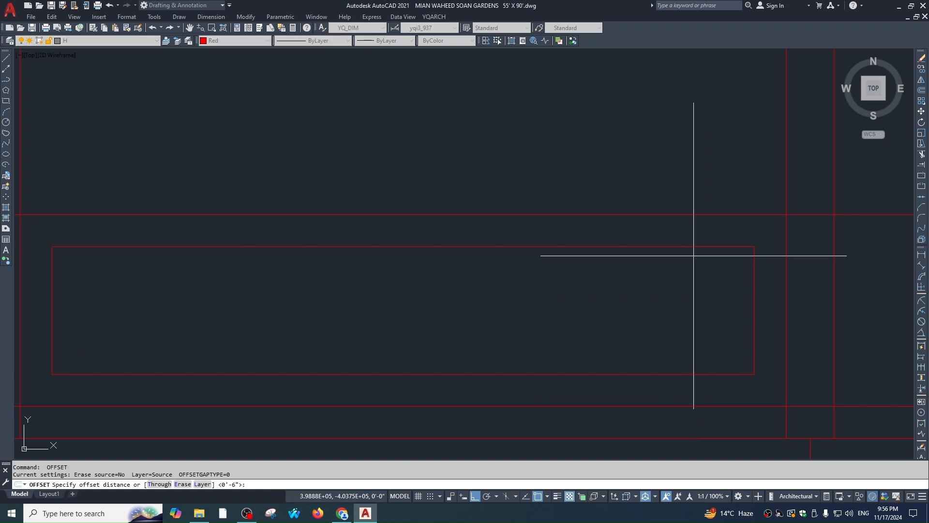
pyautogui.write('1')
pyautogui.press('Return')
pyautogui.click(697, 247)
pyautogui.click(673, 291)
pyautogui.press('Escape')
# Trim the horizontal line to the right of the panel's edge
pyautogui.scroll(-2, 658, 321)
pyautogui.moveTo(657, 325); pyautogui.dragTo(597, 303, button='middle')
pyautogui.press('Escape')
pyautogui.press('Escape')
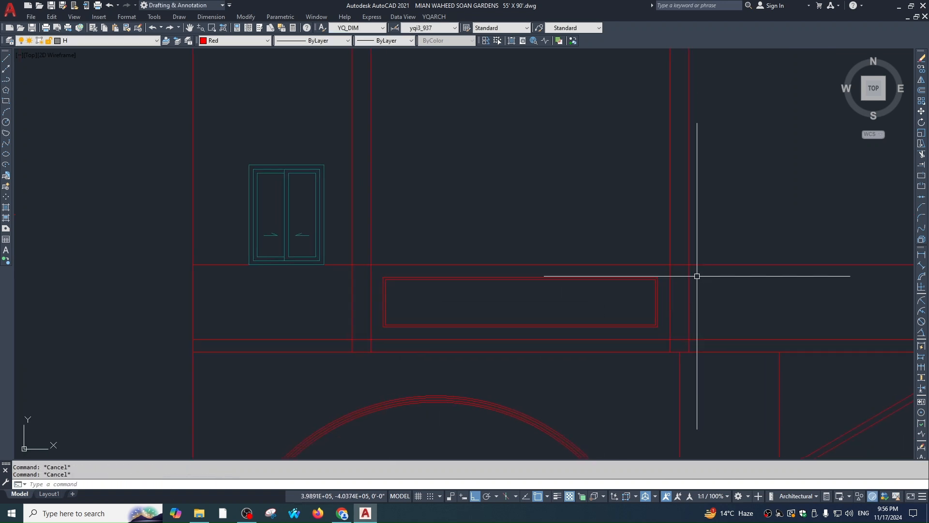
pyautogui.press('Escape')
pyautogui.write('tr')
pyautogui.click(669, 272)
pyautogui.press('space')
pyautogui.click(733, 245)
pyautogui.click(724, 270)
# Trim the horizontal line and a stray segment left of the panel's edge
pyautogui.press('Escape')
pyautogui.press('space')
pyautogui.click(388, 242)
pyautogui.click(364, 245)
pyautogui.press('space')
pyautogui.click(358, 258)
pyautogui.click(358, 268)
pyautogui.press('Escape')
pyautogui.click(357, 342)
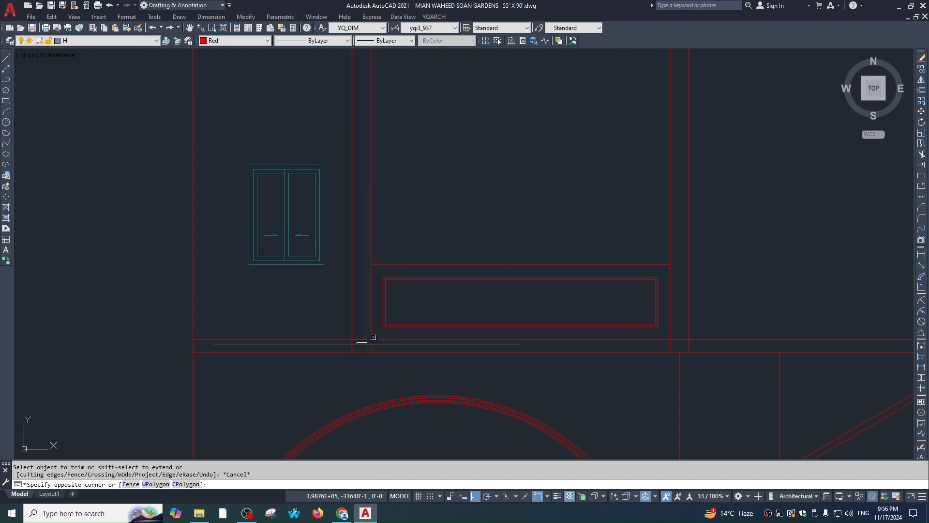
pyautogui.press('Escape')
pyautogui.click(362, 340)
pyautogui.scroll(-2, 564, 339)
# Start a stretch selection window, then cancel it
pyautogui.press('Escape')
pyautogui.scroll(4, 605, 298)
pyautogui.write('s')
pyautogui.click(619, 276)
pyautogui.press('Escape')
pyautogui.scroll(-2, 479, 313)
pyautogui.press('Escape')
pyautogui.scroll(-4, 619, 308)
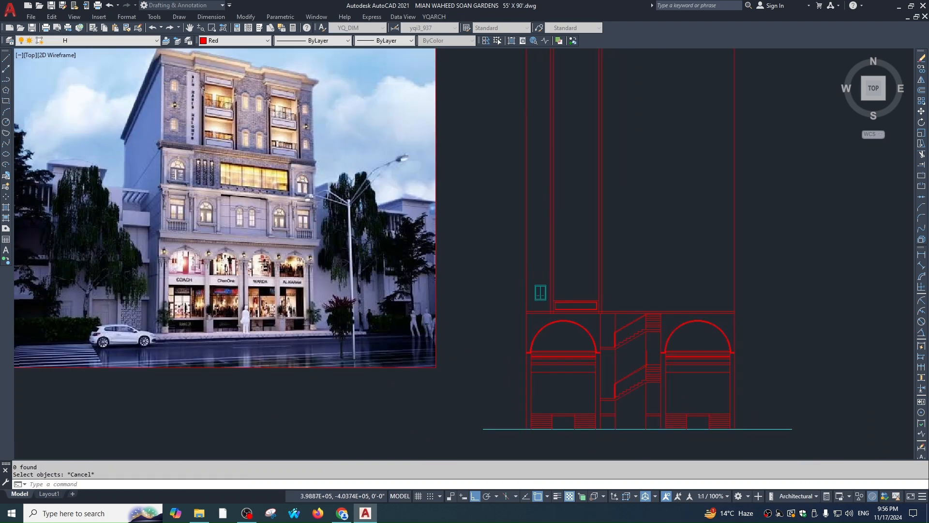
pyautogui.scroll(2, 380, 218)
pyautogui.press('Escape')
# Pan from the elevation drawing to the first-floor plan
pyautogui.scroll(-2, 472, 245)
pyautogui.moveTo(639, 389); pyautogui.dragTo(437, 293, button='middle')
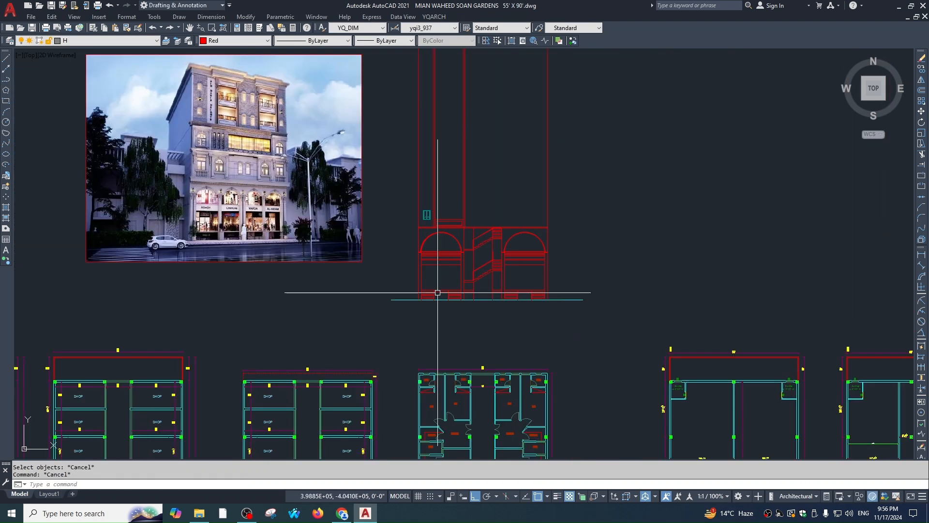
pyautogui.scroll(3, 416, 239)
pyautogui.scroll(-4, 554, 264)
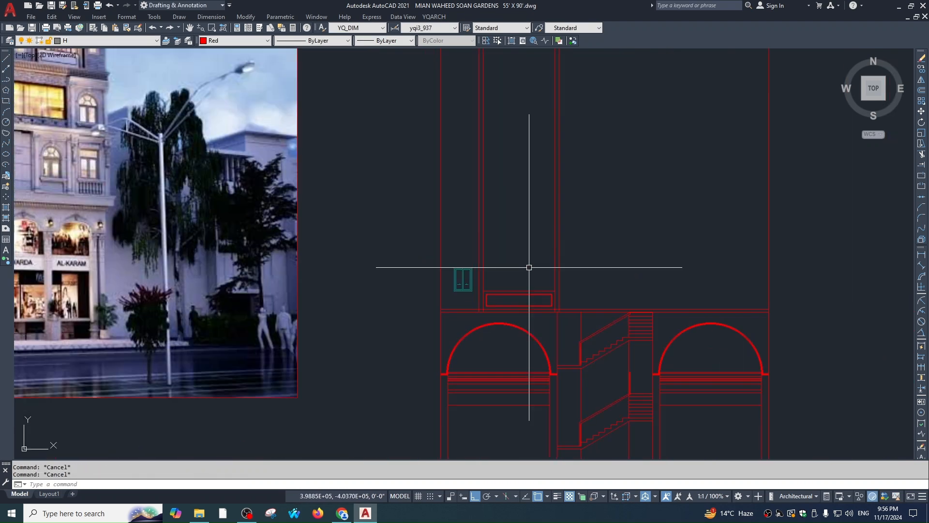
pyautogui.scroll(-1, 533, 286)
pyautogui.moveTo(544, 303); pyautogui.dragTo(548, 127, button='middle')
pyautogui.scroll(-2, 549, 127)
pyautogui.scroll(5, 540, 276)
# Start vertical construction lines with XL, then cancel them
pyautogui.write('xl')
pyautogui.press('Return')
pyautogui.press('Return')
pyautogui.write('v')
pyautogui.press('Return')
pyautogui.scroll(1, 612, 250)
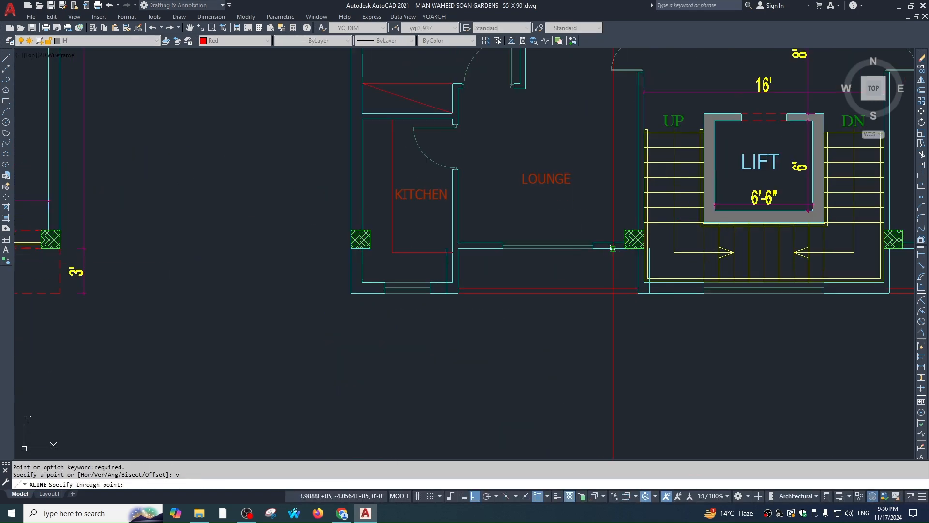
pyautogui.press('Escape')
pyautogui.scroll(-5, 533, 280)
pyautogui.scroll(7, 540, 249)
# Start a line at the window's corner, then cancel it
pyautogui.write('l')
pyautogui.press('Return')
pyautogui.scroll(2, 523, 278)
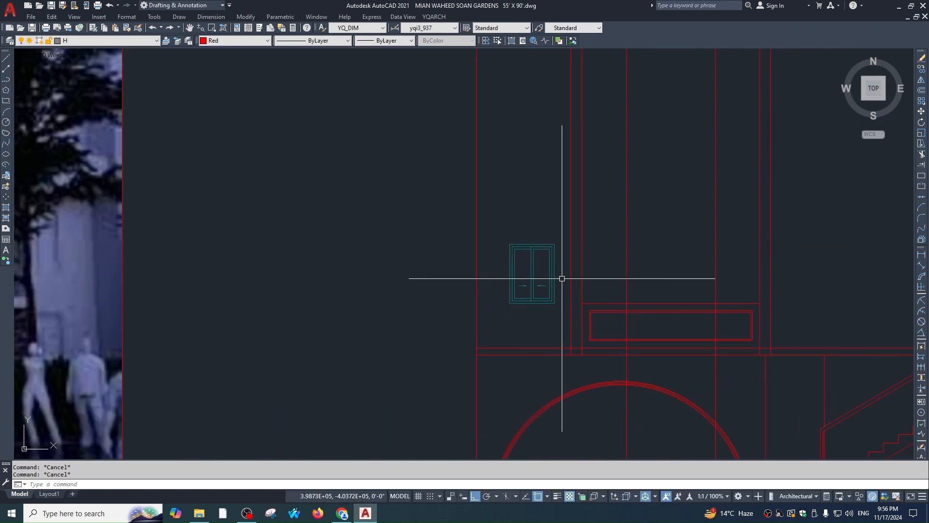
pyautogui.scroll(2, 550, 243)
pyautogui.scroll(-1, 550, 242)
pyautogui.click(424, 243)
pyautogui.press('Escape')
# Offset the panel rectangle 12 inches inward
pyautogui.write('o')
pyautogui.press('Return')
pyautogui.write('12')
pyautogui.press('Return')
pyautogui.scroll(2, 557, 342)
pyautogui.click(559, 348)
pyautogui.click(564, 317)
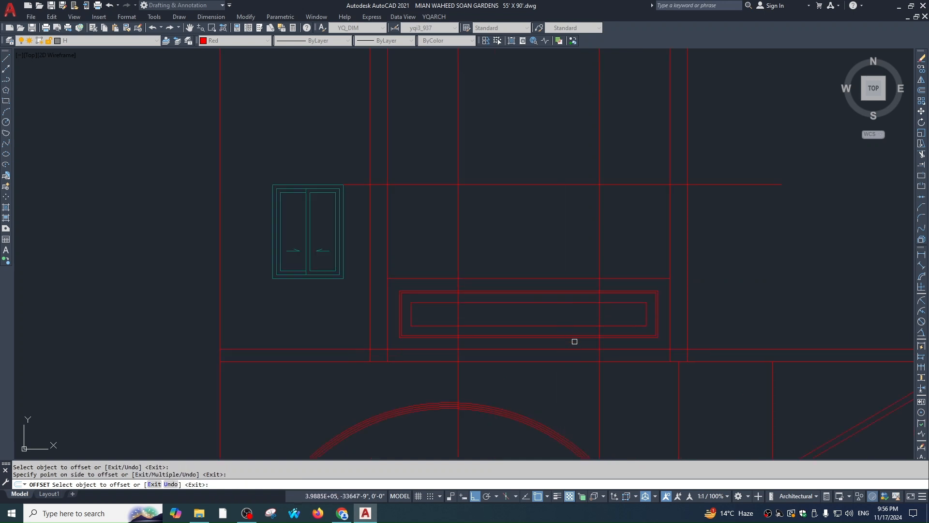
pyautogui.press('Escape')
# Erase the unwanted inner rectangle
pyautogui.click(573, 326)
pyautogui.write('e')
pyautogui.press('Escape')
pyautogui.click(665, 334)
pyautogui.write('e')
pyautogui.click(670, 334)
pyautogui.press('Return')
# Offset the top horizontal line 12 inches upward as a band line
pyautogui.write('o')
pyautogui.press('Return')
pyautogui.write('12')
pyautogui.press('Return')
pyautogui.click(590, 348)
pyautogui.click(575, 321)
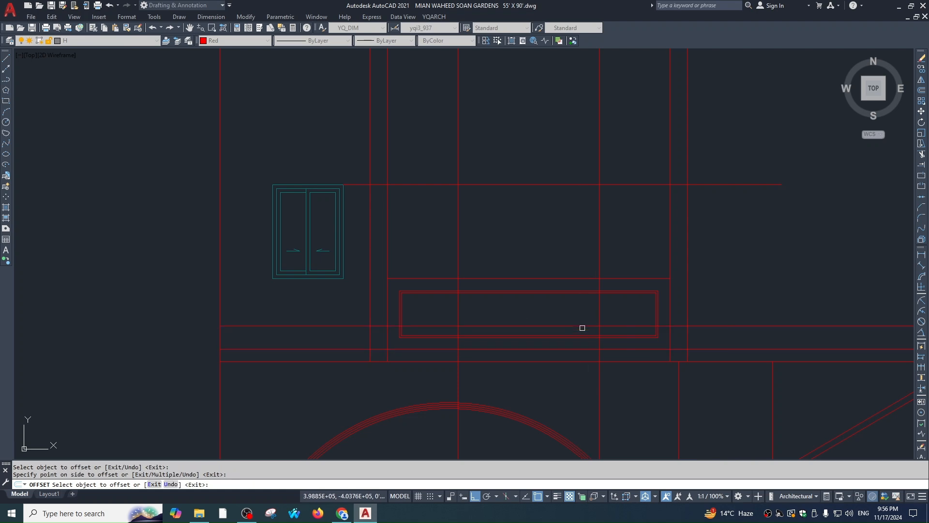
pyautogui.press('Escape')
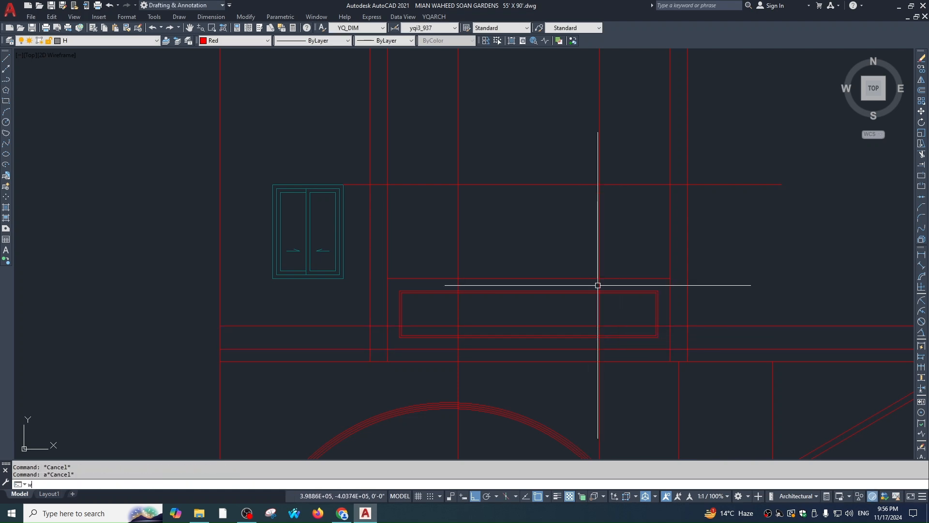
# Place a YQArch double window above the balcony box by picking its two opposite corners
pyautogui.press('Return')
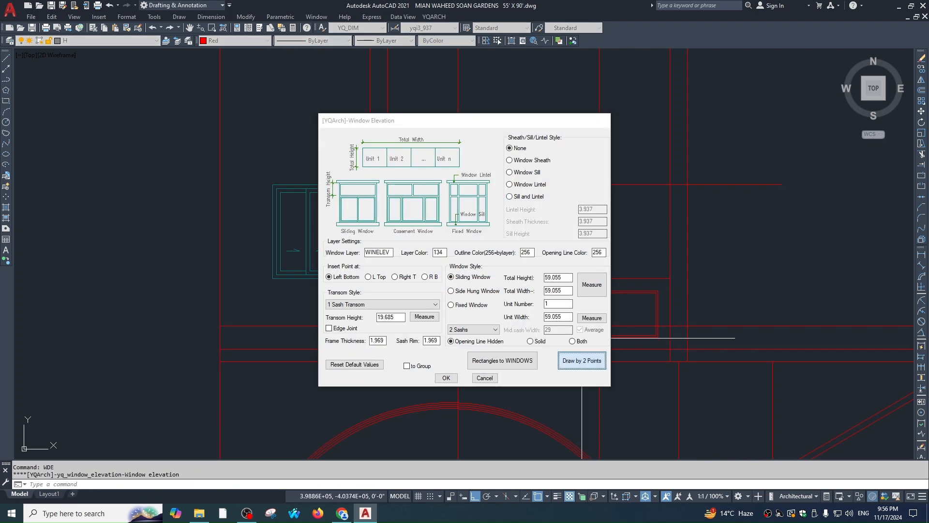
pyautogui.click(584, 358)
pyautogui.click(599, 184)
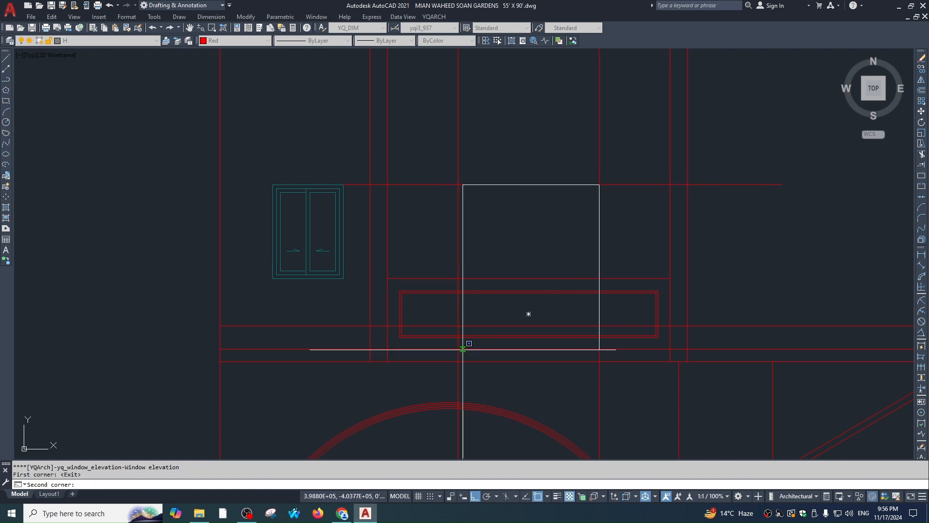
pyautogui.click(458, 326)
# Stretch the window's upper part so the transom rises to the window top
pyautogui.write('s')
pyautogui.press('Return')
pyautogui.click(615, 216)
pyautogui.click(446, 259)
pyautogui.press('Return')
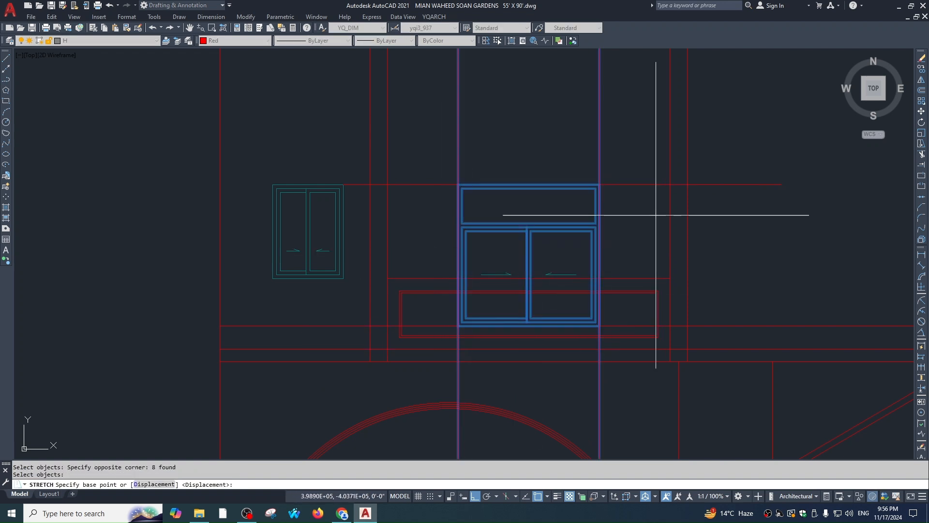
pyautogui.click(595, 223)
pyautogui.click(596, 184)
pyautogui.press('Escape')
pyautogui.press('Escape')
# Erase the now-redundant top transom line of the window
pyautogui.scroll(2, 596, 186)
pyautogui.click(595, 183)
pyautogui.scroll(-2, 597, 191)
pyautogui.scroll(5, 598, 197)
pyautogui.scroll(-3, 625, 206)
pyautogui.click(614, 204)
pyautogui.write('e')
pyautogui.press('Return')
# Delete the stray red line beside the window
pyautogui.click(637, 327)
pyautogui.write('e')
pyautogui.press('Return')
pyautogui.press('Escape')
pyautogui.press('Escape')
# Start a trim and cancel it while zooming around the new window
pyautogui.scroll(-3, 663, 377)
pyautogui.scroll(4, 652, 284)
pyautogui.write('tr')
pyautogui.press('Return')
pyautogui.press('Escape')
pyautogui.scroll(-3, 612, 343)
pyautogui.scroll(-2, 612, 343)
pyautogui.scroll(4, 613, 349)
pyautogui.scroll(-2, 621, 286)
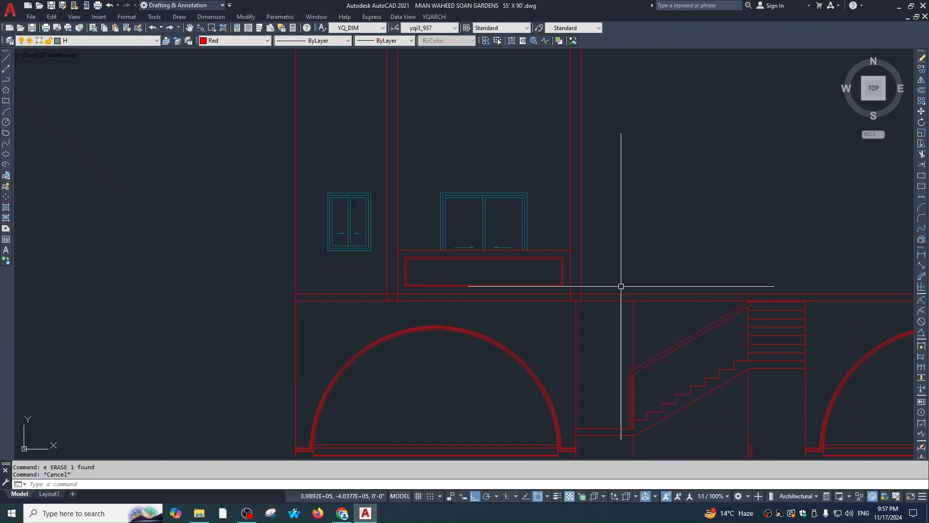
# Frame the new window, balcony box and floor line below them in the view
pyautogui.press('Escape')
pyautogui.scroll(-3, 456, 311)
pyautogui.scroll(5, 514, 316)
pyautogui.scroll(-3, 529, 283)
pyautogui.scroll(3, 557, 252)
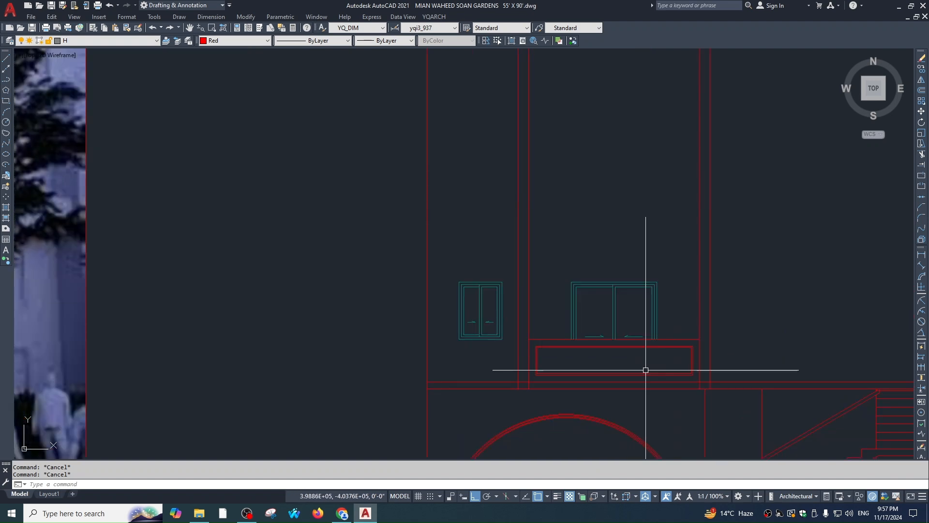
pyautogui.moveTo(663, 319); pyautogui.dragTo(609, 295, button='middle')
pyautogui.click(629, 219)
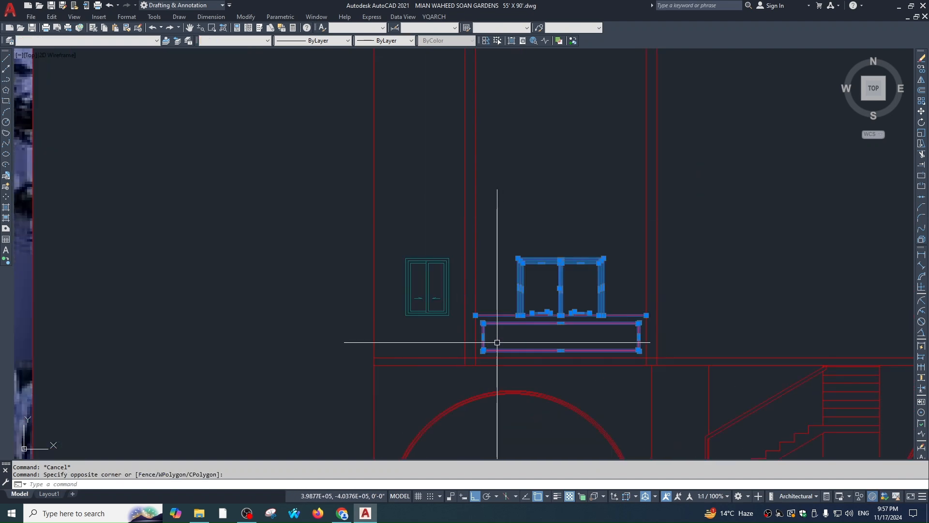
pyautogui.moveTo(497, 342); pyautogui.dragTo(479, 253, button='middle')
pyautogui.scroll(-2, 572, 280)
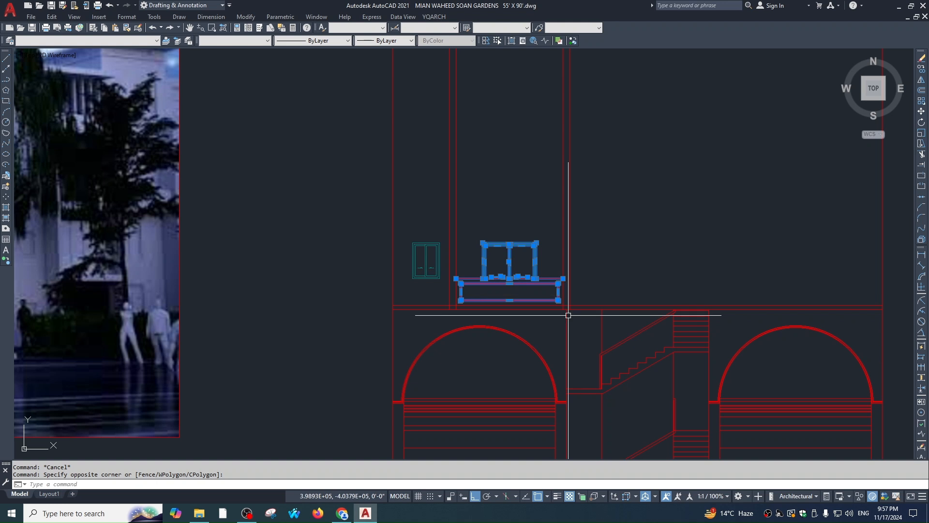
pyautogui.scroll(2, 613, 330)
pyautogui.press('Return')
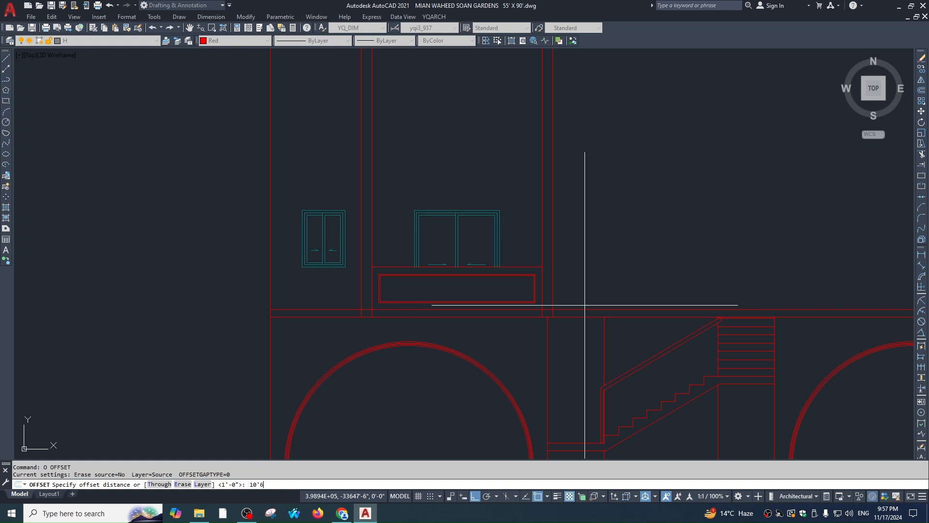
# Offset the floor line 10'6" to create the next storey's floor line
pyautogui.press('Return')
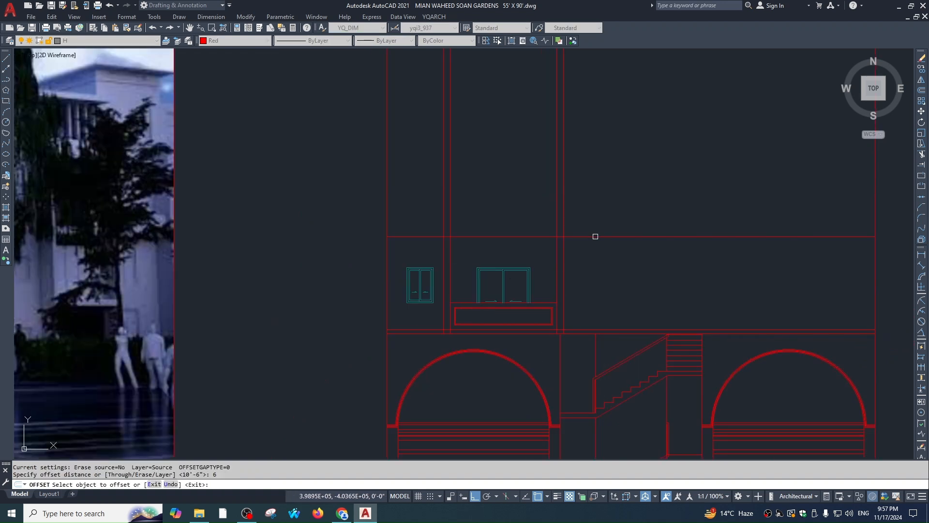
pyautogui.click(596, 236)
pyautogui.click(608, 211)
pyautogui.press('Escape')
# Copy the double floor line up to the next storey
pyautogui.click(609, 210)
pyautogui.click(603, 282)
pyautogui.write('co')
pyautogui.press('space')
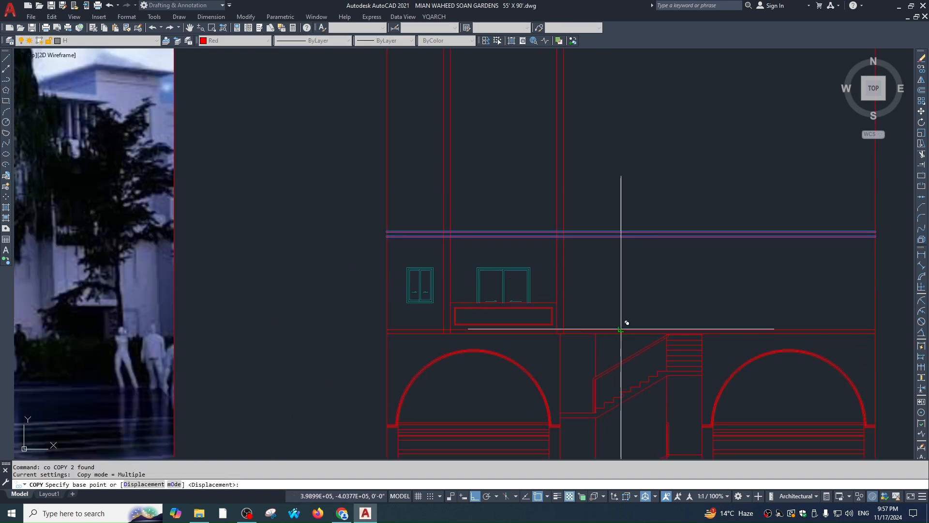
pyautogui.click(621, 330)
pyautogui.scroll(-4, 620, 246)
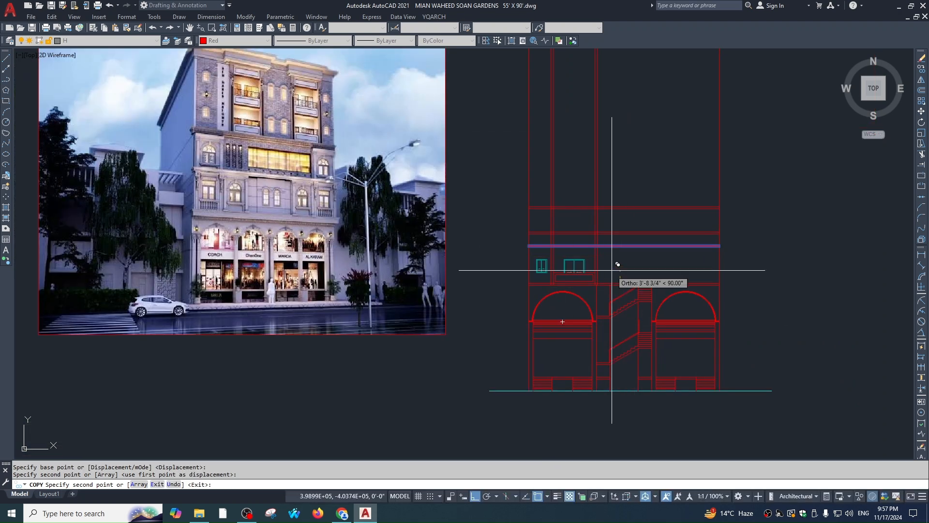
pyautogui.scroll(2, 622, 203)
pyautogui.click(619, 208)
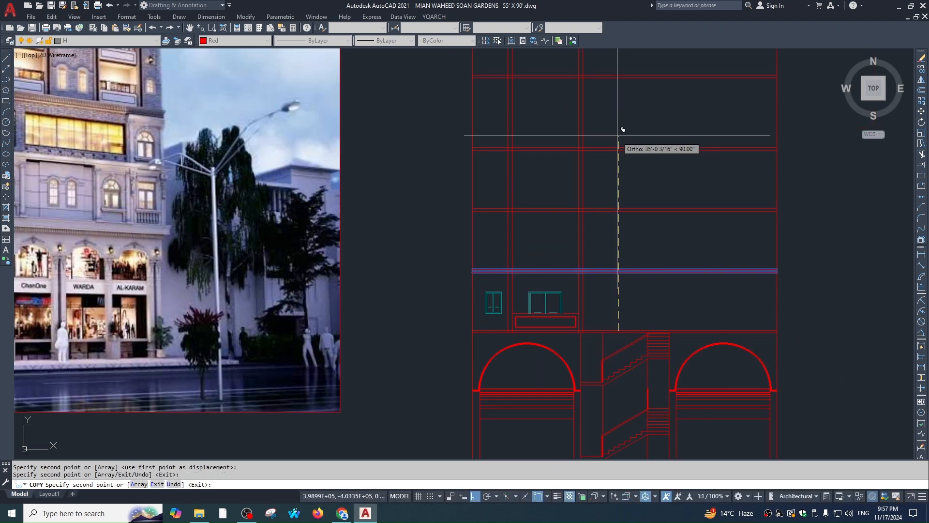
pyautogui.press('Escape')
# Copy the windows and balcony box up onto the two floors above
pyautogui.scroll(3, 503, 300)
pyautogui.click(612, 270)
pyautogui.click(535, 345)
pyautogui.scroll(2, 489, 314)
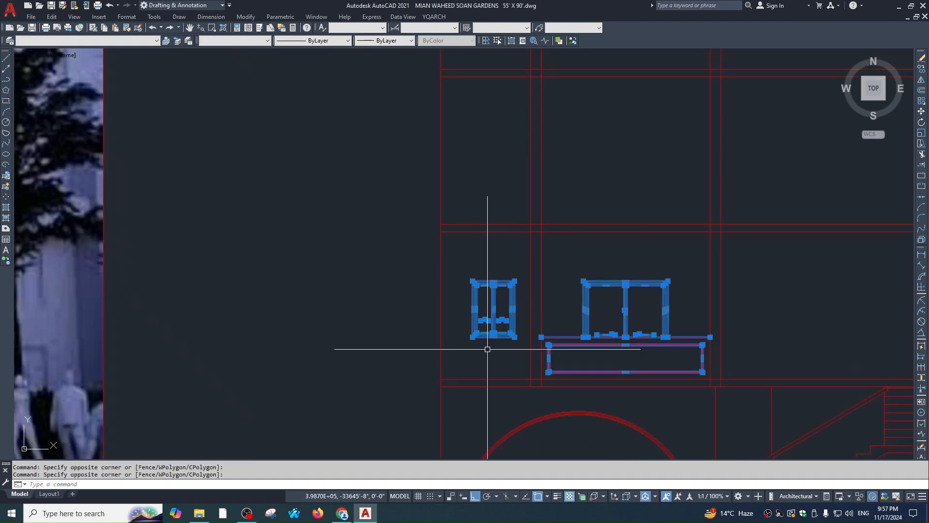
pyautogui.press('space')
pyautogui.click(752, 379)
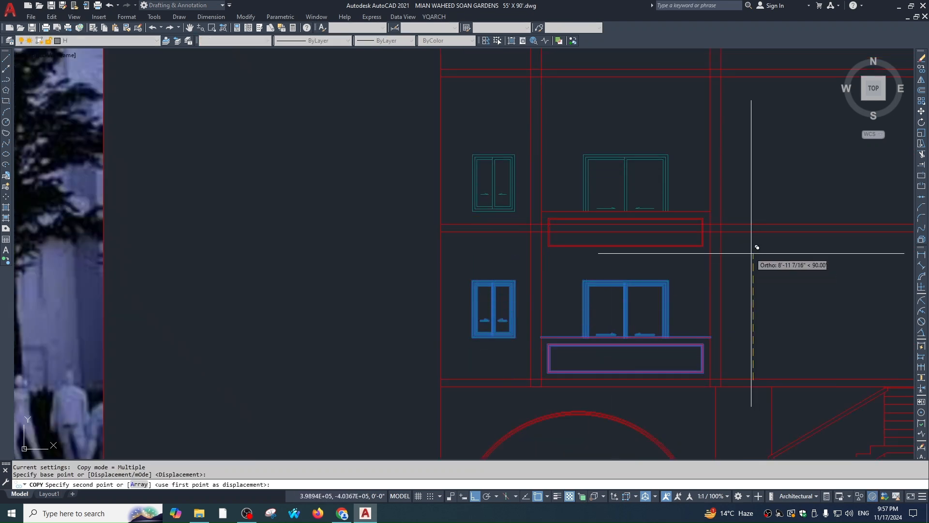
pyautogui.click(752, 224)
pyautogui.moveTo(750, 154); pyautogui.dragTo(728, 299, button='middle')
pyautogui.click(753, 69)
pyautogui.scroll(-4, 721, 144)
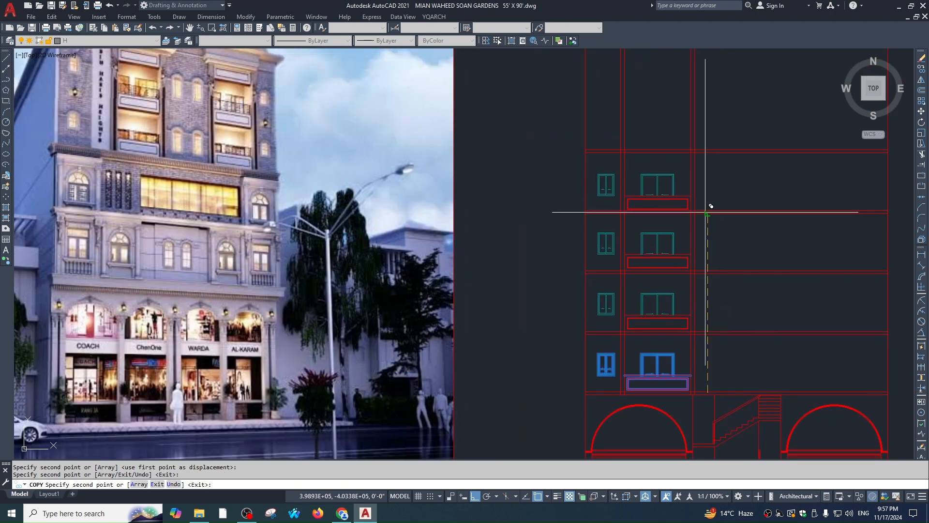
pyautogui.press('Escape')
pyautogui.press('Escape')
pyautogui.press('Escape')
pyautogui.scroll(-1, 678, 231)
pyautogui.scroll(2, 673, 203)
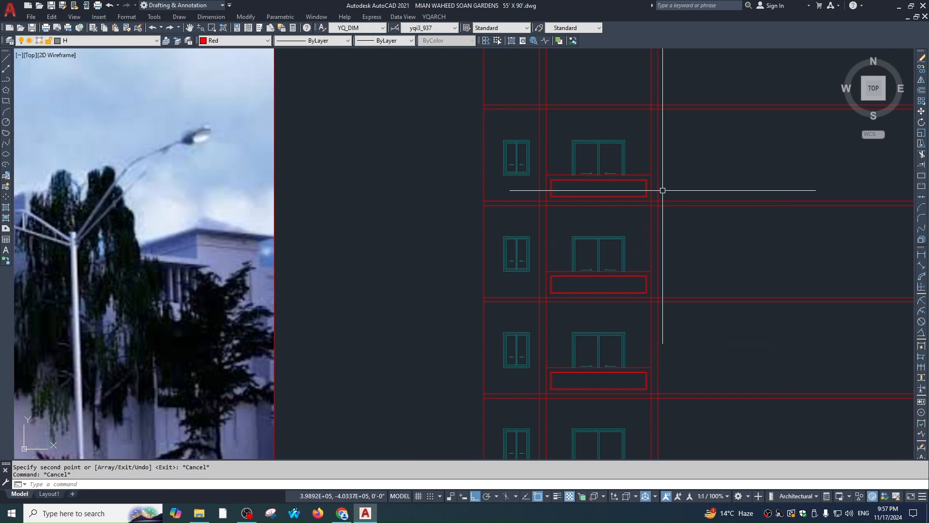
# Cancel a stray trim and begin selecting the top-floor windows and columns
pyautogui.write('tr')
pyautogui.press('Return')
pyautogui.press('Escape')
pyautogui.press('Escape')
pyautogui.scroll(-2, 623, 203)
pyautogui.scroll(2, 560, 191)
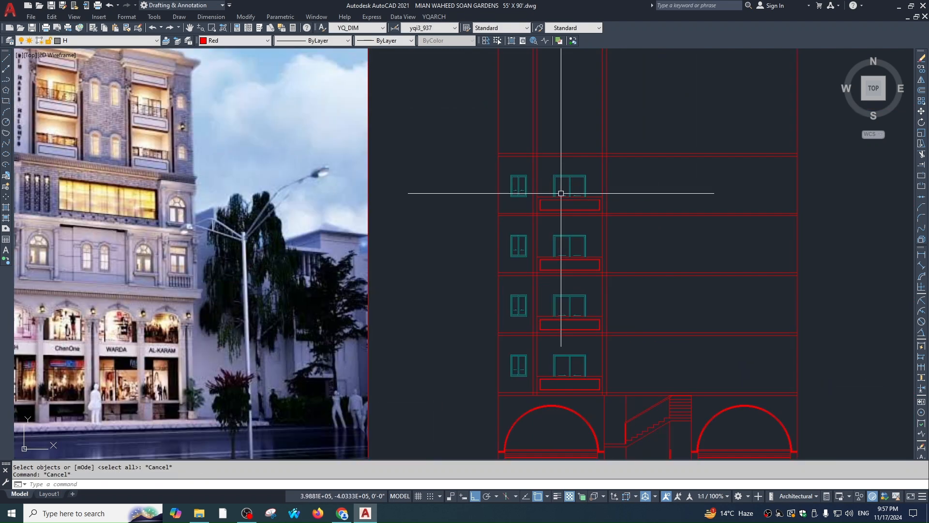
pyautogui.click(598, 156)
pyautogui.scroll(-2, 560, 304)
pyautogui.press('Escape')
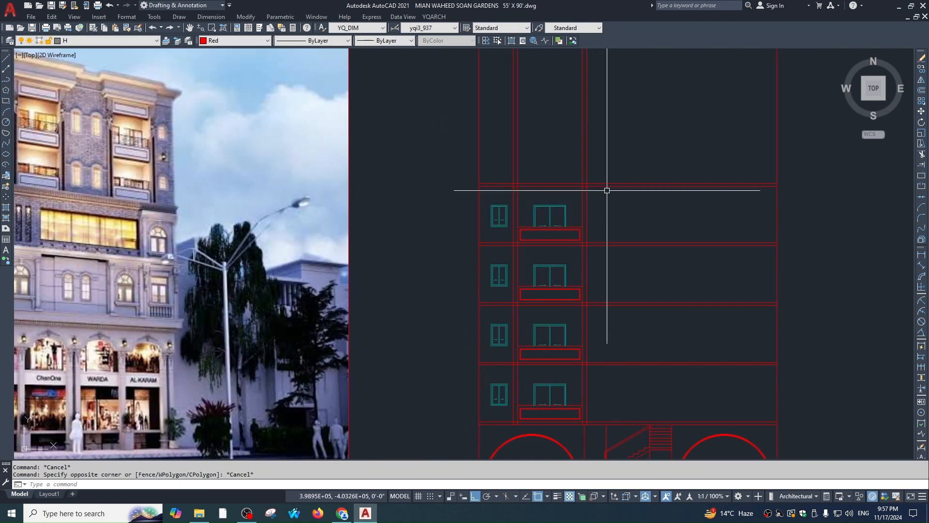
pyautogui.click(603, 193)
# Mirror the windows, columns and balconies of all floors about a vertical axis, keeping the originals
pyautogui.click(484, 217)
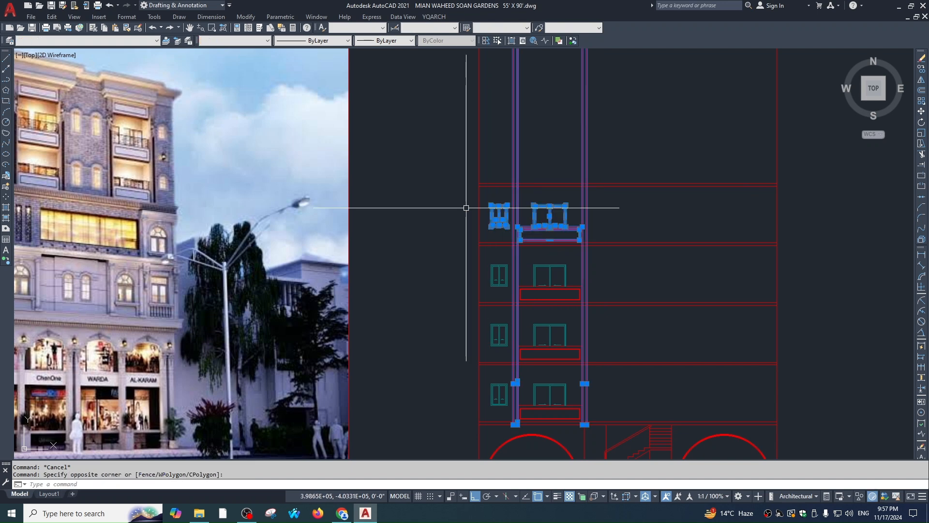
pyautogui.click(434, 146)
pyautogui.click(610, 429)
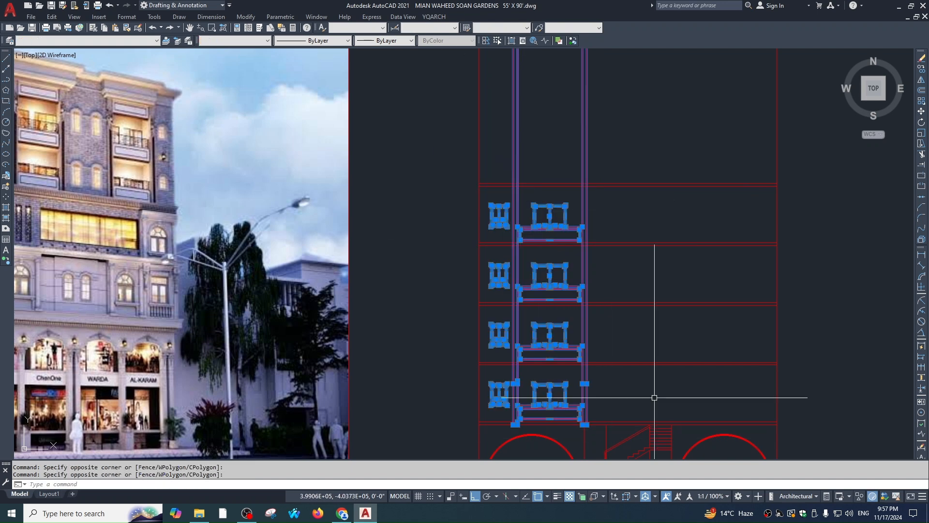
pyautogui.write('mi')
pyautogui.press('Return')
pyautogui.scroll(-2, 629, 366)
pyautogui.click(633, 363)
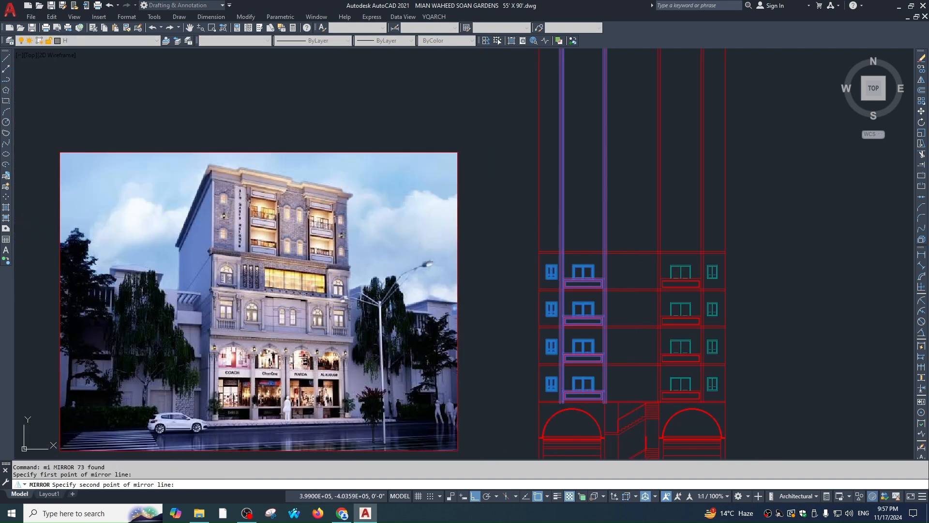
pyautogui.click(633, 349)
pyautogui.press('Return')
pyautogui.press('Escape')
# Pan and zoom to review the mirrored right-side windows and the upper floors
pyautogui.moveTo(675, 346); pyautogui.dragTo(611, 273, button='middle')
pyautogui.press('Escape')
pyautogui.scroll(4, 635, 211)
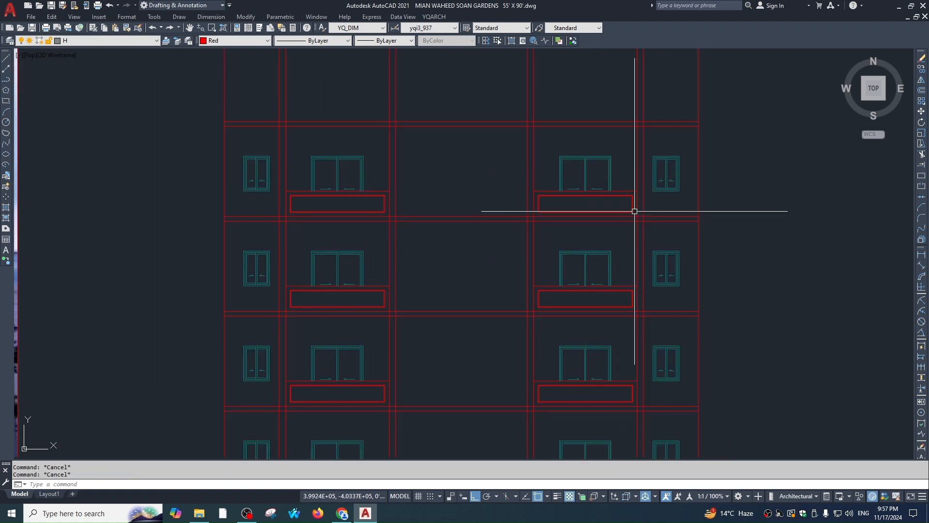
pyautogui.scroll(-5, 634, 225)
pyautogui.scroll(5, 439, 190)
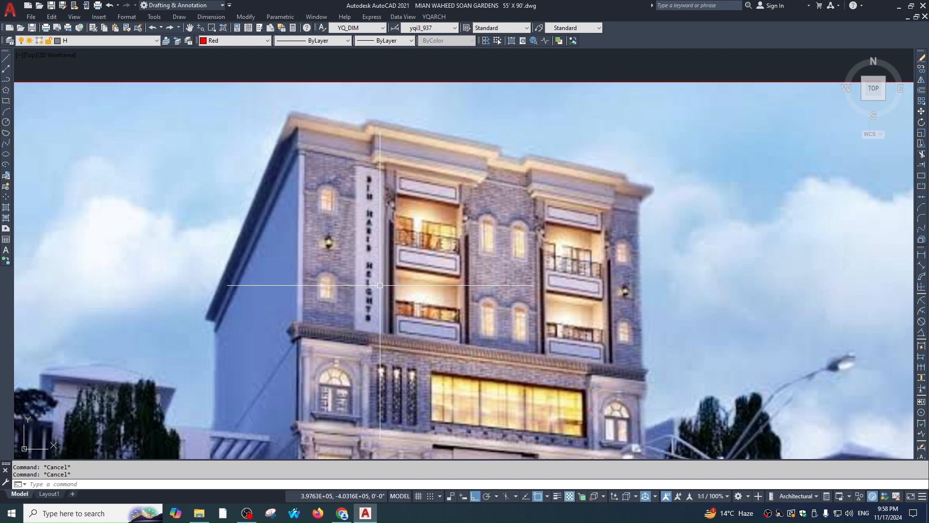
pyautogui.moveTo(380, 285); pyautogui.dragTo(545, 281, button='middle')
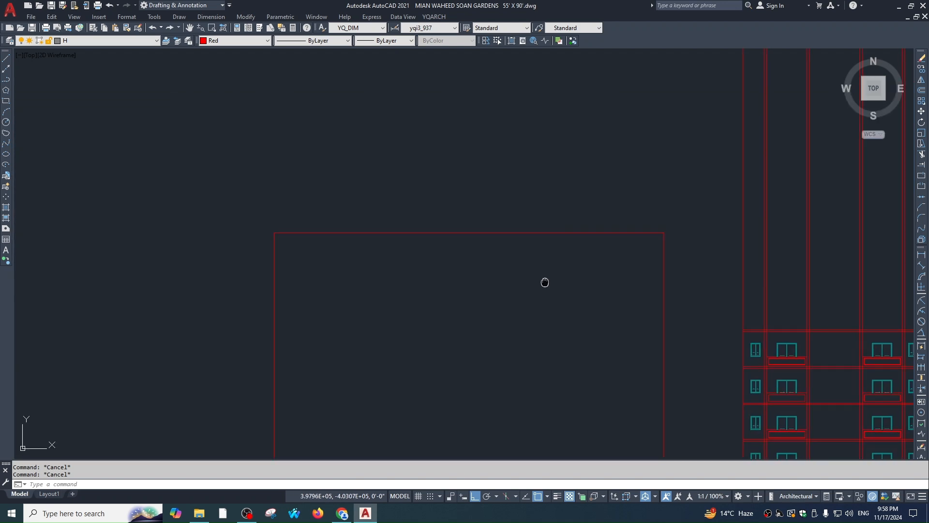
pyautogui.scroll(6, 823, 365)
pyautogui.moveTo(768, 317); pyautogui.dragTo(709, 307, button='middle')
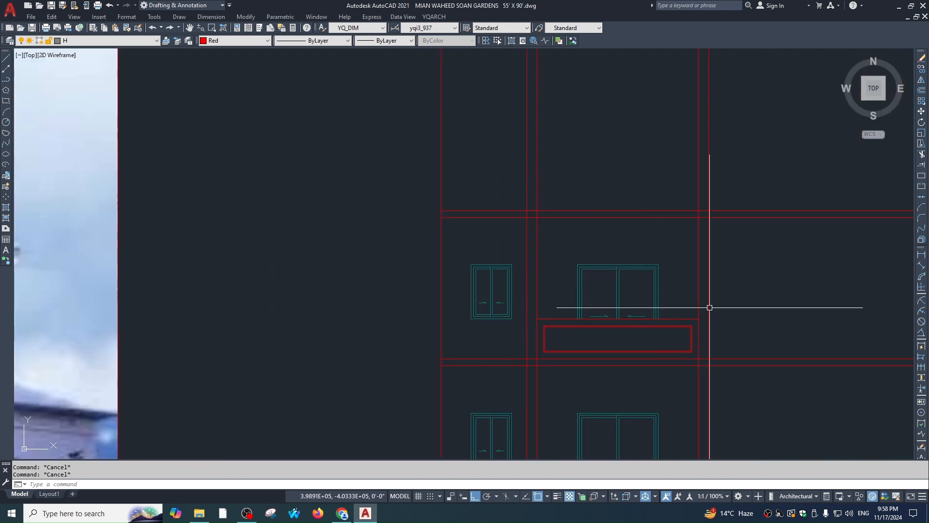
# Select the top-floor balcony box and begin mirroring it above the window
pyautogui.click(687, 281)
pyautogui.click(689, 371)
pyautogui.write('mi')
pyautogui.press('Return')
pyautogui.scroll(-2, 716, 301)
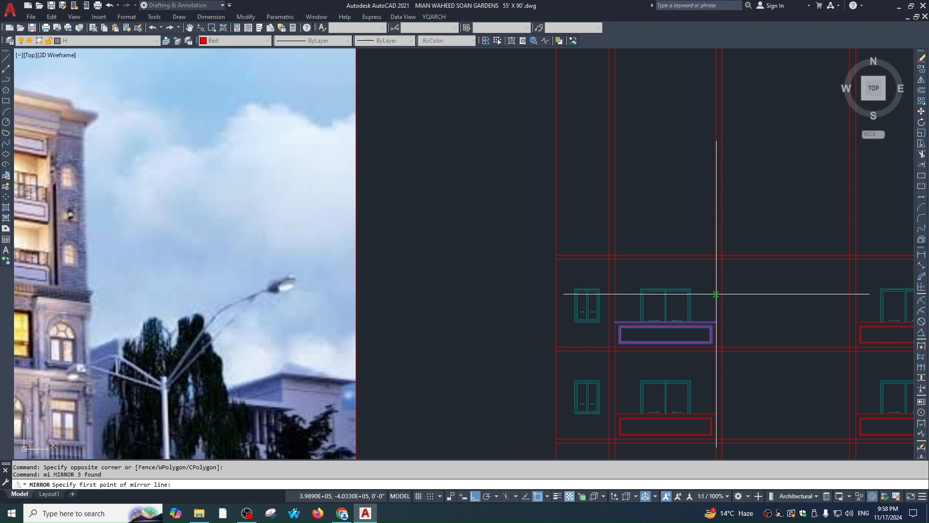
pyautogui.write('m')
pyautogui.press('Return')
pyautogui.scroll(2, 716, 294)
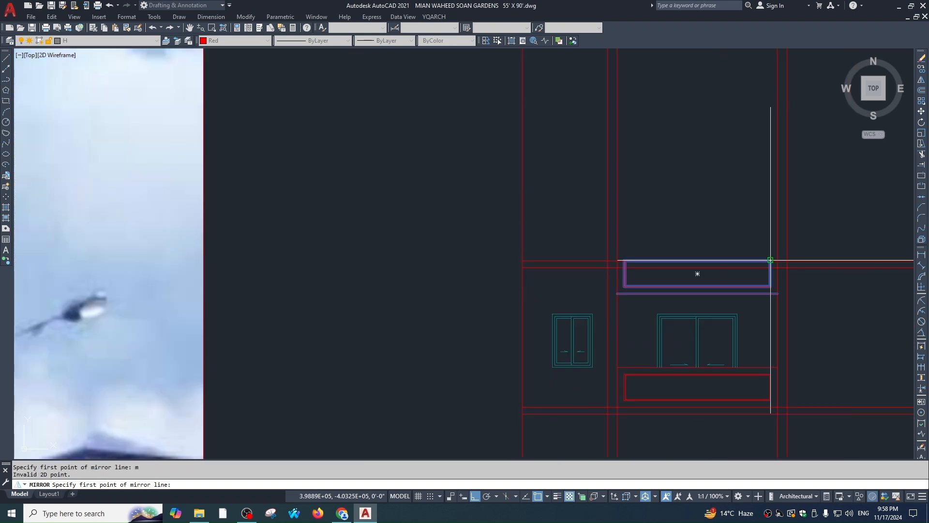
pyautogui.click(771, 260)
pyautogui.scroll(4, 771, 260)
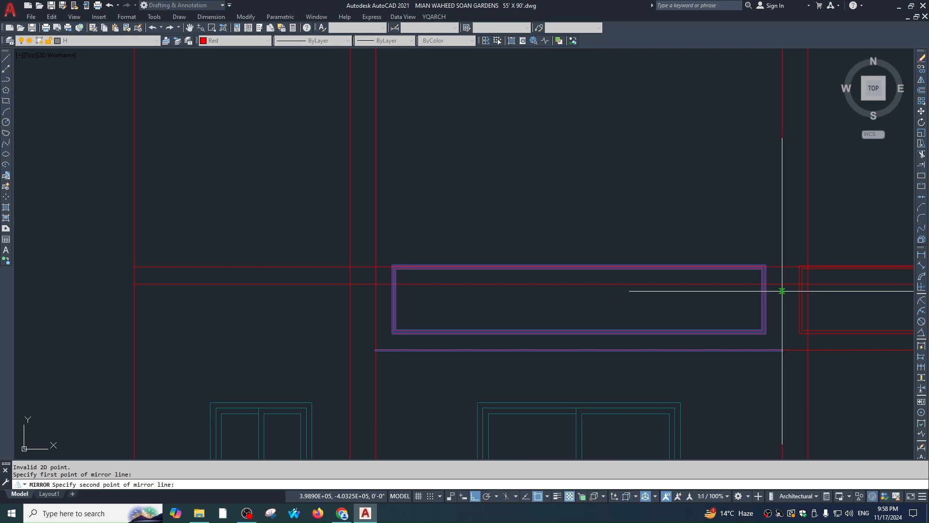
pyautogui.press('Escape')
# Move the balcony box up 36 inches to cap the top-storey double window
pyautogui.write('m')
pyautogui.press('Return')
pyautogui.click(782, 350)
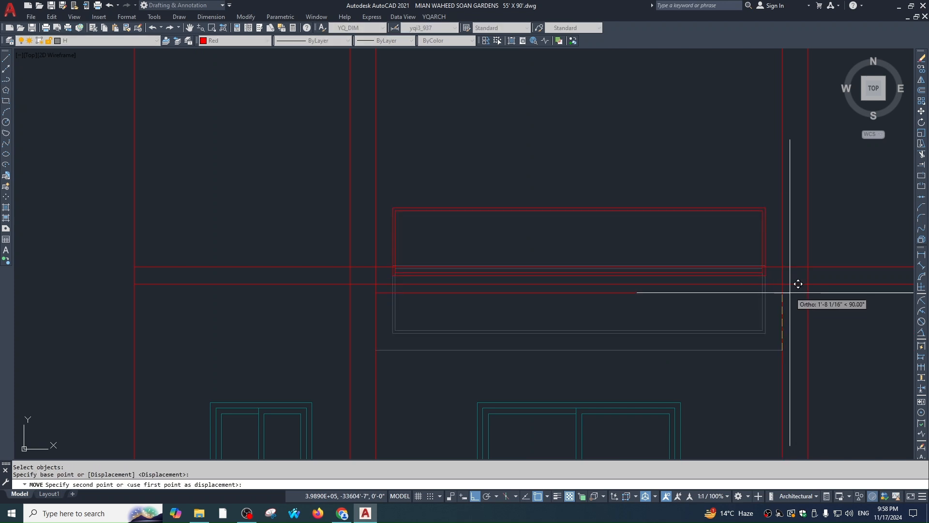
pyautogui.click(782, 284)
pyautogui.write('m')
pyautogui.press('Return')
pyautogui.write('p')
pyautogui.press('Return')
pyautogui.press('Return')
pyautogui.click(830, 342)
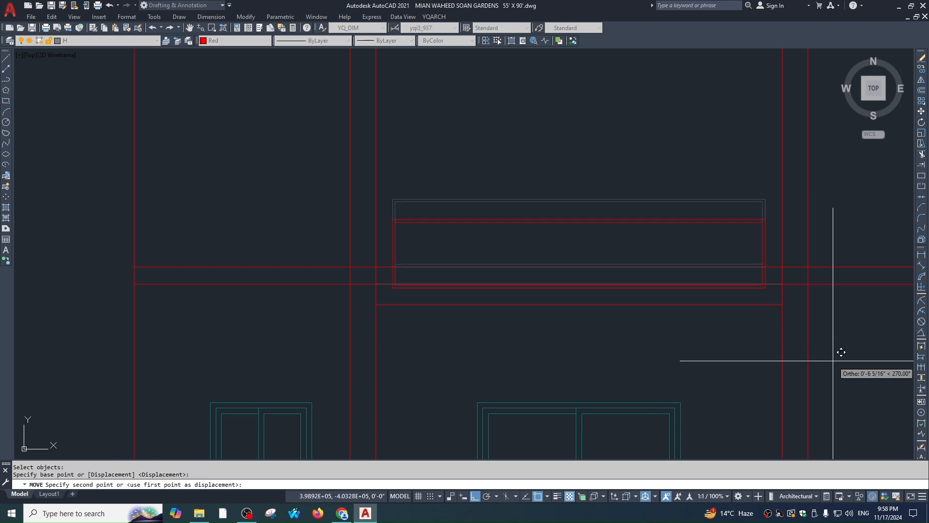
pyautogui.press('Escape')
pyautogui.press('Escape')
pyautogui.scroll(-6, 743, 345)
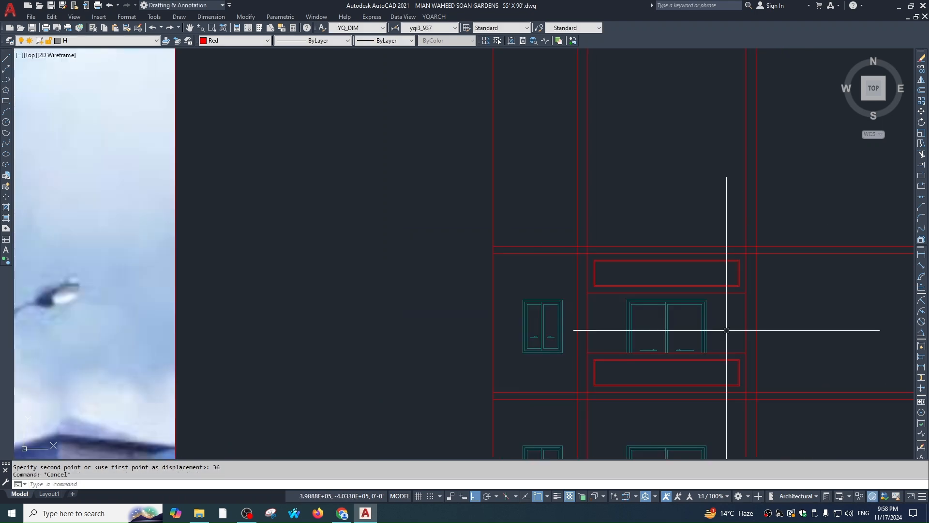
pyautogui.scroll(-4, 637, 274)
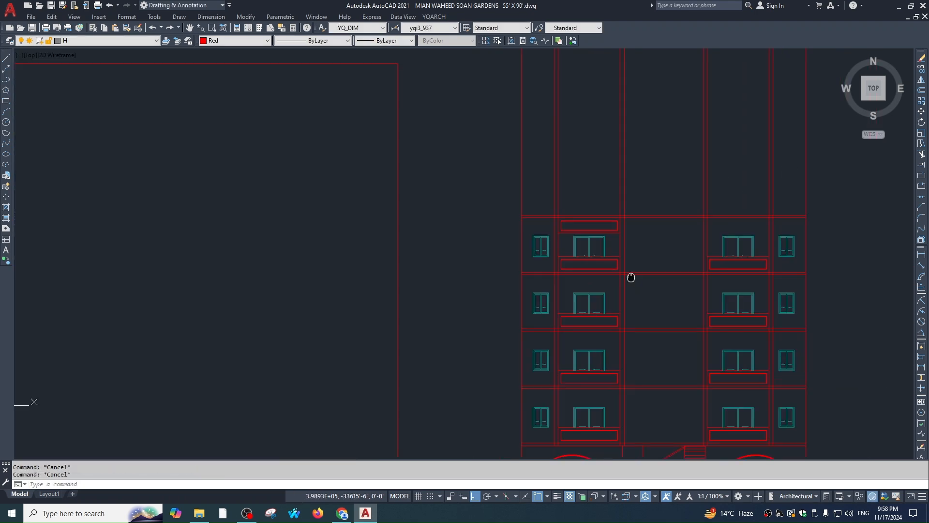
# Mirror the top-left balcony panel across a vertical axis into the right bay, keeping the original
pyautogui.scroll(3, 591, 222)
pyautogui.click(671, 278)
pyautogui.click(663, 230)
pyautogui.write('mi')
pyautogui.press('Return')
pyautogui.scroll(-5, 650, 268)
pyautogui.click(654, 273)
pyautogui.click(654, 244)
pyautogui.press('Return')
pyautogui.press('Escape')
pyautogui.moveTo(695, 317); pyautogui.dragTo(686, 286, button='middle')
pyautogui.press('Escape')
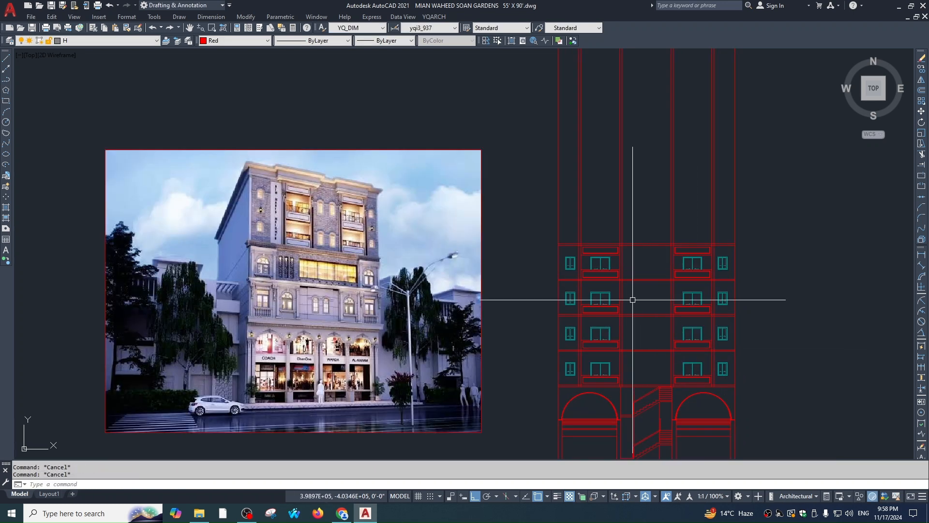
# Offset the elevation's top line 36 upward to form the parapet line
pyautogui.scroll(8, 261, 165)
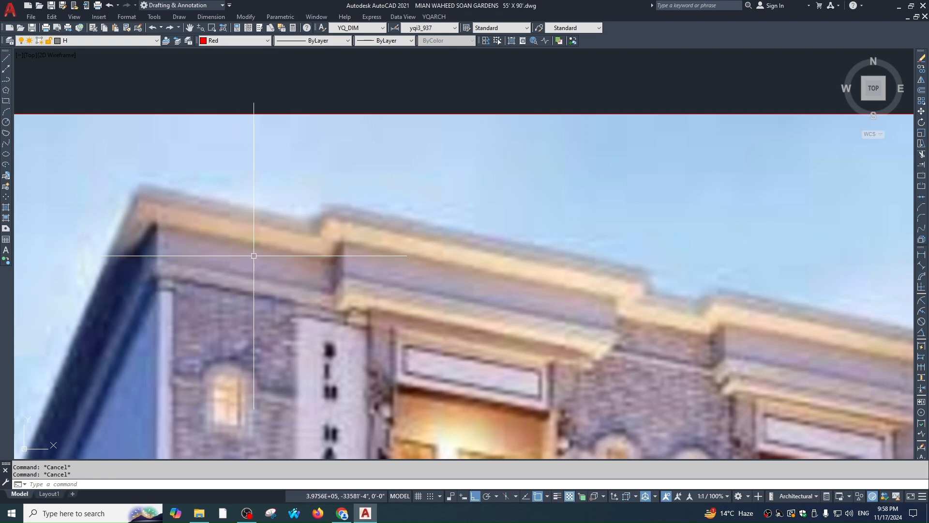
pyautogui.scroll(-8, 253, 256)
pyautogui.write('o')
pyautogui.press('Return')
pyautogui.write('36')
pyautogui.press('Return')
pyautogui.click(578, 307)
pyautogui.click(577, 269)
pyautogui.press('Return')
# Trim the column lines that poke above the top horizontal line
pyautogui.press('Return')
pyautogui.scroll(-2, 631, 284)
pyautogui.moveTo(631, 284); pyautogui.dragTo(598, 284, button='middle')
pyautogui.press('Escape')
pyautogui.write('tr')
pyautogui.click(716, 276)
pyautogui.press('Return')
pyautogui.click(775, 199)
pyautogui.click(296, 228)
pyautogui.press('Escape')
pyautogui.press('Return')
pyautogui.scroll(2, 494, 307)
pyautogui.click(493, 301)
pyautogui.scroll(-5, 484, 296)
pyautogui.press('Return')
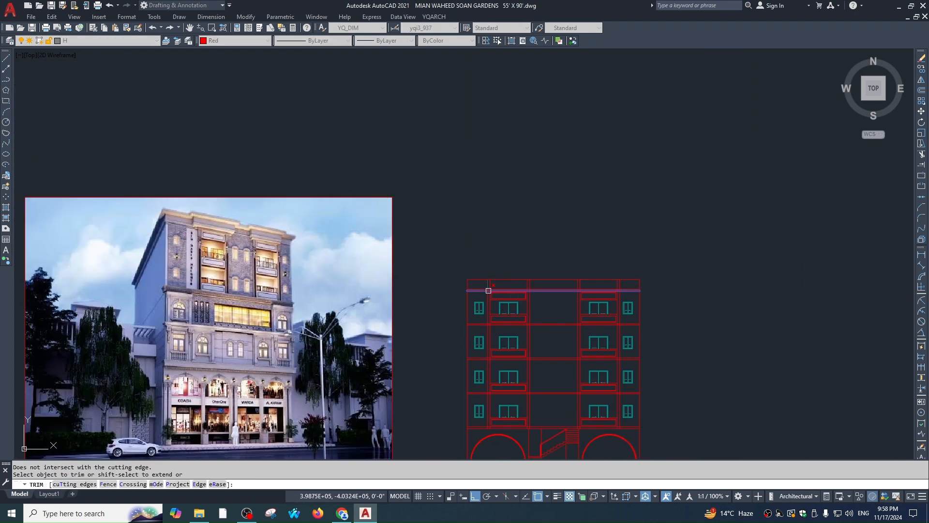
pyautogui.scroll(4, 488, 289)
pyautogui.click(460, 272)
pyautogui.press('Escape')
pyautogui.scroll(-4, 719, 317)
pyautogui.press('Escape')
pyautogui.press('Escape')
# Pan the elevation beside the reference photo, then move over to the first-floor plans
pyautogui.moveTo(689, 294); pyautogui.dragTo(689, 327, button='middle')
pyautogui.moveTo(637, 252); pyautogui.dragTo(719, 271, button='middle')
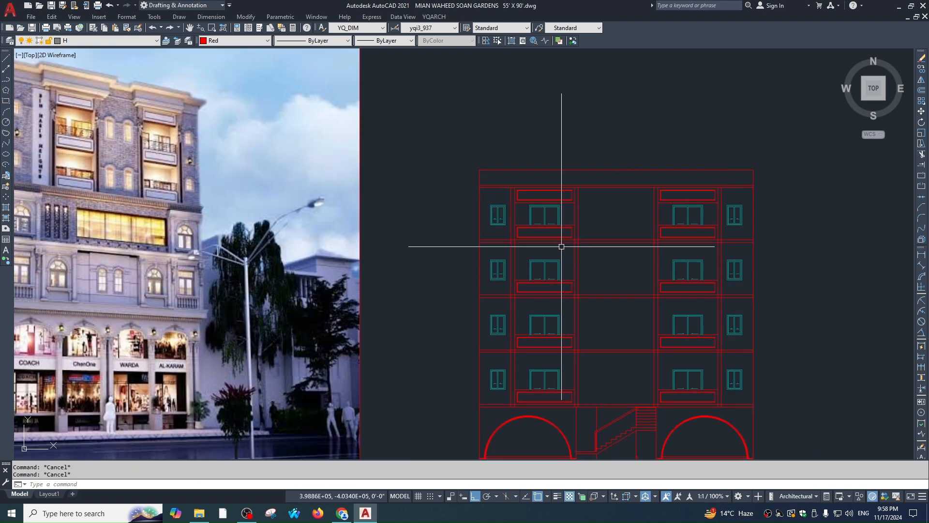
pyautogui.moveTo(562, 246); pyautogui.dragTo(558, 276, button='middle')
pyautogui.scroll(2, 213, 132)
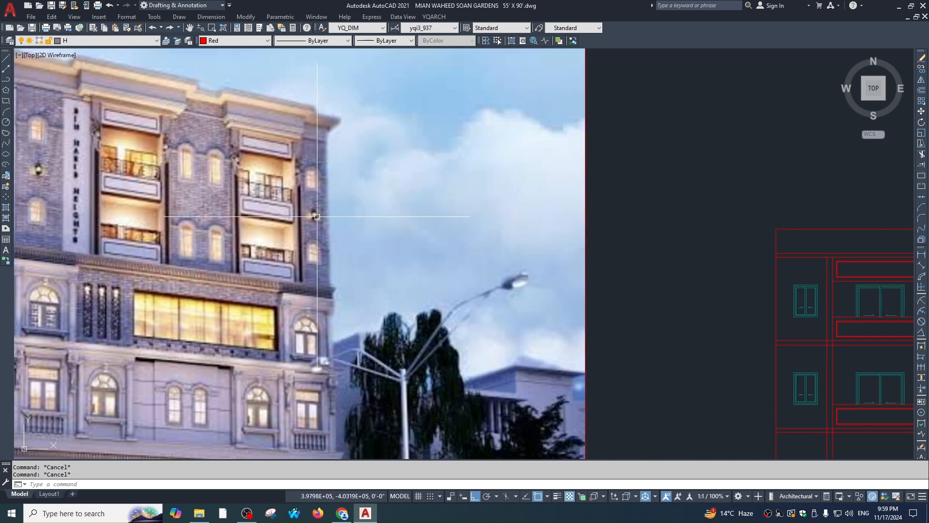
pyautogui.scroll(2, 236, 157)
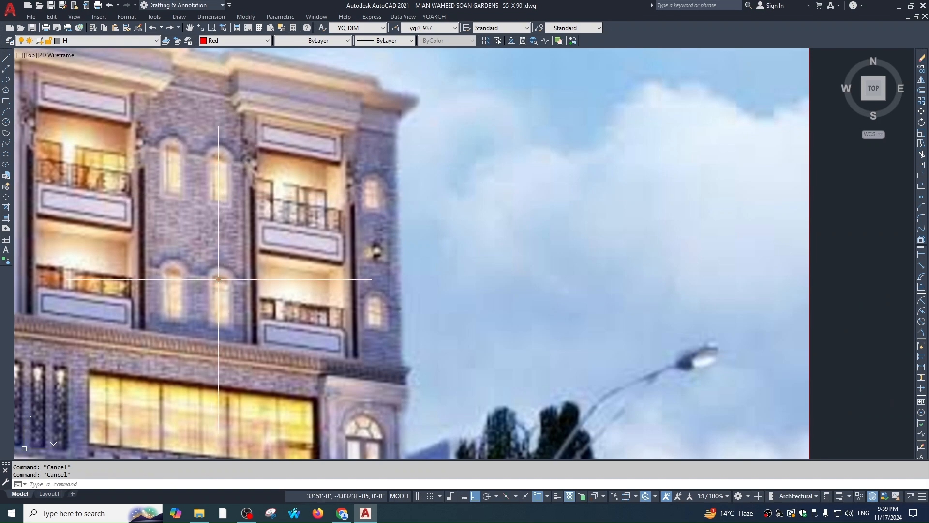
pyautogui.scroll(-7, 286, 130)
pyautogui.moveTo(576, 252); pyautogui.dragTo(536, 53, button='middle')
pyautogui.scroll(8, 538, 290)
# Begin a stretch with a crossing selection over the stair window's lines near the stairs
pyautogui.write('s')
pyautogui.press('Return')
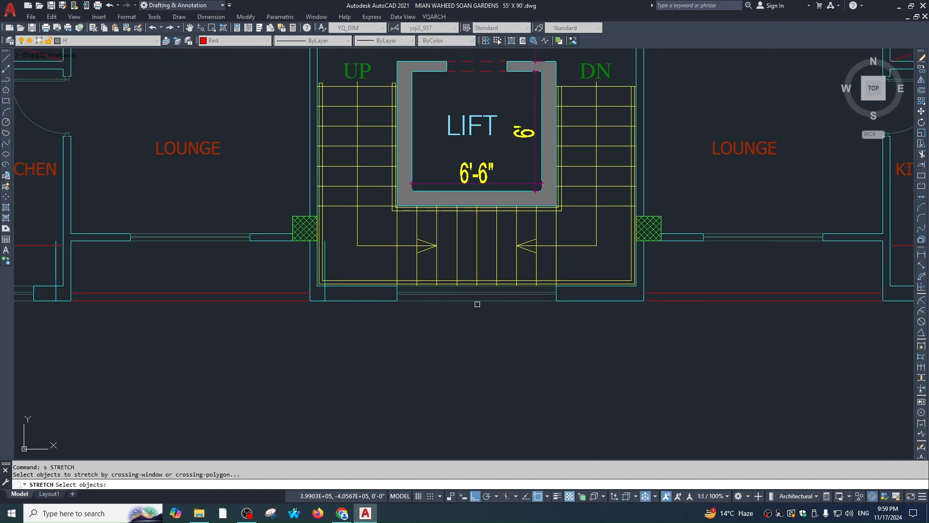
pyautogui.press('Escape')
pyautogui.scroll(4, 557, 298)
pyautogui.write('s')
pyautogui.press('Return')
pyautogui.click(386, 342)
pyautogui.press('Escape')
pyautogui.press('Escape')
pyautogui.write('s')
pyautogui.press('Return')
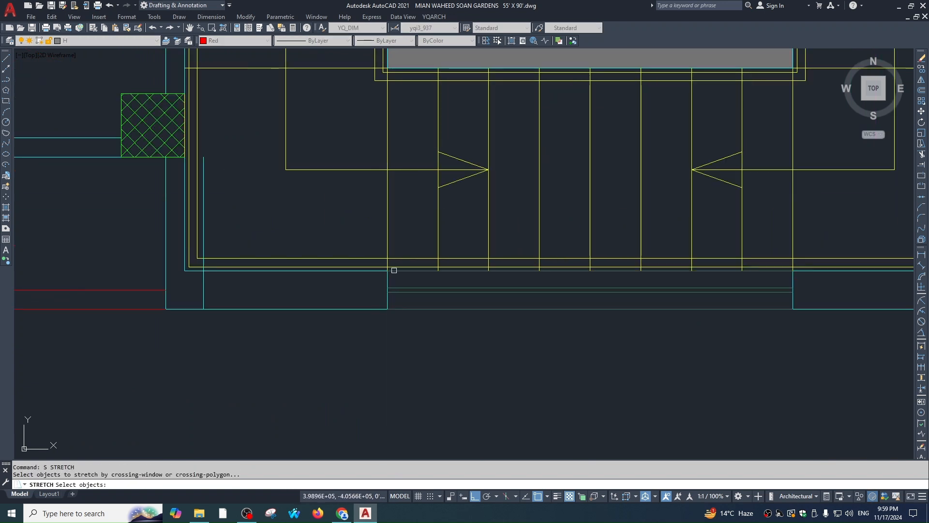
pyautogui.scroll(4, 395, 270)
pyautogui.click(396, 264)
pyautogui.click(362, 372)
pyautogui.keyDown('shift'); pyautogui.click(408, 172); pyautogui.keyUp('shift')
pyautogui.keyDown('shift'); pyautogui.click(338, 276); pyautogui.keyUp('shift')
pyautogui.scroll(-2, 397, 275)
pyautogui.press('Escape')
# Select the window end and wall lines with a base point for stretching, then cancel
pyautogui.scroll(2, 406, 250)
pyautogui.press('Return')
pyautogui.click(404, 246)
pyautogui.click(360, 387)
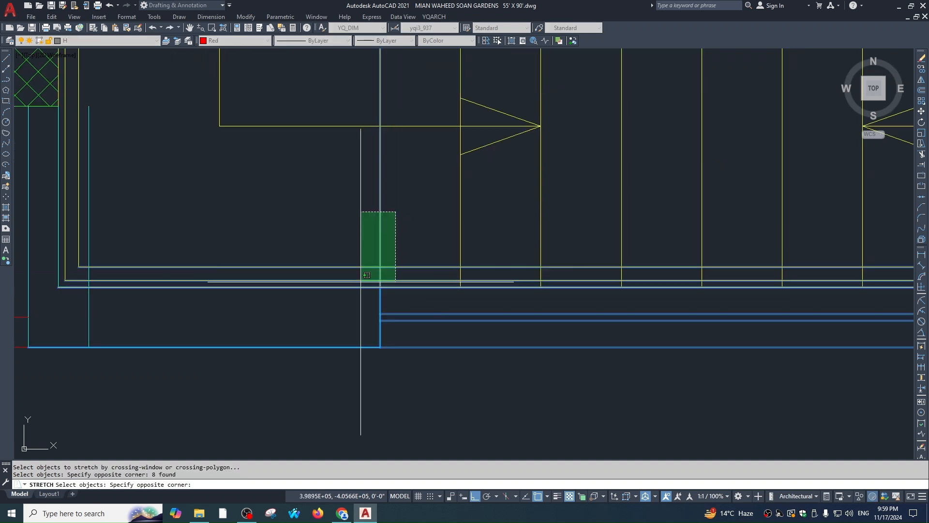
pyautogui.click(361, 280)
pyautogui.press('Return')
pyautogui.click(451, 374)
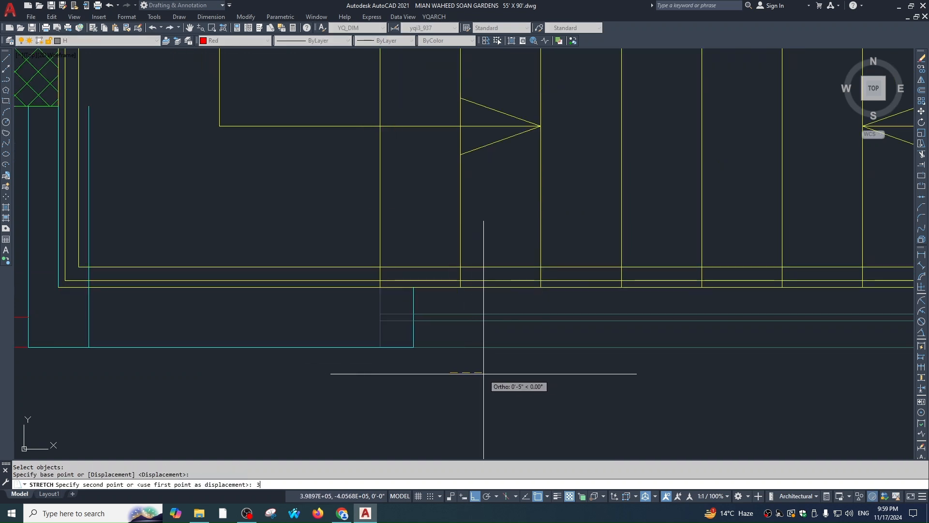
pyautogui.scroll(-3, 523, 315)
pyautogui.press('Escape')
pyautogui.write('s')
pyautogui.press('Return')
pyautogui.press('Escape')
pyautogui.press('Escape')
# Dimension the stair window with DLI, showing its 60 width below it
pyautogui.write('dli')
pyautogui.press('Return')
pyautogui.press('Return')
pyautogui.click(544, 275)
pyautogui.click(535, 364)
# Stretch the window end and dimension by 12, narrowing the window from 60 to 48
pyautogui.write('s')
pyautogui.press('Return')
pyautogui.scroll(6, 403, 251)
pyautogui.click(372, 289)
pyautogui.scroll(-6, 354, 230)
pyautogui.click(344, 367)
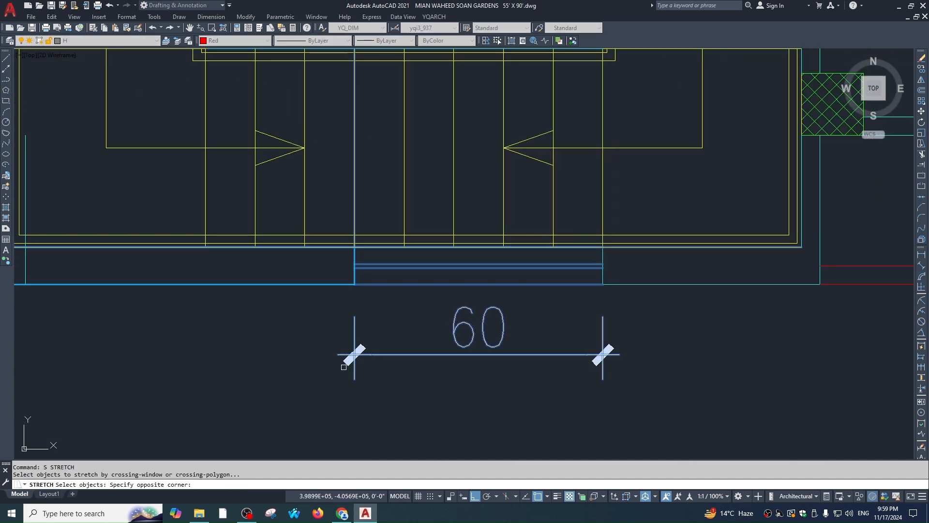
pyautogui.keyDown('shift'); pyautogui.click(347, 197); pyautogui.keyUp('shift')
pyautogui.press('Return')
pyautogui.click(415, 405)
pyautogui.write('12')
pyautogui.press('Return')
pyautogui.press('Escape')
pyautogui.press('Escape')
# Move the narrowed window and its 48 dimension 24 along the wall
pyautogui.click(429, 381)
pyautogui.press('Escape')
pyautogui.click(374, 414)
pyautogui.click(661, 209)
pyautogui.write(',')
pyautogui.press('BackSpace')
pyautogui.write('m')
pyautogui.press('Return')
pyautogui.click(648, 340)
pyautogui.write('2')
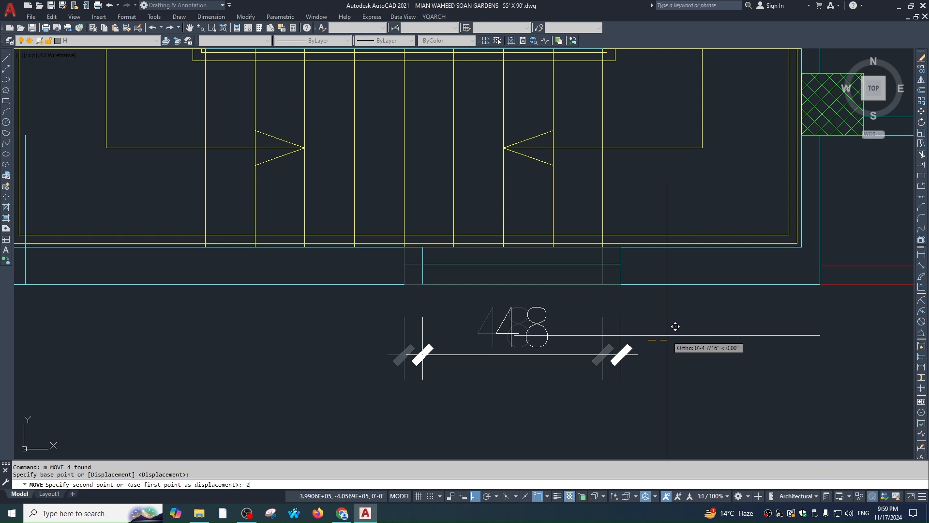
pyautogui.write('4')
pyautogui.press('Return')
pyautogui.press('Escape')
pyautogui.scroll(-1, 706, 272)
pyautogui.moveTo(654, 272); pyautogui.dragTo(639, 276, button='middle')
# Trim the wall line across the window and extend the wall lines up to it
pyautogui.write('tr')
pyautogui.scroll(1, 677, 268)
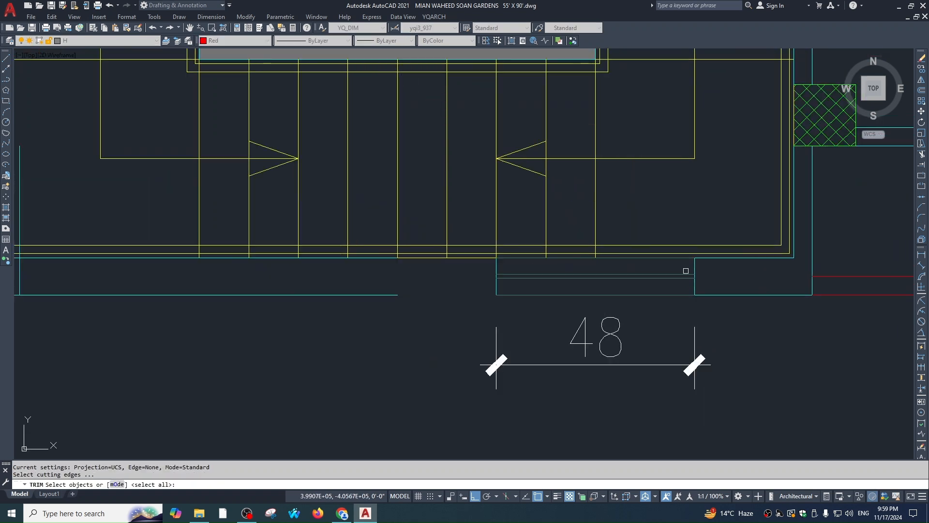
pyautogui.click(655, 257)
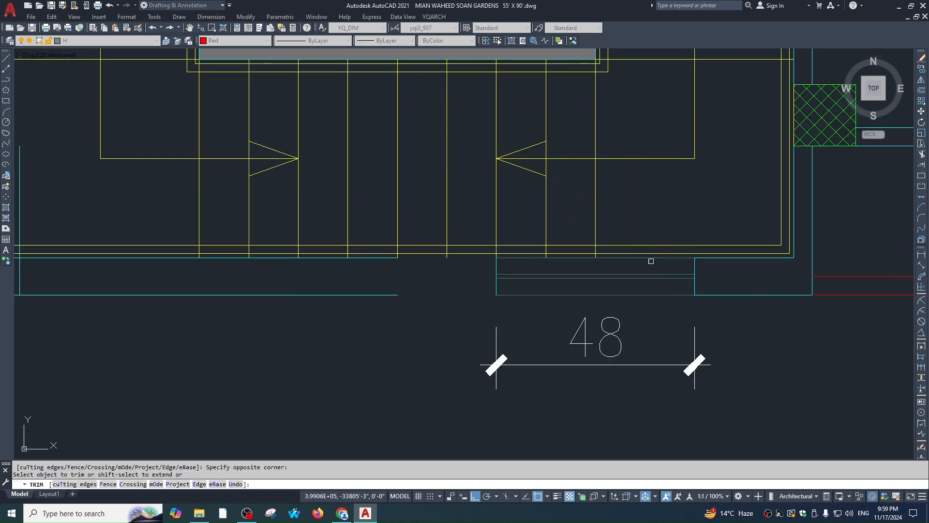
pyautogui.press('Escape')
pyautogui.write('ex')
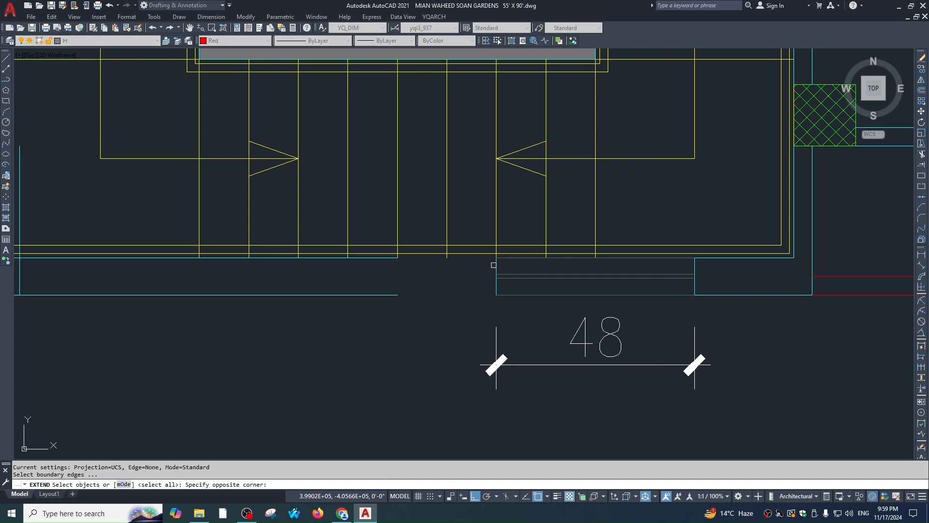
pyautogui.press('space')
pyautogui.click(407, 316)
pyautogui.click(382, 266)
pyautogui.click(382, 257)
pyautogui.click(382, 257)
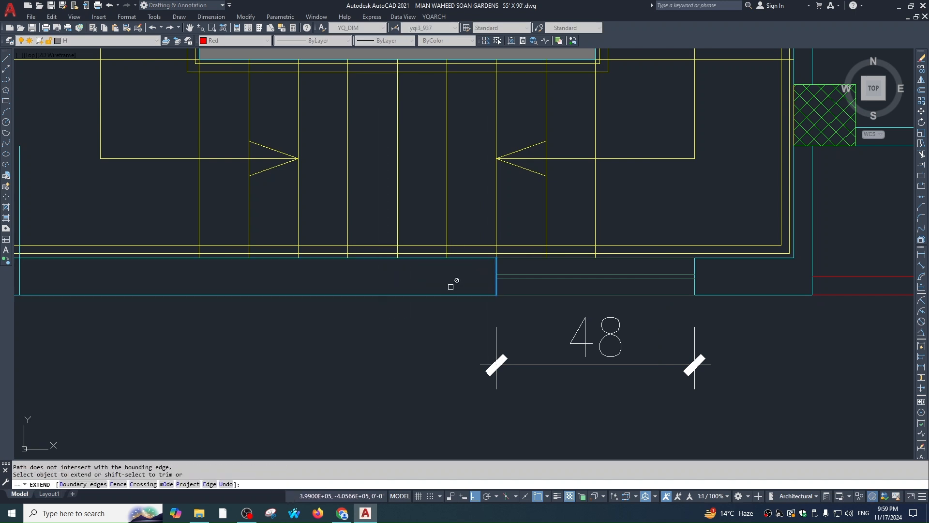
pyautogui.press('Escape')
pyautogui.press('Escape')
# Select the window lines and start mirroring them
pyautogui.click(754, 252)
pyautogui.write('mi')
pyautogui.scroll(-3, 533, 291)
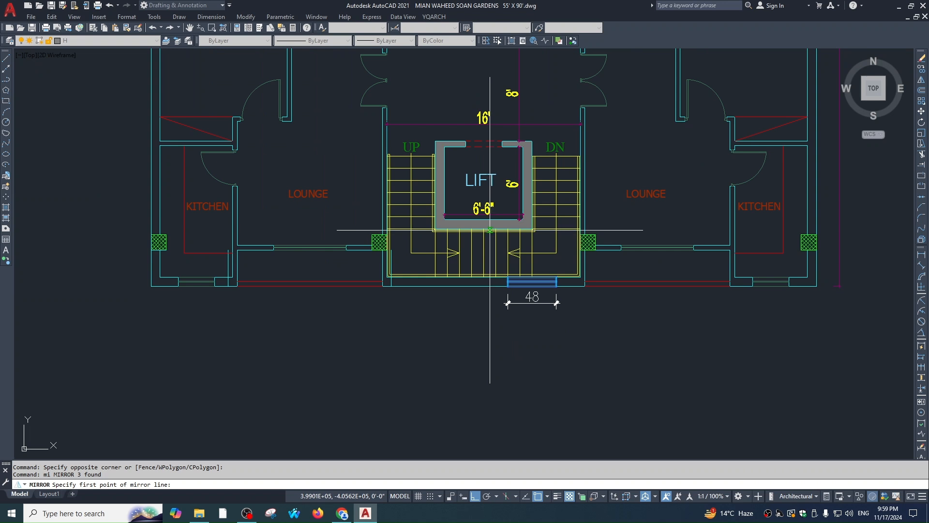
# Mirror the apartment plan across an axis through the lift centre, keeping the originals
pyautogui.click(483, 219)
pyautogui.click(494, 344)
pyautogui.press('space')
pyautogui.press('Escape')
# Start a TR trim on the wall lines, then cancel it
pyautogui.scroll(2, 414, 269)
pyautogui.write('tr')
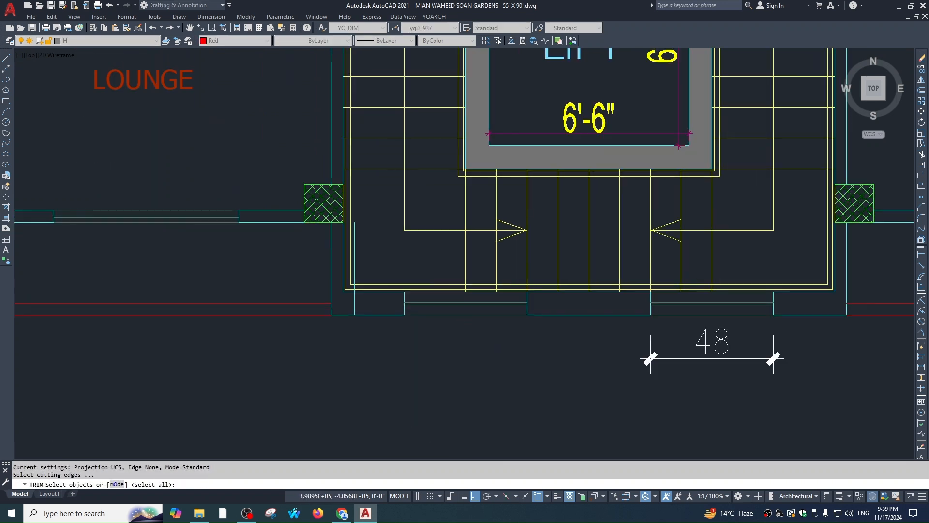
pyautogui.scroll(2, 442, 317)
pyautogui.click(348, 353)
pyautogui.press('Escape')
pyautogui.press('space')
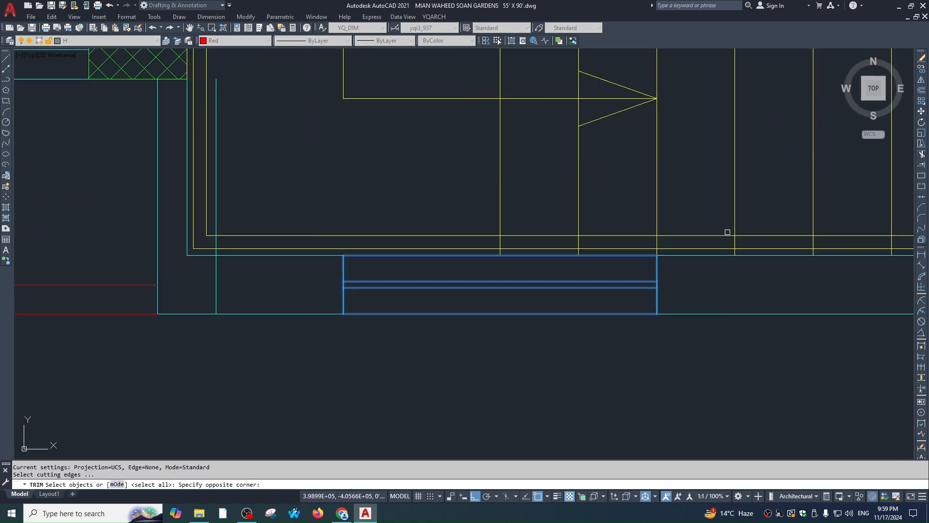
pyautogui.click(543, 369)
pyautogui.press('Escape')
# Erase the 48 dimension, then undo to restore it
pyautogui.scroll(-2, 508, 260)
pyautogui.press('Escape')
pyautogui.press('Escape')
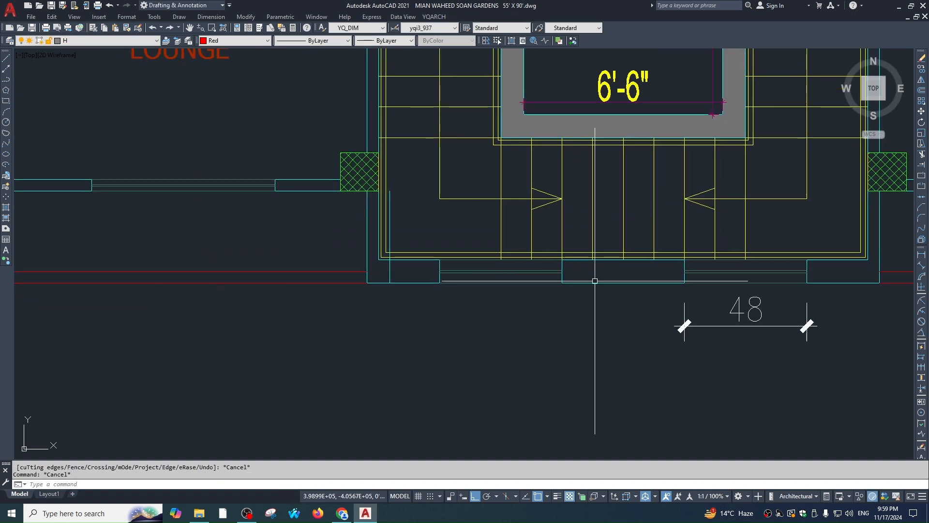
pyautogui.click(721, 301)
pyautogui.click(617, 341)
pyautogui.write('e')
pyautogui.press('Escape')
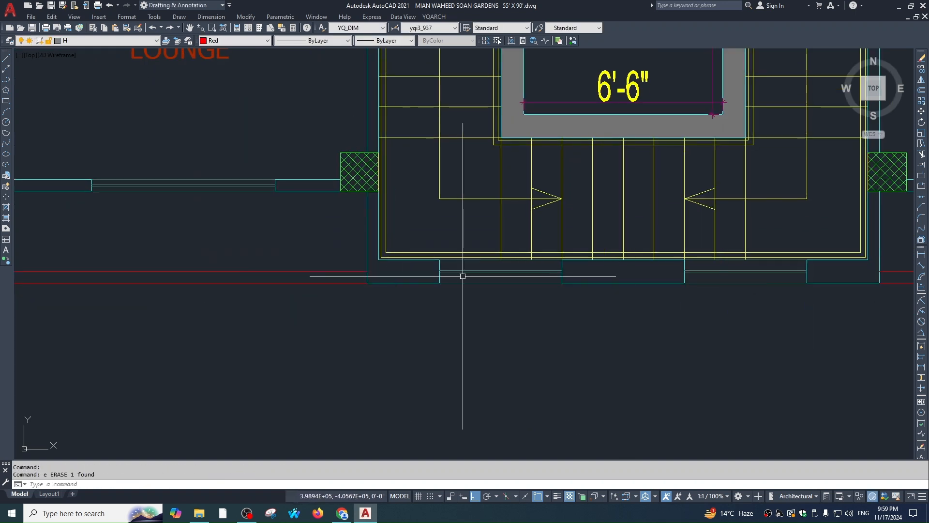
pyautogui.hotkey('ctrl', 'z')
# Offset the first bottom wall segment 4 units downward
pyautogui.scroll(-1, 543, 320)
pyautogui.moveTo(543, 320); pyautogui.dragTo(552, 279, button='middle')
pyautogui.scroll(1, 605, 274)
pyautogui.press('Escape')
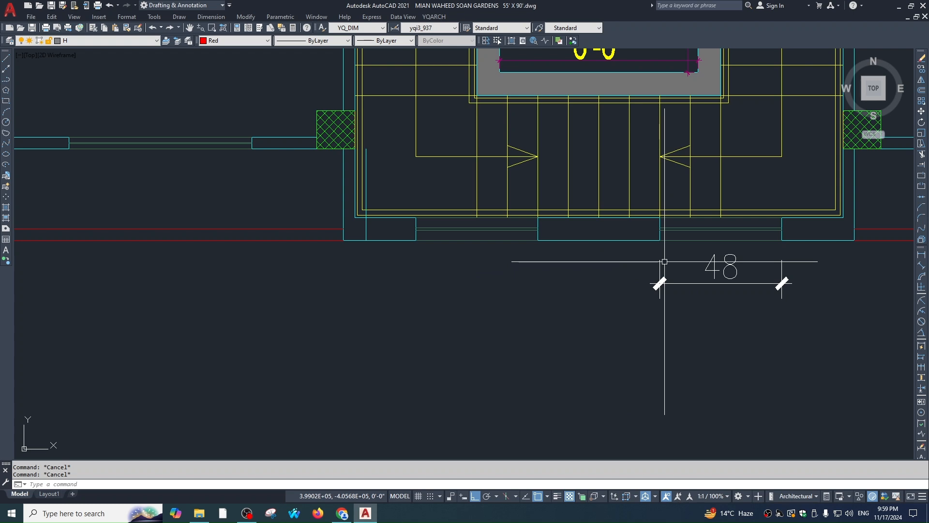
pyautogui.scroll(-2, 570, 279)
pyautogui.write('o')
pyautogui.press('space')
pyautogui.write('4')
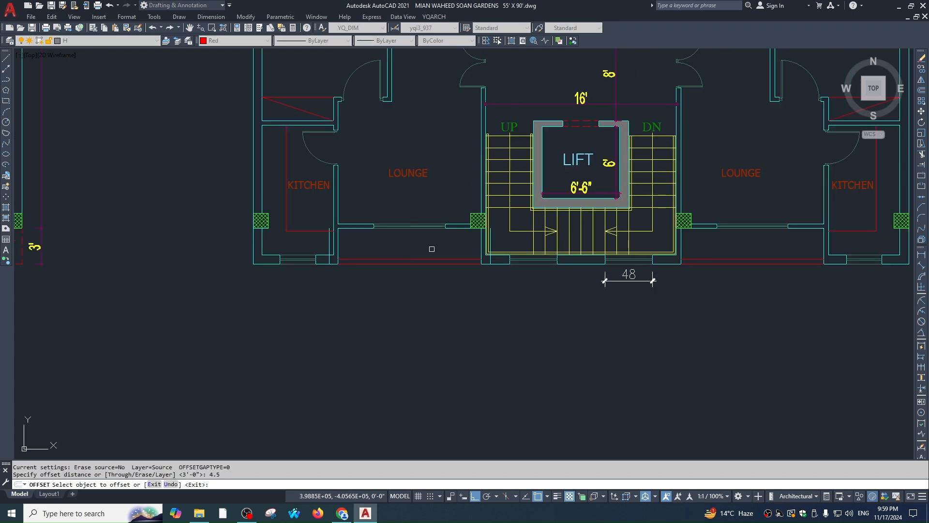
pyautogui.scroll(4, 495, 257)
pyautogui.click(493, 254)
pyautogui.click(488, 278)
# Offset the second bottom wall segment 4 units downward as well
pyautogui.moveTo(343, 298); pyautogui.dragTo(450, 268, button='middle')
pyautogui.click(173, 223)
pyautogui.click(178, 244)
pyautogui.press('Escape')
# Fillet the two lower corners of the new wall jog
pyautogui.write('f')
pyautogui.press('space')
pyautogui.click(181, 216)
pyautogui.click(198, 234)
pyautogui.press('space')
pyautogui.click(196, 235)
pyautogui.click(203, 206)
# Trim the two wall segments inside the jog and erase the leftover vertical line
pyautogui.write('tr')
pyautogui.press('space')
pyautogui.press('space')
pyautogui.click(180, 216)
pyautogui.click(190, 222)
pyautogui.press('Escape')
pyautogui.click(185, 165)
pyautogui.click(156, 174)
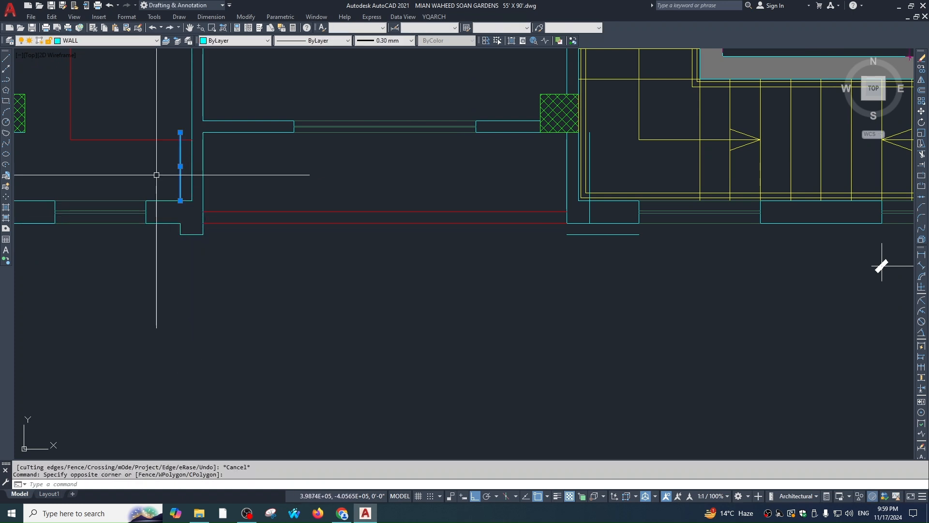
pyautogui.press('e')
# Fillet the short vertical wall line to the bottom wall line
pyautogui.press('space')
pyautogui.press('Escape')
pyautogui.moveTo(384, 250); pyautogui.dragTo(356, 269, button='middle')
pyautogui.write('f')
pyautogui.press('space')
pyautogui.click(547, 253)
pyautogui.click(563, 242)
pyautogui.press('Escape')
pyautogui.press('space')
pyautogui.press('Escape')
pyautogui.press('Escape')
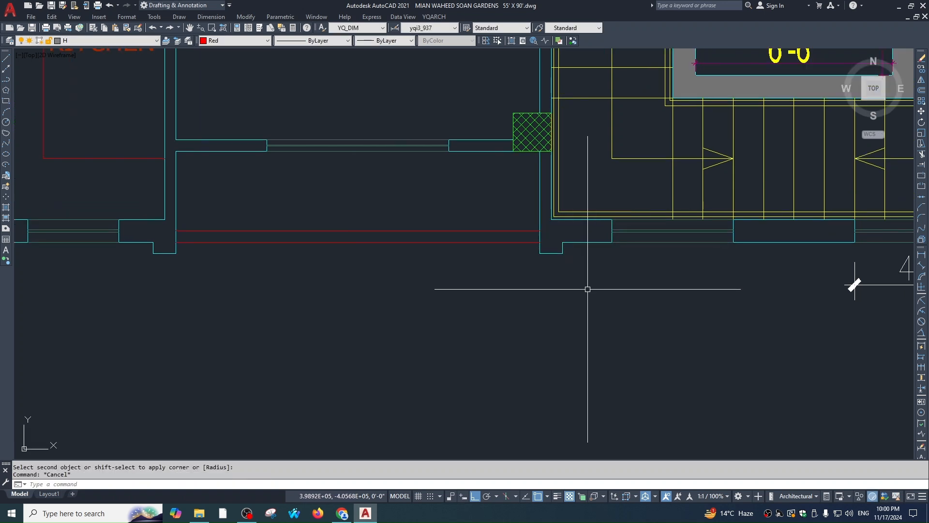
# Erase the temporary 48 dimension
pyautogui.scroll(-2, 528, 263)
pyautogui.scroll(-2, 262, 246)
pyautogui.click(597, 254)
pyautogui.click(519, 280)
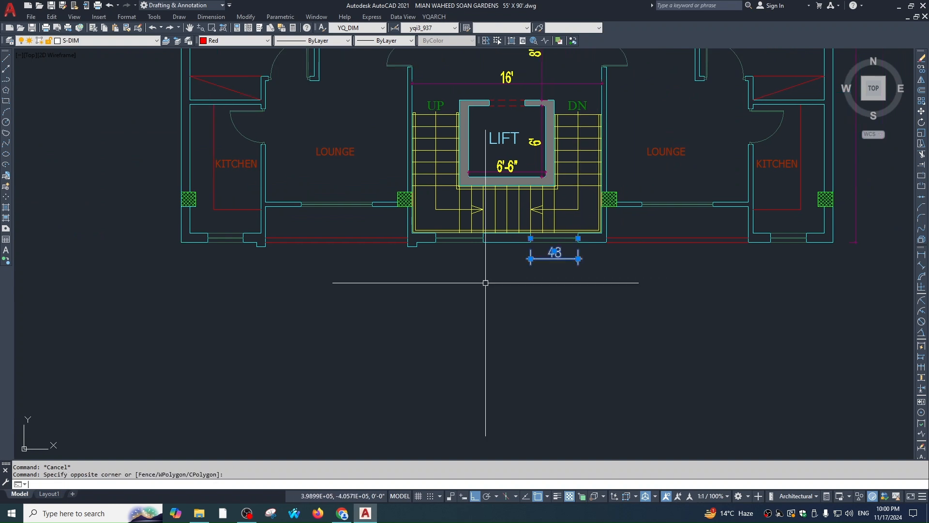
pyautogui.write('e')
pyautogui.press('space')
# Mirror the wall jog lines across the lift core, keeping the originals
pyautogui.scroll(2, 394, 256)
pyautogui.click(435, 240)
pyautogui.click(100, 284)
pyautogui.scroll(-4, 271, 271)
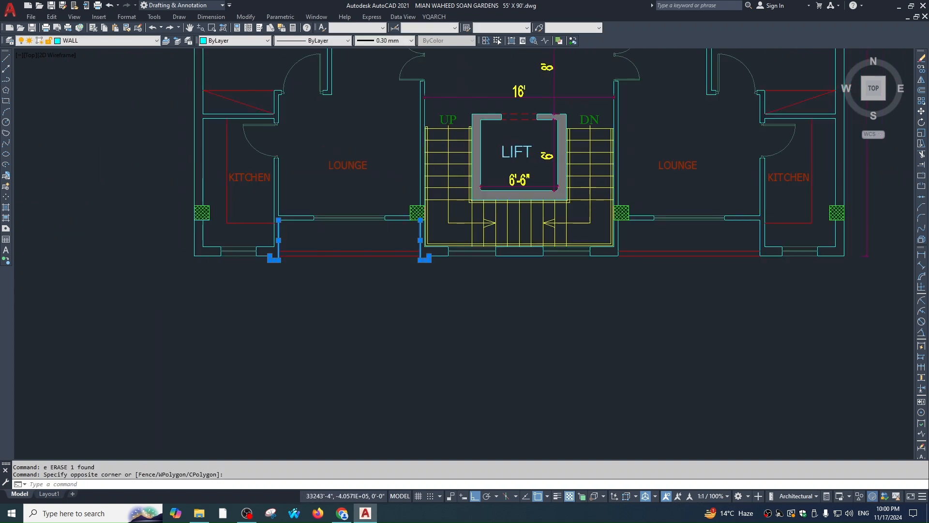
pyautogui.write('mi')
pyautogui.press('space')
pyautogui.click(491, 269)
pyautogui.click(491, 319)
pyautogui.press('space')
pyautogui.press('Escape')
# Fillet a pair of wall lines on the right side into a closed corner
pyautogui.scroll(6, 653, 267)
pyautogui.write('f')
pyautogui.press('space')
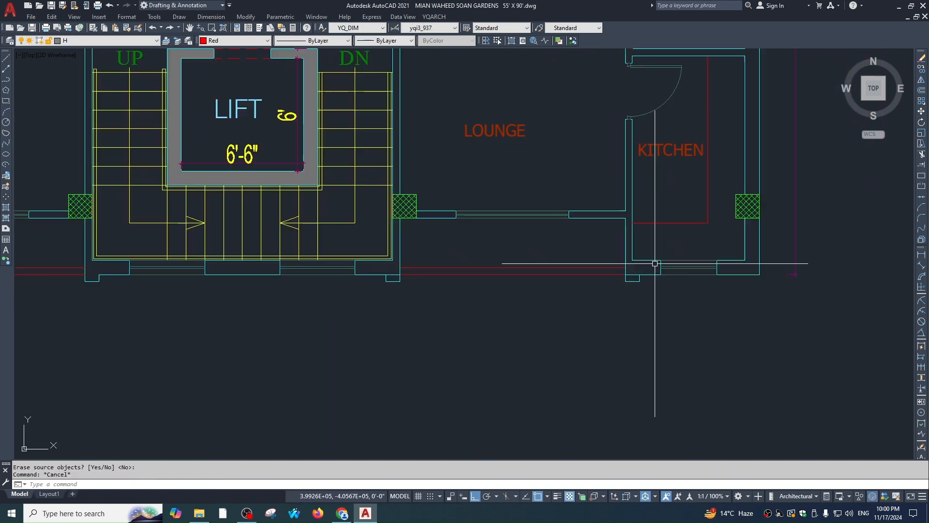
pyautogui.click(631, 285)
pyautogui.click(612, 296)
pyautogui.scroll(-2, 576, 276)
pyautogui.press('Escape')
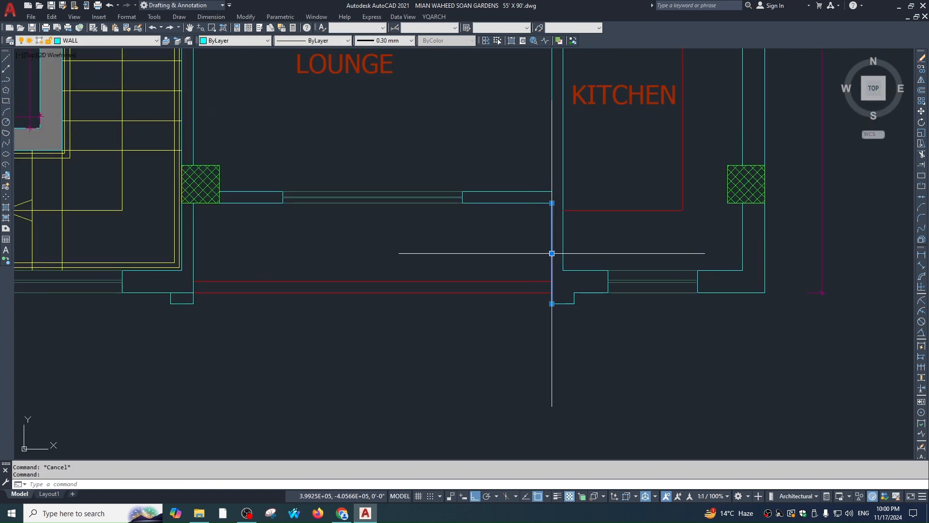
# Fillet the vertical wall line below the kitchen to close the kitchen corner
pyautogui.scroll(2, 551, 254)
pyautogui.write('f')
pyautogui.press('space')
pyautogui.click(559, 262)
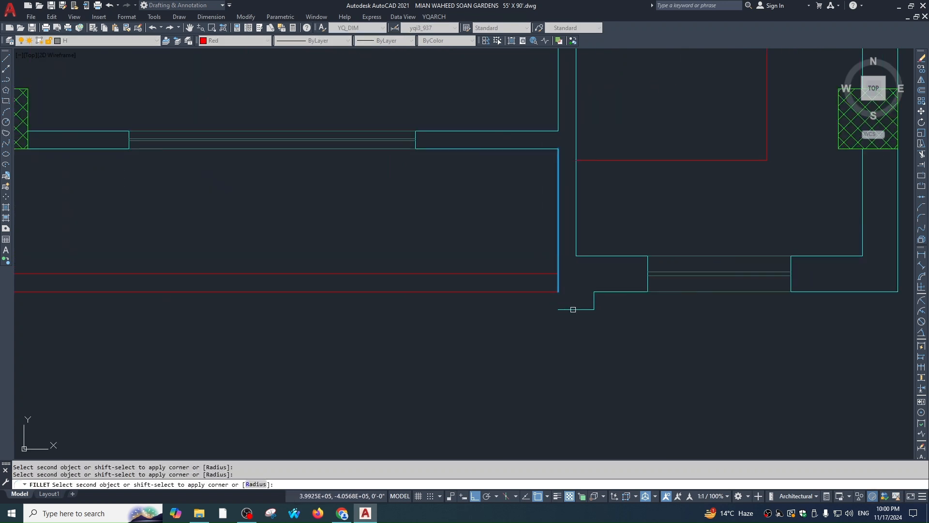
pyautogui.click(574, 309)
pyautogui.press('Escape')
pyautogui.press('Escape')
# Fillet the short line at the stair corner to close it
pyautogui.scroll(-2, 462, 327)
pyautogui.moveTo(229, 314); pyautogui.dragTo(460, 295, button='middle')
pyautogui.scroll(2, 407, 283)
pyautogui.write('f')
pyautogui.press('space')
pyautogui.click(412, 303)
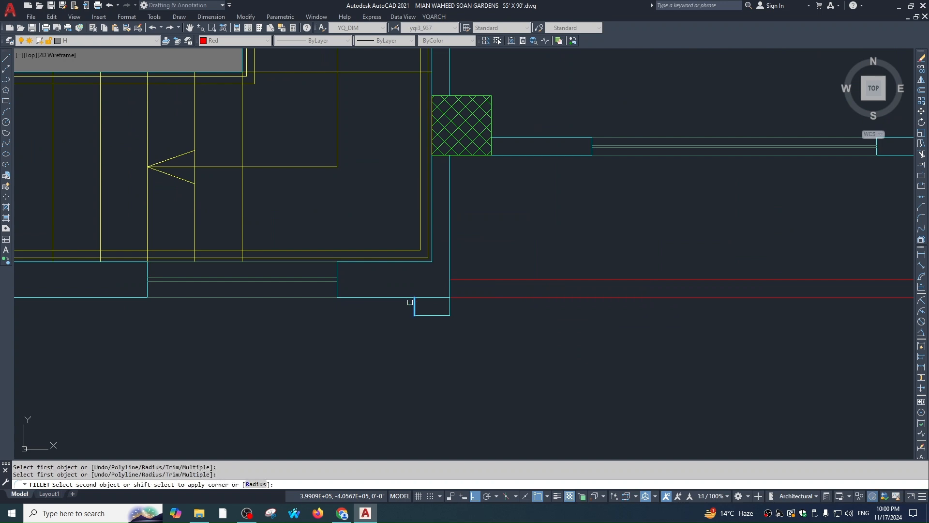
pyautogui.click(453, 303)
# Begin filleting one more vertical wall corner, then cancel
pyautogui.write('f')
pyautogui.press('space')
pyautogui.click(449, 292)
pyautogui.scroll(-5, 511, 290)
pyautogui.press('Escape')
pyautogui.press('Escape')
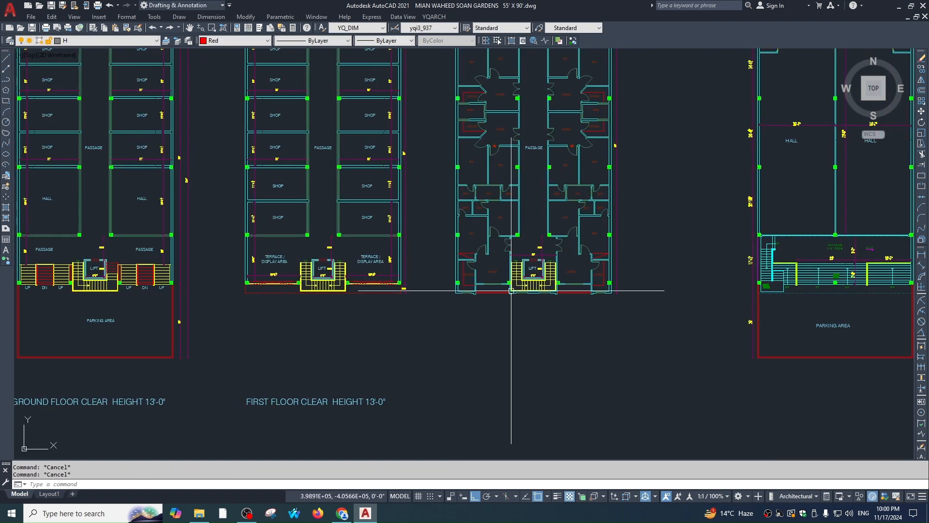
# Place a vertical XL construction line through the stair-core entry opening
pyautogui.scroll(-4, 531, 267)
pyautogui.scroll(6, 564, 135)
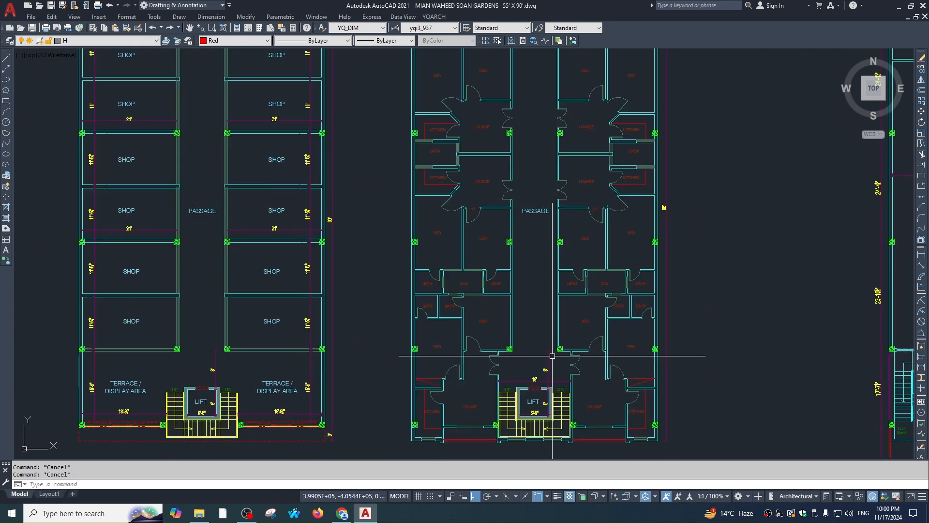
pyautogui.write('xl')
pyautogui.press('space')
pyautogui.write('v')
pyautogui.press('space')
pyautogui.scroll(4, 543, 324)
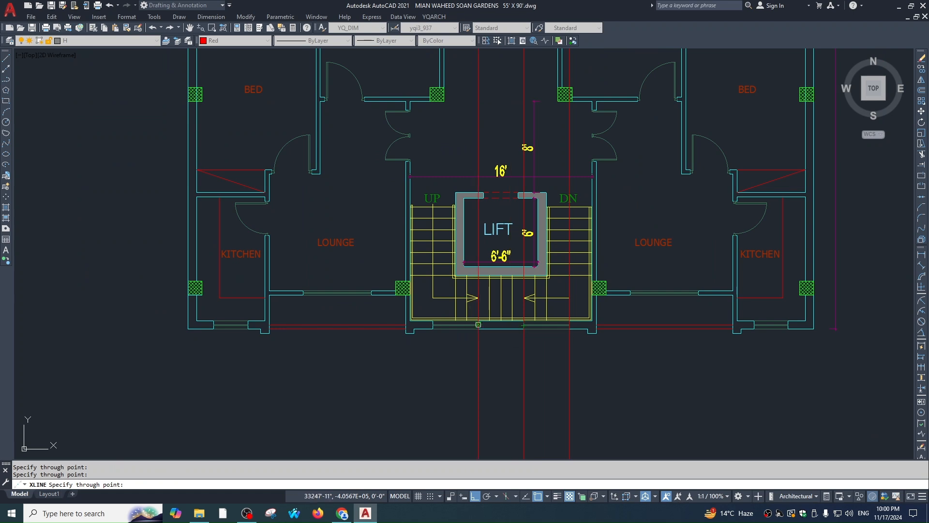
pyautogui.click(433, 325)
pyautogui.press('Escape')
pyautogui.scroll(-4, 539, 301)
# Pan to the reference facade render, then back to the elevation's left windows
pyautogui.moveTo(535, 216); pyautogui.dragTo(532, 366, button='middle')
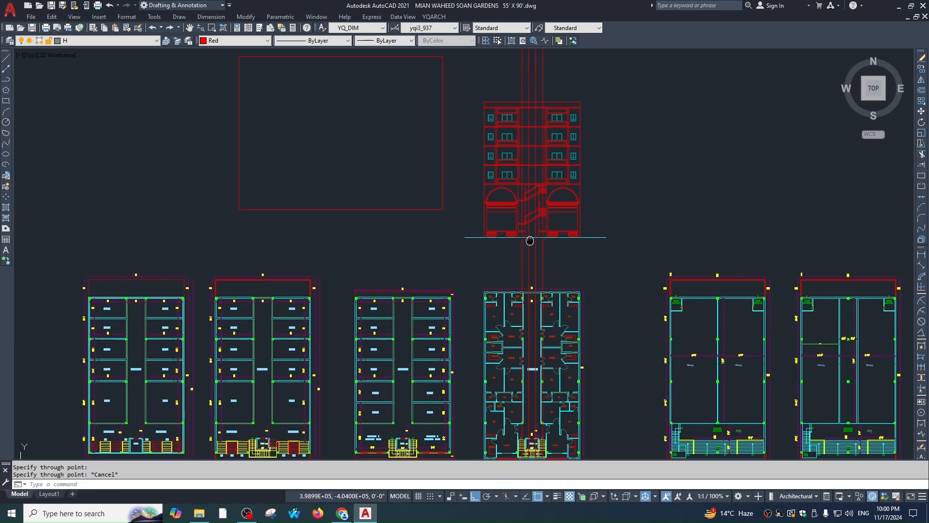
pyautogui.scroll(3, 537, 163)
pyautogui.moveTo(553, 296); pyautogui.dragTo(583, 230, button='middle')
pyautogui.press('Escape')
pyautogui.scroll(-2, 599, 286)
pyautogui.moveTo(600, 286); pyautogui.dragTo(631, 259, button='middle')
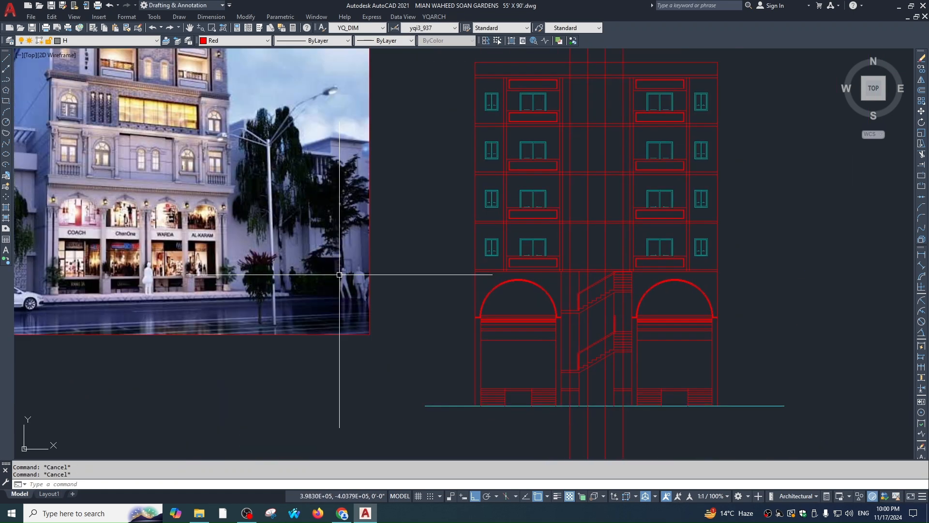
pyautogui.moveTo(341, 276); pyautogui.dragTo(619, 362, button='middle')
pyautogui.moveTo(343, 181); pyautogui.dragTo(343, 227, button='middle')
pyautogui.scroll(4, 338, 195)
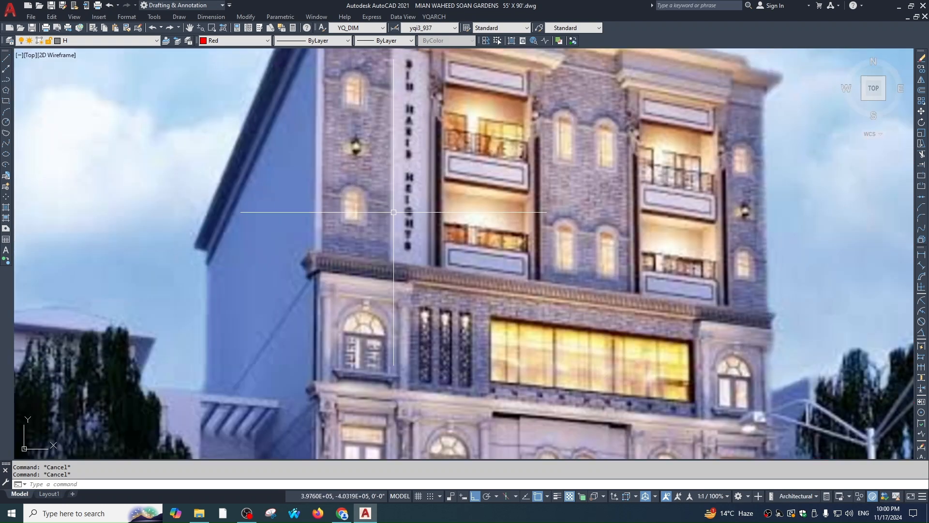
pyautogui.scroll(-5, 413, 181)
pyautogui.moveTo(552, 210); pyautogui.dragTo(303, 174, button='middle')
pyautogui.scroll(4, 547, 309)
pyautogui.moveTo(553, 199); pyautogui.dragTo(534, 235, button='middle')
# Explode the small left window block into separate lines; a first fillet attempt is cancelled
pyautogui.scroll(4, 502, 294)
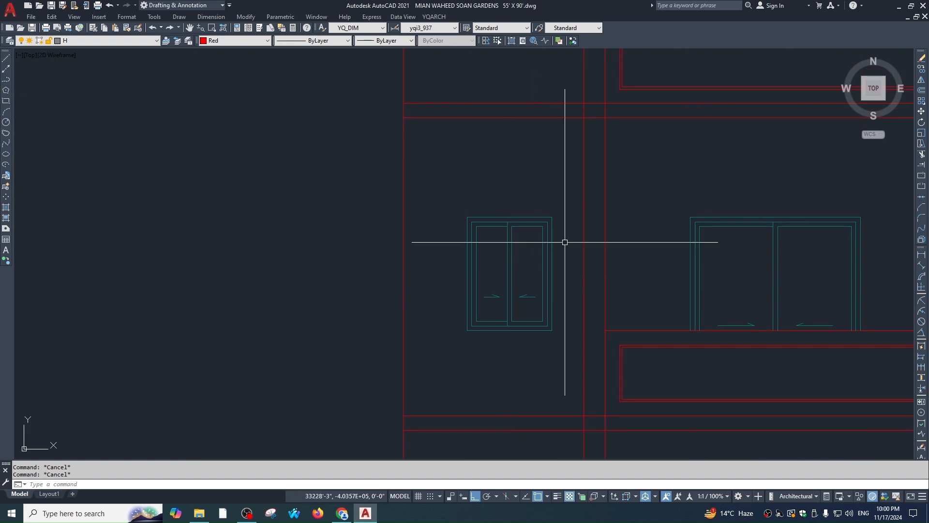
pyautogui.scroll(2, 526, 237)
pyautogui.click(567, 259)
pyautogui.write('x')
pyautogui.press('Return')
pyautogui.press('space')
pyautogui.click(569, 254)
pyautogui.click(432, 261)
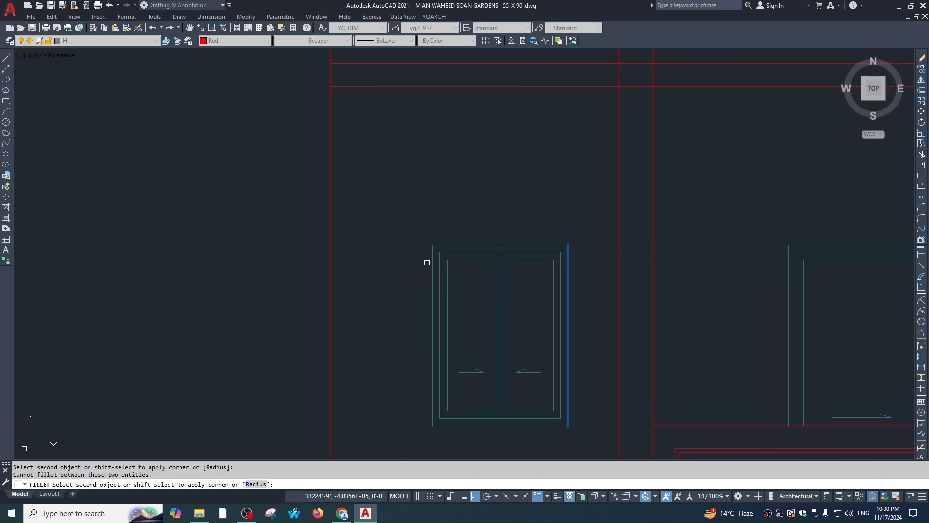
pyautogui.press('Escape')
pyautogui.press('Escape')
# Try stretching the window with a crossing selection, then cancel the stretch
pyautogui.moveTo(502, 268); pyautogui.dragTo(561, 230, button='middle')
pyautogui.scroll(-2, 555, 237)
pyautogui.scroll(-5, 554, 245)
pyautogui.scroll(5, 554, 242)
pyautogui.write('s')
pyautogui.press('space')
pyautogui.click(569, 162)
pyautogui.click(421, 269)
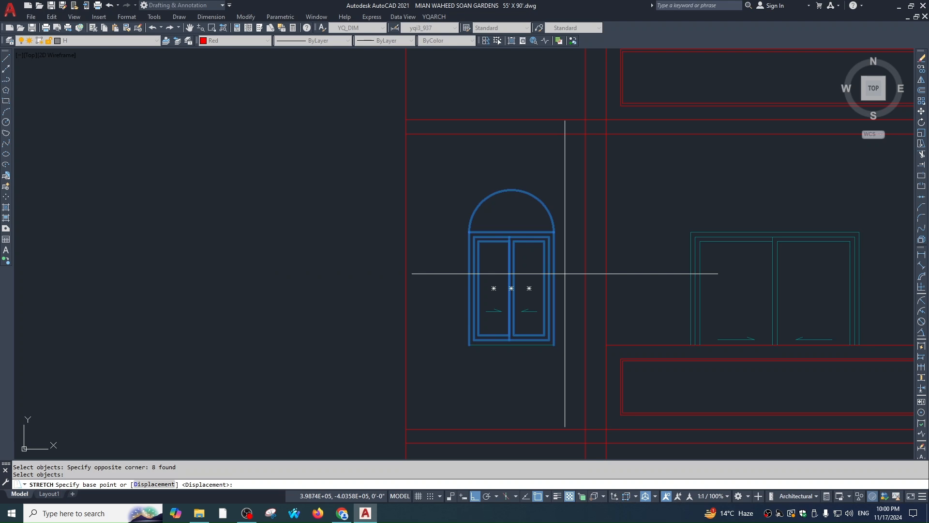
pyautogui.press('space')
pyautogui.click(571, 282)
pyautogui.press('Escape')
pyautogui.press('Escape')
# Pan over the reference photo to check the window design, then return to the elevation
pyautogui.write('o')
pyautogui.press('space')
pyautogui.scroll(-5, 536, 234)
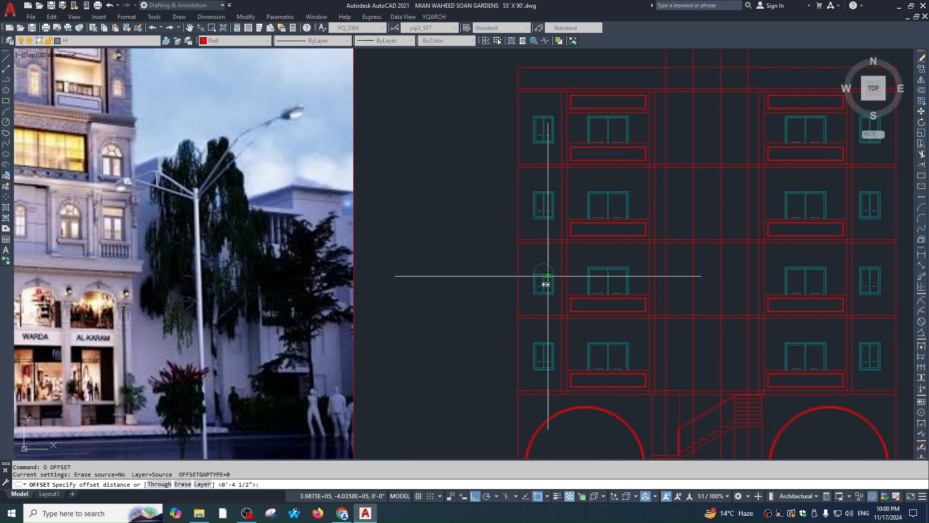
pyautogui.moveTo(213, 238); pyautogui.dragTo(468, 265, button='middle')
pyautogui.moveTo(265, 153); pyautogui.dragTo(277, 229, button='middle')
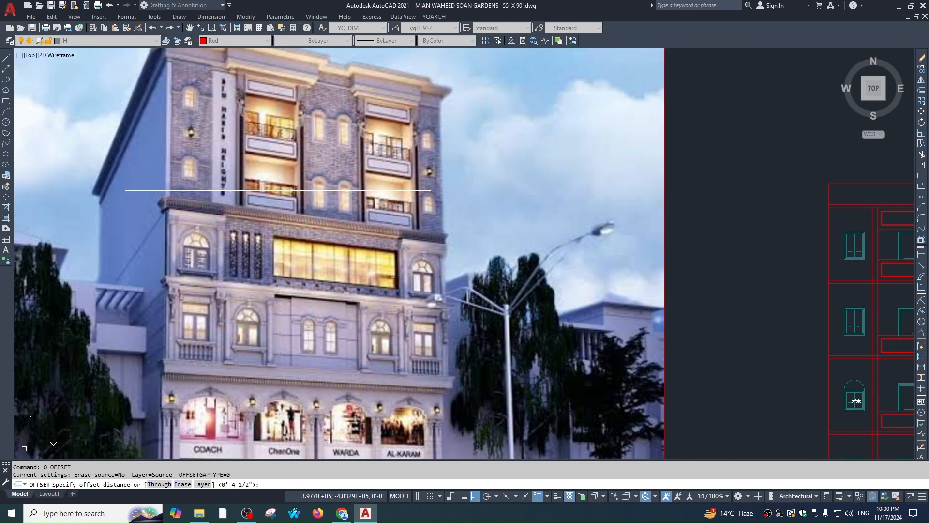
pyautogui.scroll(-1, 506, 256)
pyautogui.moveTo(507, 256)
pyautogui.mouseDown(button='middle')
pyautogui.moveTo(467, 236)
pyautogui.moveTo(278, 206)
pyautogui.mouseUp(button='middle')
pyautogui.scroll(3, 493, 282)
pyautogui.scroll(2, 527, 348)
pyautogui.press('Escape')
pyautogui.press('Escape')
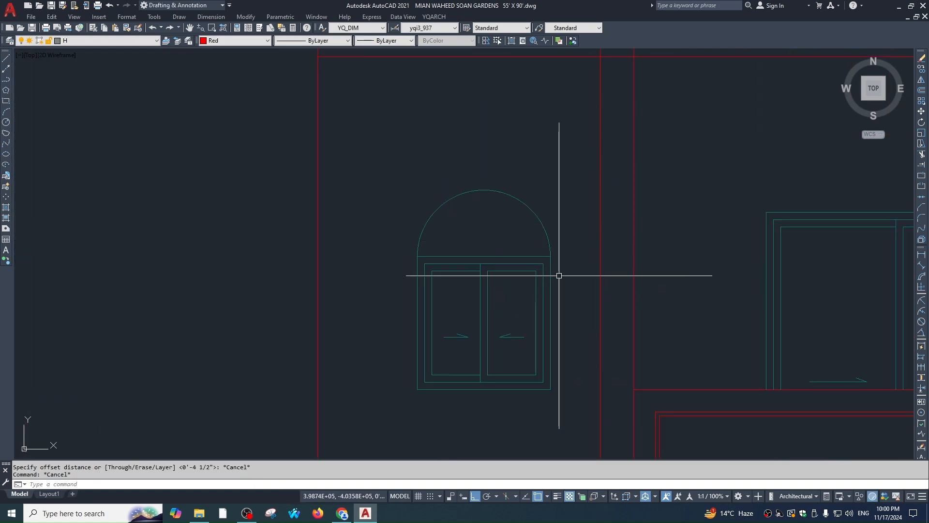
# Offset the window's arch inward by a picked distance to form the inner arch
pyautogui.write('o')
pyautogui.press('space')
pyautogui.click(544, 274)
pyautogui.click(553, 275)
pyautogui.press('space')
pyautogui.press('space')
pyautogui.click(547, 235)
pyautogui.click(531, 228)
pyautogui.press('Escape')
pyautogui.press('Escape')
# Fillet both ends of the inner arch down to the sill lines
pyautogui.write('f')
pyautogui.press('space')
pyautogui.click(542, 250)
pyautogui.click(484, 256)
pyautogui.press('space')
pyautogui.click(464, 257)
pyautogui.click(425, 247)
pyautogui.press('Escape')
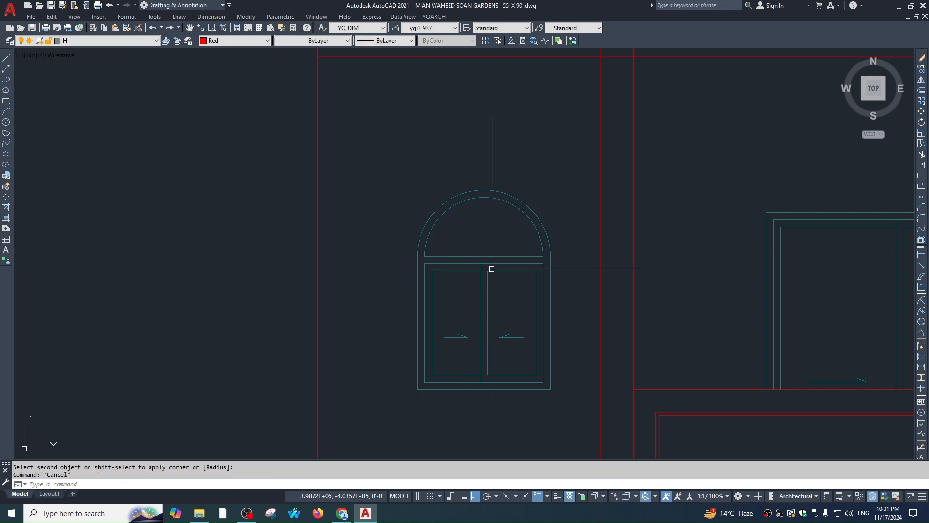
# Extend the left and right mullions up to the inner arch
pyautogui.write('ex')
pyautogui.press('space')
pyautogui.click(480, 282)
pyautogui.press('Escape')
pyautogui.write('tr')
pyautogui.scroll(2, 491, 258)
pyautogui.press('Escape')
pyautogui.press('Escape')
pyautogui.click(483, 292)
pyautogui.write('x ex')
pyautogui.press('space')
pyautogui.click(480, 106)
pyautogui.click(479, 315)
pyautogui.press('Escape')
# Trim off the mullion piece left below the arch
pyautogui.write('tr')
pyautogui.press('space')
pyautogui.click(498, 266)
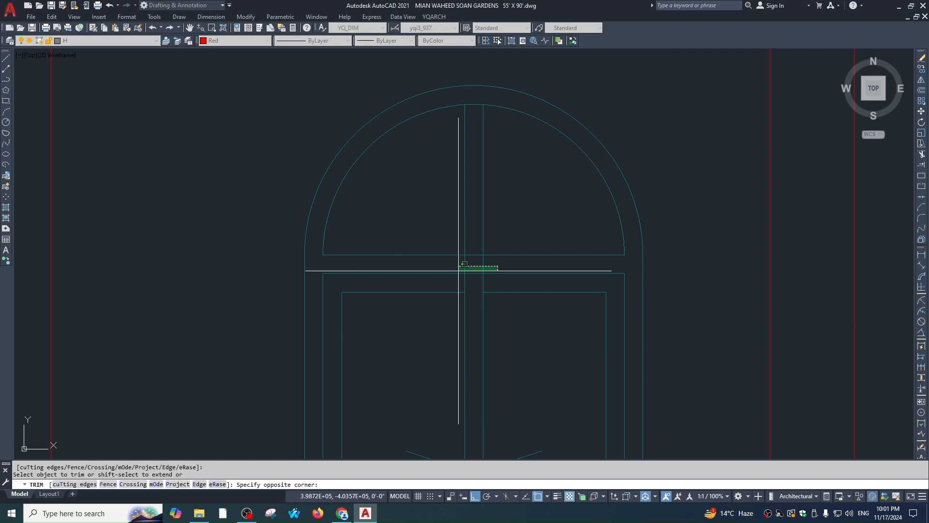
pyautogui.click(503, 283)
pyautogui.press('Escape')
# Extend the left mullion line to the rail and centre the arch in view
pyautogui.press('Escape')
pyautogui.write('ex')
pyautogui.press('space')
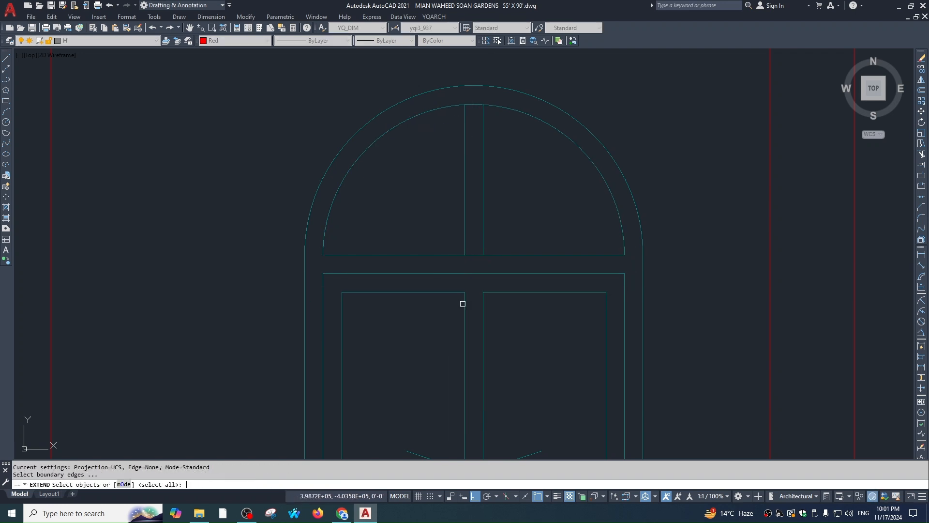
pyautogui.press('space')
pyautogui.click(464, 304)
pyautogui.scroll(-2, 492, 172)
pyautogui.moveTo(492, 187); pyautogui.dragTo(494, 210, button='middle')
# Start a trim at the arch top, then window-select the upper-left window
pyautogui.press('Escape')
pyautogui.moveTo(493, 251); pyautogui.dragTo(494, 293, button='middle')
pyautogui.scroll(2, 488, 261)
pyautogui.write('tr')
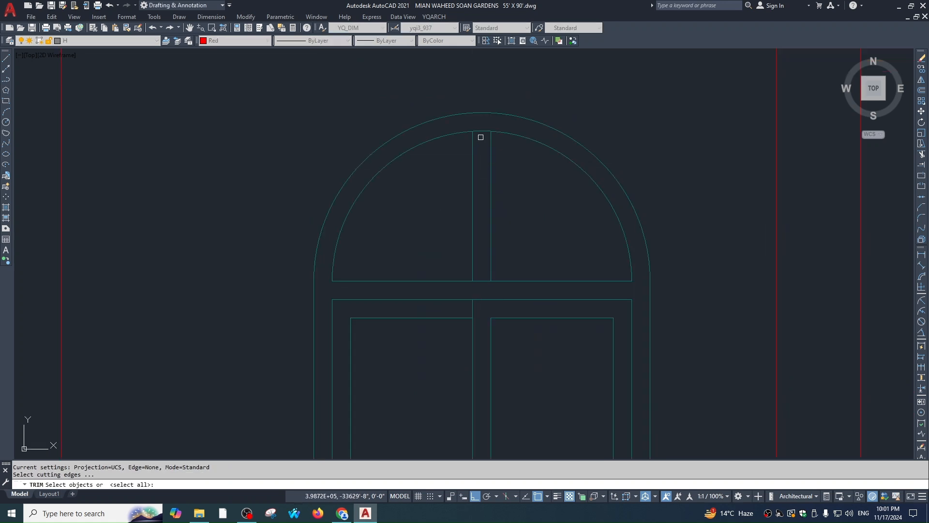
pyautogui.press('space')
pyautogui.click(483, 122)
pyautogui.press('Escape')
pyautogui.press('Escape')
pyautogui.scroll(-5, 560, 274)
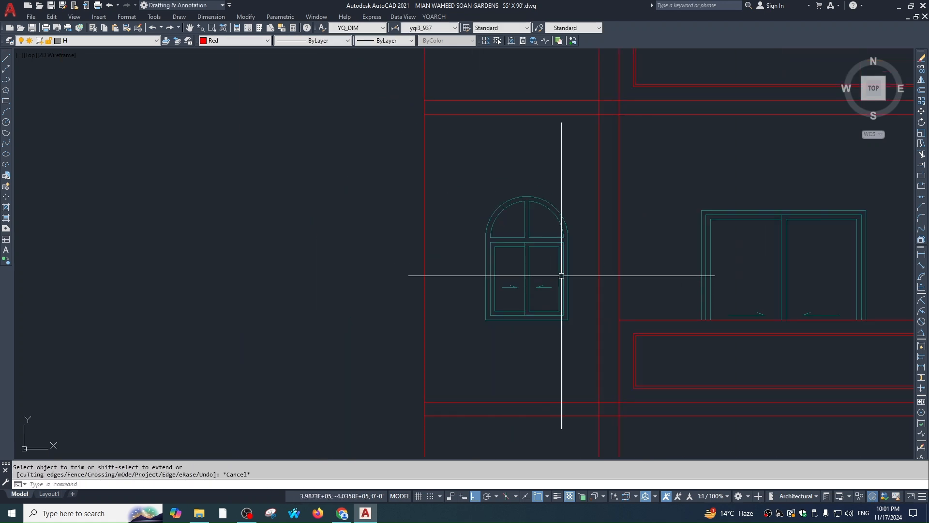
pyautogui.click(463, 135)
pyautogui.moveTo(477, 164)
pyautogui.mouseDown(button='middle')
pyautogui.moveTo(482, 230)
pyautogui.moveTo(520, 287)
pyautogui.mouseUp(button='middle')
# Erase the old upper-left, top-left and bottom-left windows
pyautogui.click(519, 234)
pyautogui.write('e')
pyautogui.press('space')
pyautogui.scroll(-2, 519, 233)
pyautogui.click(489, 148)
pyautogui.click(524, 258)
pyautogui.write('e')
pyautogui.press('space')
pyautogui.scroll(2, 492, 365)
pyautogui.moveTo(493, 365); pyautogui.dragTo(466, 220, button='middle')
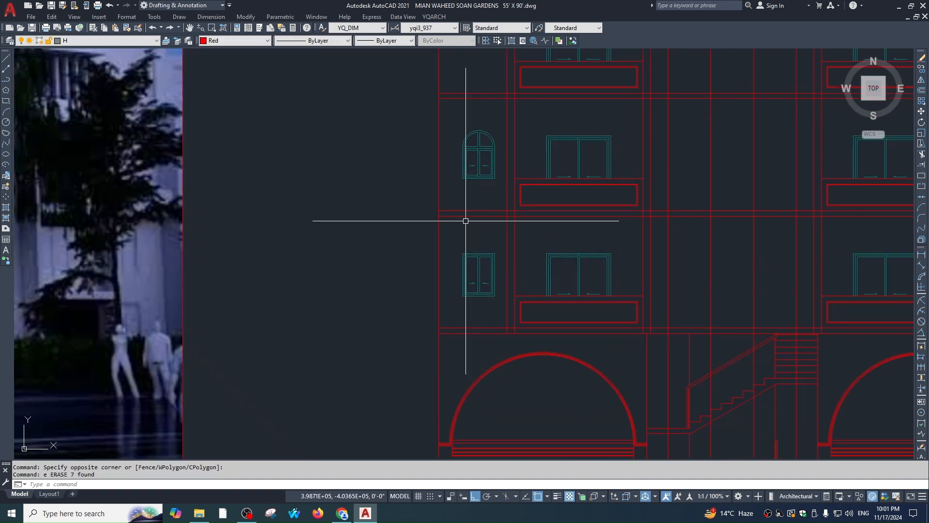
pyautogui.click(450, 238)
pyautogui.click(503, 312)
pyautogui.write('e')
pyautogui.press('space')
# Copy the arched window down onto the lower floors of the left bay
pyautogui.click(448, 116)
pyautogui.click(514, 226)
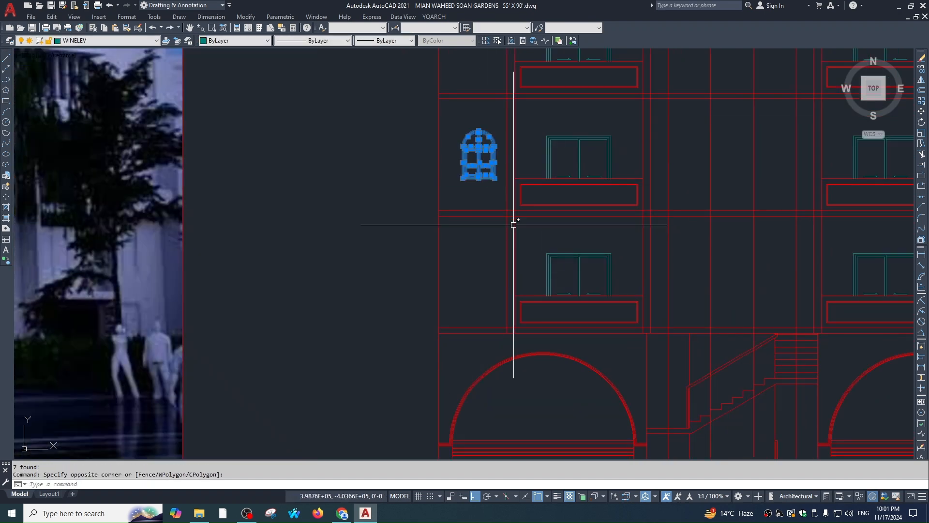
pyautogui.write('co')
pyautogui.press('space')
pyautogui.click(507, 210)
pyautogui.click(507, 327)
pyautogui.moveTo(519, 49); pyautogui.dragTo(514, 194, button='middle')
pyautogui.click(504, 251)
pyautogui.press('Escape')
pyautogui.press('Escape')
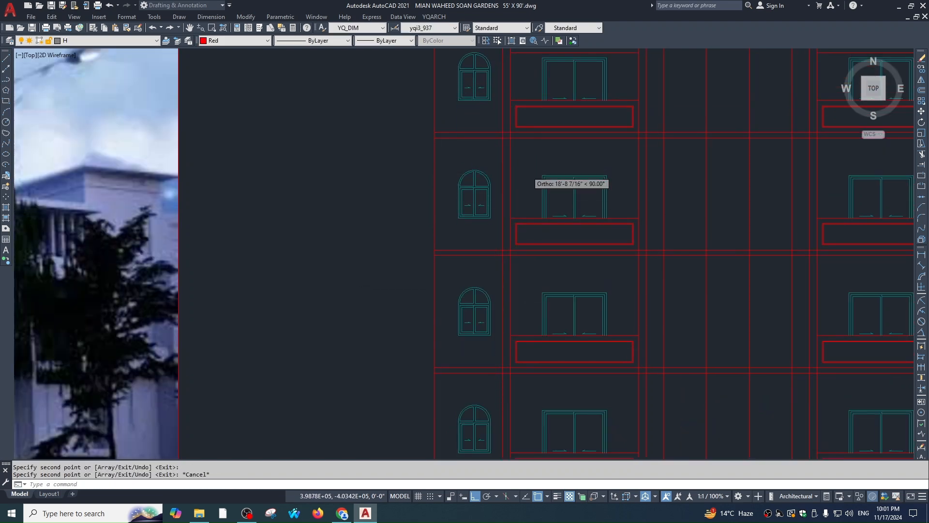
# Erase the whole right-hand column of windows
pyautogui.scroll(-3, 566, 193)
pyautogui.scroll(3, 607, 115)
pyautogui.click(598, 104)
pyautogui.scroll(-3, 647, 266)
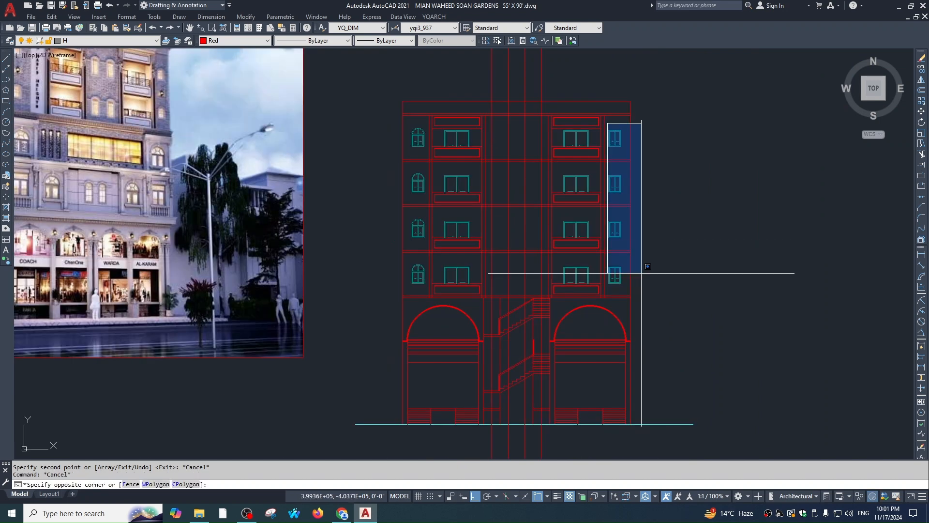
pyautogui.click(643, 291)
pyautogui.write('e')
pyautogui.press('space')
pyautogui.press('Escape')
# Mirror the left arched-window column onto the right bay, keeping the originals
pyautogui.scroll(2, 390, 169)
pyautogui.click(377, 118)
pyautogui.click(457, 373)
pyautogui.write('mi')
pyautogui.press('space')
pyautogui.scroll(-2, 519, 336)
pyautogui.scroll(-2, 571, 269)
pyautogui.click(575, 269)
pyautogui.click(637, 189)
pyautogui.press('space')
pyautogui.scroll(3, 653, 275)
pyautogui.press('Escape')
# Pan across the elevation to review the mirrored arched windows
pyautogui.scroll(-1, 492, 271)
pyautogui.moveTo(498, 273); pyautogui.dragTo(534, 258, button='middle')
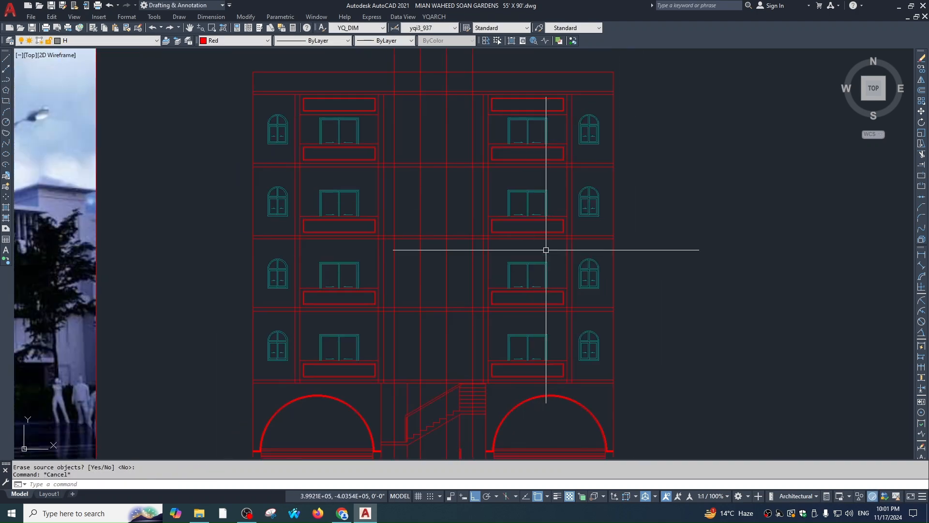
pyautogui.scroll(-3, 537, 271)
pyautogui.moveTo(540, 301); pyautogui.dragTo(663, 281, button='middle')
pyautogui.scroll(5, 339, 165)
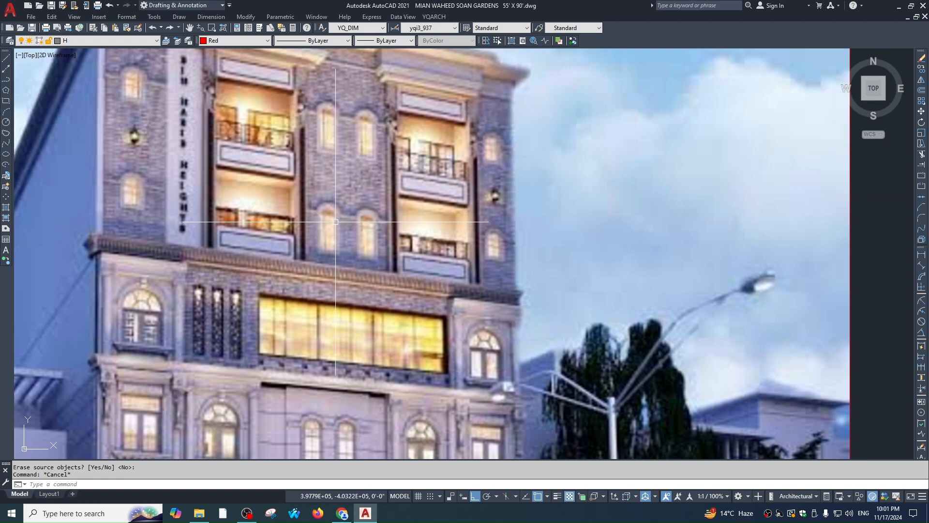
pyautogui.scroll(-2, 302, 165)
pyautogui.moveTo(303, 165); pyautogui.dragTo(157, 84, button='middle')
pyautogui.moveTo(695, 298); pyautogui.dragTo(596, 270, button='middle')
pyautogui.press('Escape')
pyautogui.scroll(-1, 555, 420)
pyautogui.moveTo(556, 420); pyautogui.dragTo(535, 25, button='middle')
pyautogui.scroll(-2, 502, 257)
pyautogui.scroll(4, 529, 290)
pyautogui.write('dli')
pyautogui.press('space')
pyautogui.press('Escape')
pyautogui.write('dli')
pyautogui.press('space')
pyautogui.press('space')
pyautogui.scroll(2, 542, 244)
pyautogui.click(540, 232)
pyautogui.scroll(3, 535, 247)
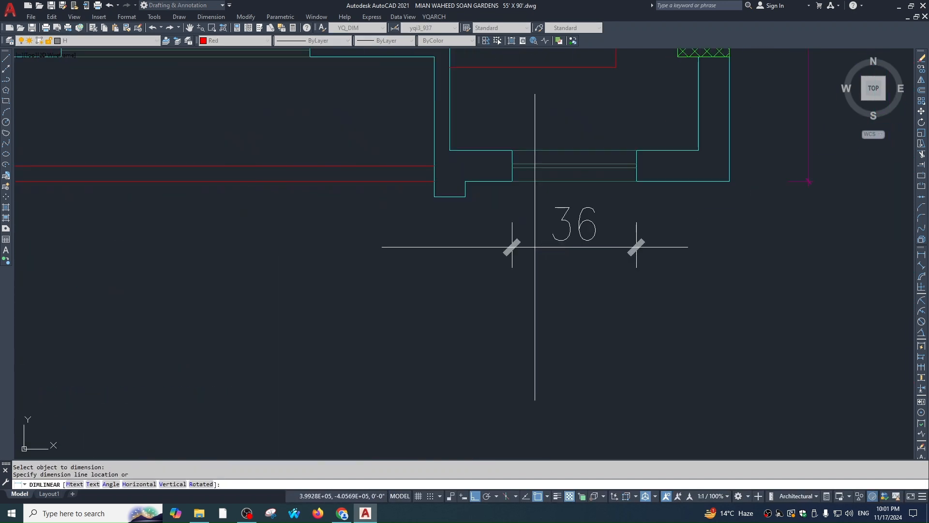
pyautogui.press('Escape')
pyautogui.press('Escape')
pyautogui.scroll(-3, 535, 246)
pyautogui.press('space')
pyautogui.press('space')
pyautogui.scroll(1, 420, 229)
pyautogui.click(454, 205)
pyautogui.scroll(2, 457, 223)
pyautogui.press('Escape')
pyautogui.scroll(-8, 456, 235)
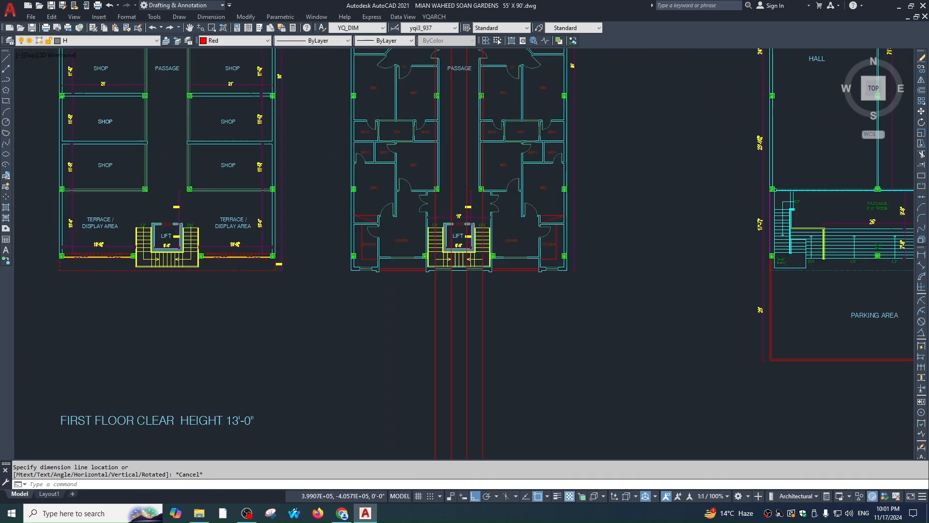
pyautogui.scroll(10, 505, 180)
pyautogui.press('Escape')
pyautogui.moveTo(652, 296); pyautogui.dragTo(703, 283, button='middle')
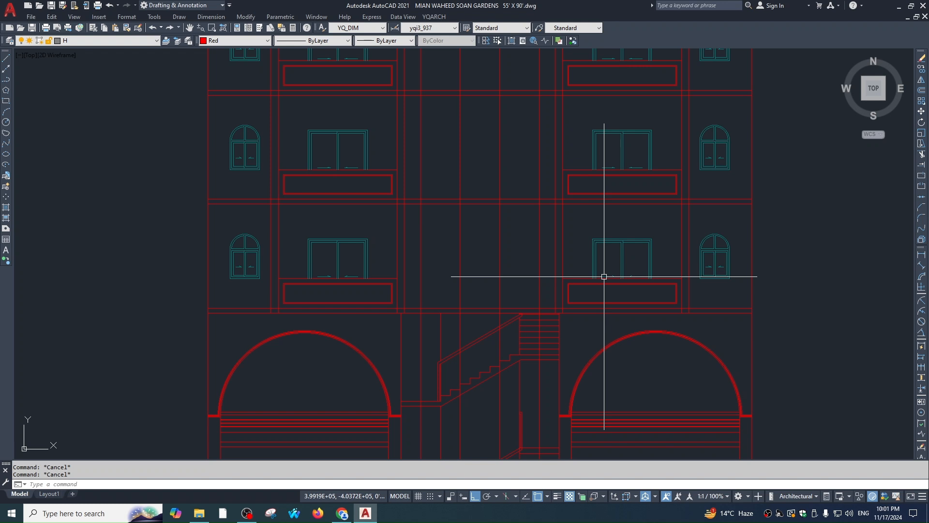
pyautogui.write('l')
# Draw a horizontal guide line from the window corner across the bay and erase the stray slanted line
pyautogui.press('Return')
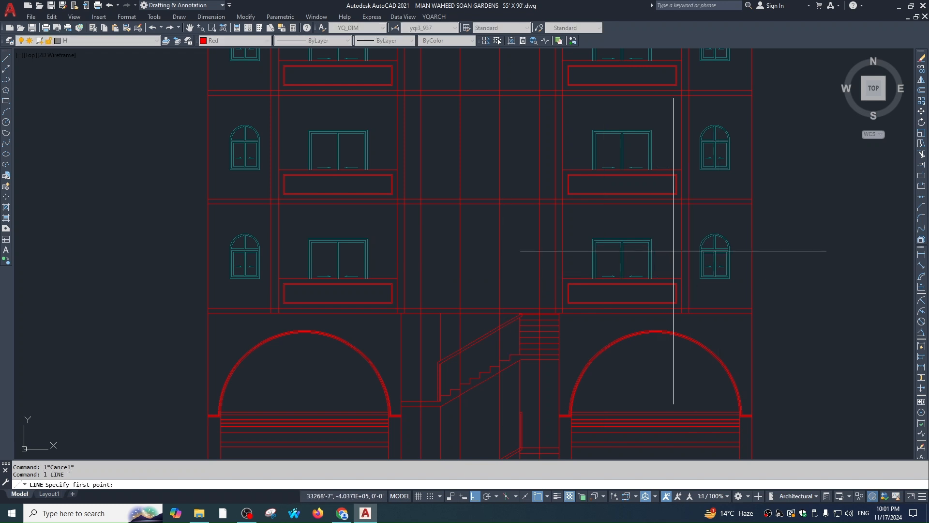
pyautogui.click(652, 239)
pyautogui.scroll(1, 429, 245)
pyautogui.click(415, 245)
pyautogui.press('Escape')
pyautogui.click(573, 246)
pyautogui.click(550, 230)
pyautogui.write('e')
pyautogui.press('Return')
pyautogui.press('Escape')
# Draw a second horizontal line from the right window's top edge leftward across the bay
pyautogui.write('l')
pyautogui.press('Return')
pyautogui.click(712, 235)
pyautogui.scroll(1, 471, 256)
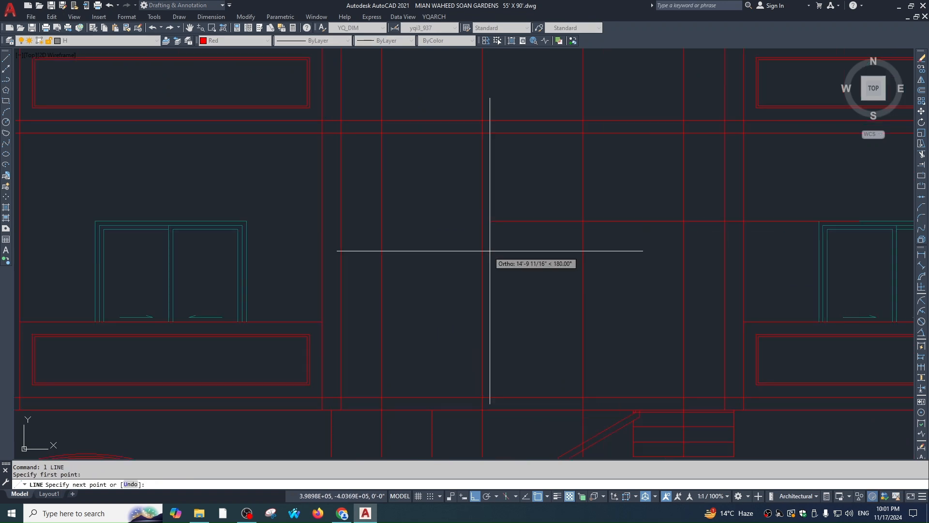
pyautogui.click(518, 241)
pyautogui.press('Escape')
pyautogui.moveTo(697, 345)
pyautogui.mouseDown(button='middle')
pyautogui.moveTo(631, 293)
pyautogui.moveTo(580, 298)
pyautogui.mouseUp(button='middle')
# Offset the lower floor line 12 units upward as a new guide line
pyautogui.write('o')
pyautogui.press('Return')
pyautogui.write('12')
pyautogui.press('Return')
pyautogui.click(597, 345)
pyautogui.click(595, 320)
pyautogui.press('Escape')
pyautogui.scroll(-1, 589, 300)
pyautogui.press('Escape')
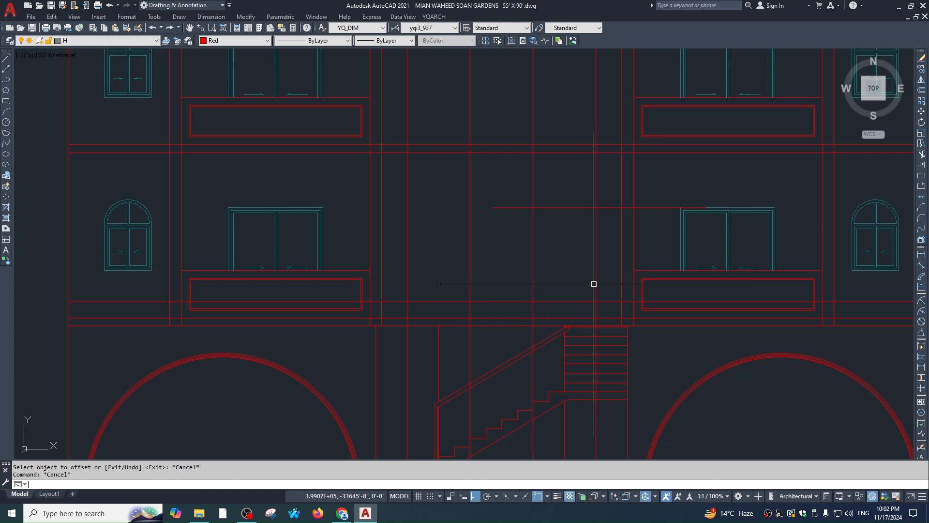
# Draw a two-sash window elevation with WDE by two corners in the central bay
pyautogui.write('wde')
pyautogui.press('Return')
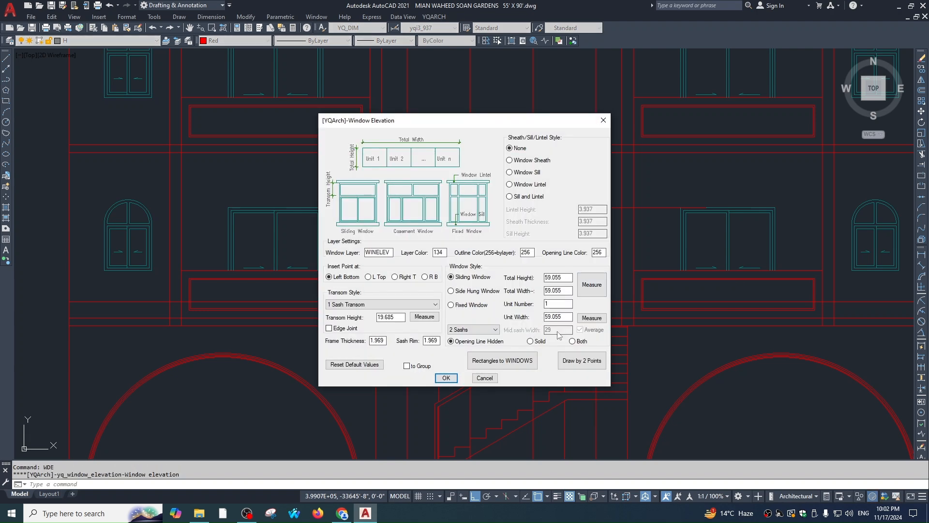
pyautogui.click(585, 417)
pyautogui.press('Escape')
pyautogui.press('Return')
pyautogui.press('Escape')
pyautogui.press('Return')
pyautogui.click(579, 361)
pyautogui.click(596, 207)
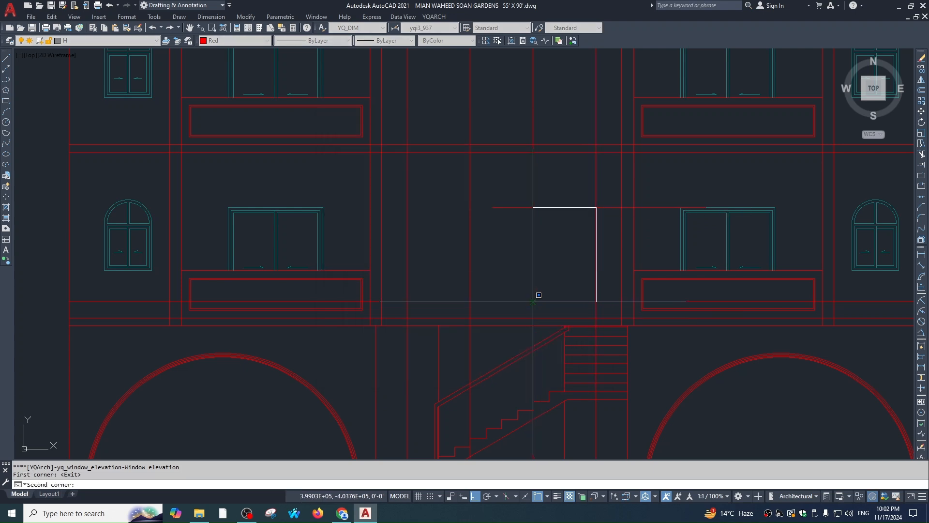
pyautogui.click(533, 302)
pyautogui.press('Escape')
# Start a stretch of the new window's top with a crossing selection
pyautogui.scroll(1, 584, 221)
pyautogui.write('s')
pyautogui.click(625, 234)
# Stretch the window panels upward to the new height
pyautogui.click(483, 255)
pyautogui.press('Return')
pyautogui.scroll(1, 621, 237)
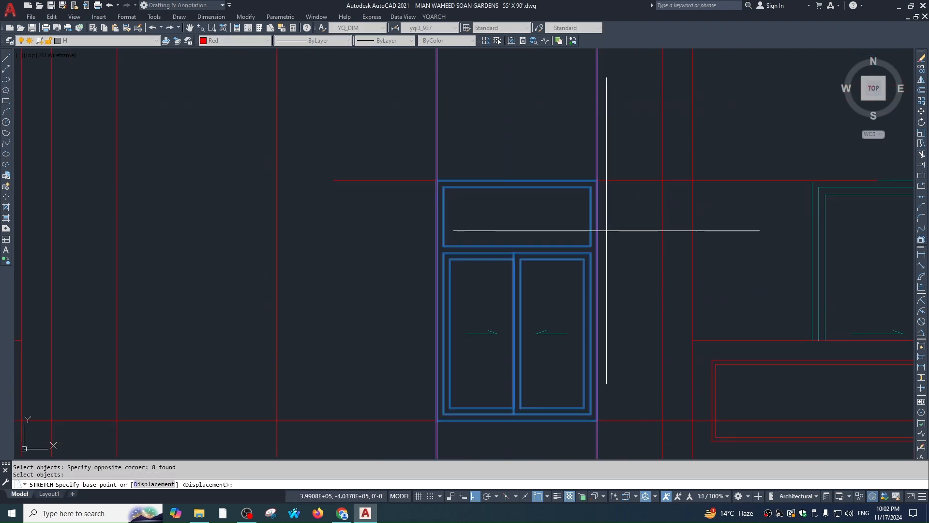
pyautogui.click(590, 246)
pyautogui.click(590, 181)
pyautogui.press('Escape')
# Erase the thin top transom rectangle
pyautogui.scroll(2, 595, 181)
pyautogui.click(595, 183)
pyautogui.click(580, 191)
pyautogui.write('e')
pyautogui.press('Return')
pyautogui.scroll(-4, 589, 197)
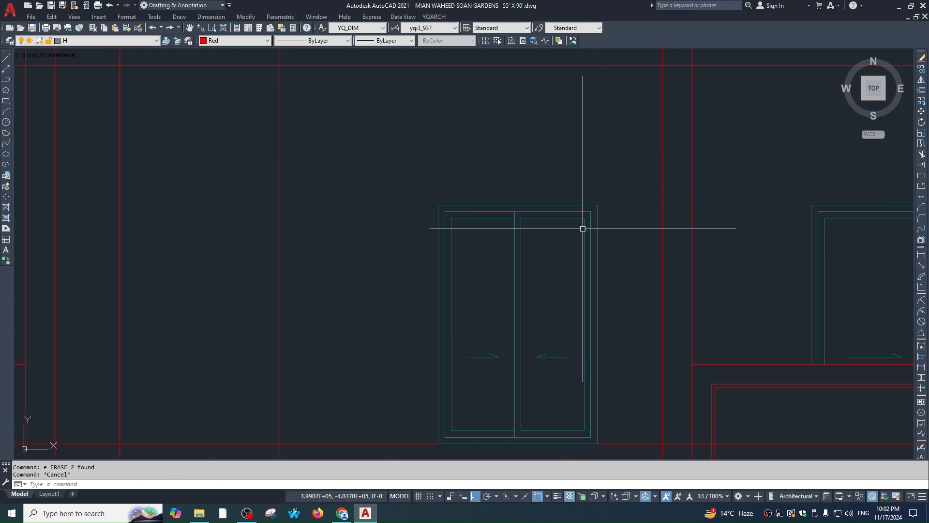
# Fillet the right and left frame lines together to form the arch
pyautogui.write('f')
pyautogui.press('Return')
pyautogui.click(598, 217)
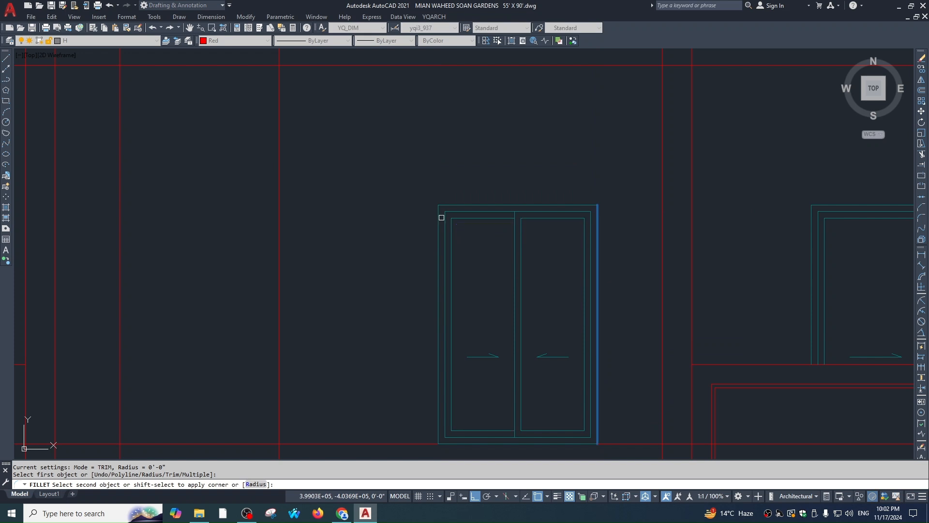
pyautogui.click(438, 217)
pyautogui.scroll(-1, 586, 280)
# Stretch the arched top down by 12
pyautogui.write('s')
pyautogui.click(608, 173)
pyautogui.click(441, 260)
pyautogui.press('Return')
pyautogui.click(440, 268)
pyautogui.write('12')
pyautogui.press('Return')
pyautogui.scroll(-2, 589, 311)
pyautogui.scroll(3, 602, 270)
# Offset the arch inward to create the inner arch
pyautogui.write('o')
pyautogui.press('Return')
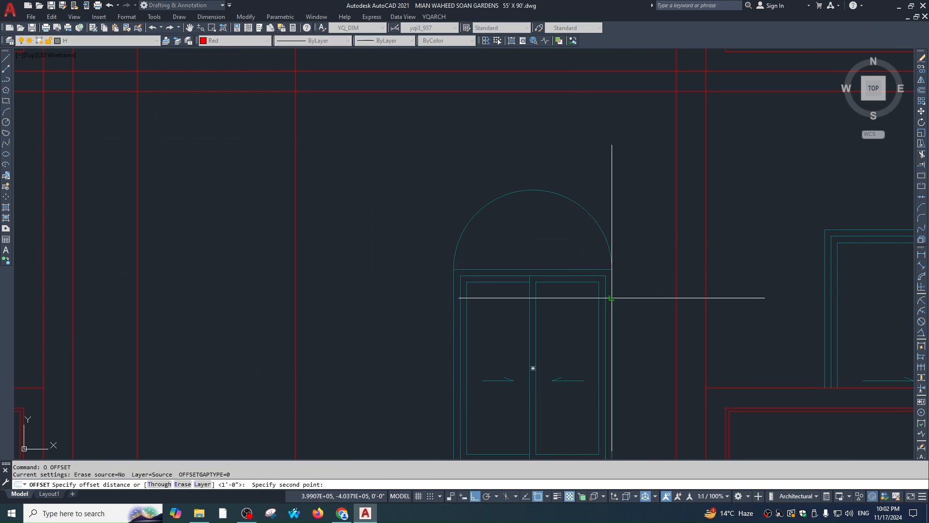
pyautogui.click(601, 233)
pyautogui.click(585, 239)
pyautogui.press('Escape')
pyautogui.press('Escape')
# Explode the window panels into separate lines
pyautogui.write('ex')
pyautogui.click(534, 196)
pyautogui.press('Escape')
pyautogui.click(541, 293)
pyautogui.click(520, 305)
pyautogui.write('x')
pyautogui.press('Escape')
# Extend the two middle mullions up to the inner arch
pyautogui.write('ex')
pyautogui.click(536, 191)
pyautogui.press('Escape')
pyautogui.write('ex')
pyautogui.click(534, 198)
pyautogui.press('space')
pyautogui.click(536, 283)
pyautogui.click(530, 283)
pyautogui.press('Escape')
pyautogui.scroll(3, 535, 276)
# Trim the inner arc pieces between the mullions
pyautogui.write('tr')
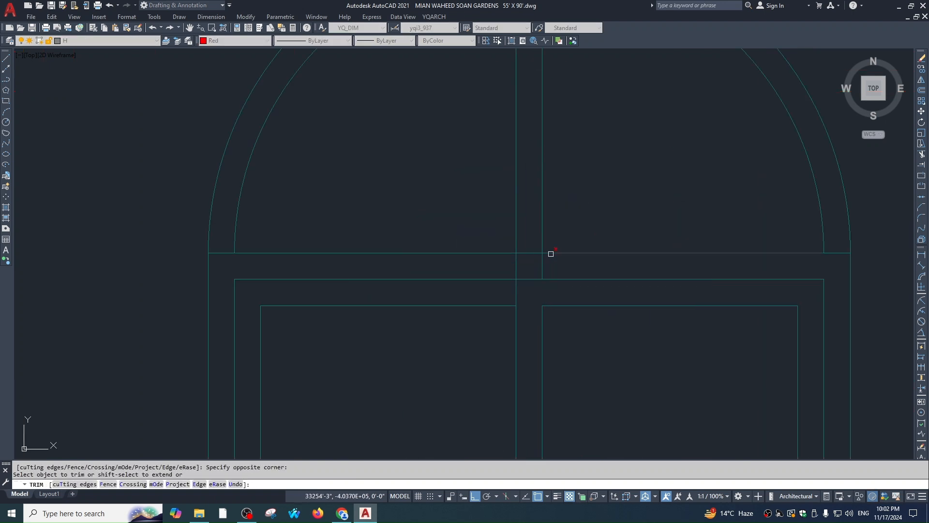
pyautogui.scroll(-2, 546, 290)
pyautogui.scroll(1, 544, 178)
pyautogui.click(544, 175)
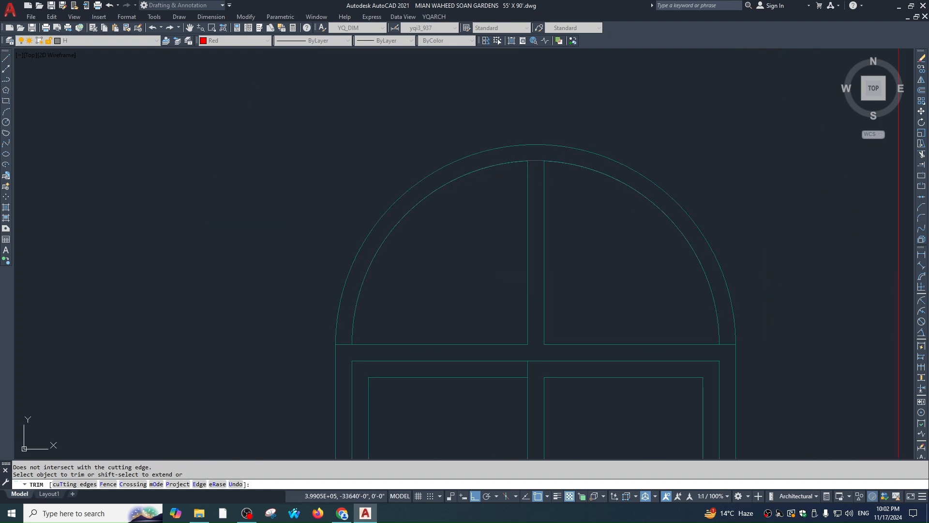
pyautogui.click(536, 162)
pyautogui.press('Escape')
pyautogui.press('Escape')
pyautogui.scroll(-1, 547, 170)
pyautogui.moveTo(547, 169); pyautogui.dragTo(536, 144, button='middle')
pyautogui.scroll(-3, 560, 204)
# Erase the leftover stray line inside the window
pyautogui.press('Escape')
pyautogui.click(506, 286)
pyautogui.click(500, 297)
pyautogui.write('e')
pyautogui.press('Escape')
# Copy the finished arched window just to its left to make a pair
pyautogui.click(515, 180)
pyautogui.click(600, 302)
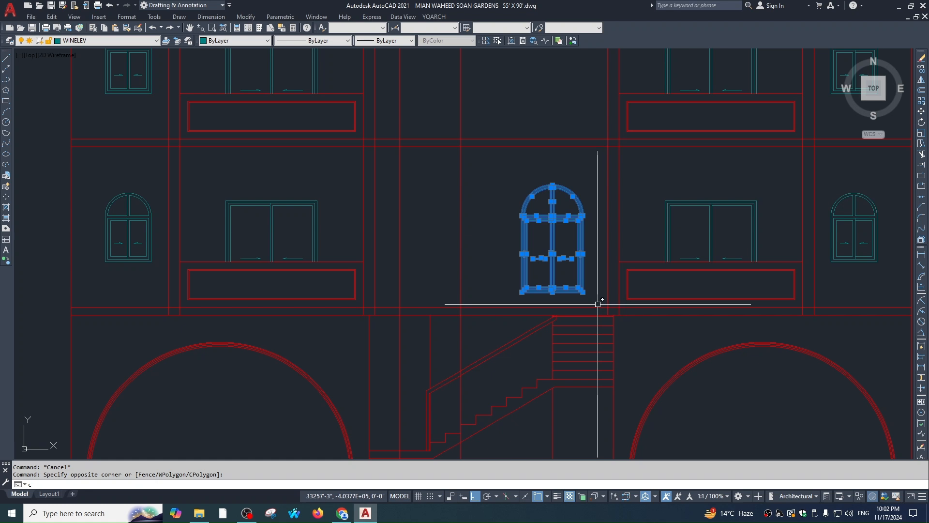
pyautogui.write('co')
pyautogui.scroll(2, 591, 296)
pyautogui.click(580, 291)
pyautogui.click(384, 290)
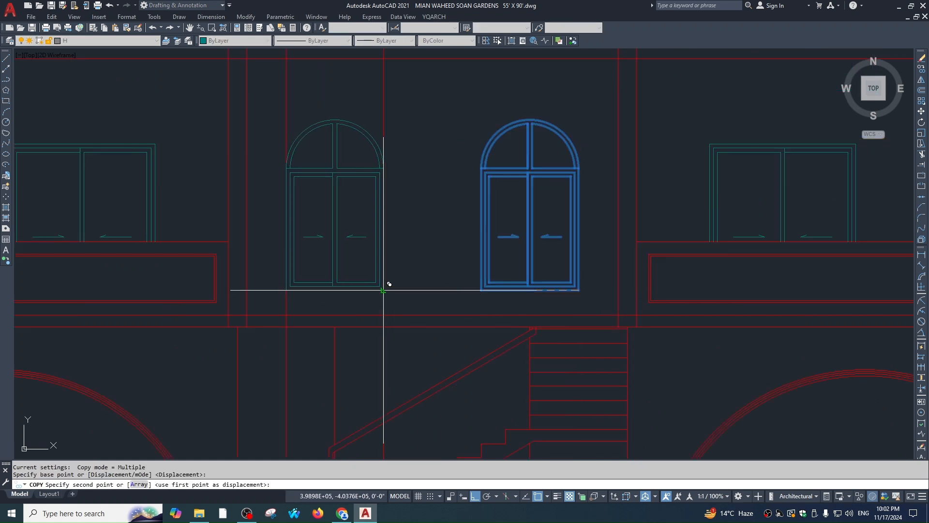
pyautogui.press('Escape')
# Copy the pair of arched windows up onto the next two floors
pyautogui.click(263, 106)
pyautogui.click(614, 308)
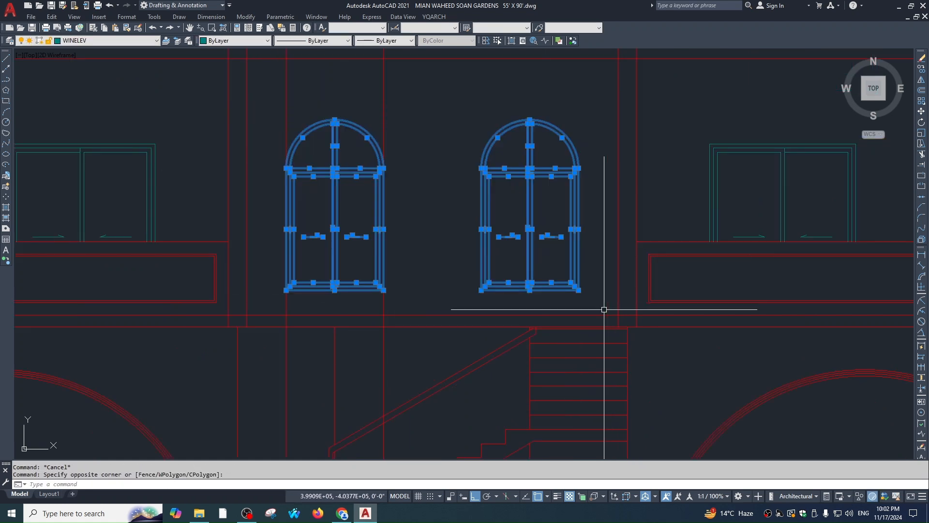
pyautogui.write('co')
pyautogui.click(598, 311)
pyautogui.scroll(-1, 606, 161)
pyautogui.moveTo(606, 161); pyautogui.dragTo(595, 282, button='middle')
pyautogui.click(587, 209)
pyautogui.scroll(-1, 591, 180)
pyautogui.moveTo(591, 180); pyautogui.dragTo(589, 302, button='middle')
pyautogui.click(590, 209)
pyautogui.moveTo(584, 108); pyautogui.dragTo(588, 218, button='middle')
pyautogui.press('Escape')
# Erase the tall purple guide lines
pyautogui.scroll(-1, 586, 252)
pyautogui.click(585, 133)
pyautogui.click(493, 136)
pyautogui.write('e')
pyautogui.press('Escape')
pyautogui.click(579, 135)
pyautogui.click(470, 123)
pyautogui.write('e')
pyautogui.press('Return')
pyautogui.scroll(-2, 578, 232)
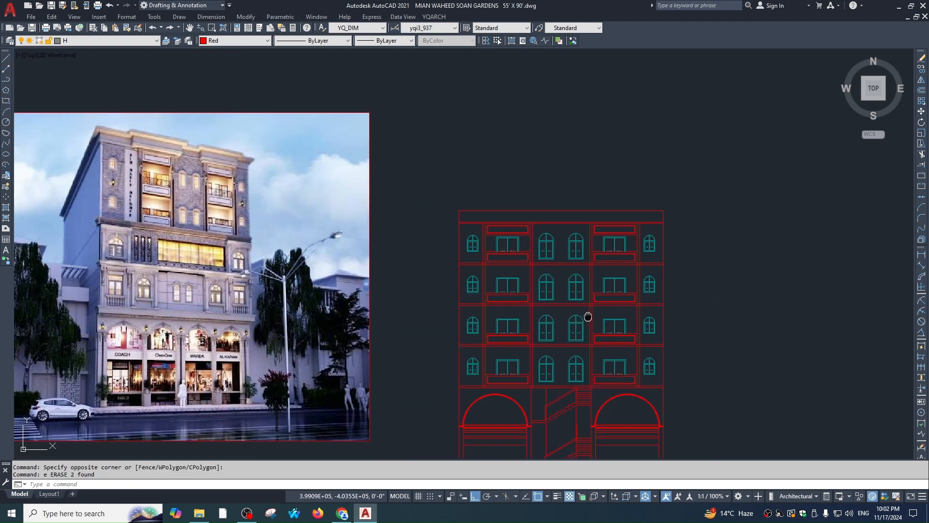
pyautogui.moveTo(587, 316); pyautogui.dragTo(599, 243, button='middle')
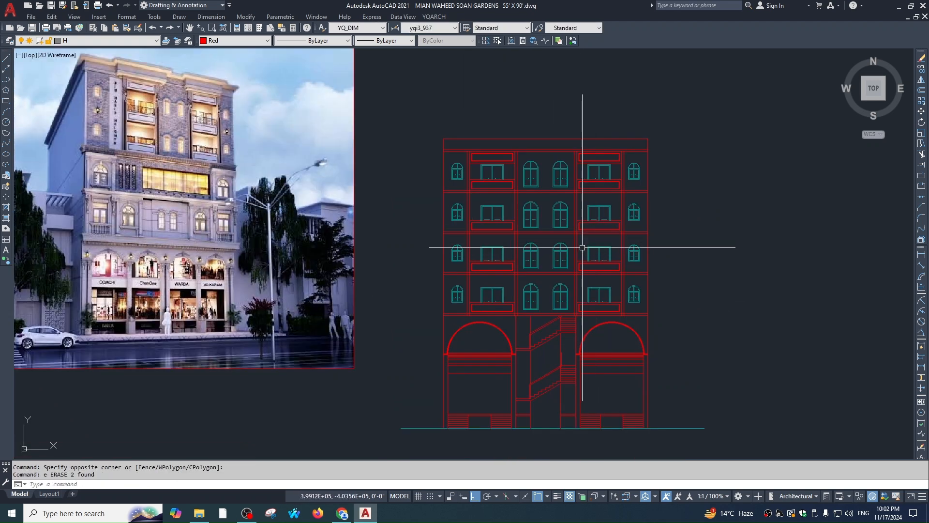
pyautogui.moveTo(622, 292); pyautogui.dragTo(598, 271, button='middle')
pyautogui.press('Escape')
pyautogui.scroll(1, 564, 132)
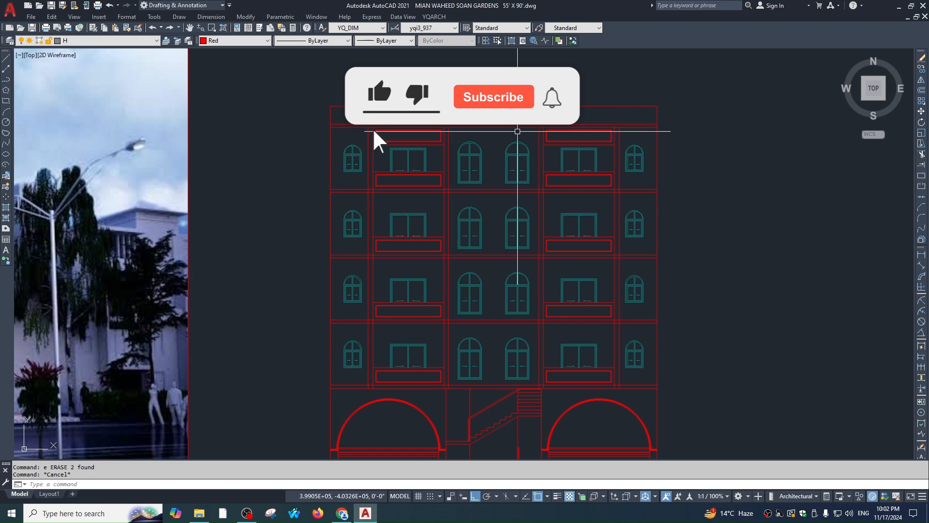
pyautogui.scroll(-1, 572, 284)
pyautogui.moveTo(571, 284); pyautogui.dragTo(545, 207, button='middle')
pyautogui.press('Escape')
pyautogui.moveTo(487, 248); pyautogui.dragTo(595, 265, button='middle')
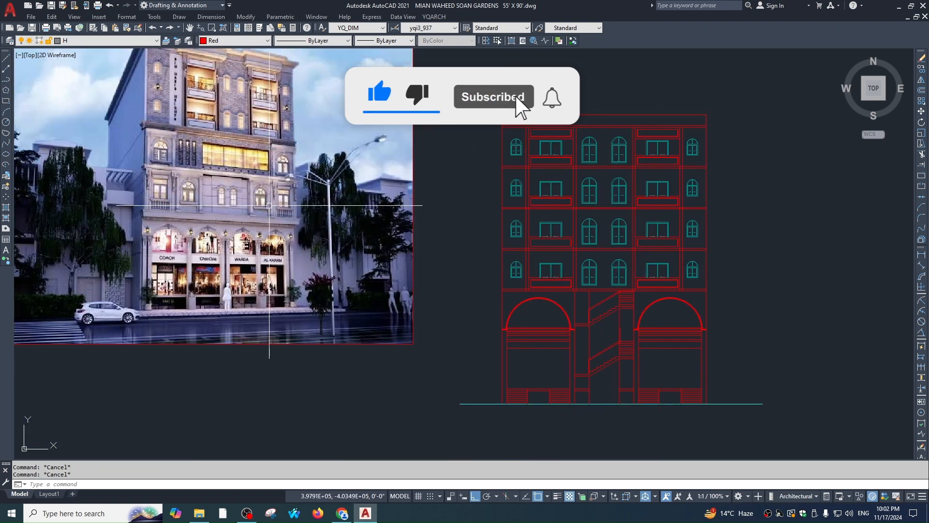
pyautogui.scroll(2, 319, 323)
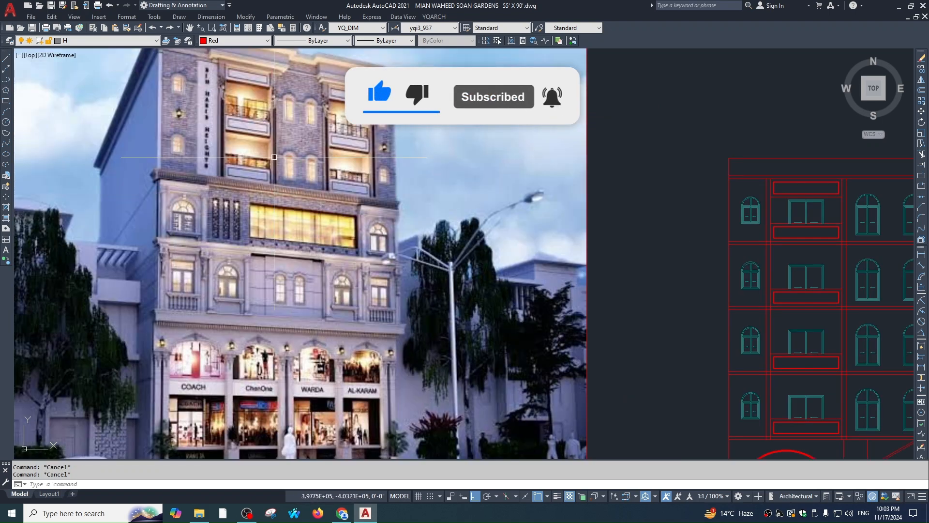
pyautogui.scroll(4, 213, 167)
pyautogui.scroll(-4, 256, 137)
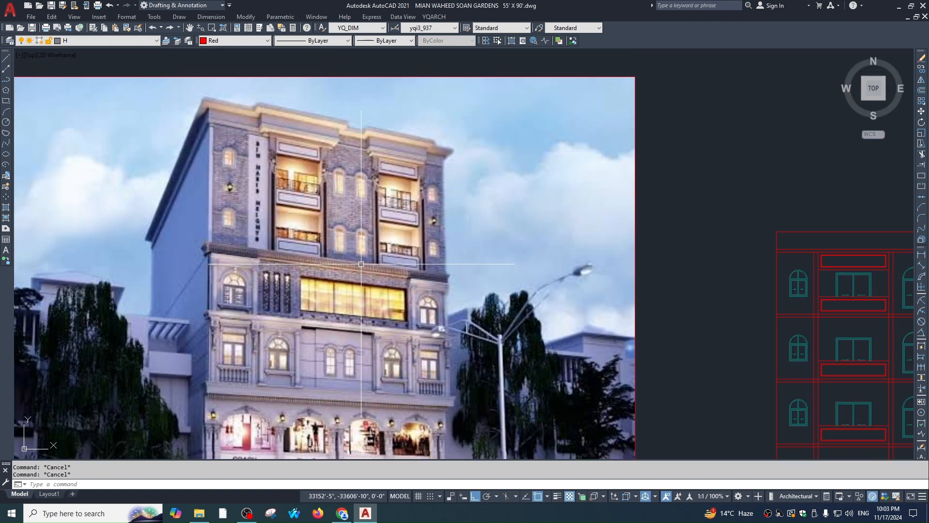
pyautogui.scroll(-3, 358, 184)
pyautogui.scroll(4, 560, 206)
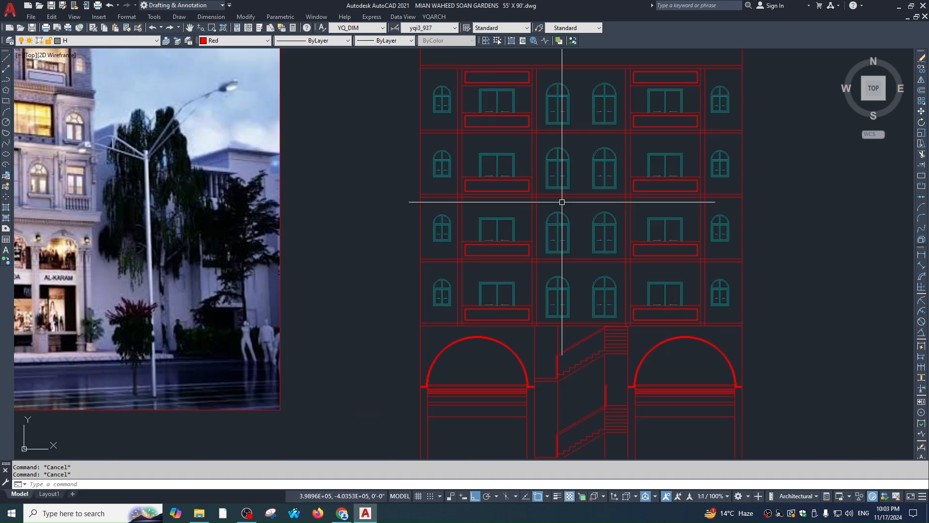
pyautogui.scroll(-2, 584, 289)
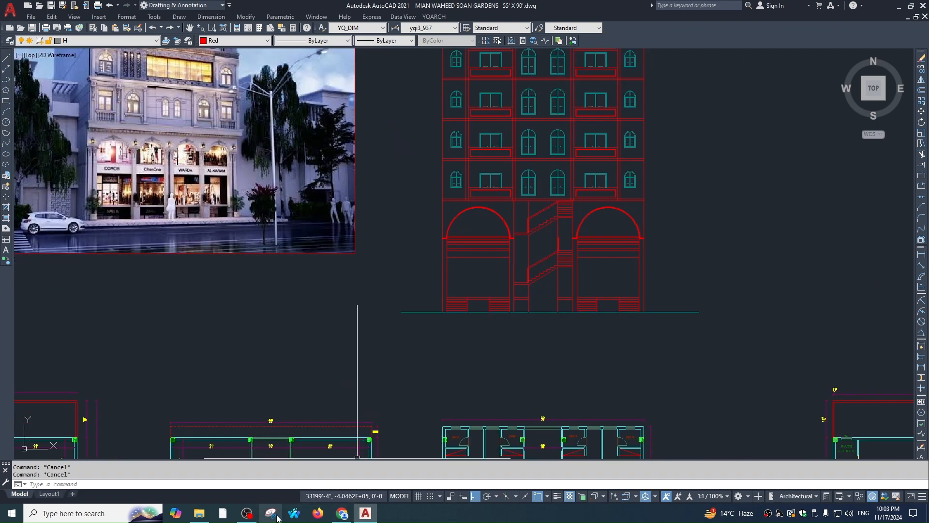
# Search Downloads for the client's name and open their earlier elevation .dwg drawing
pyautogui.click(207, 517)
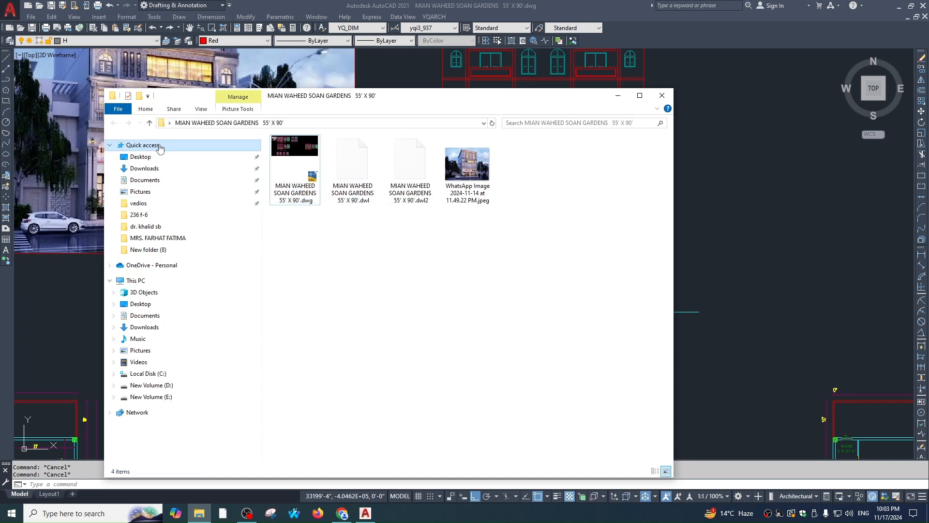
pyautogui.click(144, 168)
pyautogui.click(564, 121)
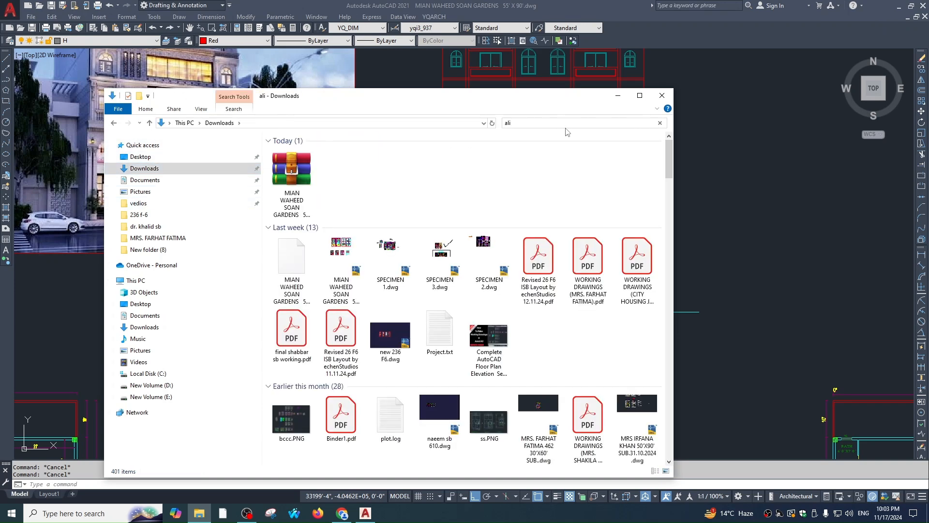
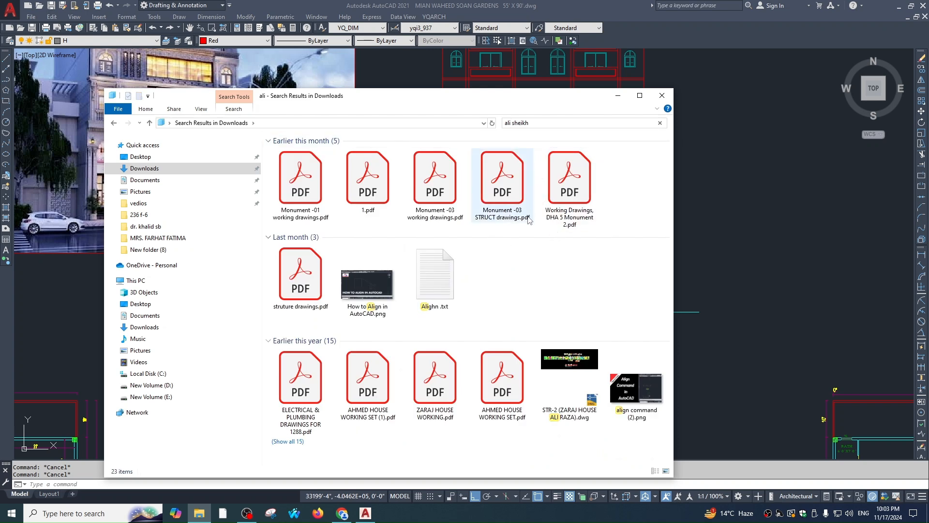
pyautogui.doubleClick(300, 196)
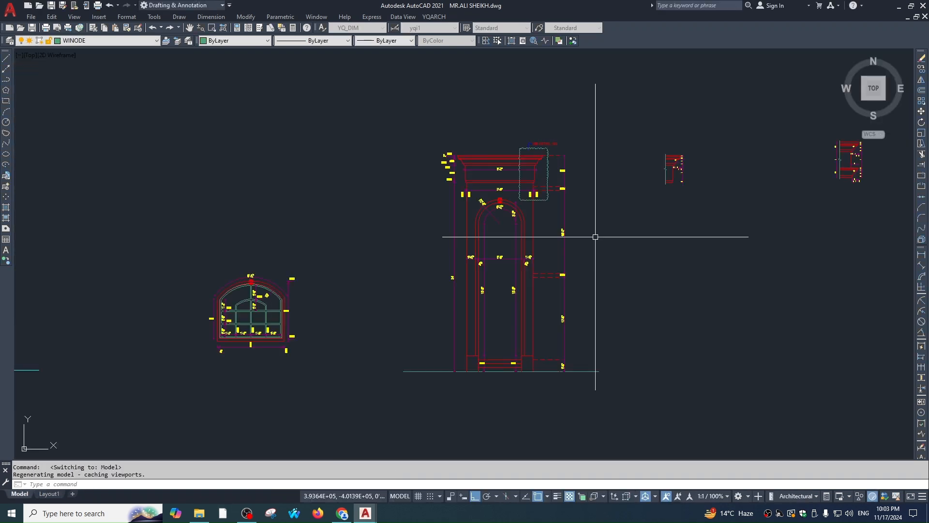
# Pan and zoom across the reference elevation to the balcony window and SEE DETAIL -02
pyautogui.scroll(-1, 580, 247)
pyautogui.scroll(3, 609, 193)
pyautogui.moveTo(772, 216); pyautogui.dragTo(209, 236, button='middle')
pyautogui.scroll(6, 505, 200)
pyautogui.scroll(-6, 489, 230)
pyautogui.scroll(2, 624, 197)
pyautogui.scroll(-3, 563, 174)
pyautogui.scroll(4, 737, 297)
pyautogui.scroll(-6, 698, 286)
pyautogui.moveTo(472, 302); pyautogui.dragTo(471, 279, button='middle')
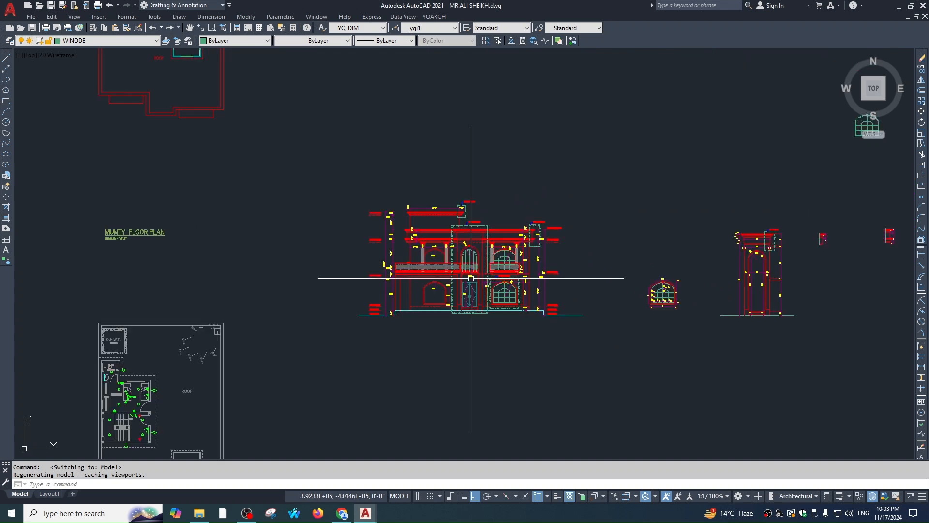
pyautogui.scroll(4, 475, 270)
pyautogui.scroll(-2, 323, 283)
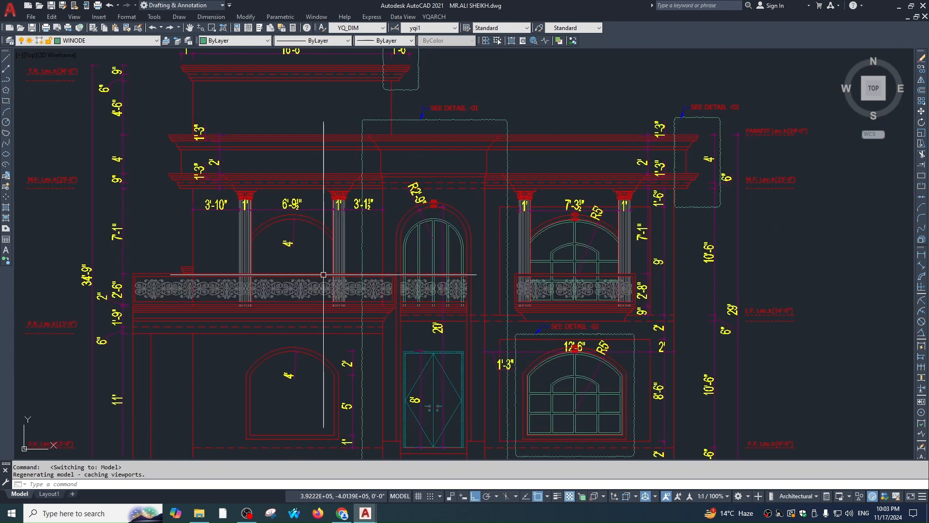
pyautogui.moveTo(620, 258); pyautogui.dragTo(597, 271, button='middle')
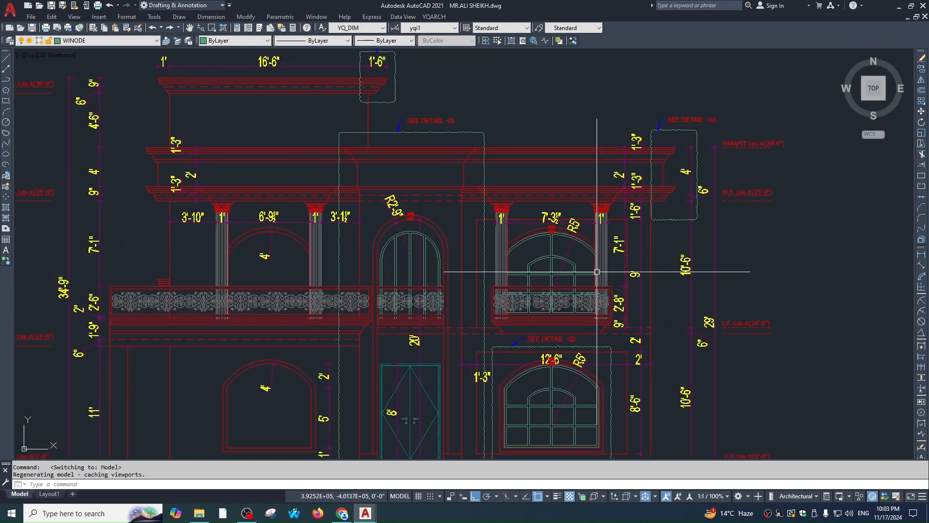
pyautogui.scroll(4, 584, 247)
pyautogui.moveTo(818, 325); pyautogui.dragTo(597, 251, button='middle')
pyautogui.moveTo(365, 400); pyautogui.dragTo(495, 195, button='middle')
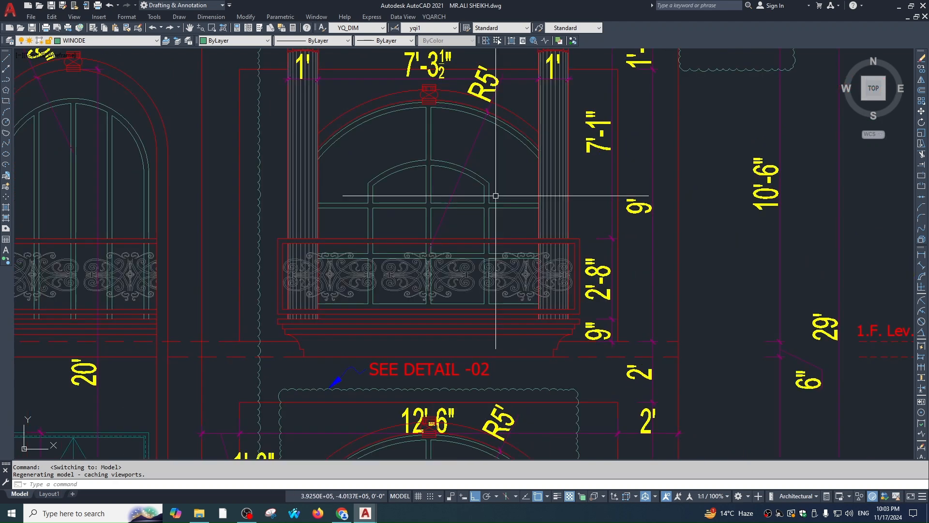
pyautogui.scroll(-6, 683, 257)
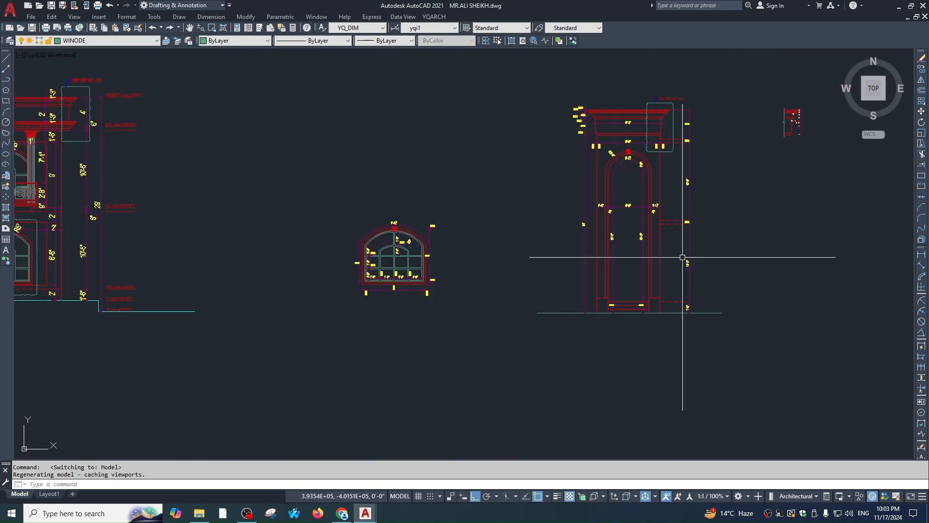
pyautogui.scroll(4, 658, 68)
# Window-select the cornice detail and add the lower-right detail to the selection
pyautogui.click(437, 113)
pyautogui.click(755, 216)
pyautogui.scroll(-3, 598, 221)
pyautogui.scroll(2, 588, 150)
pyautogui.scroll(-2, 488, 197)
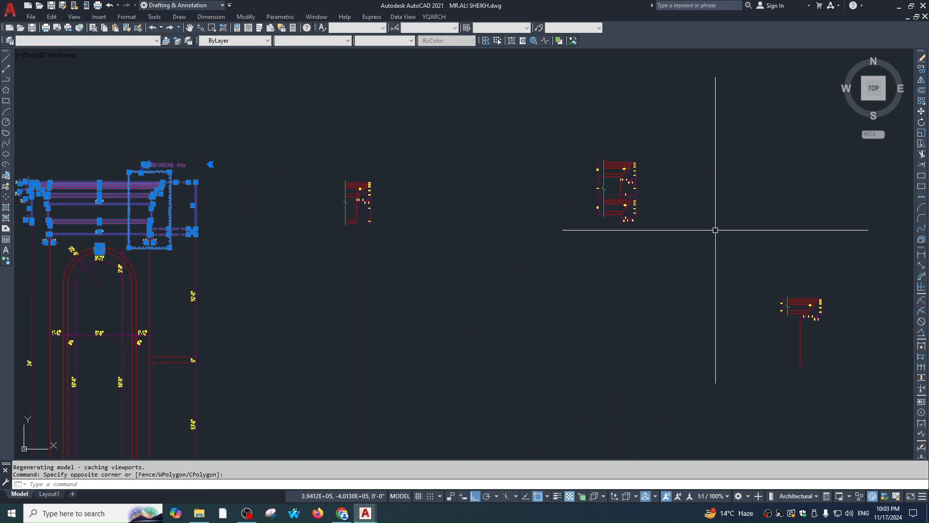
pyautogui.scroll(2, 901, 313)
pyautogui.click(716, 256)
pyautogui.click(641, 367)
pyautogui.scroll(-3, 643, 314)
pyautogui.scroll(4, 533, 226)
pyautogui.scroll(-3, 526, 244)
pyautogui.scroll(2, 552, 218)
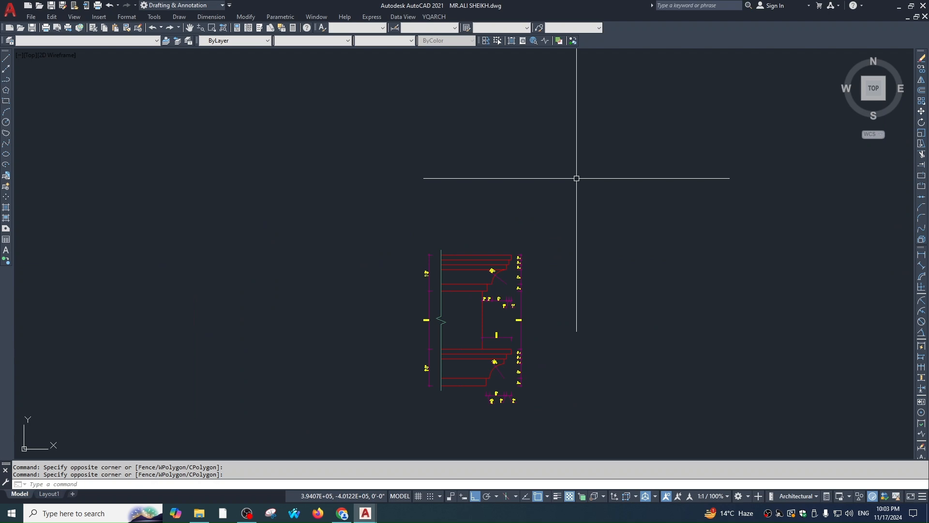
pyautogui.scroll(-5, 577, 178)
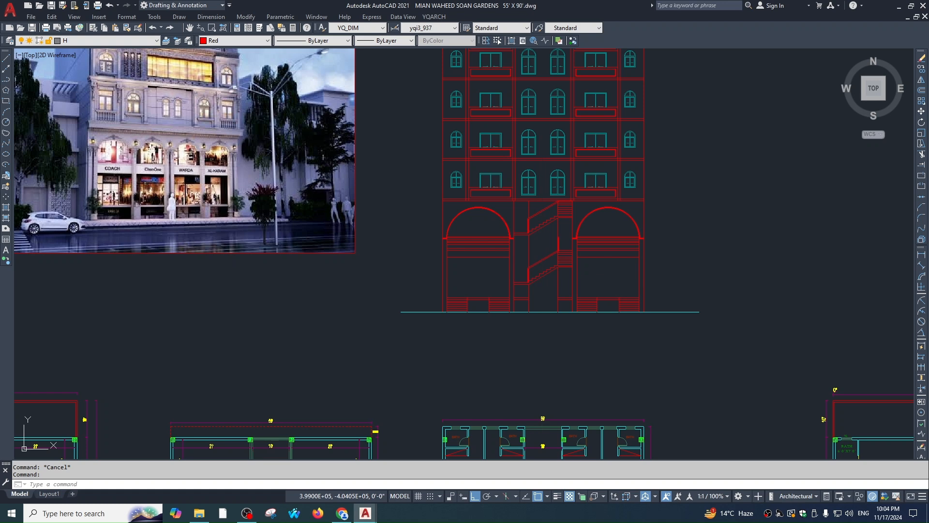
# Paste the copied cornice detail into the commercial elevation drawing
pyautogui.scroll(-2, 199, 352)
pyautogui.hotkey('ctrl', 'v')
pyautogui.click(547, 269)
pyautogui.press('Escape')
pyautogui.scroll(3, 577, 239)
pyautogui.press('Escape')
# Erase the detail's right-side labels, dashed lines, bottom dimensions and the 9'-2" dimension
pyautogui.click(647, 257)
pyautogui.click(587, 244)
pyautogui.write('e')
pyautogui.press('Escape')
pyautogui.click(611, 184)
pyautogui.click(595, 276)
pyautogui.write('e')
pyautogui.press('Escape')
pyautogui.scroll(2, 551, 251)
pyautogui.click(635, 265)
pyautogui.click(434, 303)
pyautogui.write('e')
pyautogui.press('Escape')
pyautogui.click(420, 156)
pyautogui.click(418, 286)
pyautogui.write('e')
pyautogui.press('Escape')
# Erase two leftover dimensions on the isolated layer, then turn all layers back on
pyautogui.click(555, 224)
pyautogui.write('4')
pyautogui.scroll(-2, 625, 276)
pyautogui.click(446, 182)
pyautogui.click(681, 308)
pyautogui.write('e')
pyautogui.scroll(-4, 538, 282)
pyautogui.write('3')
pyautogui.press('Escape')
pyautogui.scroll(3, 611, 273)
pyautogui.scroll(3, 584, 278)
# Isolate the dimension layer and erase the remaining 26 and then 11 dimensions
pyautogui.click(584, 287)
pyautogui.write('4')
pyautogui.press('Escape')
pyautogui.click(610, 238)
pyautogui.click(473, 413)
pyautogui.write('e')
pyautogui.scroll(-2, 500, 236)
pyautogui.click(546, 262)
pyautogui.click(717, 407)
pyautogui.write('e')
pyautogui.press('Escape')
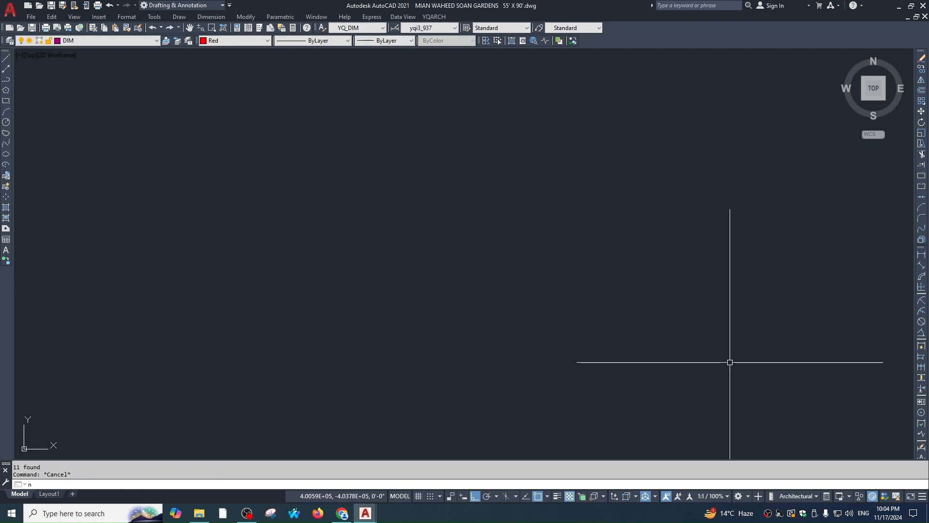
pyautogui.press('Escape')
pyautogui.scroll(-2, 662, 227)
# Move the red cornice profile onto the elevation's top-right parapet corner
pyautogui.moveTo(612, 288); pyautogui.dragTo(738, 260, button='middle')
pyautogui.press('Escape')
pyautogui.scroll(3, 731, 247)
pyautogui.scroll(-4, 749, 274)
pyautogui.moveTo(448, 270); pyautogui.dragTo(676, 278, button='middle')
pyautogui.scroll(4, 463, 166)
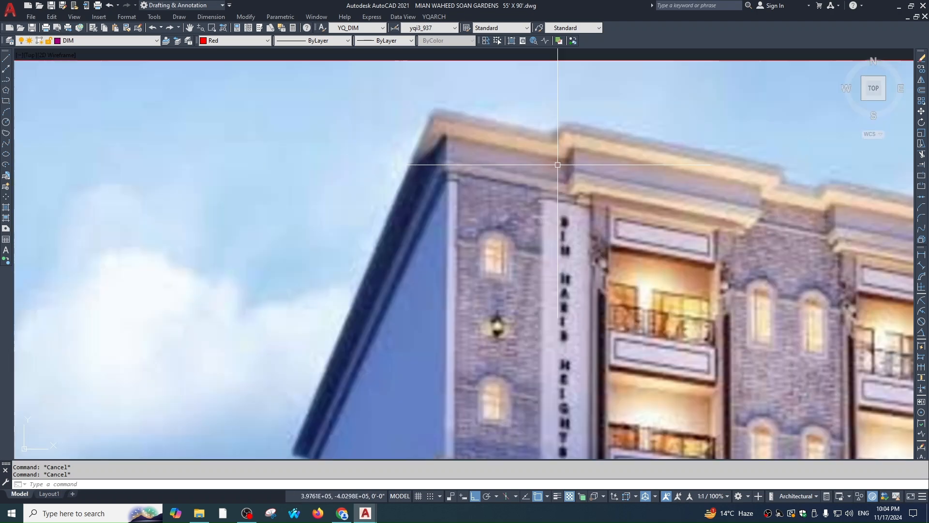
pyautogui.moveTo(589, 138); pyautogui.dragTo(548, 218, button='middle')
pyautogui.scroll(-3, 482, 230)
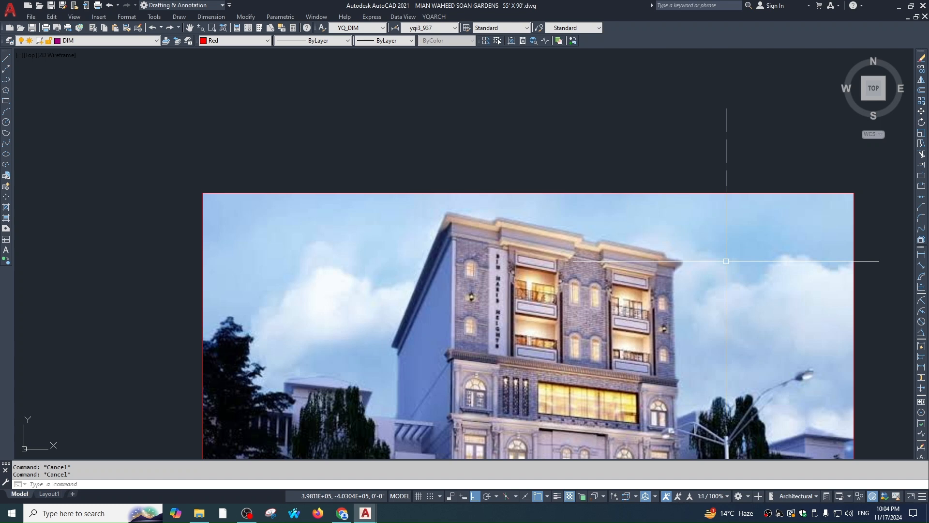
pyautogui.scroll(-3, 632, 252)
pyautogui.scroll(4, 709, 243)
pyautogui.click(789, 172)
pyautogui.click(700, 299)
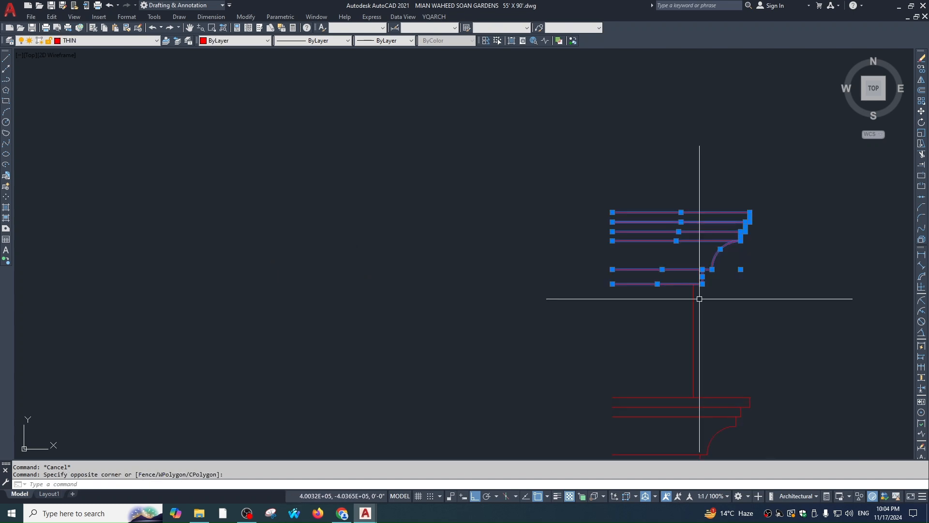
pyautogui.write('m')
pyautogui.press('Return')
pyautogui.click(700, 299)
pyautogui.scroll(-6, 763, 326)
pyautogui.scroll(5, 606, 231)
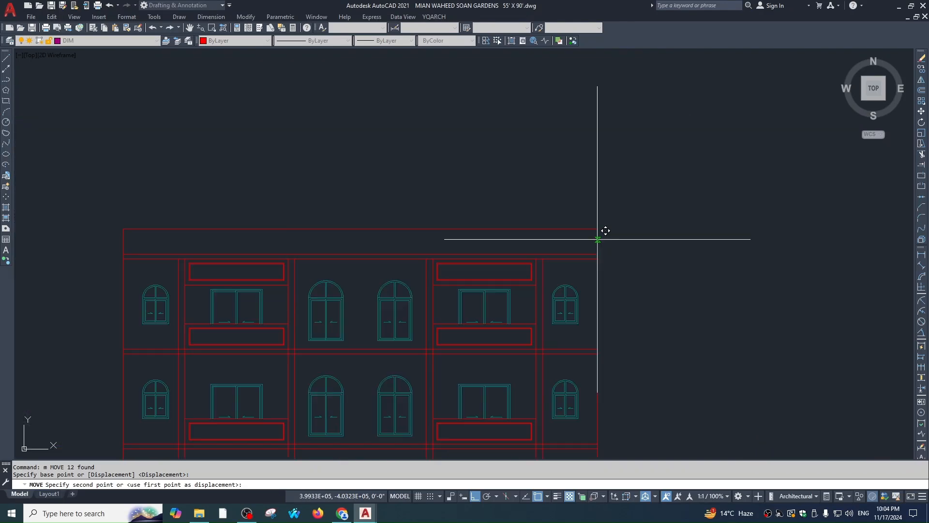
pyautogui.scroll(3, 598, 224)
pyautogui.click(587, 216)
pyautogui.press('Escape')
pyautogui.press('Escape')
# Cancel the stray selection and pan back to view the rendered building
pyautogui.scroll(-2, 585, 230)
pyautogui.click(638, 187)
pyautogui.scroll(-5, 646, 264)
pyautogui.press('Escape')
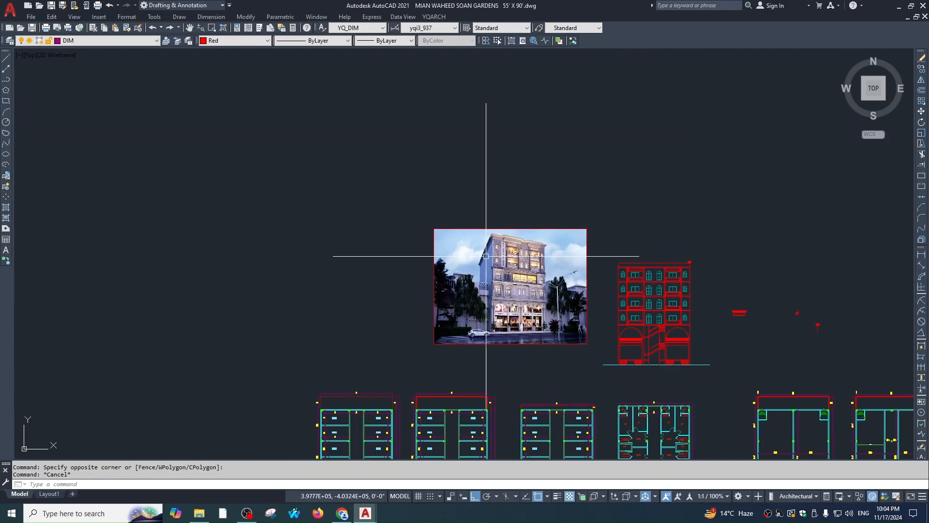
pyautogui.scroll(6, 483, 239)
pyautogui.press('Escape')
pyautogui.moveTo(621, 279); pyautogui.dragTo(578, 231, button='middle')
pyautogui.scroll(2, 579, 230)
pyautogui.scroll(-5, 579, 230)
pyautogui.moveTo(619, 256); pyautogui.dragTo(595, 207, button='middle')
pyautogui.scroll(5, 580, 184)
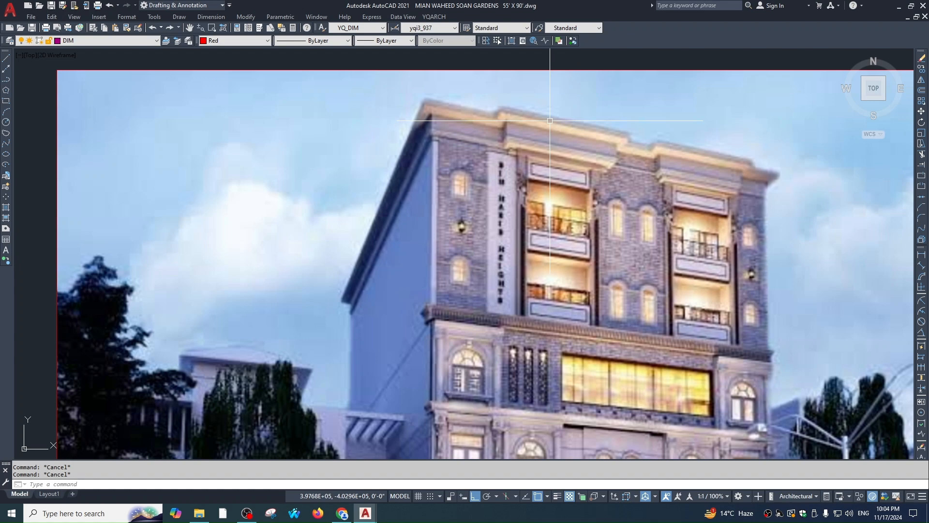
pyautogui.scroll(-5, 550, 121)
pyautogui.scroll(4, 598, 155)
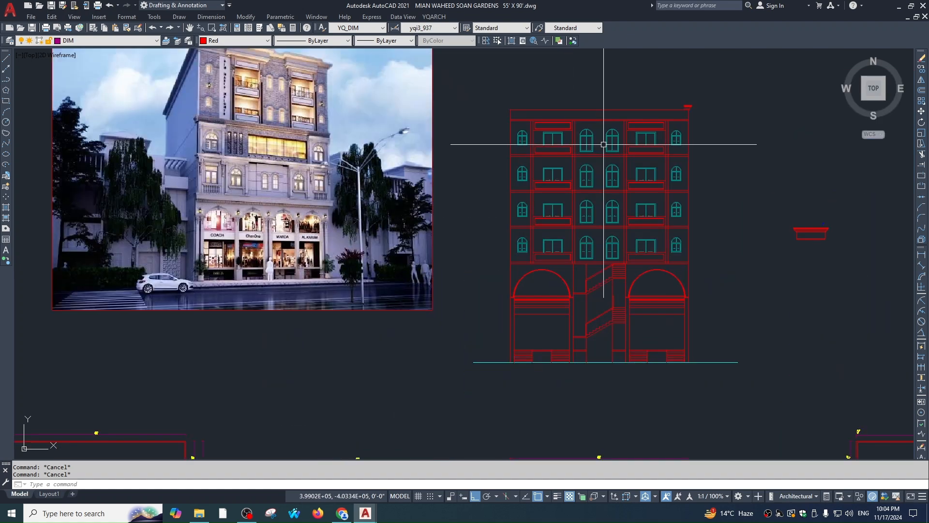
pyautogui.scroll(-2, 604, 145)
pyautogui.scroll(10, 621, 166)
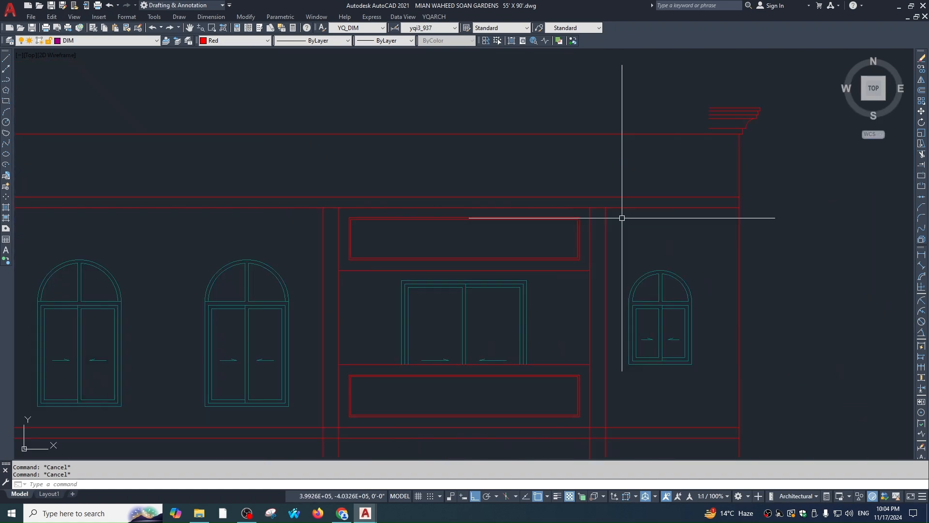
# Draw two vertical guide lines, right and left, up above the top floor
pyautogui.write('l')
pyautogui.press('Return')
pyautogui.click(605, 207)
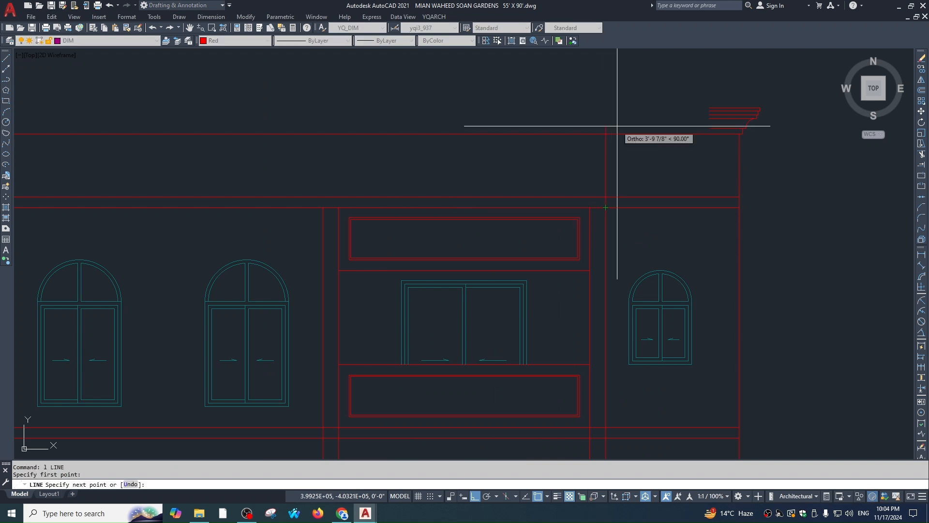
pyautogui.moveTo(618, 125); pyautogui.dragTo(615, 192, button='middle')
pyautogui.click(611, 126)
pyautogui.press('Escape')
pyautogui.press('Return')
pyautogui.click(321, 273)
pyautogui.click(320, 124)
pyautogui.press('Escape')
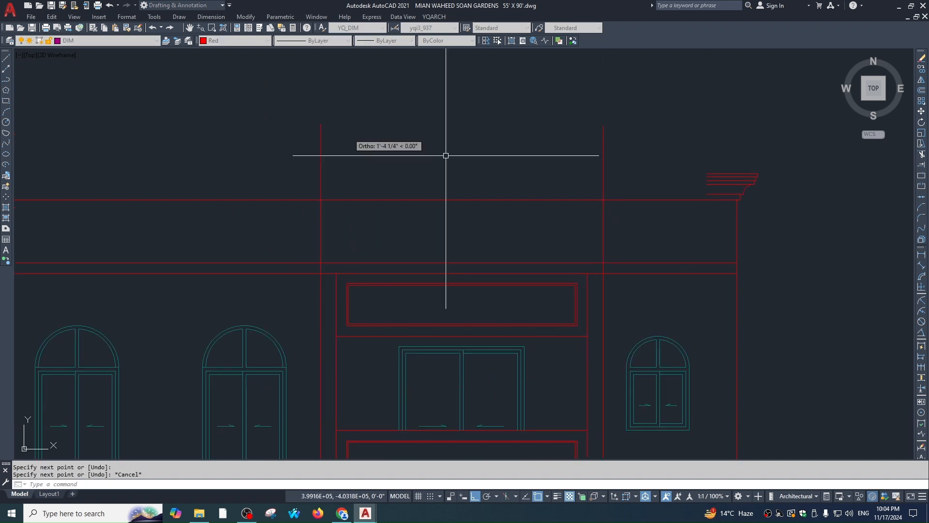
# Copy the cornice's right-end profile pieces onto the left guide line
pyautogui.click(731, 162)
pyautogui.click(775, 220)
pyautogui.write('co')
pyautogui.press('Return')
pyautogui.scroll(2, 758, 170)
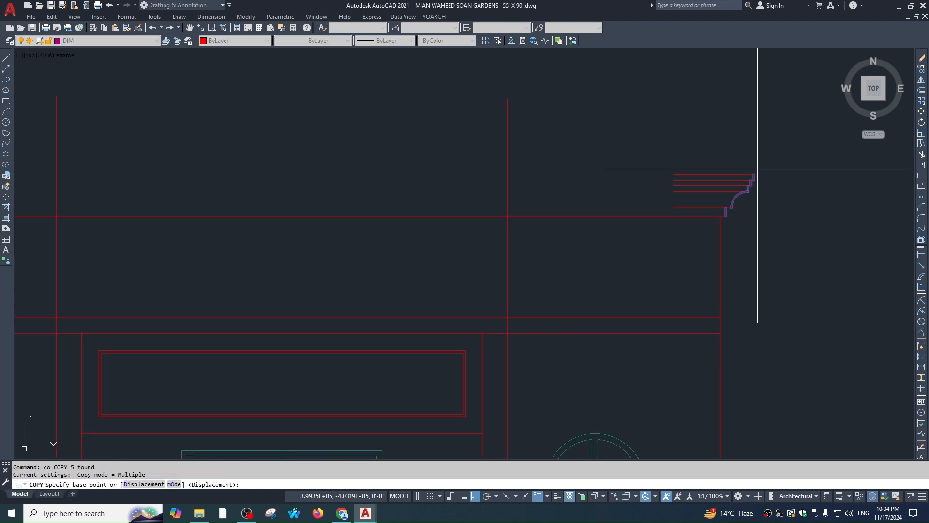
pyautogui.click(754, 175)
pyautogui.press('Escape')
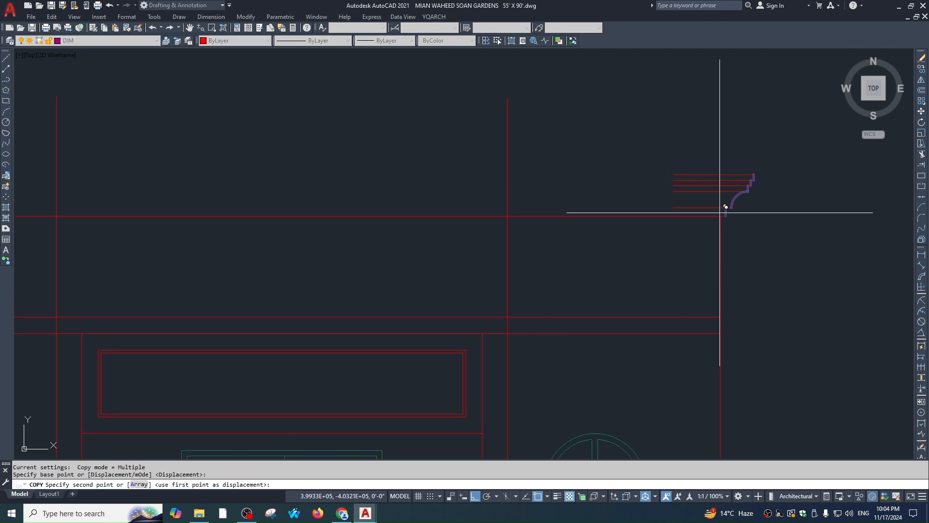
pyautogui.press('Escape')
pyautogui.press('Return')
pyautogui.write('p')
pyautogui.press('Return')
pyautogui.press('Return')
pyautogui.click(720, 231)
pyautogui.click(507, 231)
pyautogui.press('Escape')
# Extend the cornice lines across the gap to the copied profile
pyautogui.write('ex')
pyautogui.press('Return')
pyautogui.click(678, 153)
pyautogui.click(659, 215)
pyautogui.scroll(3, 612, 201)
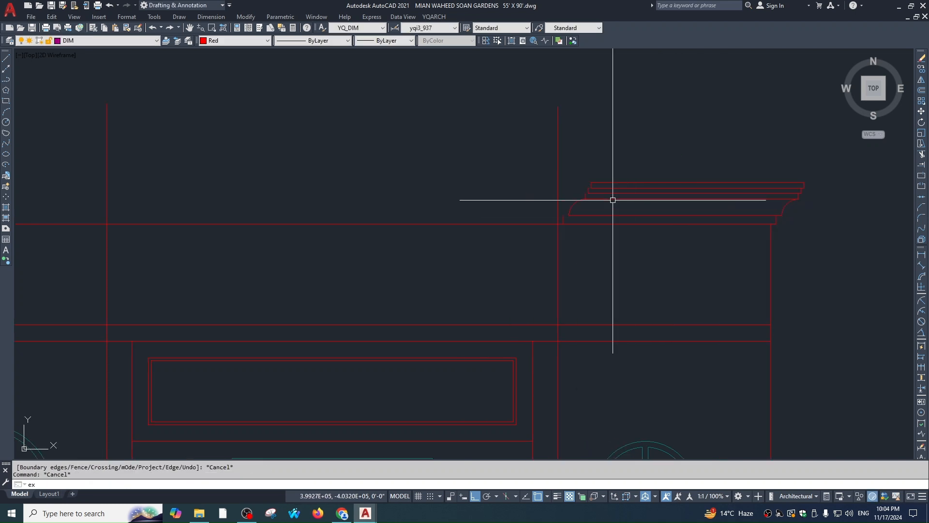
pyautogui.click(623, 135)
pyautogui.click(604, 228)
pyautogui.scroll(-3, 603, 220)
pyautogui.press('Escape')
# Select cornice pieces and start a mirror, then cancel and clear the selection
pyautogui.click(525, 150)
pyautogui.click(693, 265)
pyautogui.write('mi')
pyautogui.press('Return')
pyautogui.scroll(-2, 656, 282)
pyautogui.press('Escape')
pyautogui.click(578, 220)
pyautogui.click(725, 251)
pyautogui.write('mi')
pyautogui.press('Return')
pyautogui.scroll(-1, 543, 304)
pyautogui.scroll(2, 592, 271)
pyautogui.press('Escape')
# Mirror the cornice's left profile pieces to flip them, keeping the originals
pyautogui.click(523, 227)
pyautogui.click(675, 298)
pyautogui.write('mi')
pyautogui.press('Return')
pyautogui.scroll(-3, 529, 340)
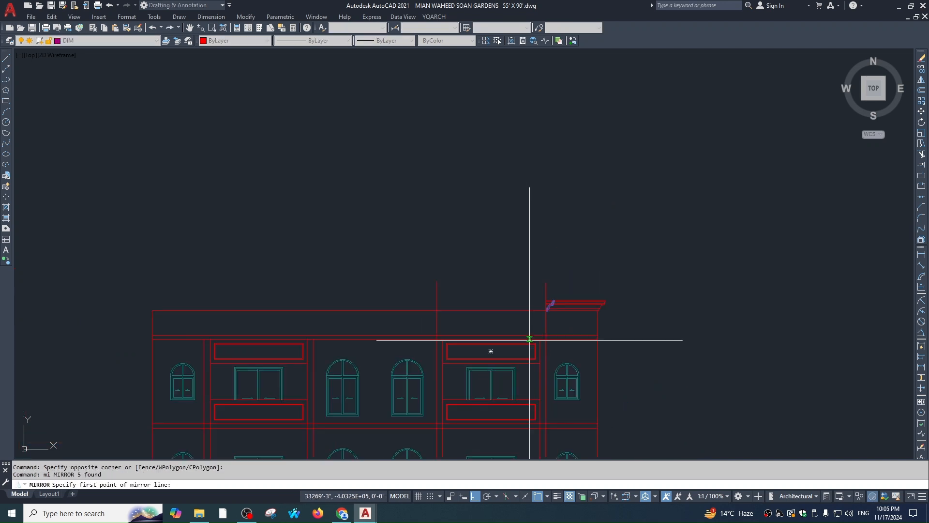
pyautogui.click(502, 262)
pyautogui.press('Return')
# Extend the cornice lines leftward to the mirrored profile
pyautogui.press('Escape')
pyautogui.scroll(2, 430, 313)
pyautogui.write('ex')
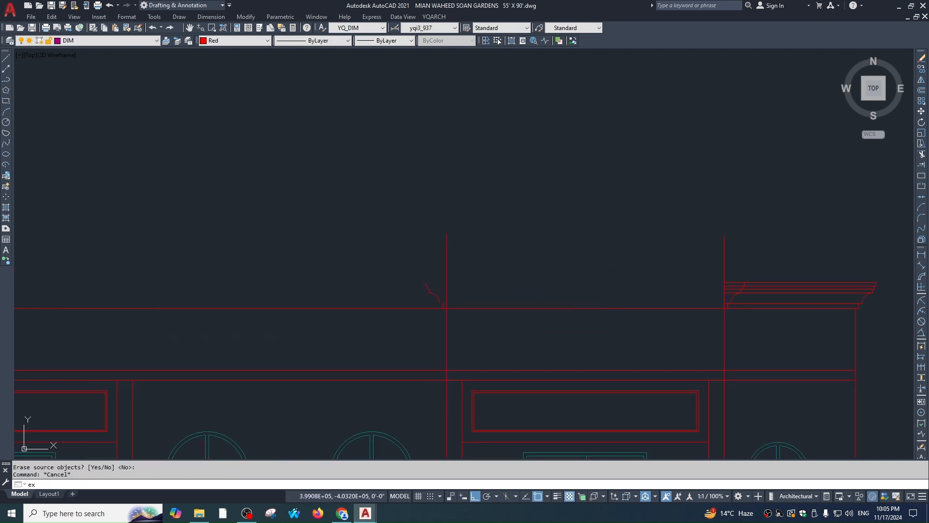
pyautogui.press('Return')
pyautogui.click(419, 270)
pyautogui.click(477, 315)
pyautogui.click(750, 260)
pyautogui.click(764, 307)
pyautogui.press('Escape')
pyautogui.scroll(-2, 680, 295)
pyautogui.scroll(2, 698, 303)
# Trim the vertical guide lines sticking up above the cornice line
pyautogui.write('tr')
pyautogui.press('Return')
pyautogui.click(701, 302)
pyautogui.press('Return')
pyautogui.click(754, 216)
pyautogui.click(388, 239)
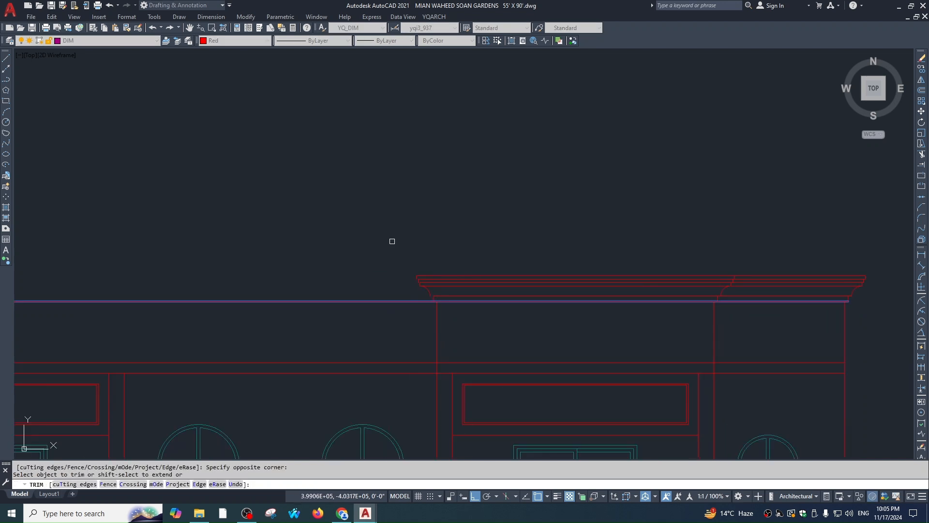
pyautogui.press('Escape')
pyautogui.scroll(-1, 673, 247)
pyautogui.scroll(3, 525, 272)
# Extend the cornice end lines
pyautogui.write('ex')
pyautogui.click(574, 200)
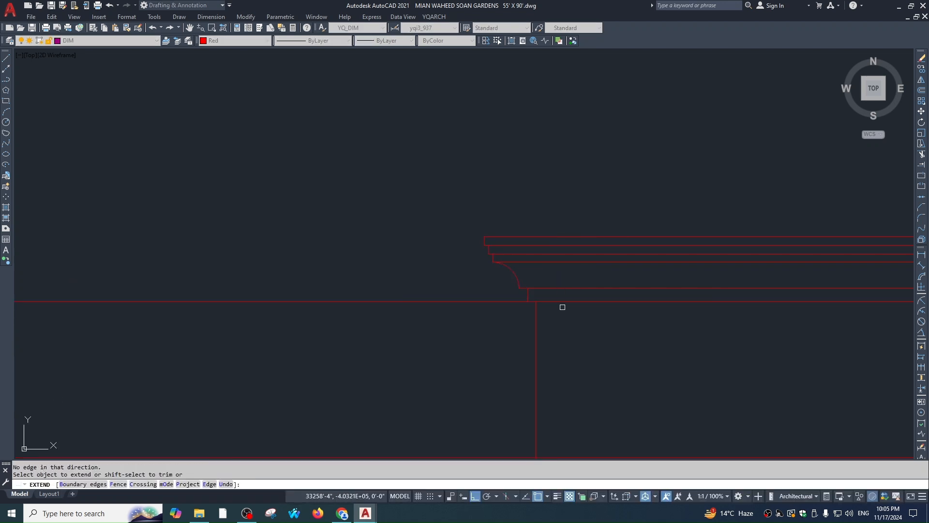
pyautogui.click(560, 294)
pyautogui.press('Escape')
pyautogui.scroll(-3, 559, 263)
# Mirror the right cornice lines to the left end, keeping the original cornice
pyautogui.click(483, 205)
pyautogui.click(896, 291)
pyautogui.write('mi')
pyautogui.press('Return')
pyautogui.scroll(-2, 753, 311)
pyautogui.scroll(-2, 607, 315)
pyautogui.click(581, 316)
pyautogui.click(590, 257)
pyautogui.press('Return')
pyautogui.scroll(5, 544, 274)
# Extend a cornice line and pan to the remaining gap in the cornice
pyautogui.write('ex')
pyautogui.press('space')
pyautogui.click(525, 314)
pyautogui.scroll(-2, 453, 288)
pyautogui.moveTo(455, 292); pyautogui.dragTo(386, 284, button='middle')
pyautogui.press('Escape')
# Close the cornice gap by extending its lines to the right cornice's left-end profile
pyautogui.write('ex')
pyautogui.press('space')
pyautogui.click(592, 263)
pyautogui.click(625, 294)
pyautogui.press('space')
pyautogui.scroll(3, 397, 261)
pyautogui.click(409, 220)
pyautogui.click(400, 318)
pyautogui.scroll(-2, 502, 311)
pyautogui.press('Escape')
pyautogui.press('Escape')
pyautogui.press('Escape')
# Extend the right and left pier lines up to the roof cornice underside
pyautogui.scroll(-4, 625, 335)
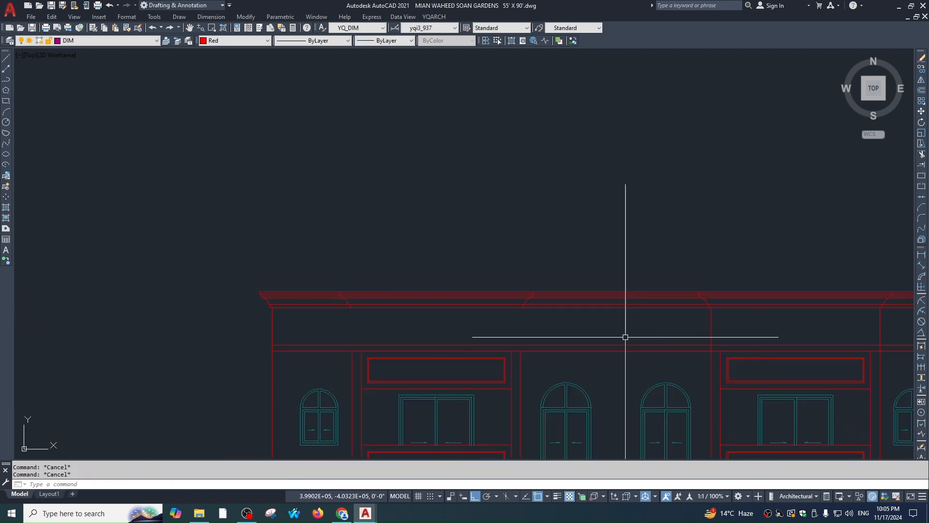
pyautogui.scroll(2, 620, 210)
pyautogui.scroll(-2, 644, 288)
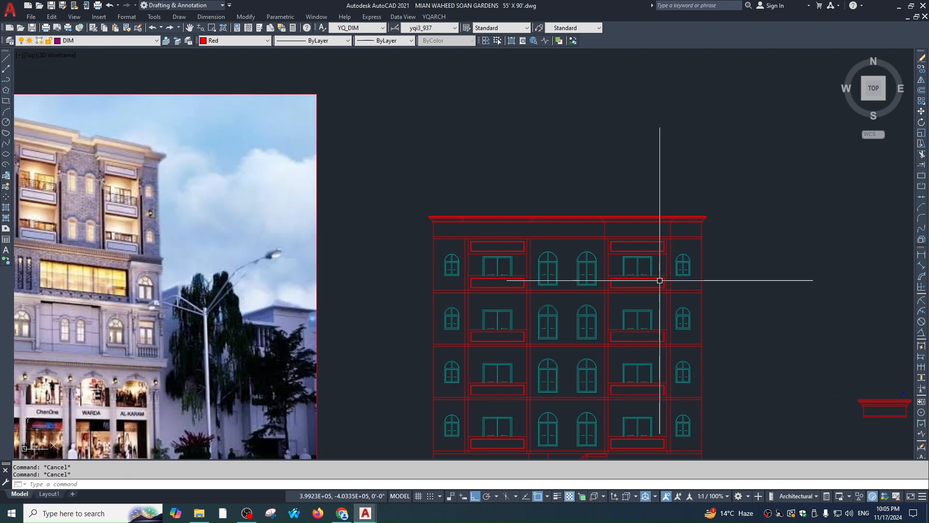
pyautogui.scroll(4, 654, 230)
pyautogui.scroll(-5, 649, 227)
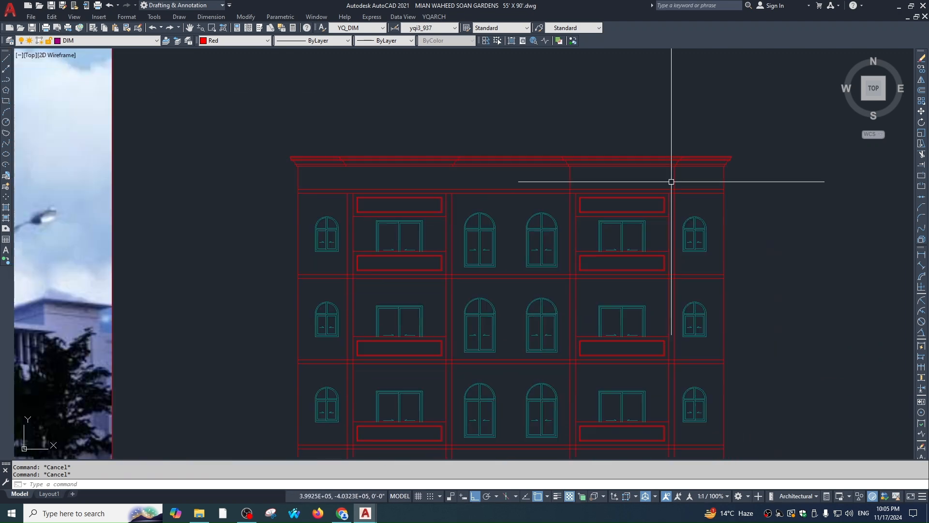
pyautogui.scroll(5, 249, 139)
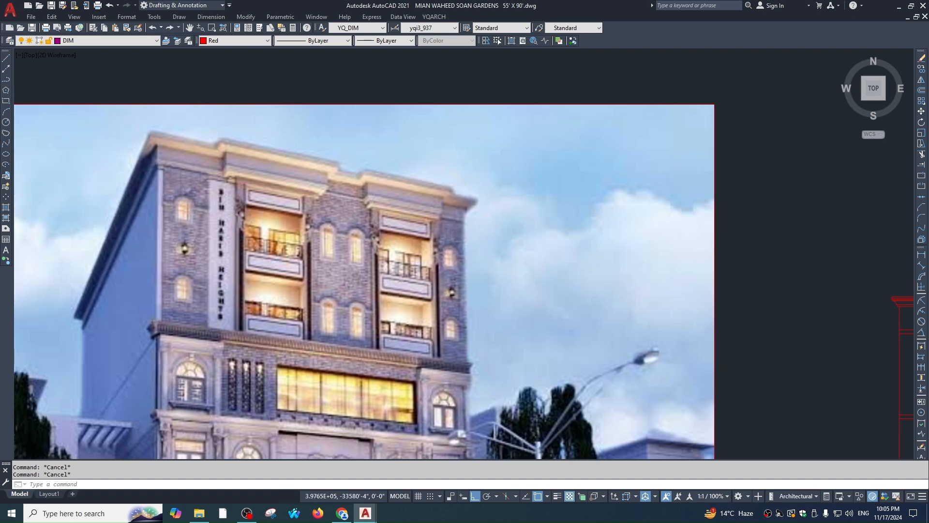
pyautogui.scroll(2, 211, 163)
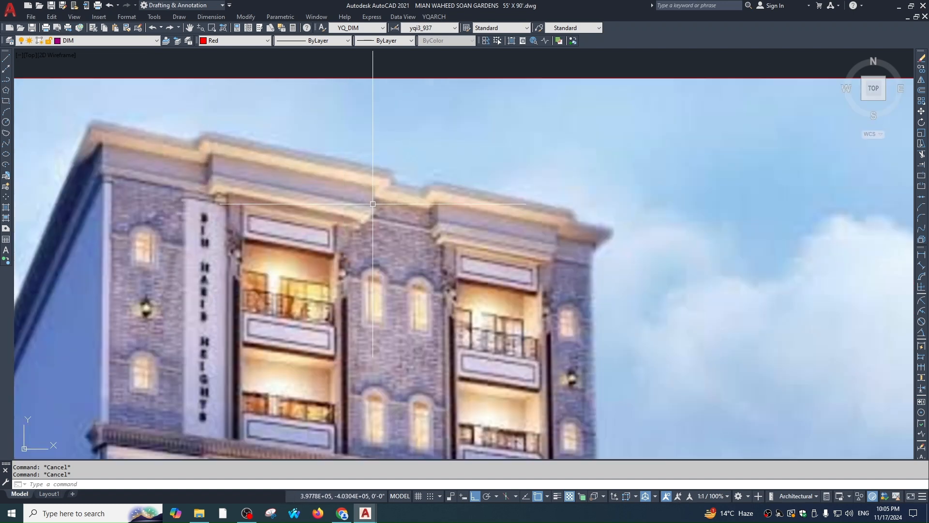
pyautogui.scroll(-5, 515, 224)
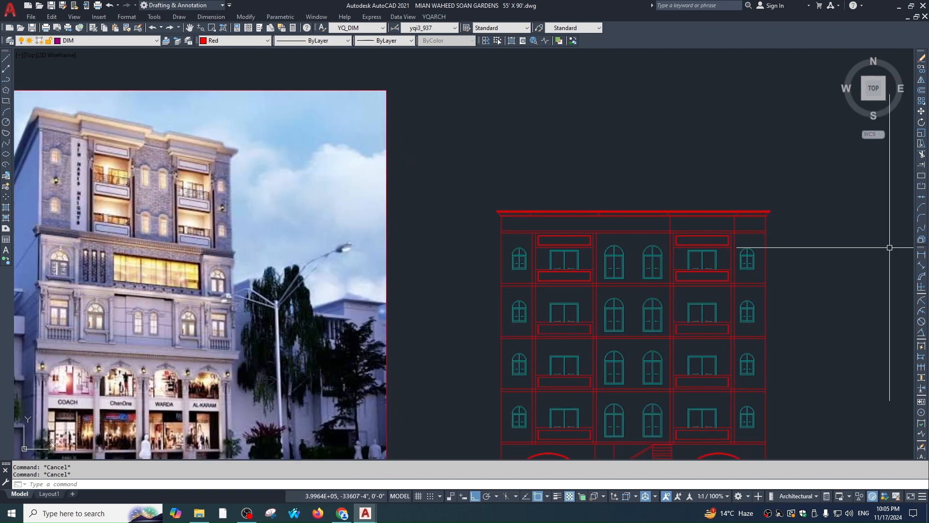
pyautogui.scroll(2, 608, 204)
pyautogui.scroll(4, 608, 245)
pyautogui.write('ex')
pyautogui.press('Return')
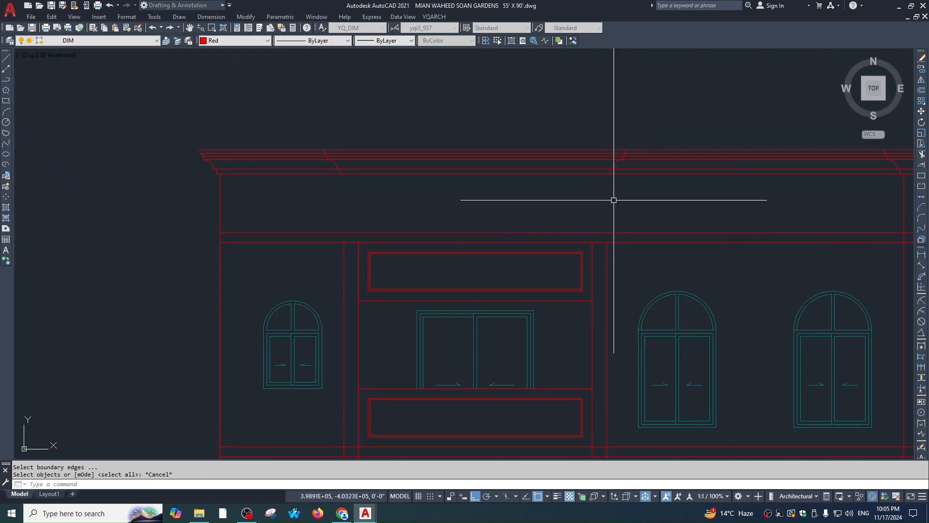
pyautogui.press('Return')
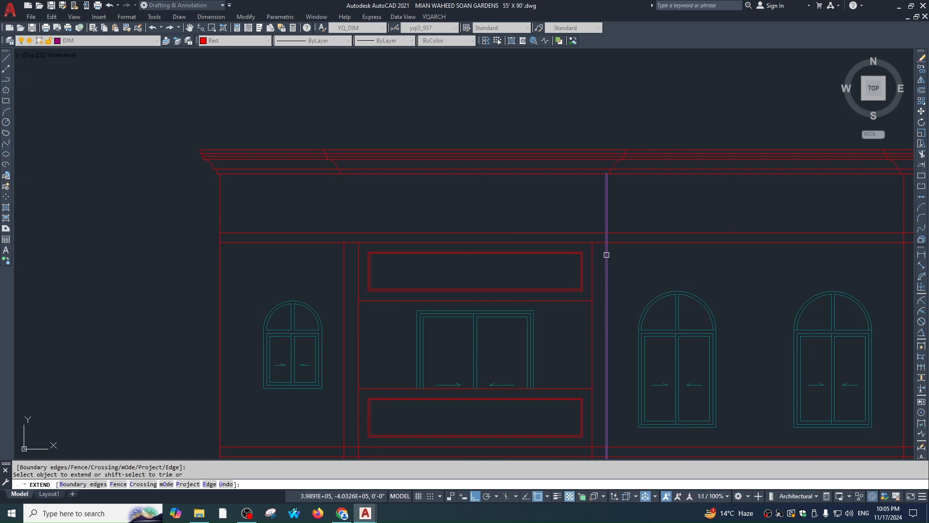
pyautogui.click(607, 254)
pyautogui.press('Return')
pyautogui.press('Return')
pyautogui.press('Return')
pyautogui.click(343, 261)
pyautogui.press('Escape')
# Zoom in on the small cornice detail and begin a selection window at its corner
pyautogui.write('tr')
pyautogui.press('space')
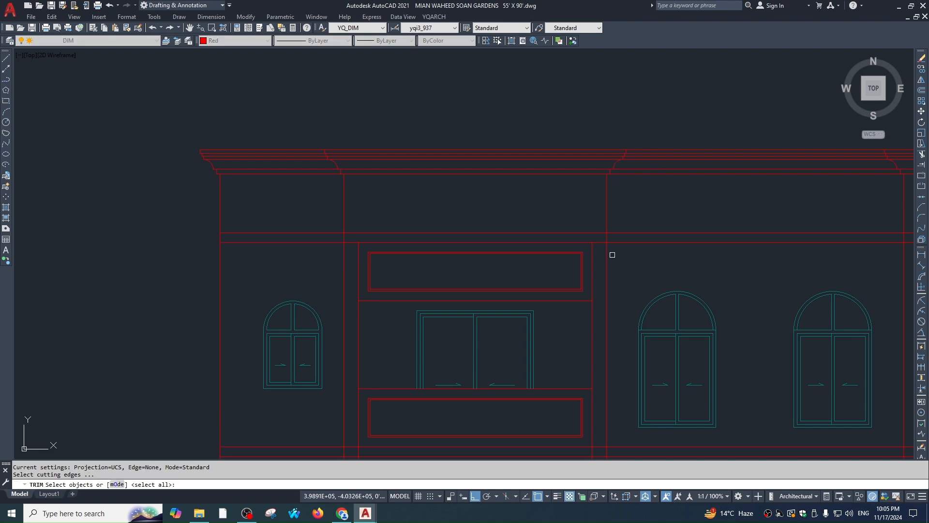
pyautogui.press('Escape')
pyautogui.scroll(-5, 612, 254)
pyautogui.moveTo(904, 369); pyautogui.dragTo(611, 232, button='middle')
pyautogui.scroll(4, 611, 231)
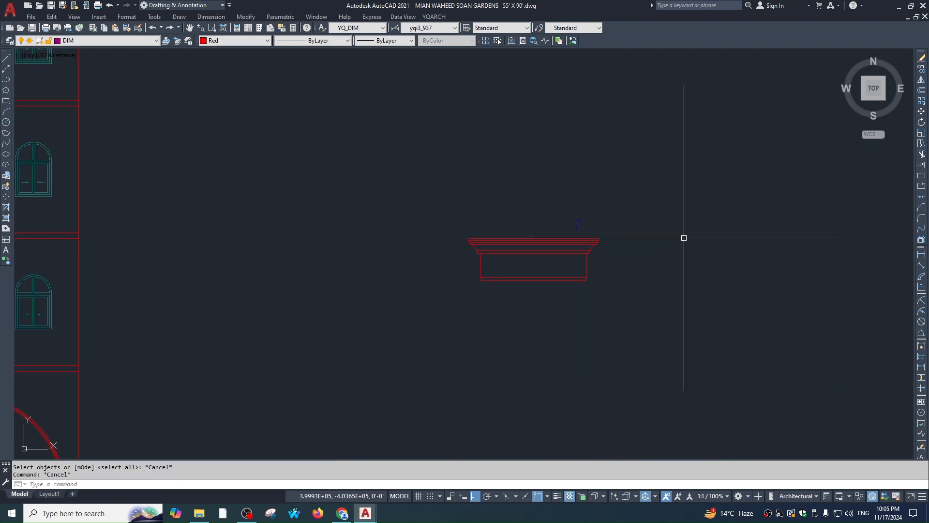
pyautogui.scroll(9, 594, 242)
pyautogui.click(647, 167)
pyautogui.press('Escape')
pyautogui.scroll(-10, 743, 252)
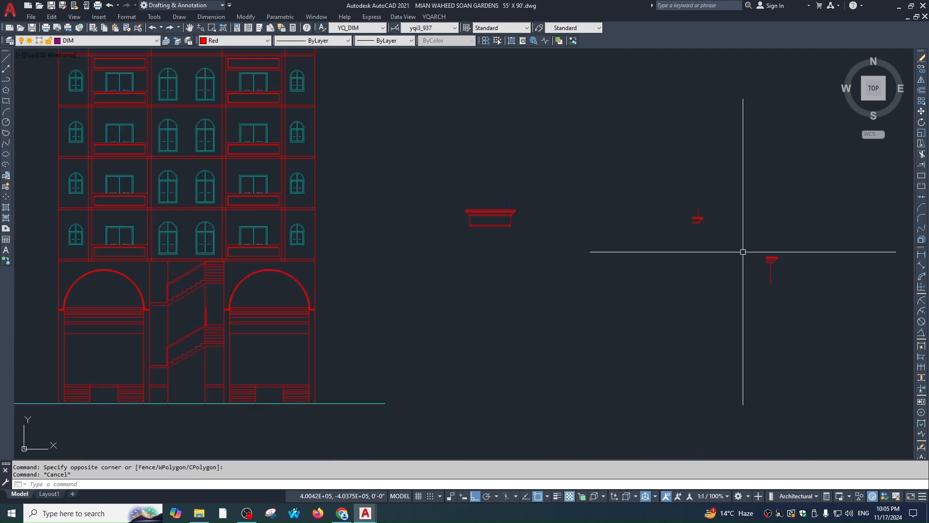
pyautogui.scroll(6, 743, 252)
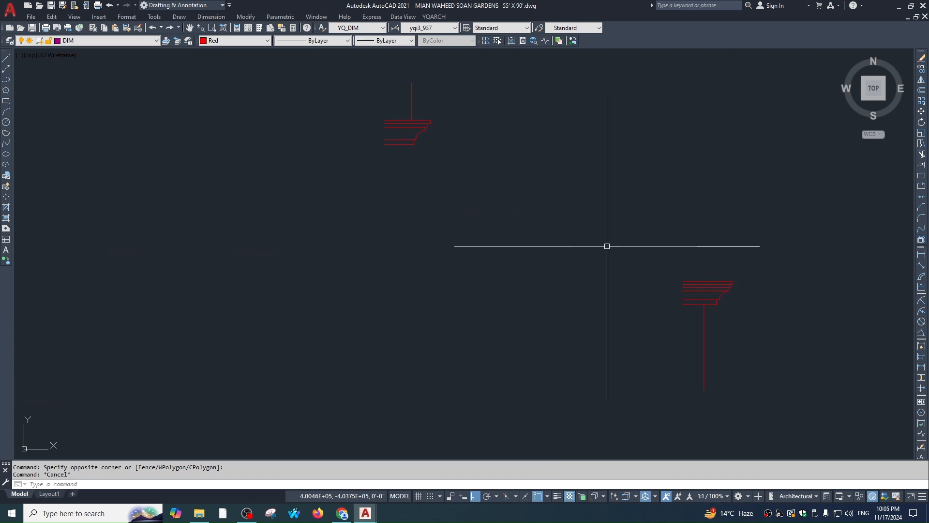
pyautogui.hotkey('ctrl', 'Tab')
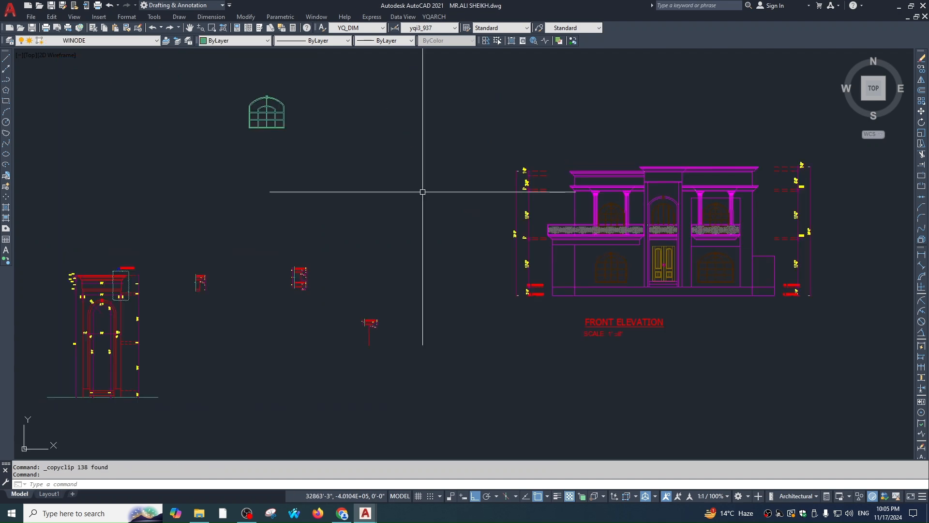
# Zoom and pan onto the front elevation's parapet cornice at SEE DETAIL-03
pyautogui.scroll(-2, 625, 235)
pyautogui.scroll(4, 626, 235)
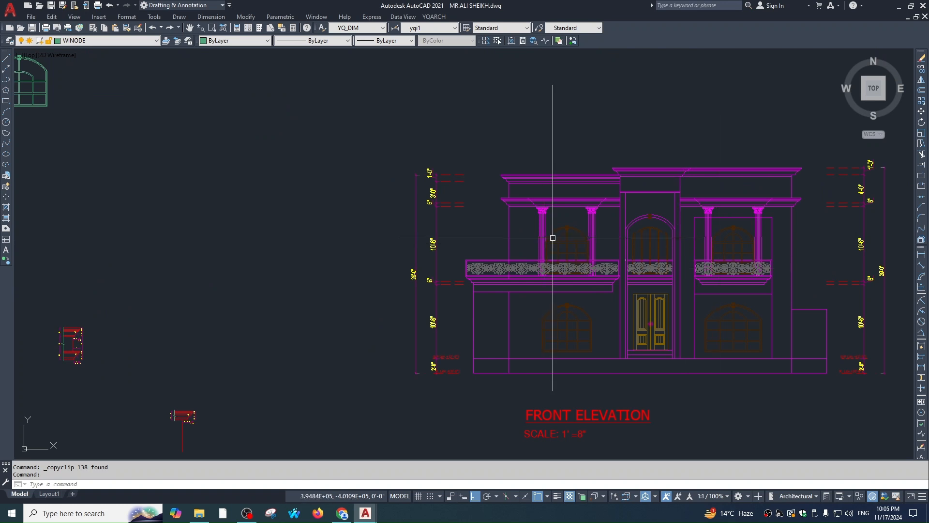
pyautogui.scroll(5, 632, 288)
pyautogui.scroll(-5, 631, 288)
pyautogui.moveTo(533, 267)
pyautogui.mouseDown(button='middle')
pyautogui.moveTo(565, 254)
pyautogui.moveTo(773, 304)
pyautogui.mouseUp(button='middle')
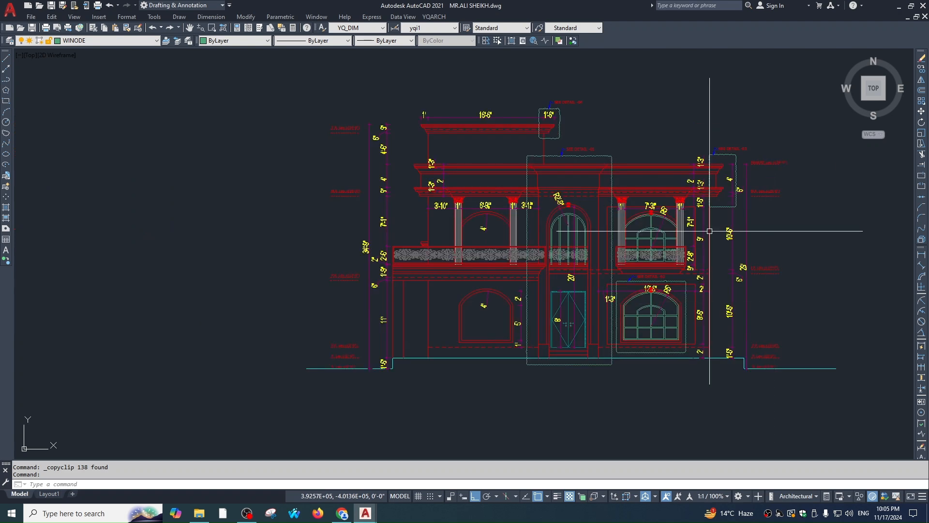
pyautogui.scroll(2, 626, 260)
pyautogui.moveTo(626, 260); pyautogui.dragTo(597, 190, button='middle')
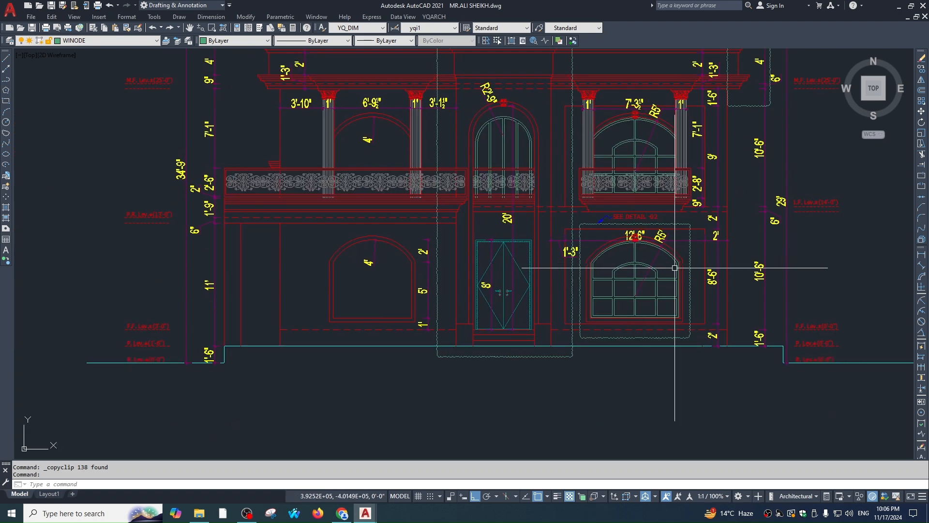
pyautogui.moveTo(675, 268); pyautogui.dragTo(547, 271, button='middle')
pyautogui.moveTo(602, 95); pyautogui.dragTo(612, 214, button='middle')
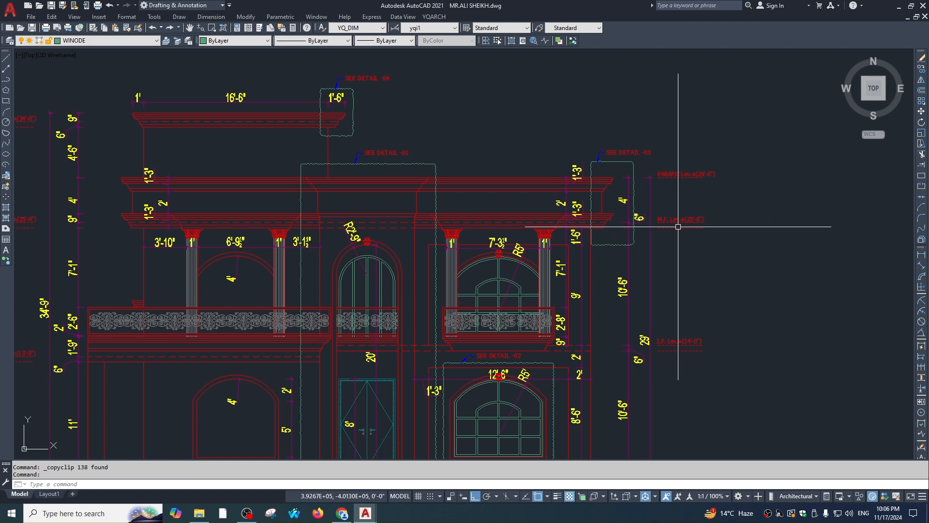
pyautogui.scroll(3, 611, 186)
pyautogui.hotkey('ctrl', 'Tab')
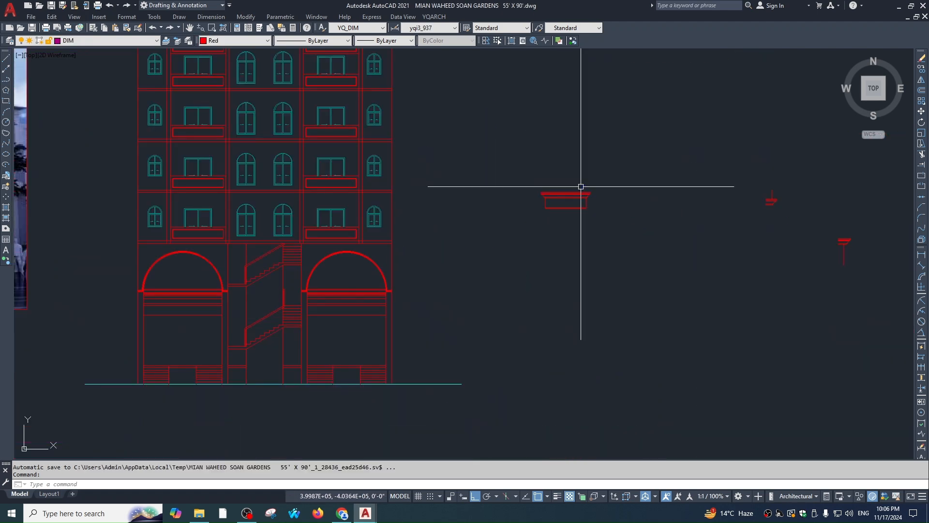
pyautogui.moveTo(319, 214); pyautogui.dragTo(453, 208, button='middle')
pyautogui.scroll(3, 453, 205)
pyautogui.scroll(3, 592, 193)
pyautogui.moveTo(582, 162); pyautogui.dragTo(560, 263)
pyautogui.write('co')
pyautogui.press('Return')
pyautogui.scroll(3, 568, 222)
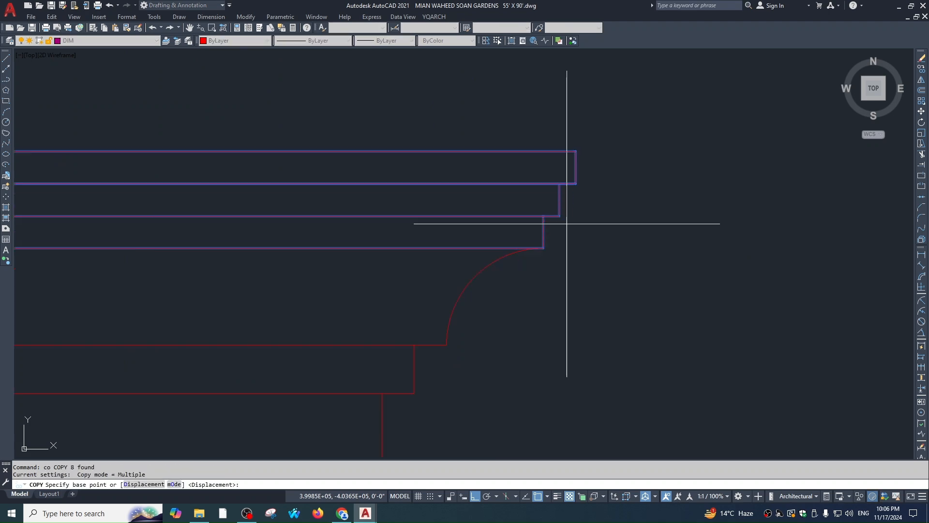
pyautogui.click(540, 248)
pyautogui.scroll(-8, 554, 243)
pyautogui.scroll(4, 554, 264)
pyautogui.scroll(5, 578, 250)
pyautogui.click(563, 260)
pyautogui.press('Escape')
# Move the copied cornice band down by 3
pyautogui.click(209, 216)
pyautogui.click(611, 259)
pyautogui.write(',')
pyautogui.press('space')
pyautogui.write('m')
pyautogui.press('space')
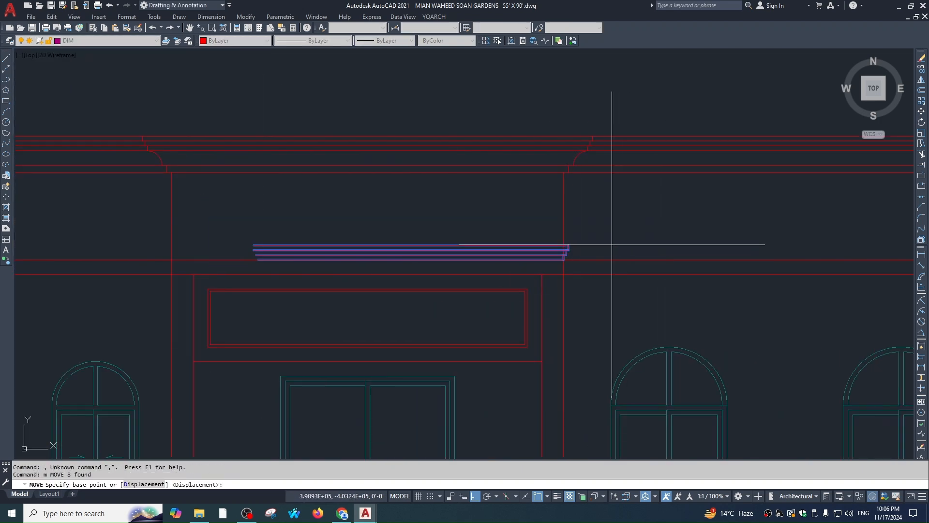
pyautogui.click(611, 245)
pyautogui.write('3')
# Mirror the three step lines about a vertical line, keeping the originals
pyautogui.press('space')
pyautogui.press('Escape')
pyautogui.press('Escape')
pyautogui.moveTo(547, 257); pyautogui.dragTo(598, 251, button='middle')
pyautogui.click(597, 205)
pyautogui.click(683, 268)
pyautogui.write('mi')
pyautogui.press('space')
pyautogui.scroll(-3, 629, 292)
pyautogui.click(544, 289)
pyautogui.click(554, 203)
# Extend the cornice band's line ends to close them off
pyautogui.press('space')
pyautogui.press('Escape')
pyautogui.scroll(5, 496, 290)
pyautogui.write('ex')
# Attempt trimming the crossing pier lines using the pier and upper cornice lines as edges
pyautogui.press('space')
pyautogui.press('space')
pyautogui.click(522, 224)
pyautogui.click(538, 249)
pyautogui.scroll(2, 455, 255)
pyautogui.click(450, 269)
pyautogui.press('Escape')
pyautogui.write('tr')
pyautogui.press('space')
pyautogui.click(370, 243)
pyautogui.click(375, 249)
pyautogui.press('Escape')
pyautogui.scroll(-2, 418, 277)
pyautogui.write('tr')
pyautogui.press('space')
pyautogui.click(407, 265)
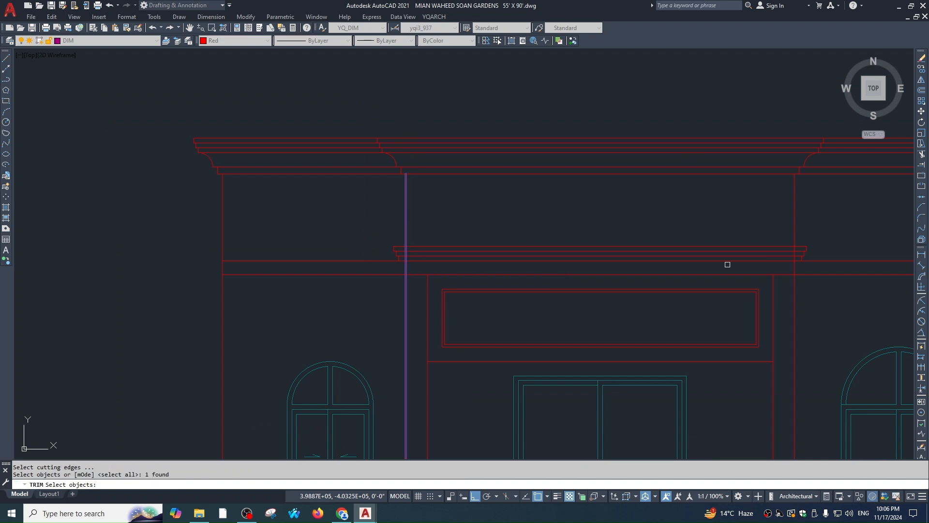
pyautogui.click(785, 249)
pyautogui.press('Escape')
pyautogui.click(519, 264)
pyautogui.press('Escape')
# Trim the right pier line between the cornice lines and erase the leftover short segment
pyautogui.write('tr')
pyautogui.press('space')
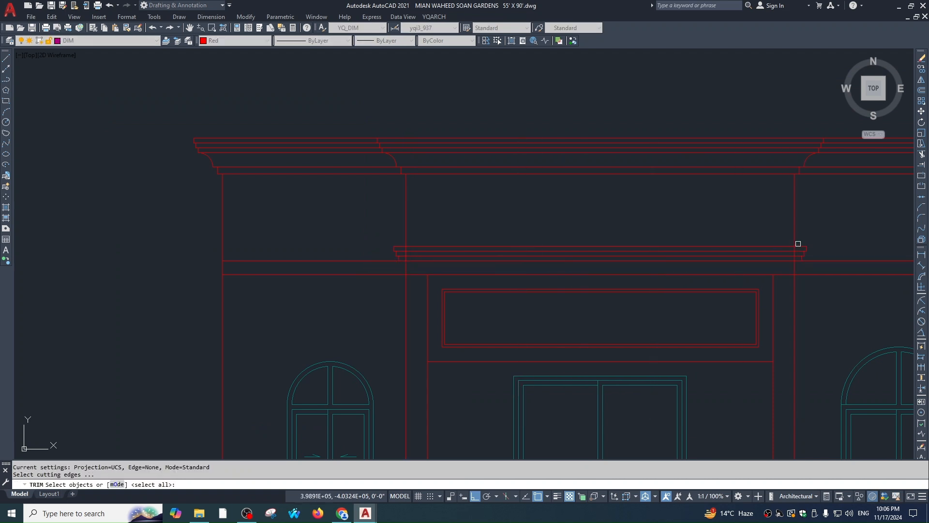
pyautogui.press('Escape')
pyautogui.press('Escape')
pyautogui.scroll(4, 799, 249)
pyautogui.write('tr')
pyautogui.press('space')
pyautogui.press('space')
pyautogui.click(795, 246)
pyautogui.click(767, 247)
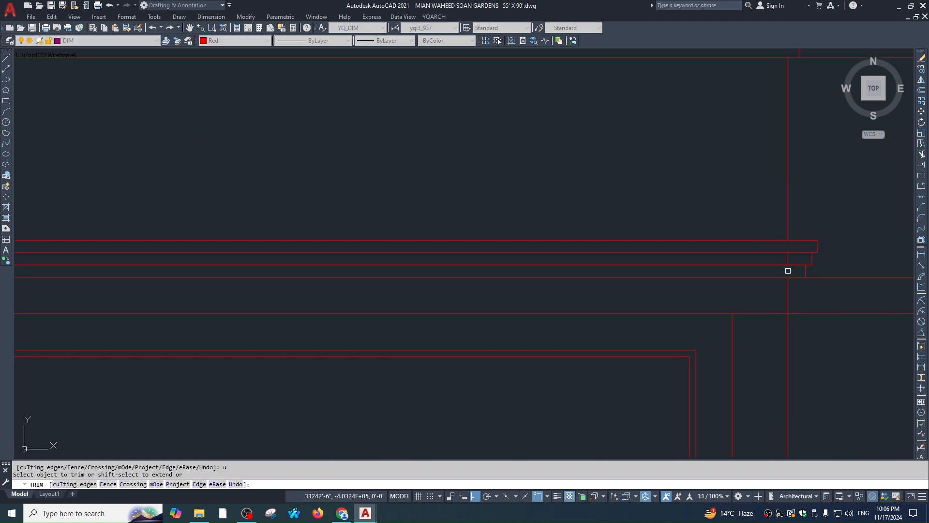
pyautogui.press('Escape')
pyautogui.click(749, 216)
pyautogui.click(794, 266)
pyautogui.write('e')
# Trim away the pier segment inside the cornice at the band's left end
pyautogui.scroll(-4, 641, 307)
pyautogui.moveTo(641, 307); pyautogui.dragTo(747, 284, button='middle')
pyautogui.scroll(4, 409, 261)
pyautogui.write('tr')
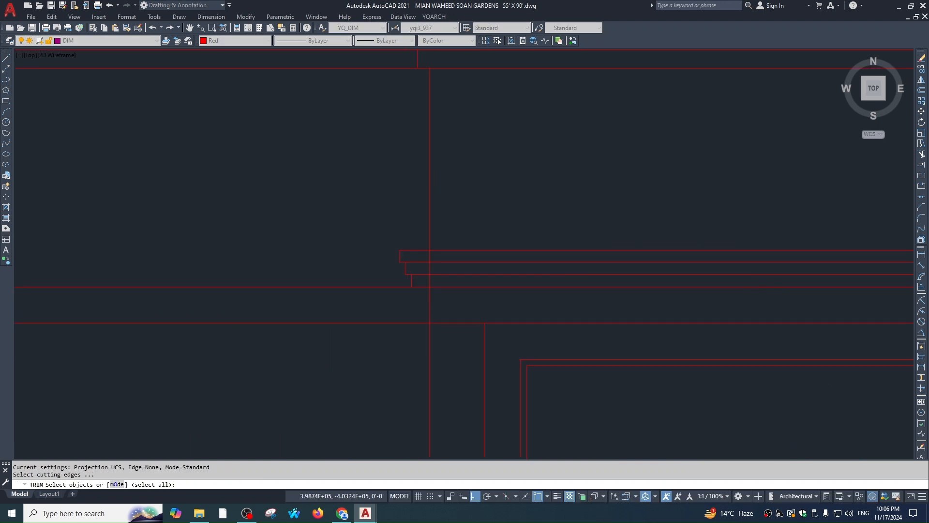
pyautogui.press('space')
pyautogui.scroll(2, 409, 256)
pyautogui.click(444, 299)
pyautogui.click(439, 295)
pyautogui.press('Escape')
# Erase the two leftover short segments at the left end, then view the whole elevation
pyautogui.click(431, 261)
pyautogui.click(472, 295)
pyautogui.write('e')
pyautogui.scroll(-4, 530, 236)
pyautogui.press('Escape')
pyautogui.press('Escape')
pyautogui.scroll(4, 514, 230)
pyautogui.click(512, 220)
pyautogui.click(532, 278)
pyautogui.write('e')
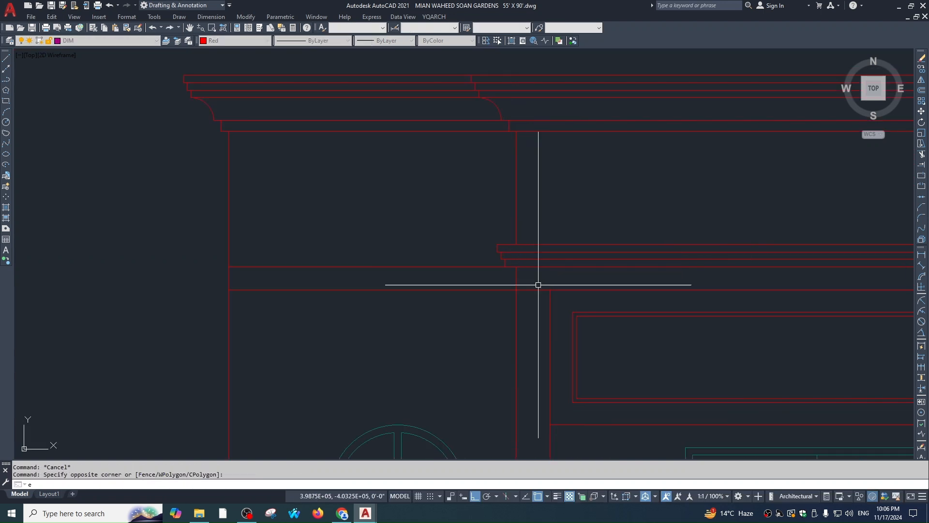
pyautogui.press('Escape')
pyautogui.scroll(-12, 528, 288)
pyautogui.moveTo(530, 314); pyautogui.dragTo(531, 262, button='middle')
pyautogui.write('ma')
pyautogui.scroll(-4, 530, 262)
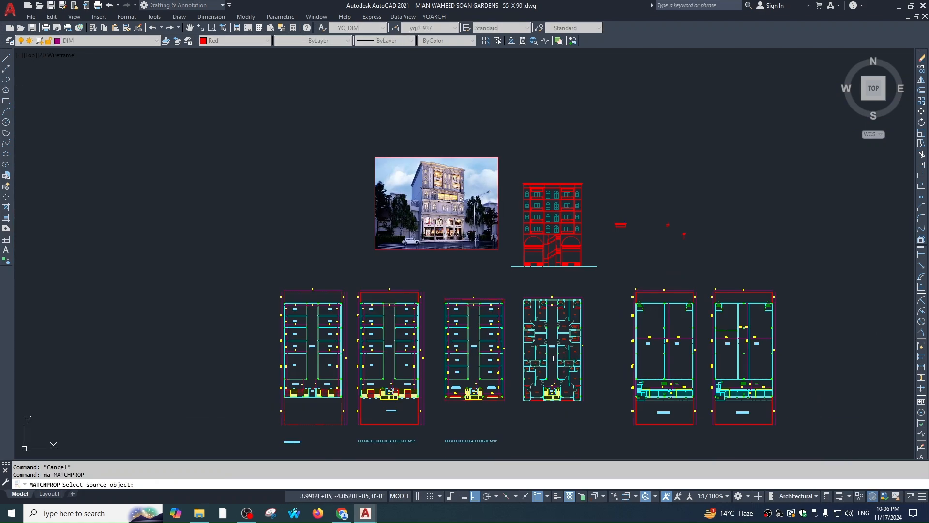
# Copy a source line's properties onto the cornice band lines with Match Properties
pyautogui.scroll(6, 555, 359)
pyautogui.scroll(-4, 493, 323)
pyautogui.scroll(1, 463, 302)
pyautogui.click(464, 302)
pyautogui.scroll(-3, 504, 290)
pyautogui.moveTo(542, 224); pyautogui.dragTo(531, 258, button='middle')
pyautogui.scroll(6, 538, 230)
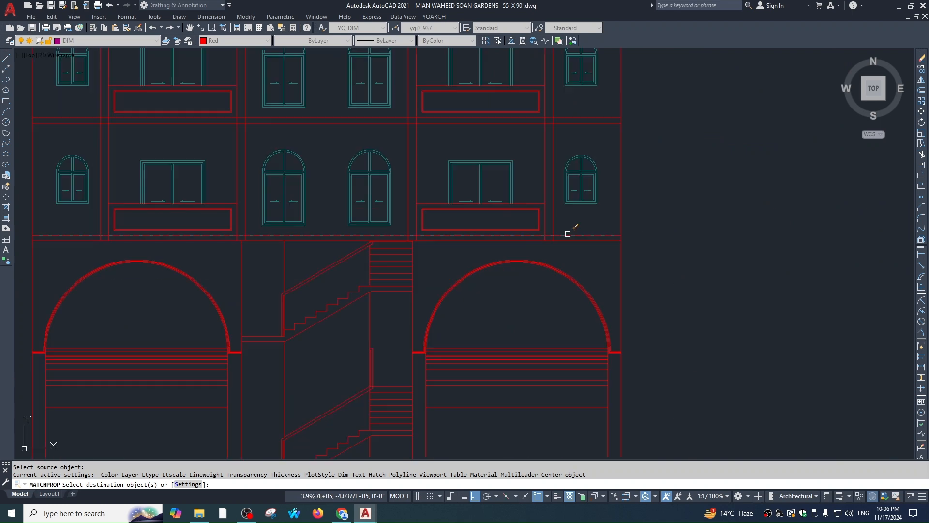
pyautogui.click(569, 234)
pyautogui.click(583, 119)
pyautogui.scroll(-4, 583, 140)
pyautogui.scroll(4, 596, 153)
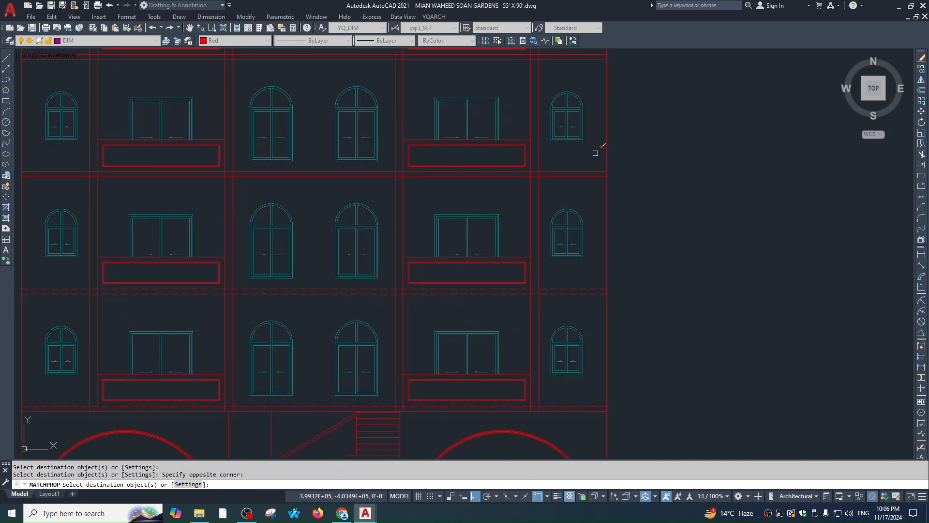
pyautogui.moveTo(596, 167); pyautogui.dragTo(596, 240, button='middle')
pyautogui.scroll(-4, 605, 203)
pyautogui.scroll(4, 604, 173)
pyautogui.scroll(-4, 613, 216)
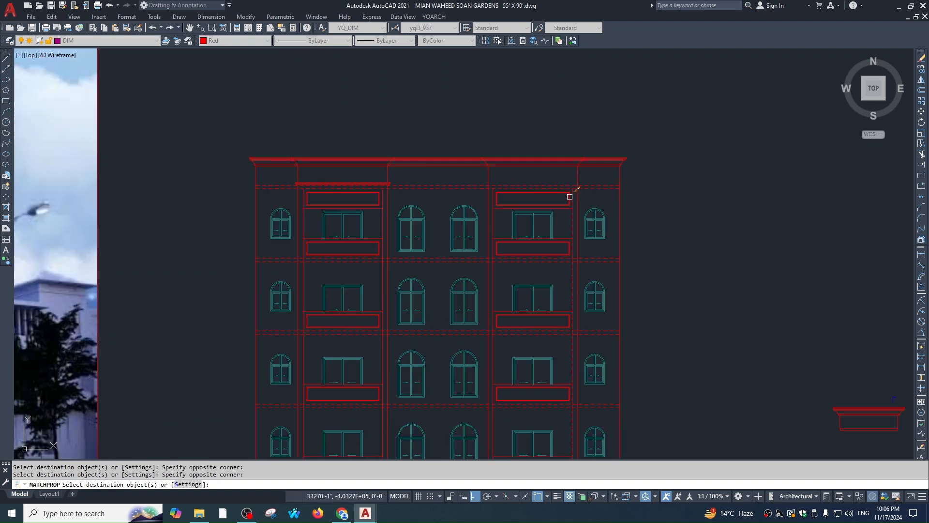
pyautogui.press('Escape')
# Start trimming, then moving, the cornice lines, cancelling both attempts
pyautogui.scroll(8, 584, 220)
pyautogui.scroll(-2, 596, 213)
pyautogui.write('tr')
pyautogui.press('Return')
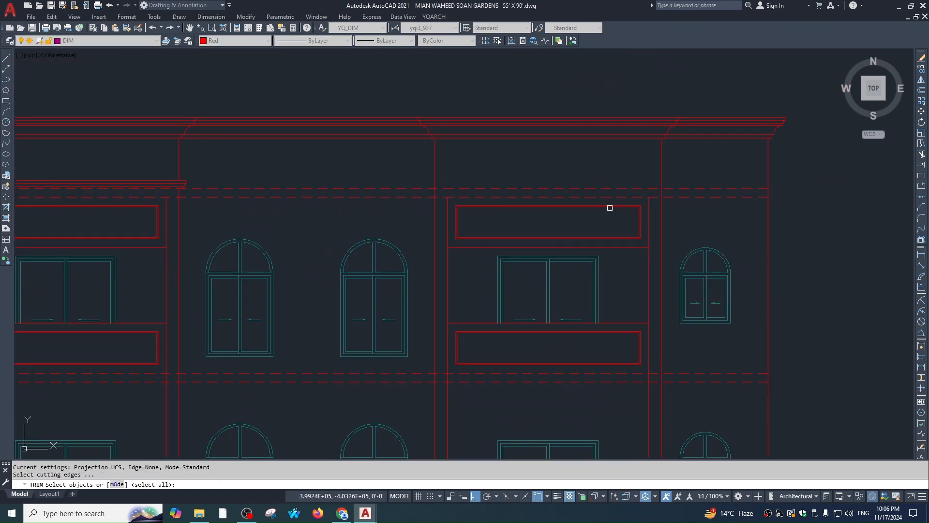
pyautogui.press('Escape')
pyautogui.press('Escape')
pyautogui.scroll(2, 582, 158)
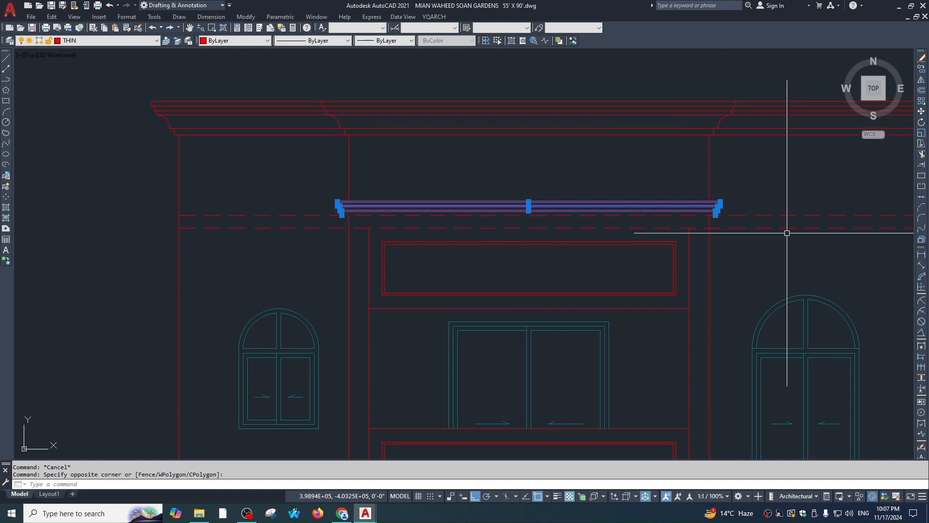
pyautogui.write(',')
pyautogui.press('Return')
pyautogui.write('m')
pyautogui.press('space')
pyautogui.scroll(2, 718, 217)
pyautogui.click(713, 211)
pyautogui.press('Escape')
pyautogui.press('Escape')
# Begin a line and another trim on the band, abandoning both
pyautogui.scroll(-3, 712, 245)
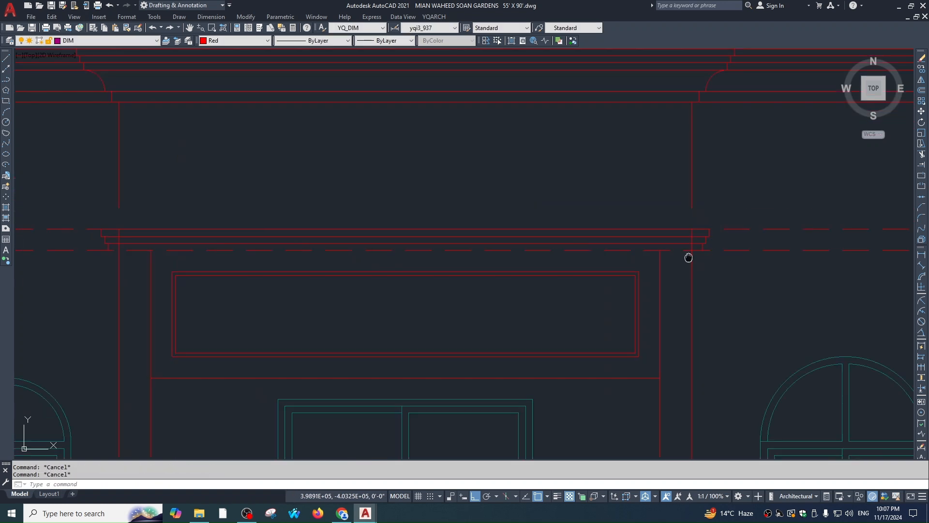
pyautogui.write('1')
pyautogui.press('Escape')
pyautogui.write('tr')
pyautogui.press('space')
pyautogui.scroll(2, 716, 240)
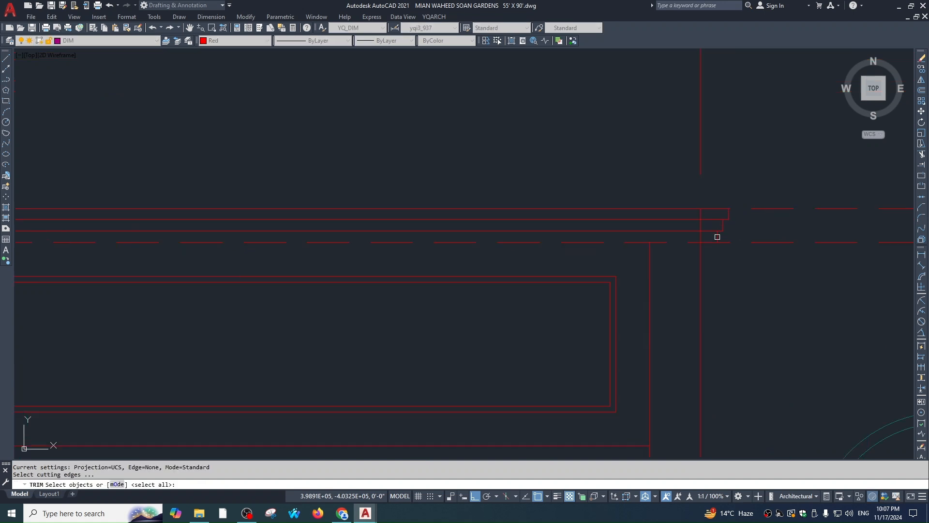
pyautogui.scroll(-3, 717, 237)
pyautogui.scroll(3, 427, 236)
pyautogui.press('space')
pyautogui.scroll(-4, 513, 269)
pyautogui.press('Escape')
# Draw a line along the cornice band out to its right end
pyautogui.write('l')
pyautogui.press('space')
pyautogui.click(399, 240)
pyautogui.scroll(-1, 587, 258)
pyautogui.moveTo(587, 257); pyautogui.dragTo(330, 254, button='middle')
pyautogui.scroll(1, 576, 241)
pyautogui.scroll(1, 578, 242)
pyautogui.click(580, 236)
pyautogui.press('Escape')
# Trim the vertical segment above the band, using the band's bottom line as cutting edge
pyautogui.write('t')
pyautogui.press('space')
pyautogui.press('Escape')
pyautogui.write('tr')
pyautogui.press('space')
pyautogui.click(555, 236)
pyautogui.press('space')
pyautogui.click(563, 230)
pyautogui.scroll(-2, 483, 248)
pyautogui.moveTo(229, 248); pyautogui.dragTo(400, 249, button='middle')
pyautogui.scroll(2, 335, 245)
pyautogui.click(325, 239)
pyautogui.press('Escape')
# Cancel an extend attempt and move the reference photo aside to show the elevation
pyautogui.scroll(-3, 332, 249)
pyautogui.write('ex')
pyautogui.press('space')
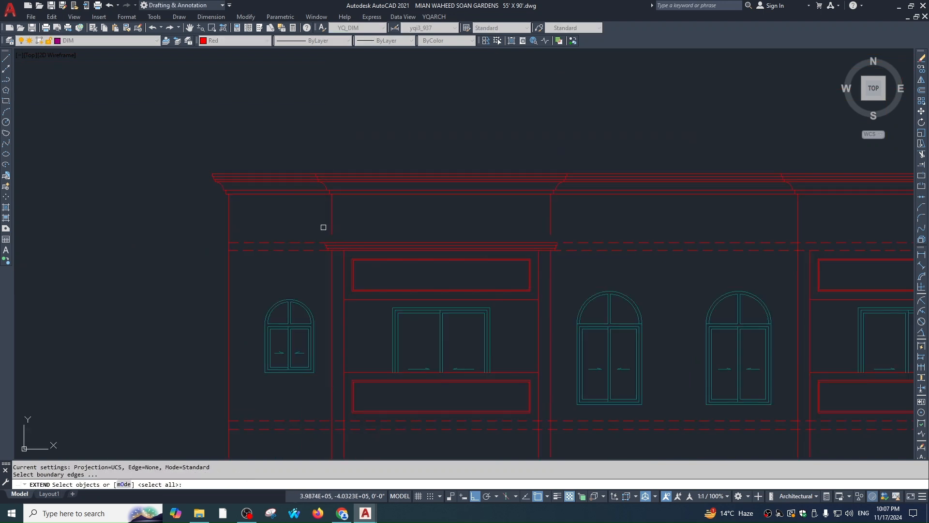
pyautogui.press('Escape')
pyautogui.press('Escape')
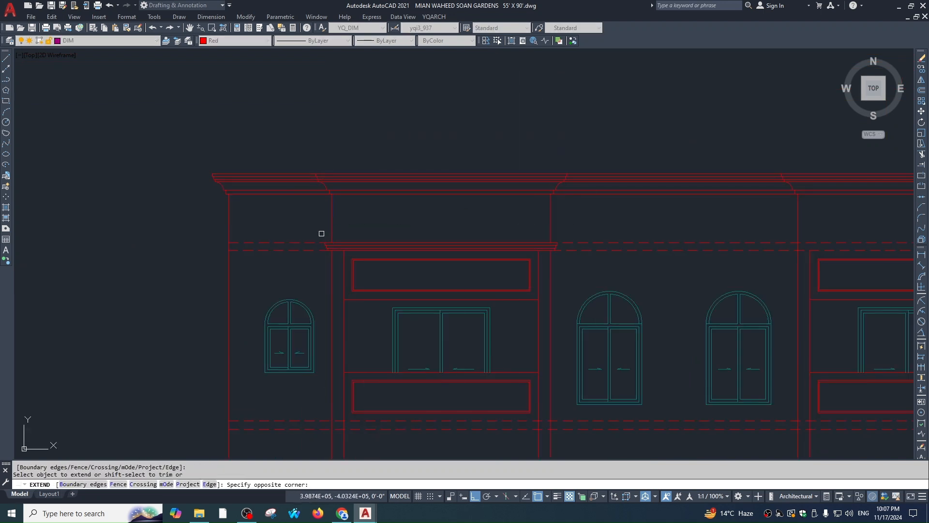
pyautogui.scroll(3, 603, 187)
pyautogui.moveTo(602, 187); pyautogui.dragTo(552, 304, button='middle')
pyautogui.scroll(-3, 579, 276)
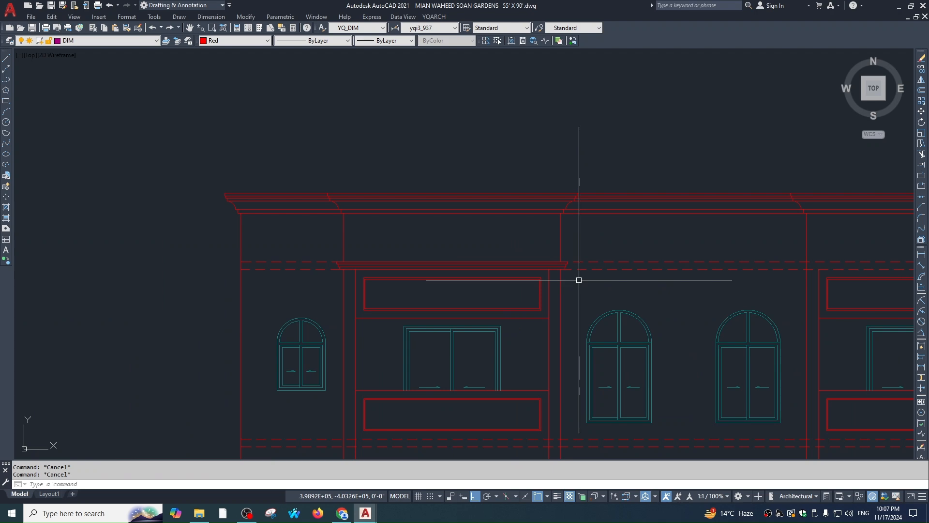
pyautogui.scroll(2, 571, 286)
pyautogui.scroll(-1, 532, 223)
pyautogui.scroll(-4, 532, 223)
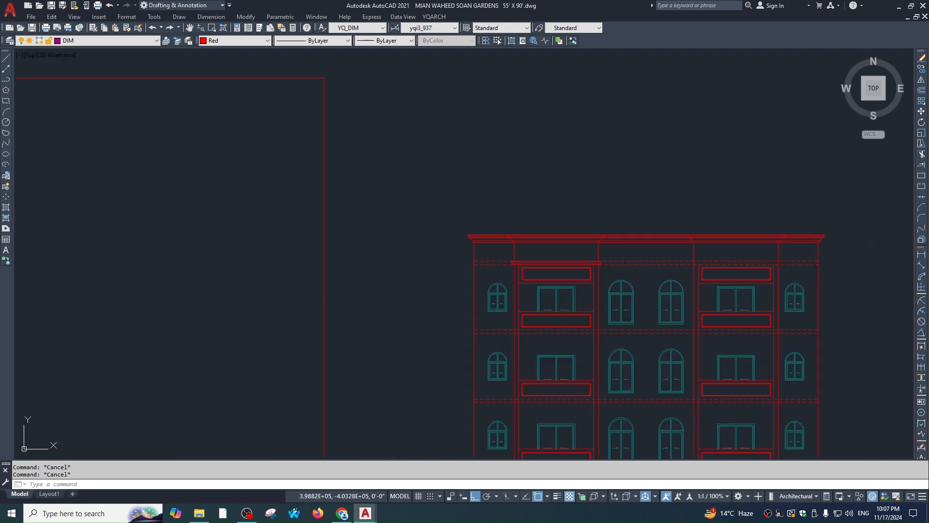
pyautogui.scroll(6, 324, 171)
pyautogui.scroll(-2, 433, 273)
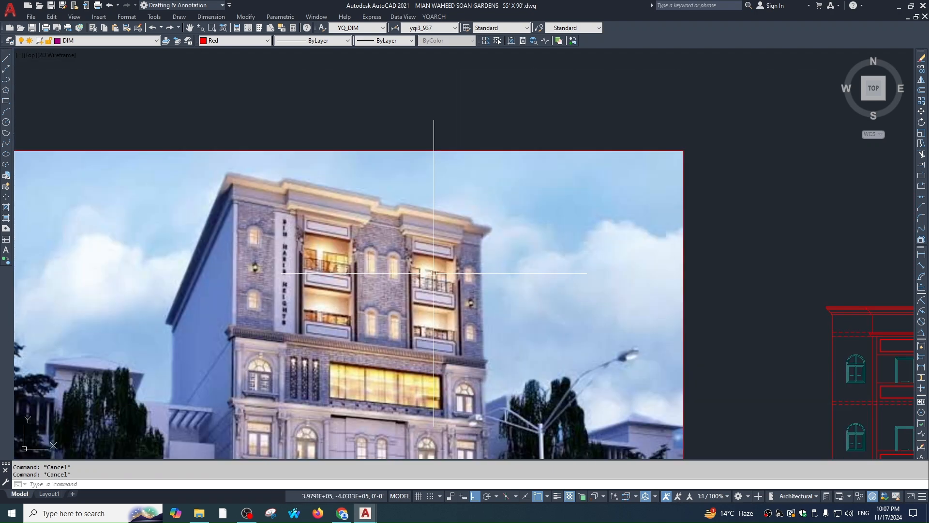
pyautogui.moveTo(434, 273); pyautogui.dragTo(113, 188, button='middle')
pyautogui.scroll(3, 435, 210)
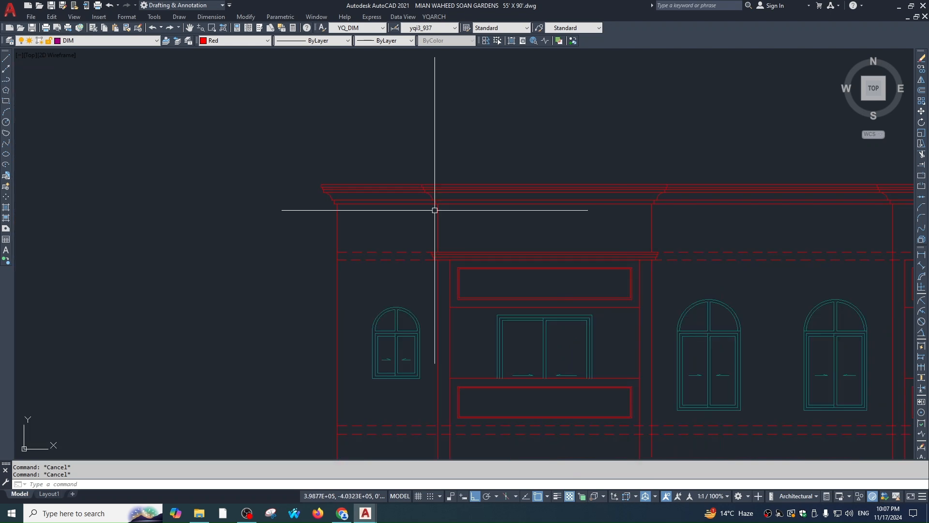
# Window-select the left bay's cornice pieces around the parapet
pyautogui.click(386, 94)
pyautogui.click(738, 261)
pyautogui.scroll(-3, 544, 253)
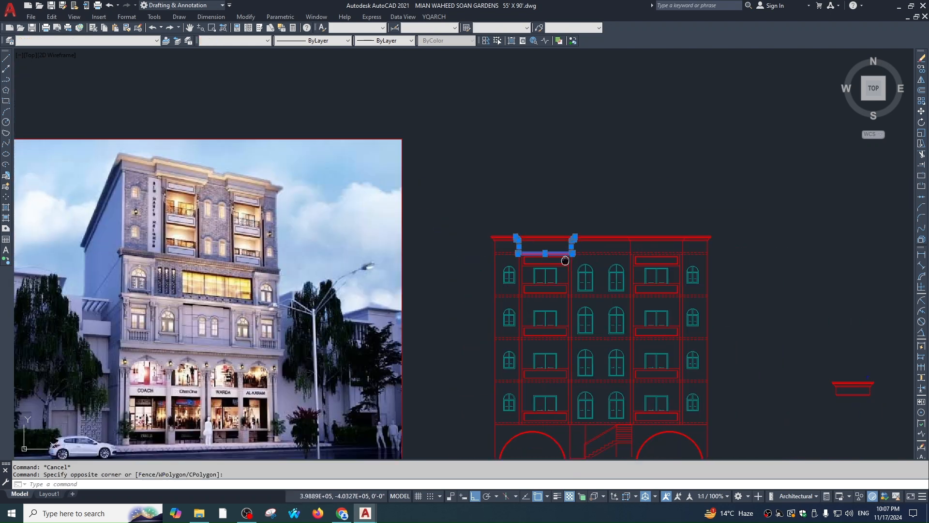
pyautogui.scroll(5, 250, 182)
pyautogui.scroll(-3, 348, 228)
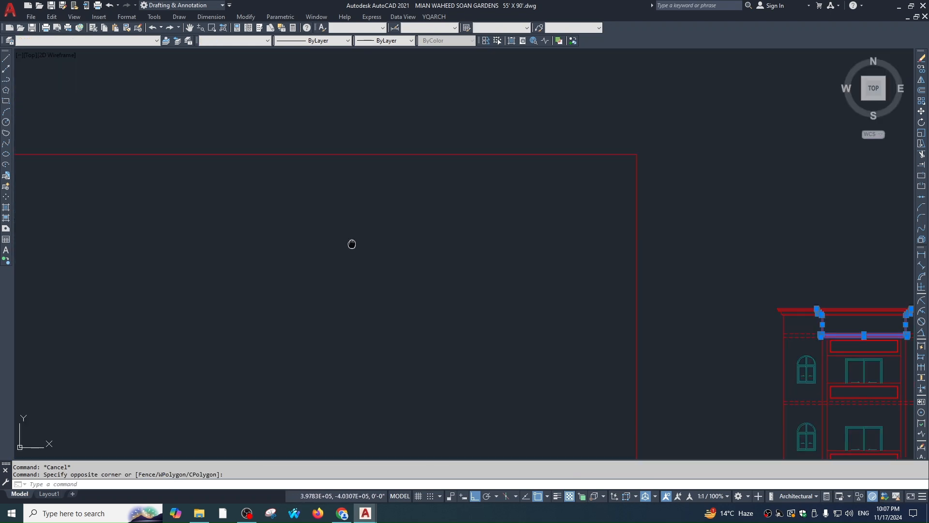
pyautogui.moveTo(903, 282); pyautogui.dragTo(550, 222, button='middle')
# Mirror the selection about a vertical axis through the parapet midpoint, keeping the originals
pyautogui.write('mi')
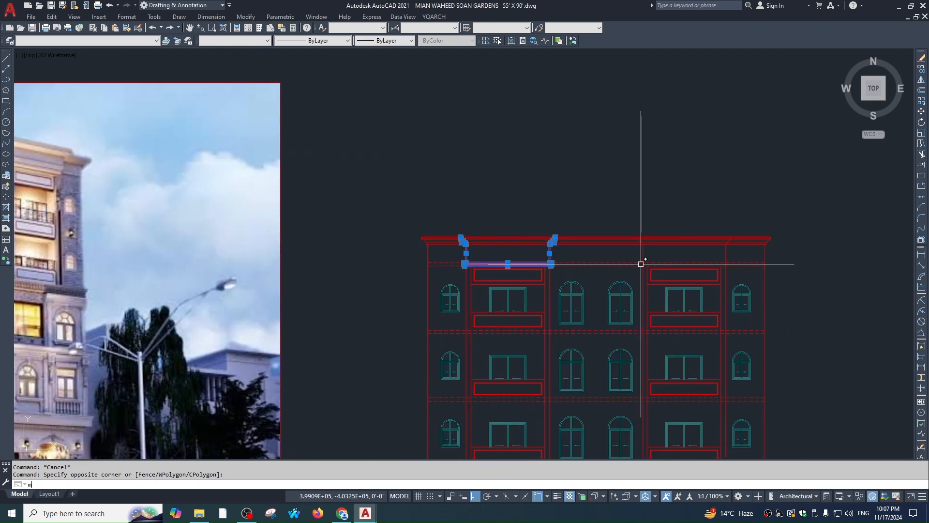
pyautogui.press('space')
pyautogui.press('Escape')
pyautogui.scroll(5, 526, 277)
pyautogui.scroll(-7, 616, 296)
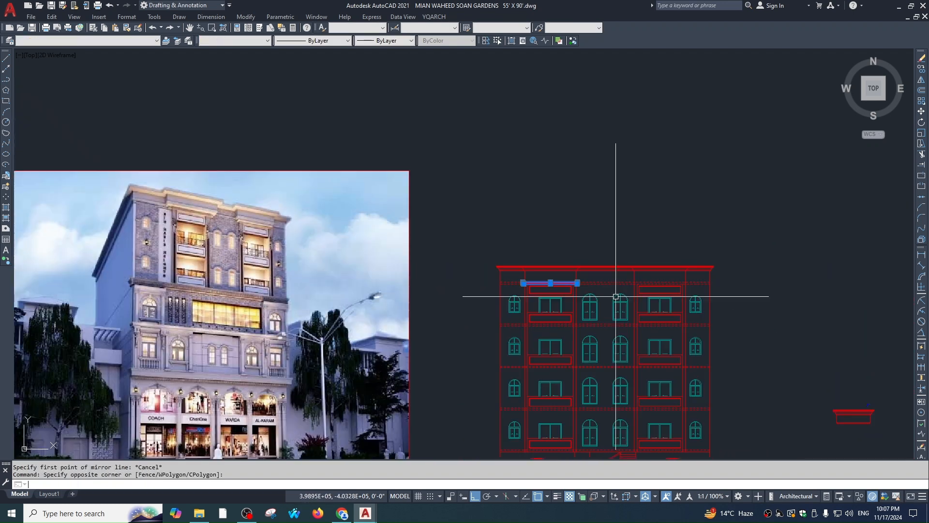
pyautogui.write('mi')
pyautogui.press('space')
pyautogui.click(605, 267)
pyautogui.click(619, 212)
pyautogui.scroll(10, 680, 283)
pyautogui.press('Return')
# Trim the right bay's overlapping cornice lines against two cutting edges
pyautogui.write('tr')
pyautogui.press('space')
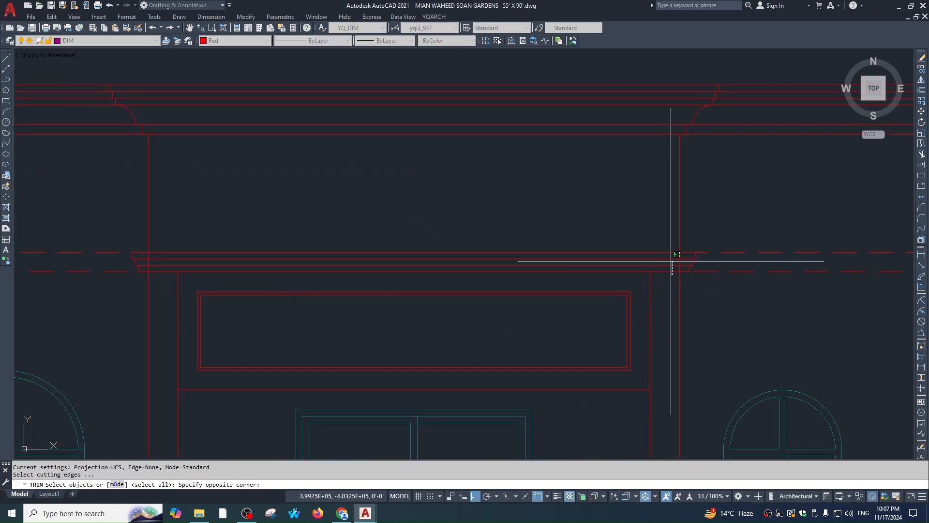
pyautogui.click(669, 267)
pyautogui.click(670, 252)
pyautogui.scroll(1, 681, 259)
pyautogui.press('space')
pyautogui.click(686, 253)
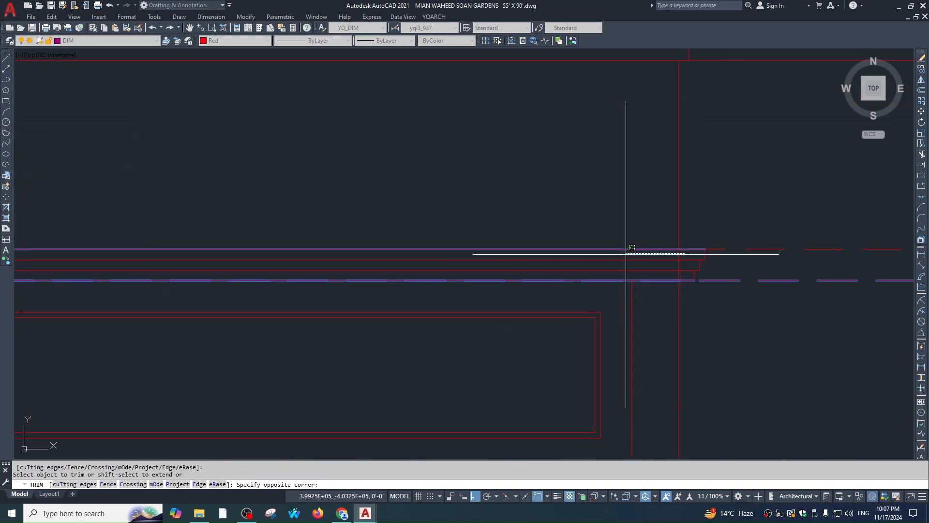
pyautogui.scroll(-1, 619, 253)
pyautogui.moveTo(533, 257); pyautogui.dragTo(618, 255, button='middle')
pyautogui.press('Escape')
pyautogui.press('Escape')
pyautogui.scroll(-8, 685, 272)
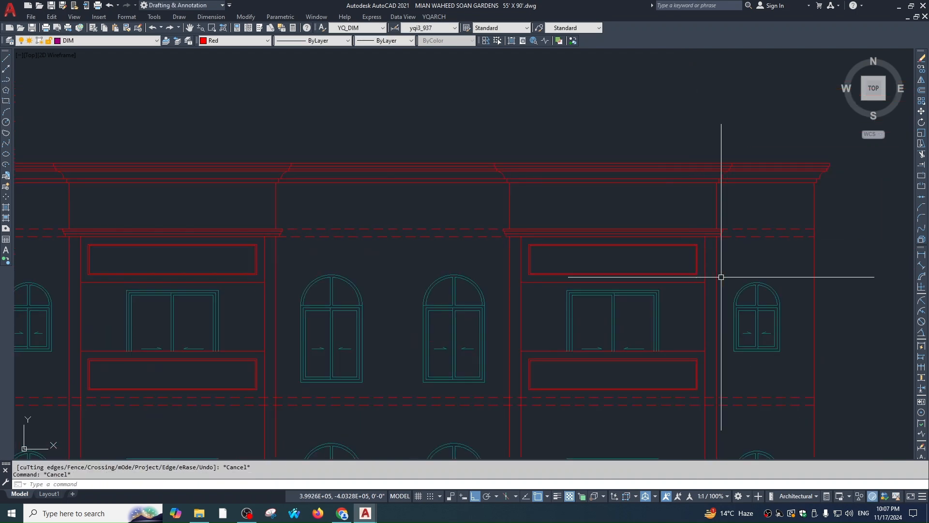
pyautogui.scroll(-2, 692, 211)
pyautogui.moveTo(753, 280); pyautogui.dragTo(728, 259, button='middle')
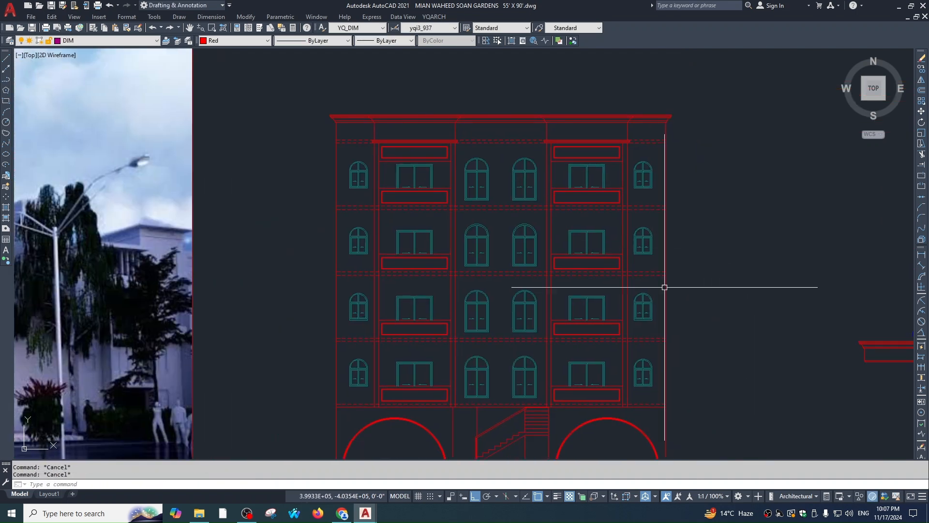
pyautogui.moveTo(710, 294); pyautogui.dragTo(699, 256, button='middle')
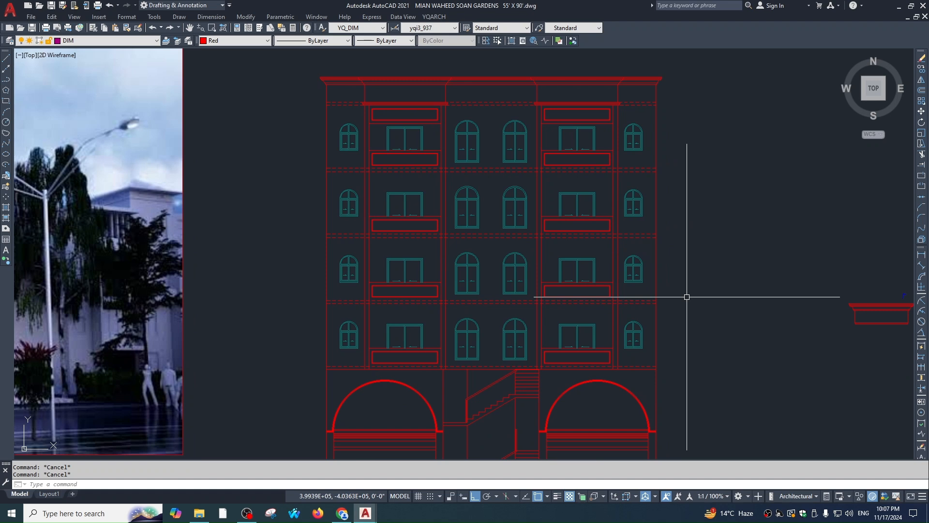
pyautogui.scroll(2, 687, 296)
# Draw a vertical LINE guide through the right-column arched windows
pyautogui.write('l')
pyautogui.press('Return')
pyautogui.click(633, 210)
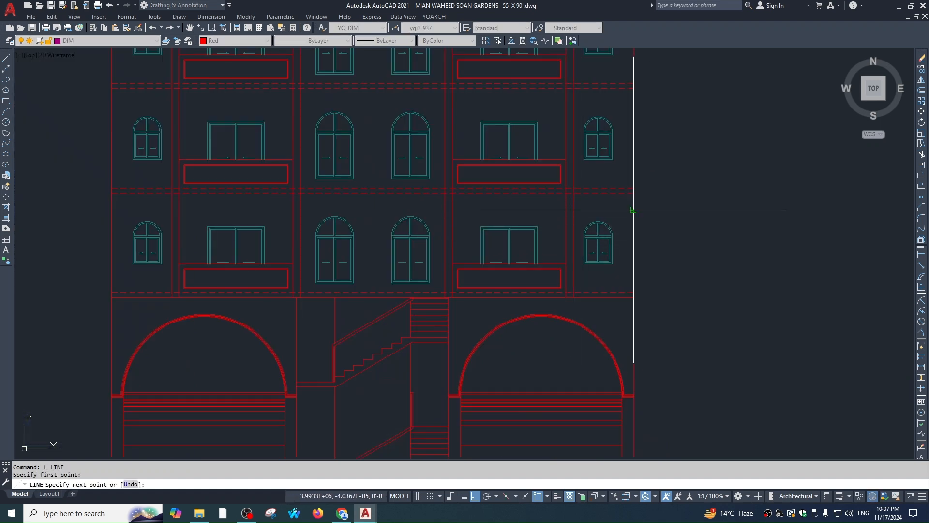
pyautogui.click(603, 210)
pyautogui.click(604, 322)
pyautogui.press('Escape')
# Window-select the four right-column arched windows
pyautogui.scroll(2, 575, 275)
pyautogui.click(583, 272)
pyautogui.scroll(-2, 639, 187)
pyautogui.scroll(-1, 642, 192)
pyautogui.moveTo(642, 192); pyautogui.dragTo(628, 295, button='middle')
pyautogui.click(628, 90)
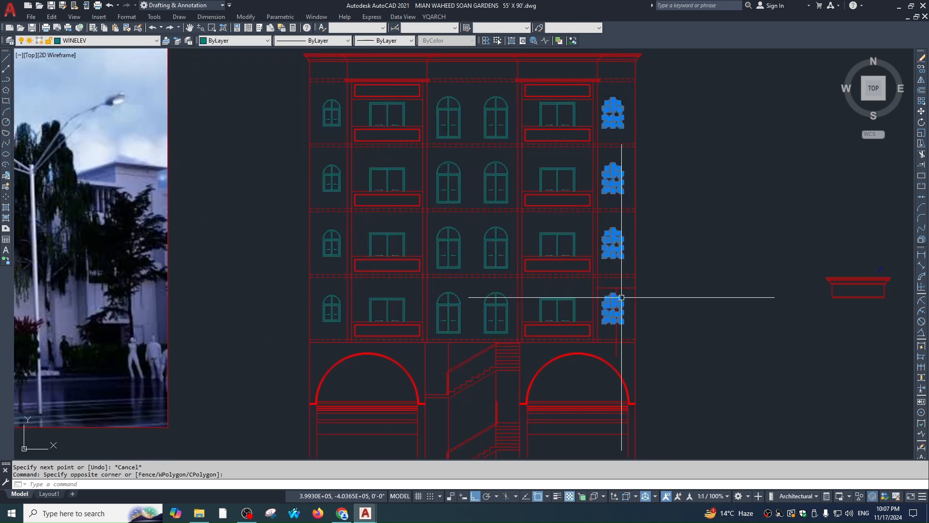
pyautogui.write(',')
pyautogui.press('Return')
# Move the right-column windows from their bottom point to centre them on the guide line
pyautogui.write('m')
pyautogui.press('Return')
pyautogui.scroll(2, 607, 342)
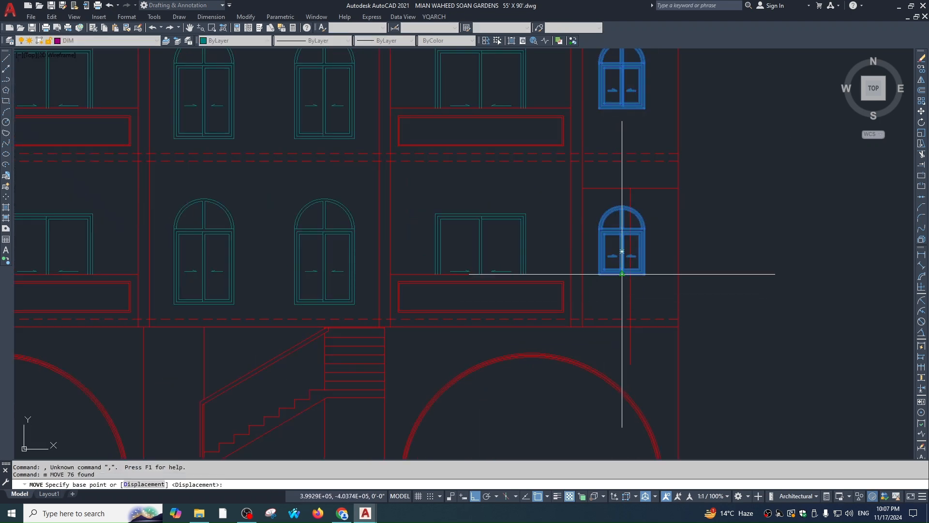
pyautogui.click(622, 274)
pyautogui.scroll(4, 629, 276)
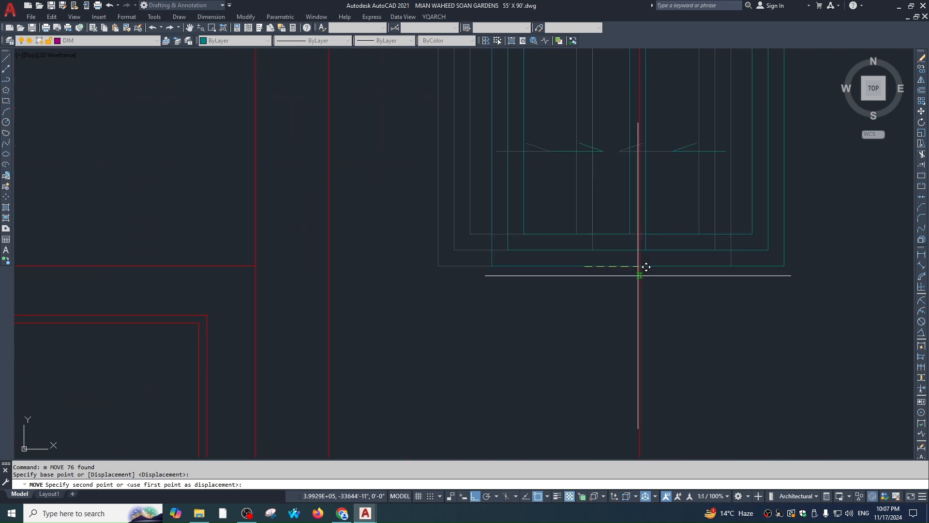
pyautogui.click(640, 267)
pyautogui.press('Escape')
# Erase the vertical and horizontal temporary guide lines around the right column
pyautogui.scroll(-3, 639, 308)
pyautogui.click(630, 327)
pyautogui.write('e')
pyautogui.click(639, 317)
pyautogui.press('Return')
pyautogui.press('Escape')
pyautogui.click(692, 180)
pyautogui.click(681, 154)
pyautogui.write('e')
pyautogui.press('Return')
pyautogui.press('Escape')
pyautogui.scroll(-5, 678, 244)
pyautogui.moveTo(665, 247); pyautogui.dragTo(653, 257, button='middle')
pyautogui.scroll(4, 653, 258)
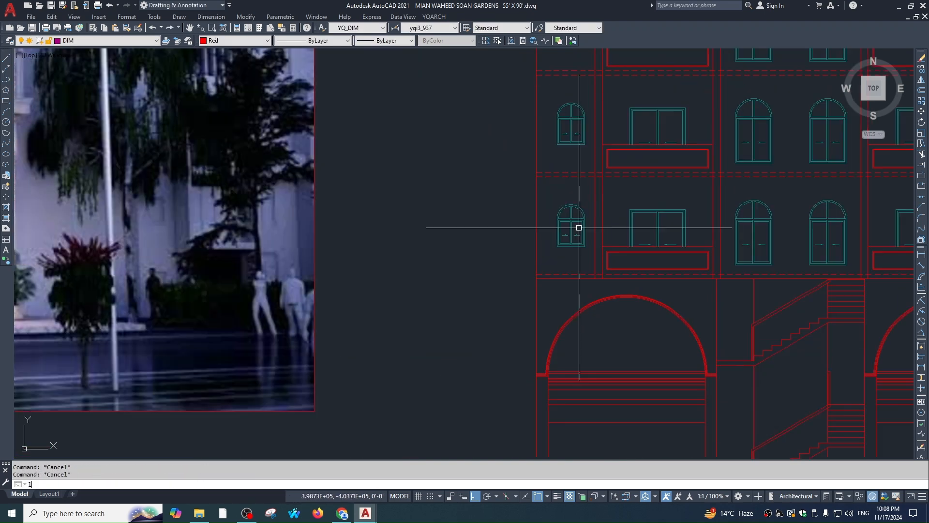
# Select the left column of arched windows
pyautogui.write('l')
pyautogui.press('Return')
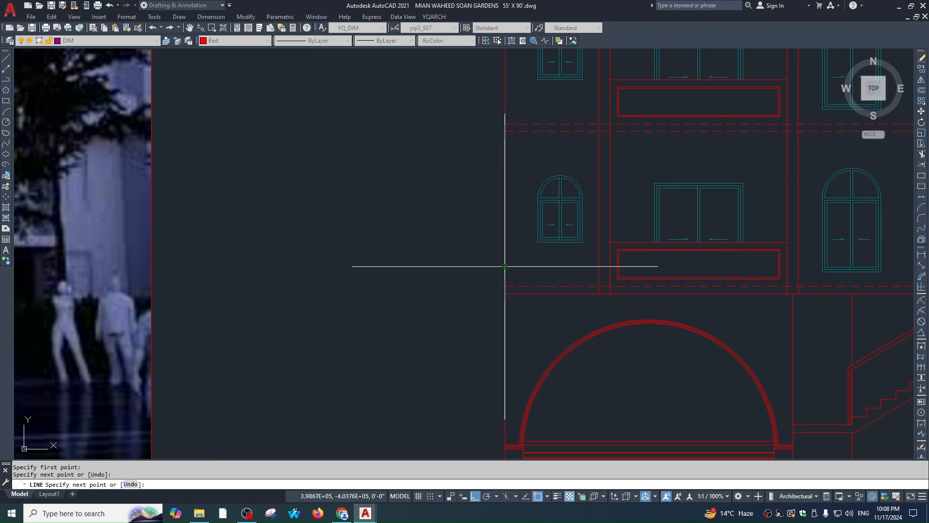
pyautogui.scroll(-6, 549, 266)
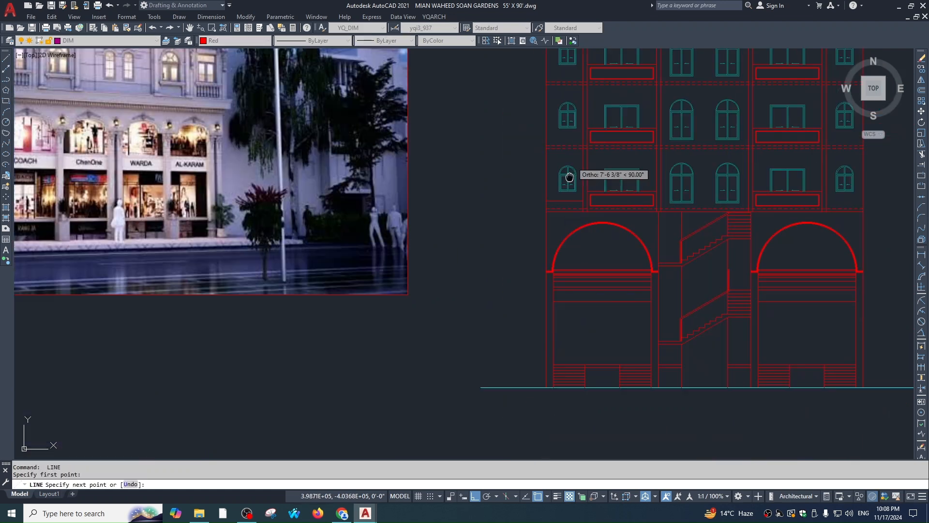
pyautogui.press('Escape')
pyautogui.scroll(3, 575, 139)
pyautogui.scroll(-3, 492, 103)
pyautogui.click(522, 126)
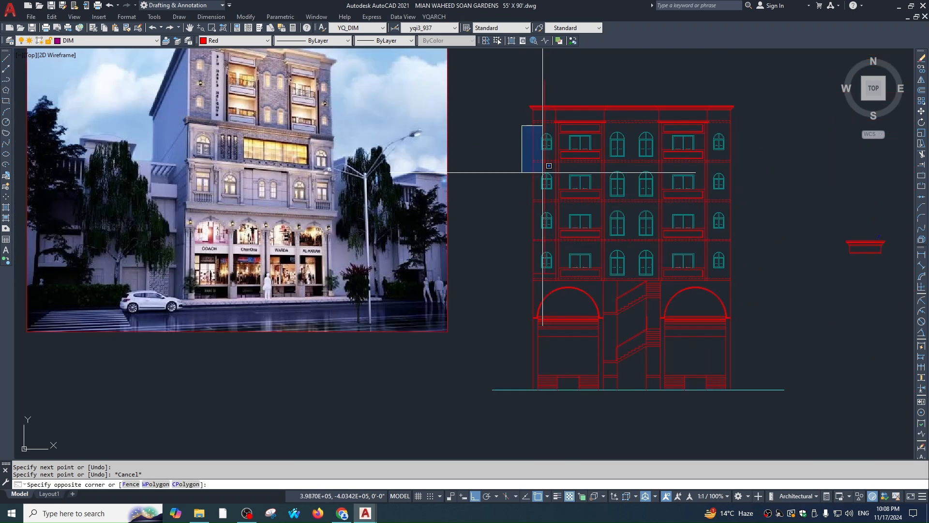
pyautogui.click(553, 269)
pyautogui.write(',m')
pyautogui.press('Return')
# Move the left-column windows from their bottom point onto the guide line
pyautogui.scroll(4, 547, 271)
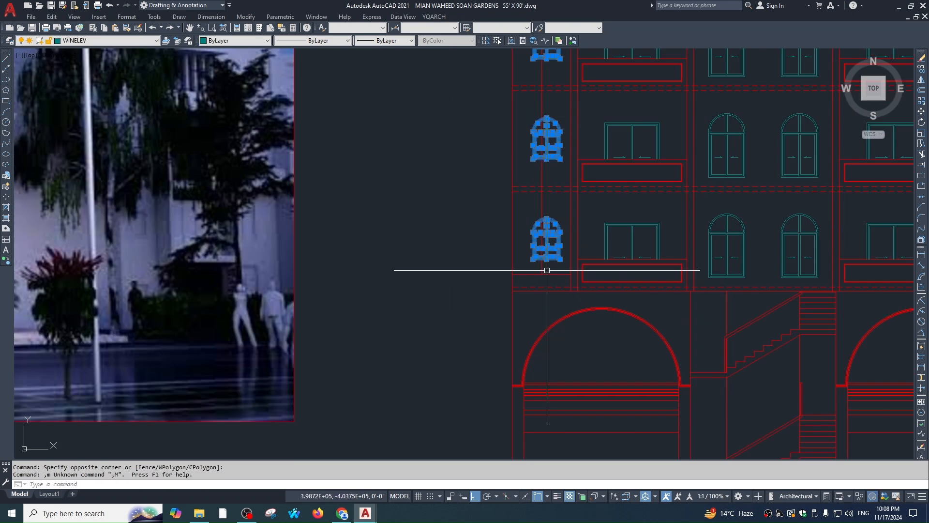
pyautogui.write('m')
pyautogui.press('Return')
pyautogui.scroll(2, 549, 265)
pyautogui.click(545, 255)
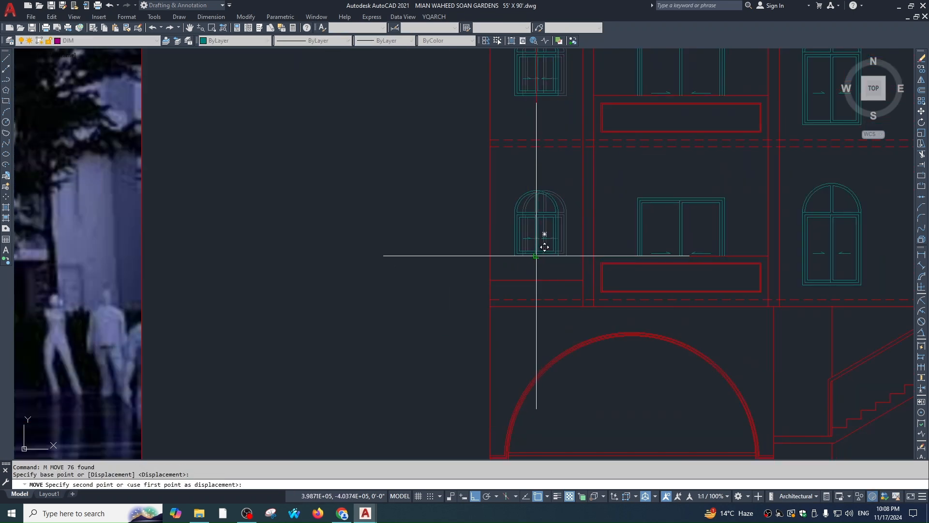
pyautogui.click(537, 256)
# Erase the remaining guide lines at the left column, then bring the top cornice into view
pyautogui.click(548, 268)
pyautogui.click(524, 271)
pyautogui.write('e')
pyautogui.click(542, 284)
pyautogui.click(530, 276)
pyautogui.write('e')
pyautogui.press('Escape')
pyautogui.scroll(-4, 600, 217)
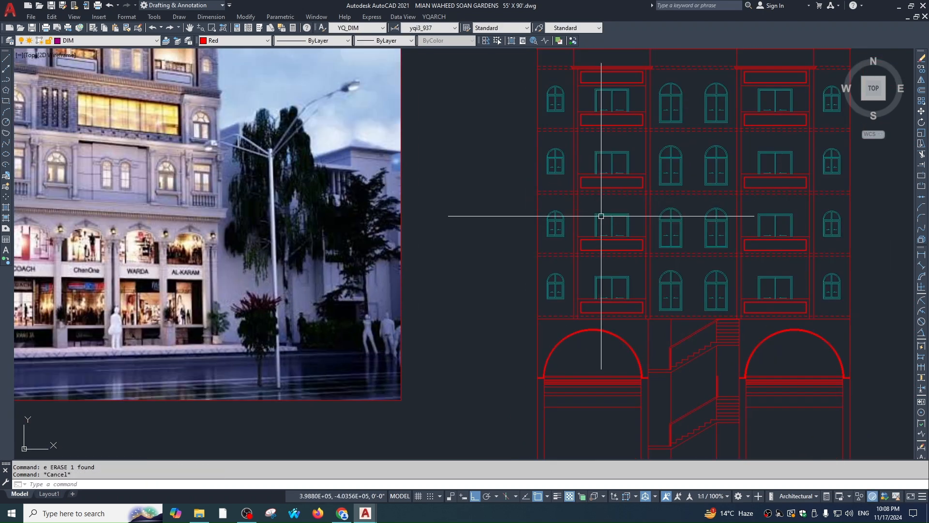
pyautogui.moveTo(609, 221); pyautogui.dragTo(609, 289, button='middle')
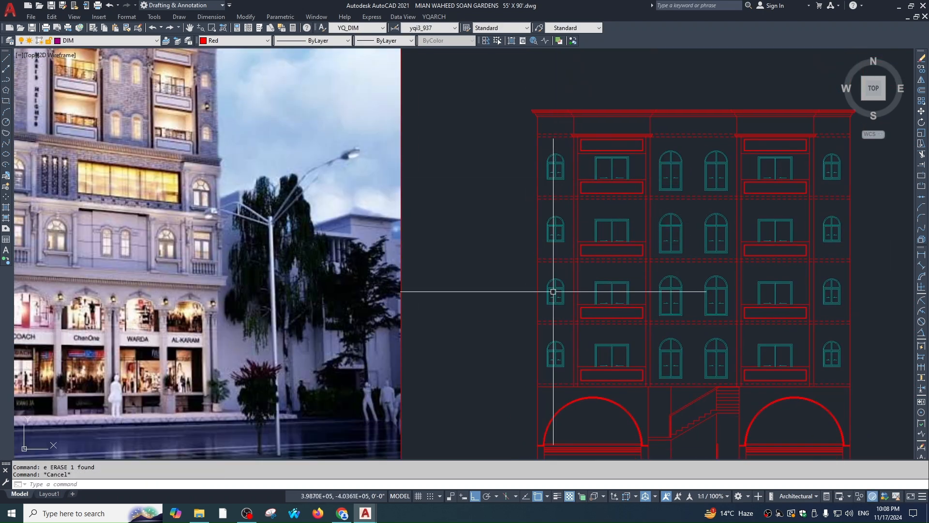
pyautogui.moveTo(838, 192); pyautogui.dragTo(786, 152, button='middle')
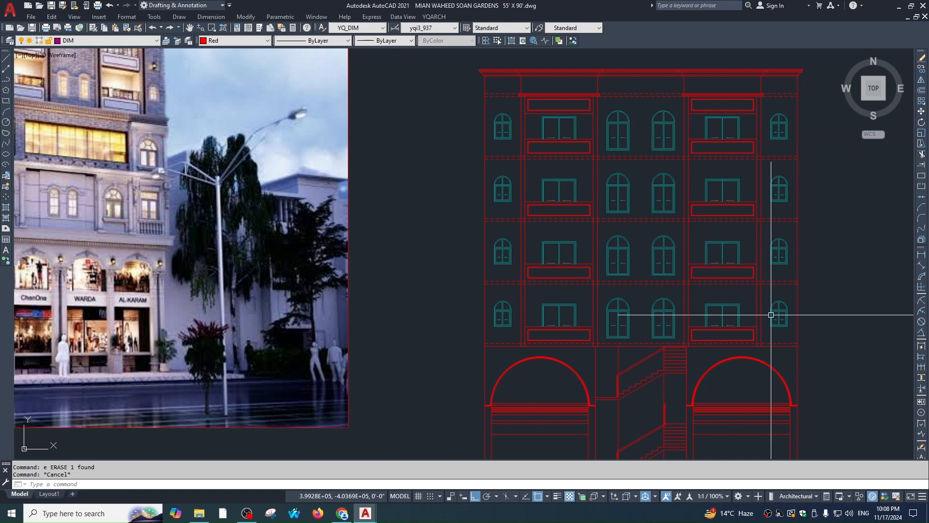
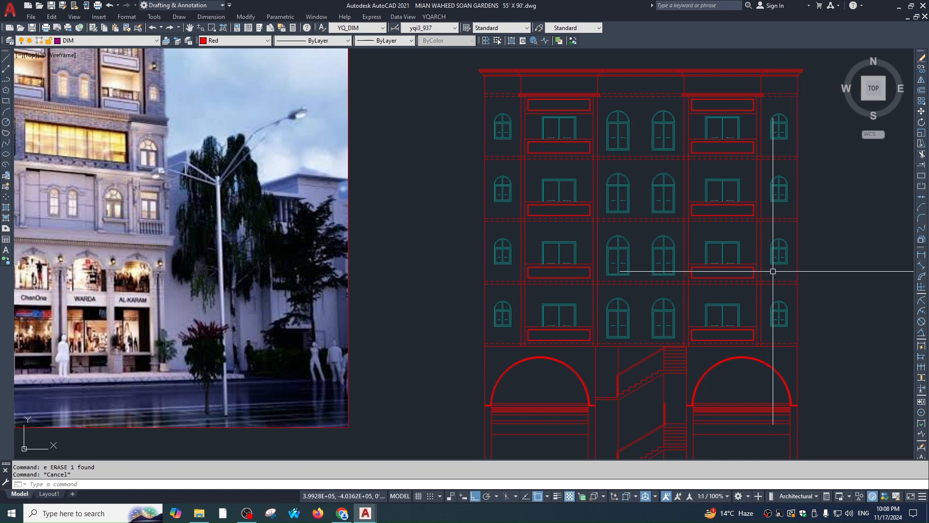
# Copy the three short cornice lines down beside the top-right arched window
pyautogui.scroll(-2, 774, 271)
pyautogui.press('Escape')
pyautogui.scroll(6, 666, 161)
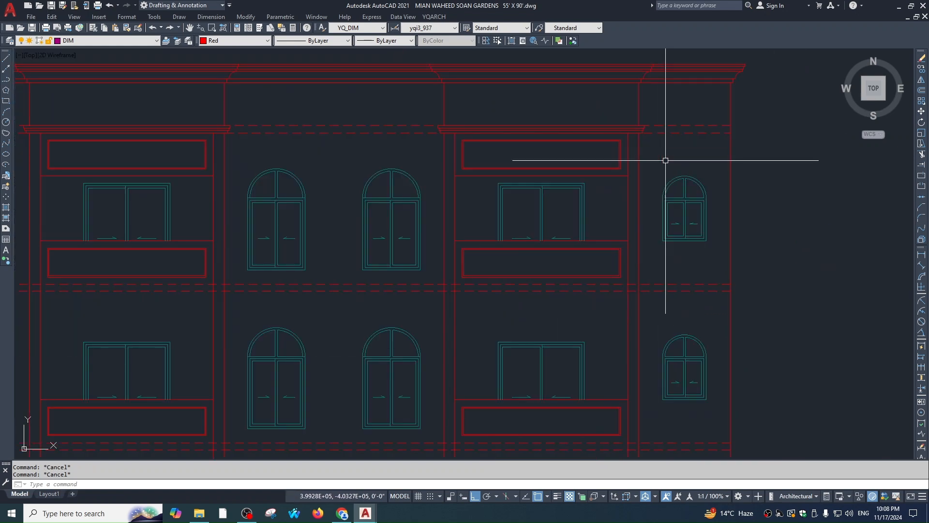
pyautogui.scroll(5, 666, 160)
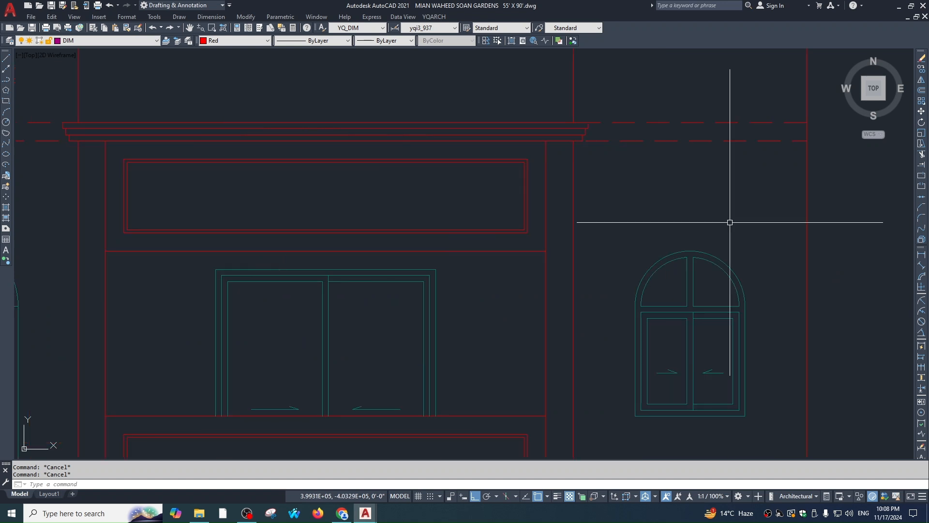
pyautogui.click(556, 108)
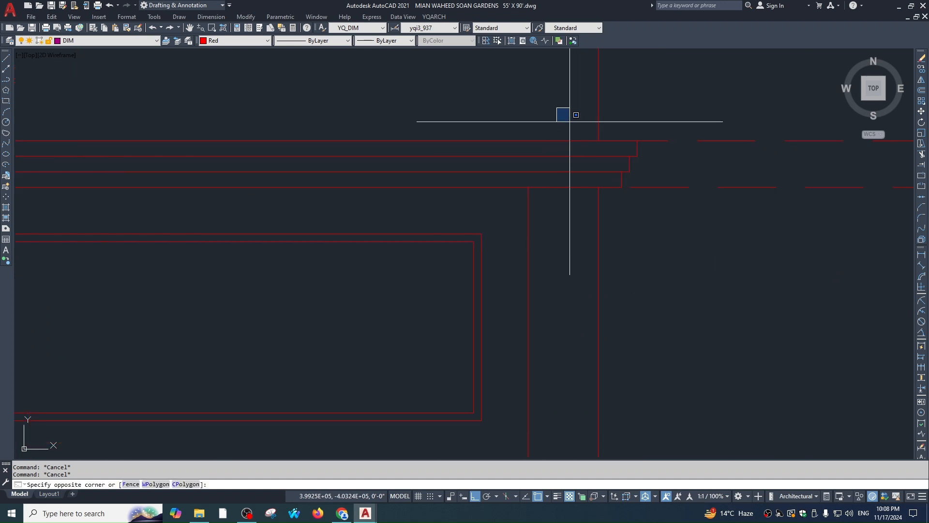
pyautogui.click(649, 194)
pyautogui.write('co')
pyautogui.press('space')
pyautogui.click(598, 187)
pyautogui.scroll(-3, 605, 189)
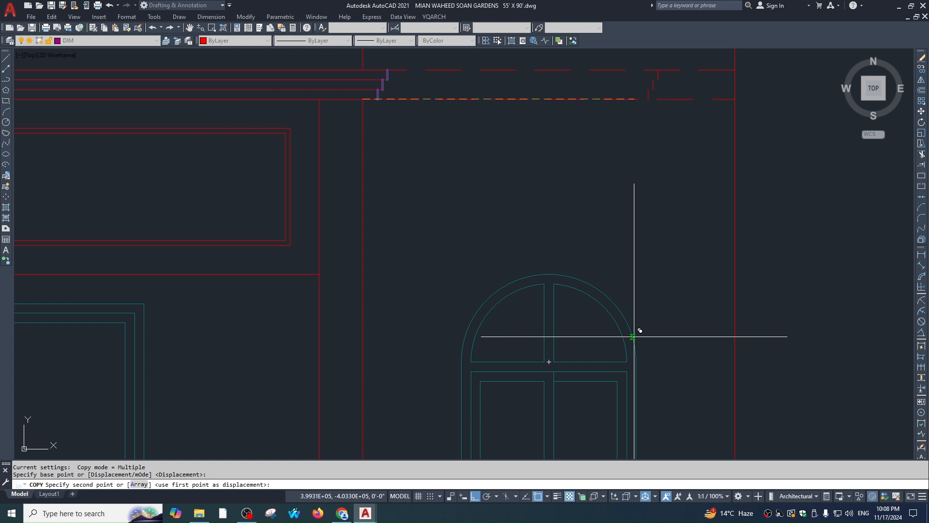
pyautogui.click(636, 362)
pyautogui.press('Escape')
pyautogui.scroll(2, 634, 374)
# Move the three copied lines so they butt against the wall edge
pyautogui.click(627, 375)
pyautogui.click(730, 275)
pyautogui.write(', m')
pyautogui.press('space')
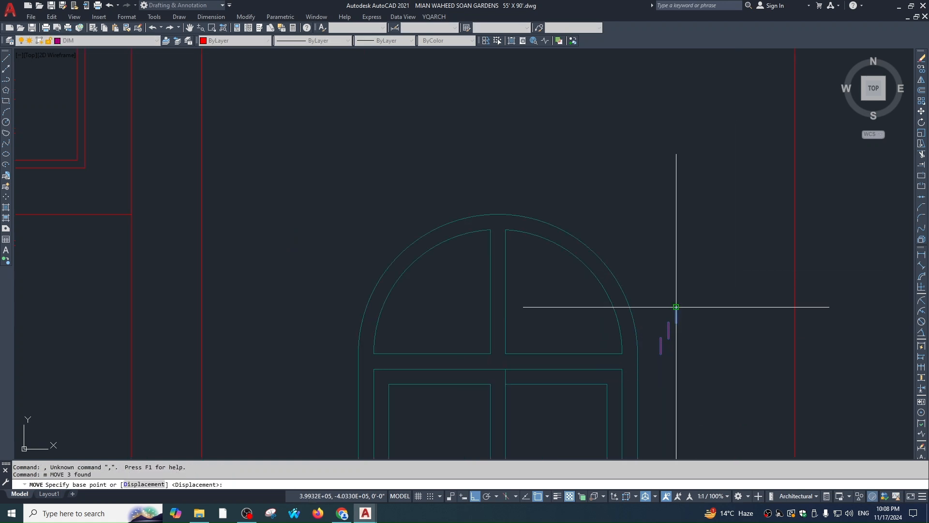
pyautogui.click(660, 354)
pyautogui.scroll(-5, 660, 354)
pyautogui.scroll(1, 745, 351)
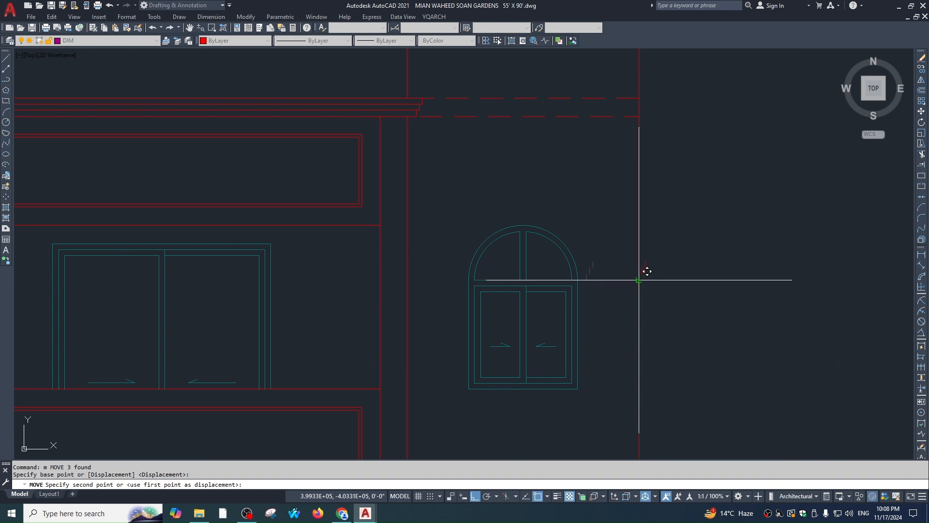
pyautogui.click(639, 280)
pyautogui.press('Escape')
pyautogui.scroll(1, 635, 266)
# Draw two short connector lines beside the arch
pyautogui.write('l')
pyautogui.press('space')
pyautogui.click(651, 259)
pyautogui.click(598, 259)
pyautogui.press('Escape')
pyautogui.write('l')
pyautogui.press('space')
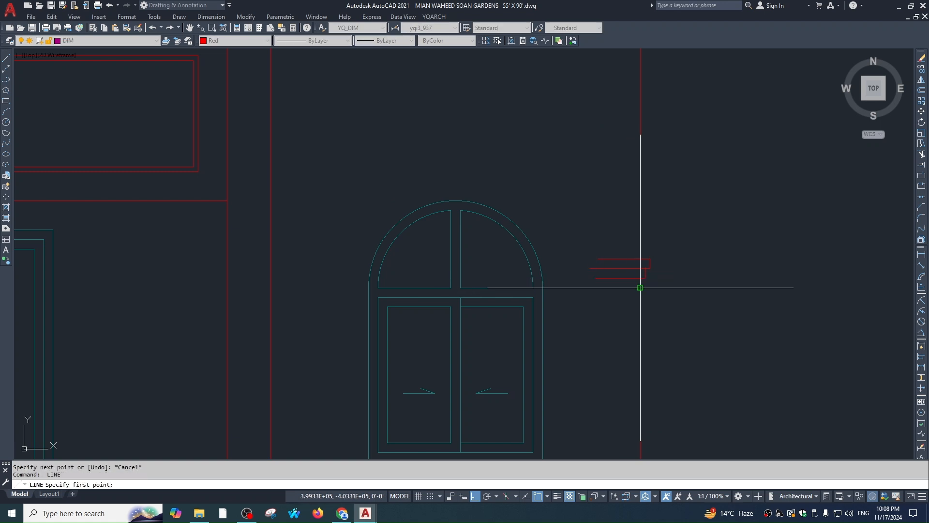
pyautogui.click(579, 292)
# Extend two moulding lines to the arch
pyautogui.press('Escape')
pyautogui.scroll(1, 596, 281)
pyautogui.write('ex')
pyautogui.click(611, 239)
pyautogui.click(585, 342)
pyautogui.press('Escape')
# Erase the short connector segments
pyautogui.write('t')
pyautogui.press('Escape')
pyautogui.click(696, 223)
pyautogui.click(668, 295)
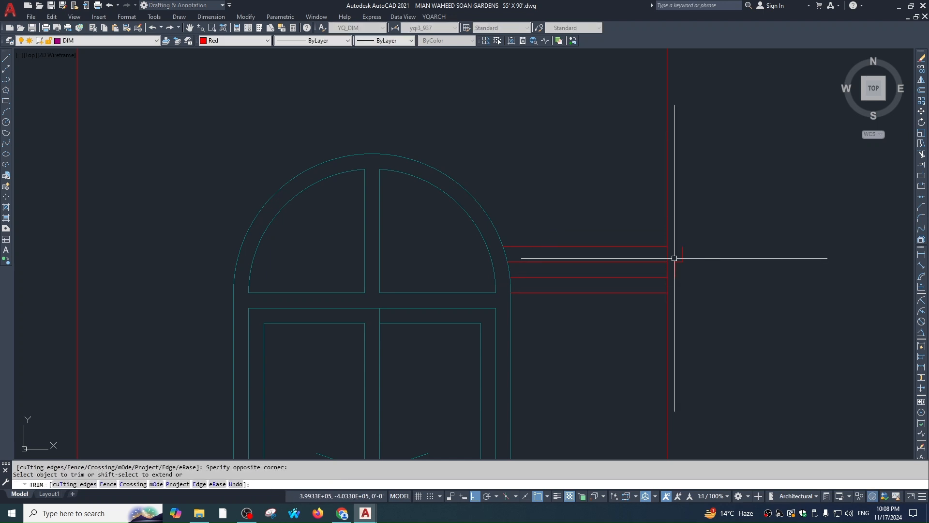
pyautogui.write('e')
pyautogui.press('space')
pyautogui.press('Escape')
pyautogui.press('Escape')
# Offset the arch's outer arc outward twice to form three arch rings
pyautogui.scroll(-2, 723, 257)
pyautogui.scroll(1, 660, 244)
pyautogui.moveTo(653, 276); pyautogui.dragTo(659, 284, button='middle')
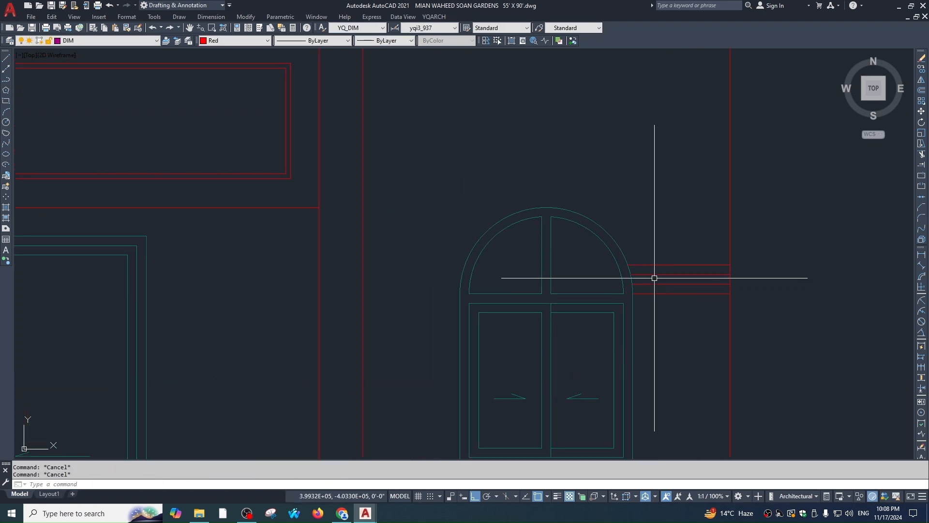
pyautogui.write('o')
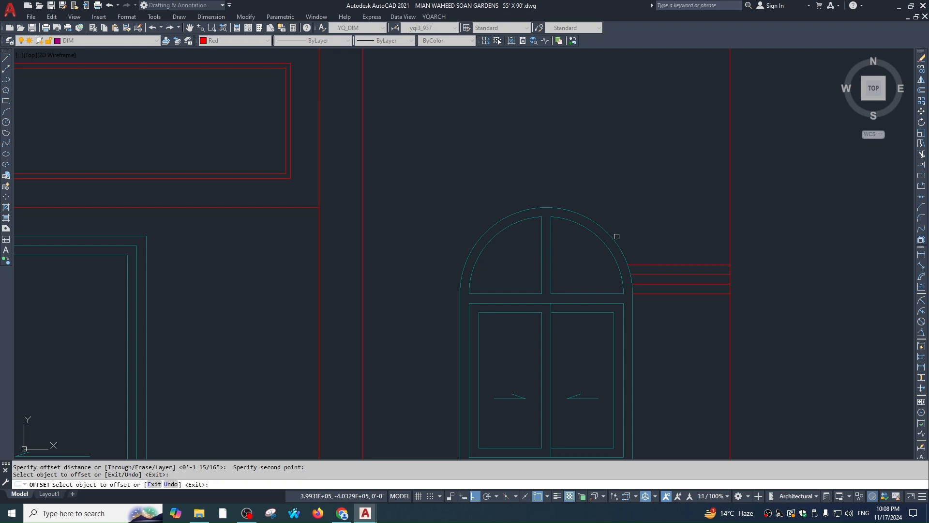
pyautogui.click(612, 238)
pyautogui.click(618, 227)
pyautogui.click(628, 225)
pyautogui.click(656, 246)
pyautogui.press('Return')
# Fillet the right-hand band lines into their matching arch rings
pyautogui.write('f')
pyautogui.click(672, 265)
pyautogui.press('space')
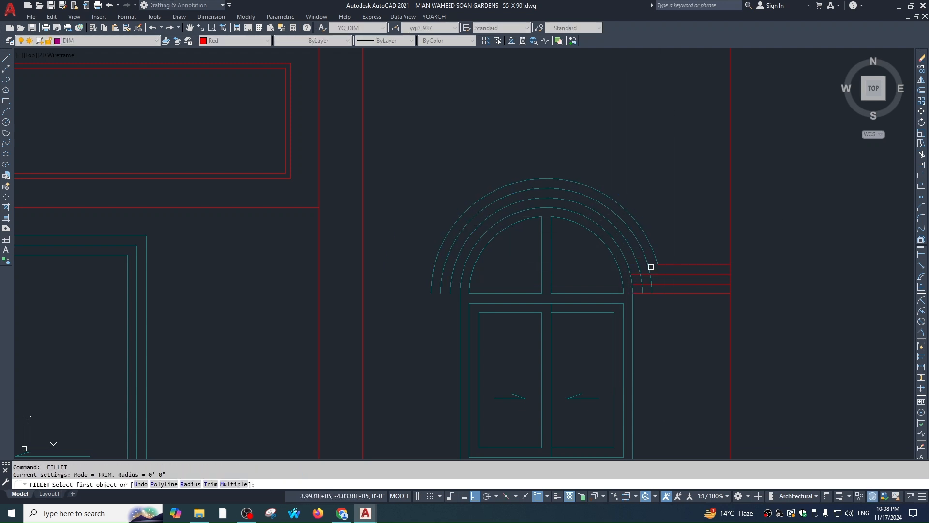
pyautogui.click(663, 274)
pyautogui.press('space')
pyautogui.click(642, 278)
pyautogui.click(650, 283)
pyautogui.press('Escape')
# Mirror the four horizontal band lines to the left of the arch, keeping the originals
pyautogui.click(680, 228)
pyautogui.click(678, 326)
pyautogui.write('mi')
pyautogui.press('Return')
pyautogui.scroll(-2, 530, 261)
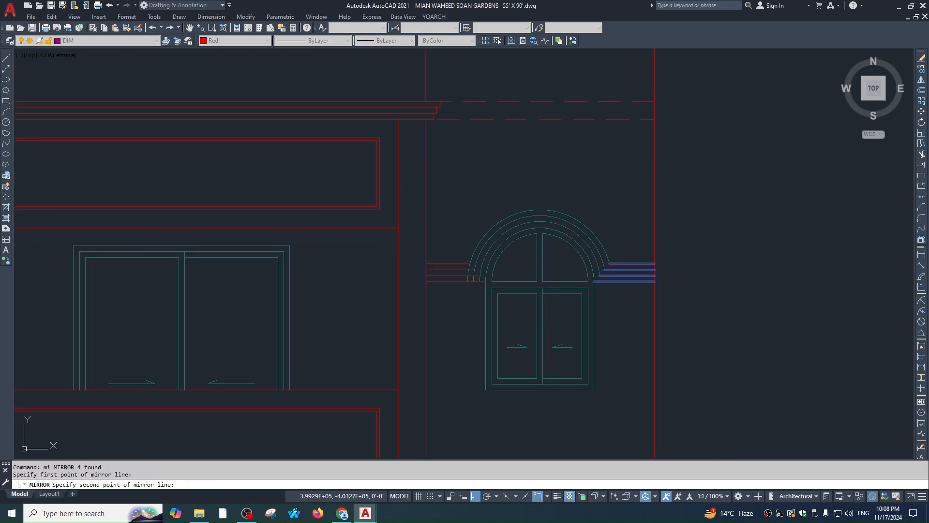
pyautogui.click(501, 259)
pyautogui.press('space')
pyautogui.scroll(2, 448, 287)
pyautogui.press('Escape')
pyautogui.press('Escape')
# Fillet the left-hand band lines into their matching arch rings
pyautogui.write('f')
pyautogui.press('space')
pyautogui.click(505, 223)
pyautogui.click(489, 226)
pyautogui.press('space')
pyautogui.click(504, 241)
pyautogui.click(518, 235)
pyautogui.press('space')
pyautogui.click(531, 251)
pyautogui.click(513, 260)
pyautogui.press('Escape')
pyautogui.scroll(-5, 519, 259)
pyautogui.write('ma')
pyautogui.press('space')
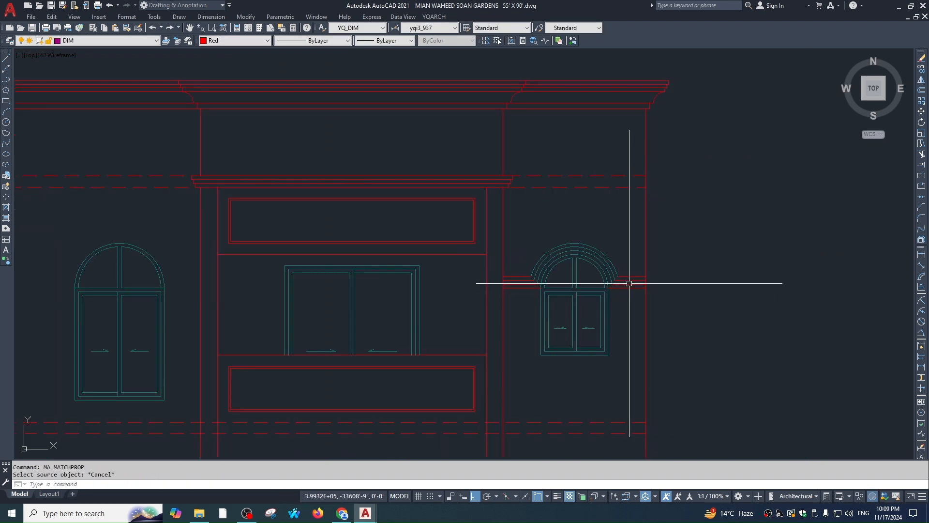
# Match the arch rings to a red moulding line's properties
pyautogui.click(625, 283)
pyautogui.scroll(4, 620, 254)
pyautogui.click(608, 213)
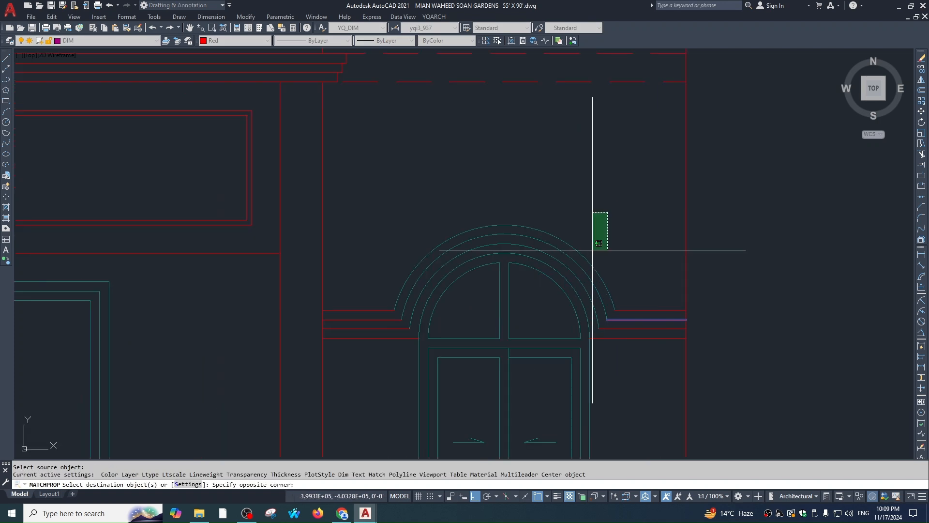
pyautogui.click(582, 284)
pyautogui.press('Escape')
pyautogui.press('Escape')
pyautogui.scroll(-4, 604, 289)
pyautogui.scroll(1, 602, 237)
# Select the complete arch moulding around the top-right window
pyautogui.click(608, 214)
pyautogui.click(582, 296)
pyautogui.scroll(1, 421, 290)
pyautogui.click(456, 290)
pyautogui.click(440, 217)
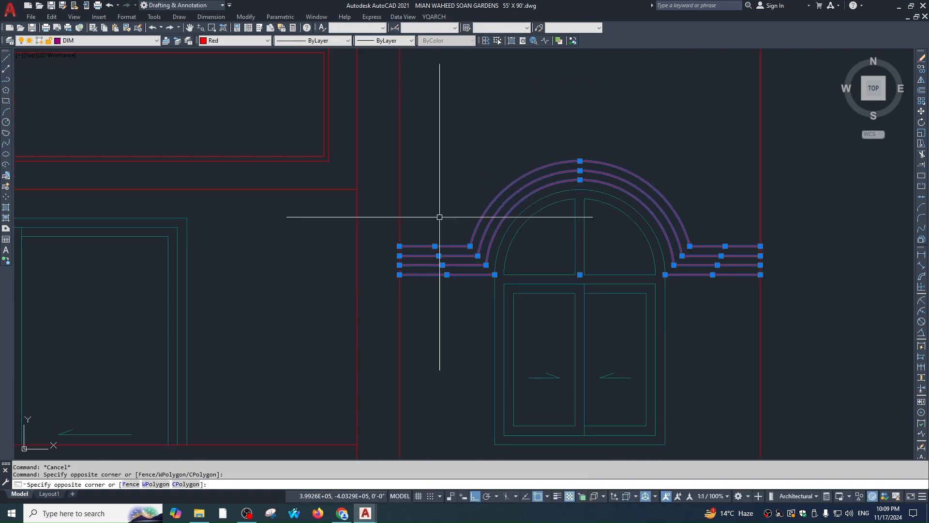
pyautogui.scroll(-3, 557, 274)
# Copy the moulding onto the two arched windows below it
pyautogui.press('space')
pyautogui.click(583, 316)
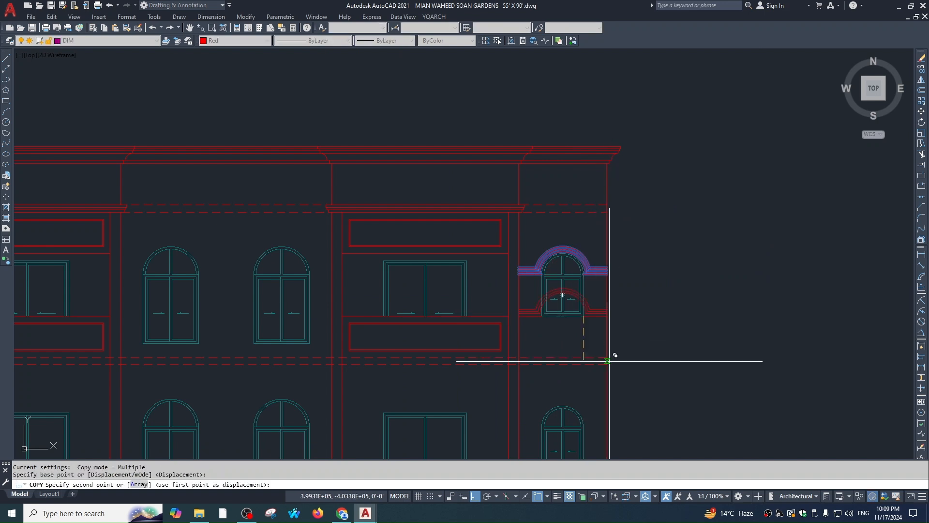
pyautogui.moveTo(610, 360); pyautogui.dragTo(579, 177, button='middle')
pyautogui.click(554, 287)
pyautogui.moveTo(592, 324); pyautogui.dragTo(584, 340, button='middle')
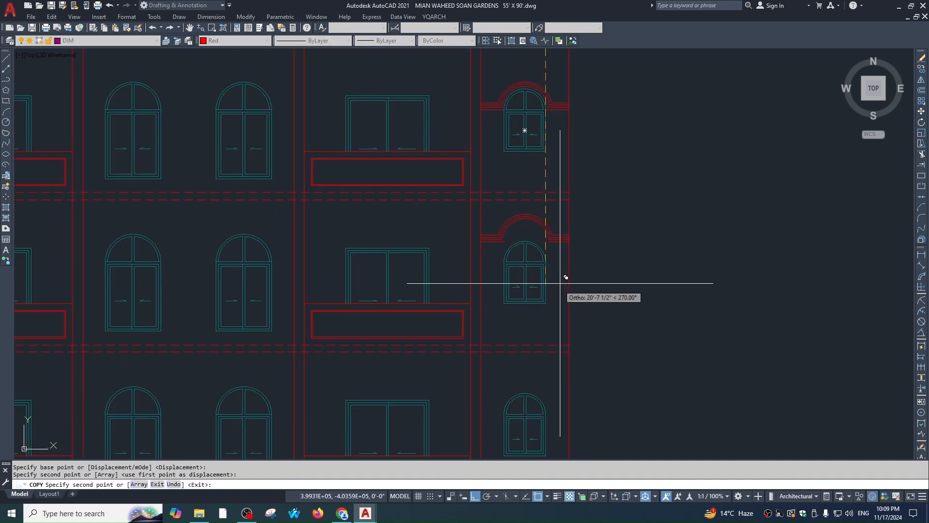
pyautogui.moveTo(561, 399); pyautogui.dragTo(548, 257, button='middle')
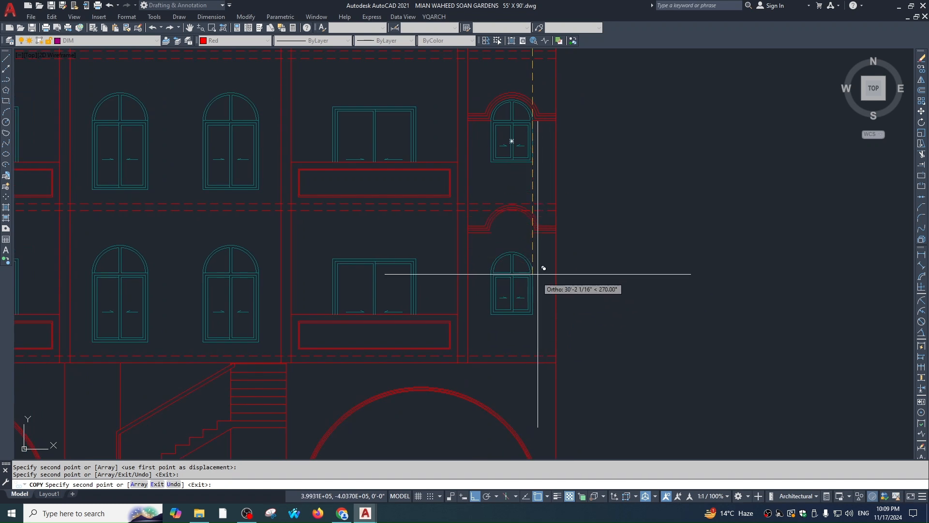
pyautogui.click(533, 315)
pyautogui.press('Escape')
pyautogui.scroll(5, 533, 263)
# Select the bottom window's moulding arcs and band lines
pyautogui.click(562, 257)
pyautogui.click(533, 296)
pyautogui.click(422, 292)
pyautogui.click(392, 246)
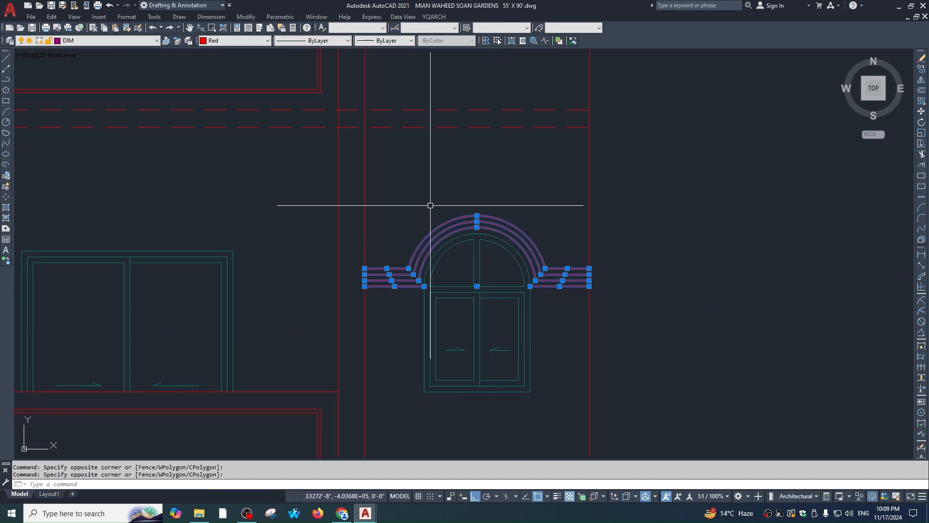
pyautogui.scroll(-5, 430, 205)
pyautogui.moveTo(472, 90); pyautogui.dragTo(530, 215, button='middle')
pyautogui.scroll(5, 539, 191)
# Add the middle and remaining window mouldings to the selection, excluding the wall line
pyautogui.click(538, 181)
pyautogui.click(505, 264)
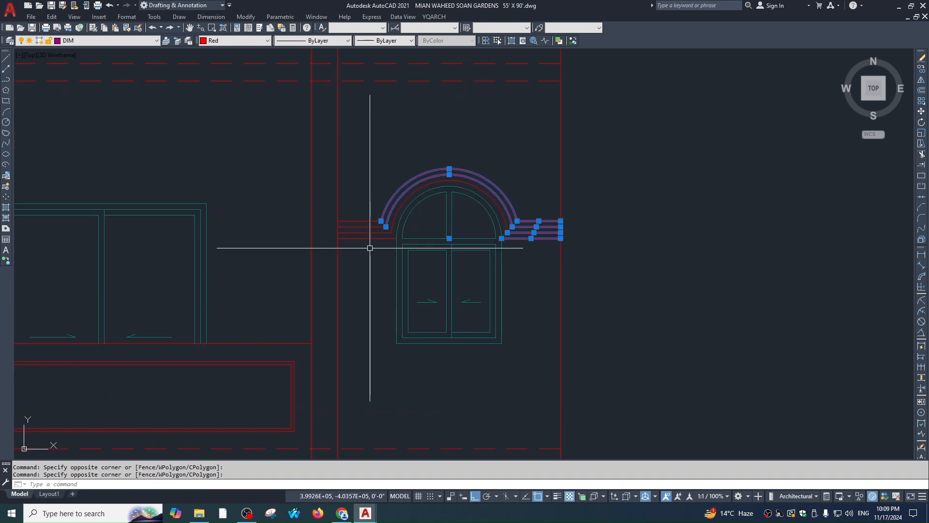
pyautogui.click(369, 247)
pyautogui.click(326, 183)
pyautogui.click(512, 168)
pyautogui.click(483, 198)
pyautogui.keyDown('shift'); pyautogui.click(360, 115); pyautogui.keyUp('shift')
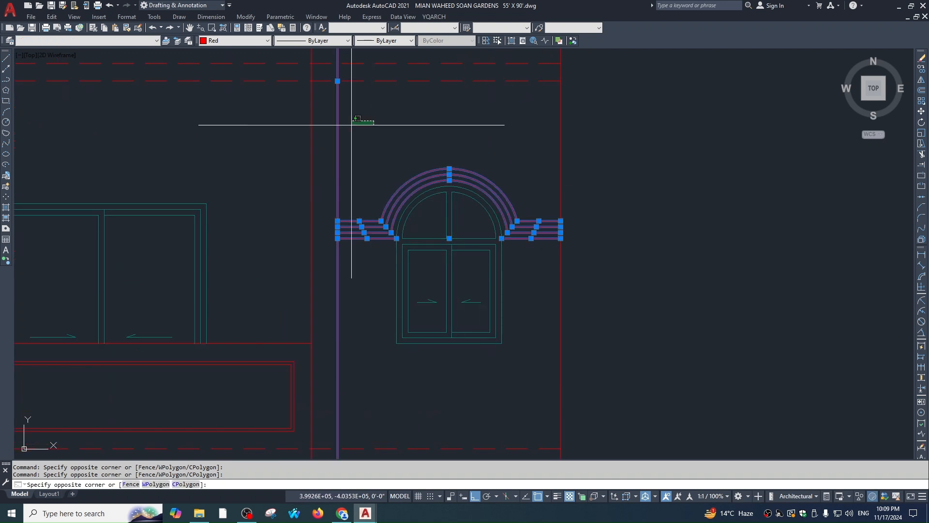
pyautogui.keyDown('shift'); pyautogui.click(330, 130); pyautogui.keyUp('shift')
pyautogui.scroll(-2, 427, 118)
pyautogui.scroll(2, 506, 224)
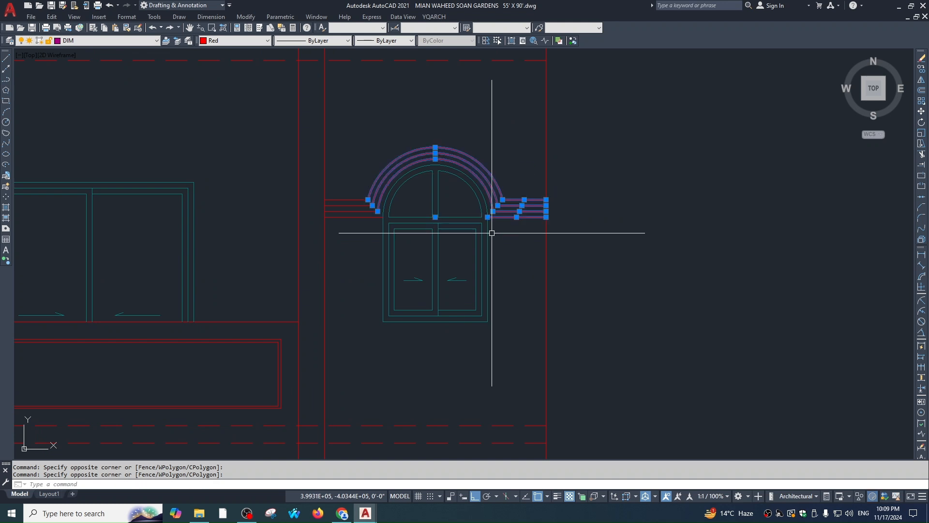
pyautogui.scroll(4, 373, 232)
pyautogui.click(377, 259)
pyautogui.click(370, 167)
pyautogui.scroll(-2, 326, 273)
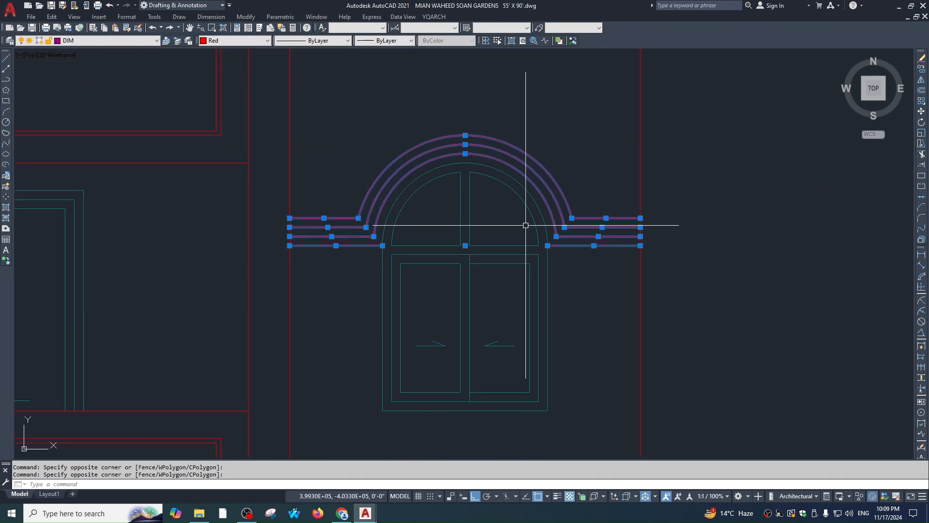
# Mirror all selected mouldings about the elevation's centre line, keeping the originals
pyautogui.write('mi')
pyautogui.press('Return')
pyautogui.scroll(-6, 526, 225)
pyautogui.click(357, 203)
pyautogui.click(399, 112)
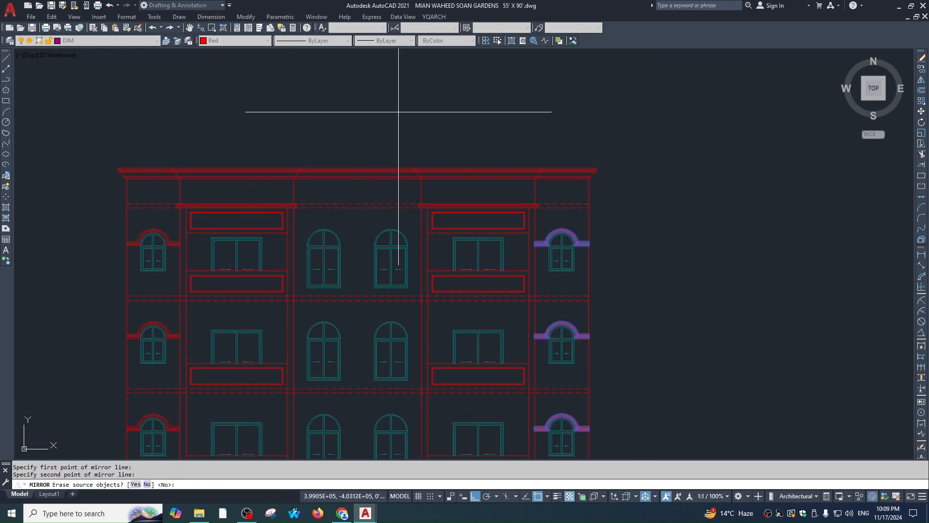
pyautogui.press('Return')
pyautogui.scroll(-5, 688, 118)
pyautogui.press('Escape')
pyautogui.moveTo(553, 217)
pyautogui.mouseDown(button='middle')
pyautogui.moveTo(577, 226)
pyautogui.moveTo(587, 204)
pyautogui.mouseUp(button='middle')
# Copy the top-right window's red moulding lines to beside the central arch
pyautogui.moveTo(466, 222); pyautogui.dragTo(550, 253, button='middle')
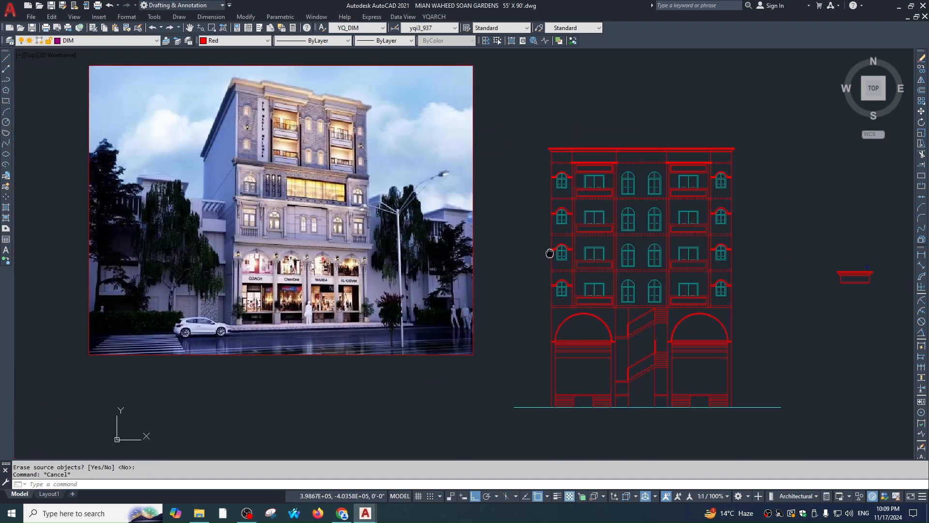
pyautogui.scroll(4, 226, 131)
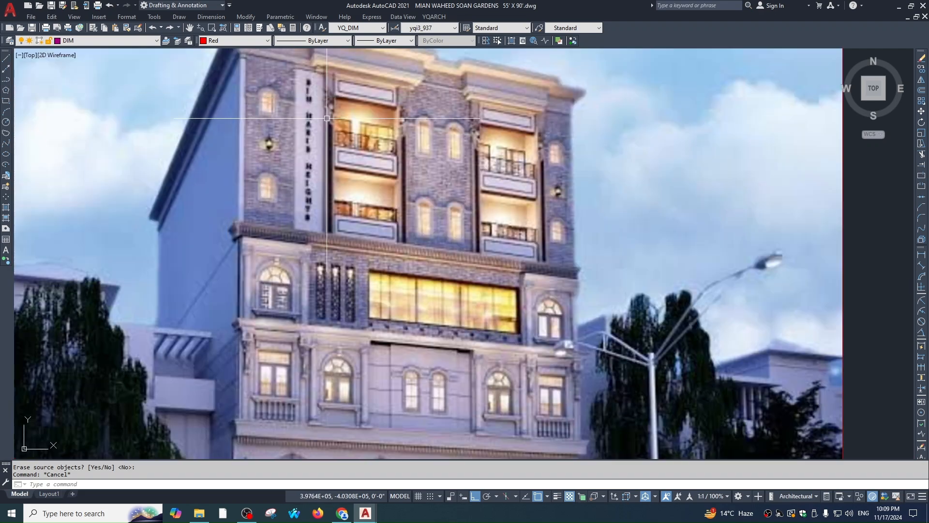
pyautogui.scroll(-2, 327, 118)
pyautogui.moveTo(608, 208); pyautogui.dragTo(225, 131, button='middle')
pyautogui.scroll(2, 576, 150)
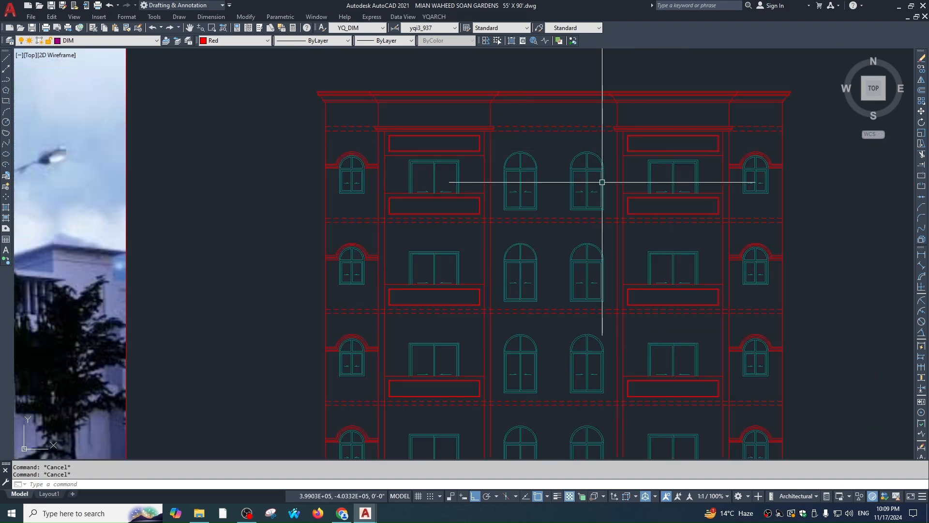
pyautogui.moveTo(772, 164); pyautogui.dragTo(560, 174, button='middle')
pyautogui.scroll(3, 562, 174)
pyautogui.click(571, 150)
pyautogui.click(552, 213)
pyautogui.write('co')
pyautogui.press('Return')
pyautogui.scroll(-2, 576, 193)
pyautogui.scroll(4, 576, 193)
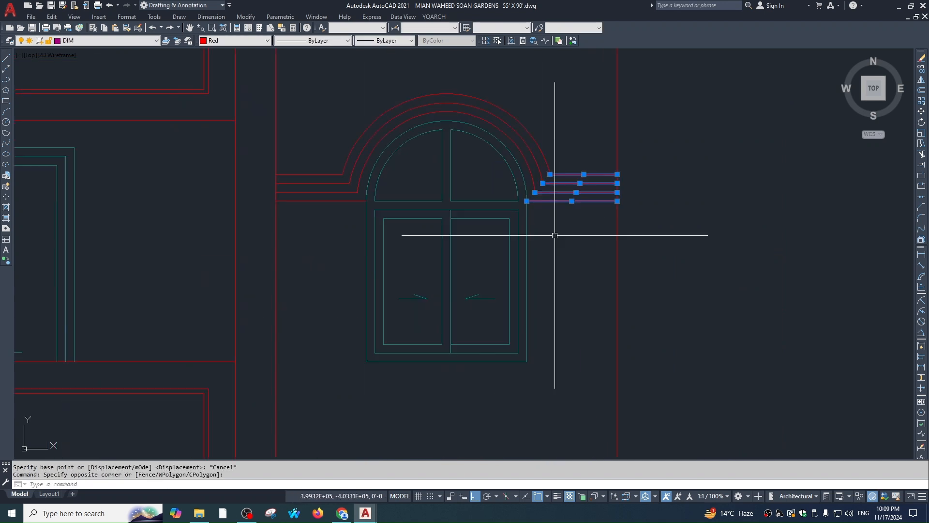
pyautogui.click(527, 201)
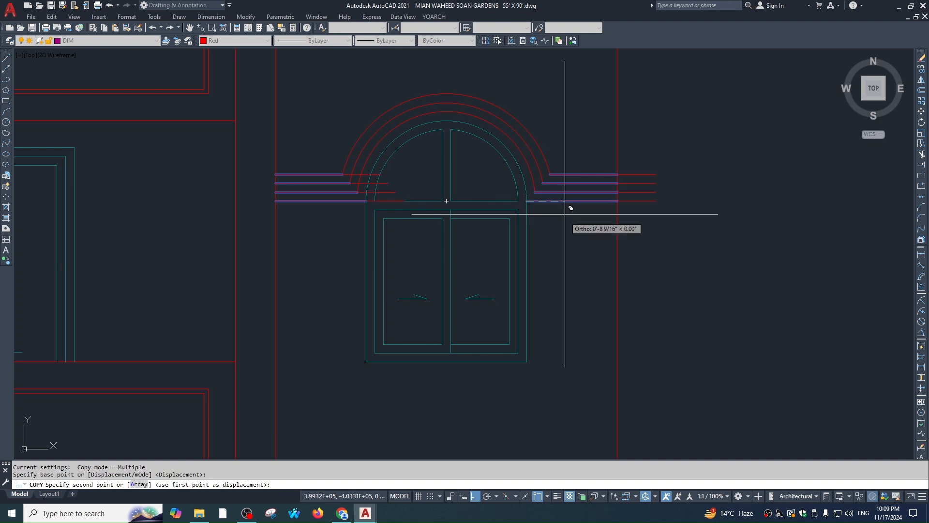
pyautogui.scroll(-4, 565, 213)
pyautogui.scroll(2, 243, 192)
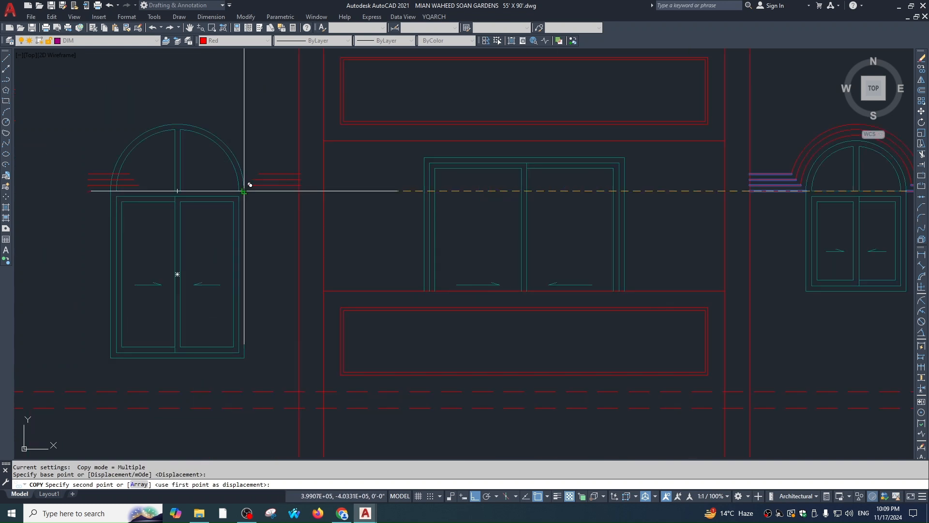
pyautogui.click(244, 191)
pyautogui.press('Escape')
pyautogui.press('Escape')
# Move the short moulding lines left of the arch against the arch edge
pyautogui.moveTo(255, 221); pyautogui.dragTo(483, 221, button='middle')
pyautogui.scroll(2, 328, 176)
pyautogui.click(336, 150)
pyautogui.click(317, 210)
pyautogui.write(', m')
pyautogui.click(399, 199)
pyautogui.click(354, 190)
# Offset the right arch arc outward three times at the default distance
pyautogui.write('o')
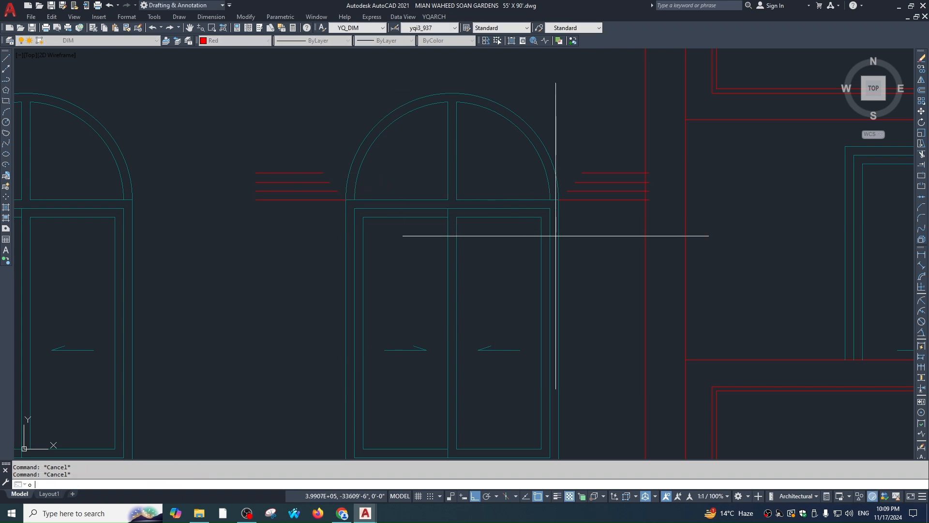
pyautogui.press('space')
pyautogui.click(550, 155)
pyautogui.click(551, 140)
pyautogui.click(552, 140)
pyautogui.click(570, 141)
pyautogui.click(564, 142)
pyautogui.click(574, 142)
pyautogui.press('Escape')
# Fillet the outer offset arcs into the right-side moulding lines
pyautogui.write('f')
pyautogui.click(583, 163)
pyautogui.click(580, 174)
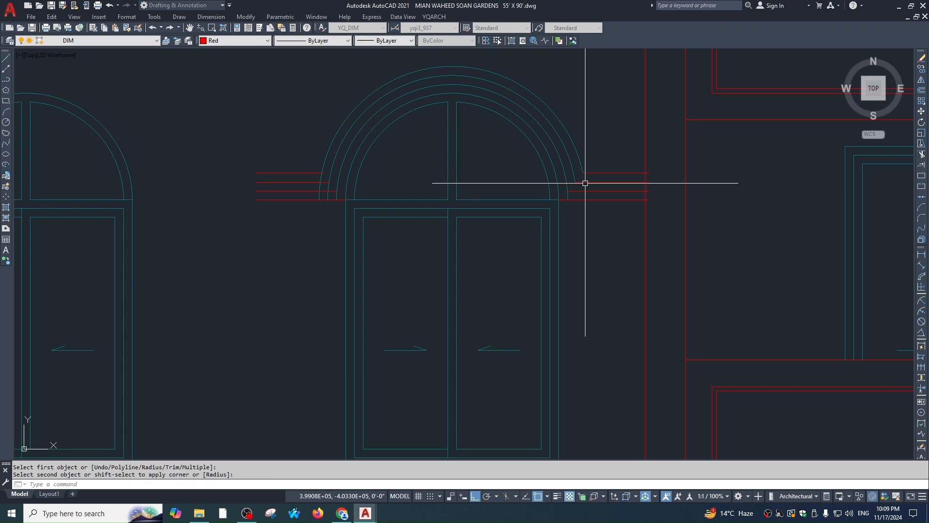
pyautogui.click(575, 191)
pyautogui.press('Escape')
# Trim the red line overhangs back to the wall
pyautogui.scroll(1, 660, 180)
pyautogui.write('tr')
pyautogui.click(659, 140)
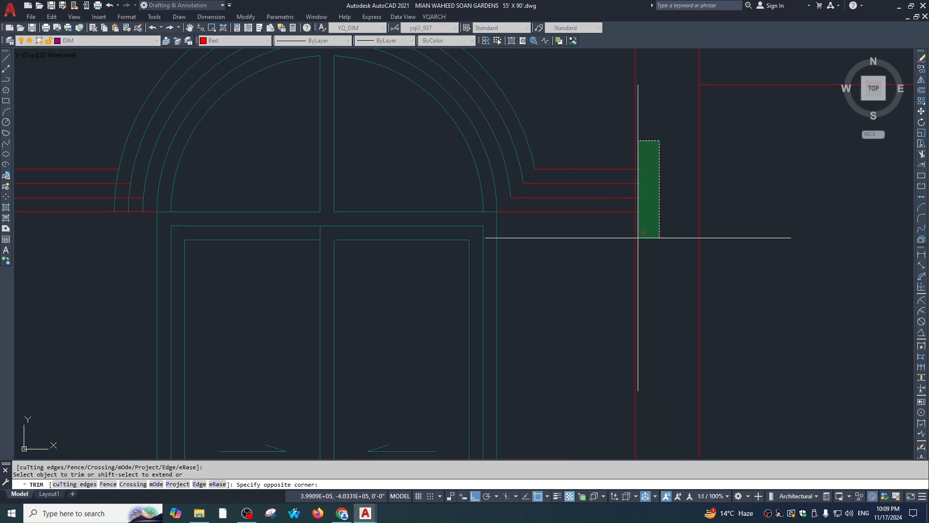
pyautogui.click(638, 237)
pyautogui.press('Escape')
pyautogui.scroll(-1, 537, 253)
pyautogui.scroll(-2, 537, 253)
pyautogui.write('ex')
pyautogui.scroll(4, 494, 205)
pyautogui.press('Escape')
pyautogui.press('Escape')
# Fillet the left arcs into their moulding lines and match the new arcs to red
pyautogui.write('f')
pyautogui.click(448, 168)
pyautogui.click(439, 172)
pyautogui.click(445, 187)
pyautogui.press('space')
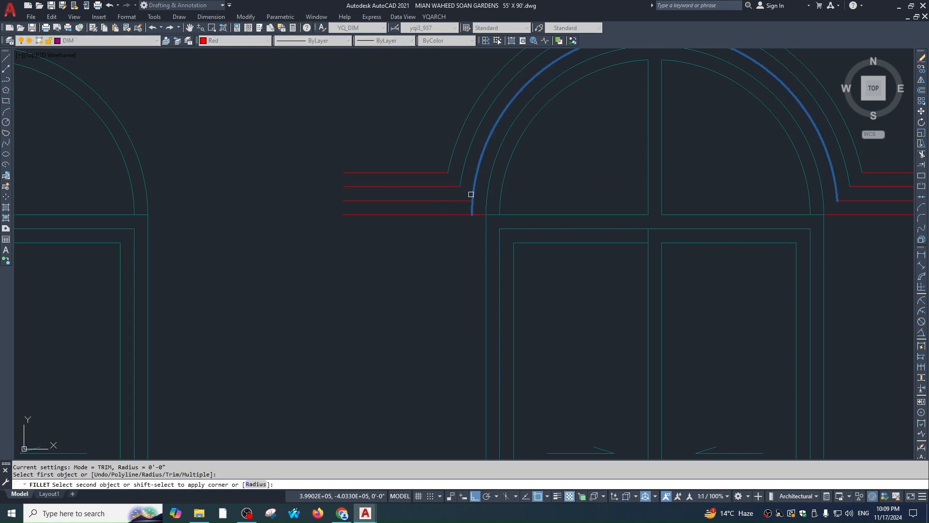
pyautogui.scroll(-4, 494, 223)
pyautogui.press('Escape')
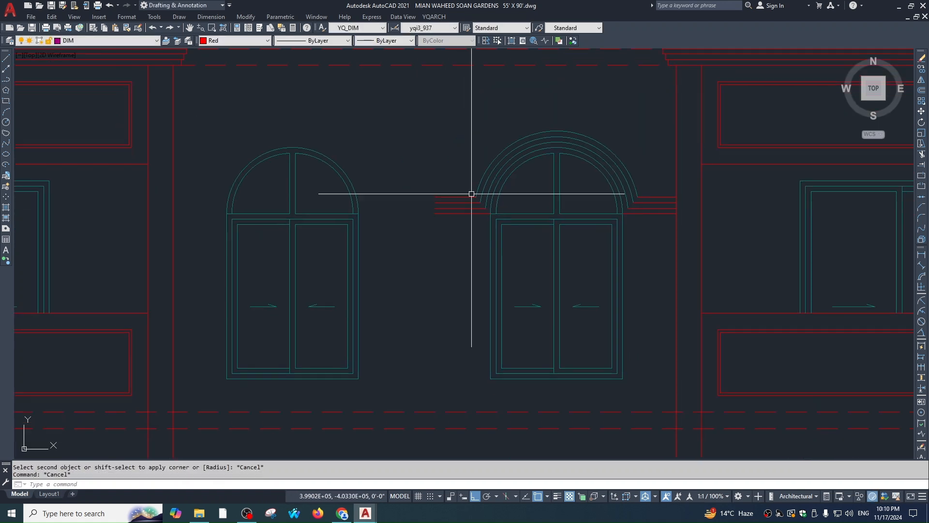
pyautogui.scroll(2, 486, 206)
pyautogui.write('ma')
pyautogui.click(480, 199)
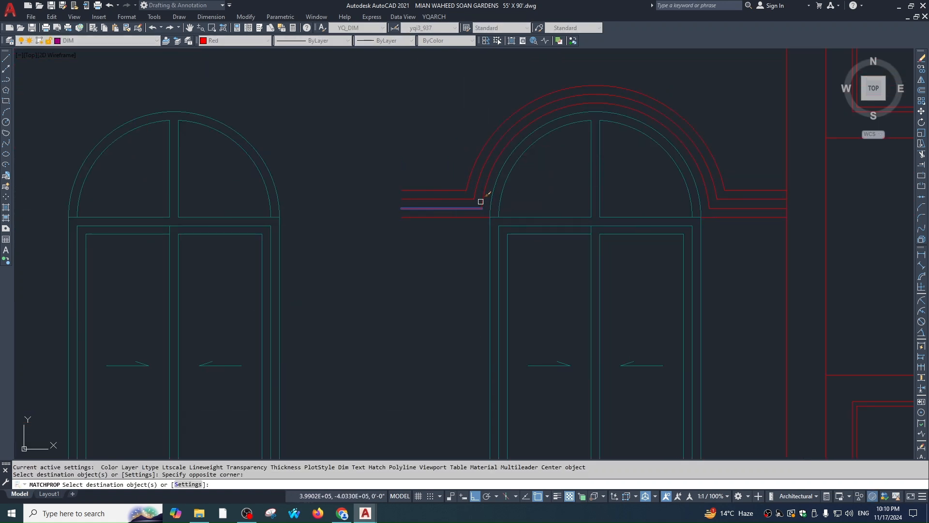
pyautogui.press('Escape')
# Mirror the arch moulding onto the other central window, keeping the original
pyautogui.click(760, 110)
pyautogui.click(693, 232)
pyautogui.scroll(-6, 449, 237)
pyautogui.write('mi')
pyautogui.press('space')
pyautogui.click(499, 163)
pyautogui.click(493, 218)
pyautogui.press('space')
pyautogui.press('Escape')
pyautogui.scroll(5, 492, 222)
# Erase the overlapping duplicate lines left by the mirror
pyautogui.click(491, 203)
pyautogui.click(484, 269)
pyautogui.write('e ex')
pyautogui.press('Escape')
pyautogui.press('Escape')
pyautogui.scroll(-3, 521, 242)
pyautogui.scroll(3, 663, 227)
# Select both arch mouldings together with the connecting band lines
pyautogui.click(657, 194)
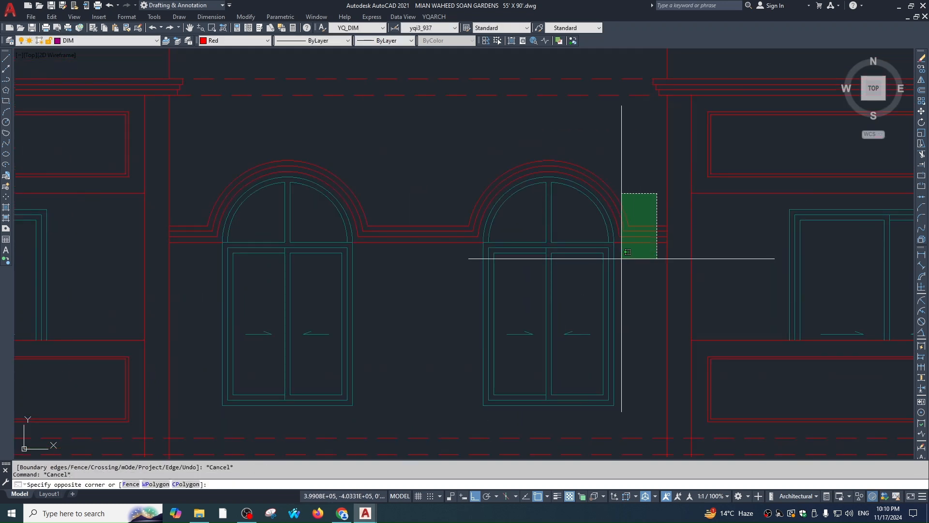
pyautogui.click(617, 260)
pyautogui.click(455, 272)
pyautogui.click(430, 213)
pyautogui.click(370, 164)
pyautogui.click(349, 213)
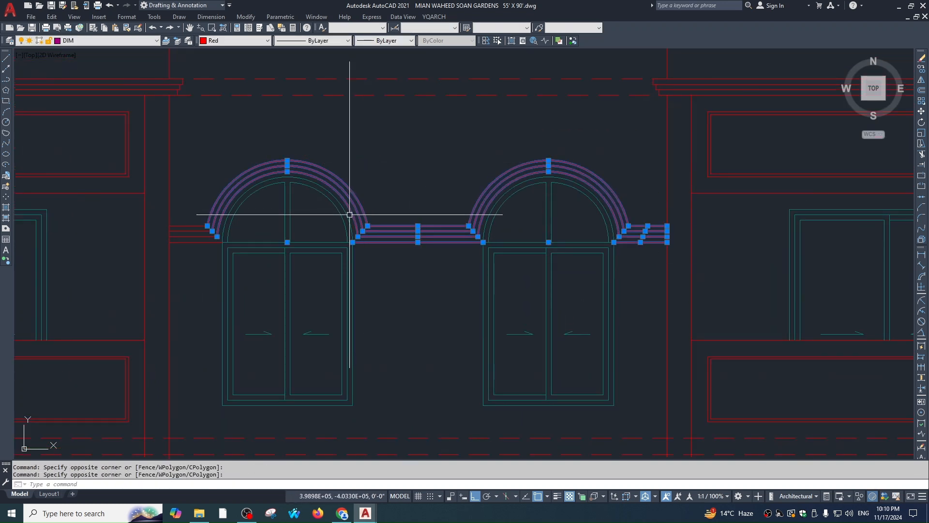
pyautogui.moveTo(235, 244); pyautogui.dragTo(484, 210, button='middle')
pyautogui.click(454, 166)
pyautogui.click(445, 229)
# Copy the previous 18-object moulding selection down onto the floor below
pyautogui.write('co')
pyautogui.scroll(-3, 598, 238)
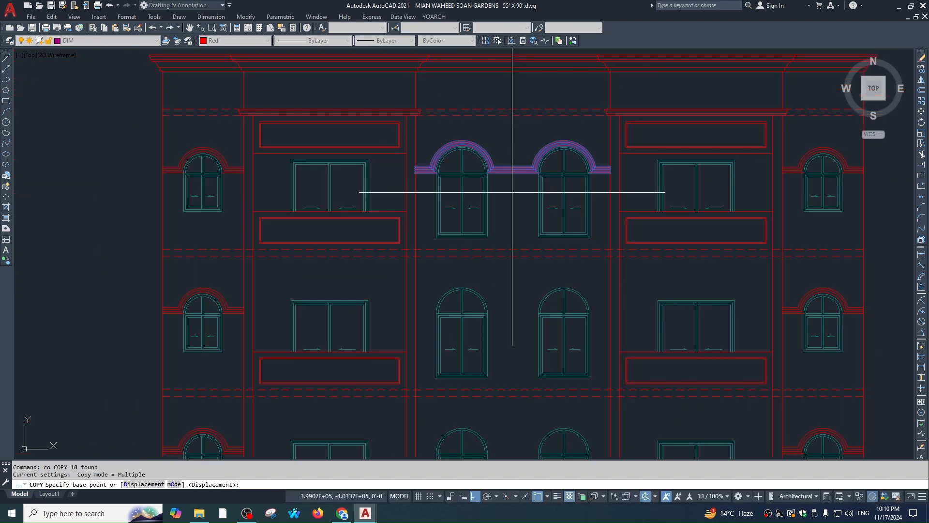
pyautogui.scroll(3, 567, 160)
pyautogui.press('Escape')
pyautogui.press('space')
pyautogui.write('p')
pyautogui.press('space')
pyautogui.click(562, 322)
pyautogui.scroll(-1, 590, 331)
pyautogui.moveTo(589, 331); pyautogui.dragTo(592, 332, button='middle')
pyautogui.scroll(-2, 592, 332)
pyautogui.click(540, 337)
pyautogui.scroll(-2, 579, 328)
pyautogui.scroll(2, 560, 280)
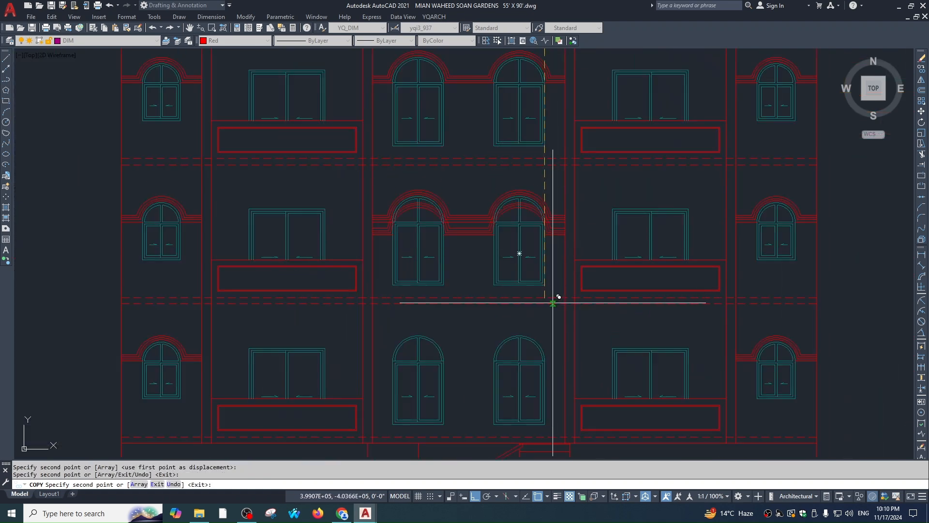
pyautogui.press('Escape')
# Pan and zoom between the reference photo and the red elevation to compare them
pyautogui.scroll(-6, 602, 317)
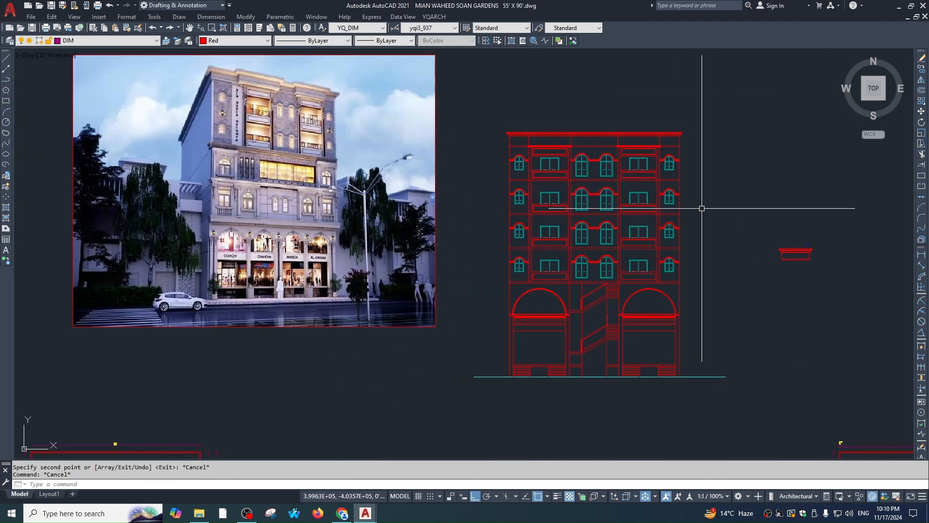
pyautogui.moveTo(356, 184); pyautogui.dragTo(357, 190, button='middle')
pyautogui.scroll(4, 403, 175)
pyautogui.scroll(-4, 462, 211)
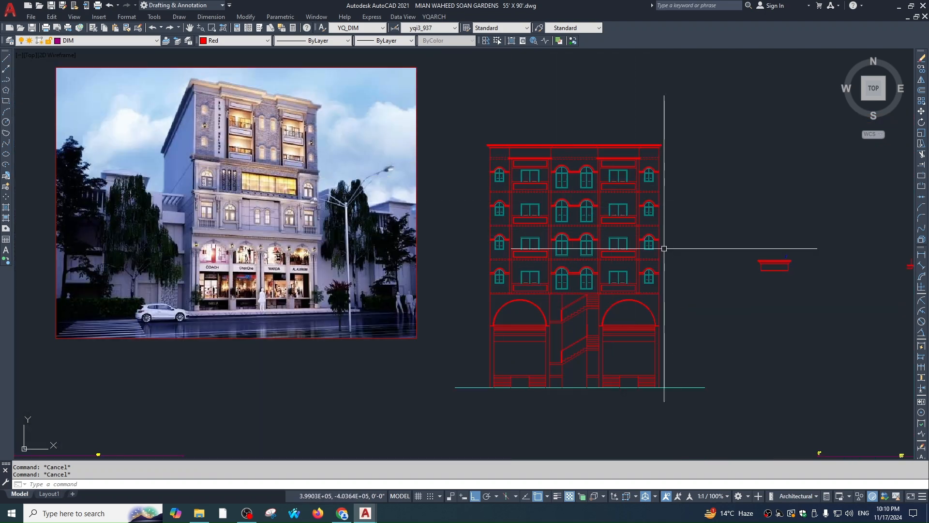
pyautogui.scroll(2, 573, 215)
pyautogui.moveTo(614, 202); pyautogui.dragTo(665, 280, button='middle')
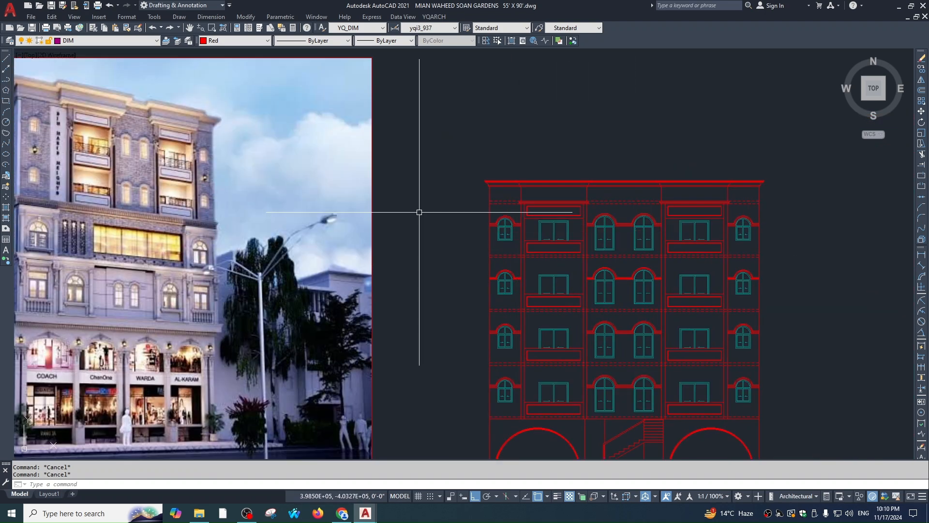
pyautogui.scroll(6, 419, 212)
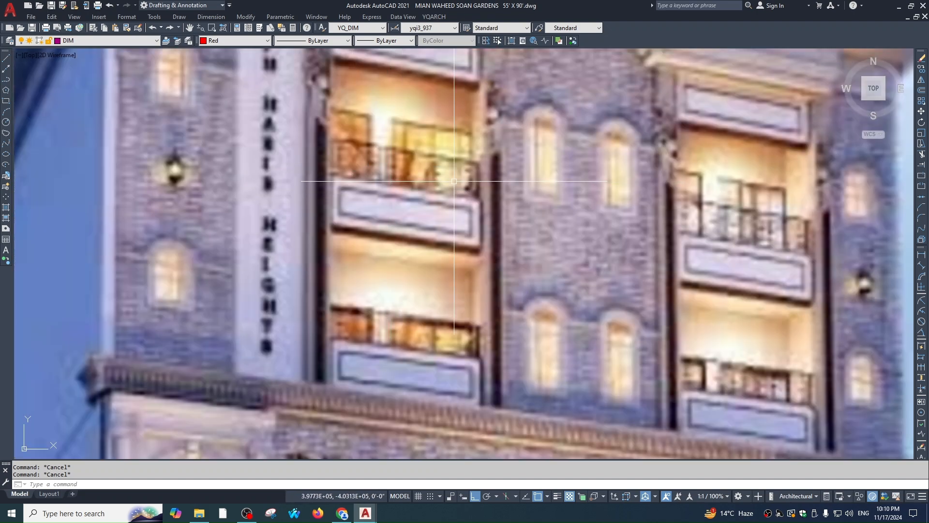
pyautogui.scroll(-4, 454, 181)
pyautogui.scroll(-3, 349, 214)
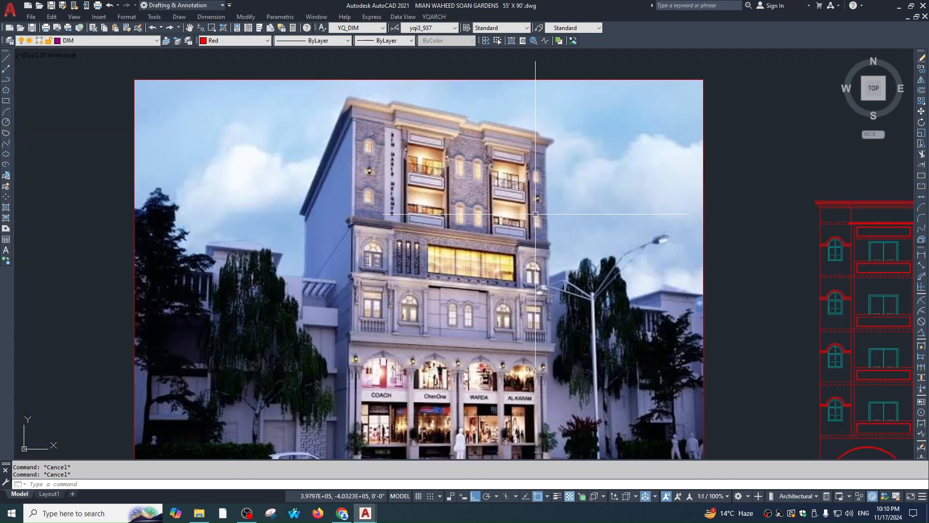
pyautogui.scroll(8, 369, 140)
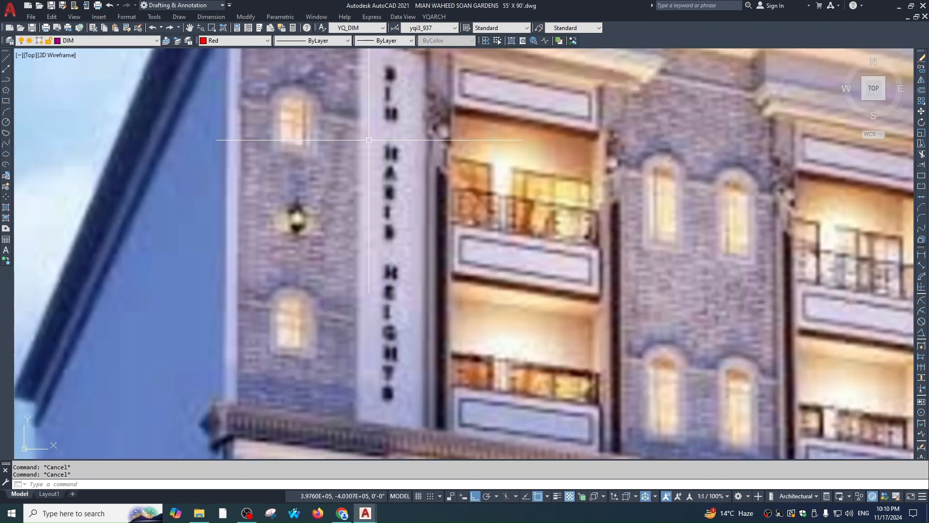
pyautogui.scroll(-6, 380, 120)
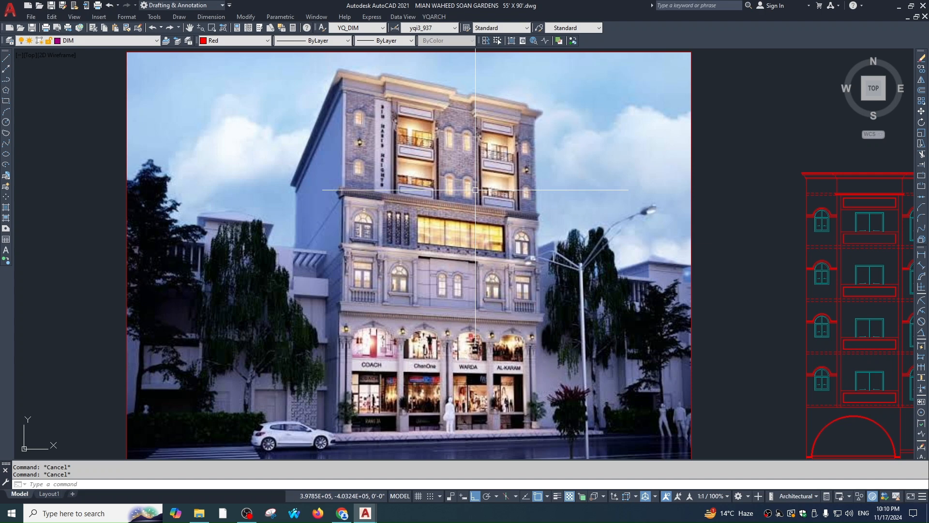
pyautogui.moveTo(872, 342); pyautogui.dragTo(447, 190, button='middle')
pyautogui.moveTo(610, 205); pyautogui.dragTo(603, 253, button='middle')
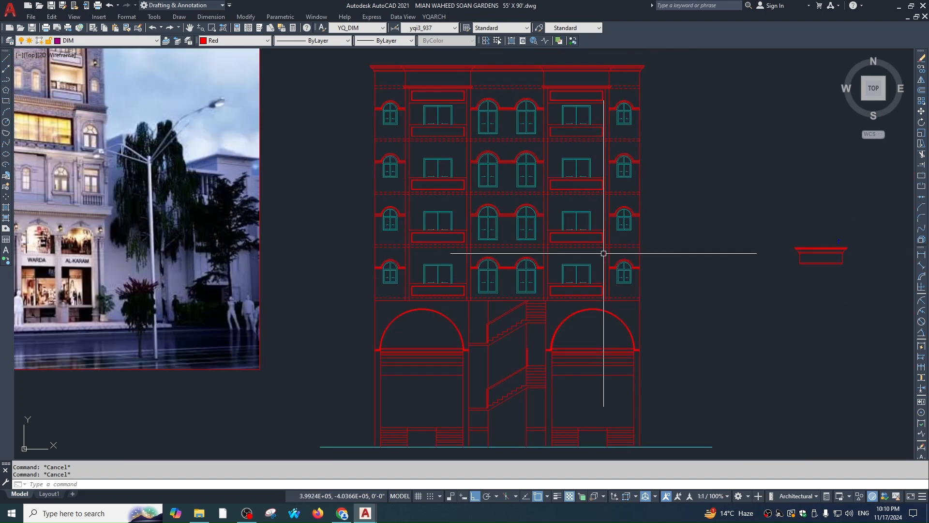
# Erase the four short lines beside the ground-floor arch
pyautogui.click(604, 254)
pyautogui.scroll(10, 626, 323)
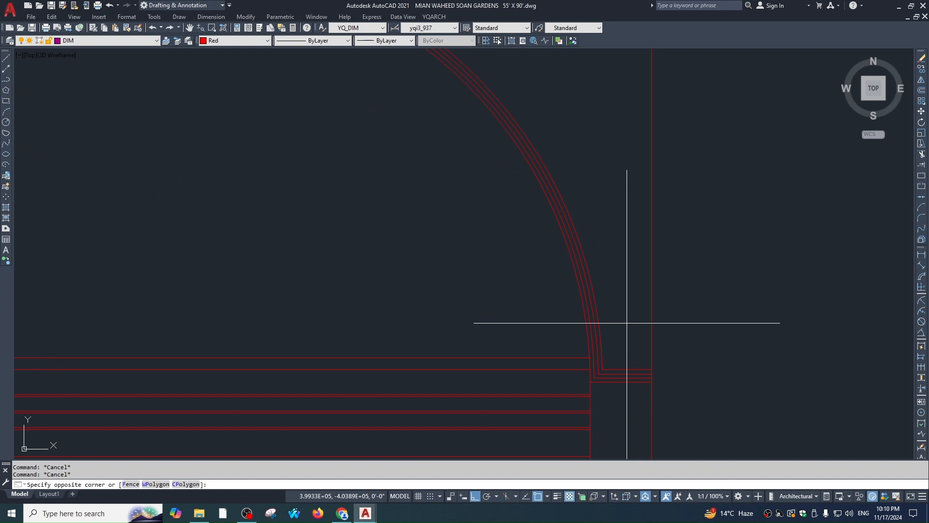
pyautogui.press('Escape')
pyautogui.press('Escape')
pyautogui.press('Escape')
pyautogui.scroll(-3, 627, 323)
pyautogui.scroll(3, 425, 332)
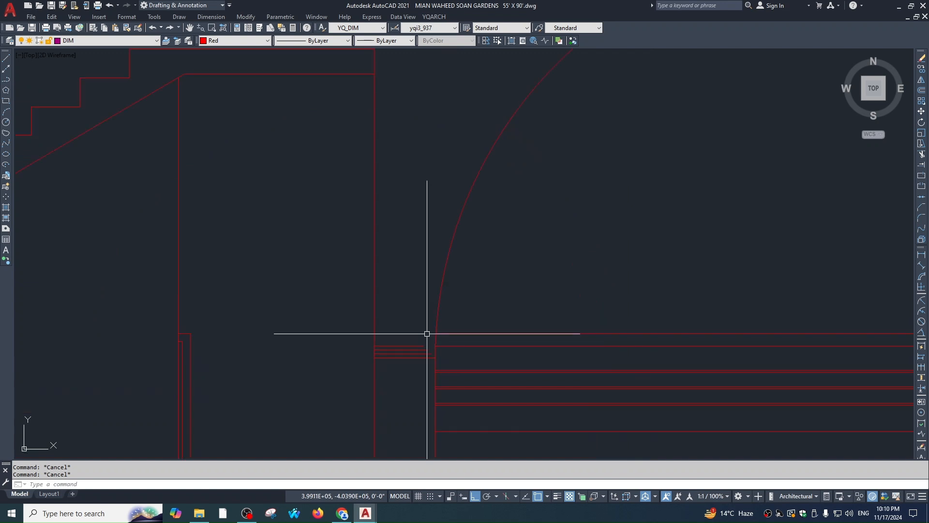
pyautogui.click(426, 332)
pyautogui.click(398, 362)
pyautogui.write('e')
pyautogui.press('space')
# Copy the four short lines right of the arch to the ground-floor arch corner
pyautogui.scroll(-3, 373, 324)
pyautogui.write('o')
pyautogui.press('space')
pyautogui.press('Escape')
pyautogui.press('Escape')
pyautogui.scroll(3, 594, 73)
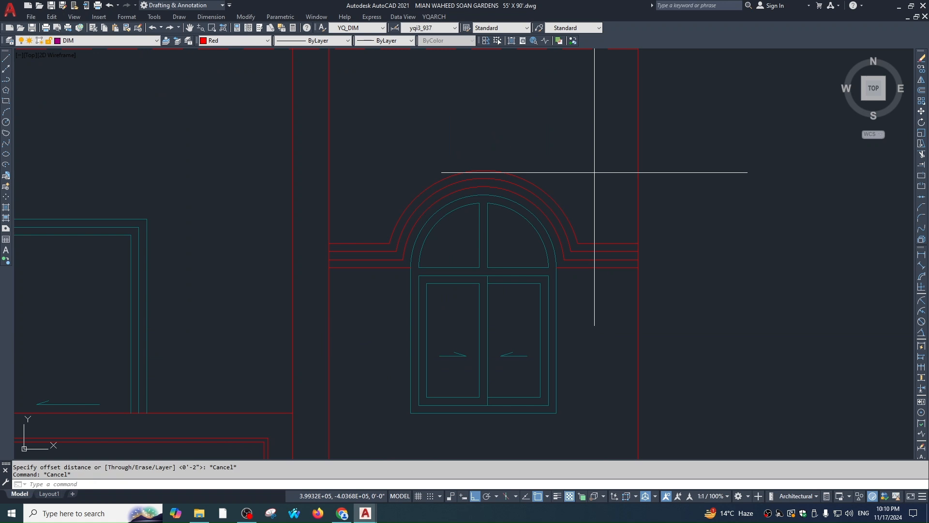
pyautogui.click(594, 173)
pyautogui.click(583, 278)
pyautogui.write('co')
pyautogui.press('space')
pyautogui.click(566, 267)
pyautogui.scroll(5, 564, 269)
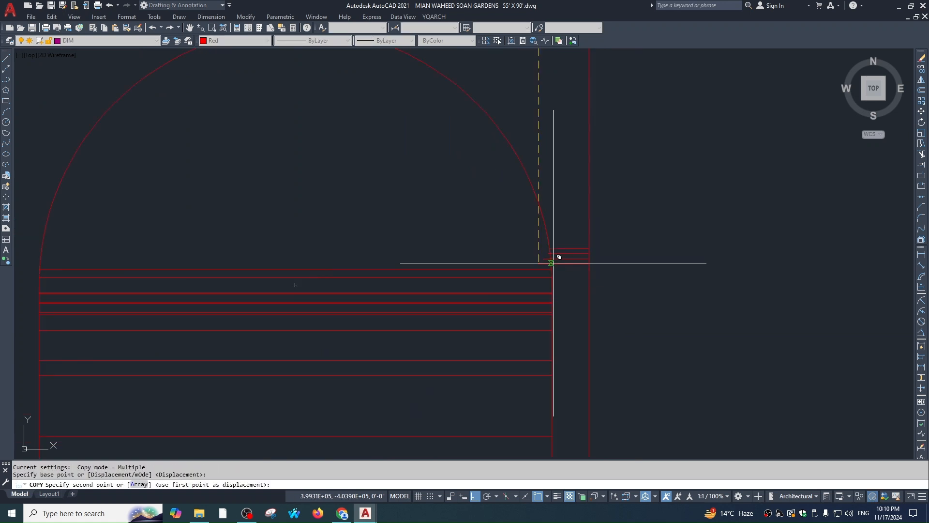
pyautogui.click(552, 285)
pyautogui.press('Escape')
pyautogui.press('Escape')
pyautogui.press('Escape')
# Trim the right overhangs of the copied short lines with a crossing window
pyautogui.scroll(2, 575, 266)
pyautogui.write('tr')
pyautogui.press('space')
pyautogui.press('Escape')
pyautogui.press('space')
pyautogui.click(648, 241)
pyautogui.click(636, 287)
pyautogui.press('Escape')
pyautogui.press('Escape')
pyautogui.write('tr')
pyautogui.press('space')
# Offset the arch arc outward twice to form the moulding
pyautogui.press('space')
pyautogui.click(653, 269)
pyautogui.click(641, 344)
pyautogui.press('Escape')
pyautogui.press('Escape')
pyautogui.write('o')
pyautogui.press('space')
pyautogui.click(601, 276)
pyautogui.click(600, 289)
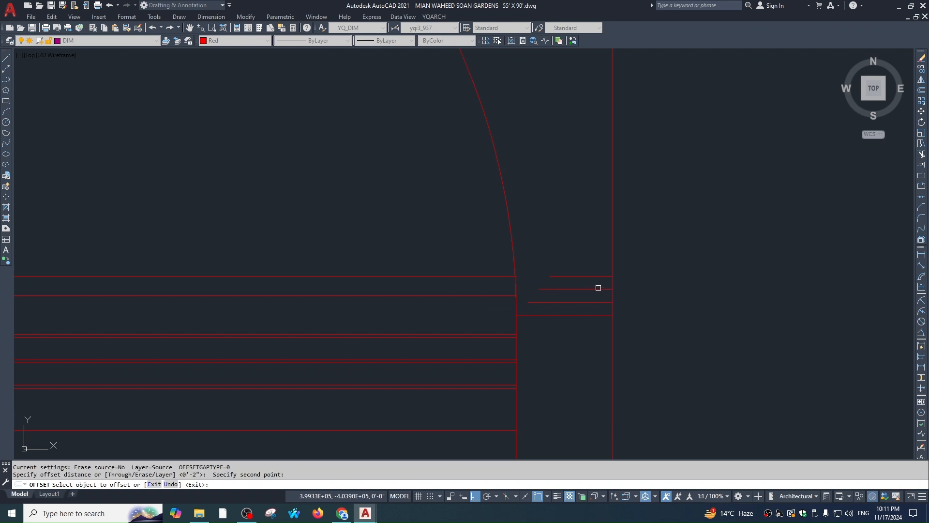
pyautogui.click(511, 249)
pyautogui.click(537, 247)
pyautogui.click(575, 247)
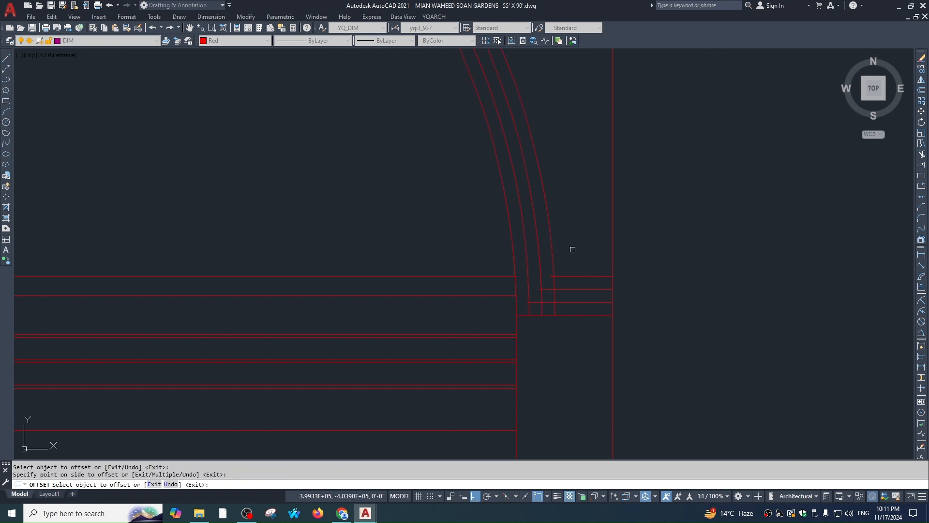
pyautogui.press('space')
# Fillet the new moulding arcs to the upper short lines
pyautogui.write('f')
pyautogui.click(551, 264)
pyautogui.click(556, 277)
pyautogui.press('space')
pyautogui.click(541, 280)
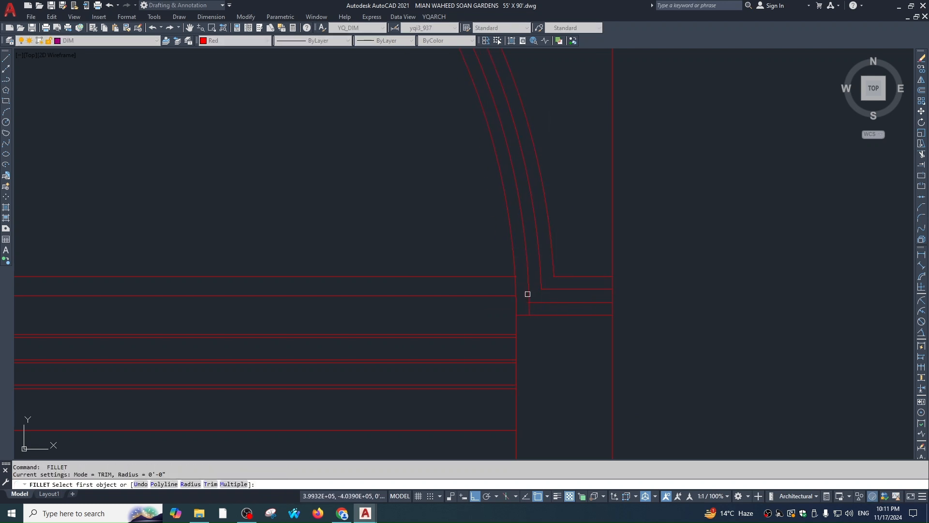
pyautogui.press('Escape')
pyautogui.scroll(-4, 598, 305)
# Mirror the four arch corner lines across the arch centre, keeping the originals
pyautogui.click(600, 258)
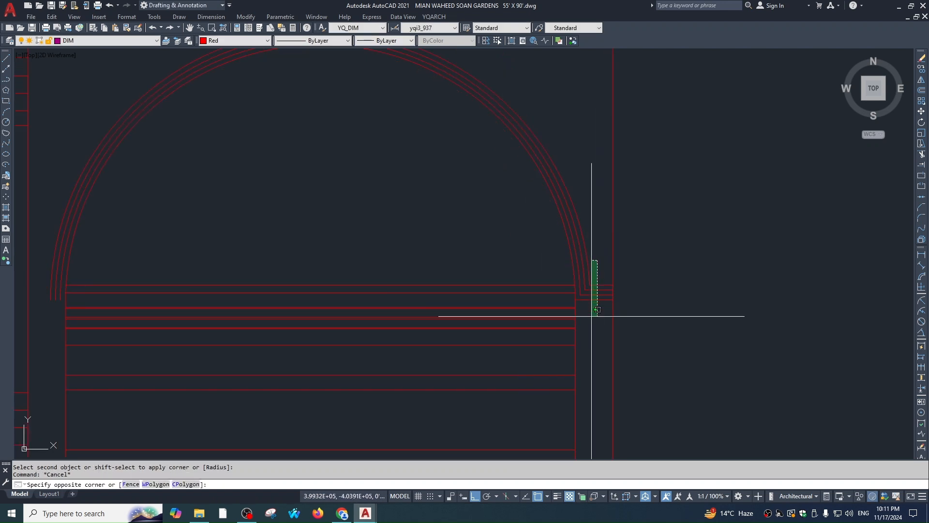
pyautogui.click(591, 315)
pyautogui.scroll(-3, 591, 315)
pyautogui.write('mi')
pyautogui.press('space')
pyautogui.click(537, 254)
pyautogui.click(541, 298)
pyautogui.press('space')
# Fillet the three mirrored left arch corners square
pyautogui.scroll(5, 468, 317)
pyautogui.write('f')
pyautogui.press('space')
pyautogui.click(487, 282)
pyautogui.click(502, 275)
pyautogui.press('space')
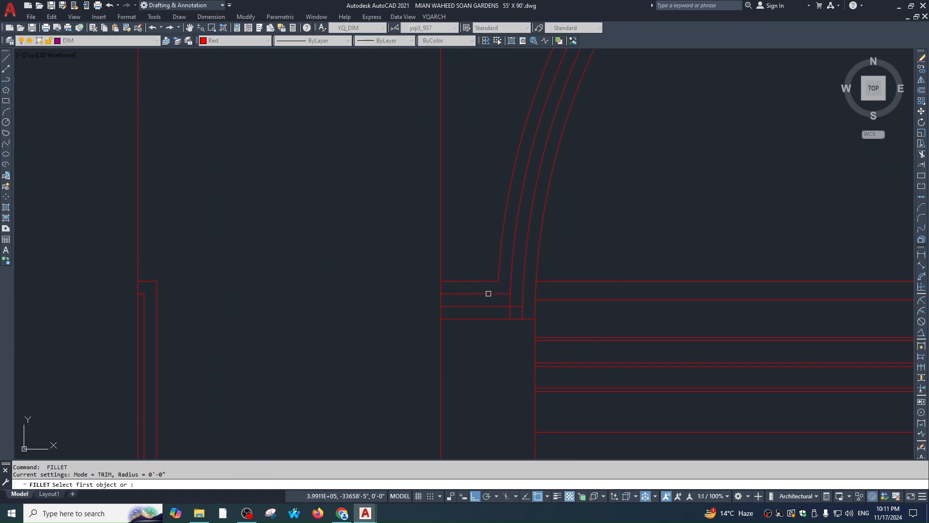
pyautogui.click(489, 293)
pyautogui.click(510, 282)
pyautogui.press('space')
pyautogui.click(493, 305)
pyautogui.click(524, 285)
pyautogui.press('Escape')
pyautogui.press('Escape')
pyautogui.scroll(-6, 565, 276)
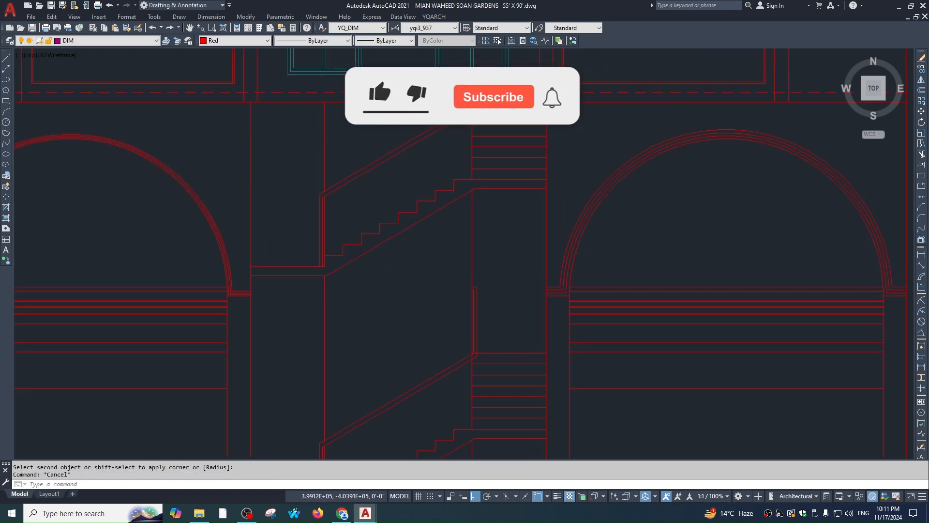
pyautogui.scroll(2, 513, 172)
pyautogui.scroll(2, 543, 271)
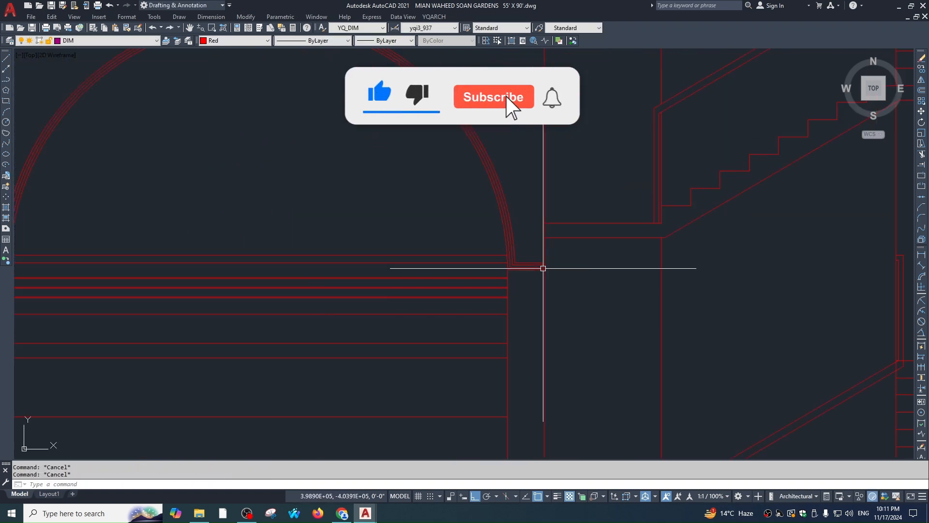
# Erase the left ground-floor arch's arcs and its ledge segments
pyautogui.click(543, 268)
pyautogui.click(528, 280)
pyautogui.write('e')
pyautogui.click(521, 191)
pyautogui.click(467, 203)
pyautogui.write('e')
pyautogui.scroll(-1, 306, 274)
pyautogui.scroll(1, 306, 274)
pyautogui.click(299, 260)
pyautogui.click(290, 301)
pyautogui.press('space')
pyautogui.scroll(-3, 364, 302)
pyautogui.scroll(2, 610, 244)
# Select the right arch's four arcs and adjacent ledge lines, then start MIRROR
pyautogui.click(679, 219)
pyautogui.click(643, 133)
pyautogui.click(707, 135)
pyautogui.click(677, 197)
pyautogui.scroll(1, 807, 300)
pyautogui.click(805, 277)
pyautogui.click(789, 319)
pyautogui.scroll(-3, 519, 329)
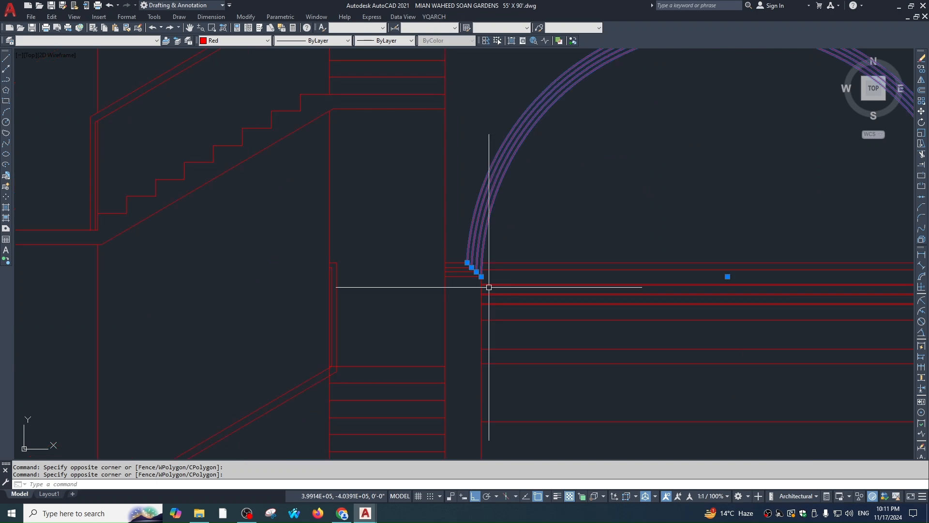
pyautogui.write('mi')
pyautogui.press('space')
# Mirror the right arch about a vertical axis at the elevation centre, keeping the source
pyautogui.scroll(-6, 550, 259)
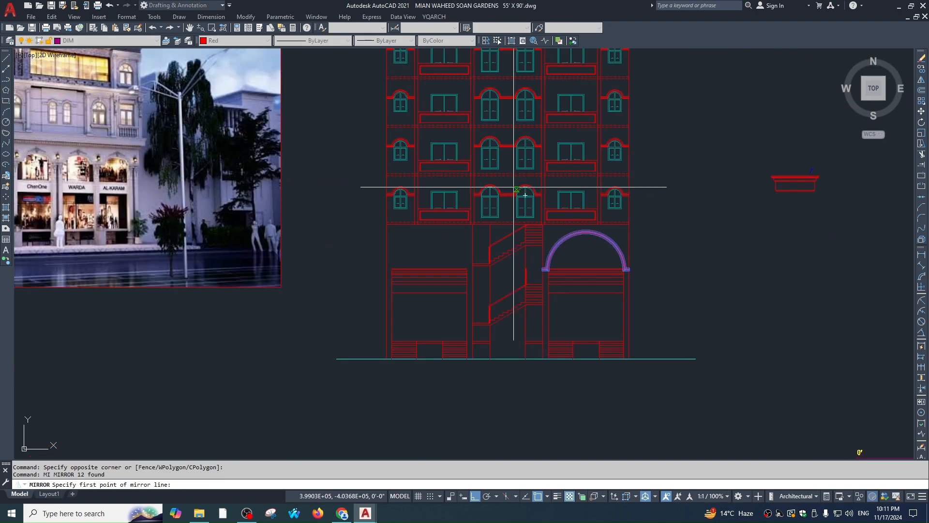
pyautogui.click(506, 195)
pyautogui.scroll(2, 508, 218)
pyautogui.click(507, 208)
pyautogui.press('Escape')
pyautogui.press('Escape')
# Zoom and pan to compare the finished elevation with the reference render
pyautogui.scroll(-4, 506, 209)
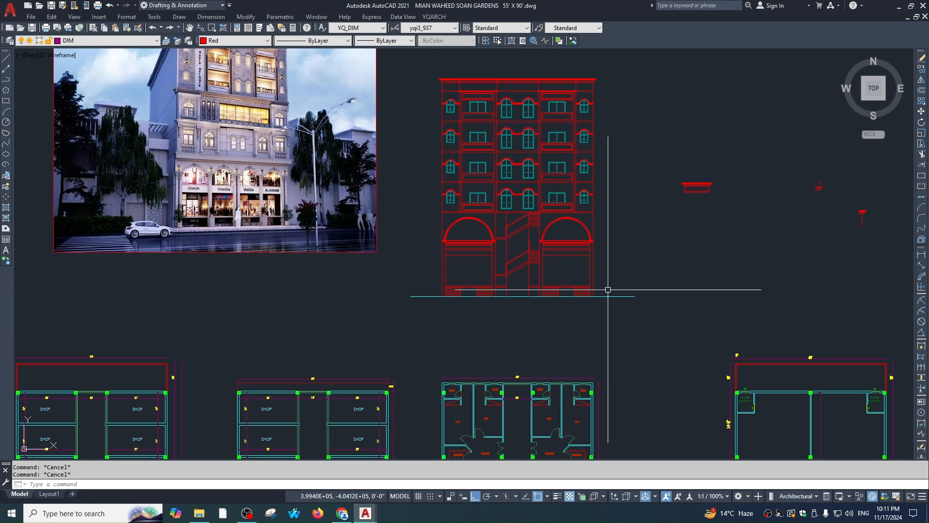
pyautogui.scroll(-4, 632, 286)
pyautogui.scroll(6, 591, 260)
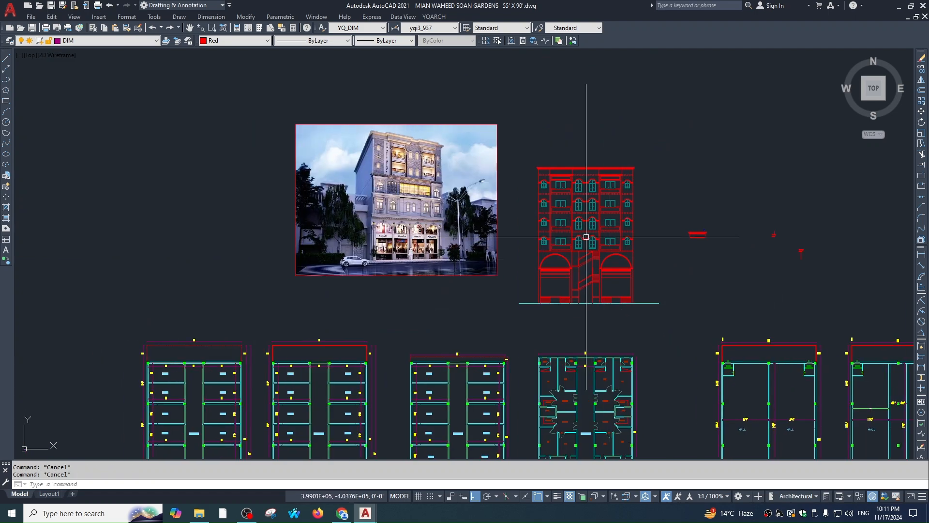
pyautogui.scroll(-2, 615, 245)
pyautogui.scroll(4, 590, 170)
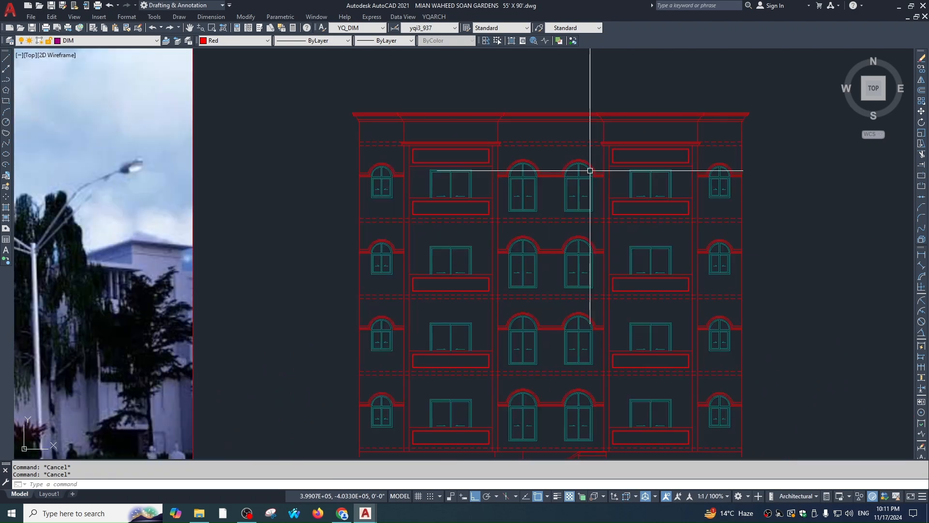
pyautogui.moveTo(646, 273); pyautogui.dragTo(647, 243, button='middle')
pyautogui.scroll(-1, 615, 122)
pyautogui.moveTo(598, 310); pyautogui.dragTo(687, 296, button='middle')
pyautogui.scroll(-2, 636, 289)
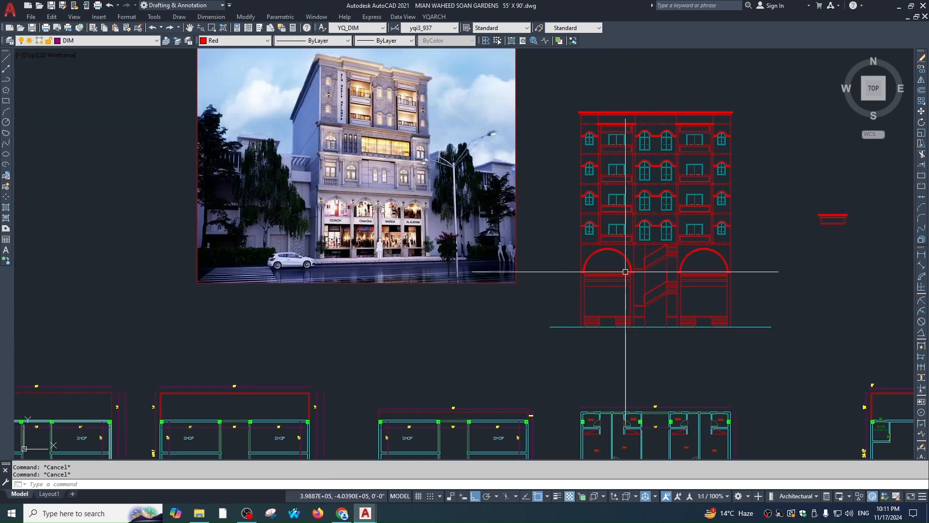
pyautogui.moveTo(486, 279); pyautogui.dragTo(511, 275, button='middle')
pyautogui.moveTo(553, 199); pyautogui.dragTo(545, 244, button='middle')
pyautogui.moveTo(466, 178); pyautogui.dragTo(461, 203, button='middle')
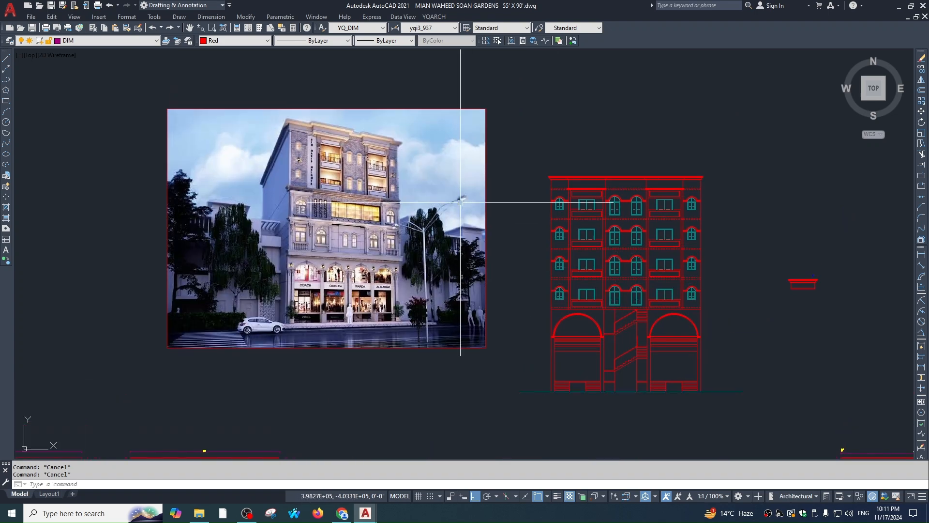
pyautogui.scroll(-5, 579, 322)
pyautogui.scroll(6, 576, 300)
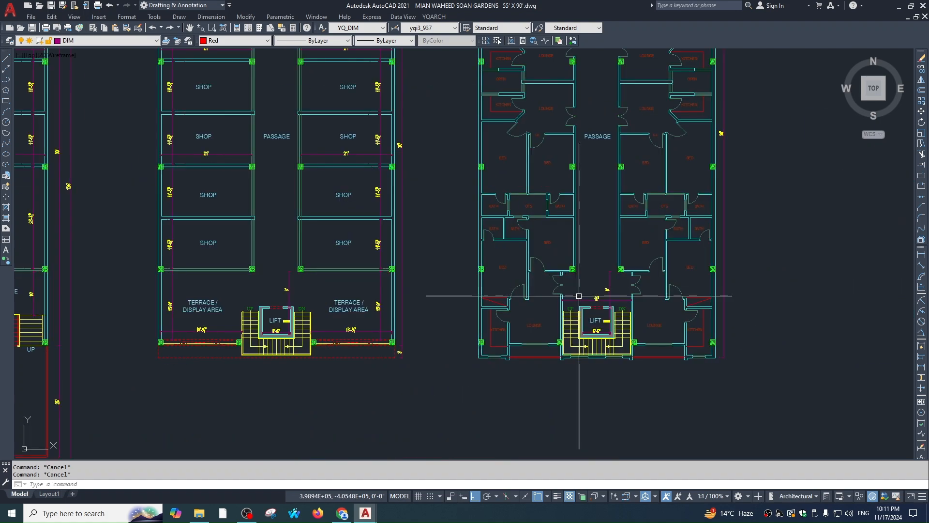
pyautogui.scroll(-2, 652, 331)
pyautogui.scroll(-4, 508, 375)
pyautogui.moveTo(553, 119); pyautogui.dragTo(553, 226, button='middle')
pyautogui.scroll(5, 552, 226)
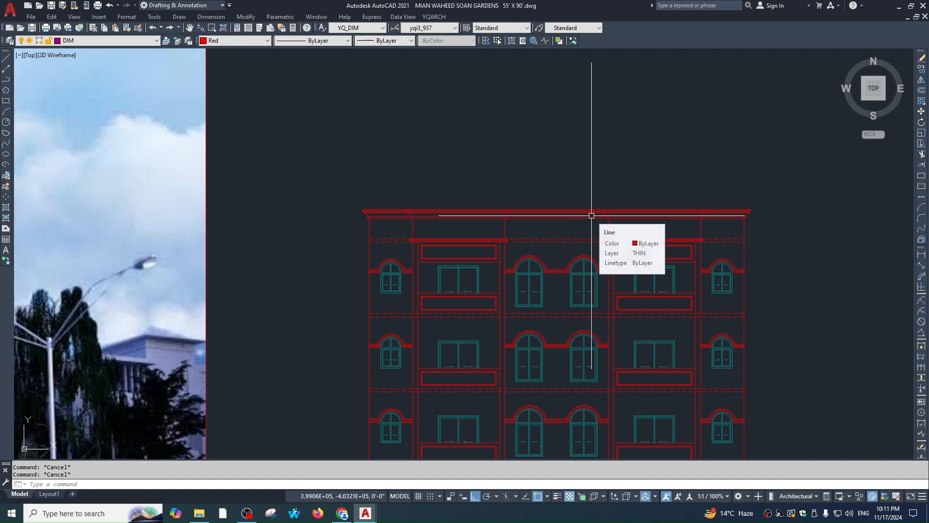
pyautogui.moveTo(592, 259); pyautogui.dragTo(593, 290, button='middle')
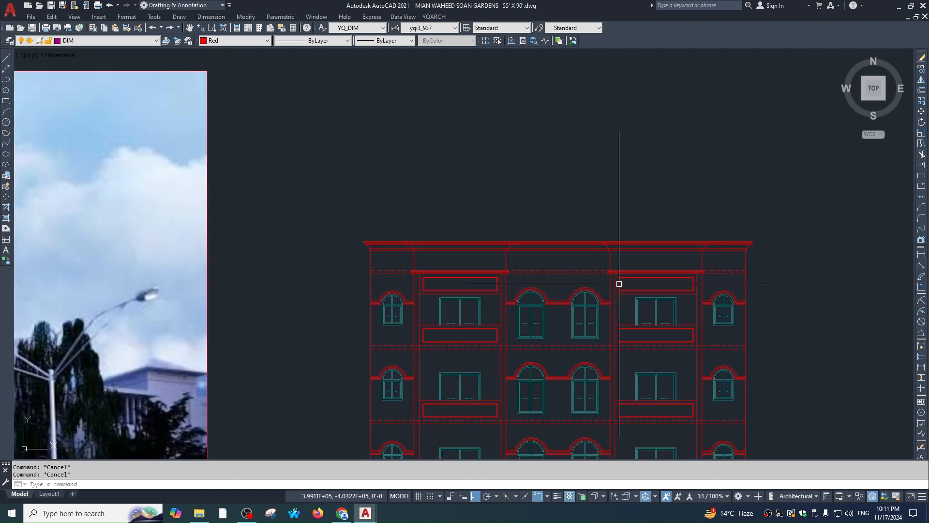
pyautogui.scroll(-5, 593, 290)
# Draw vertical construction lines (XLINE Ver) to locate the raised parapet's sides
pyautogui.scroll(3, 610, 387)
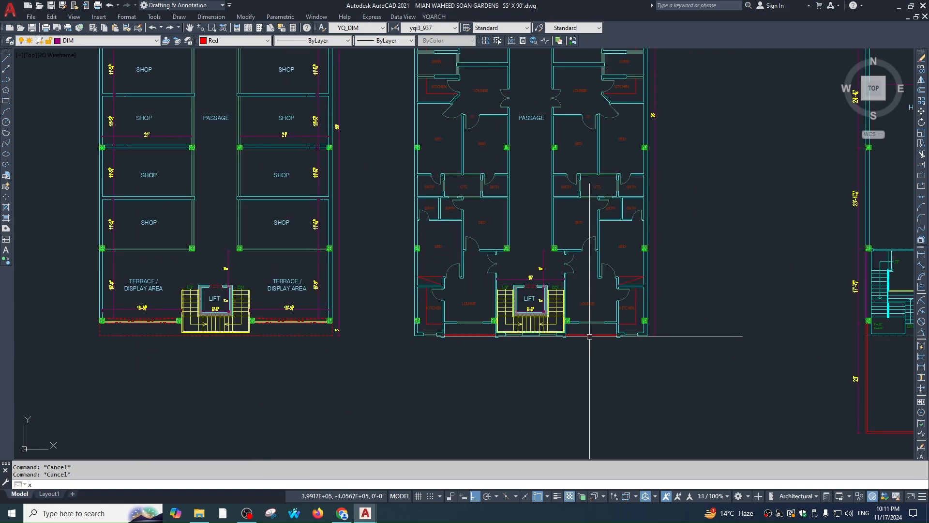
pyautogui.write('xl')
pyautogui.press('Return')
pyautogui.write('v')
pyautogui.press('Return')
pyautogui.scroll(4, 567, 333)
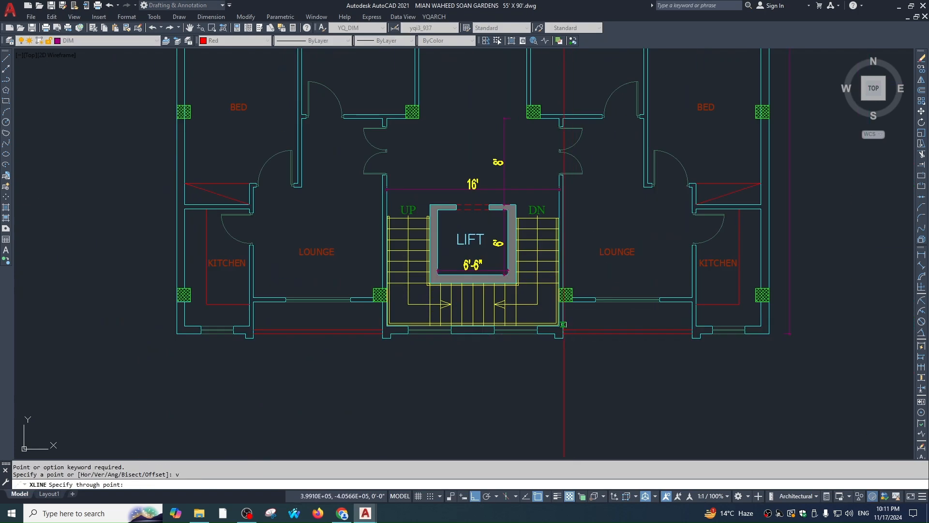
pyautogui.press('Escape')
pyautogui.scroll(-6, 629, 356)
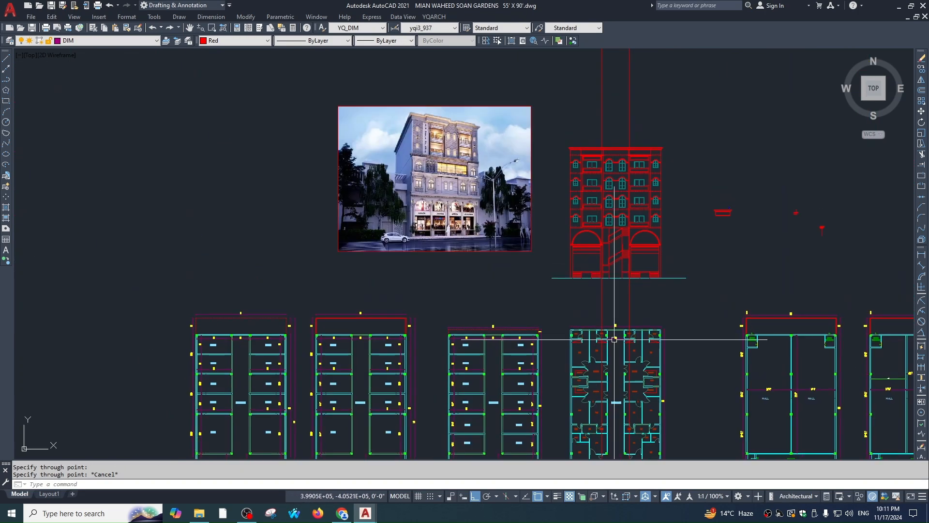
pyautogui.scroll(5, 595, 295)
# Offset the dashed roof line 9' upward to form the parapet top
pyautogui.write('o')
pyautogui.press('Return')
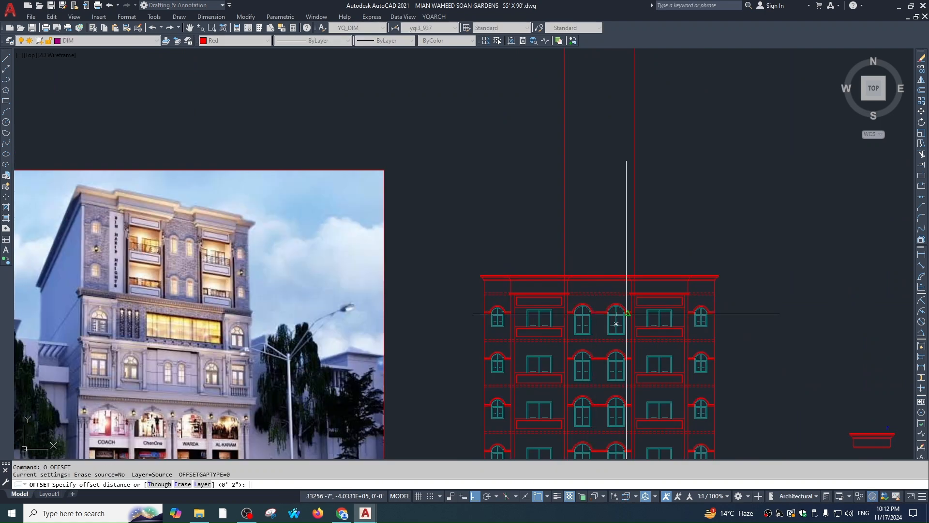
pyautogui.write("9'")
pyautogui.press('Return')
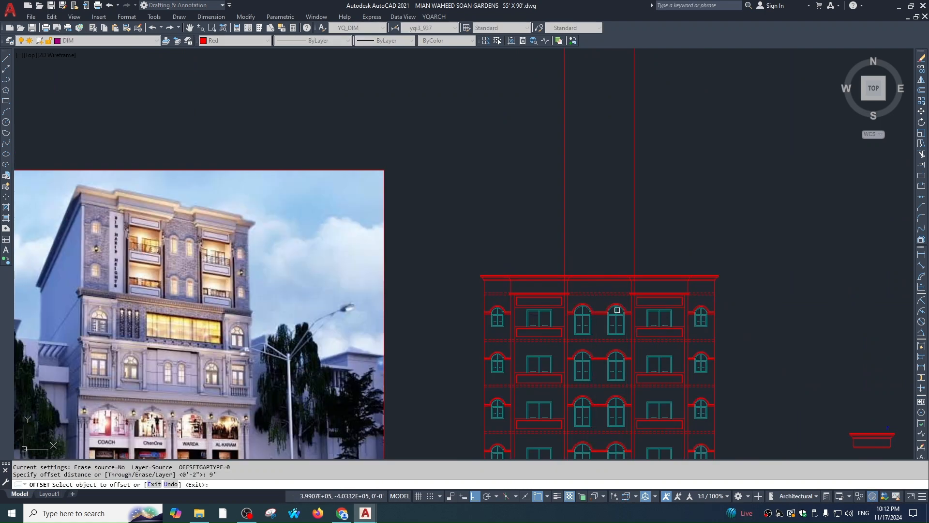
pyautogui.scroll(4, 611, 293)
pyautogui.click(609, 291)
pyautogui.click(609, 275)
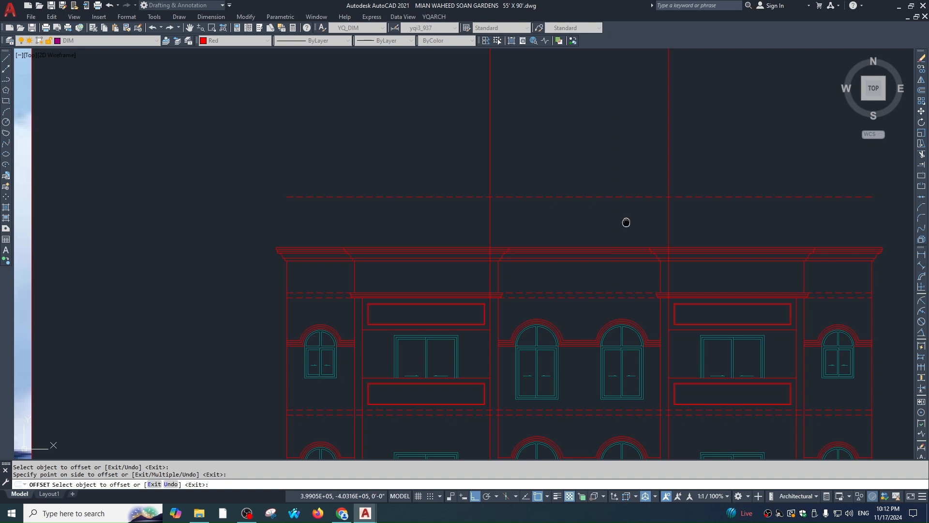
pyautogui.moveTo(626, 223); pyautogui.dragTo(628, 250, button='middle')
pyautogui.press('Escape')
# Fillet the two upper corners of the raised parapet to sharp corners
pyautogui.write('f')
pyautogui.press('Return')
pyautogui.click(670, 236)
pyautogui.click(655, 223)
pyautogui.press('Return')
pyautogui.click(550, 224)
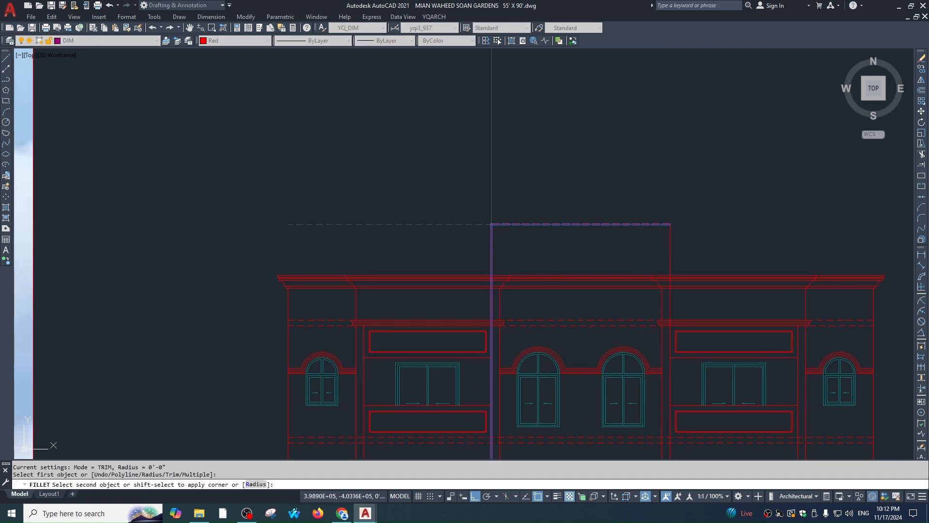
pyautogui.click(492, 247)
pyautogui.press('Escape')
pyautogui.press('Escape')
pyautogui.moveTo(629, 311); pyautogui.dragTo(622, 305, button='middle')
pyautogui.scroll(2, 756, 276)
# Copy the existing cornice profile onto the top of the raised parapet
pyautogui.click(622, 199)
pyautogui.click(774, 319)
pyautogui.write('co')
pyautogui.press('Return')
pyautogui.scroll(3, 650, 285)
pyautogui.press('Escape')
pyautogui.click(733, 170)
pyautogui.click(676, 291)
pyautogui.write('co')
pyautogui.press('Return')
pyautogui.click(675, 292)
pyautogui.scroll(-3, 730, 318)
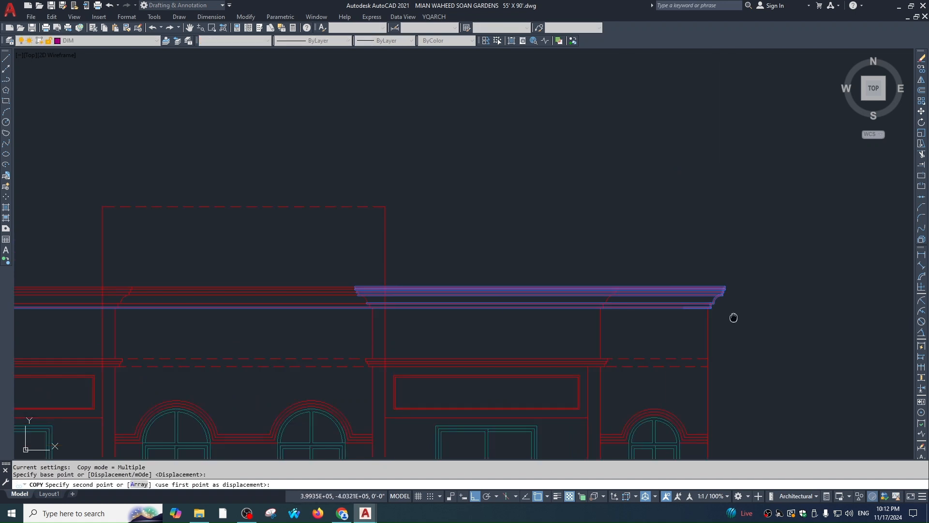
pyautogui.click(425, 211)
pyautogui.press('Escape')
pyautogui.press('Escape')
pyautogui.press('Escape')
# Mirror the cornice end profile about the parapet centre, keeping the original
pyautogui.scroll(-2, 426, 212)
pyautogui.moveTo(426, 211); pyautogui.dragTo(631, 257, button='middle')
pyautogui.scroll(2, 627, 232)
pyautogui.click(610, 194)
pyautogui.click(724, 281)
pyautogui.write('mi')
pyautogui.press('Return')
pyautogui.scroll(-3, 652, 304)
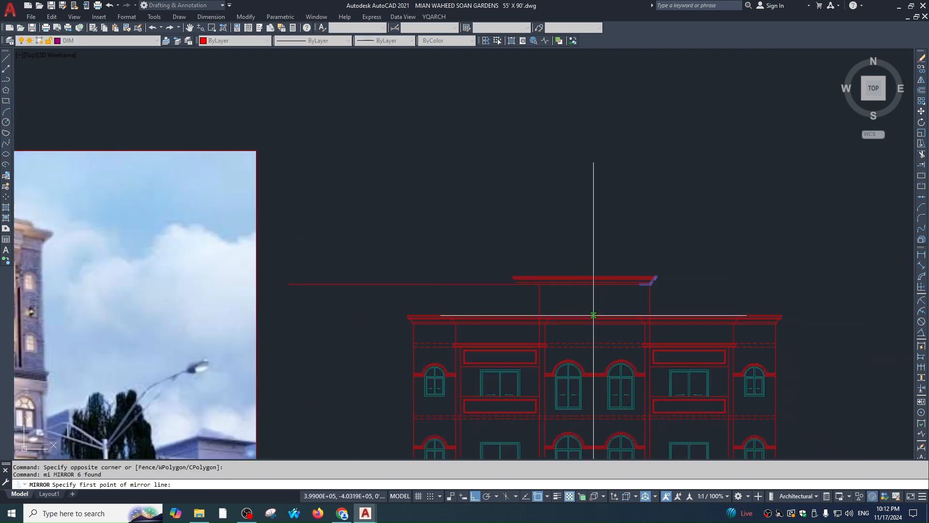
pyautogui.click(595, 343)
pyautogui.click(595, 329)
pyautogui.press('Return')
pyautogui.scroll(6, 543, 289)
# Trim overlapping lines at the left cornice, using both parapet sides as cutting edges
pyautogui.write('tr')
pyautogui.press('Return')
pyautogui.press('Return')
pyautogui.click(469, 183)
pyautogui.click(449, 300)
pyautogui.press('Escape')
pyautogui.press('Return')
pyautogui.moveTo(544, 299); pyautogui.dragTo(501, 271, button='middle')
pyautogui.press('Escape')
pyautogui.press('Escape')
pyautogui.scroll(2, 637, 336)
pyautogui.press('Return')
pyautogui.click(627, 281)
pyautogui.click(609, 293)
pyautogui.press('Return')
pyautogui.scroll(-2, 597, 284)
pyautogui.scroll(2, 615, 227)
# Retry trimming the cornice lines that cross the parapet
pyautogui.click(581, 211)
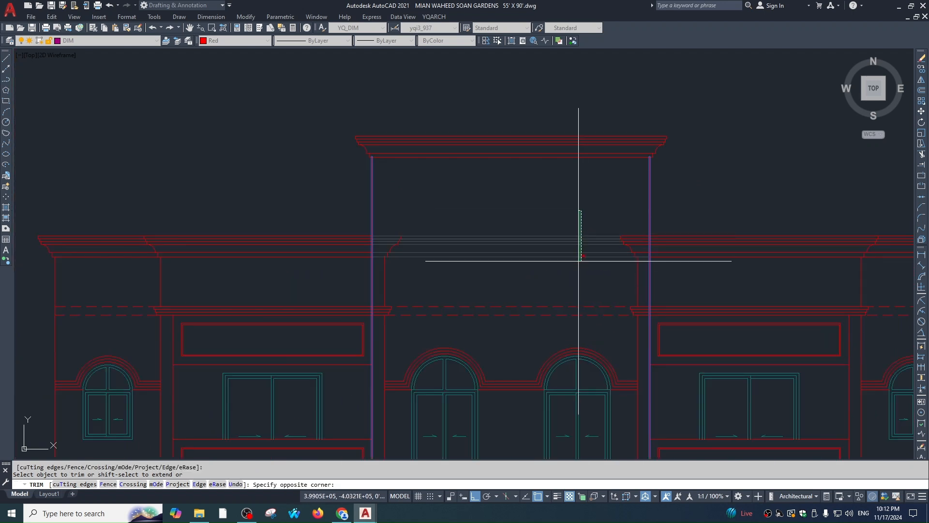
pyautogui.press('Escape')
pyautogui.press('Escape')
pyautogui.write('t')
pyautogui.press('Return')
pyautogui.scroll(2, 619, 240)
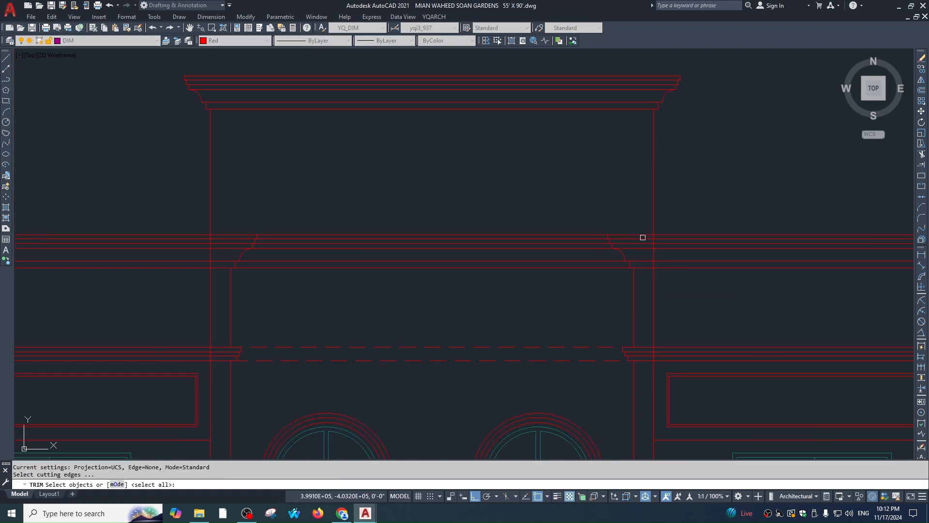
pyautogui.click(540, 213)
pyautogui.scroll(-3, 574, 300)
pyautogui.press('Escape')
pyautogui.press('Escape')
pyautogui.scroll(2, 641, 266)
pyautogui.scroll(-3, 633, 218)
pyautogui.press('Return')
pyautogui.scroll(2, 602, 116)
pyautogui.press('Escape')
pyautogui.scroll(-2, 652, 301)
pyautogui.moveTo(651, 301); pyautogui.dragTo(615, 241, button='middle')
# Trim the vertical line below the top parapet cornice
pyautogui.press('Return')
pyautogui.scroll(3, 634, 261)
pyautogui.click(605, 188)
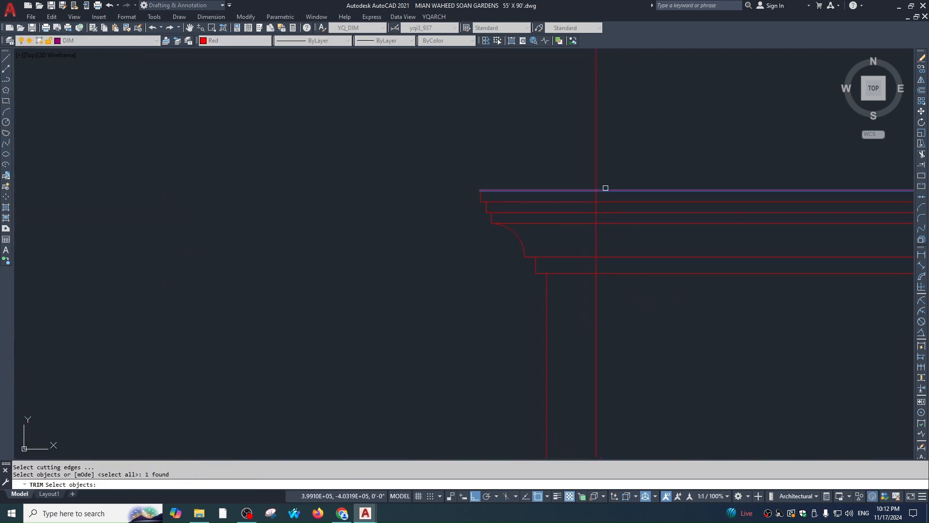
pyautogui.press('Return')
pyautogui.click(596, 241)
pyautogui.press('Escape')
pyautogui.scroll(-5, 594, 249)
pyautogui.scroll(2, 521, 268)
# Trim the vertical line below the left wing cornice and view the upper facade
pyautogui.moveTo(516, 270); pyautogui.dragTo(644, 269, button='middle')
pyautogui.press('Return')
pyautogui.scroll(2, 561, 218)
pyautogui.click(578, 226)
pyautogui.press('Return')
pyautogui.click(560, 276)
pyautogui.press('Escape')
pyautogui.scroll(-3, 560, 292)
pyautogui.moveTo(560, 293); pyautogui.dragTo(503, 171, button='middle')
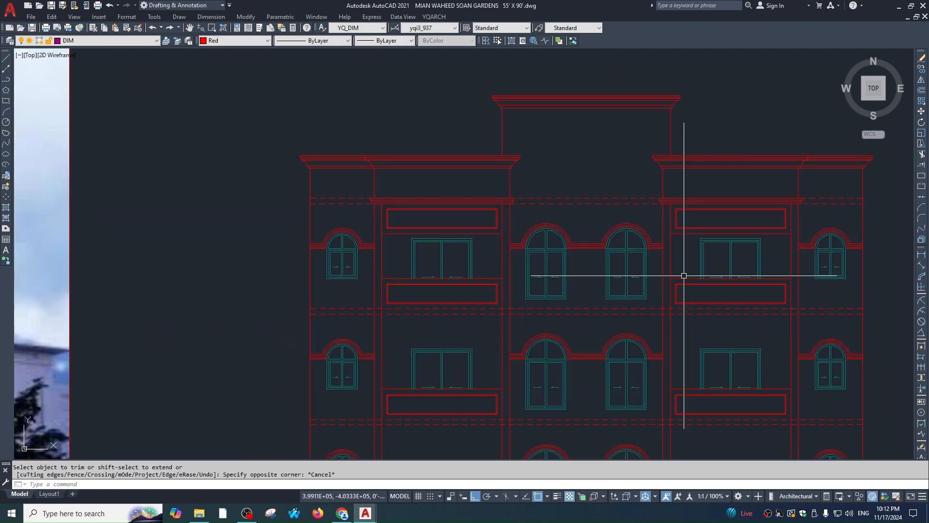
pyautogui.moveTo(685, 276); pyautogui.dragTo(646, 235, button='middle')
pyautogui.scroll(-1, 647, 236)
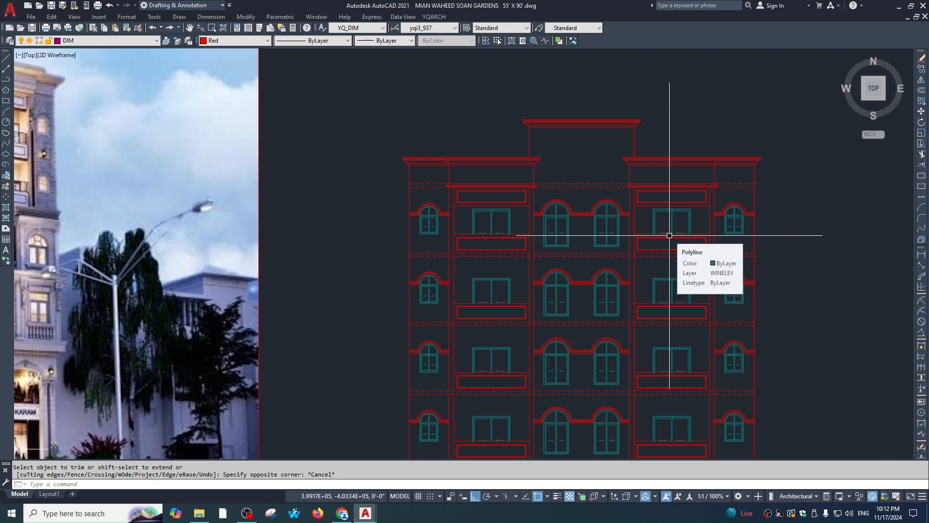
pyautogui.press('Escape')
pyautogui.scroll(6, 624, 208)
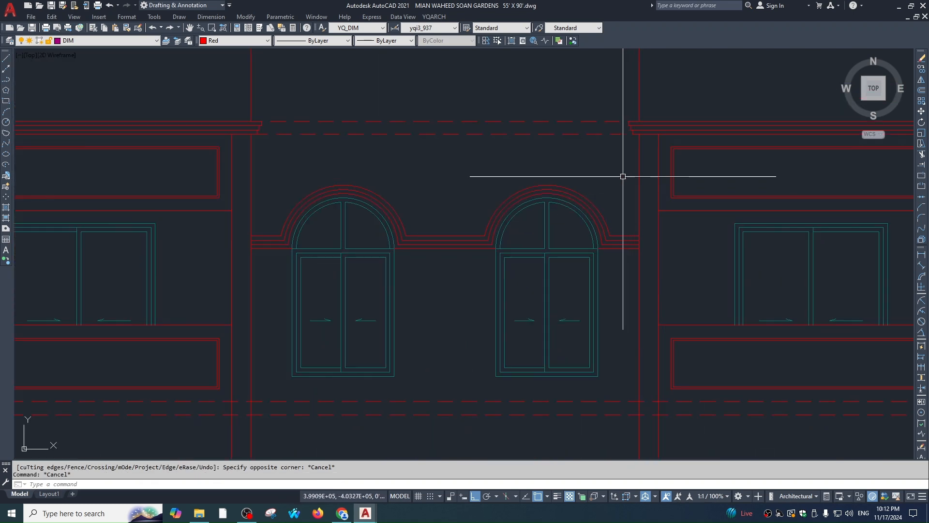
pyautogui.click(622, 173)
pyautogui.click(390, 379)
pyautogui.scroll(-4, 300, 383)
pyautogui.write('co')
pyautogui.press('Return')
pyautogui.click(571, 390)
pyautogui.click(571, 216)
pyautogui.press('Escape')
pyautogui.moveTo(590, 150); pyautogui.dragTo(592, 208, button='middle')
pyautogui.write('ex')
pyautogui.press('Return')
pyautogui.press('Return')
pyautogui.moveTo(591, 161); pyautogui.dragTo(594, 191)
pyautogui.scroll(2, 330, 162)
pyautogui.click(386, 166)
pyautogui.click(389, 213)
pyautogui.press('Escape')
pyautogui.press('Escape')
pyautogui.scroll(-2, 412, 227)
pyautogui.moveTo(497, 302); pyautogui.dragTo(535, 247, button='middle')
pyautogui.scroll(-1, 535, 247)
pyautogui.moveTo(667, 232)
pyautogui.mouseDown(button='middle')
pyautogui.moveTo(639, 228)
pyautogui.moveTo(625, 195)
pyautogui.mouseUp(button='middle')
pyautogui.press('Escape')
pyautogui.scroll(-2, 644, 233)
pyautogui.scroll(-1, 622, 224)
pyautogui.moveTo(623, 263)
pyautogui.mouseDown(button='middle')
pyautogui.moveTo(619, 211)
pyautogui.moveTo(649, 167)
pyautogui.mouseUp(button='middle')
pyautogui.scroll(-1, 619, 211)
pyautogui.scroll(1, 578, 173)
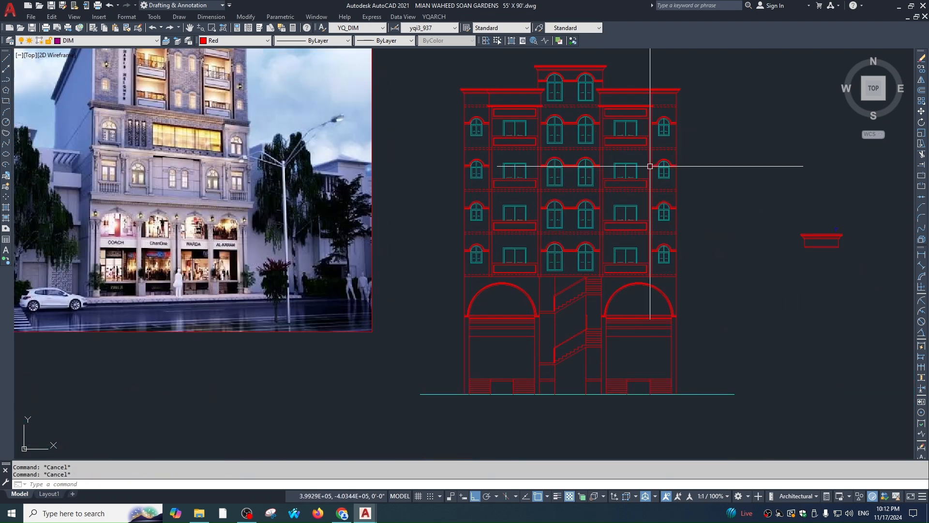
pyautogui.scroll(-1, 623, 187)
pyautogui.scroll(1, 574, 173)
pyautogui.scroll(2, 575, 173)
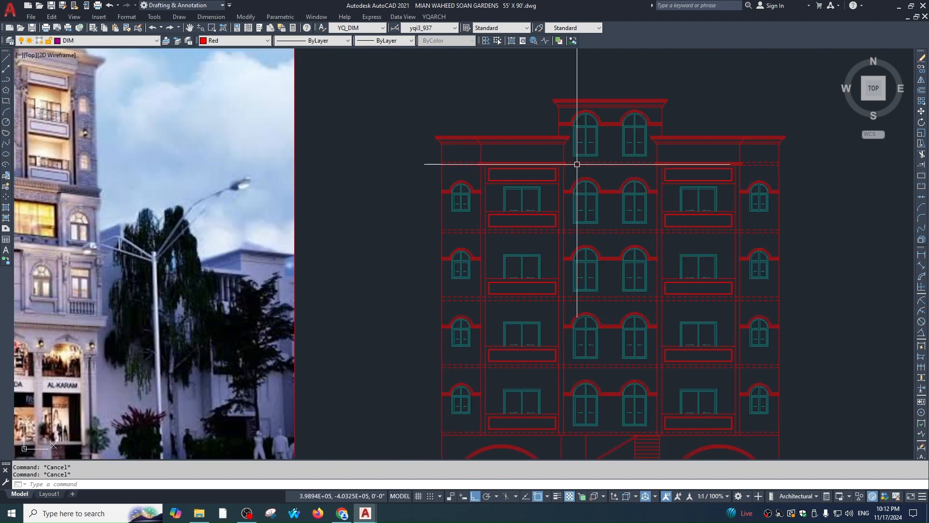
pyautogui.scroll(-2, 366, 136)
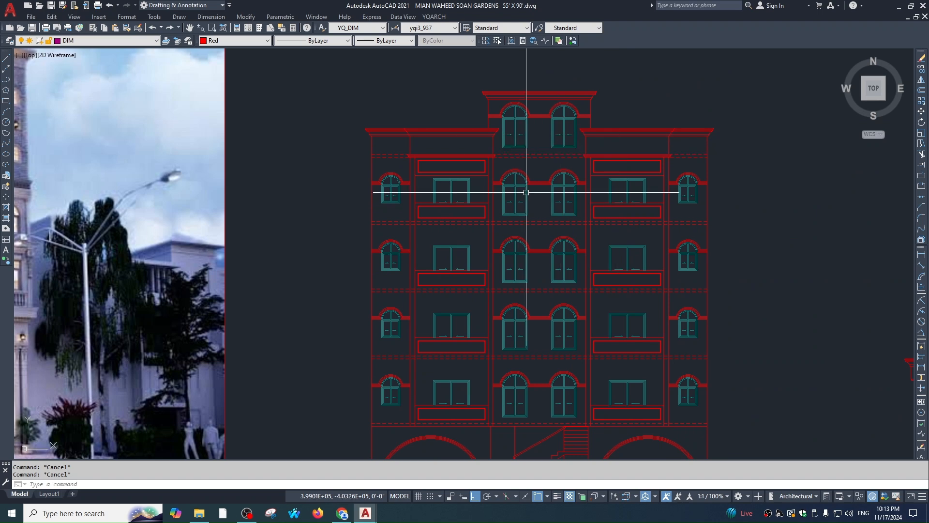
pyautogui.scroll(2, 595, 195)
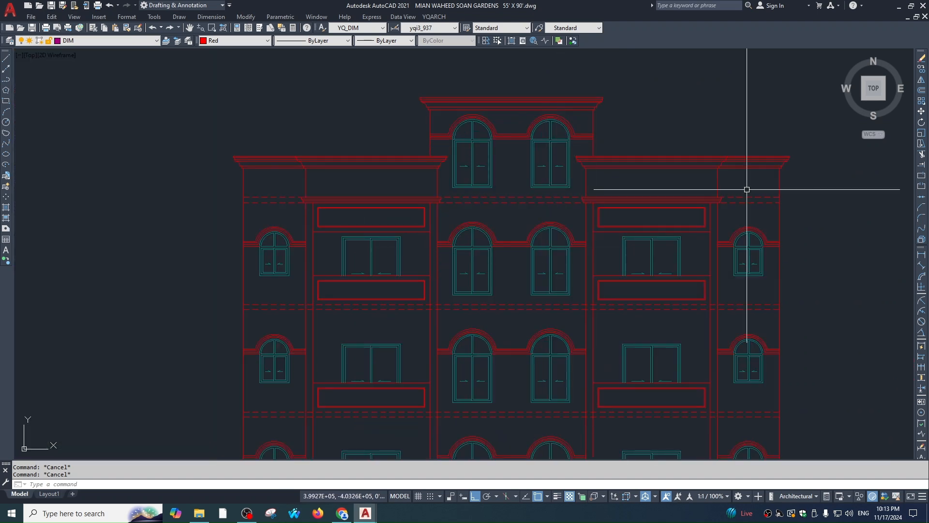
pyautogui.scroll(-4, 631, 245)
pyautogui.moveTo(635, 244); pyautogui.dragTo(634, 250, button='middle')
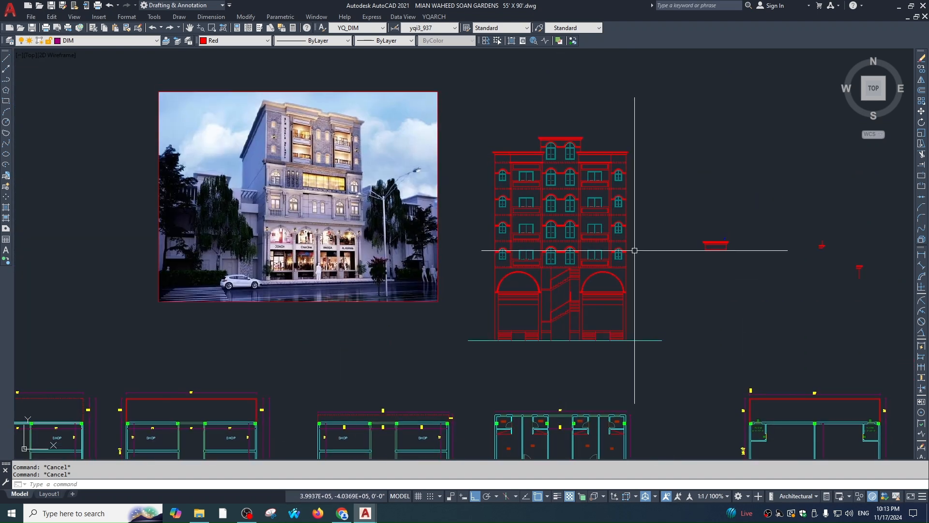
pyautogui.scroll(3, 320, 145)
pyautogui.scroll(-1, 359, 208)
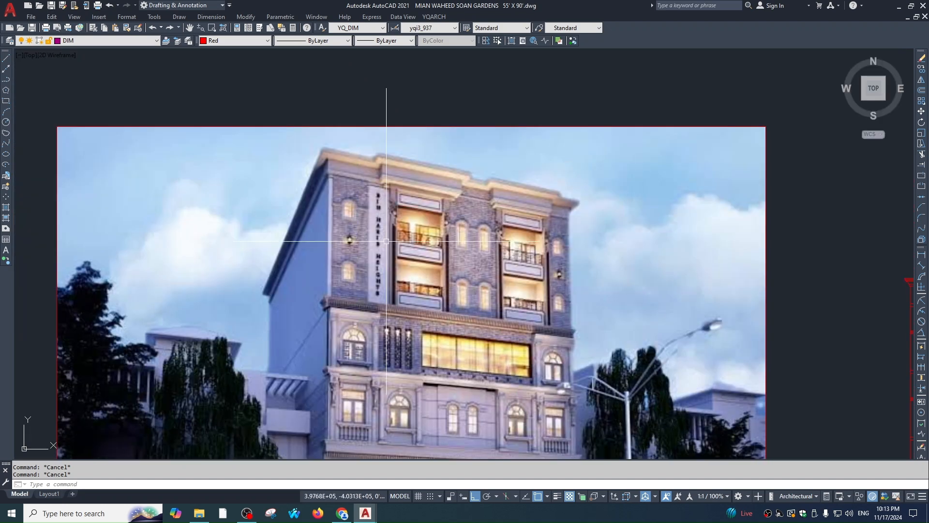
pyautogui.scroll(1, 387, 240)
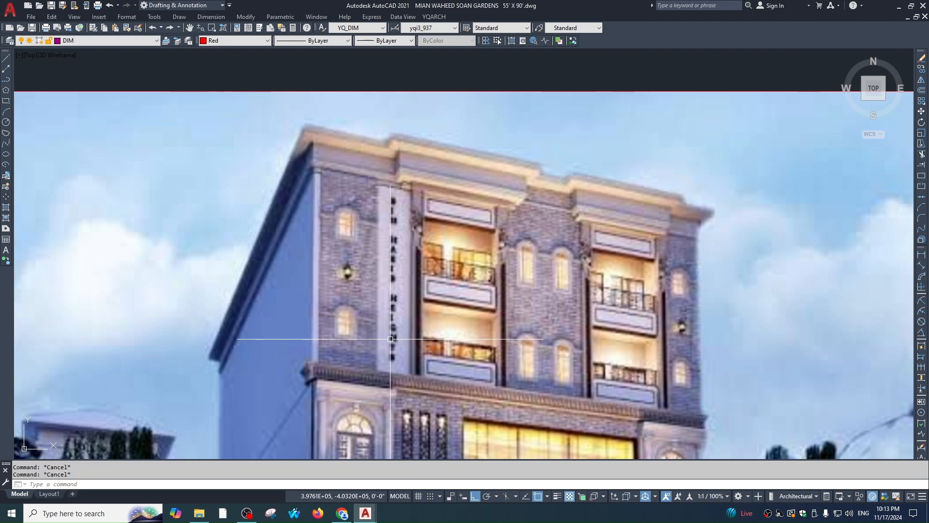
pyautogui.scroll(-5, 390, 339)
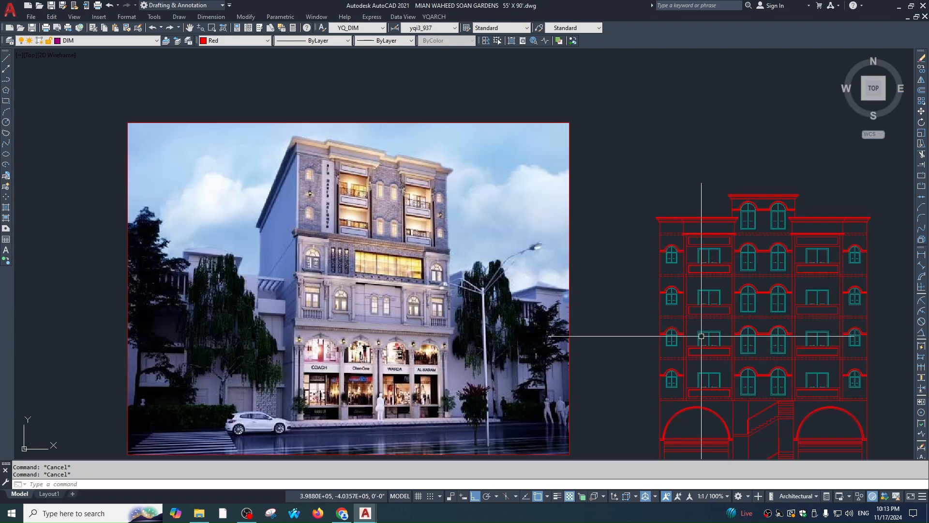
pyautogui.moveTo(701, 335); pyautogui.dragTo(601, 269, button='middle')
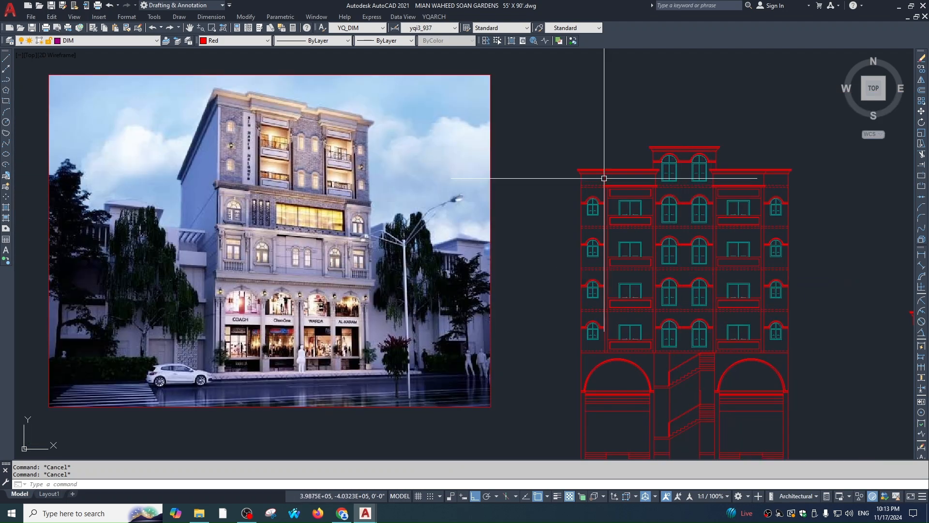
pyautogui.scroll(5, 629, 194)
pyautogui.scroll(-4, 607, 137)
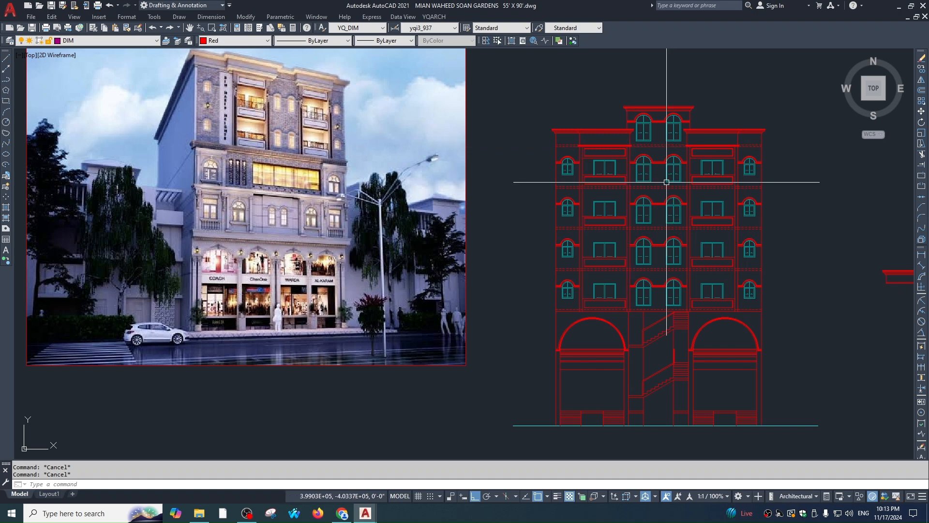
pyautogui.scroll(1, 620, 203)
pyautogui.moveTo(620, 203); pyautogui.dragTo(612, 229, button='middle')
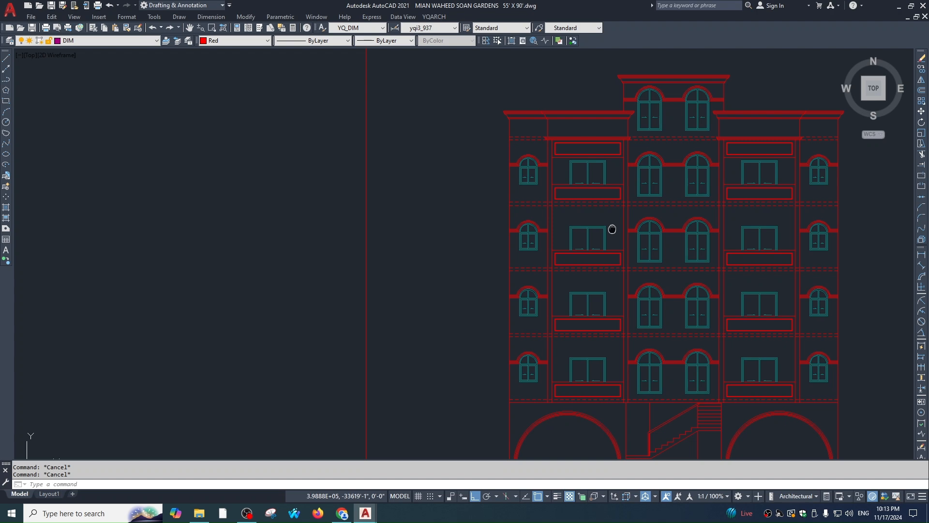
pyautogui.scroll(1, 689, 200)
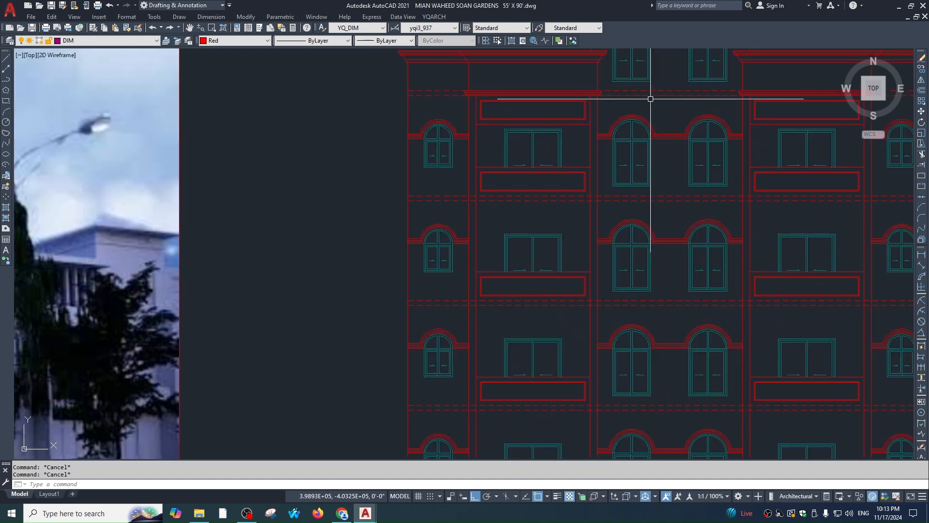
pyautogui.scroll(-2, 611, 160)
pyautogui.moveTo(594, 212)
pyautogui.mouseDown(button='middle')
pyautogui.moveTo(572, 184)
pyautogui.moveTo(588, 213)
pyautogui.moveTo(594, 281)
pyautogui.mouseUp(button='middle')
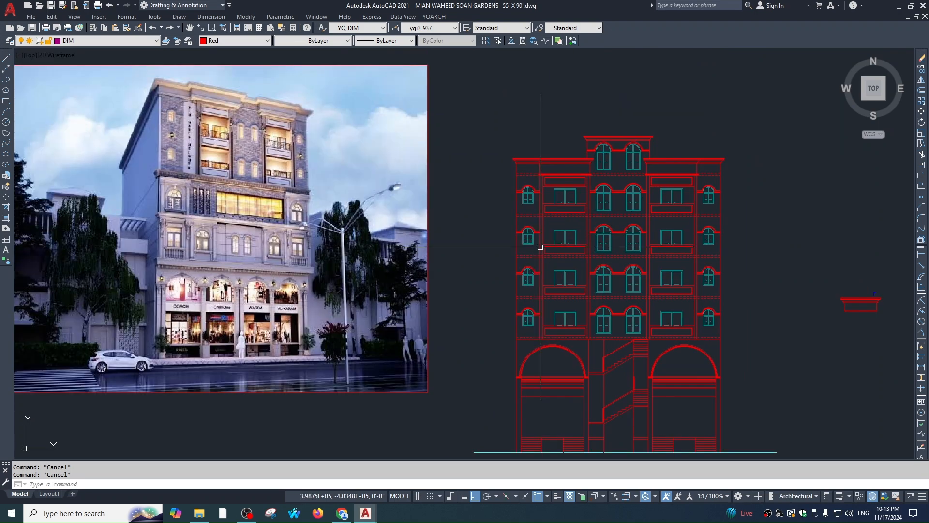
# Hide the dashed floor-line layer with LAYOFF
pyautogui.write('layoff')
pyautogui.press('Return')
pyautogui.click(538, 215)
pyautogui.scroll(1, 538, 197)
pyautogui.press('Escape')
pyautogui.press('Escape')
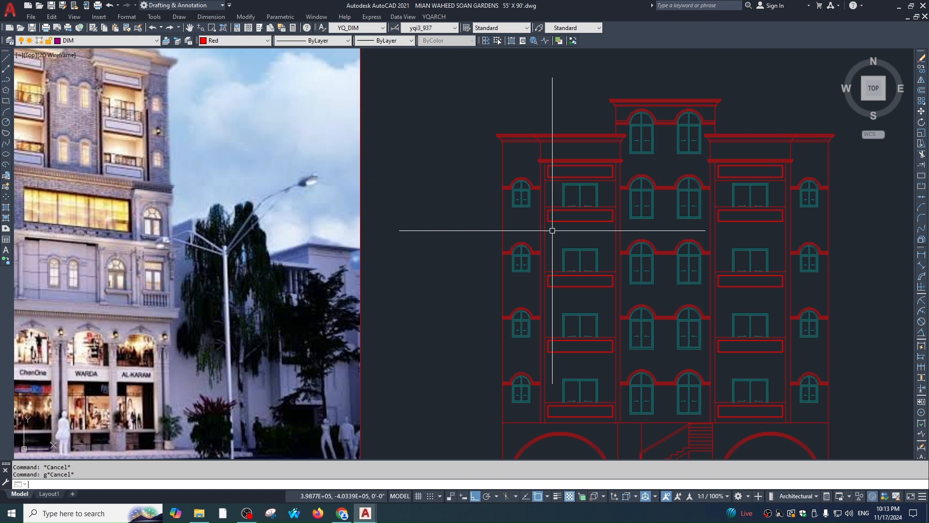
# Start a hatch and pick the four bays of the narrow left column
pyautogui.write('h')
pyautogui.press('Return')
pyautogui.press('k')
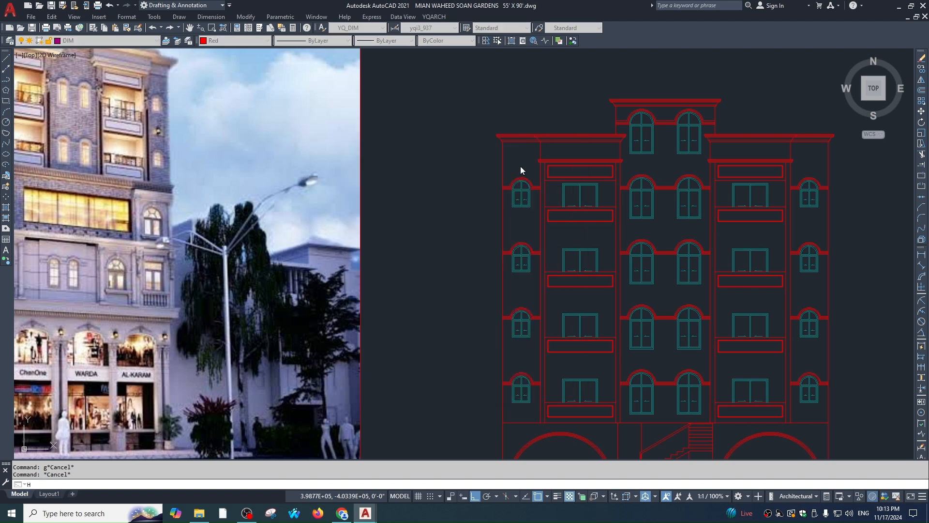
pyautogui.click(523, 162)
pyautogui.click(521, 223)
pyautogui.click(526, 289)
pyautogui.click(521, 351)
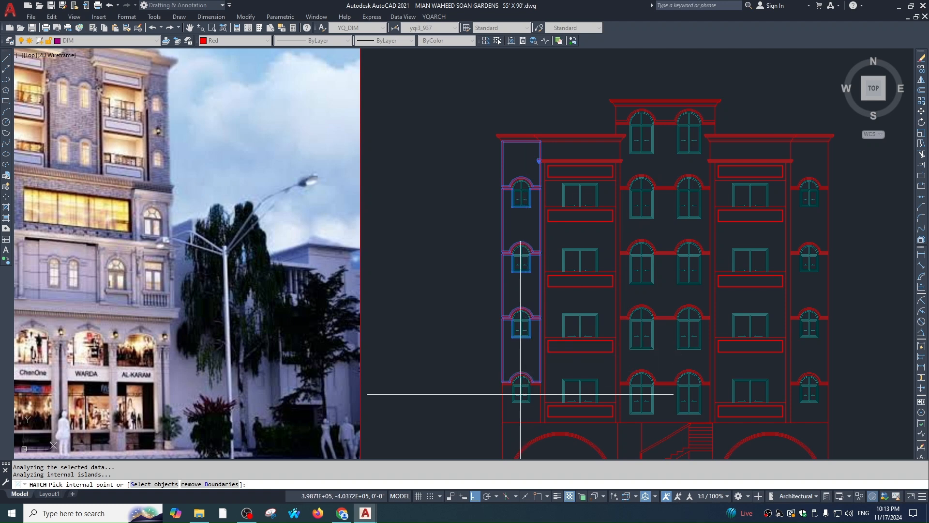
pyautogui.press('Return')
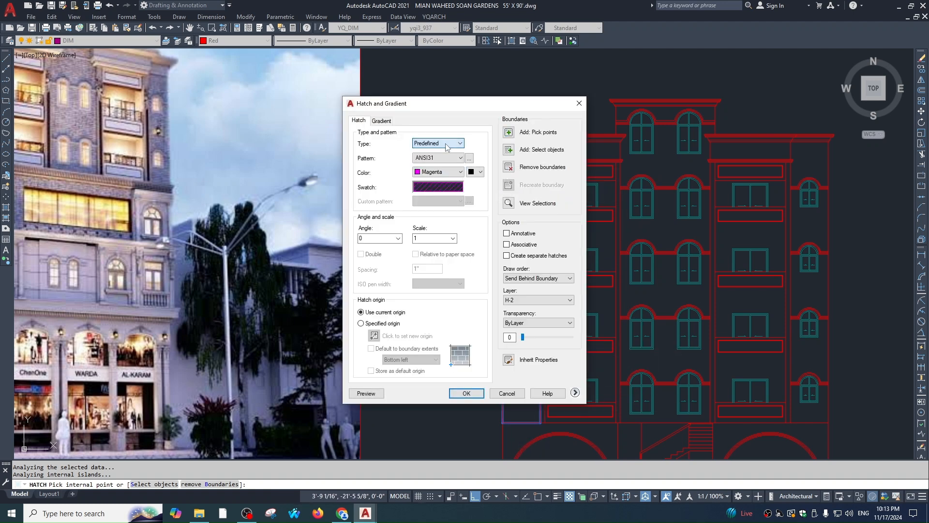
# Set the hatch colour to Magenta and the pattern to AR-BRSTD
pyautogui.click(449, 172)
pyautogui.click(440, 184)
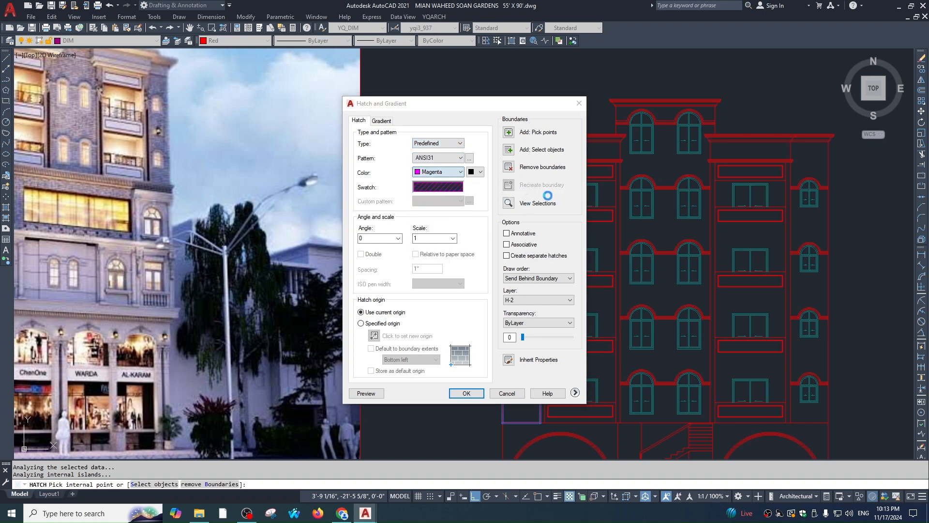
pyautogui.click(453, 170)
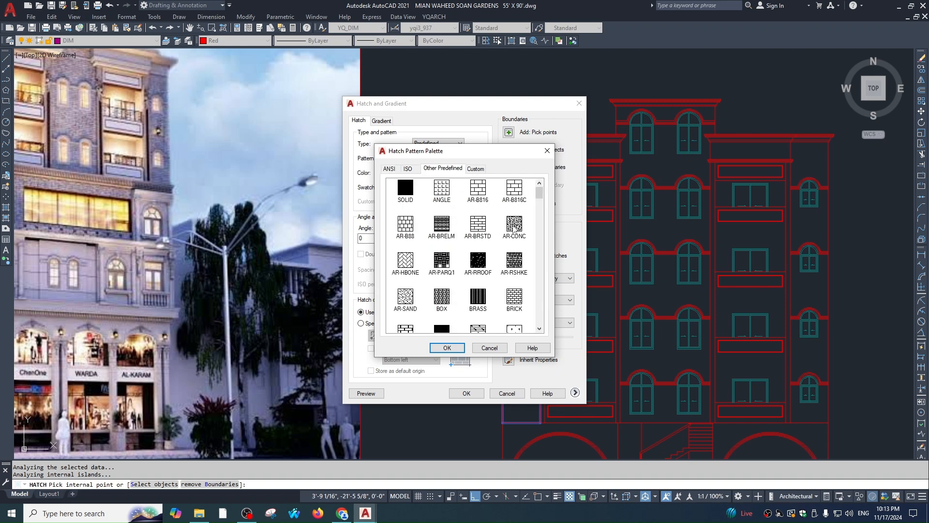
pyautogui.doubleClick(515, 193)
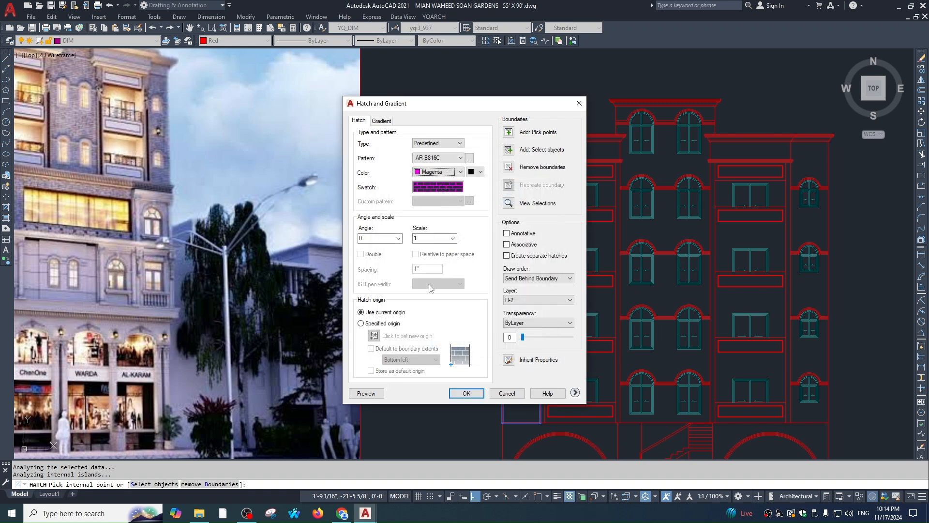
pyautogui.click(448, 189)
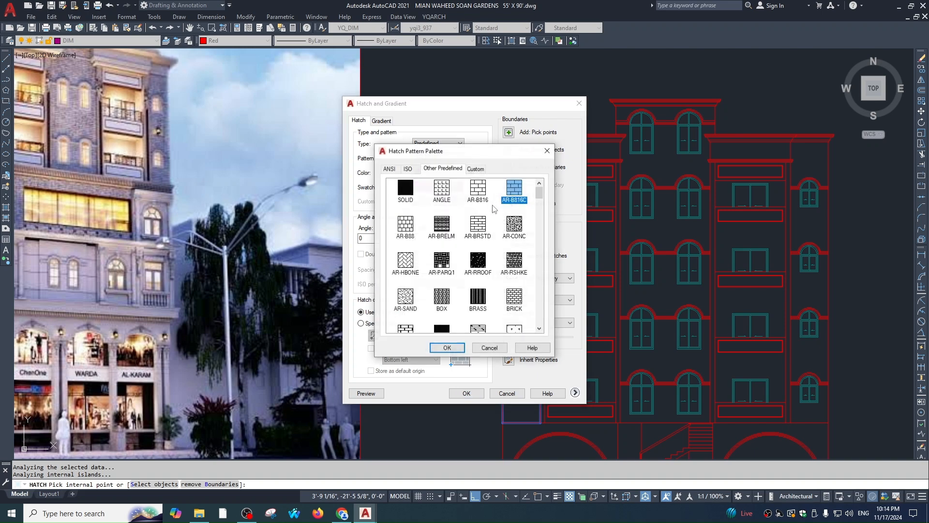
pyautogui.doubleClick(481, 226)
# Preview the brick hatch on the left column and apply it
pyautogui.click(367, 393)
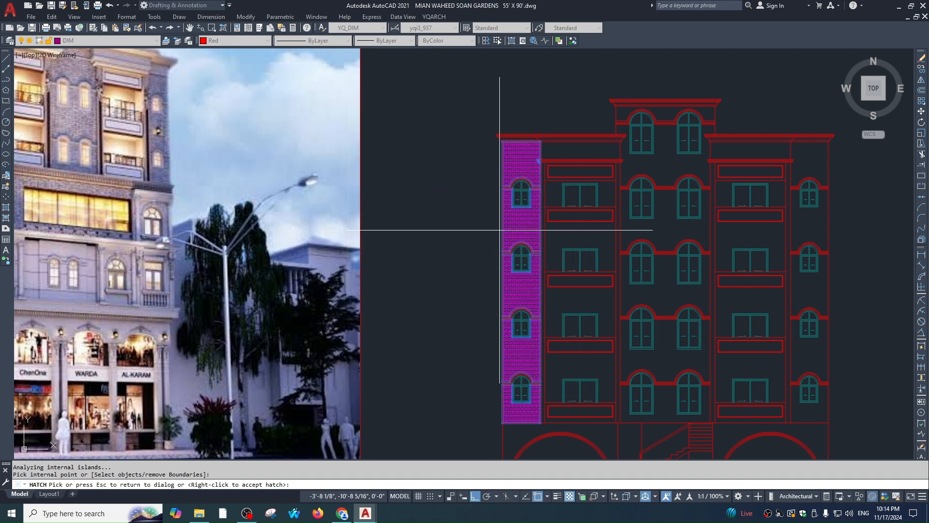
pyautogui.scroll(4, 508, 228)
pyautogui.scroll(2, 535, 174)
pyautogui.scroll(-6, 542, 196)
pyautogui.press('Escape')
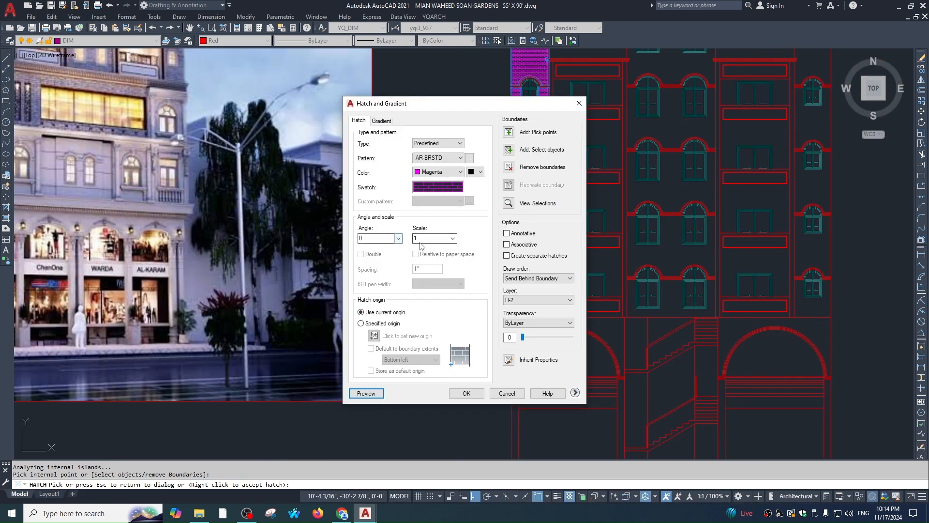
pyautogui.click(375, 395)
pyautogui.scroll(3, 543, 151)
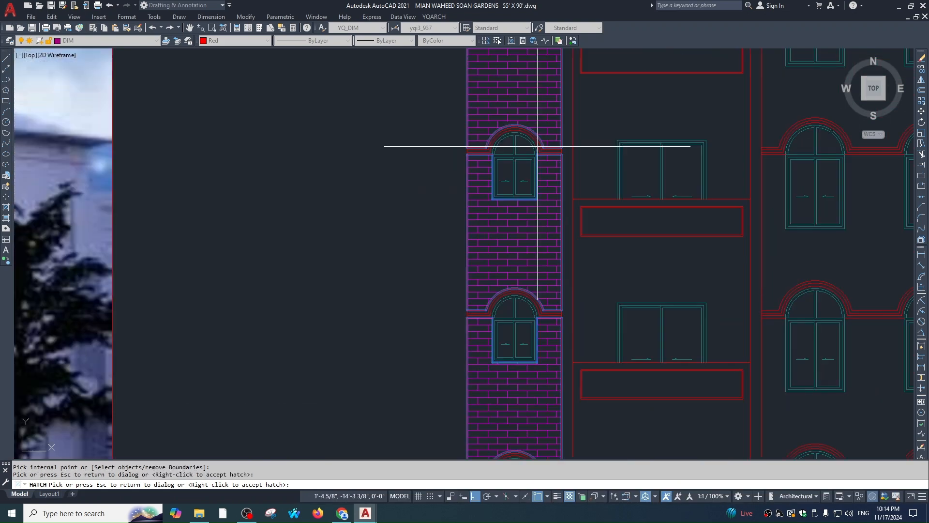
pyautogui.press('Escape')
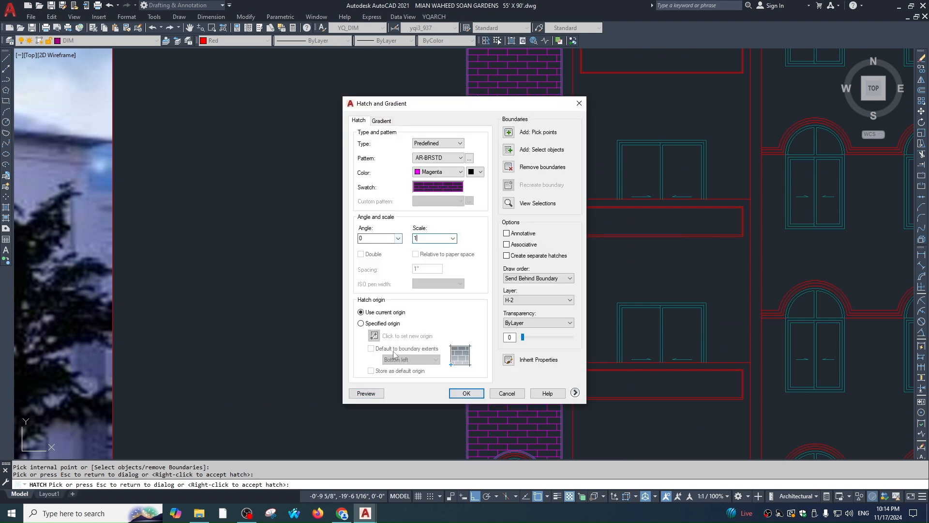
pyautogui.click(366, 393)
pyautogui.scroll(-4, 555, 201)
pyautogui.press('Escape')
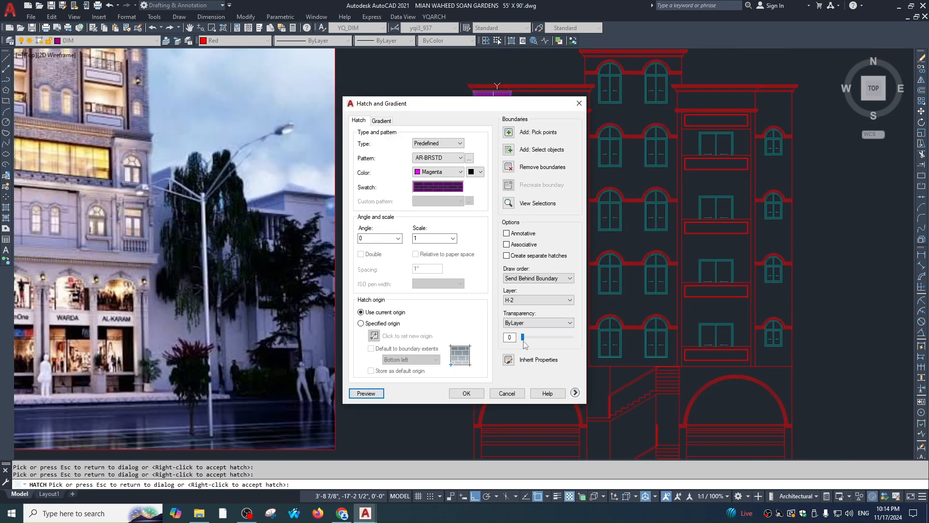
pyautogui.click(468, 393)
pyautogui.scroll(3, 491, 204)
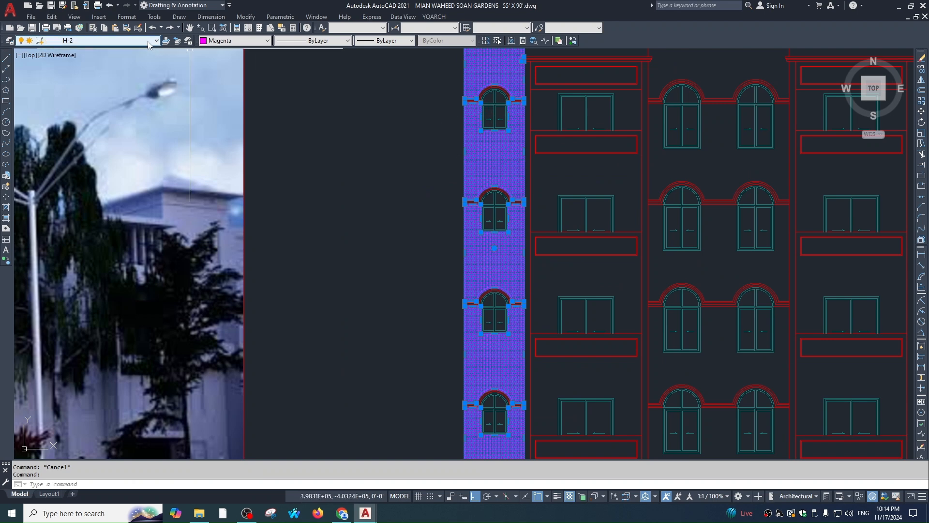
# Move the left brick hatch to layer H and give it true colour 179,179,179
pyautogui.click(98, 41)
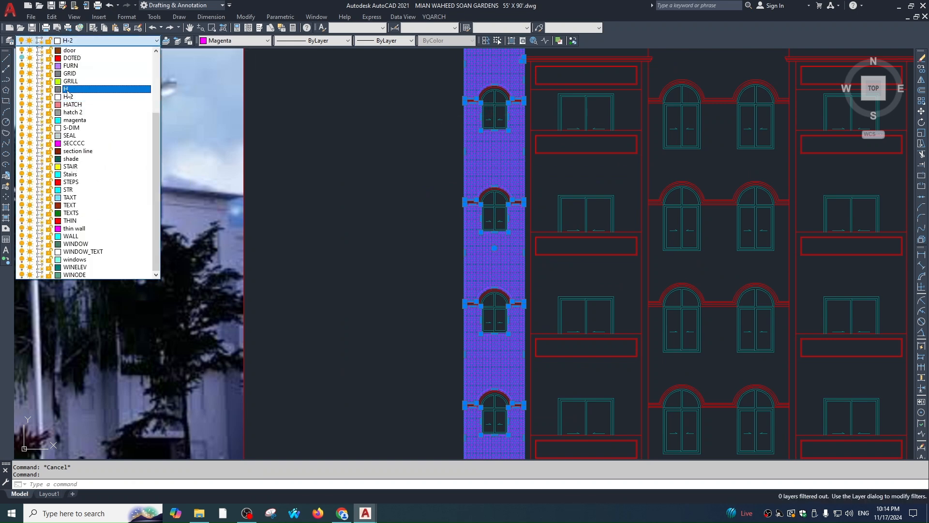
pyautogui.click(68, 89)
pyautogui.click(235, 41)
pyautogui.click(224, 122)
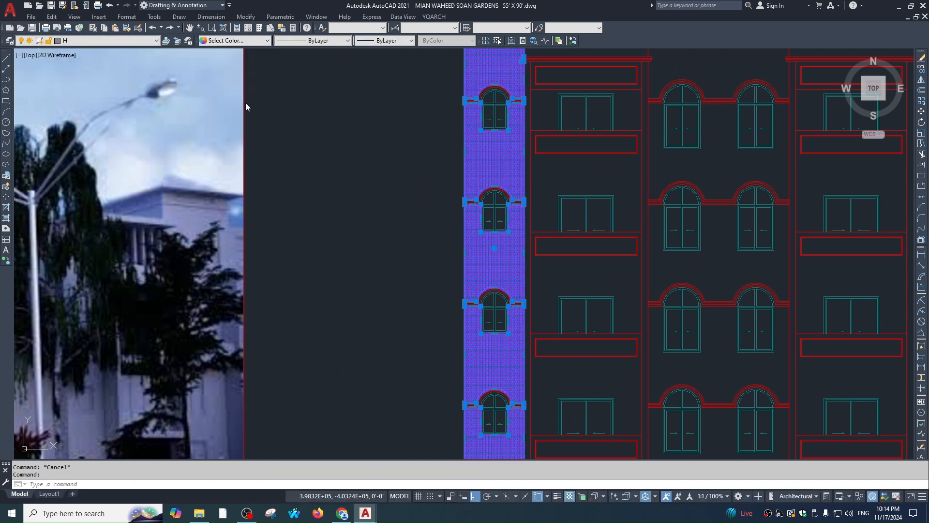
pyautogui.click(450, 183)
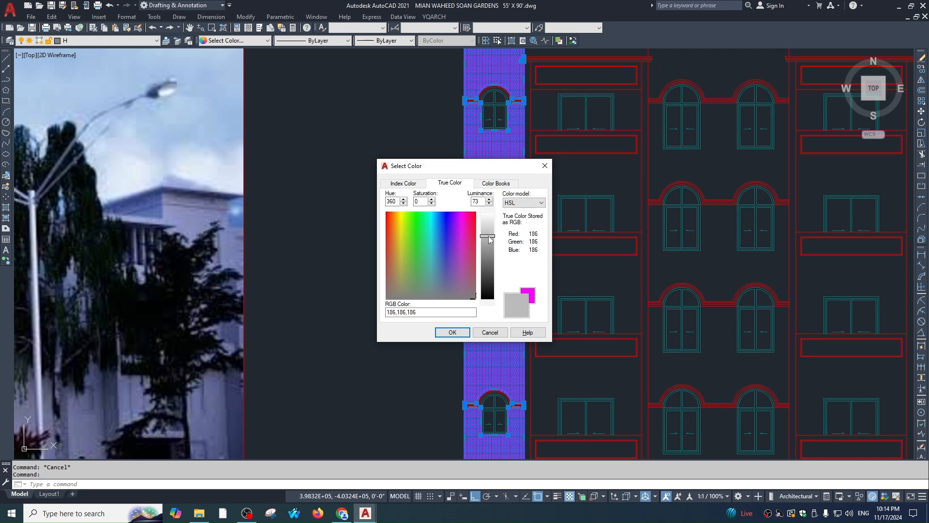
pyautogui.click(453, 333)
pyautogui.press('Escape')
pyautogui.scroll(-4, 524, 176)
pyautogui.moveTo(623, 206); pyautogui.dragTo(604, 226, button='middle')
pyautogui.moveTo(671, 245); pyautogui.dragTo(612, 226, button='middle')
# Hatch the five bays of the right narrow column
pyautogui.write('h')
pyautogui.press('Return')
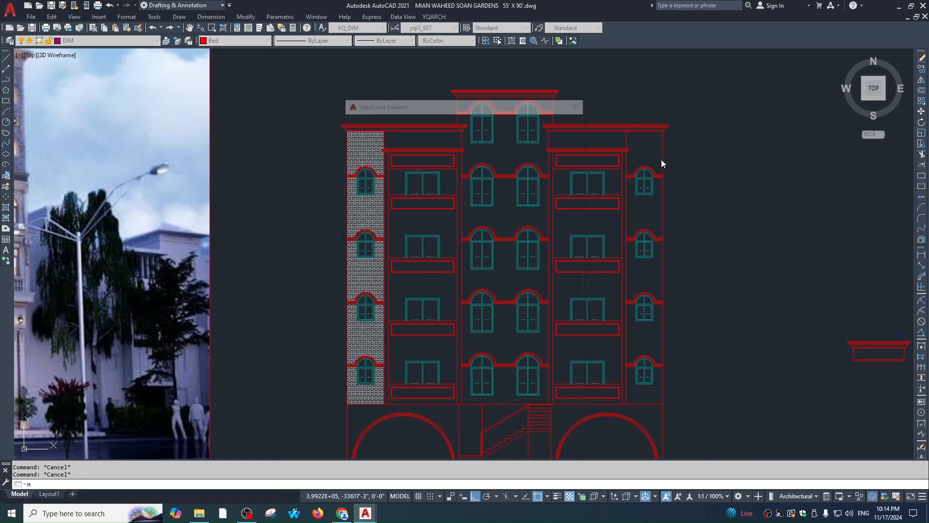
pyautogui.click(649, 146)
pyautogui.click(646, 218)
pyautogui.click(648, 270)
pyautogui.click(648, 324)
pyautogui.click(648, 388)
pyautogui.press('Return')
pyautogui.press('Return')
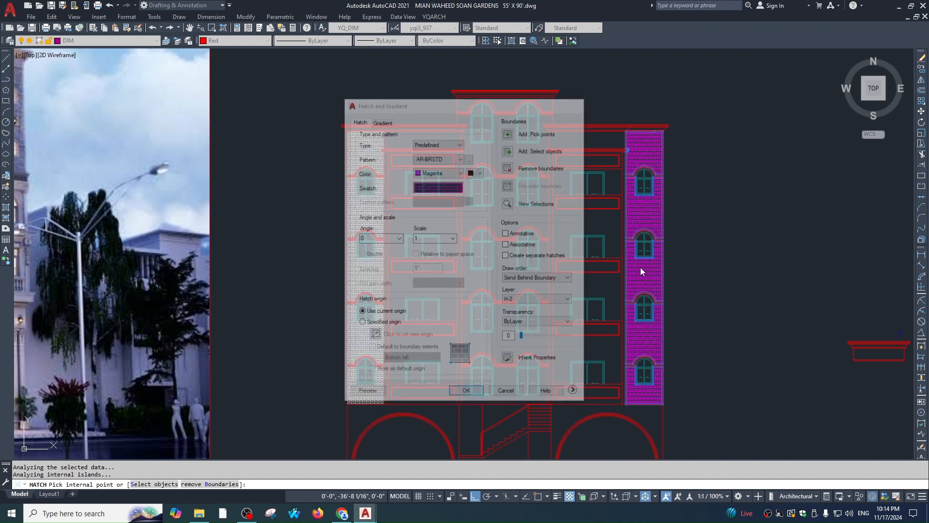
pyautogui.press('Escape')
# Match the right-column hatch to the left grey brick hatch with MA
pyautogui.write('ma')
pyautogui.press('Return')
pyautogui.click(361, 147)
pyautogui.click(649, 155)
pyautogui.press('Escape')
pyautogui.press('Escape')
# Fill the five central bays with the magenta AR-BRSTD brick hatch
pyautogui.write('h')
pyautogui.press('Return')
pyautogui.click(504, 105)
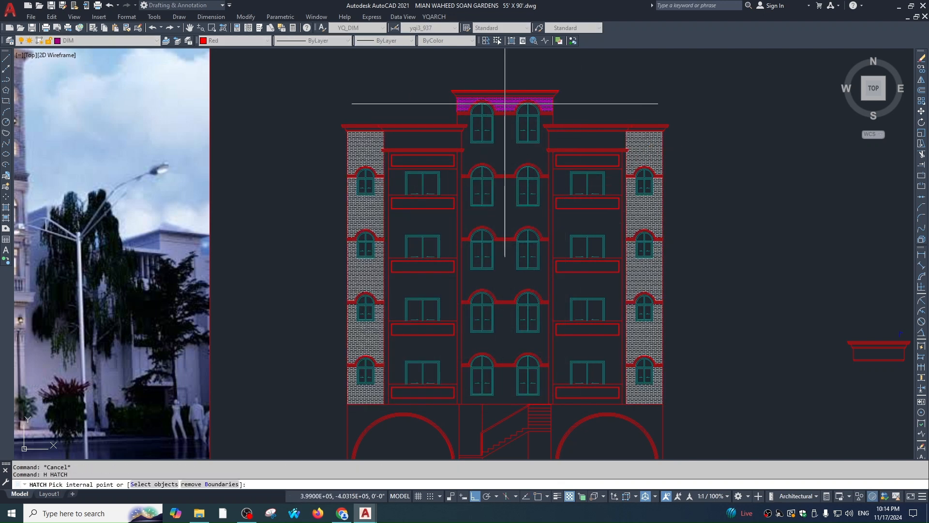
pyautogui.click(510, 200)
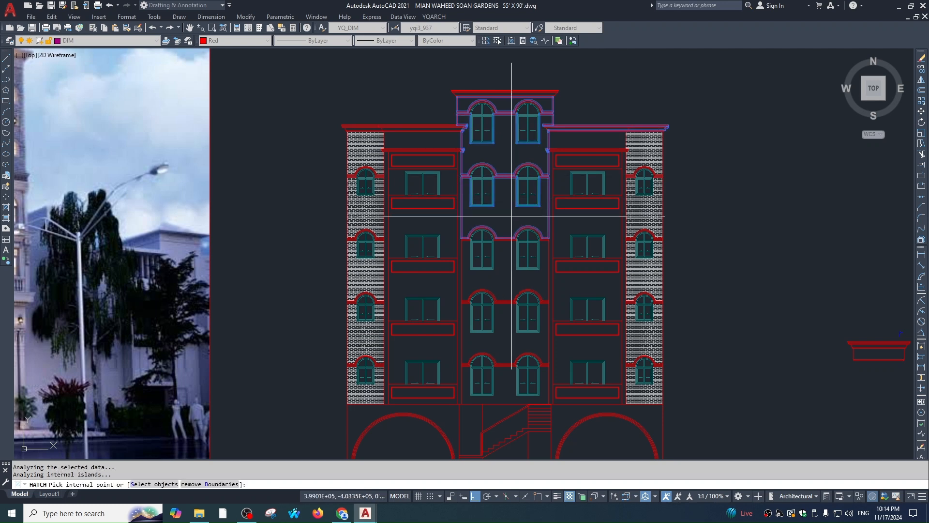
pyautogui.hotkey('ctrl', 'z')
pyautogui.hotkey('ctrl', 'z')
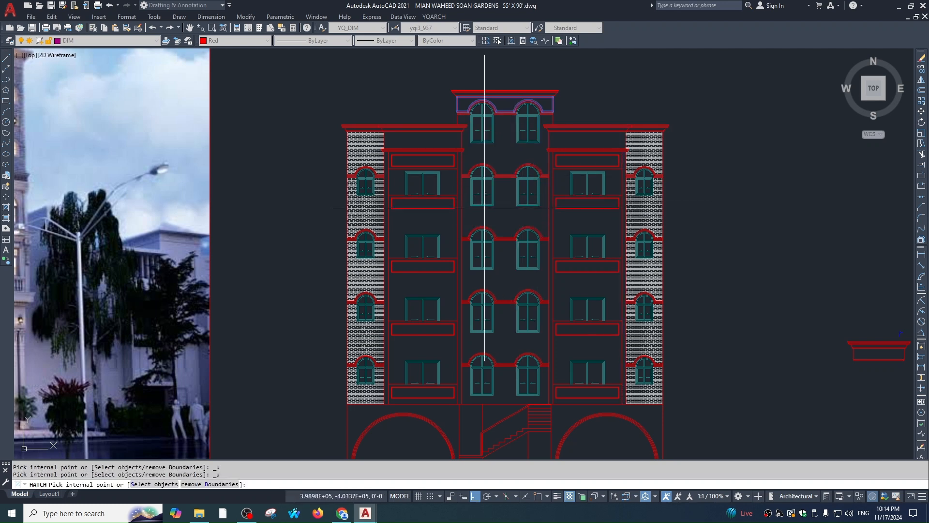
pyautogui.click(503, 211)
pyautogui.click(506, 262)
pyautogui.click(500, 331)
pyautogui.click(508, 380)
pyautogui.press('space')
pyautogui.press('space')
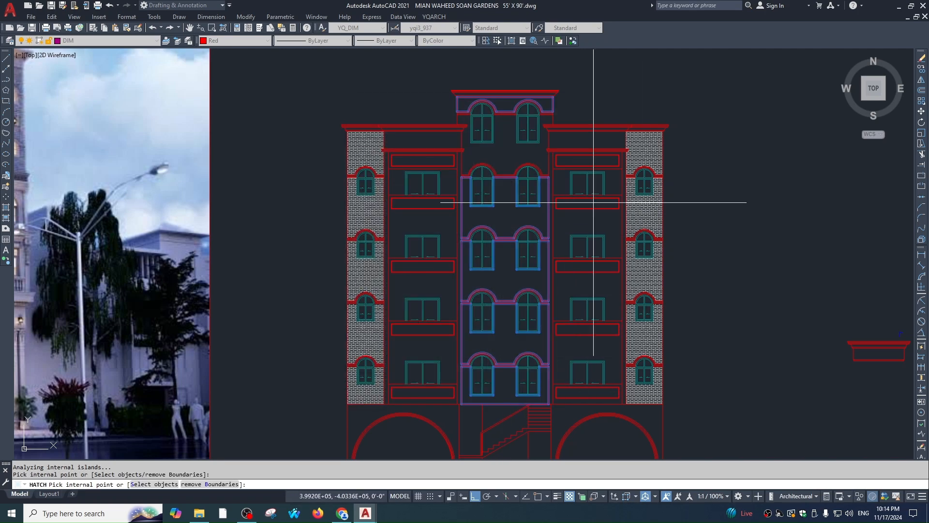
pyautogui.press('space')
pyautogui.press('Return')
pyautogui.press('Escape')
# Match the central hatch to the right tower's grey brick with MATCHPROP
pyautogui.scroll(2, 629, 148)
pyautogui.write('mna')
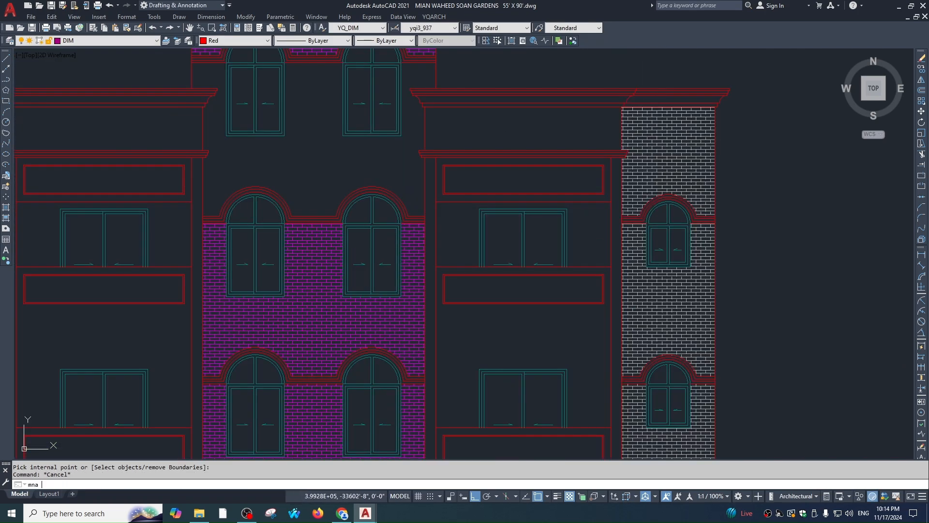
pyautogui.press('Escape')
pyautogui.write('m')
pyautogui.click(186, 139)
pyautogui.write('a')
pyautogui.press('Return')
pyautogui.click(659, 150)
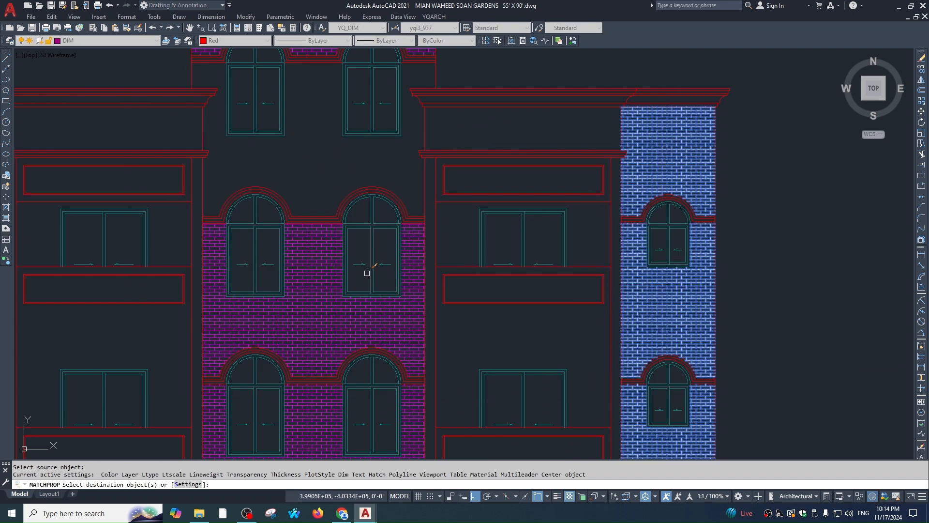
pyautogui.press('Escape')
# Draw a boundary line up from the cornice in the centre tower
pyautogui.scroll(-2, 440, 242)
pyautogui.scroll(-2, 523, 186)
pyautogui.press('Escape')
pyautogui.press('Escape')
pyautogui.scroll(8, 524, 185)
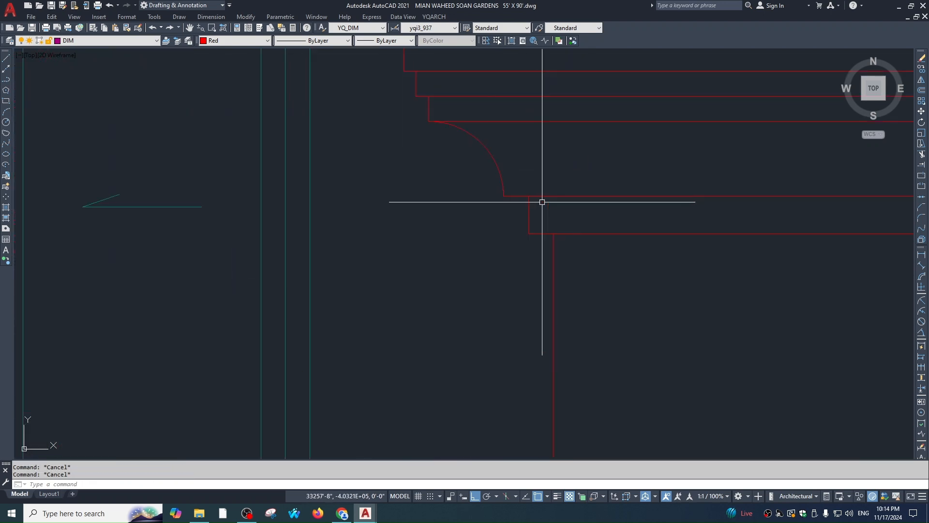
pyautogui.scroll(-4, 549, 205)
pyautogui.write('l')
pyautogui.press('Return')
pyautogui.scroll(1, 549, 206)
pyautogui.click(550, 209)
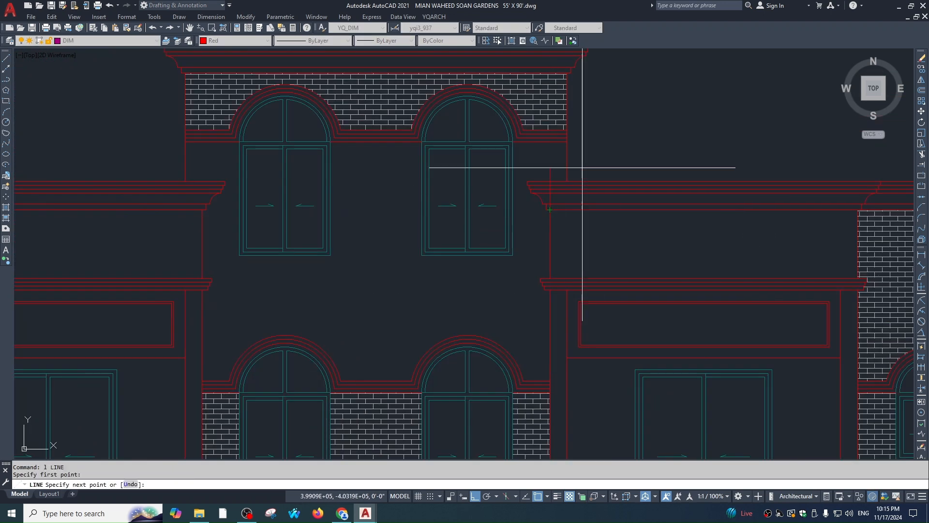
pyautogui.click(567, 134)
pyautogui.press('Escape')
pyautogui.scroll(-2, 589, 208)
pyautogui.press('Escape')
# Abandon the failed hatch pick and erase the short stray vertical line
pyautogui.write('h')
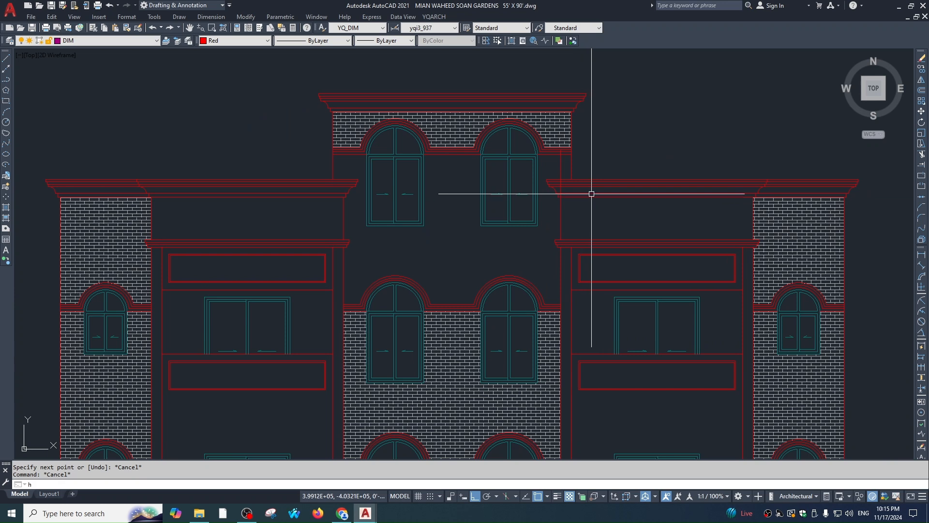
pyautogui.press('Return')
pyautogui.click(549, 213)
pyautogui.press('Escape')
pyautogui.press('Escape')
pyautogui.press('Escape')
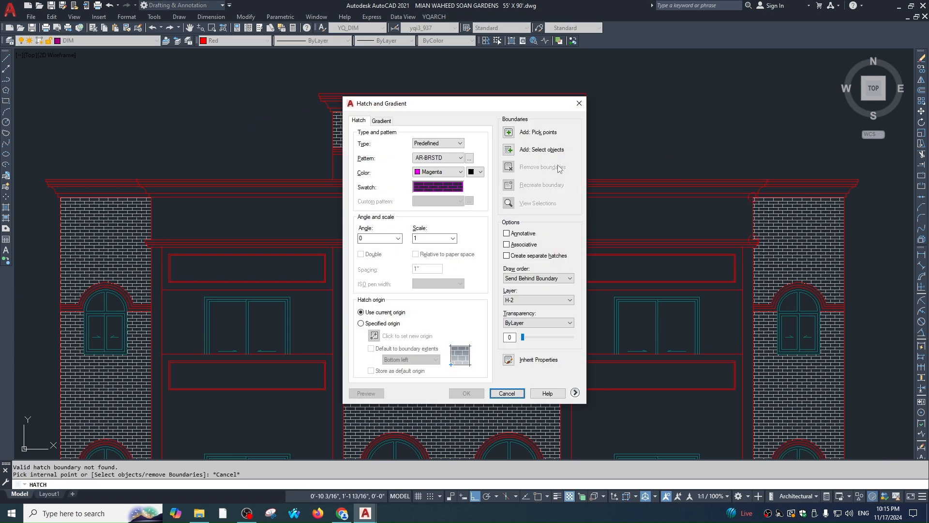
pyautogui.click(570, 183)
pyautogui.click(560, 167)
pyautogui.write('e')
pyautogui.press('Return')
pyautogui.press('Escape')
# Draw a horizontal boundary line across the upper windows
pyautogui.write('l')
pyautogui.press('Return')
pyautogui.click(560, 198)
pyautogui.click(251, 227)
pyautogui.press('Escape')
# Hatch the wall between the upper windows and arches with brick
pyautogui.write('h')
pyautogui.press('Return')
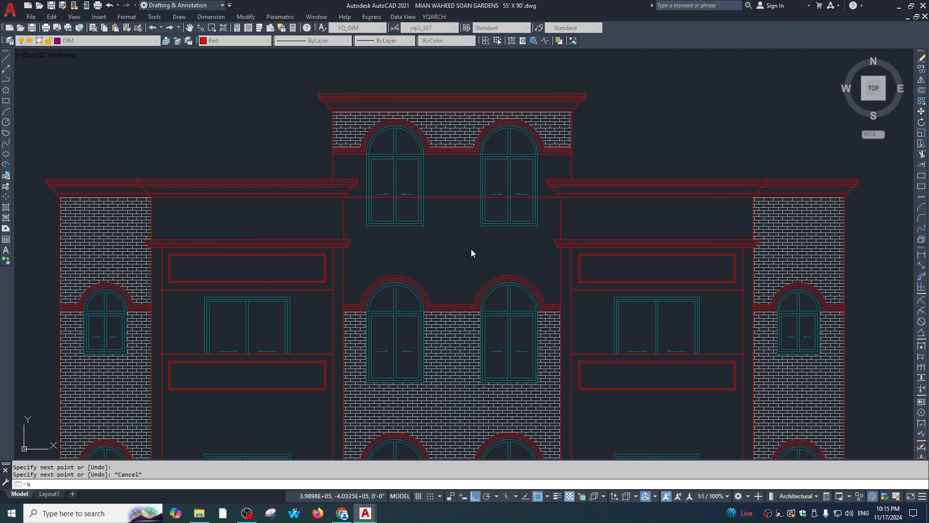
pyautogui.click(459, 241)
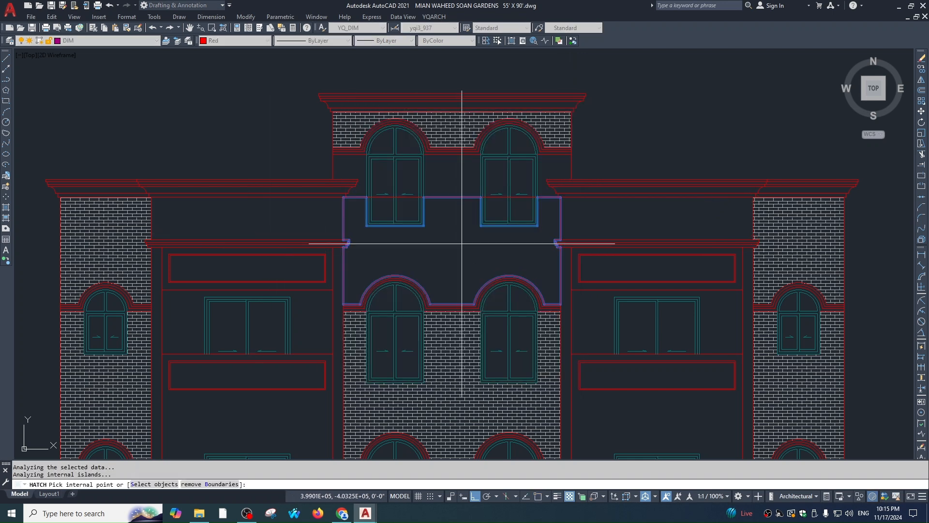
pyautogui.click(537, 178)
pyautogui.press('Escape')
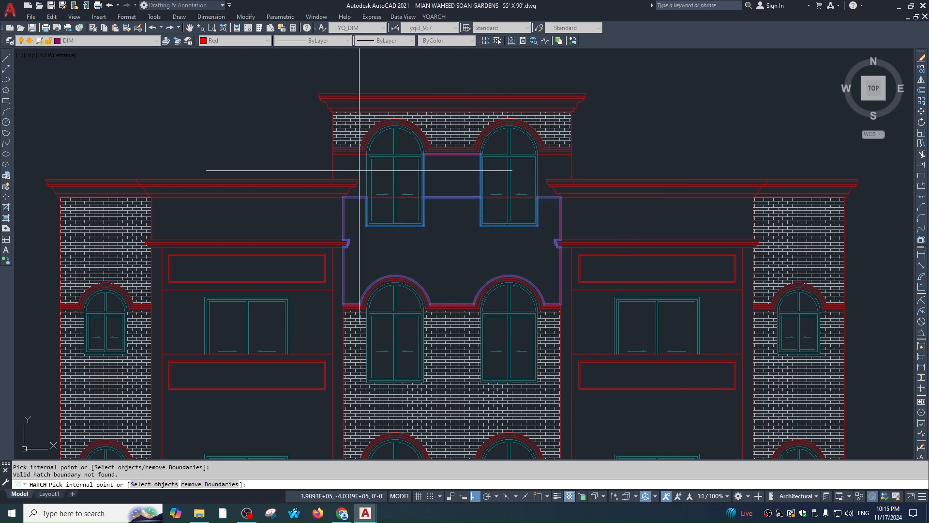
pyautogui.press('Return')
pyautogui.press('Return')
pyautogui.press('Return')
pyautogui.press('Return')
pyautogui.click(442, 238)
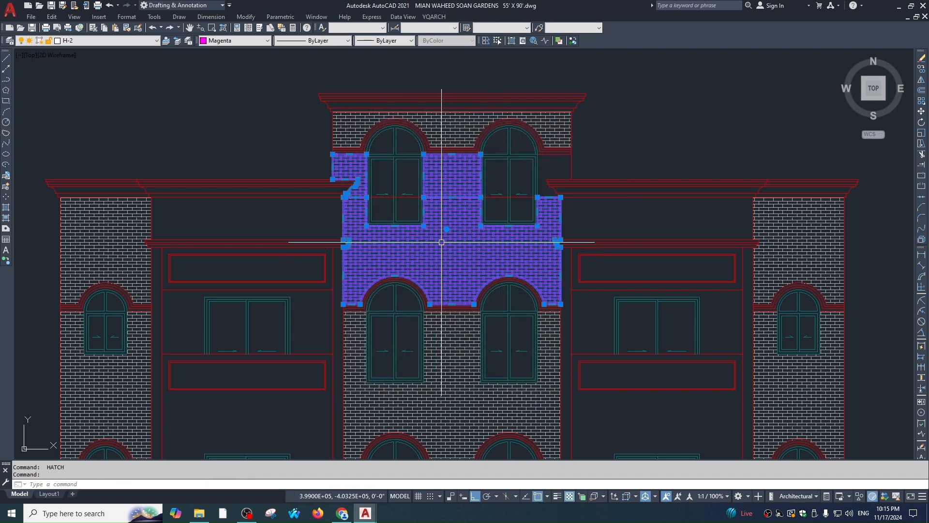
pyautogui.write('he')
# Mirror the small upper-left hatch piece to the other side, keeping the original
pyautogui.press('Return')
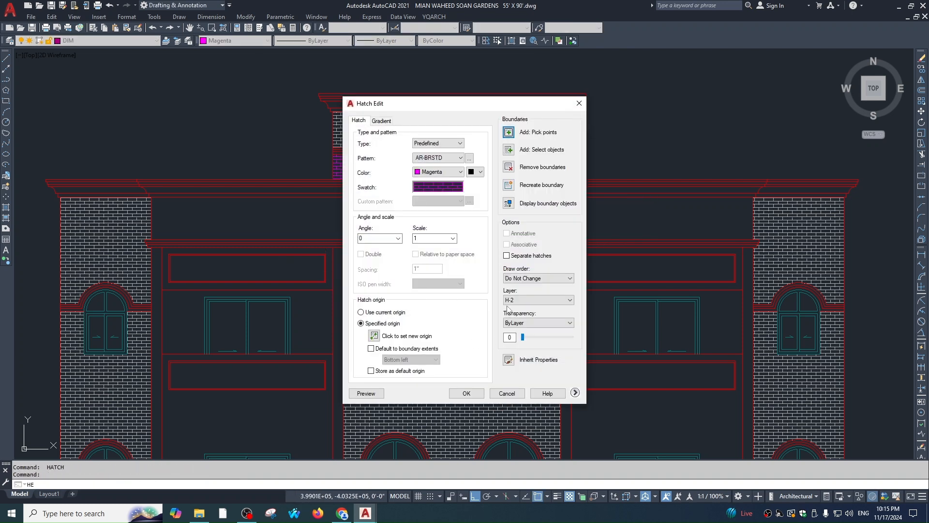
pyautogui.click(466, 393)
pyautogui.click(357, 166)
pyautogui.write('mi')
pyautogui.press('Return')
pyautogui.click(453, 142)
pyautogui.click(469, 88)
# Give the new hatch the side tower's grey brick and erase the horizontal helper line
pyautogui.press('Return')
pyautogui.press('Escape')
pyautogui.write('ma')
pyautogui.press('Return')
pyautogui.click(760, 213)
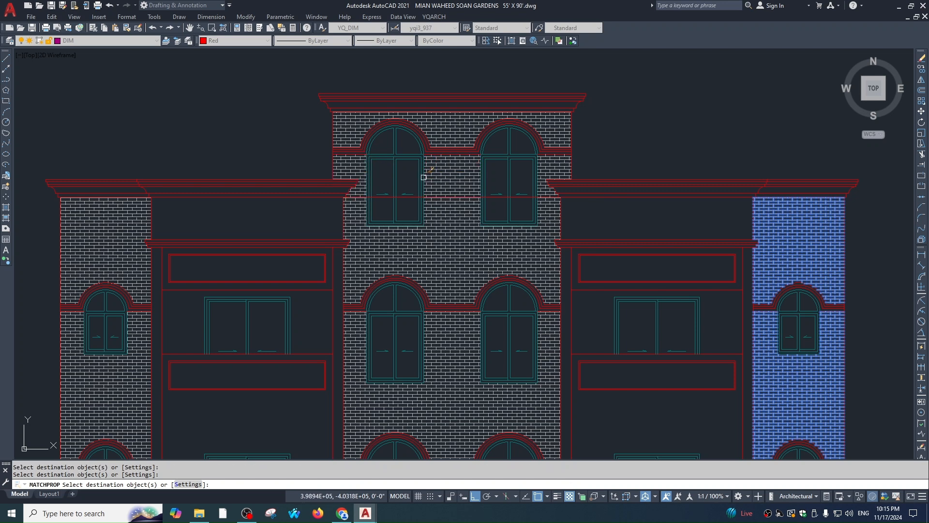
pyautogui.press('Escape')
pyautogui.press('Escape')
pyautogui.click(463, 199)
pyautogui.write('e')
pyautogui.press('Return')
# Pan and zoom to compare the elevation with the reference photo's upper balconies
pyautogui.scroll(-1, 556, 126)
pyautogui.moveTo(659, 359)
pyautogui.mouseDown(button='middle')
pyautogui.moveTo(592, 205)
pyautogui.moveTo(602, 221)
pyautogui.mouseUp(button='middle')
pyautogui.scroll(-1, 592, 205)
pyautogui.moveTo(597, 150)
pyautogui.mouseDown(button='middle')
pyautogui.moveTo(649, 228)
pyautogui.moveTo(645, 237)
pyautogui.moveTo(641, 190)
pyautogui.mouseUp(button='middle')
pyautogui.scroll(-1, 649, 231)
pyautogui.moveTo(432, 172); pyautogui.dragTo(458, 163, button='middle')
pyautogui.scroll(1, 220, 91)
pyautogui.scroll(2, 220, 115)
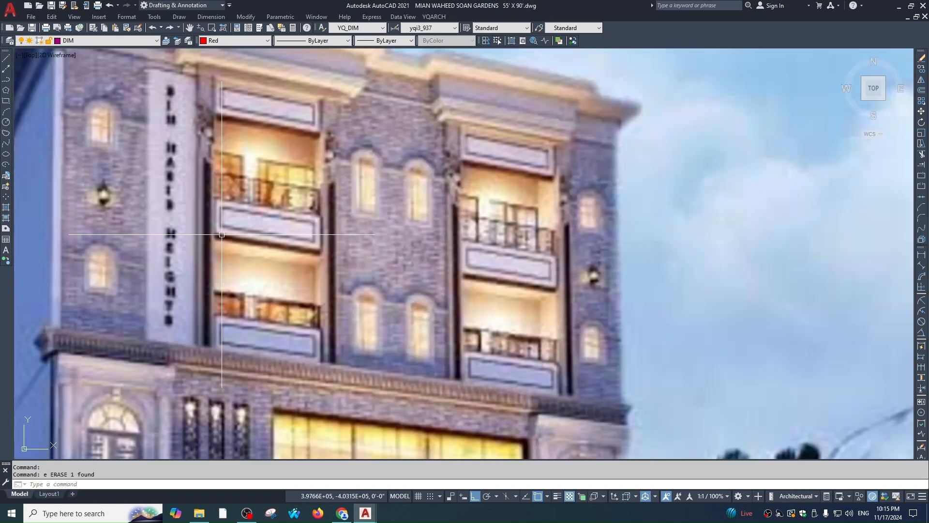
pyautogui.scroll(-2, 596, 266)
pyautogui.moveTo(601, 271); pyautogui.dragTo(74, 184, button='middle')
pyautogui.scroll(1, 503, 251)
pyautogui.press('Escape')
pyautogui.moveTo(495, 272); pyautogui.dragTo(523, 171, button='middle')
pyautogui.press('Escape')
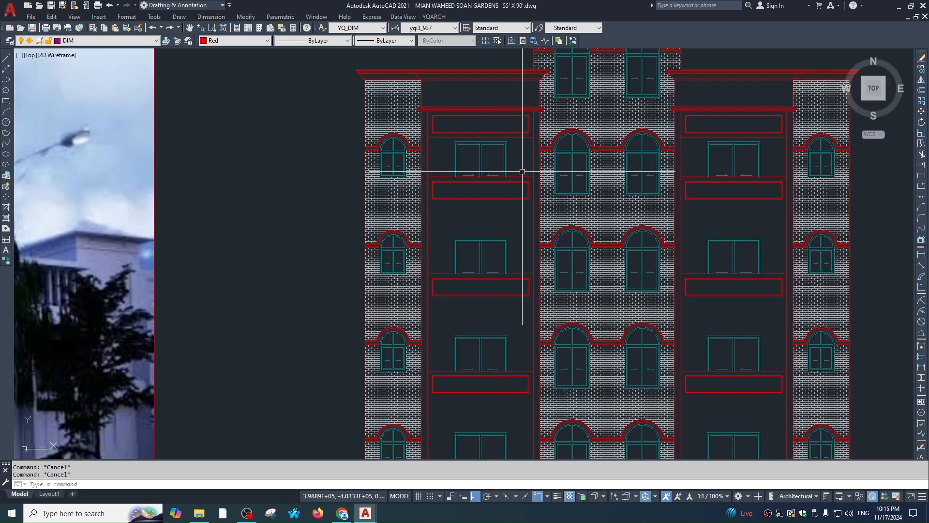
# Turn all layers back on with LAYON so the dashed red lines reappear
pyautogui.write('n')
pyautogui.press('Return')
pyautogui.press('Escape')
pyautogui.press('Escape')
pyautogui.moveTo(539, 245); pyautogui.dragTo(543, 187, button='middle')
# Hatch the slab strips under the left bay's balconies by picking them with HATCH
pyautogui.write('jh')
pyautogui.press('Return')
pyautogui.click(524, 147)
pyautogui.click(517, 146)
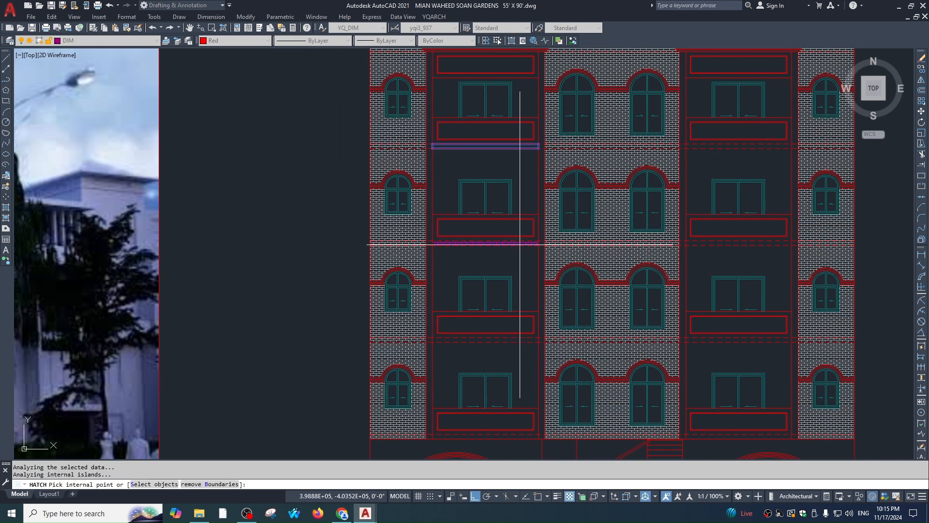
pyautogui.hotkey('ctrl', 'z')
pyautogui.click(519, 338)
pyautogui.scroll(-2, 510, 218)
pyautogui.click(503, 283)
pyautogui.press('Return')
pyautogui.press('Escape')
pyautogui.press('Escape')
pyautogui.scroll(5, 499, 184)
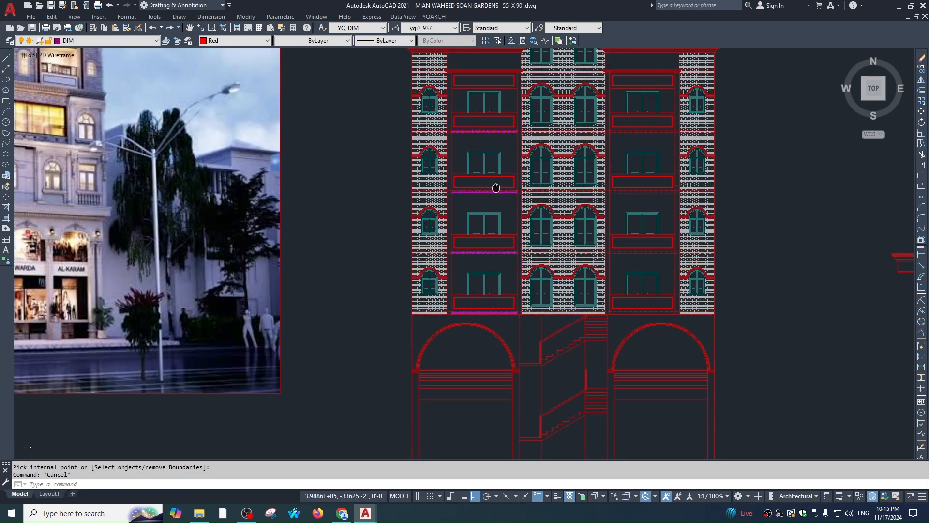
# Select the magenta brick strip hatch and bring it into hatch editing
pyautogui.write('ma')
pyautogui.press('Return')
pyautogui.press('Escape')
pyautogui.scroll(3, 519, 231)
pyautogui.click(523, 226)
pyautogui.write('he')
pyautogui.press('Return')
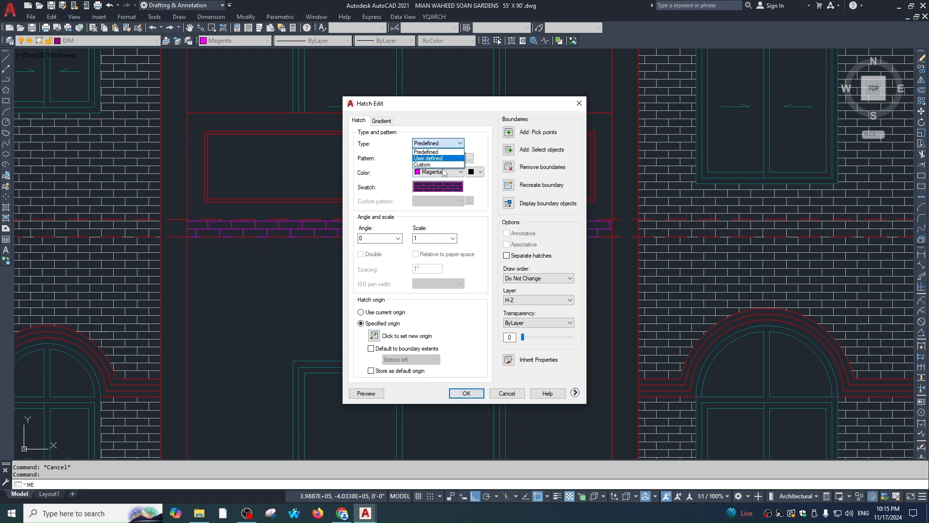
# Change the strip hatch to the SOLID pattern in true colour 117,117,117
pyautogui.click(451, 189)
pyautogui.doubleClick(406, 188)
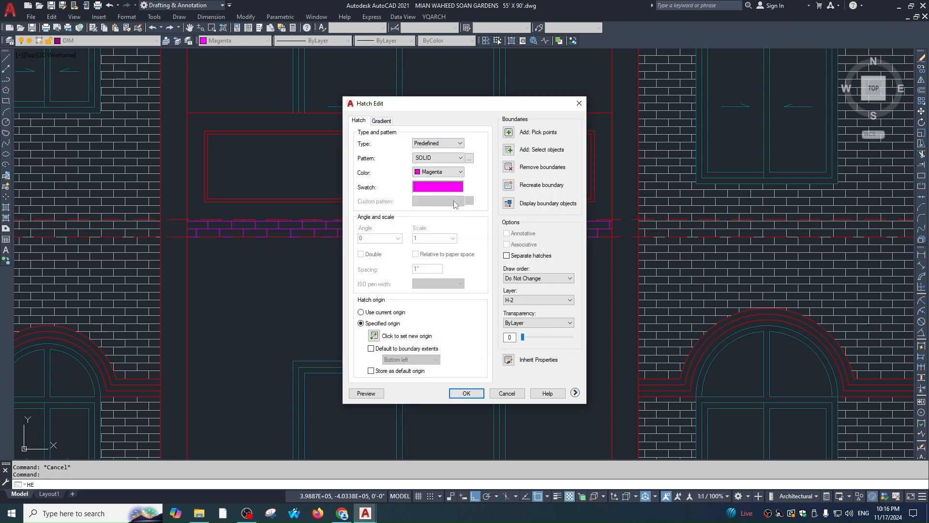
pyautogui.click(461, 173)
pyautogui.click(446, 260)
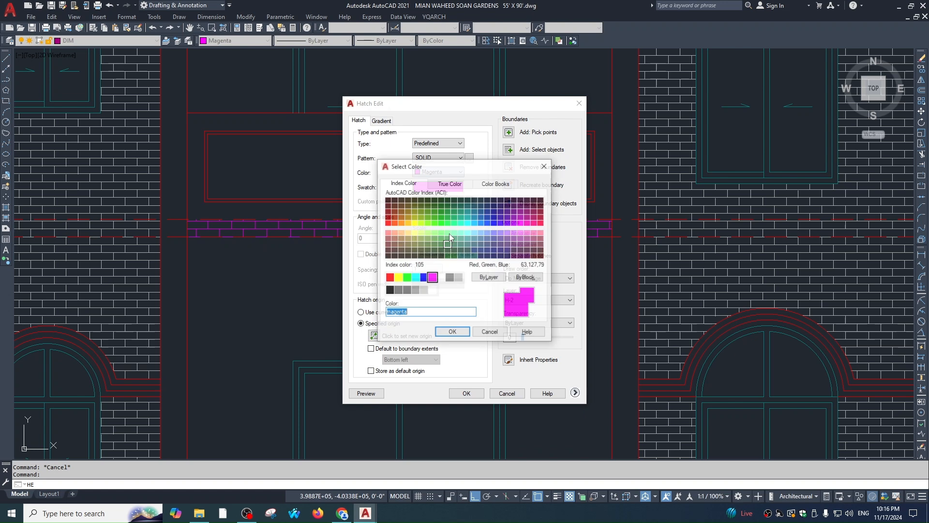
pyautogui.click(450, 182)
pyautogui.click(386, 298)
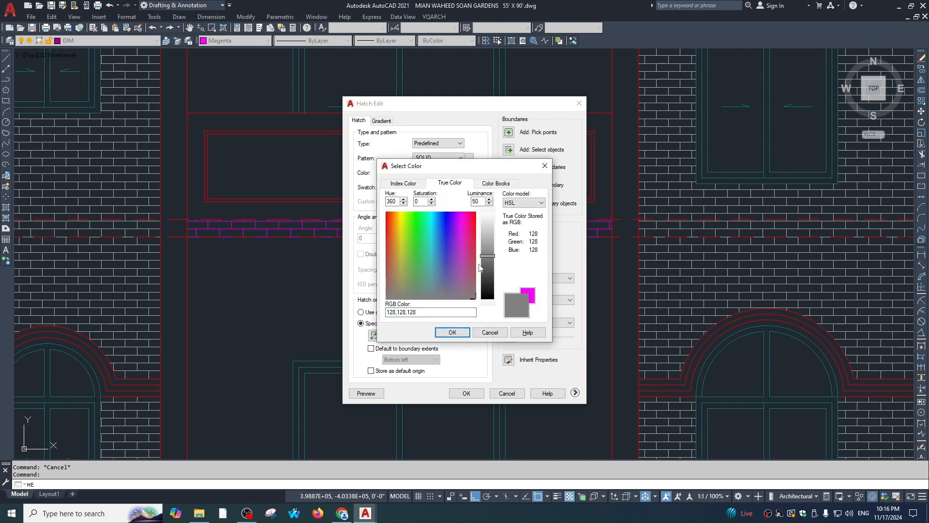
pyautogui.click(460, 334)
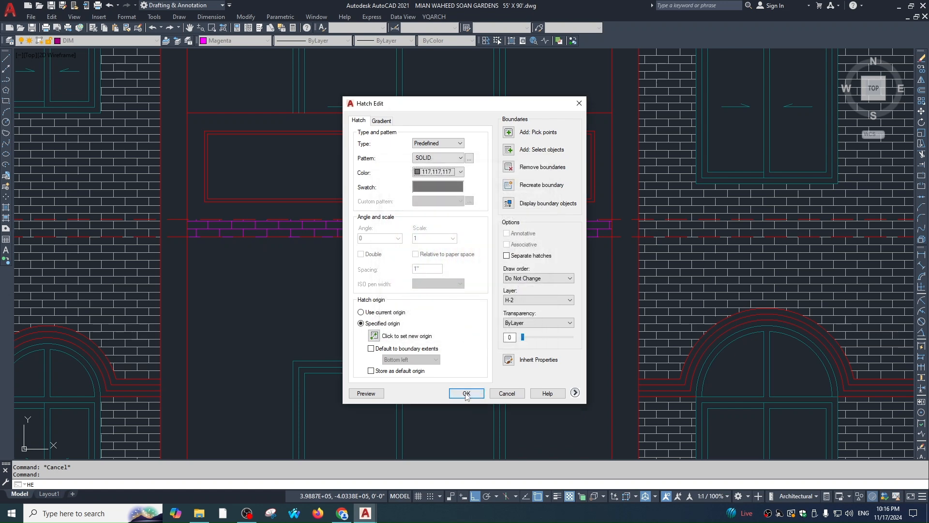
pyautogui.click(466, 393)
pyautogui.scroll(-4, 480, 209)
pyautogui.scroll(4, 439, 191)
# Mirror the grey slab-strip hatch into the right bay, keeping the originals
pyautogui.press('Escape')
pyautogui.scroll(-5, 439, 190)
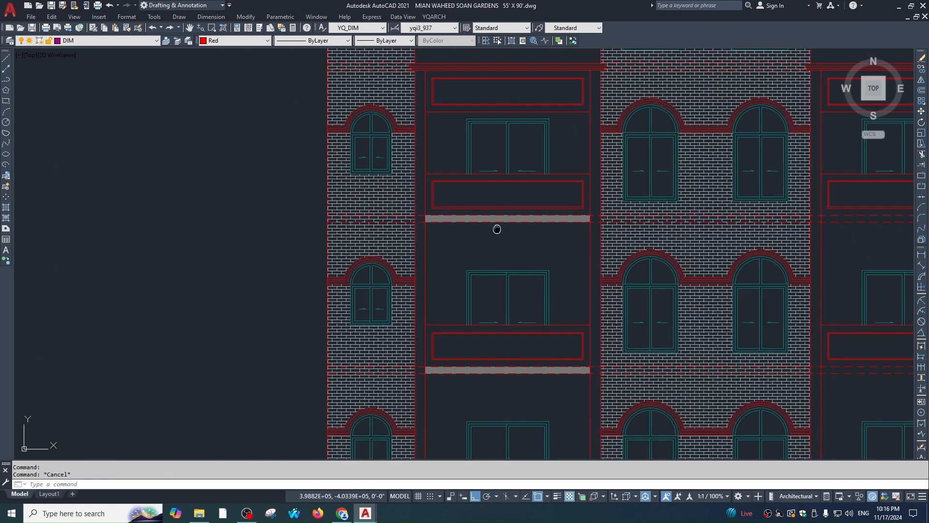
pyautogui.scroll(3, 560, 183)
pyautogui.scroll(-5, 560, 183)
pyautogui.scroll(7, 560, 239)
pyautogui.click(549, 239)
pyautogui.click(477, 261)
pyautogui.scroll(-5, 477, 261)
pyautogui.write('mi')
pyautogui.press('Return')
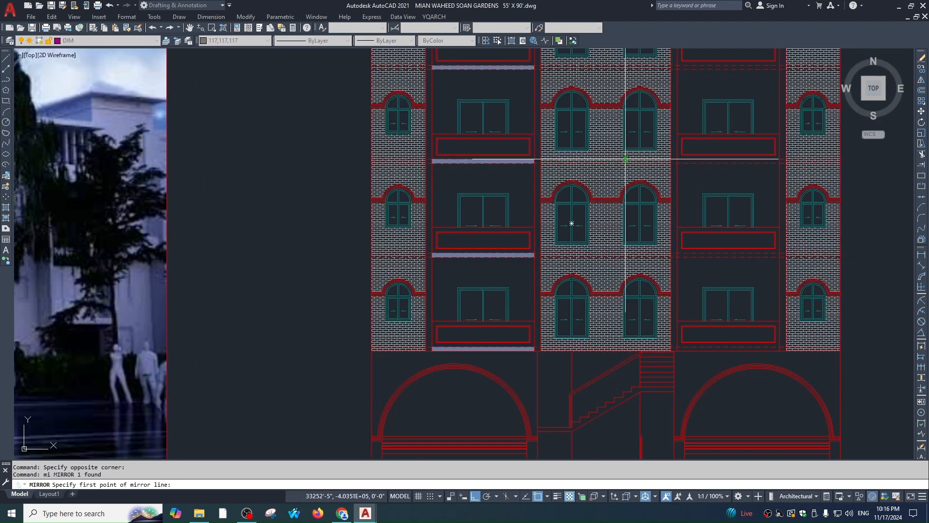
pyautogui.click(606, 159)
pyautogui.click(606, 147)
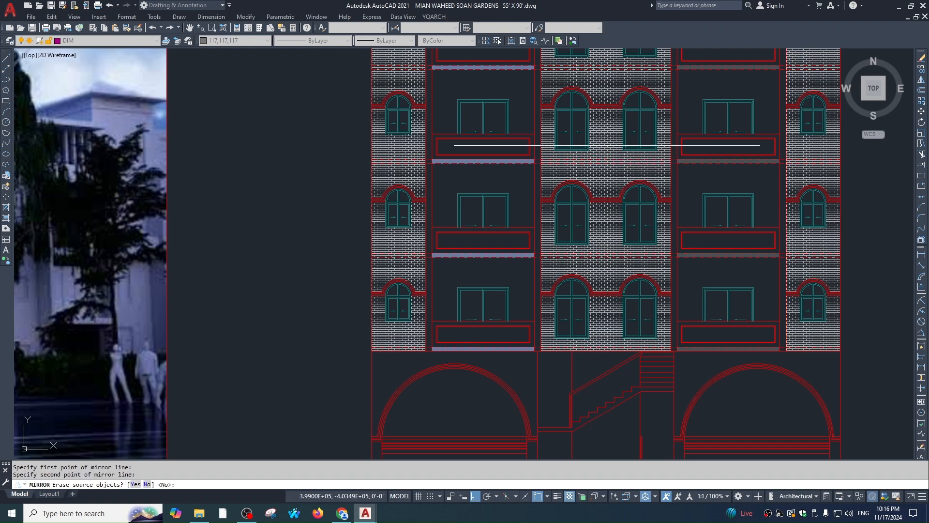
pyautogui.press('Return')
pyautogui.press('Escape')
# Select the mirrored strips in the right bay and try changing their draw order
pyautogui.scroll(-2, 657, 213)
pyautogui.scroll(6, 657, 213)
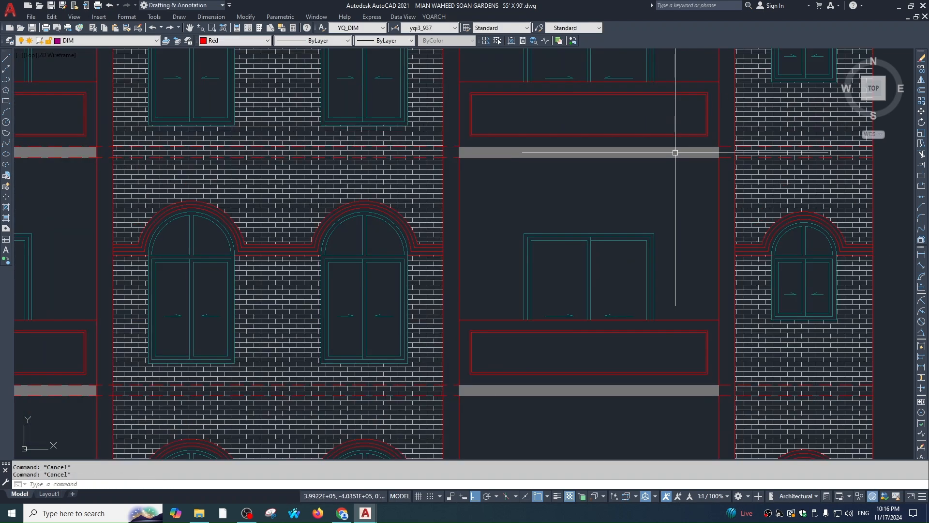
pyautogui.click(676, 150)
pyautogui.click(751, 220)
pyautogui.write('dr')
pyautogui.press('Return')
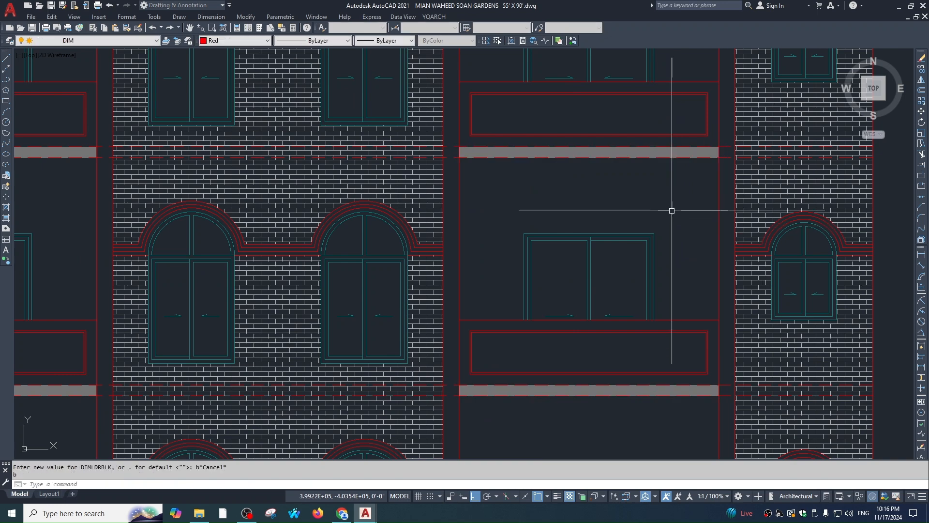
pyautogui.press('Escape')
pyautogui.scroll(-6, 679, 202)
pyautogui.scroll(4, 604, 127)
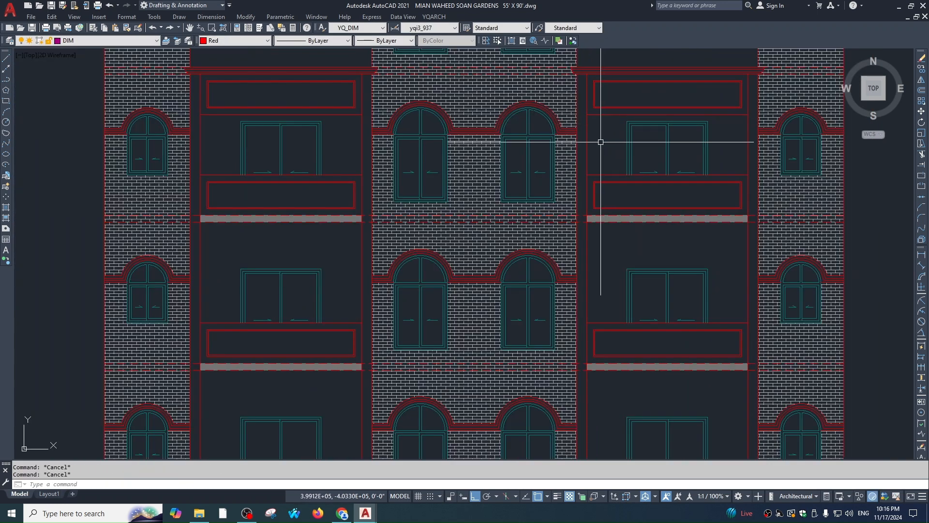
pyautogui.scroll(-1, 542, 63)
pyautogui.moveTo(614, 211); pyautogui.dragTo(579, 167, button='middle')
# Try offset distances of 1 and 2 on the balcony's right vertical line
pyautogui.write('o')
pyautogui.press('Return')
pyautogui.write('1')
pyautogui.press('Return')
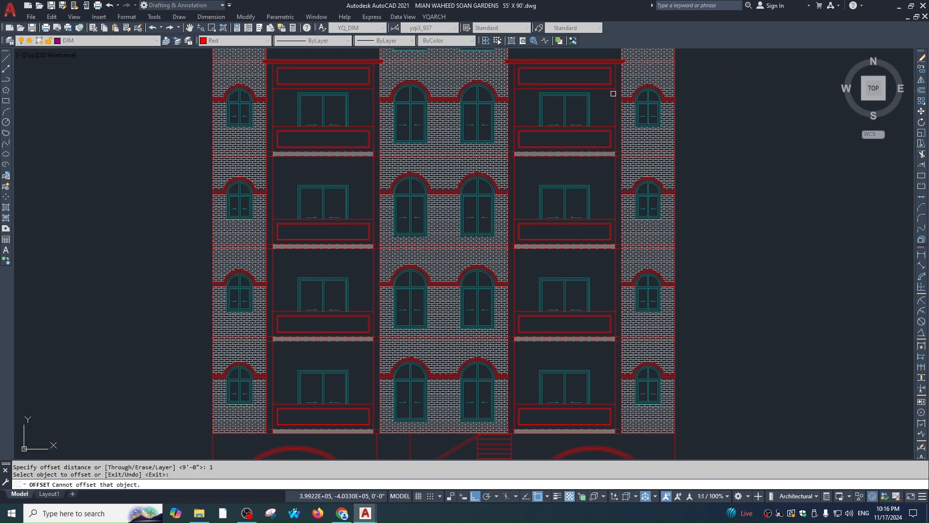
pyautogui.scroll(2, 617, 93)
pyautogui.click(610, 110)
pyautogui.click(616, 114)
pyautogui.press('Escape')
pyautogui.write('o')
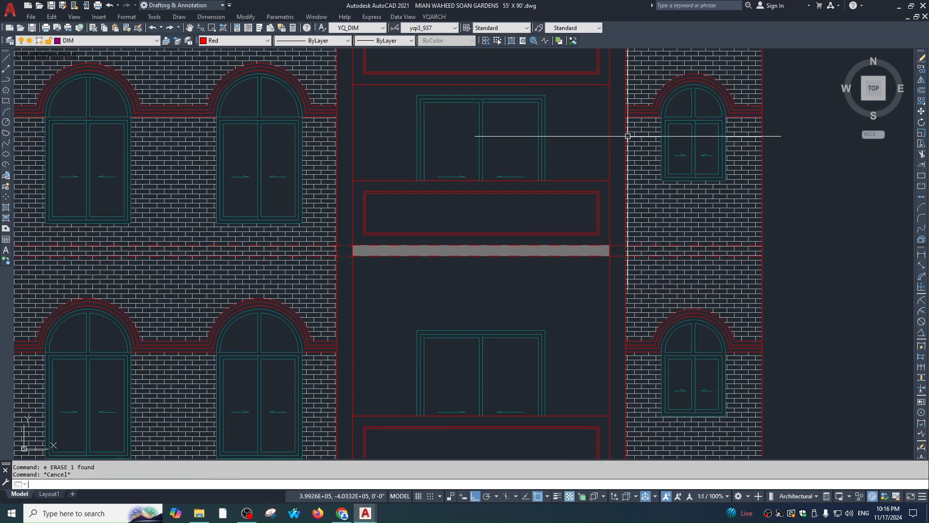
pyautogui.press('Return')
pyautogui.write('2')
pyautogui.press('Return')
pyautogui.press('Escape')
# Offset the balcony edge 3 inches to the right, twice
pyautogui.write('o')
pyautogui.press('Return')
pyautogui.write('3')
pyautogui.press('Return')
pyautogui.click(610, 125)
pyautogui.click(615, 126)
pyautogui.click(615, 131)
pyautogui.click(621, 142)
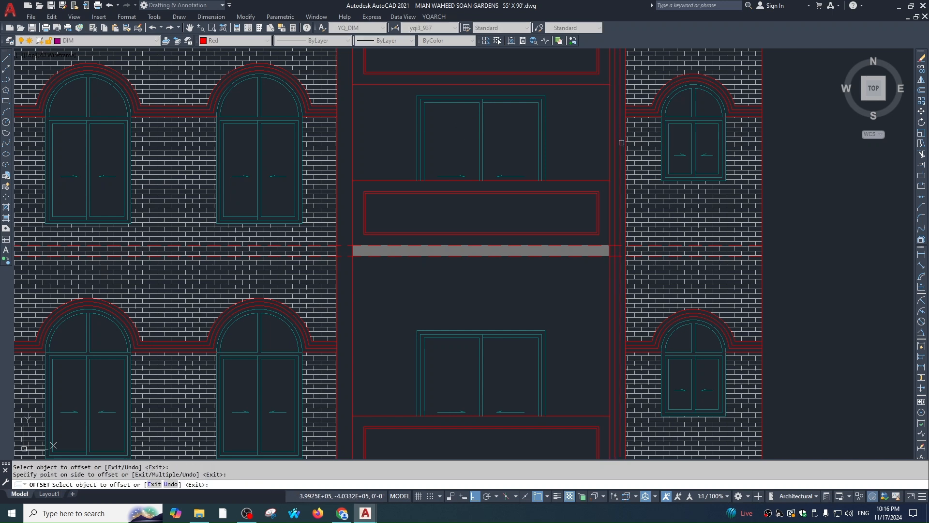
pyautogui.press('Escape')
# Offset another balcony edge 3 inches to the right further across the facade
pyautogui.moveTo(548, 182); pyautogui.dragTo(590, 182, button='middle')
pyautogui.scroll(-1, 591, 182)
pyautogui.press('Return')
pyautogui.scroll(2, 455, 159)
pyautogui.click(455, 172)
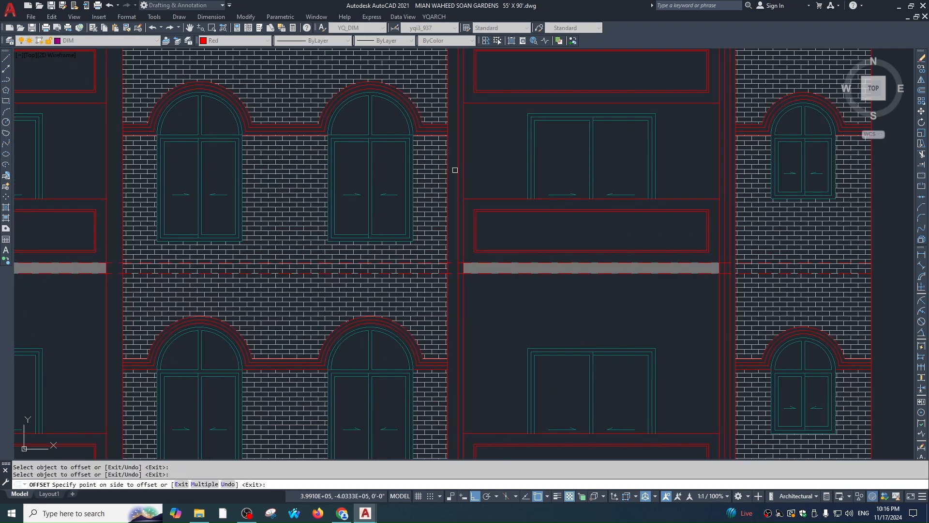
pyautogui.click(448, 186)
pyautogui.click(465, 189)
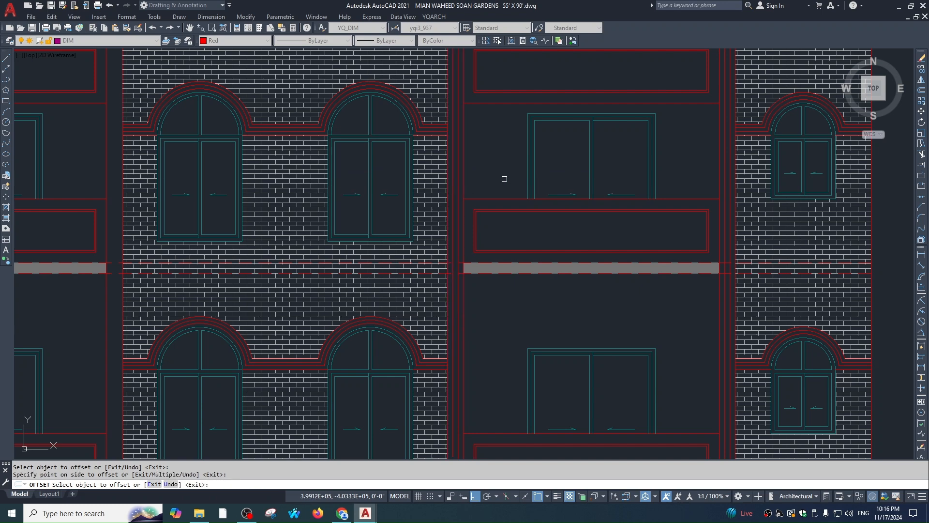
pyautogui.press('Escape')
# Attempt one more 3-inch balcony-edge offset elsewhere on the facade, then cancel
pyautogui.scroll(-1, 500, 183)
pyautogui.moveTo(499, 183); pyautogui.dragTo(534, 171, button='middle')
pyautogui.moveTo(283, 207); pyautogui.dragTo(438, 193, button='middle')
pyautogui.scroll(1, 438, 180)
pyautogui.press('Return')
pyautogui.press('Return')
pyautogui.click(446, 188)
pyautogui.scroll(-3, 415, 166)
pyautogui.scroll(3, 361, 167)
pyautogui.press('Escape')
pyautogui.scroll(-6, 498, 187)
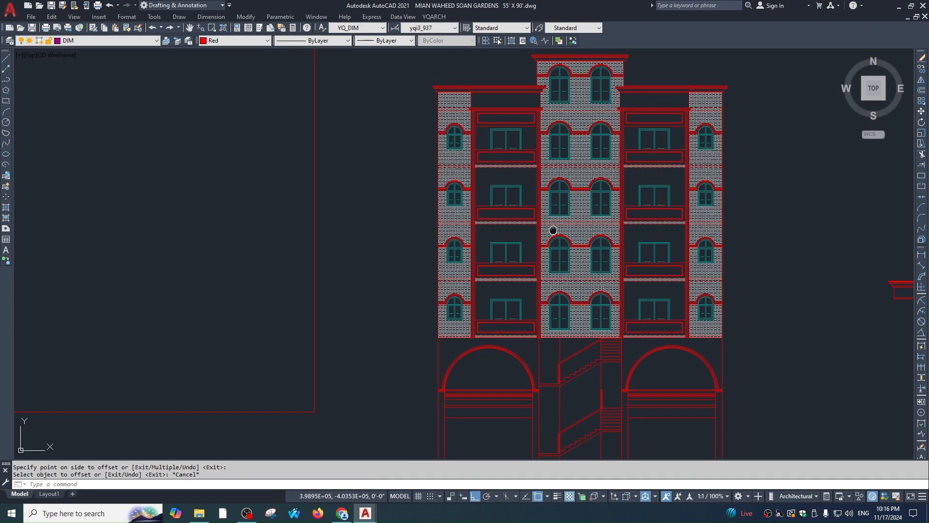
pyautogui.scroll(4, 581, 215)
pyautogui.scroll(-4, 571, 169)
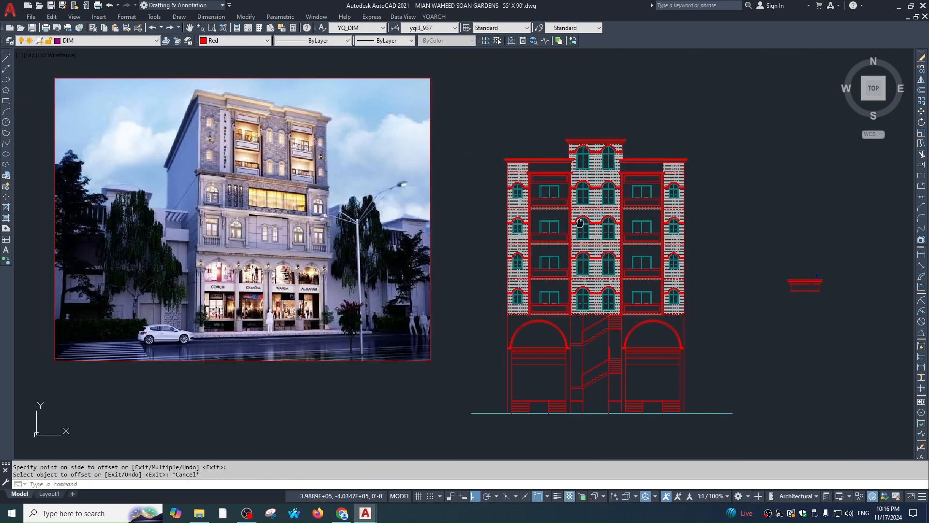
pyautogui.moveTo(397, 296); pyautogui.dragTo(470, 261, button='middle')
pyautogui.scroll(10, 408, 196)
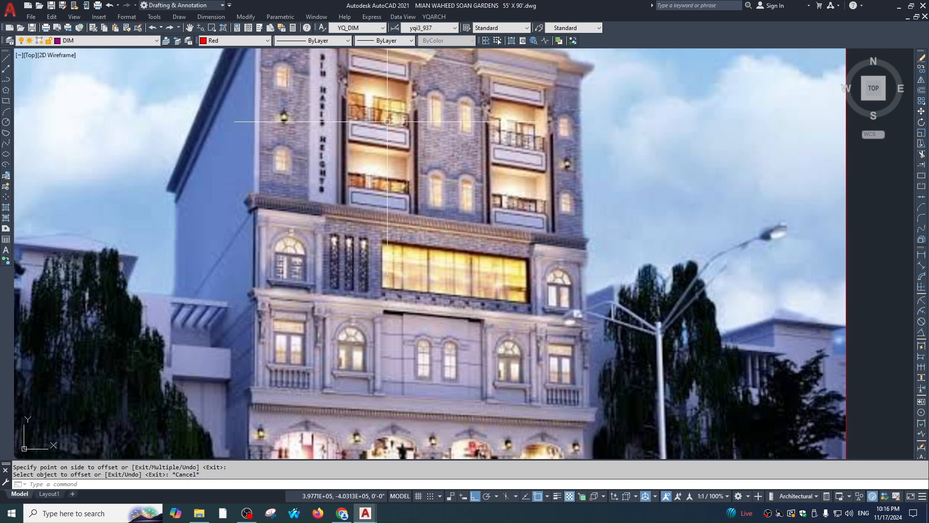
pyautogui.scroll(-8, 409, 195)
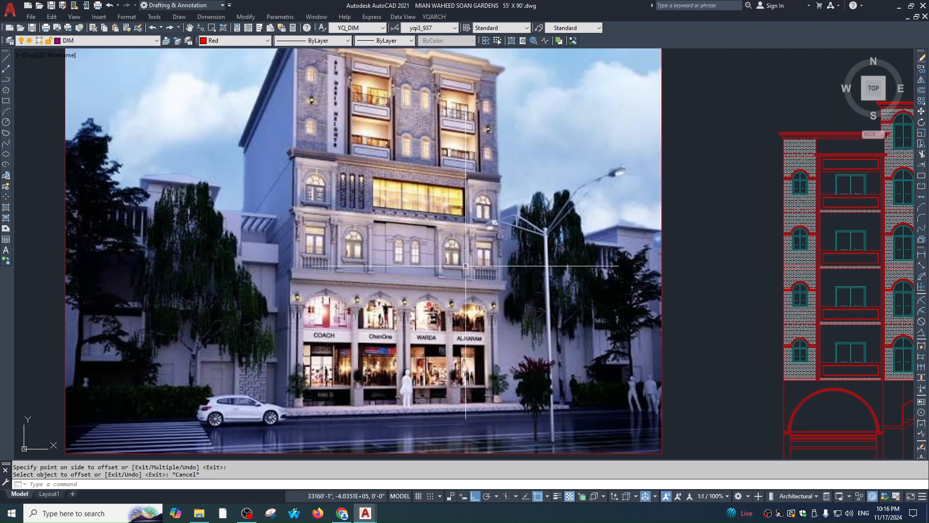
pyautogui.moveTo(434, 320); pyautogui.dragTo(410, 258, button='middle')
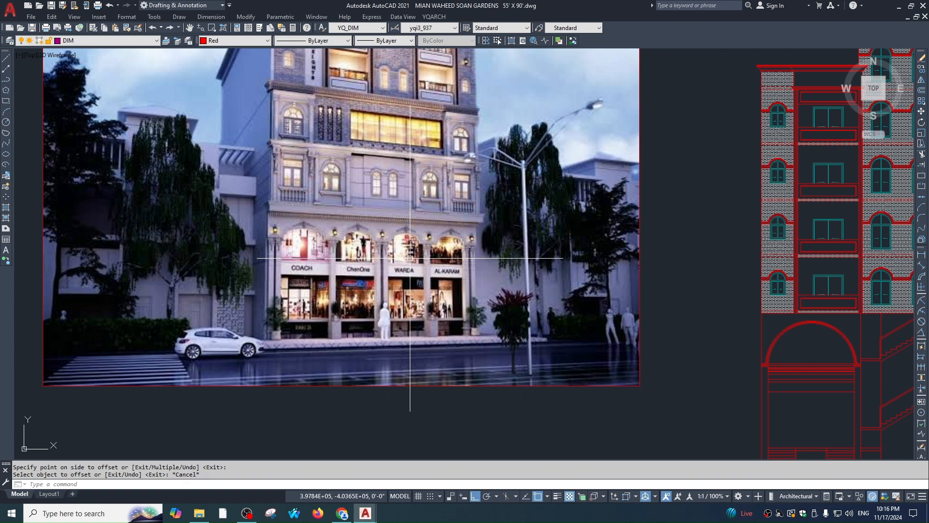
pyautogui.scroll(4, 410, 258)
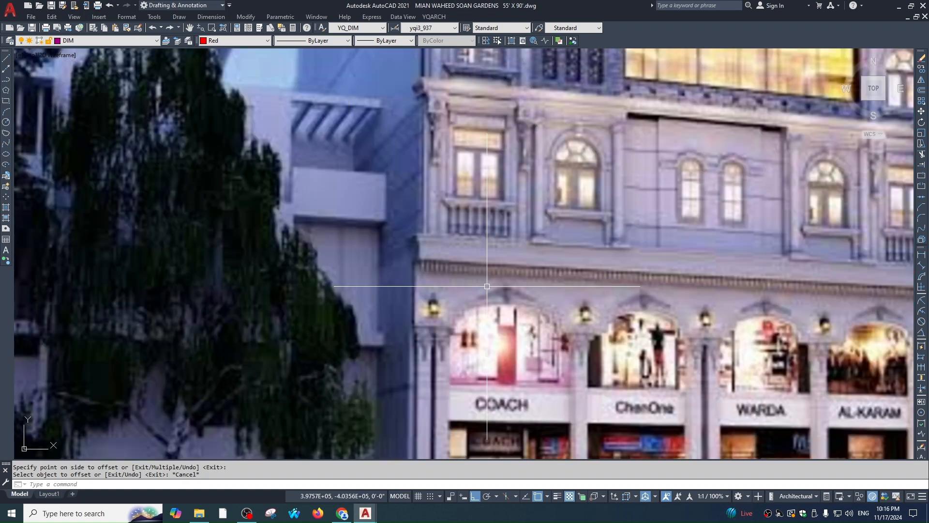
pyautogui.scroll(-4, 487, 286)
pyautogui.moveTo(456, 305); pyautogui.dragTo(451, 314, button='middle')
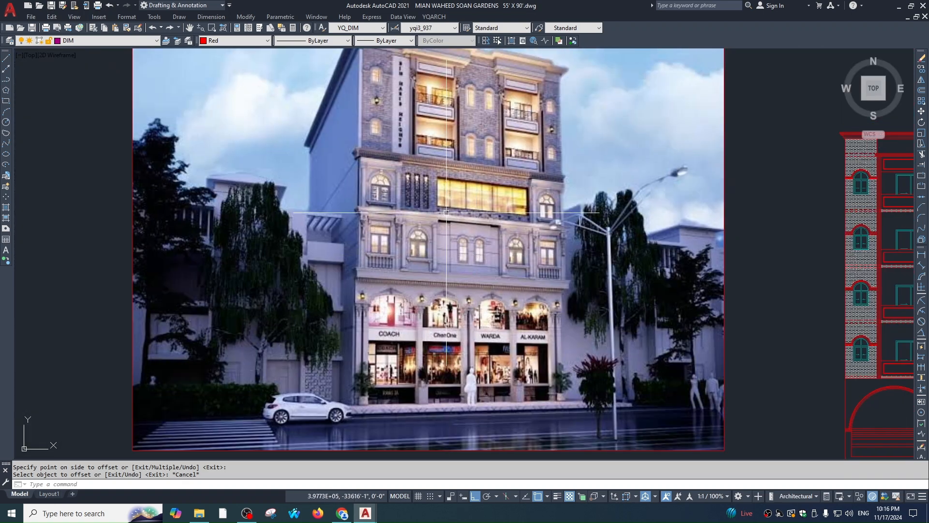
pyautogui.scroll(4, 359, 152)
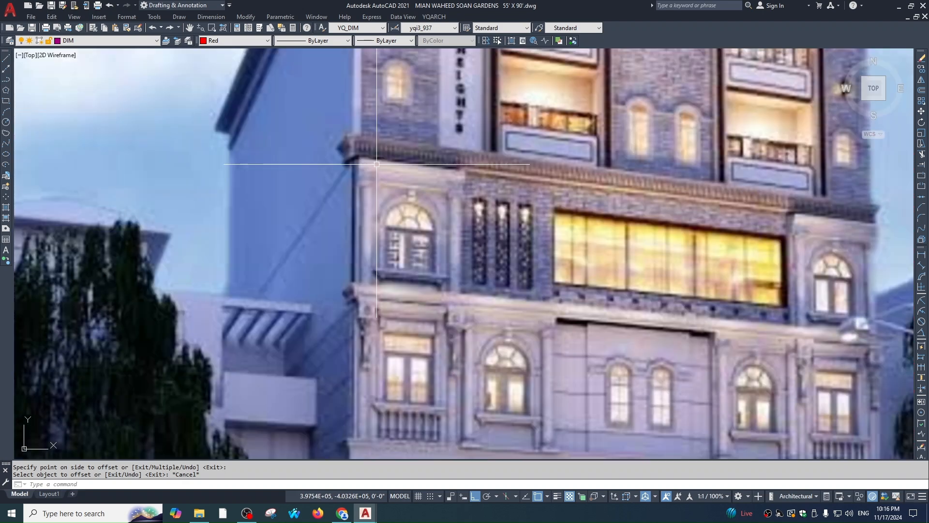
pyautogui.scroll(-8, 278, 127)
pyautogui.scroll(4, 604, 207)
pyautogui.press('Escape')
pyautogui.press('Escape')
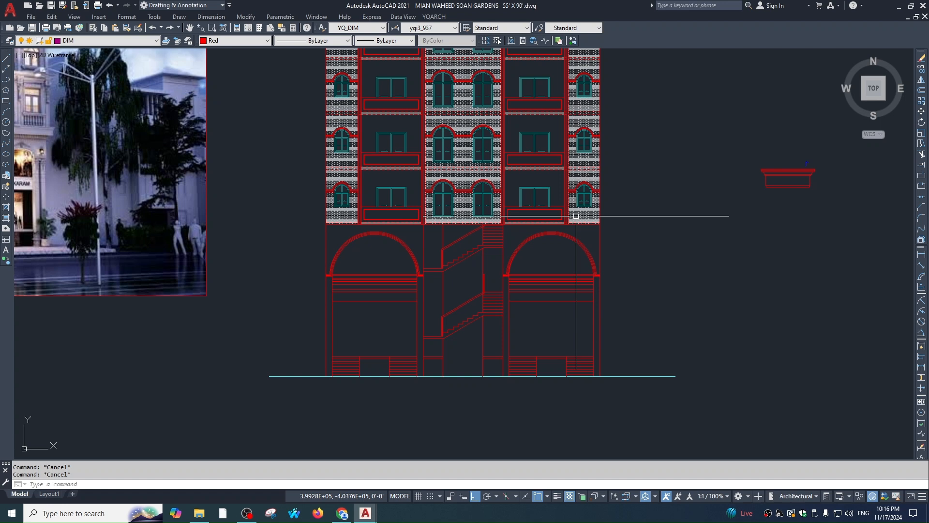
# Window-select the cornice and copy it to the right wall corner
pyautogui.scroll(5, 576, 216)
pyautogui.click(575, 125)
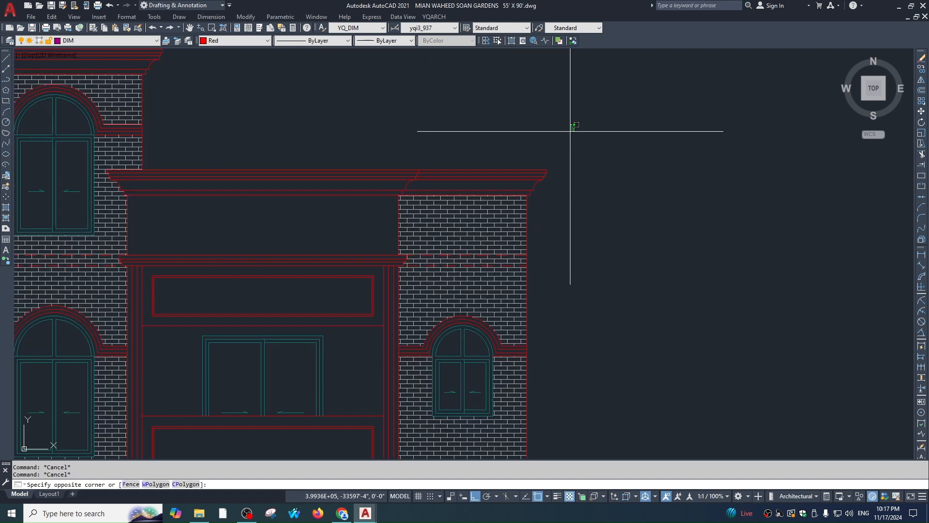
pyautogui.click(402, 192)
pyautogui.write('co')
pyautogui.press('space')
pyautogui.scroll(1, 527, 195)
pyautogui.click(527, 196)
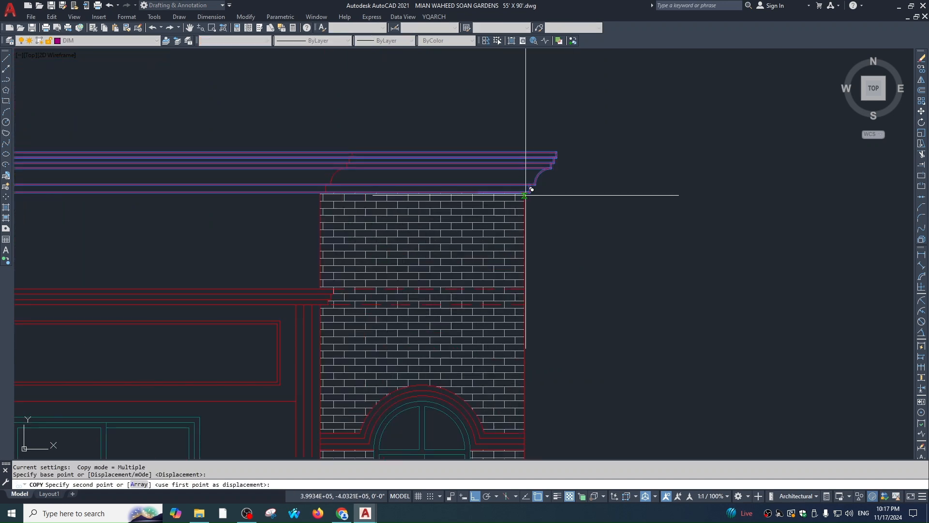
pyautogui.scroll(-3, 564, 259)
pyautogui.moveTo(578, 417); pyautogui.dragTo(559, 230, button='middle')
pyautogui.scroll(3, 558, 253)
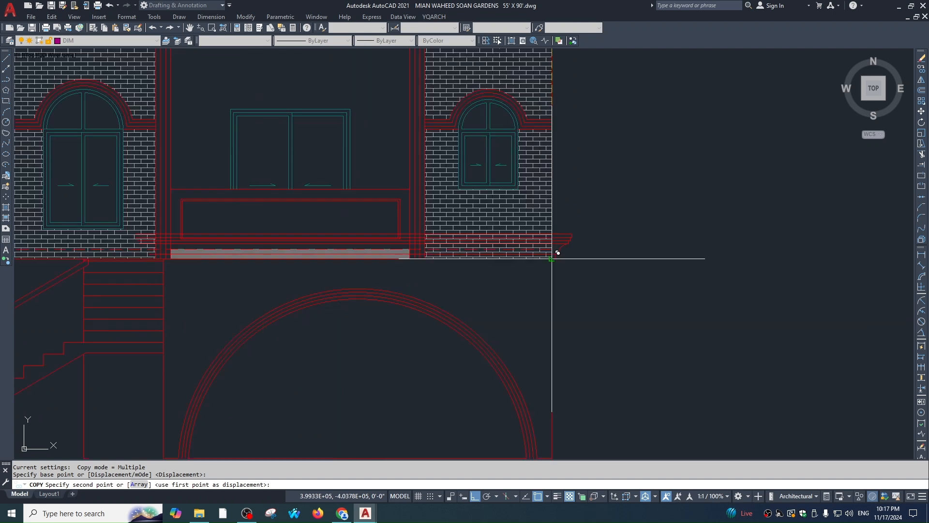
pyautogui.click(552, 258)
pyautogui.press('Escape')
pyautogui.press('Escape')
# Move the copied cornice pieces 12 inches
pyautogui.scroll(-1, 568, 289)
pyautogui.moveTo(433, 306); pyautogui.dragTo(598, 253, button='middle')
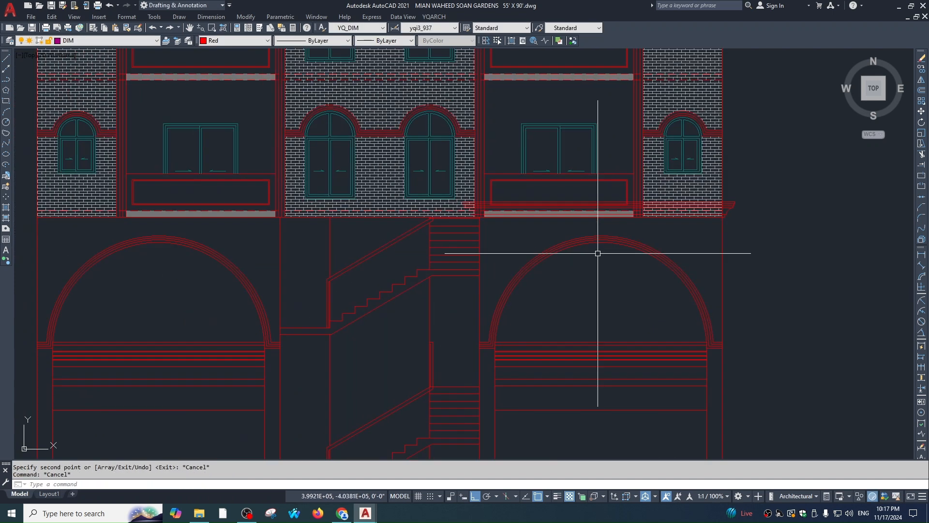
pyautogui.scroll(3, 743, 206)
pyautogui.click(730, 131)
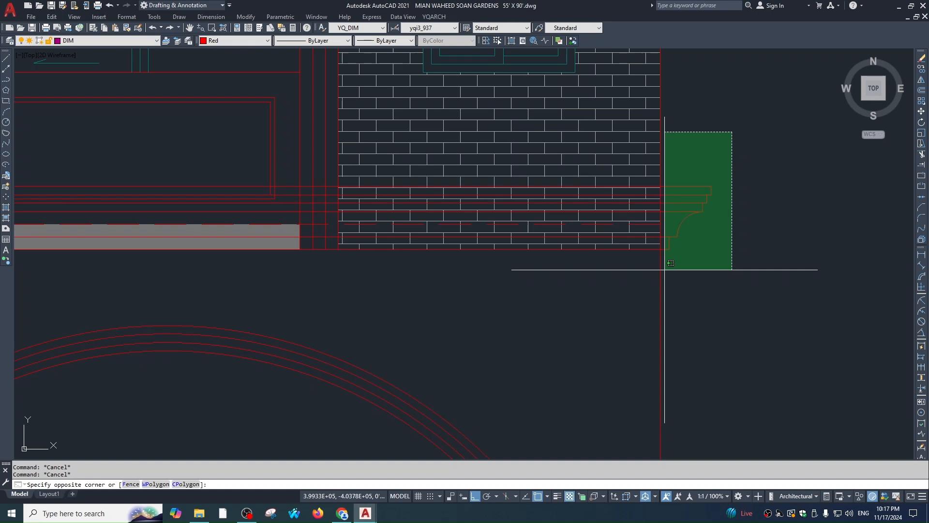
pyautogui.click(664, 270)
pyautogui.write(',')
pyautogui.press('space')
pyautogui.write('m')
pyautogui.press('space')
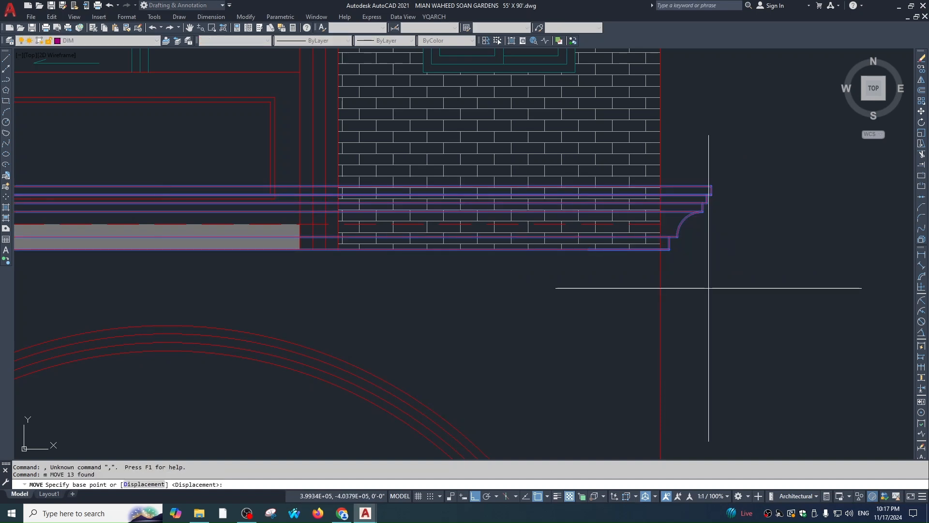
pyautogui.scroll(-2, 709, 287)
pyautogui.click(693, 239)
pyautogui.write('12')
pyautogui.press('Return')
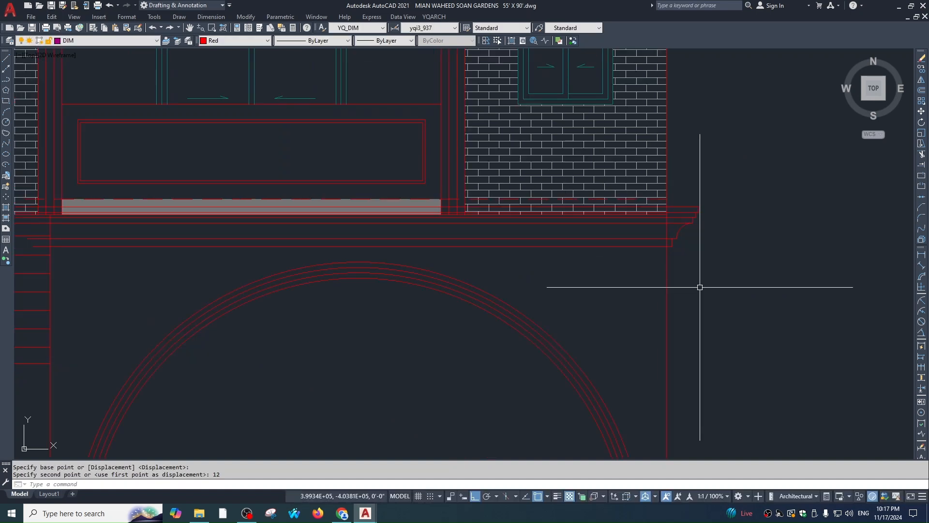
# Move the same cornice pieces up to the higher snap point
pyautogui.press('space')
pyautogui.write('p')
pyautogui.press('space')
pyautogui.press('space')
pyautogui.scroll(1, 675, 208)
pyautogui.click(661, 206)
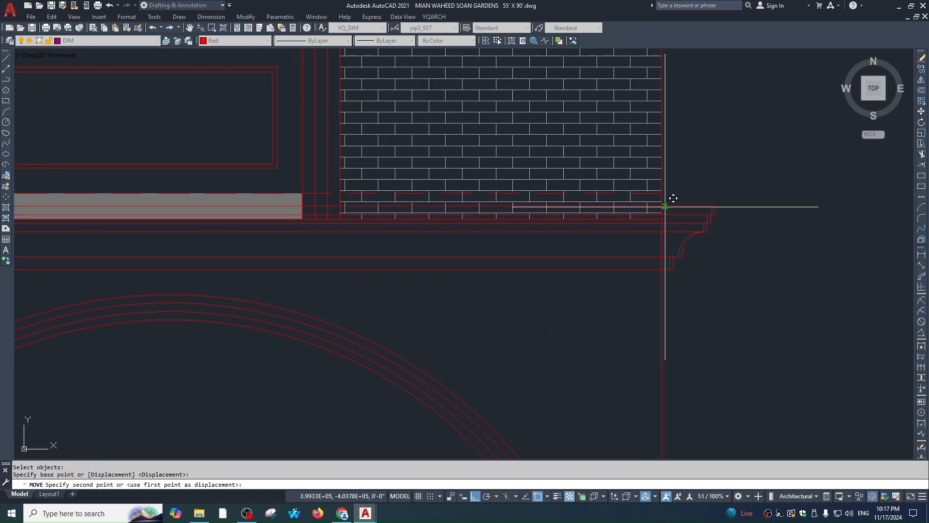
pyautogui.scroll(2, 667, 204)
pyautogui.click(653, 186)
pyautogui.press('Escape')
pyautogui.scroll(-2, 678, 260)
pyautogui.moveTo(685, 256); pyautogui.dragTo(689, 247, button='middle')
# Clear running commands and window-select the right cornice profile
pyautogui.scroll(-2, 575, 227)
pyautogui.press('Escape')
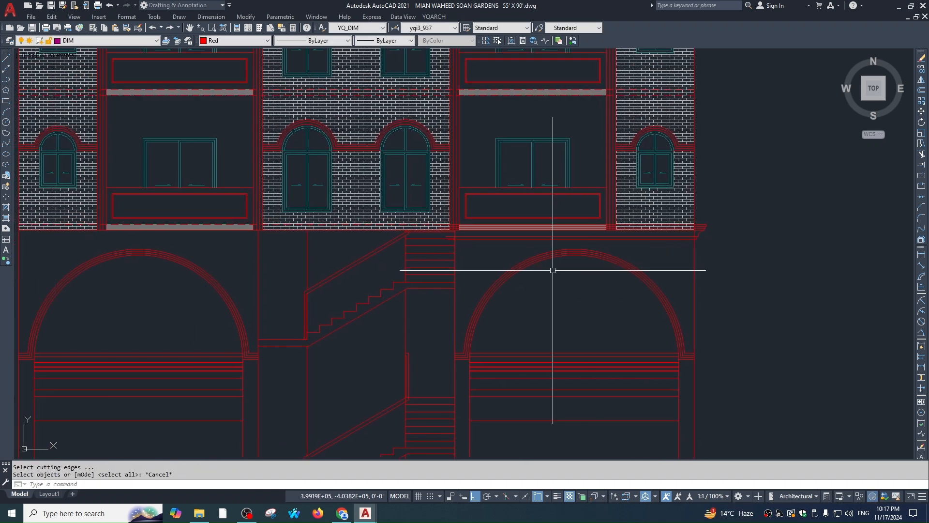
pyautogui.press('Escape')
pyautogui.scroll(2, 569, 238)
pyautogui.click(647, 199)
pyautogui.click(727, 257)
pyautogui.scroll(-3, 729, 260)
# Mirror the right cornice profile about a vertical line, keeping the original
pyautogui.write('mi')
pyautogui.press('Return')
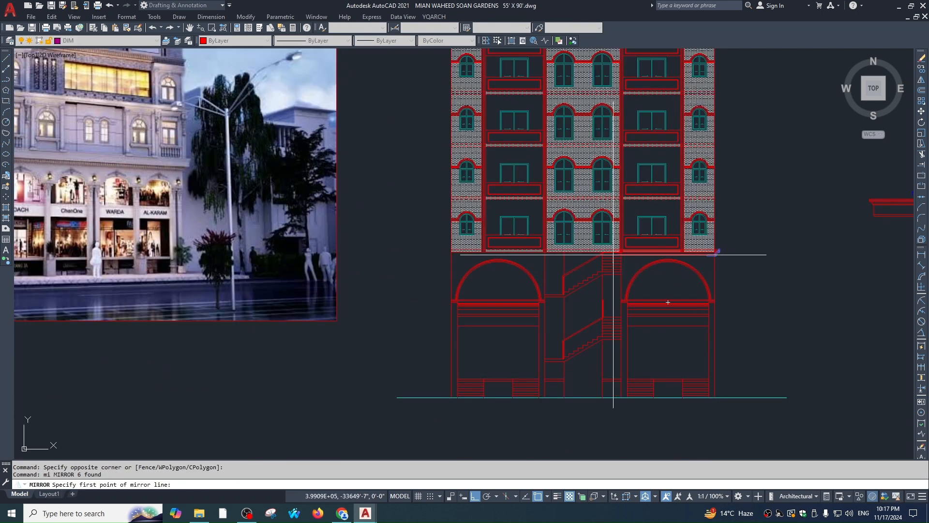
pyautogui.click(583, 251)
pyautogui.scroll(1, 581, 291)
pyautogui.click(581, 313)
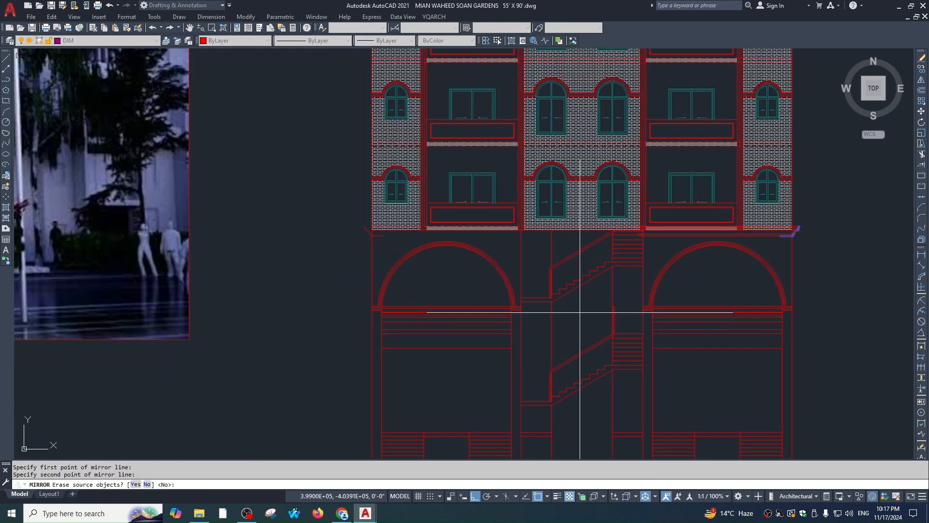
pyautogui.press('Return')
pyautogui.press('Escape')
# Start EXTEND and window-select the cornice edges as the boundary
pyautogui.scroll(2, 360, 233)
pyautogui.write('ex')
pyautogui.press('Return')
pyautogui.click(355, 196)
pyautogui.click(407, 236)
pyautogui.press('Return')
pyautogui.scroll(-2, 351, 232)
pyautogui.moveTo(369, 240); pyautogui.dragTo(229, 228, button='middle')
pyautogui.moveTo(865, 224); pyautogui.dragTo(613, 223, button='middle')
pyautogui.scroll(4, 437, 210)
# Extend the upper and lower cornice lines across the brick wall
pyautogui.click(417, 204)
pyautogui.click(416, 203)
pyautogui.click(416, 211)
pyautogui.click(410, 233)
pyautogui.click(409, 240)
# Try extending more cornice lines at the left cornice, then cancel
pyautogui.scroll(-5, 410, 240)
pyautogui.moveTo(451, 254); pyautogui.dragTo(515, 265, button='middle')
pyautogui.scroll(-3, 376, 290)
pyautogui.moveTo(375, 290); pyautogui.dragTo(626, 235, button='middle')
pyautogui.scroll(7, 402, 204)
pyautogui.click(403, 204)
pyautogui.scroll(5, 392, 206)
pyautogui.click(413, 191)
pyautogui.click(440, 163)
pyautogui.click(458, 230)
pyautogui.press('Escape')
# Trim the brick lines between the top and bottom cornice cutting edges
pyautogui.write('tr')
pyautogui.press('space')
pyautogui.click(479, 168)
pyautogui.click(517, 273)
pyautogui.click(503, 255)
pyautogui.press('space')
pyautogui.click(651, 225)
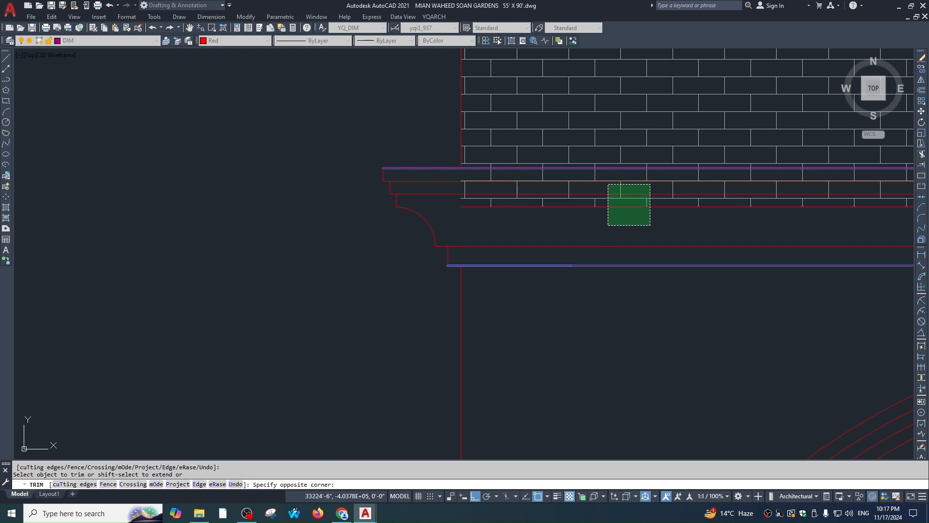
pyautogui.click(609, 184)
pyautogui.press('Escape')
# Extend the cornice line to the cornice profile
pyautogui.write('ex')
pyautogui.press('space')
pyautogui.press('space')
pyautogui.click(482, 204)
pyautogui.press('Escape')
pyautogui.press('space')
pyautogui.press('space')
pyautogui.click(480, 206)
pyautogui.press('Escape')
# Trim the lines below the cornice using the cornice line as cutting edge
pyautogui.scroll(-1, 589, 244)
pyautogui.scroll(-1, 588, 246)
pyautogui.moveTo(667, 253); pyautogui.dragTo(378, 248, button='middle')
pyautogui.press('Escape')
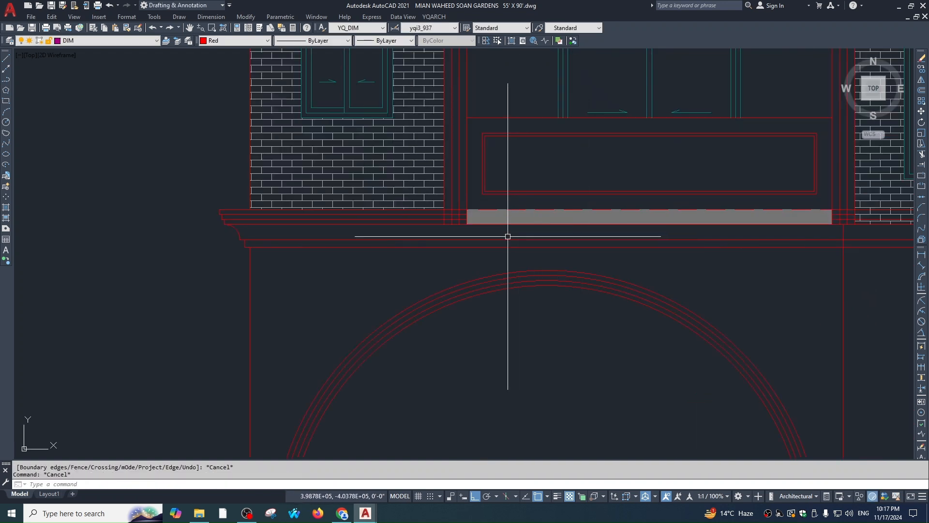
pyautogui.press('Escape')
pyautogui.scroll(2, 439, 213)
pyautogui.write('tr')
pyautogui.press('space')
pyautogui.click(459, 203)
pyautogui.press('space')
pyautogui.click(442, 215)
pyautogui.scroll(-2, 192, 227)
pyautogui.click(787, 223)
# Trim the next column's lines below the cornice
pyautogui.moveTo(789, 233); pyautogui.dragTo(616, 228, button='middle')
pyautogui.click(609, 229)
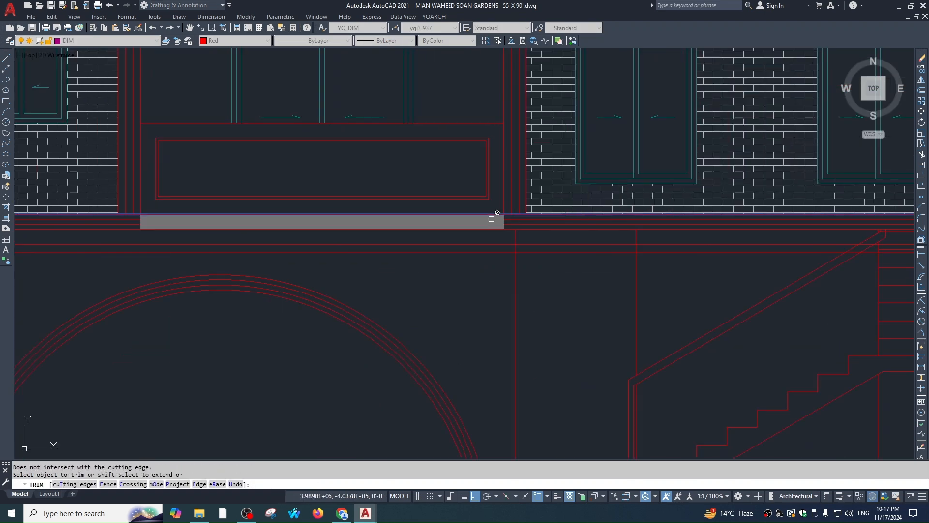
pyautogui.scroll(2, 491, 219)
pyautogui.scroll(-2, 477, 236)
pyautogui.moveTo(847, 233); pyautogui.dragTo(332, 232, button='middle')
pyautogui.scroll(2, 456, 231)
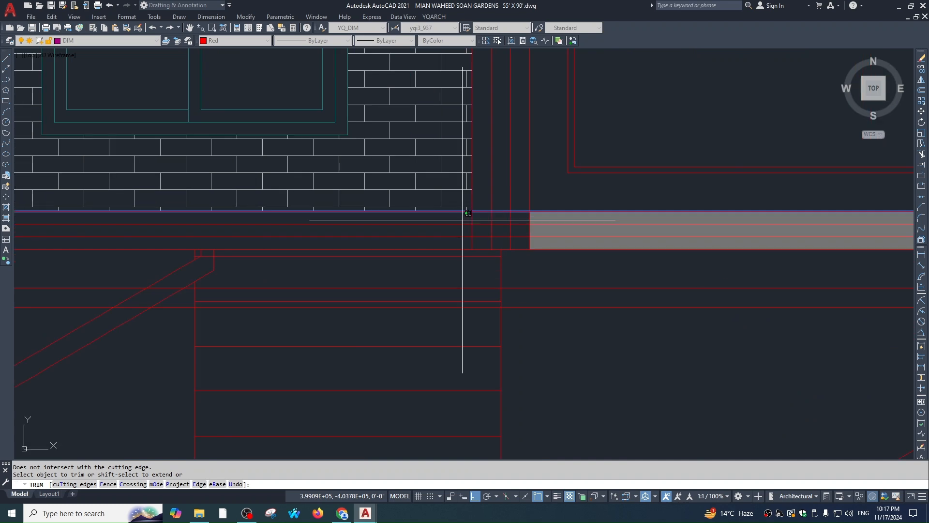
pyautogui.click(443, 217)
pyautogui.scroll(-2, 182, 229)
pyautogui.click(737, 230)
# Trim the remaining column lines and a cornice segment below the cornice
pyautogui.moveTo(789, 218); pyautogui.dragTo(621, 213, button='middle')
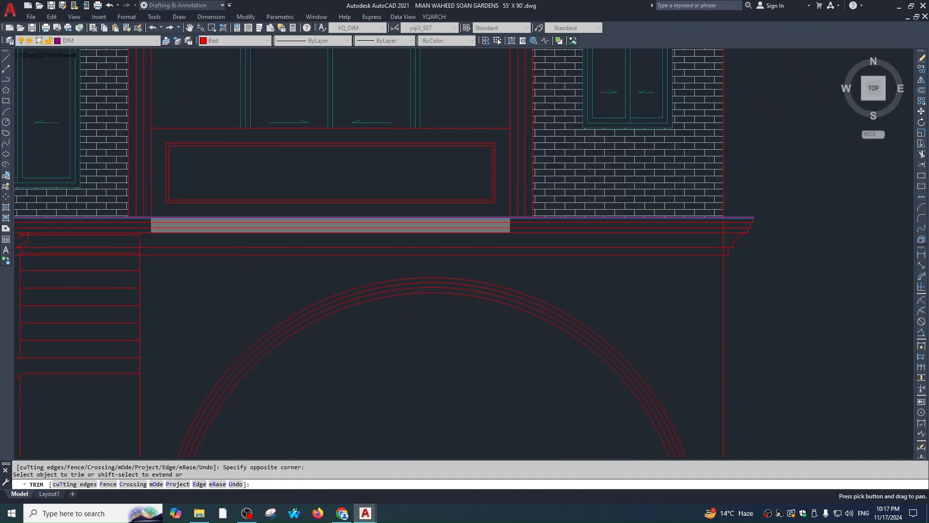
pyautogui.scroll(3, 519, 219)
pyautogui.click(492, 223)
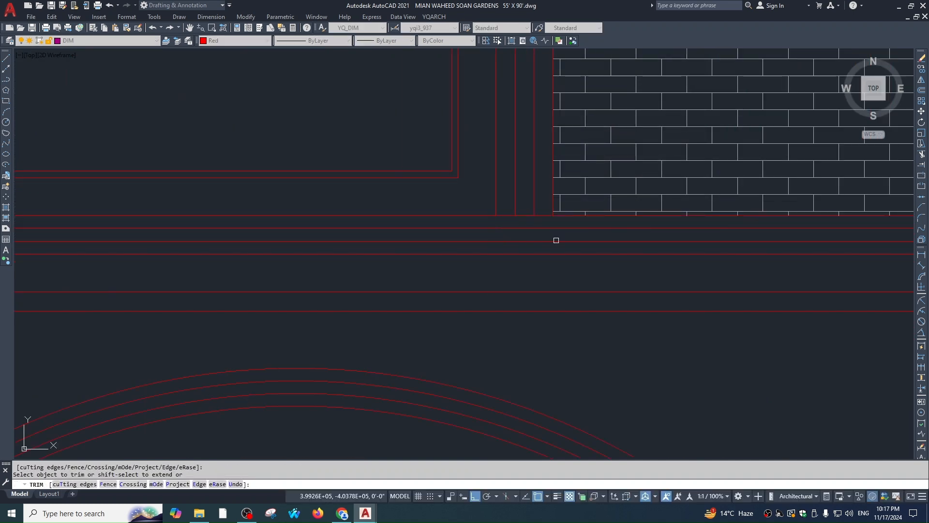
pyautogui.click(556, 240)
pyautogui.scroll(-5, 582, 222)
pyautogui.scroll(4, 605, 212)
pyautogui.moveTo(664, 202); pyautogui.dragTo(610, 200, button='middle')
pyautogui.click(633, 200)
# Undo the last two trims and retry trimming near the brick hatch
pyautogui.write('u')
pyautogui.press('Return')
pyautogui.write('u')
pyautogui.press('Return')
pyautogui.click(632, 205)
pyautogui.scroll(-3, 568, 257)
pyautogui.moveTo(507, 266); pyautogui.dragTo(705, 243, button='middle')
pyautogui.scroll(-1, 706, 243)
pyautogui.press('Escape')
# Retry trimming the cornice lines above the stair, then cancel and clear the selection
pyautogui.scroll(3, 386, 231)
pyautogui.press('Return')
pyautogui.press('Return')
pyautogui.click(400, 239)
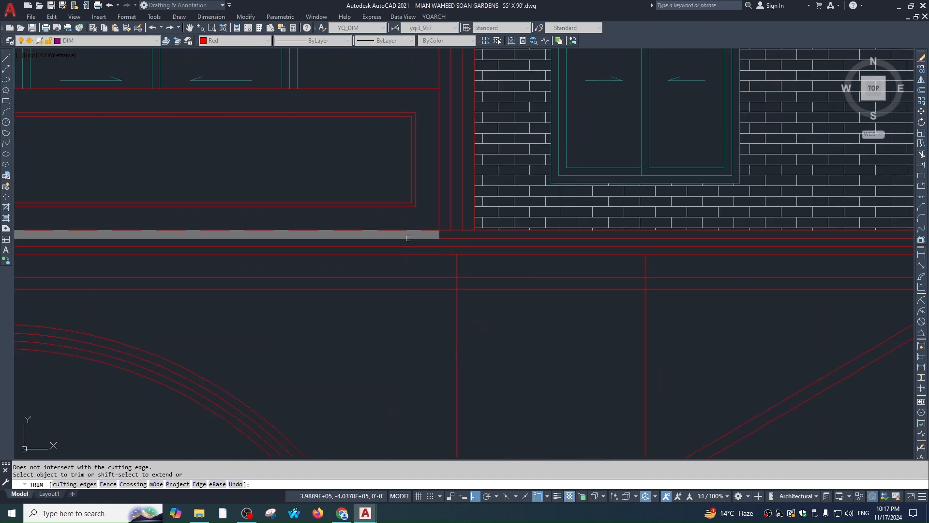
pyautogui.click(438, 232)
pyautogui.press('Escape')
pyautogui.press('Escape')
pyautogui.scroll(-5, 572, 252)
pyautogui.scroll(4, 680, 232)
pyautogui.press('Return')
pyautogui.click(683, 213)
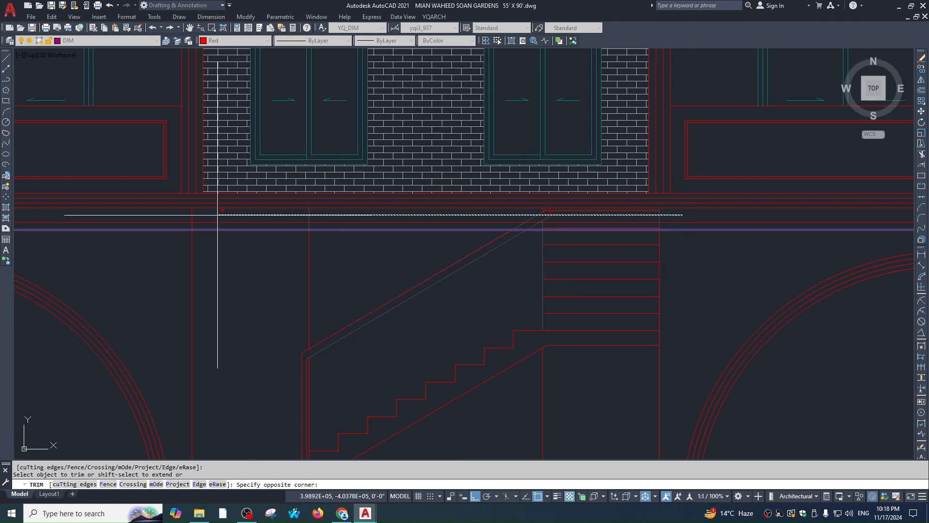
pyautogui.press('Escape')
pyautogui.press('Escape')
pyautogui.scroll(3, 670, 266)
pyautogui.click(480, 249)
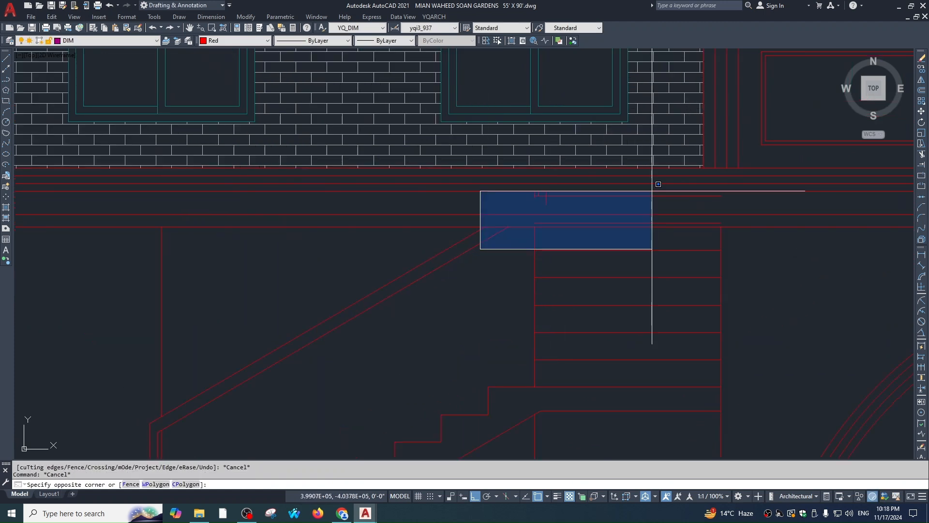
pyautogui.click(780, 176)
pyautogui.press('Escape')
pyautogui.press('Escape')
# Zoom out to the whole arcade and upper facade and run LAYON
pyautogui.scroll(-3, 703, 286)
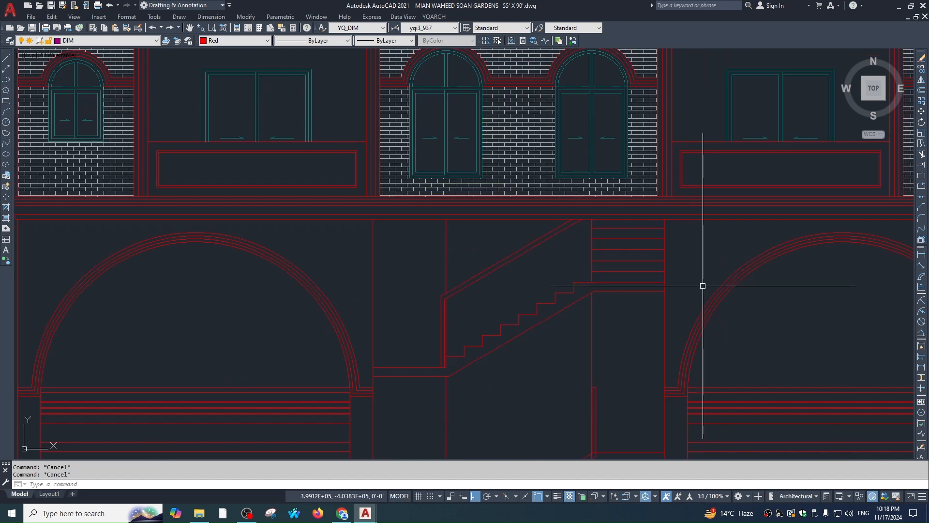
pyautogui.scroll(-1, 611, 264)
pyautogui.moveTo(610, 264); pyautogui.dragTo(592, 233, button='middle')
pyautogui.scroll(-2, 553, 268)
pyautogui.moveTo(556, 272); pyautogui.dragTo(506, 235, button='middle')
pyautogui.scroll(-2, 577, 250)
pyautogui.scroll(3, 560, 199)
pyautogui.scroll(-3, 588, 205)
pyautogui.scroll(4, 595, 193)
pyautogui.write('layon')
pyautogui.press('Return')
# Send the grey balcony bands to the back with DRAWORDER
pyautogui.scroll(2, 602, 185)
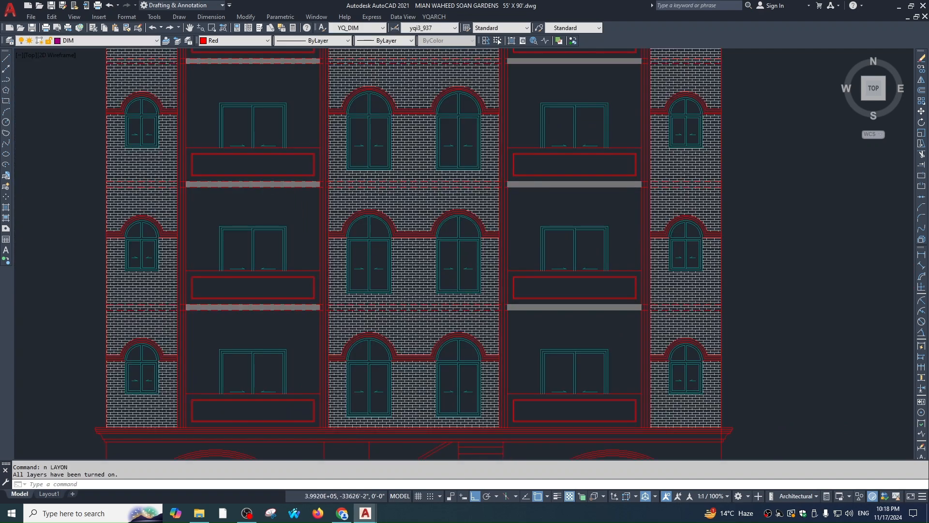
pyautogui.press('Escape')
pyautogui.click(632, 176)
pyautogui.click(626, 204)
pyautogui.write('dr')
pyautogui.press('Return')
pyautogui.write('b')
pyautogui.press('Return')
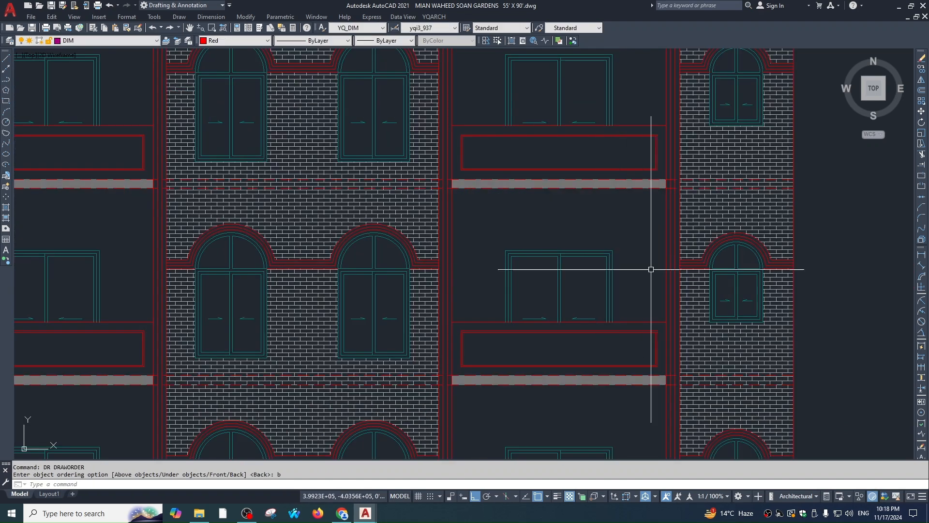
pyautogui.press('Escape')
pyautogui.press('Escape')
# Select the raster reference render beside the elevation for moving
pyautogui.scroll(-3, 610, 263)
pyautogui.moveTo(627, 307); pyautogui.dragTo(626, 235, button='middle')
pyautogui.moveTo(665, 284); pyautogui.dragTo(668, 261, button='middle')
pyautogui.moveTo(594, 263); pyautogui.dragTo(602, 299, button='middle')
pyautogui.scroll(-2, 636, 287)
pyautogui.scroll(-4, 591, 245)
pyautogui.scroll(4, 604, 208)
pyautogui.scroll(-2, 554, 274)
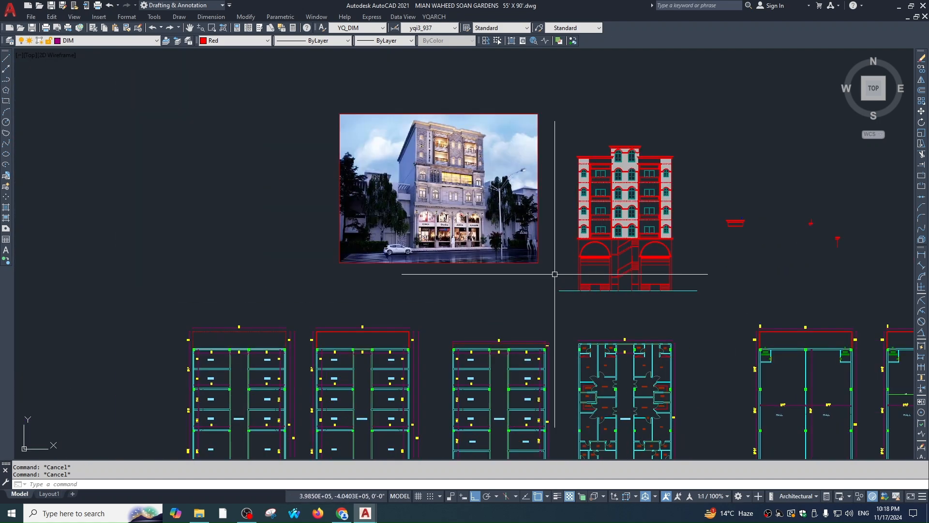
pyautogui.click(480, 268)
pyautogui.click(473, 243)
pyautogui.write(', m')
pyautogui.click(472, 295)
pyautogui.click(430, 302)
# Move the reference render down and left, beside the elevation
pyautogui.press('Escape')
pyautogui.click(465, 276)
pyautogui.click(455, 222)
pyautogui.press('space')
pyautogui.click(466, 277)
pyautogui.click(460, 323)
pyautogui.press('Escape')
# Frame the render, elevation and floor plans below together in the view
pyautogui.scroll(2, 548, 276)
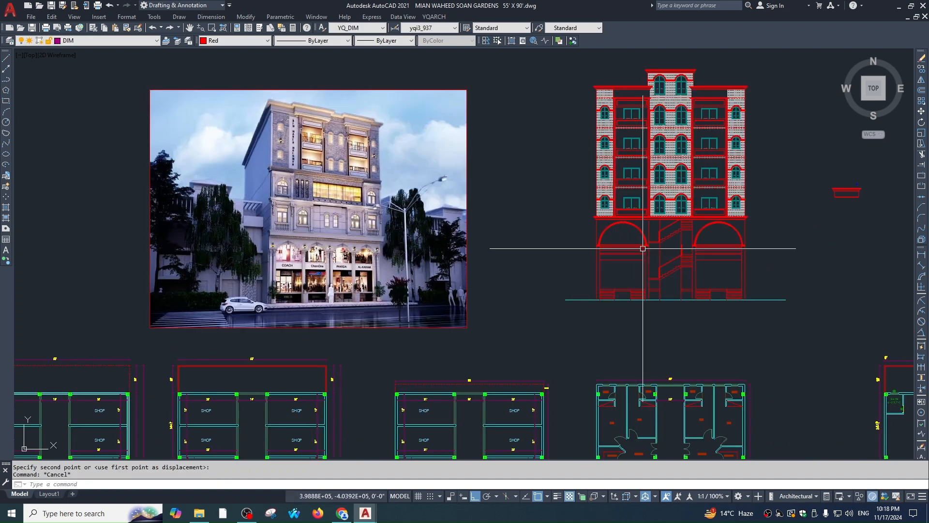
pyautogui.scroll(2, 640, 163)
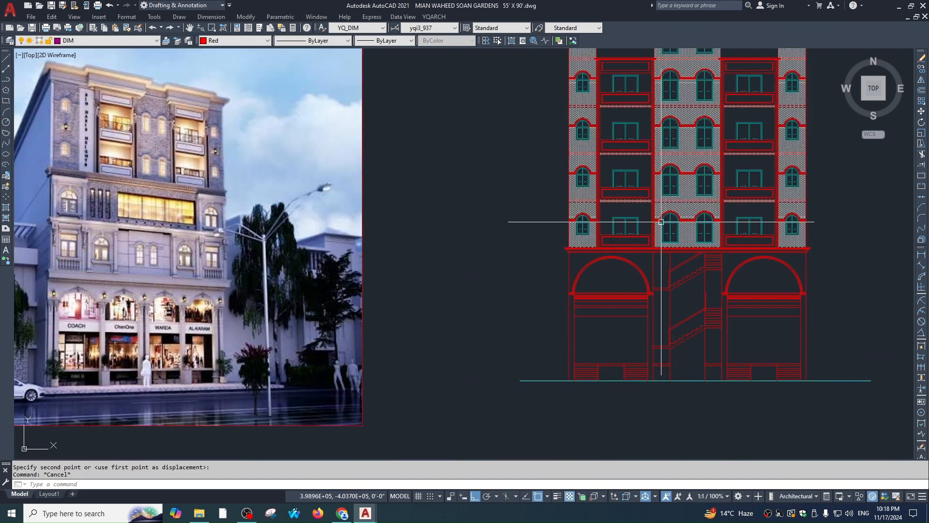
pyautogui.press('Escape')
pyautogui.moveTo(626, 281); pyautogui.dragTo(566, 226, button='middle')
pyautogui.scroll(-2, 624, 259)
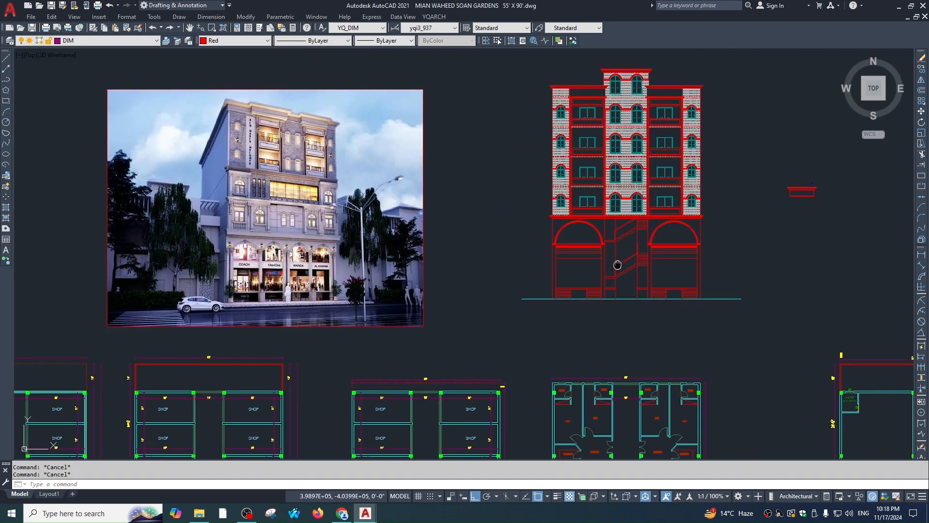
pyautogui.moveTo(616, 266); pyautogui.dragTo(563, 246, button='middle')
pyautogui.scroll(2, 519, 126)
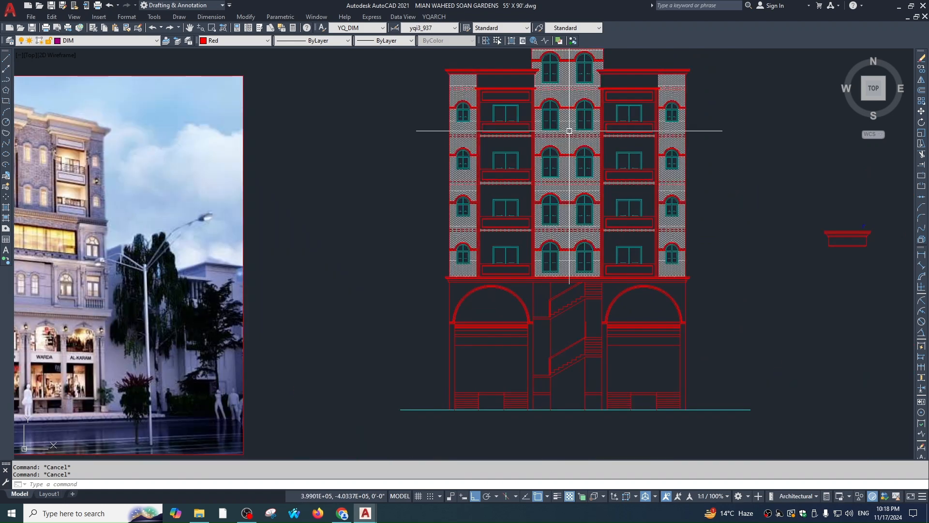
pyautogui.moveTo(578, 338); pyautogui.dragTo(566, 281, button='middle')
# Start an offset and select two arcade lines, then cancel both without changes
pyautogui.write('o')
pyautogui.press('Return')
pyautogui.press('Escape')
pyautogui.scroll(3, 629, 239)
pyautogui.click(616, 230)
pyautogui.click(610, 209)
pyautogui.press('Escape')
pyautogui.scroll(-2, 609, 247)
pyautogui.scroll(1, 580, 162)
# Copy the source line's dashed style onto the line across the right arch with MATCHPROP
pyautogui.write('m')
pyautogui.press('Escape')
pyautogui.write('ma')
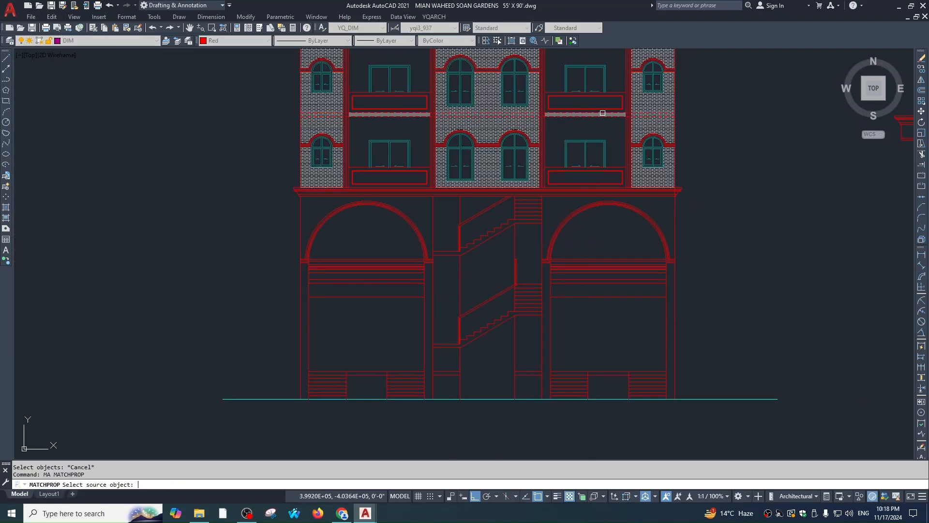
pyautogui.press('space')
pyautogui.click(603, 112)
pyautogui.scroll(4, 612, 269)
pyautogui.click(607, 309)
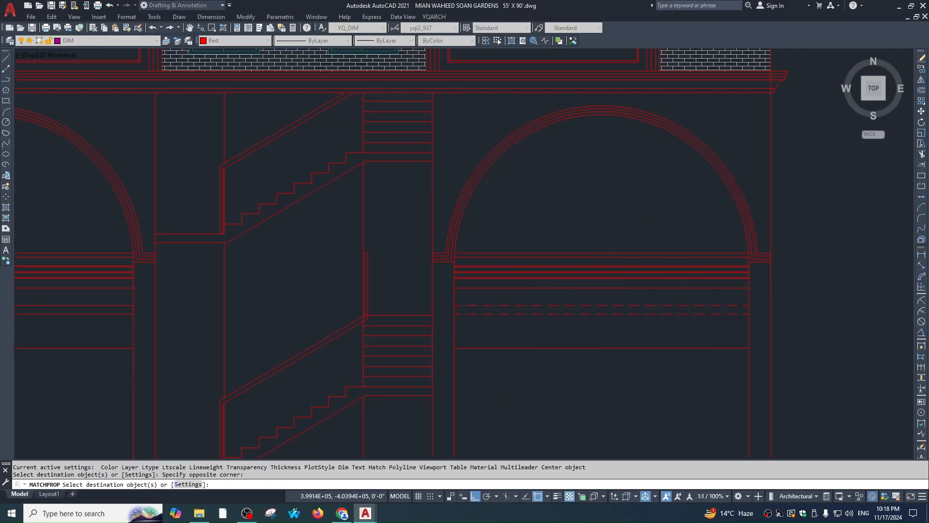
pyautogui.scroll(-4, 593, 232)
pyautogui.scroll(6, 423, 257)
pyautogui.press('Escape')
pyautogui.press('Escape')
pyautogui.scroll(-8, 552, 310)
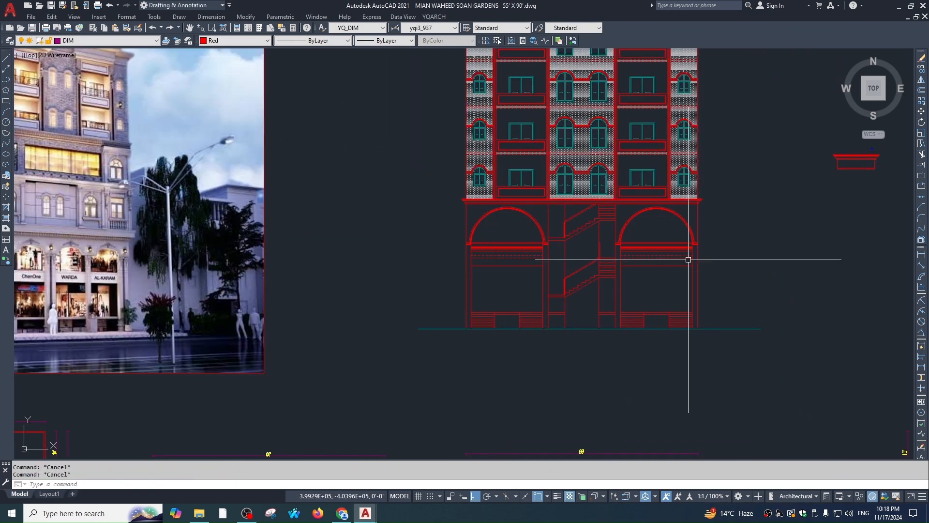
pyautogui.scroll(8, 688, 260)
# Try trimming the cornice end against the top cornice line, then cancel
pyautogui.write('tr')
pyautogui.press('space')
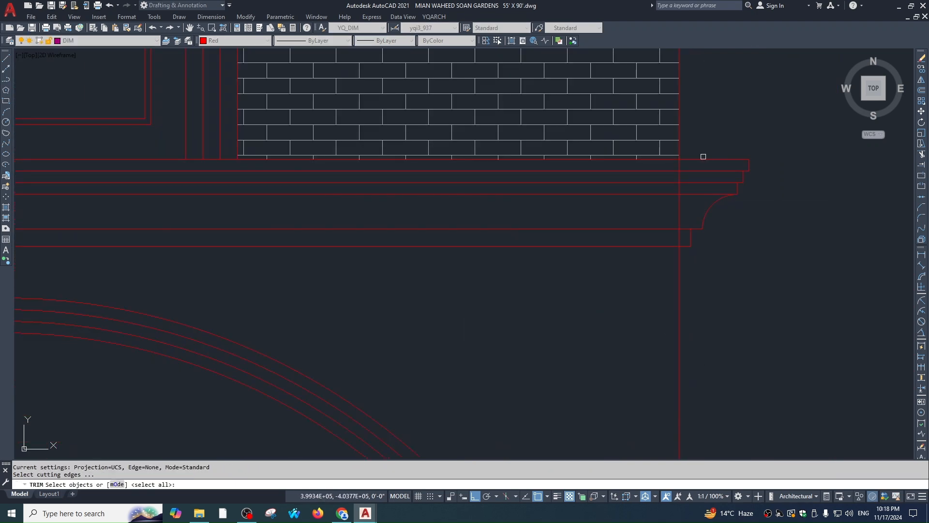
pyautogui.click(704, 156)
pyautogui.click(690, 170)
pyautogui.press('space')
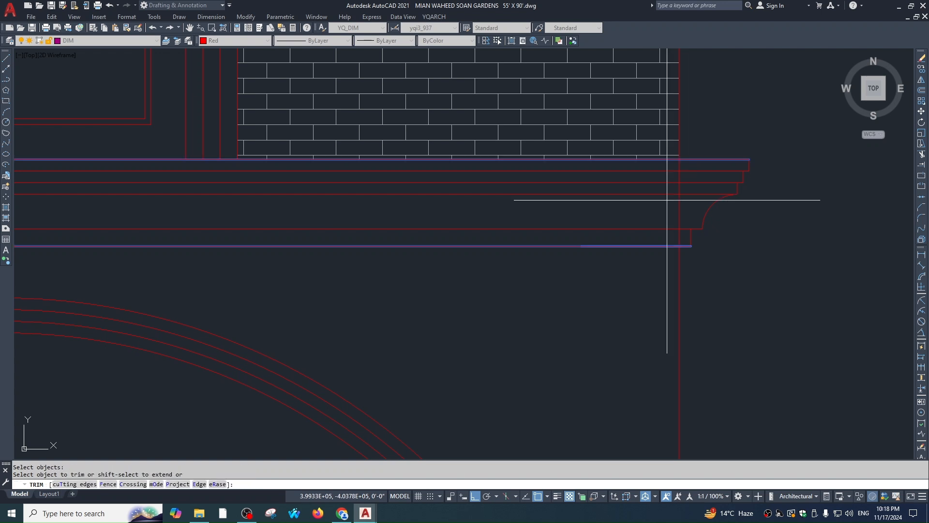
pyautogui.scroll(-4, 581, 257)
pyautogui.scroll(-4, 581, 256)
pyautogui.scroll(5, 544, 205)
pyautogui.click(544, 206)
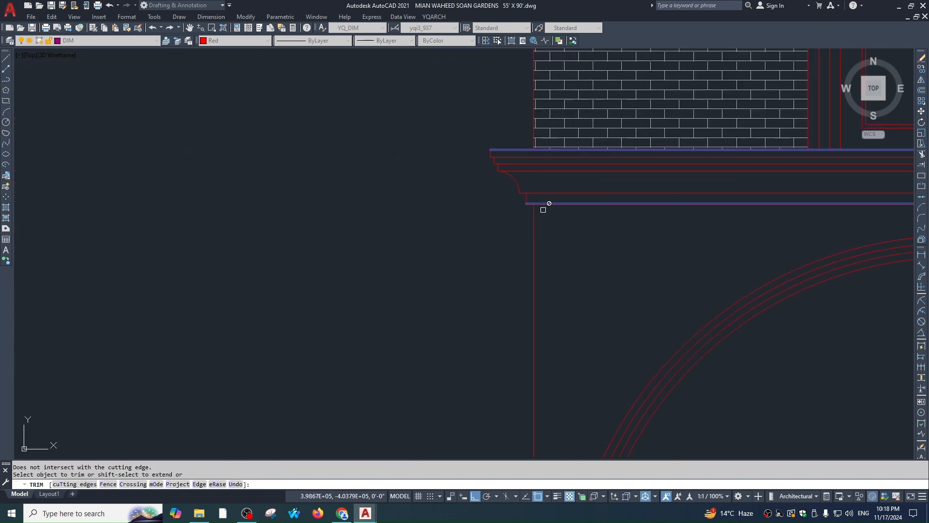
pyautogui.press('Escape')
pyautogui.scroll(-1, 541, 232)
pyautogui.press('Escape')
pyautogui.press('Escape')
# Pan and zoom to show the whole photo, elevation and plans below
pyautogui.scroll(-5, 398, 239)
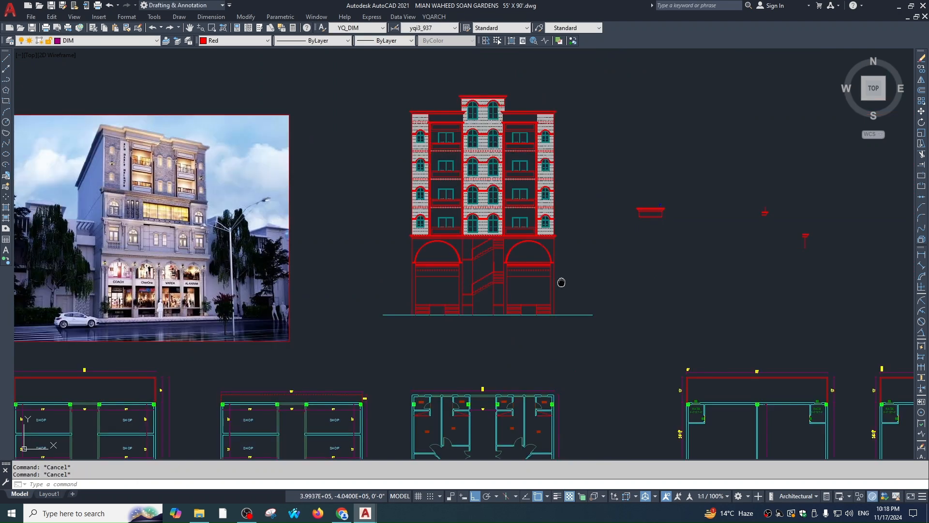
pyautogui.moveTo(562, 282); pyautogui.dragTo(654, 249, button='middle')
pyautogui.scroll(2, 610, 275)
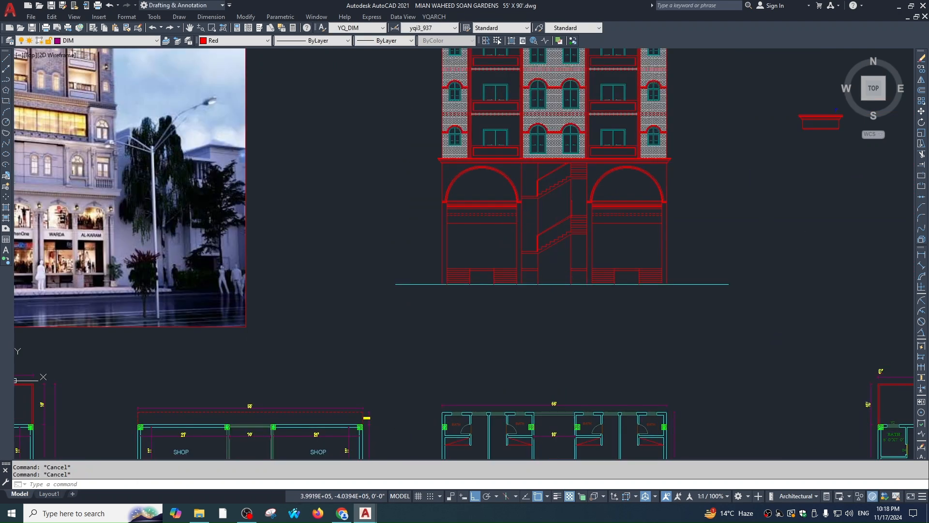
pyautogui.moveTo(648, 300); pyautogui.dragTo(623, 283, button='middle')
pyautogui.scroll(-2, 623, 283)
pyautogui.moveTo(623, 283)
pyautogui.mouseDown(button='middle')
pyautogui.moveTo(625, 275)
pyautogui.moveTo(630, 350)
pyautogui.mouseUp(button='middle')
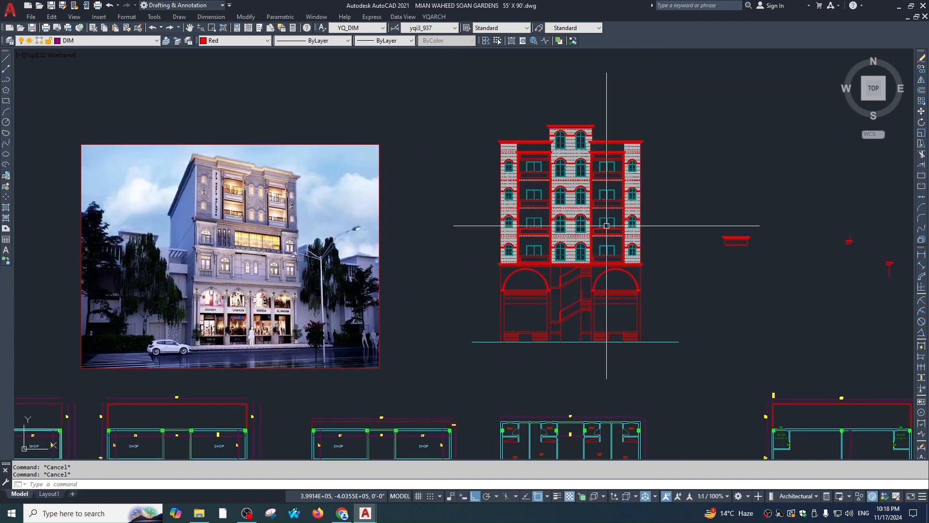
pyautogui.scroll(2, 517, 180)
pyautogui.moveTo(612, 241); pyautogui.dragTo(620, 236, button='middle')
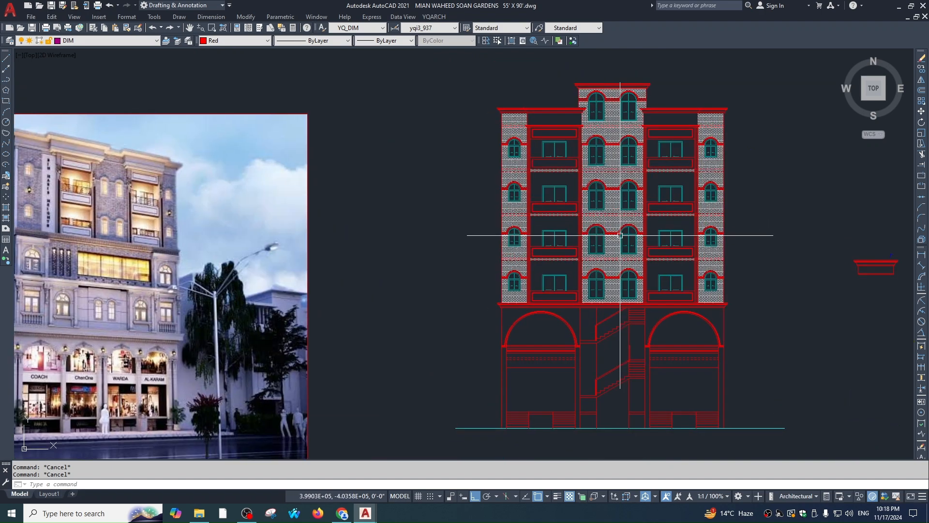
pyautogui.moveTo(152, 335); pyautogui.dragTo(352, 246, button='middle')
pyautogui.scroll(-2, 353, 246)
pyautogui.moveTo(352, 246); pyautogui.dragTo(407, 230, button='middle')
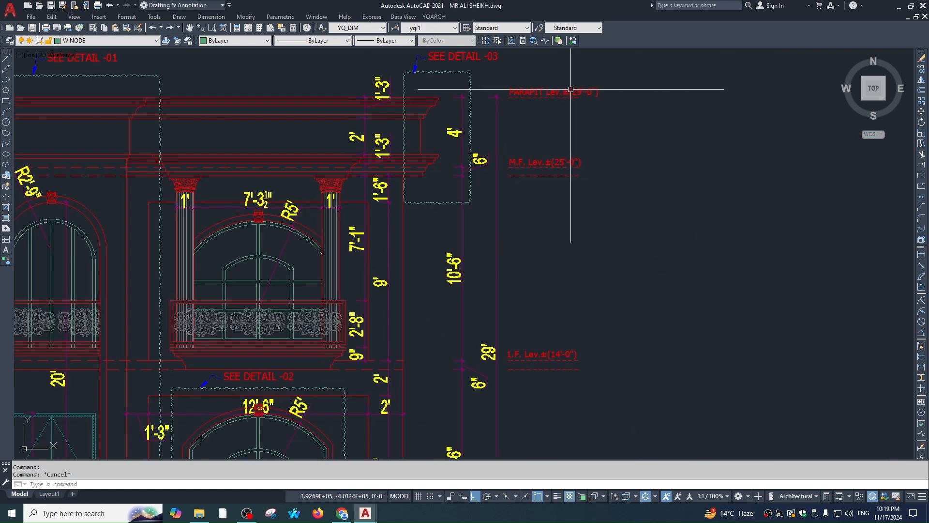
# Window-select the F.F., P. and R. Lev. markers and paste them beside the ground line
pyautogui.scroll(-4, 564, 135)
pyautogui.click(566, 97)
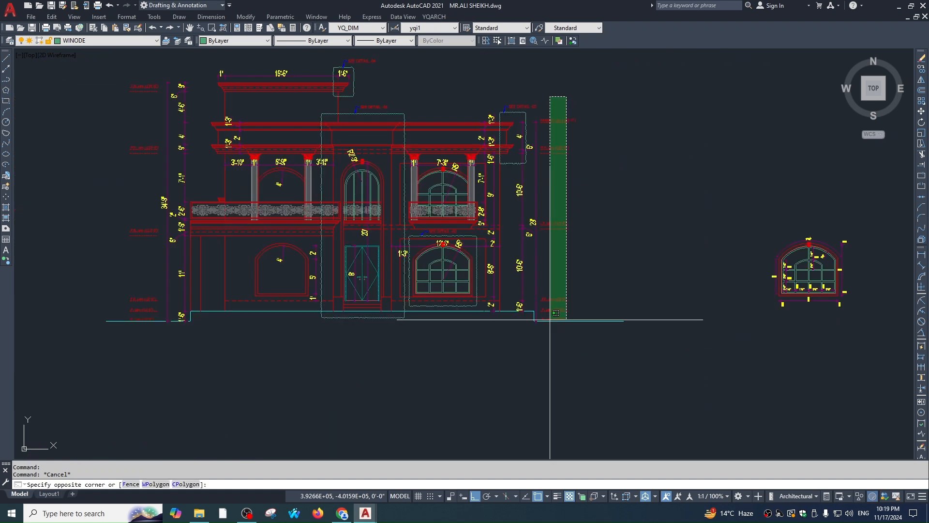
pyautogui.click(551, 320)
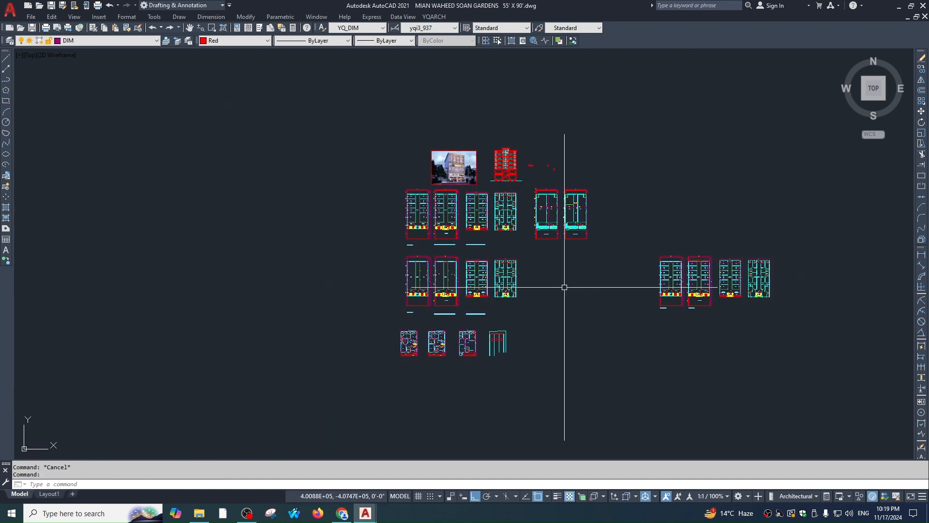
pyautogui.hotkey('ctrl', 'v')
pyautogui.scroll(5, 487, 179)
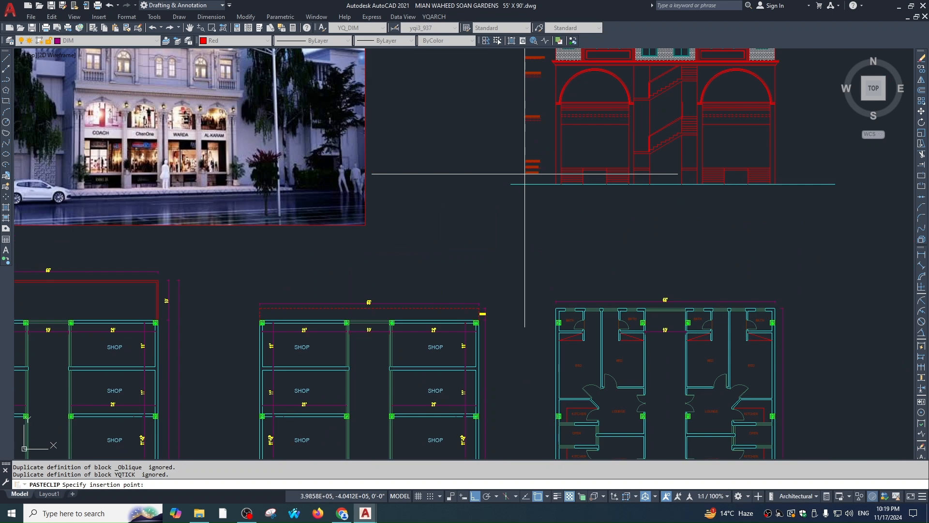
pyautogui.press('Escape')
pyautogui.scroll(8, 527, 201)
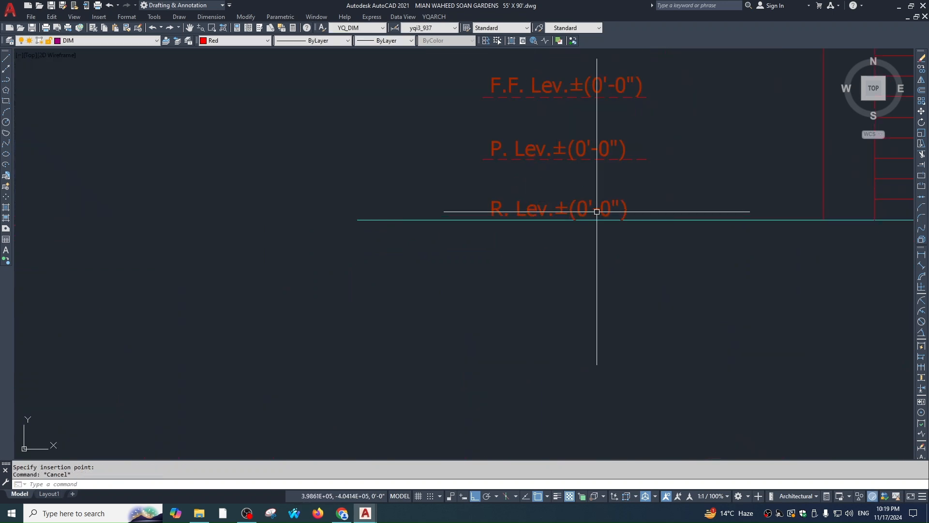
# Draw a horizontal floor line across the facade for the F.F. level
pyautogui.press('Escape')
pyautogui.scroll(-2, 547, 276)
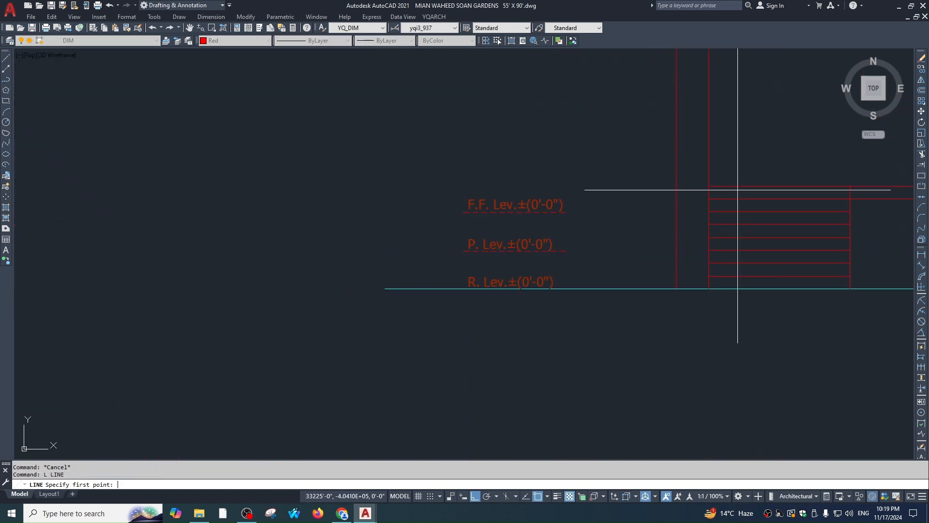
pyautogui.press('space')
pyautogui.click(734, 189)
pyautogui.click(389, 165)
pyautogui.press('Escape')
# Erase the P. Lev. marker together with its line
pyautogui.click(431, 163)
pyautogui.click(613, 268)
pyautogui.write(',')
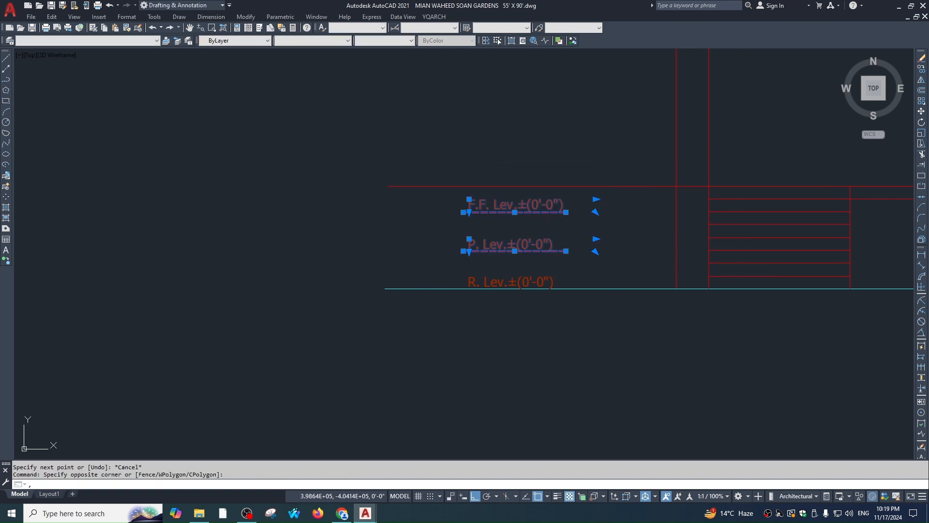
pyautogui.press('space')
pyautogui.write('m')
pyautogui.press('space')
pyautogui.click(566, 250)
pyautogui.press('Escape')
pyautogui.click(577, 225)
pyautogui.click(496, 252)
pyautogui.write('e')
# Move the F.F. marker and its dashed line onto the new floor line
pyautogui.press('space')
pyautogui.click(534, 235)
pyautogui.click(515, 213)
pyautogui.write('m')
# Draw the horizontal first-floor line near the 1.F level
pyautogui.press('space')
pyautogui.click(565, 212)
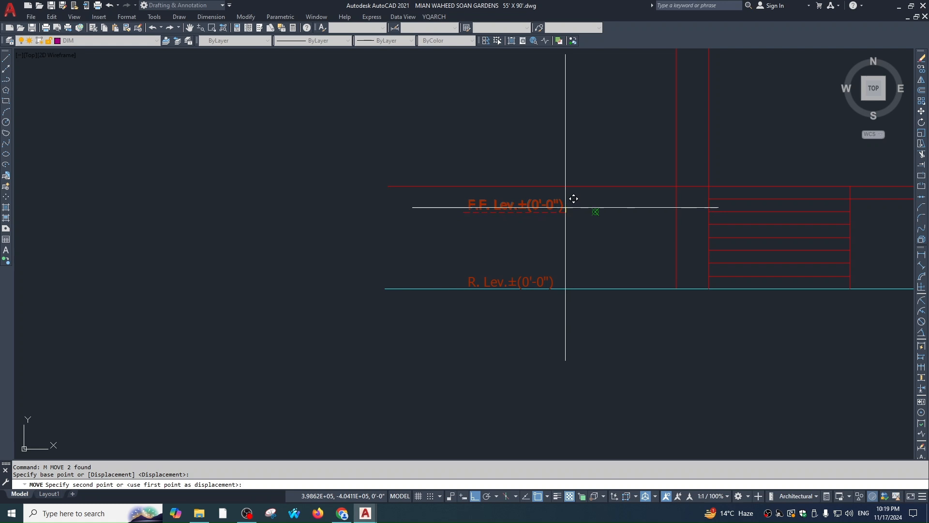
pyautogui.click(565, 186)
pyautogui.press('Escape')
pyautogui.press('Escape')
pyautogui.scroll(-1, 580, 258)
pyautogui.moveTo(580, 259); pyautogui.dragTo(576, 323, button='middle')
pyautogui.scroll(-1, 576, 323)
pyautogui.write('l')
# Move the 1.F Lev.±(14'-0") marker up onto the first-floor line
pyautogui.press('space')
pyautogui.click(637, 158)
pyautogui.click(301, 203)
pyautogui.press('Escape')
pyautogui.click(438, 159)
pyautogui.click(600, 221)
pyautogui.press('Escape')
pyautogui.press('Escape')
pyautogui.click(577, 224)
pyautogui.click(547, 184)
pyautogui.scroll(1, 574, 192)
# Erase the leftover dashed marker line
pyautogui.press('space')
pyautogui.write('m')
pyautogui.press('space')
pyautogui.click(568, 196)
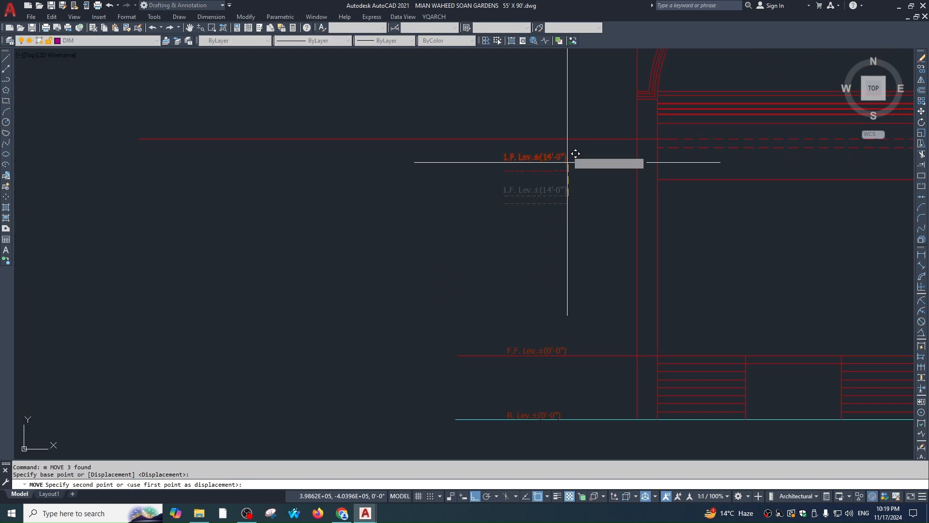
pyautogui.click(568, 139)
pyautogui.press('Escape')
pyautogui.click(582, 151)
pyautogui.click(542, 144)
pyautogui.write('e')
pyautogui.press('space')
pyautogui.press('Escape')
# Pan up to bring the cornice into view
pyautogui.scroll(-2, 572, 167)
pyautogui.moveTo(604, 80); pyautogui.dragTo(612, 179, button='middle')
pyautogui.scroll(3, 617, 179)
pyautogui.write('l')
pyautogui.press('Escape')
pyautogui.scroll(-1, 610, 194)
# Offset the 1.F. level line 13'6" upward to create the next floor line
pyautogui.write('o')
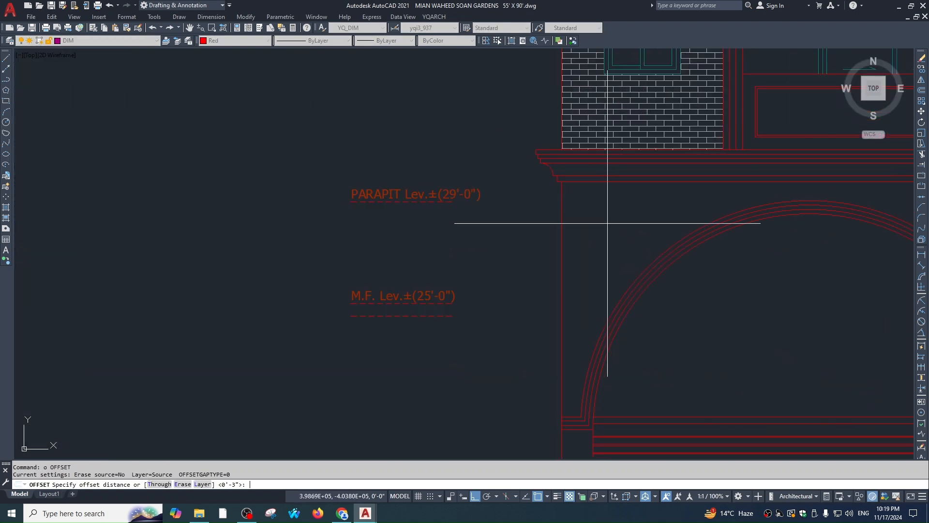
pyautogui.scroll(-2, 593, 233)
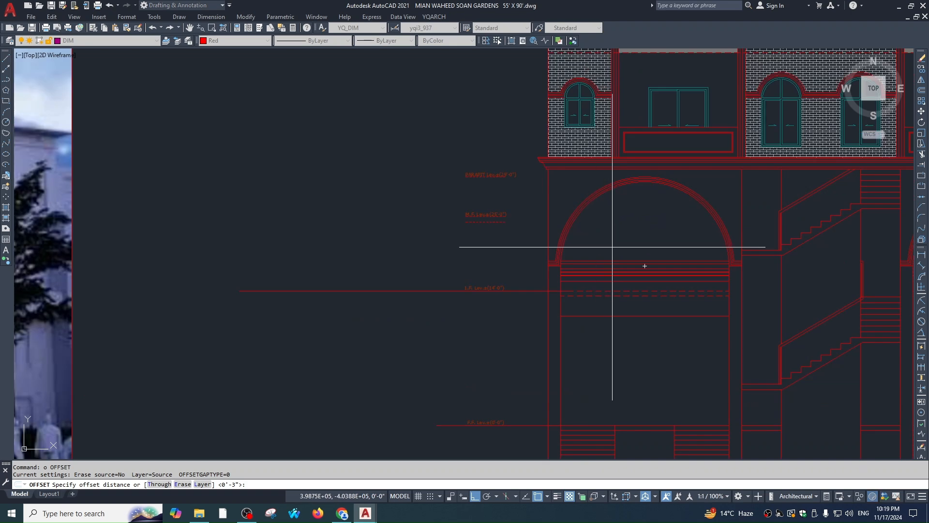
pyautogui.scroll(-4, 613, 246)
pyautogui.scroll(4, 590, 211)
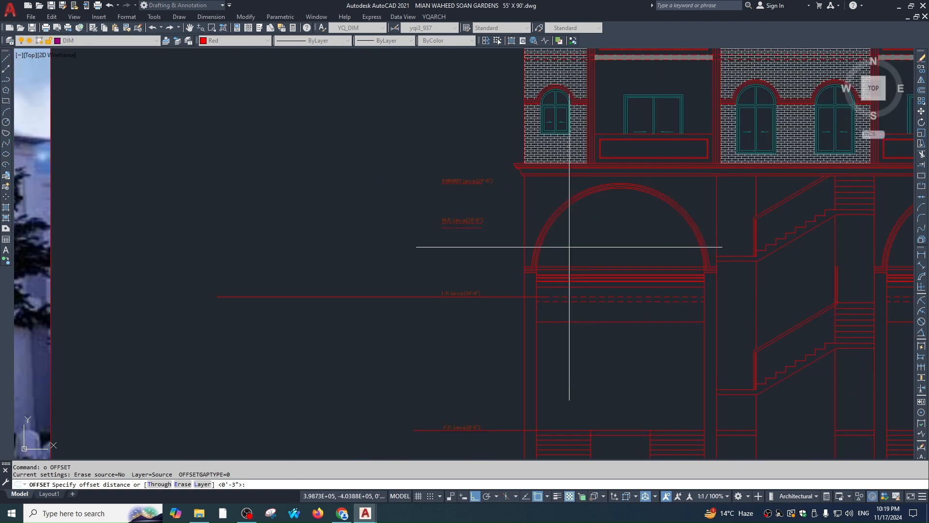
pyautogui.write("13'6")
pyautogui.press('Return')
pyautogui.click(479, 299)
pyautogui.click(488, 295)
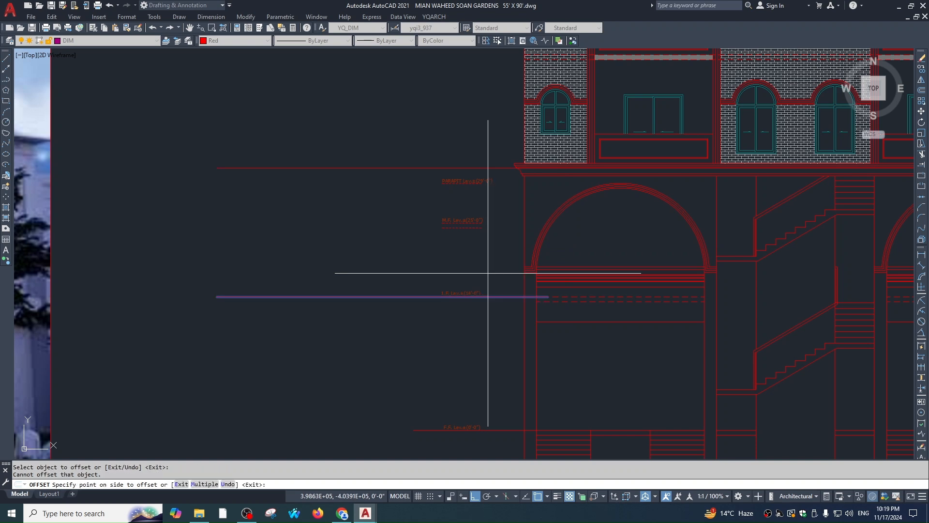
pyautogui.click(488, 273)
pyautogui.press('Escape')
pyautogui.press('Escape')
# Erase the PARAPIT label with its dashed line and the M.F. label
pyautogui.scroll(2, 475, 180)
pyautogui.click(377, 172)
pyautogui.press('Escape')
pyautogui.click(455, 225)
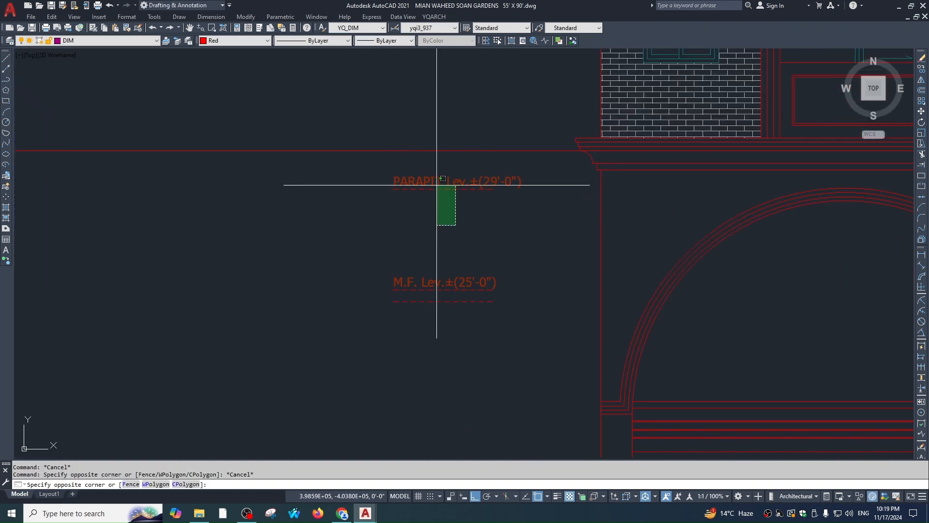
pyautogui.click(437, 185)
pyautogui.write('e')
pyautogui.scroll(-2, 481, 263)
pyautogui.press('Escape')
pyautogui.click(409, 202)
pyautogui.click(514, 245)
pyautogui.write('e')
# Copy the 1.F. level label up to the new floor line as the 2.F. label
pyautogui.click(412, 277)
pyautogui.click(513, 325)
pyautogui.write('co')
pyautogui.click(502, 295)
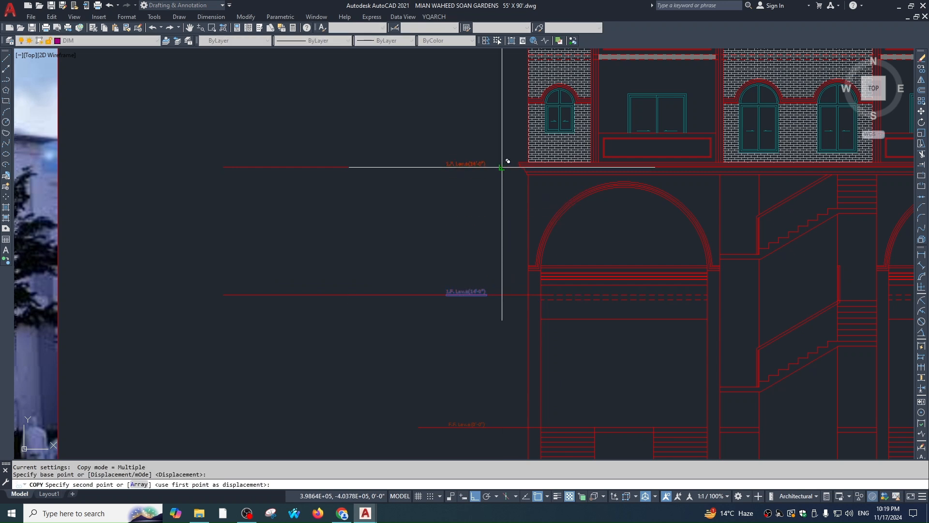
pyautogui.click(502, 167)
pyautogui.press('Escape')
pyautogui.scroll(3, 473, 163)
pyautogui.doubleClick(404, 162)
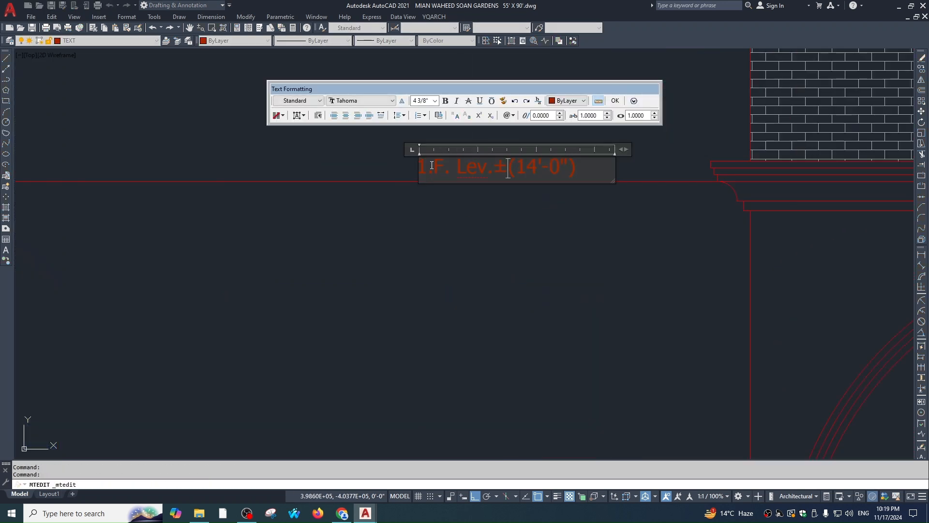
pyautogui.click(469, 258)
# Copy the 2.F. level label one floor higher
pyautogui.scroll(-3, 499, 286)
pyautogui.click(426, 208)
pyautogui.click(533, 280)
pyautogui.write('co')
pyautogui.scroll(1, 544, 253)
pyautogui.scroll(-1, 573, 304)
pyautogui.moveTo(573, 303); pyautogui.dragTo(535, 259, button='middle')
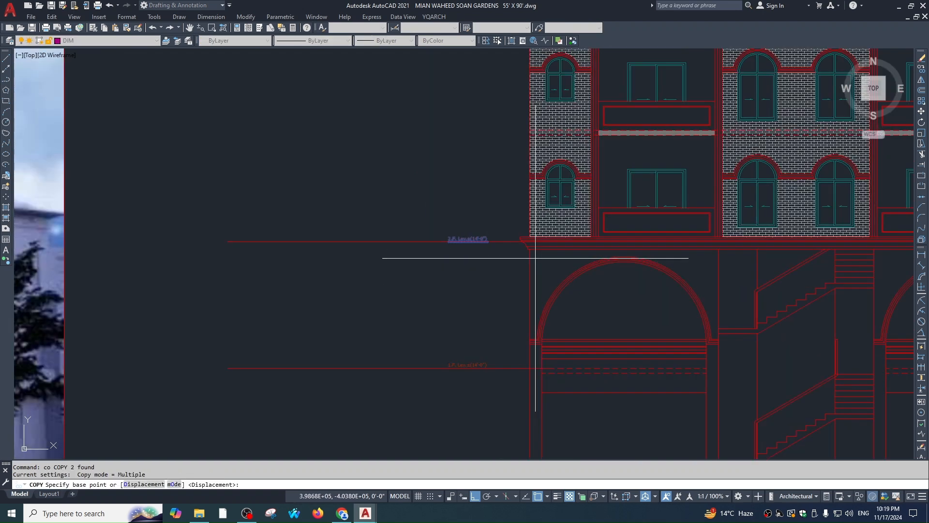
pyautogui.scroll(1, 529, 243)
pyautogui.scroll(-1, 552, 251)
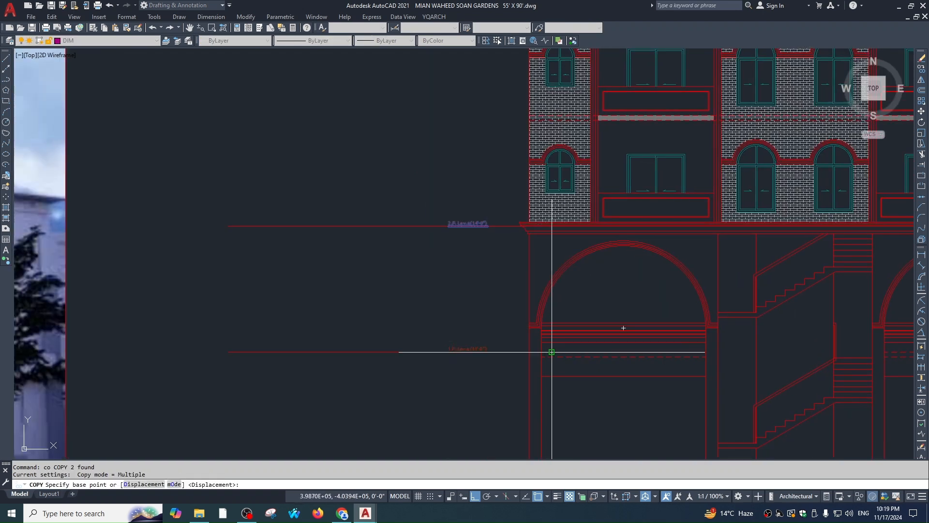
pyautogui.scroll(-2, 541, 318)
pyautogui.scroll(3, 538, 238)
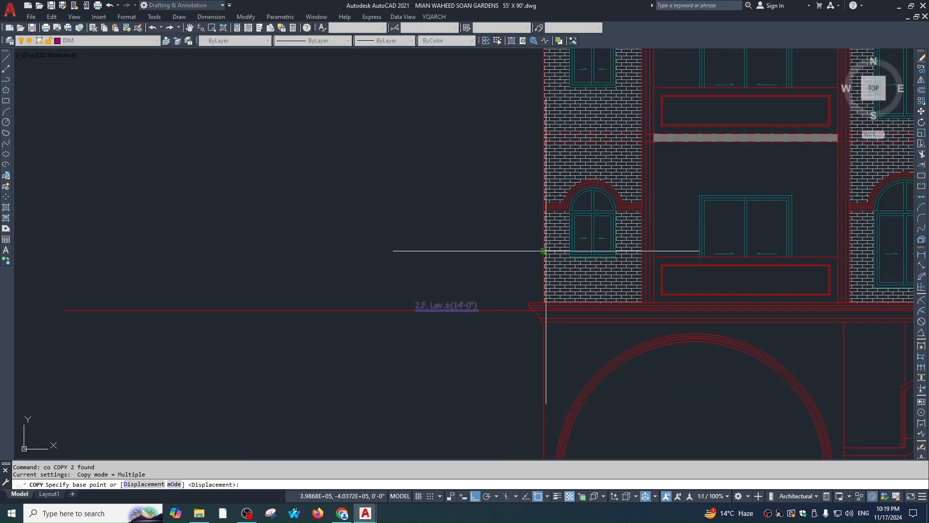
pyautogui.scroll(1, 538, 321)
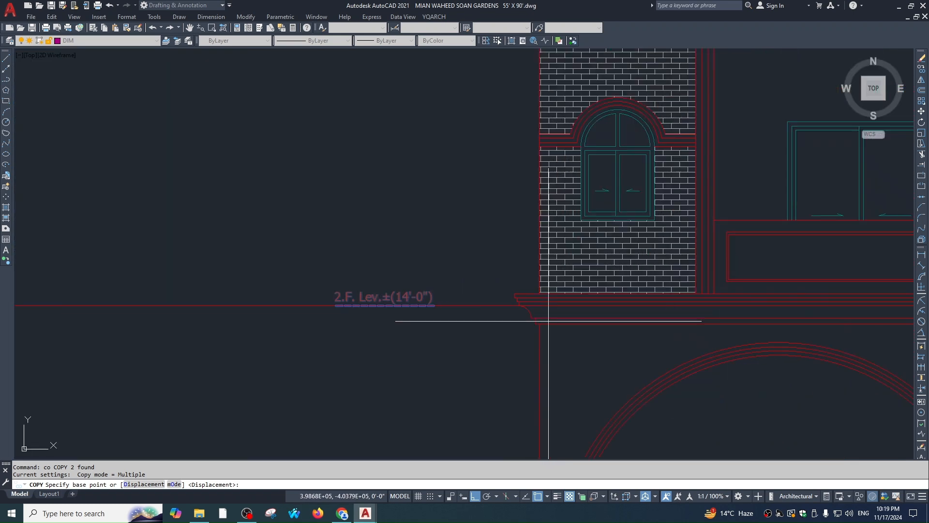
pyautogui.click(506, 305)
pyautogui.scroll(-1, 528, 209)
pyautogui.moveTo(527, 183); pyautogui.dragTo(527, 255, button='middle')
pyautogui.click(504, 165)
pyautogui.press('Escape')
pyautogui.scroll(1, 552, 172)
# Move the copied label onto the red level line using a temporary helper line, then erase it
pyautogui.write('l')
pyautogui.click(526, 164)
pyautogui.click(259, 118)
pyautogui.press('Escape')
pyautogui.click(262, 117)
pyautogui.click(502, 252)
pyautogui.write(', m')
pyautogui.scroll(1, 434, 154)
pyautogui.click(413, 165)
pyautogui.click(412, 169)
pyautogui.click(504, 148)
pyautogui.click(483, 211)
pyautogui.write('e')
pyautogui.scroll(-2, 484, 280)
# Renumber the repositioned level label to 3.F
pyautogui.click(465, 199)
pyautogui.click(427, 270)
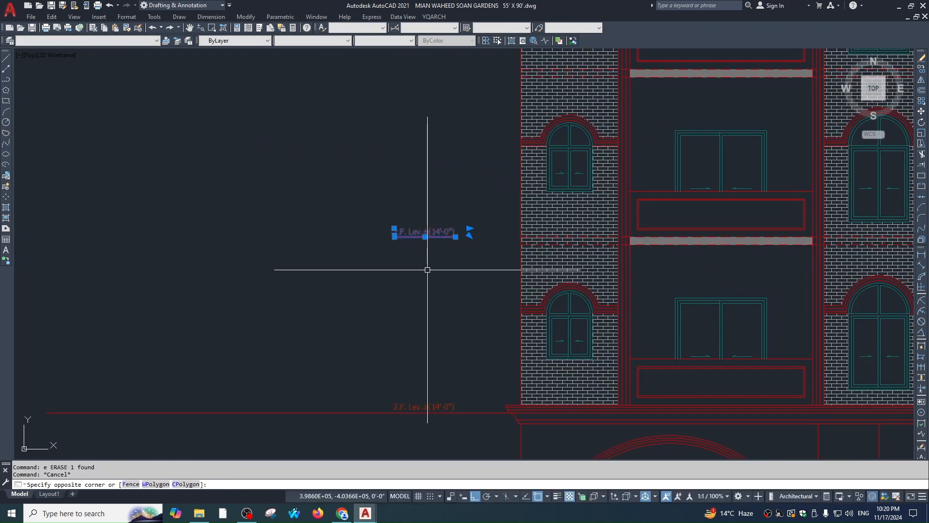
pyautogui.write('co')
pyautogui.press('Escape')
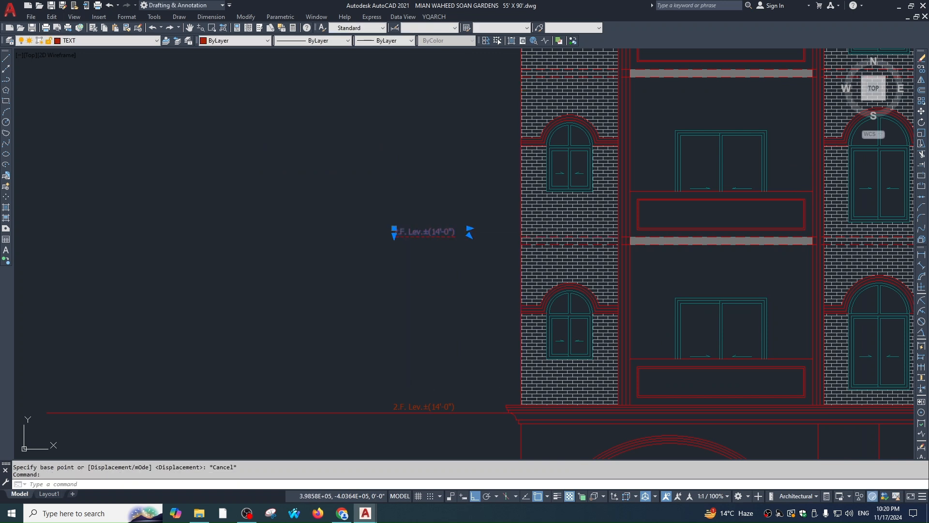
pyautogui.doubleClick(412, 232)
pyautogui.scroll(1, 397, 228)
pyautogui.write('3')
pyautogui.click(416, 269)
pyautogui.press('Escape')
pyautogui.click(462, 204)
# Copy the 3.F. label to the three upper floor levels up to the top storey
pyautogui.click(438, 271)
pyautogui.write('co')
pyautogui.click(599, 243)
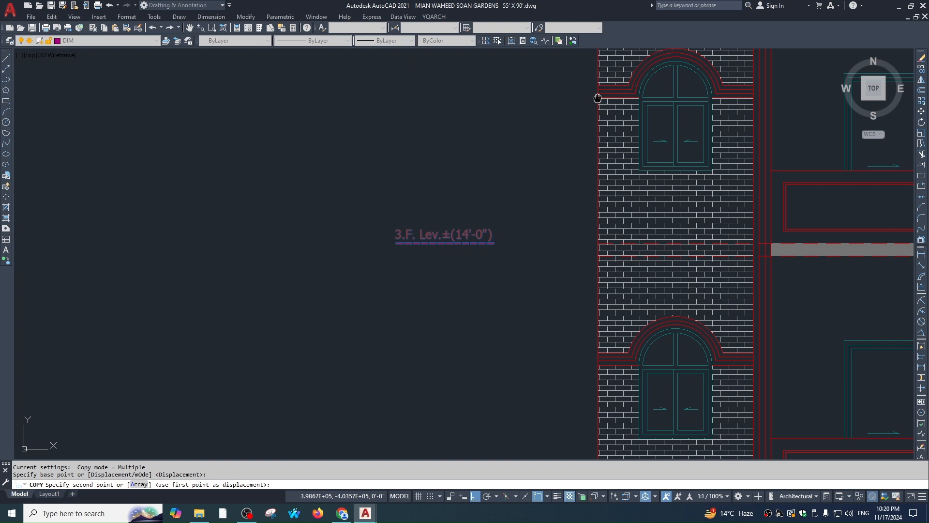
pyautogui.scroll(-2, 590, 128)
pyautogui.click(579, 127)
pyautogui.moveTo(591, 112); pyautogui.dragTo(581, 247, button='middle')
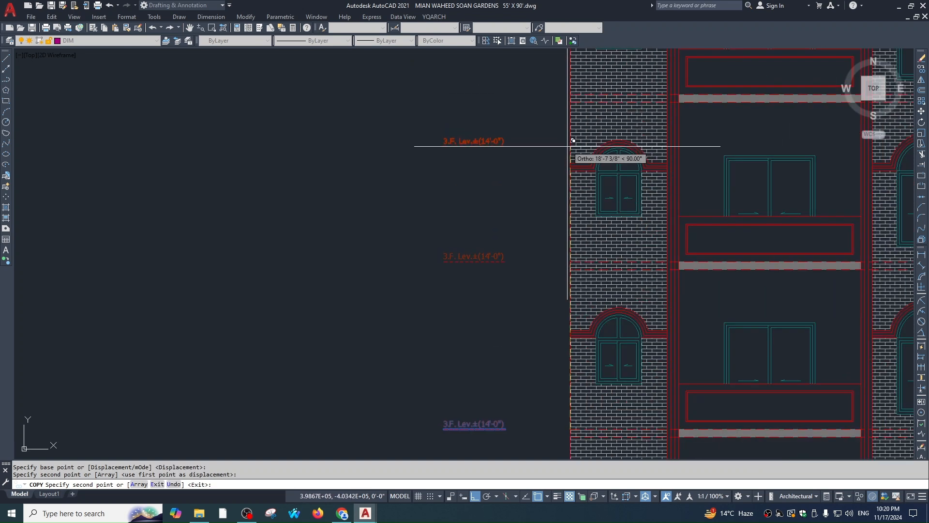
pyautogui.click(570, 95)
pyautogui.moveTo(582, 90)
pyautogui.mouseDown(button='middle')
pyautogui.moveTo(566, 271)
pyautogui.moveTo(559, 154)
pyautogui.mouseUp(button='middle')
pyautogui.click(553, 107)
pyautogui.press('Escape')
pyautogui.scroll(-2, 550, 244)
pyautogui.press('Escape')
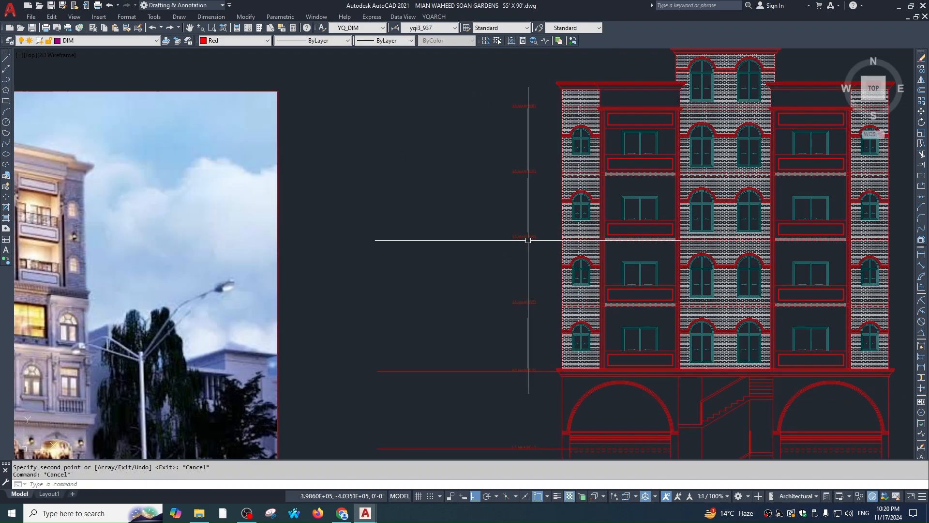
pyautogui.scroll(2, 527, 223)
pyautogui.moveTo(523, 206); pyautogui.dragTo(512, 304, button='middle')
pyautogui.scroll(-1, 509, 216)
pyautogui.moveTo(508, 216)
pyautogui.mouseDown(button='middle')
pyautogui.moveTo(504, 205)
pyautogui.moveTo(505, 216)
pyautogui.mouseUp(button='middle')
pyautogui.scroll(1, 506, 216)
pyautogui.scroll(-1, 490, 264)
pyautogui.scroll(-1, 489, 318)
pyautogui.scroll(2, 492, 214)
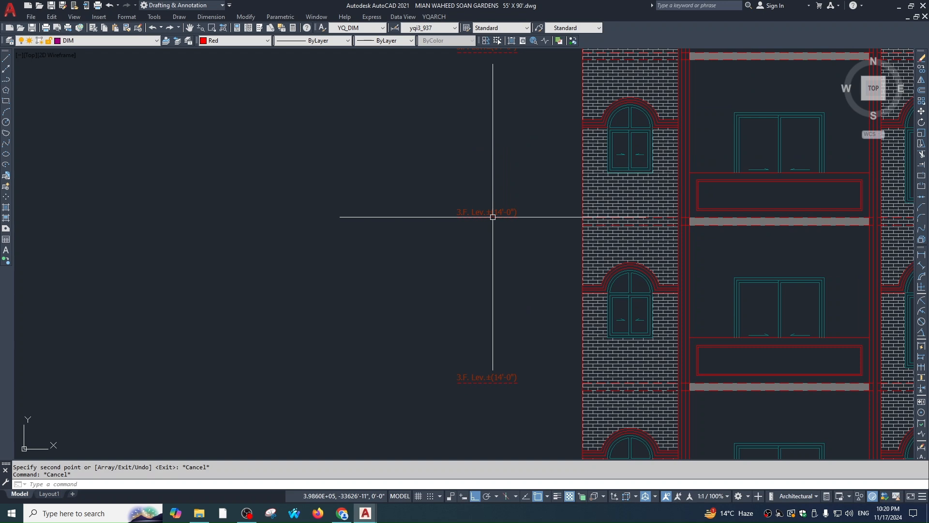
pyautogui.scroll(1, 469, 217)
# Renumber the copied upper labels to 4.F. and 5.F
pyautogui.click(469, 217)
pyautogui.doubleClick(442, 219)
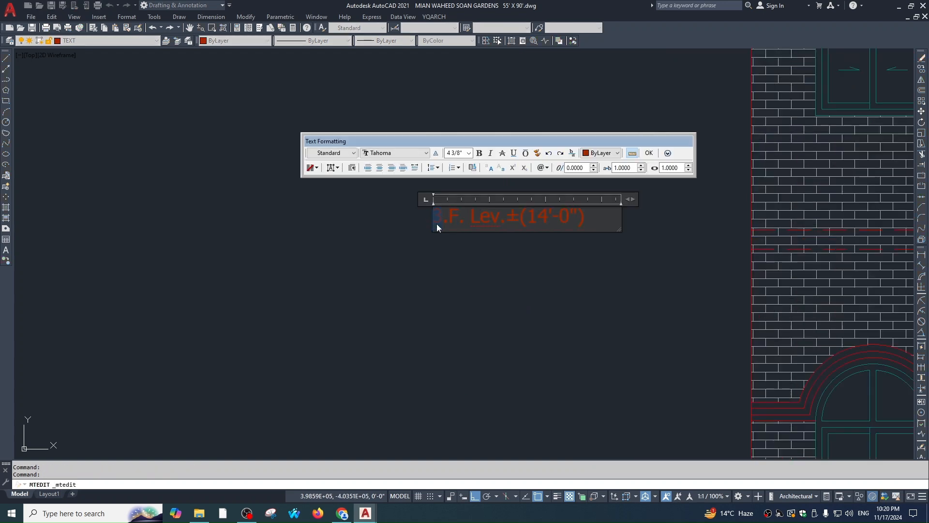
pyautogui.write('4')
pyautogui.click(463, 237)
pyautogui.scroll(-3, 463, 238)
pyautogui.scroll(3, 455, 182)
pyautogui.doubleClick(439, 266)
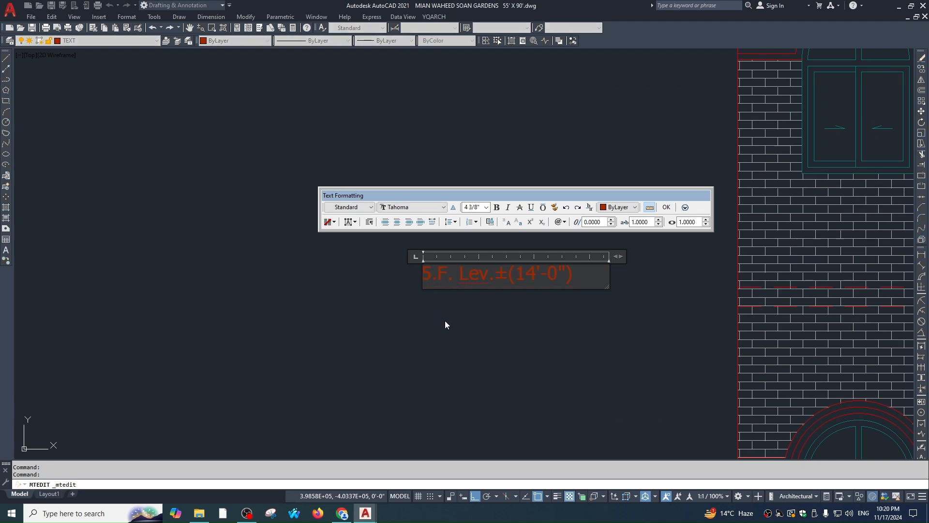
pyautogui.click(444, 319)
pyautogui.scroll(-3, 468, 278)
pyautogui.moveTo(469, 193); pyautogui.dragTo(467, 228, button='middle')
pyautogui.scroll(2, 467, 226)
pyautogui.doubleClick(457, 192)
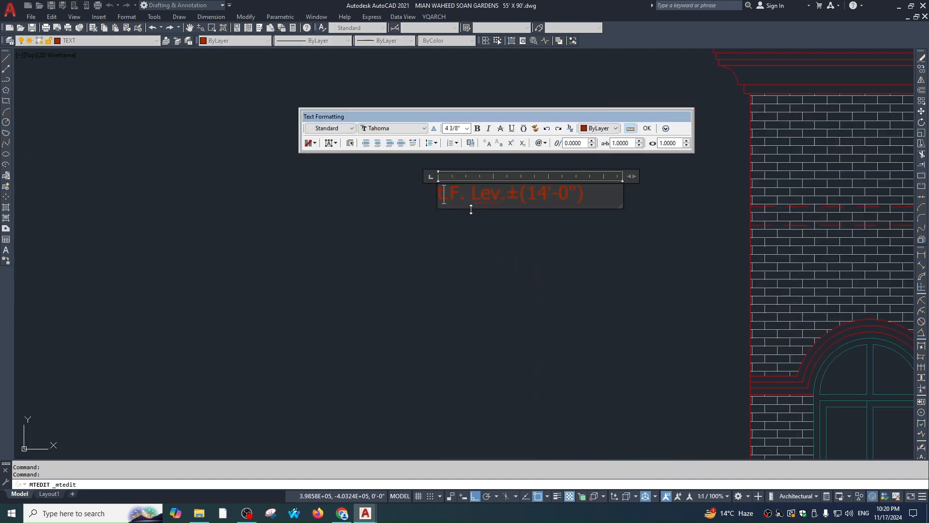
pyautogui.click(471, 209)
pyautogui.doubleClick(432, 194)
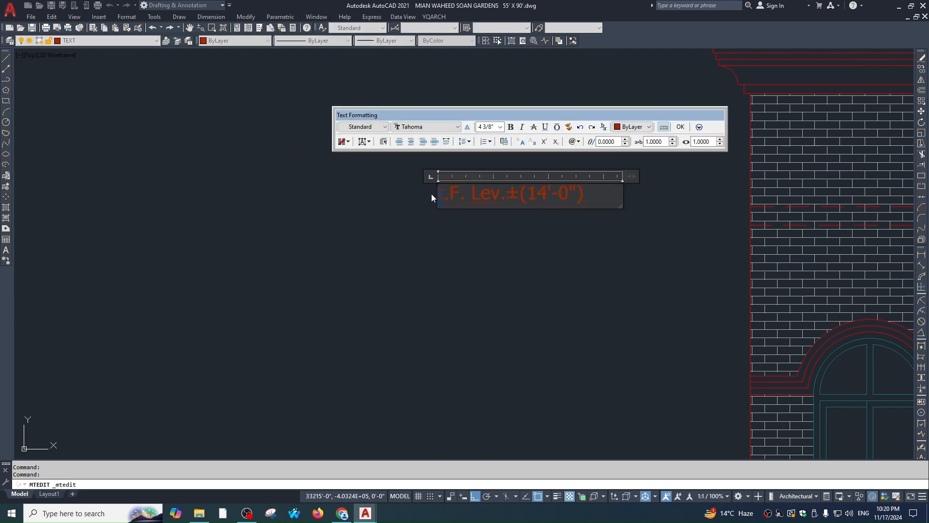
pyautogui.press('Escape')
pyautogui.press('Escape')
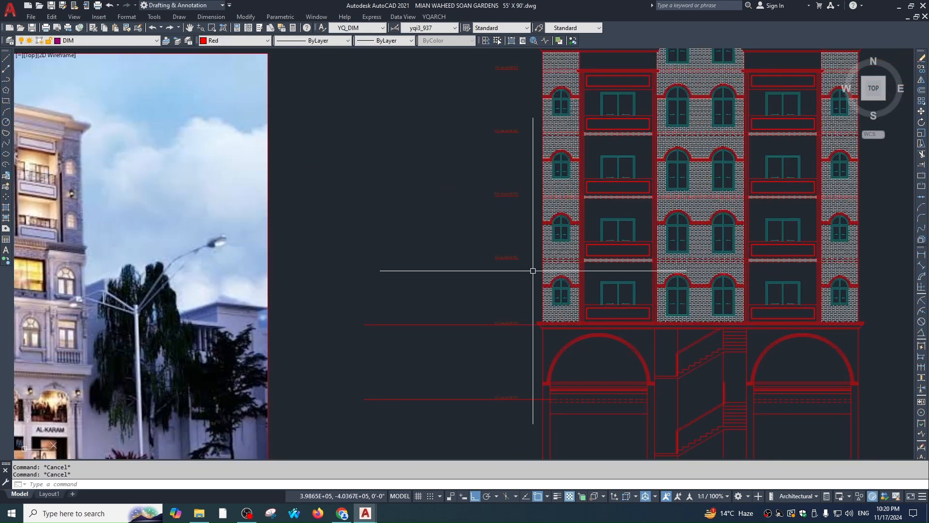
# Cancel the stray linear dimension and erase the 2.F. level line
pyautogui.write('dli')
pyautogui.press('Escape')
pyautogui.click(420, 308)
pyautogui.click(411, 339)
pyautogui.write('e')
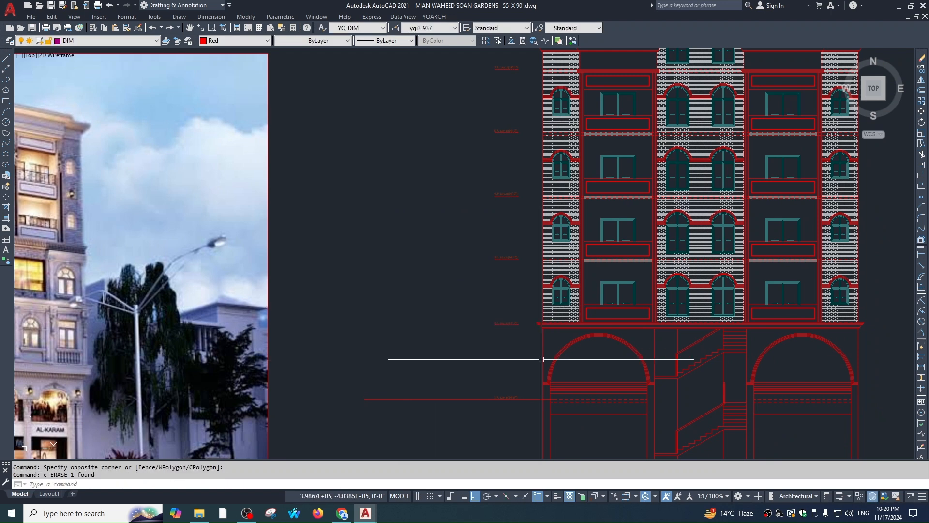
pyautogui.moveTo(538, 445); pyautogui.dragTo(528, 333, button='middle')
pyautogui.scroll(2, 470, 284)
pyautogui.scroll(-3, 533, 269)
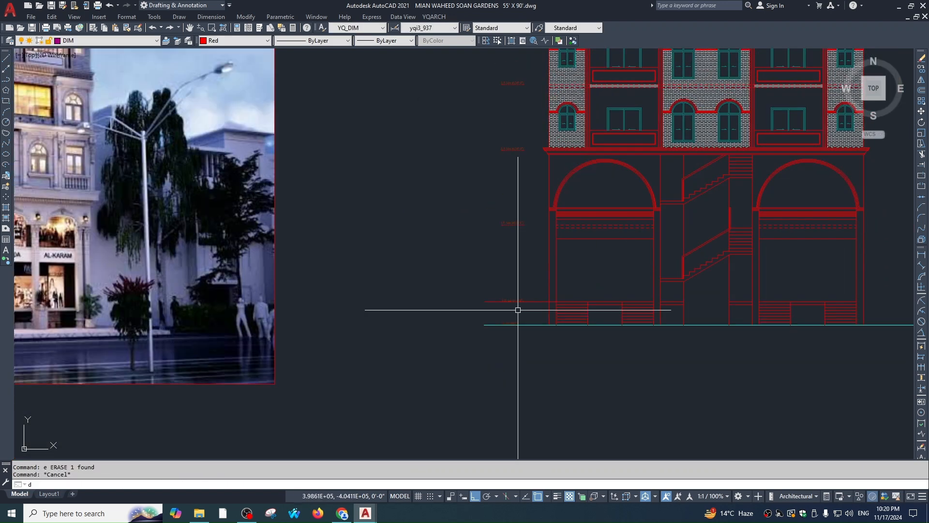
# Add a linear height dimension from ground level, placed beside the level labels
pyautogui.write('dli')
pyautogui.scroll(2, 498, 322)
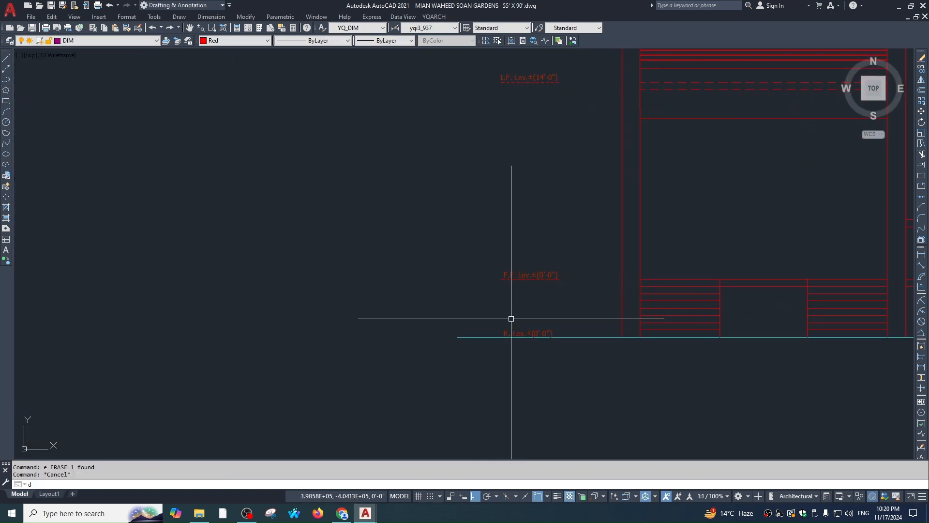
pyautogui.click(497, 334)
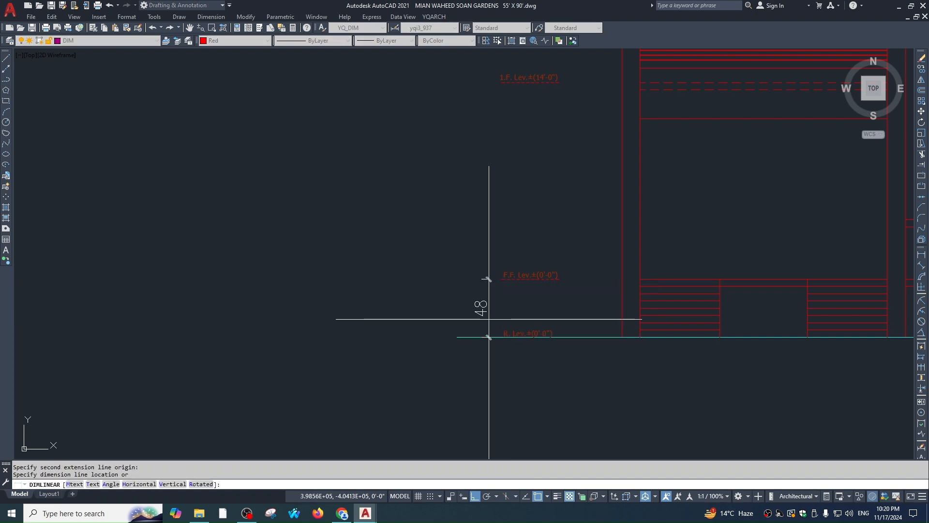
pyautogui.click(486, 305)
pyautogui.press('Escape')
# Match the new height dimension's style to the existing dimension with MA
pyautogui.scroll(4, 507, 300)
pyautogui.scroll(-8, 542, 269)
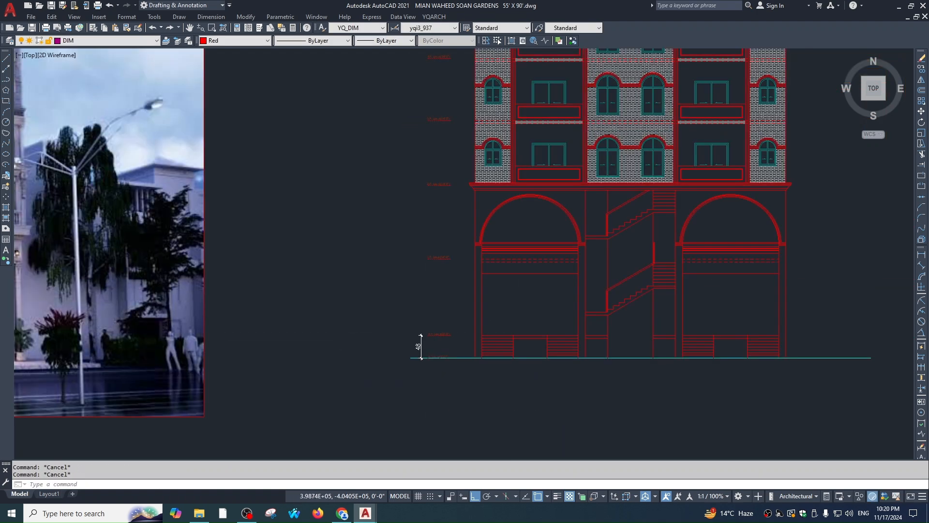
pyautogui.write('ma')
pyautogui.press('Return')
pyautogui.scroll(3, 552, 309)
pyautogui.click(410, 201)
pyautogui.scroll(2, 426, 196)
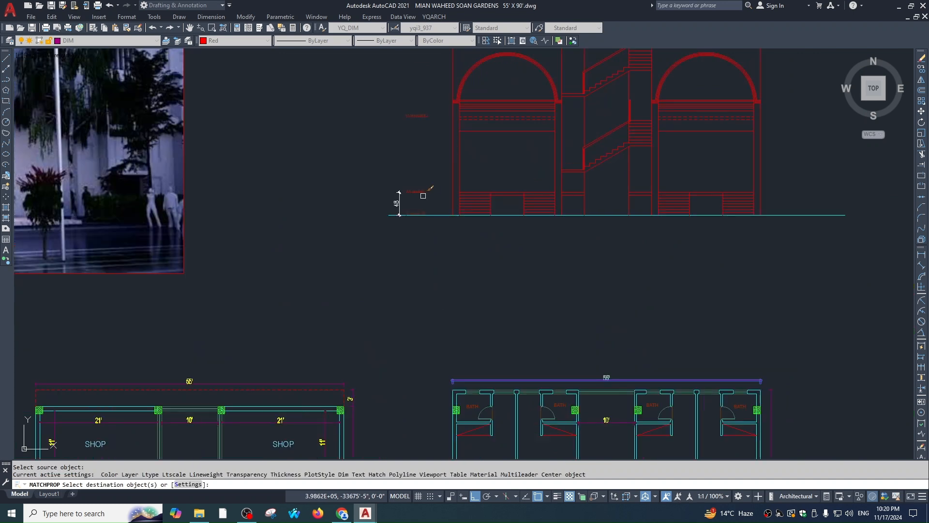
pyautogui.click(395, 206)
pyautogui.press('Escape')
# Change the F.F. level label to read 4'-0"
pyautogui.scroll(4, 417, 188)
pyautogui.click(472, 217)
pyautogui.click(462, 207)
pyautogui.doubleClick(435, 215)
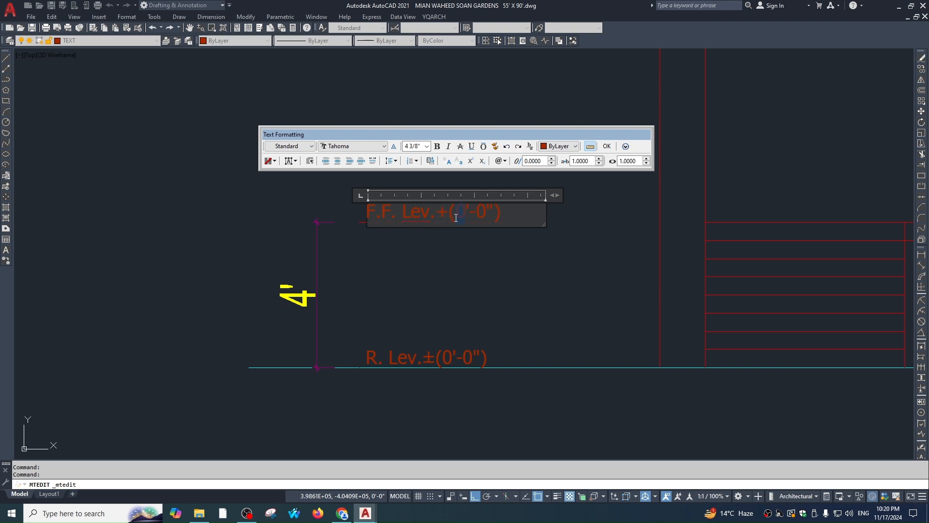
pyautogui.write('4')
pyautogui.click(478, 276)
pyautogui.press('Escape')
# Stretch the 4' height dimension up to the 14'-0" level
pyautogui.click(358, 286)
pyautogui.click(312, 266)
pyautogui.click(361, 222)
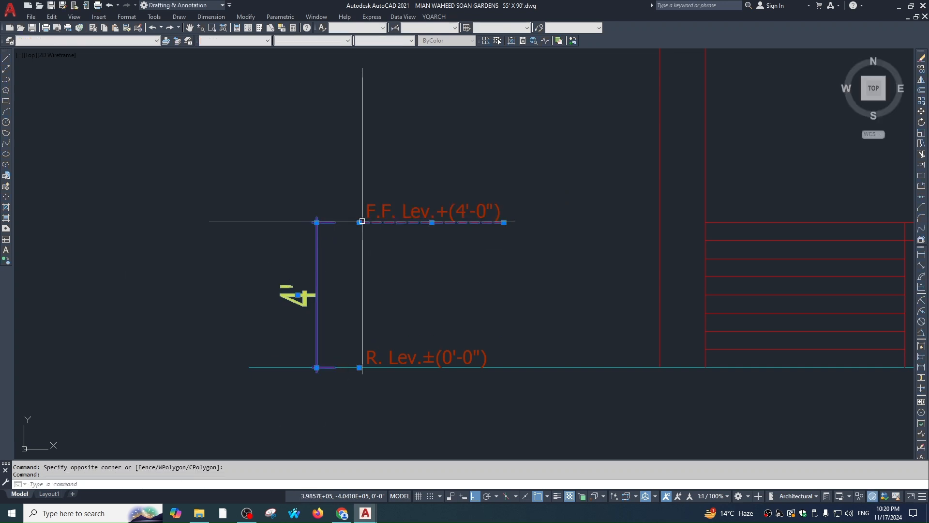
pyautogui.press('Escape')
pyautogui.click(300, 233)
pyautogui.click(315, 242)
pyautogui.click(324, 238)
pyautogui.click(315, 235)
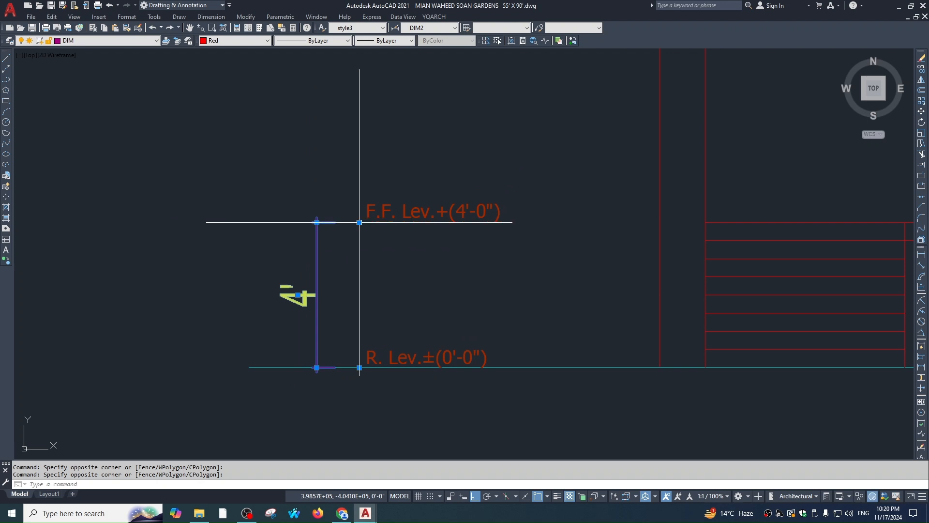
pyautogui.click(359, 222)
pyautogui.moveTo(402, 108); pyautogui.dragTo(415, 219, button='middle')
pyautogui.scroll(-1, 407, 118)
pyautogui.moveTo(402, 108); pyautogui.dragTo(419, 230, button='middle')
pyautogui.scroll(-1, 420, 230)
pyautogui.click(409, 129)
pyautogui.press('Escape')
# Edit the 1.F. level label so it reads 17'-6"
pyautogui.scroll(2, 457, 160)
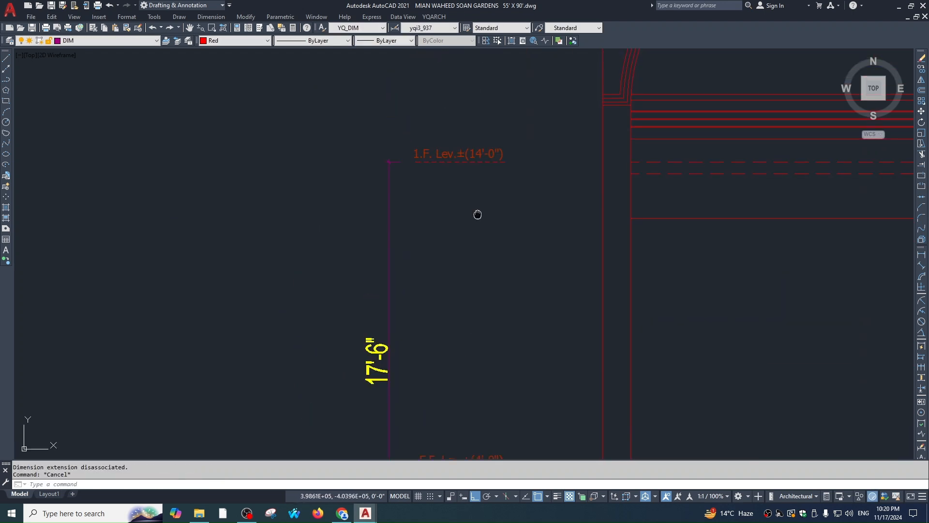
pyautogui.moveTo(478, 215); pyautogui.dragTo(464, 244, button='middle')
pyautogui.scroll(1, 469, 183)
pyautogui.doubleClick(464, 188)
pyautogui.moveTo(439, 188); pyautogui.dragTo(423, 186)
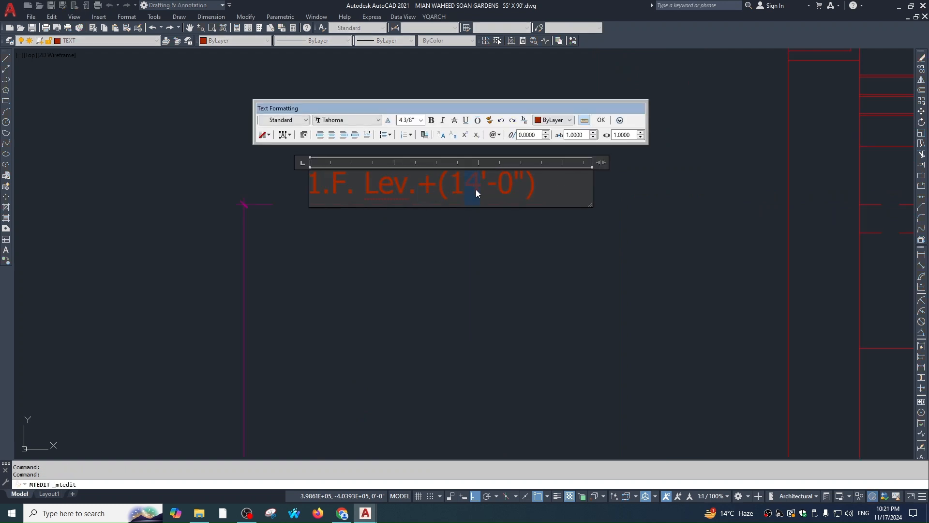
pyautogui.write('6')
pyautogui.write('6')
pyautogui.click(493, 248)
pyautogui.press('Escape')
# Stretch the 17'-6" height dimension up to the 2.F. level (30'-6")
pyautogui.scroll(-5, 493, 249)
pyautogui.click(405, 215)
pyautogui.click(392, 266)
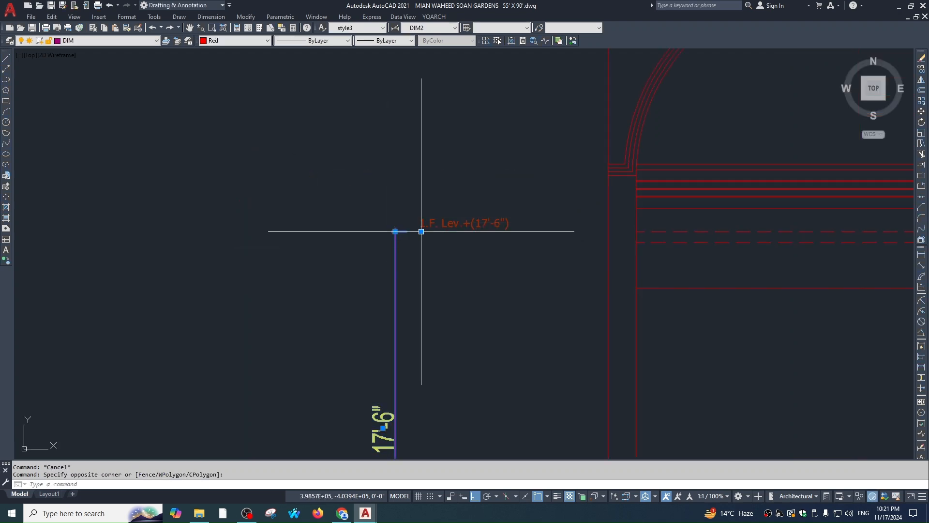
pyautogui.scroll(-2, 422, 231)
pyautogui.click(417, 277)
pyautogui.click(423, 100)
pyautogui.press('Escape')
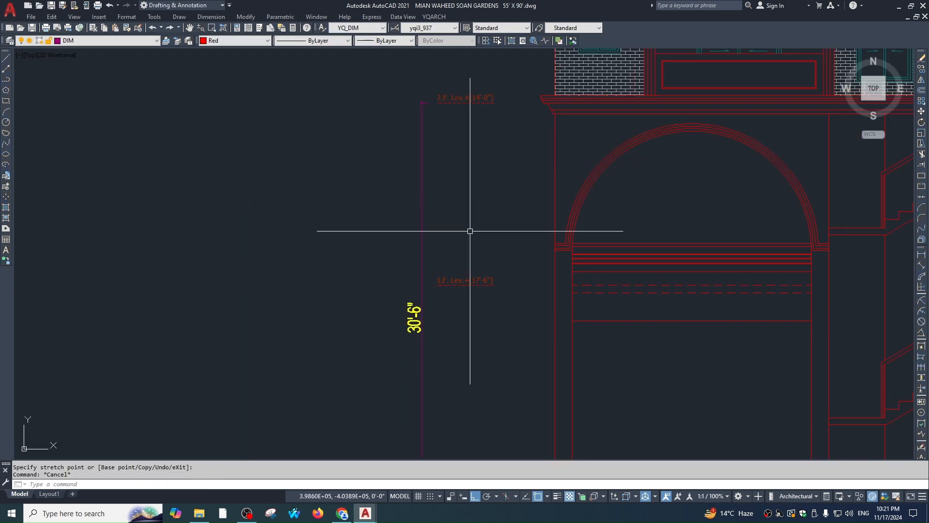
# Relabel the 2.F. level as +(30'-6") and select the purple height dimension
pyautogui.moveTo(477, 189); pyautogui.dragTo(477, 244, button='middle')
pyautogui.scroll(-1, 478, 245)
pyautogui.scroll(2, 474, 191)
pyautogui.doubleClick(493, 182)
pyautogui.scroll(2, 476, 176)
pyautogui.moveTo(464, 190); pyautogui.dragTo(447, 194)
pyautogui.scroll(-2, 511, 227)
pyautogui.moveTo(511, 230); pyautogui.dragTo(479, 330, button='middle')
pyautogui.scroll(-1, 516, 66)
pyautogui.scroll(4, 480, 332)
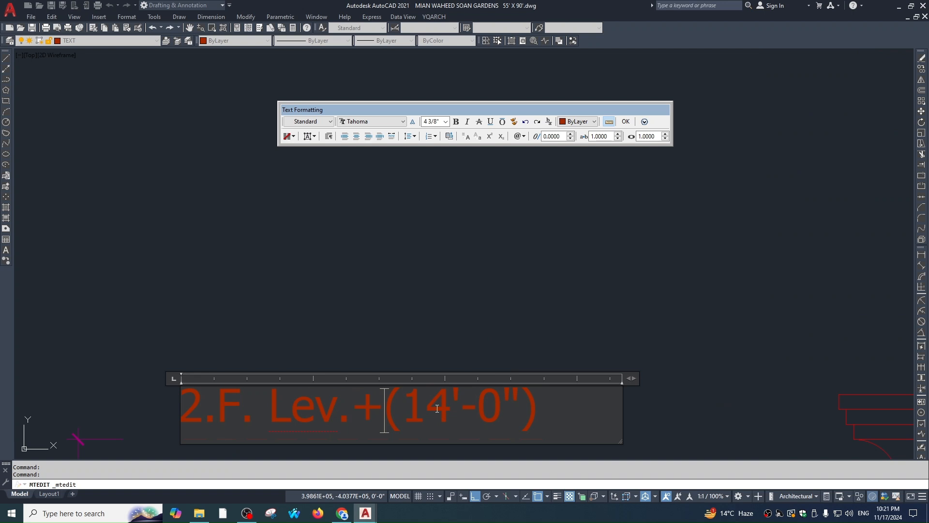
pyautogui.write('30')
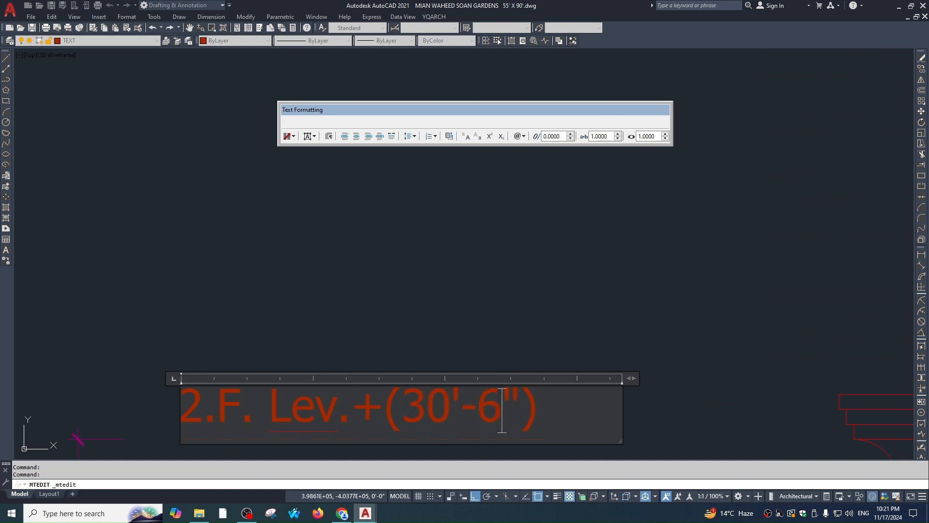
pyautogui.click(534, 338)
pyautogui.press('Escape')
pyautogui.click(394, 411)
pyautogui.click(352, 401)
# Abandon the first dimension stretch and pan to the 3.F level label
pyautogui.click(407, 311)
pyautogui.scroll(-1, 461, 109)
pyautogui.scroll(-1, 465, 82)
pyautogui.moveTo(465, 83); pyautogui.dragTo(480, 240, button='middle')
pyautogui.press('Escape')
pyautogui.scroll(-4, 467, 208)
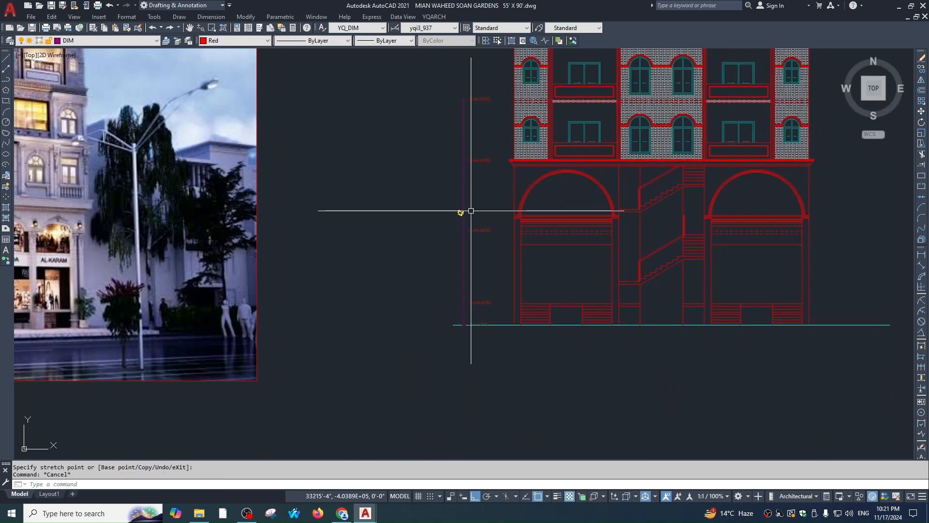
pyautogui.scroll(4, 465, 258)
pyautogui.moveTo(461, 364); pyautogui.dragTo(470, 264, button='middle')
pyautogui.scroll(4, 470, 265)
# Edit the 3.F level label to read 42'-0"
pyautogui.click(463, 183)
pyautogui.click(462, 175)
pyautogui.doubleClick(453, 171)
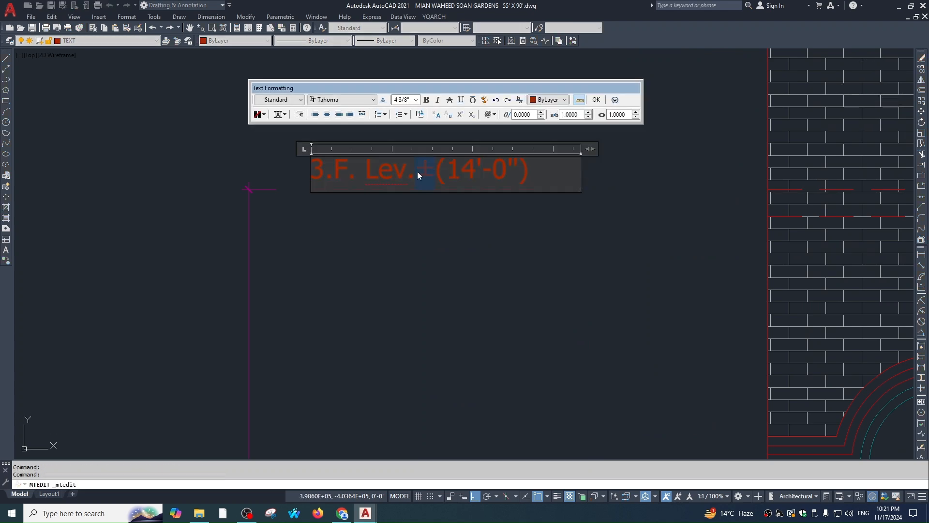
pyautogui.scroll(-4, 451, 186)
pyautogui.scroll(6, 455, 247)
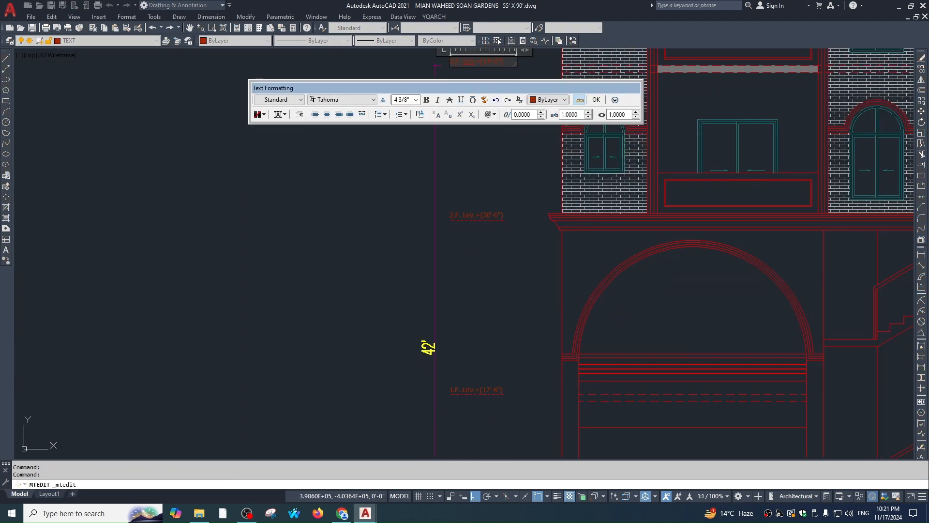
pyautogui.write('42')
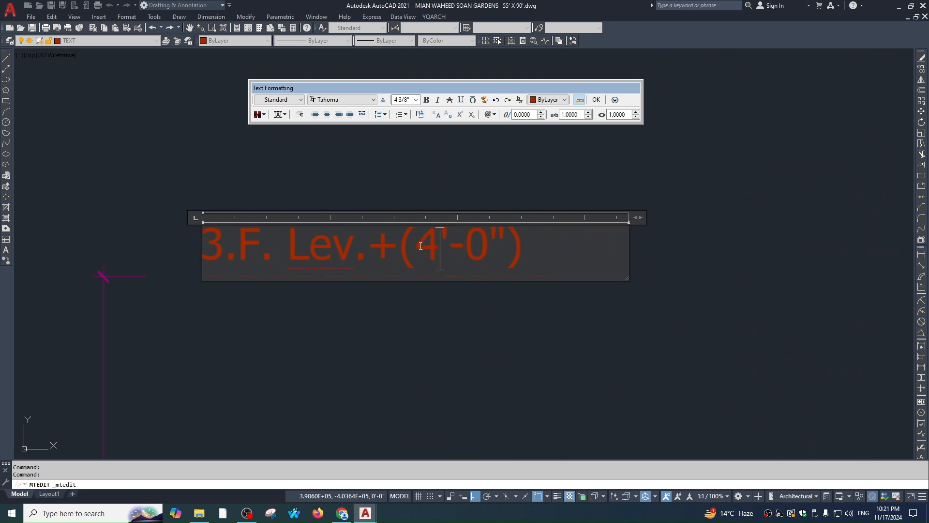
pyautogui.click(396, 326)
pyautogui.scroll(-4, 396, 326)
pyautogui.press('Escape')
# Stretch the vertical height dimension up to the 3.F level
pyautogui.click(428, 338)
pyautogui.click(328, 366)
pyautogui.click(367, 318)
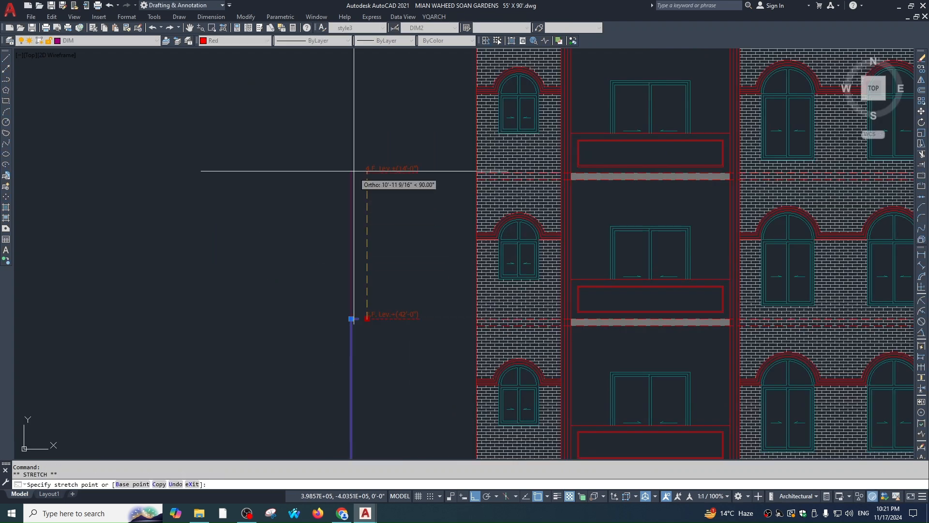
pyautogui.click(367, 173)
pyautogui.press('Escape')
# Relabel the 4.F level as +(53'-0"), replacing the ± sign with +
pyautogui.scroll(-2, 423, 268)
pyautogui.moveTo(432, 257); pyautogui.dragTo(464, 135, button='middle')
pyautogui.scroll(6, 410, 306)
pyautogui.scroll(-5, 410, 305)
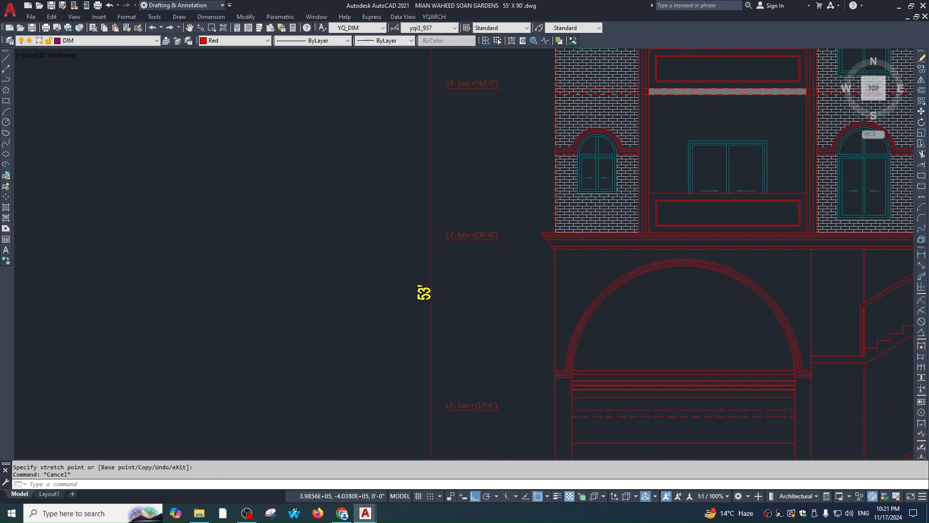
pyautogui.scroll(5, 425, 369)
pyautogui.scroll(-5, 425, 370)
pyautogui.moveTo(431, 203); pyautogui.dragTo(431, 310, button='middle')
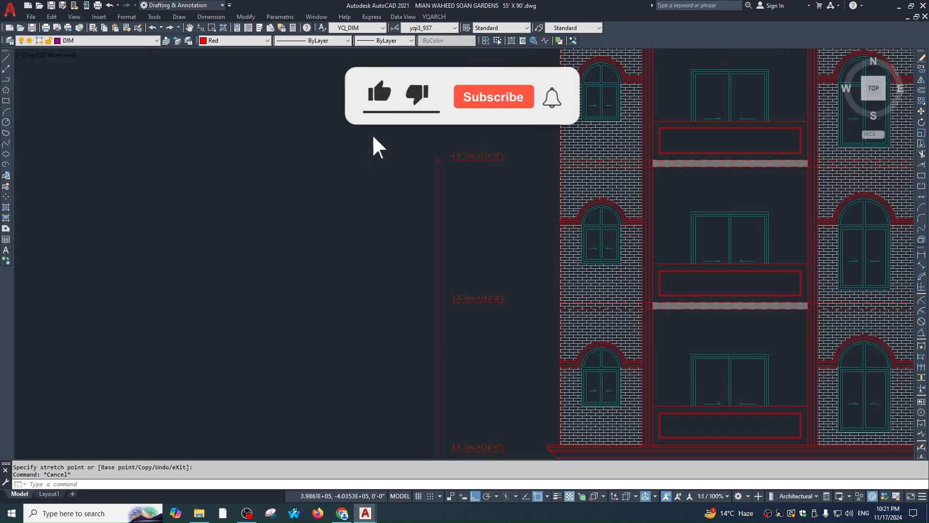
pyautogui.scroll(5, 497, 169)
pyautogui.click(465, 136)
pyautogui.doubleClick(462, 135)
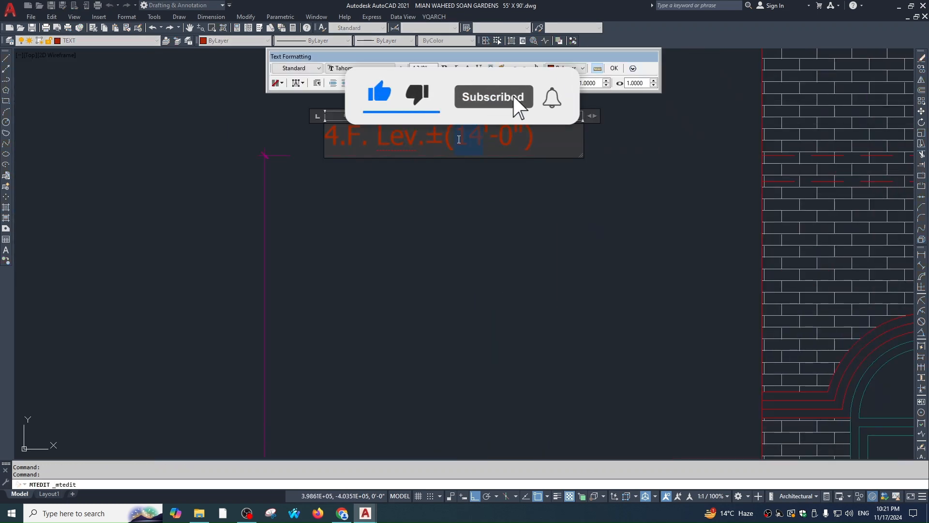
pyautogui.write('53')
pyautogui.moveTo(443, 142); pyautogui.dragTo(428, 144)
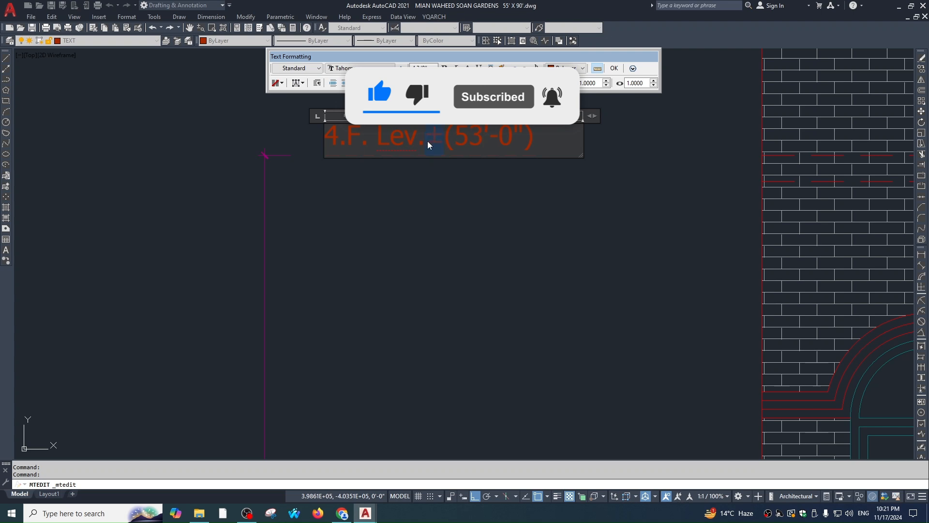
pyautogui.write('+')
pyautogui.click(498, 214)
# Stretch the height dimension's top end up to the 4.F level
pyautogui.scroll(-6, 499, 216)
pyautogui.moveTo(498, 214); pyautogui.dragTo(511, 124, button='middle')
pyautogui.press('Escape')
pyautogui.click(489, 175)
pyautogui.click(462, 186)
pyautogui.moveTo(462, 186); pyautogui.dragTo(439, 302, button='middle')
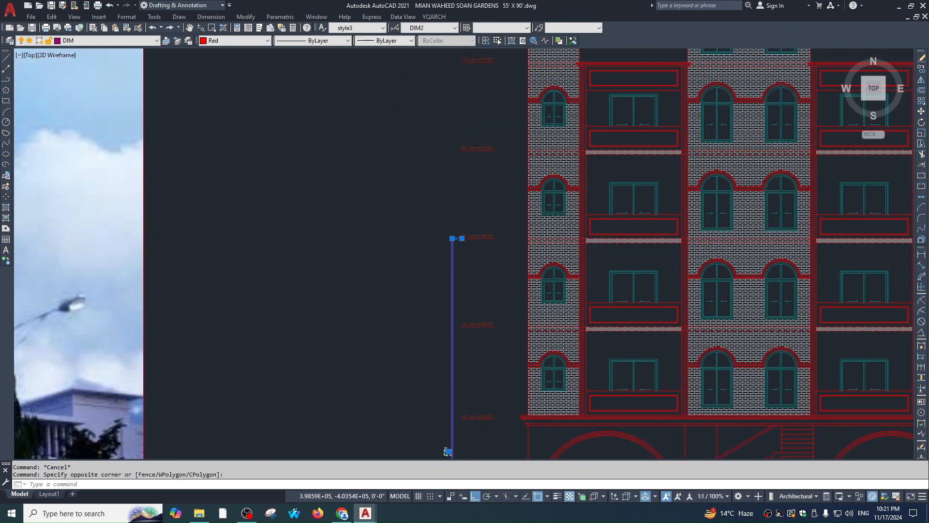
pyautogui.scroll(1, 467, 238)
pyautogui.click(459, 239)
pyautogui.click(459, 101)
pyautogui.press('Escape')
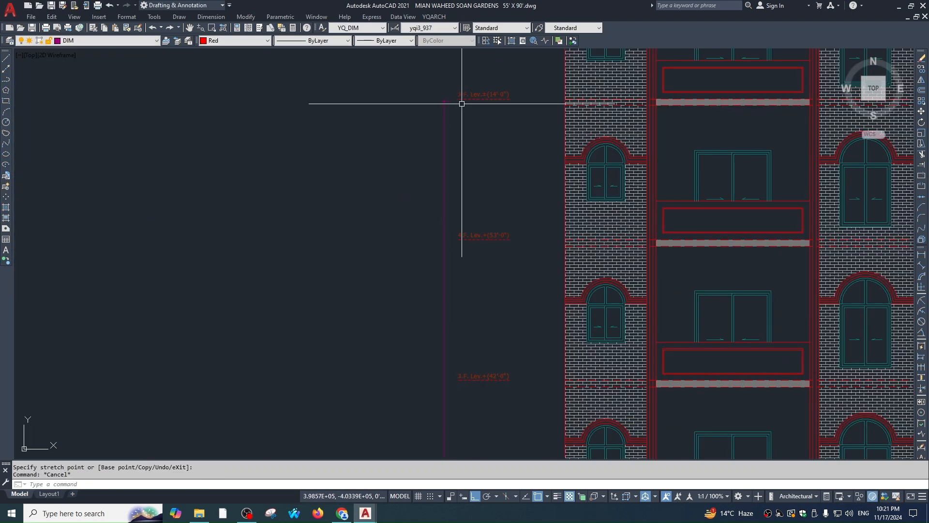
# Change the 5.F level label's first digit so it reads 64'-0"
pyautogui.scroll(-2, 457, 97)
pyautogui.moveTo(485, 150)
pyautogui.mouseDown(button='middle')
pyautogui.moveTo(504, 179)
pyautogui.moveTo(487, 127)
pyautogui.moveTo(459, 218)
pyautogui.mouseUp(button='middle')
pyautogui.scroll(-1, 487, 127)
pyautogui.scroll(3, 475, 213)
pyautogui.scroll(-3, 454, 251)
pyautogui.scroll(5, 465, 222)
pyautogui.doubleClick(473, 236)
pyautogui.moveTo(498, 236); pyautogui.dragTo(503, 236)
pyautogui.write('6')
pyautogui.click(531, 313)
pyautogui.scroll(-3, 536, 246)
pyautogui.press('Escape')
# Grab the height dimension's top end and view the T.F. level and 75' dimension
pyautogui.click(517, 242)
pyautogui.click(472, 228)
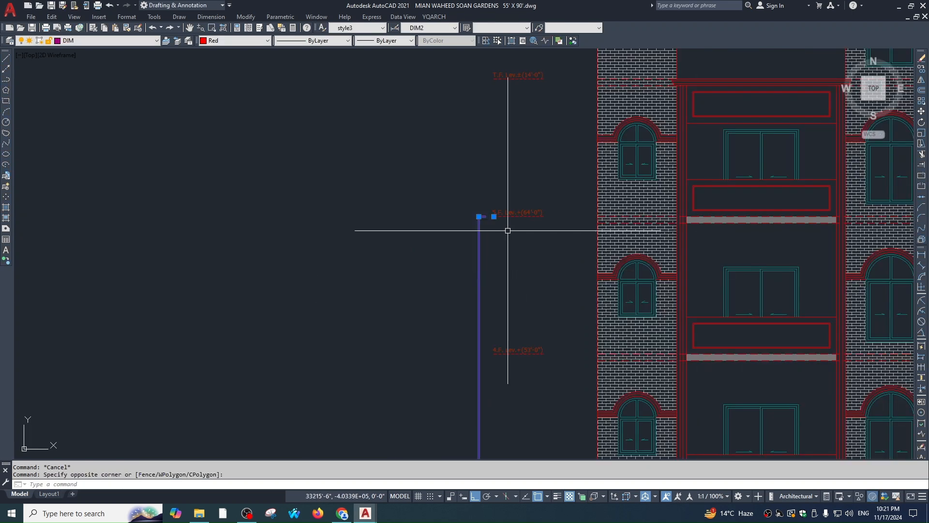
pyautogui.click(494, 216)
pyautogui.moveTo(524, 162); pyautogui.dragTo(499, 185, button='middle')
pyautogui.scroll(-1, 507, 89)
pyautogui.scroll(3, 483, 128)
pyautogui.moveTo(496, 125); pyautogui.dragTo(496, 98, button='middle')
pyautogui.scroll(-3, 497, 99)
pyautogui.scroll(3, 484, 384)
pyautogui.scroll(-5, 495, 359)
pyautogui.moveTo(496, 360); pyautogui.dragTo(497, 335, button='middle')
pyautogui.scroll(5, 508, 232)
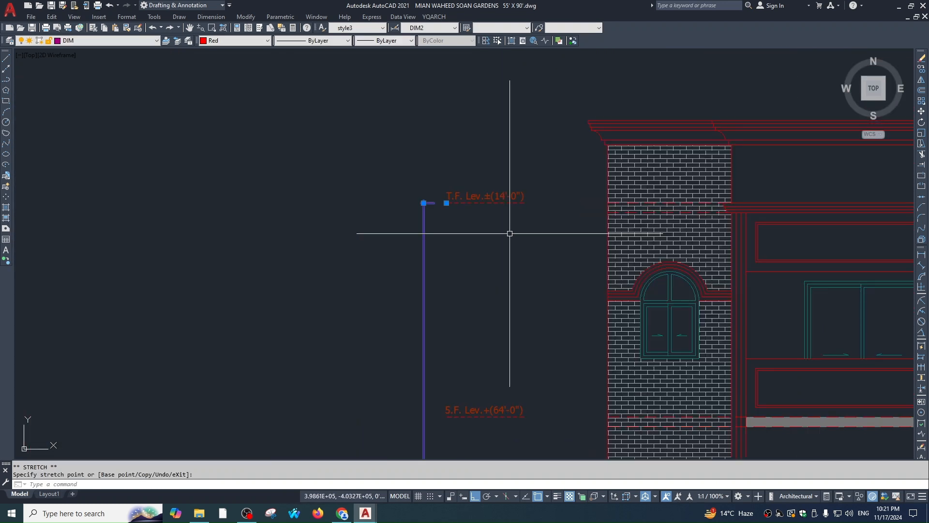
pyautogui.scroll(3, 486, 201)
pyautogui.press('Escape')
# Edit the T.F. level label to read +(75'-0")
pyautogui.doubleClick(478, 174)
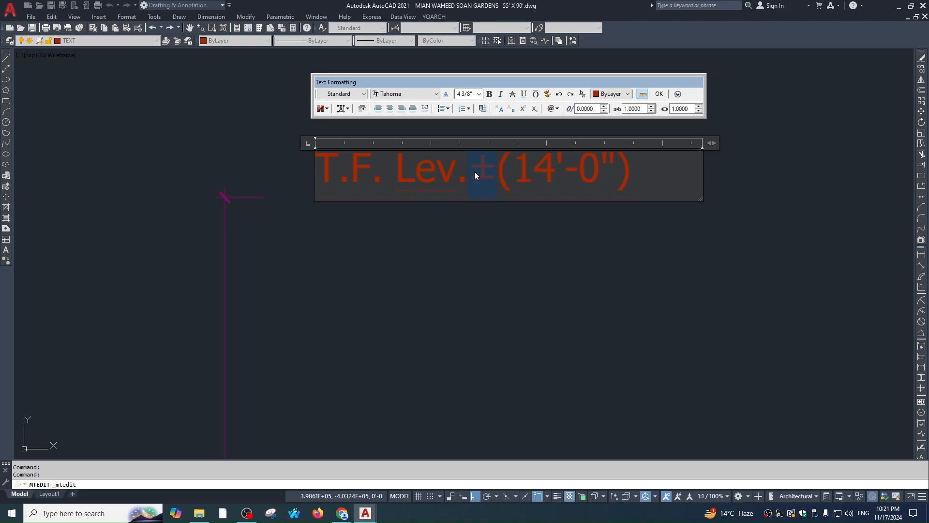
pyautogui.write('+')
pyautogui.click(552, 128)
pyautogui.scroll(-6, 552, 145)
pyautogui.press('Escape')
pyautogui.press('Escape')
pyautogui.moveTo(568, 298); pyautogui.dragTo(549, 262, button='middle')
pyautogui.scroll(-3, 548, 262)
pyautogui.scroll(8, 649, 184)
pyautogui.write('o')
pyautogui.press('Return')
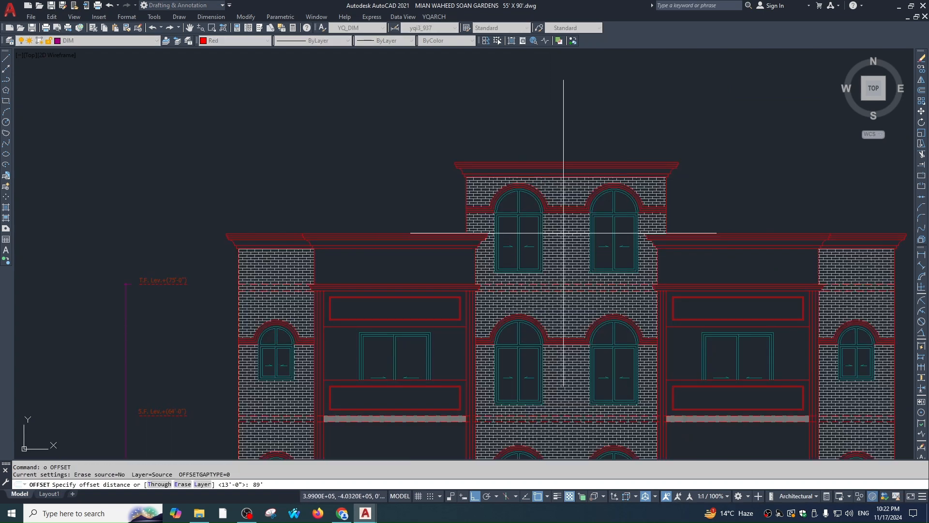
# Try offsetting a line by 89', then cancel the offset
pyautogui.write("89'")
pyautogui.press('Return')
pyautogui.click(568, 262)
pyautogui.press('Escape')
pyautogui.write('o')
pyautogui.press('Return')
pyautogui.press('Return')
pyautogui.scroll(4, 570, 273)
pyautogui.click(561, 291)
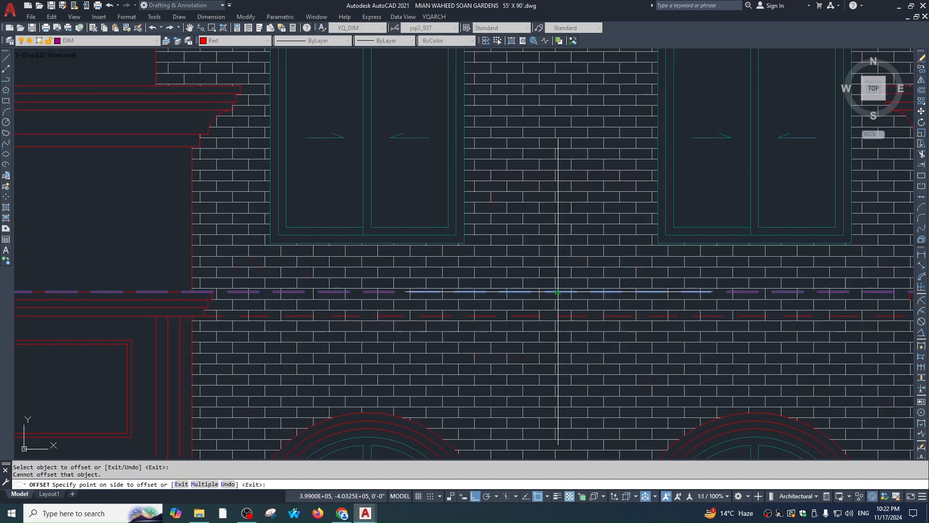
pyautogui.scroll(-8, 574, 176)
pyautogui.scroll(6, 565, 140)
pyautogui.press('Escape')
# Attempt to move the red dashed roof line, then cancel the move
pyautogui.click(394, 189)
pyautogui.write('m')
pyautogui.press('Return')
pyautogui.click(377, 229)
pyautogui.press('Escape')
pyautogui.scroll(-3, 483, 214)
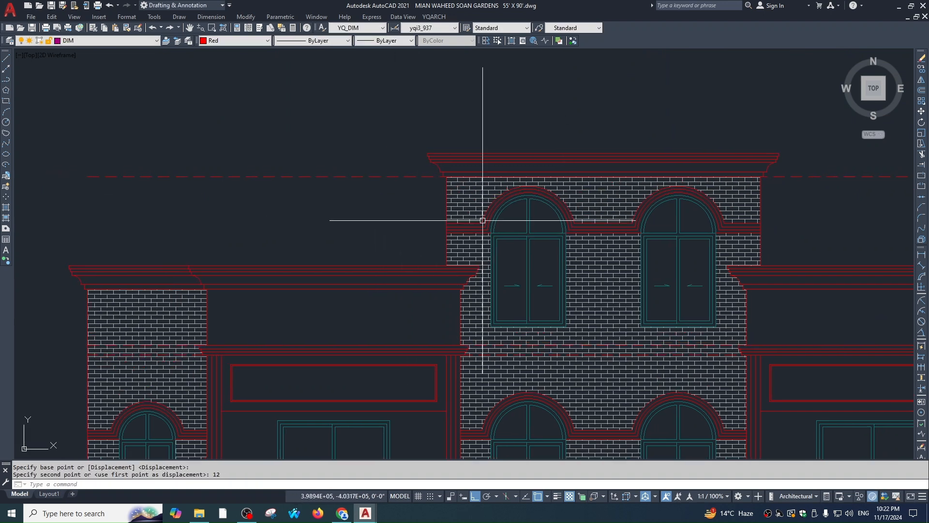
pyautogui.click(447, 217)
pyautogui.write(',')
pyautogui.press('space')
pyautogui.write('m')
# Start a line and a linear dimension (DLI), cancelling both
pyautogui.press('space')
pyautogui.click(461, 213)
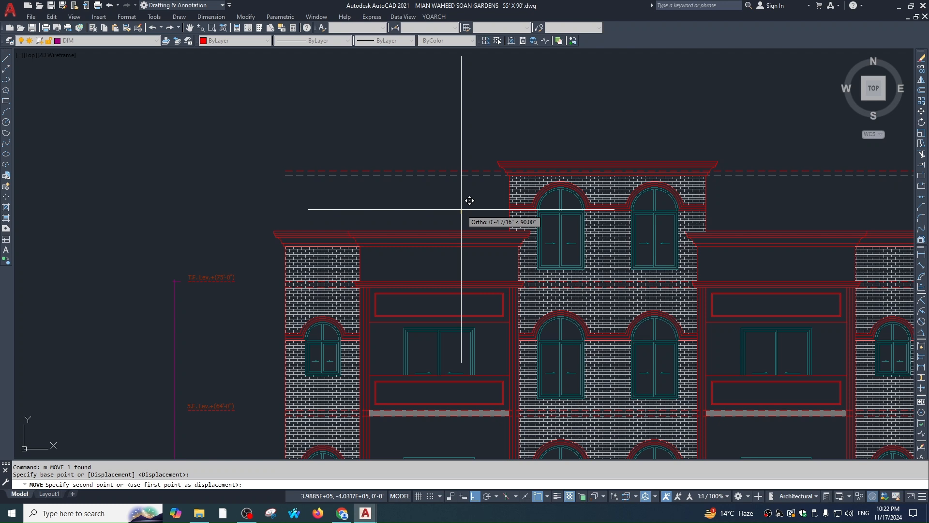
pyautogui.moveTo(461, 208); pyautogui.dragTo(508, 193, button='middle')
pyautogui.press('Escape')
pyautogui.write('l')
pyautogui.press('space')
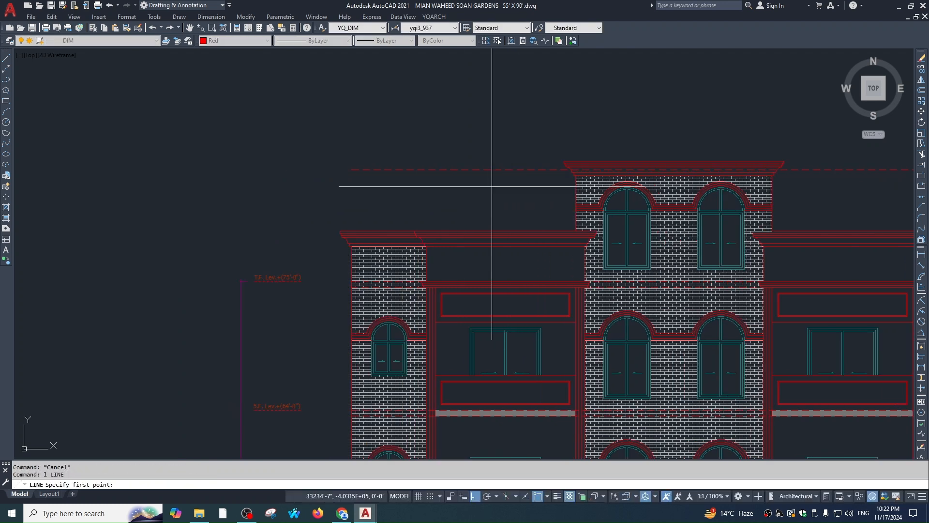
pyautogui.press('Escape')
pyautogui.press('Escape')
pyautogui.scroll(-2, 435, 254)
pyautogui.write('dli')
pyautogui.press('space')
pyautogui.press('Escape')
pyautogui.scroll(1, 325, 259)
# Stretch the height dimension's top end to the dashed roof line, reading 84'-6"
pyautogui.click(318, 263)
pyautogui.click(305, 249)
pyautogui.click(321, 250)
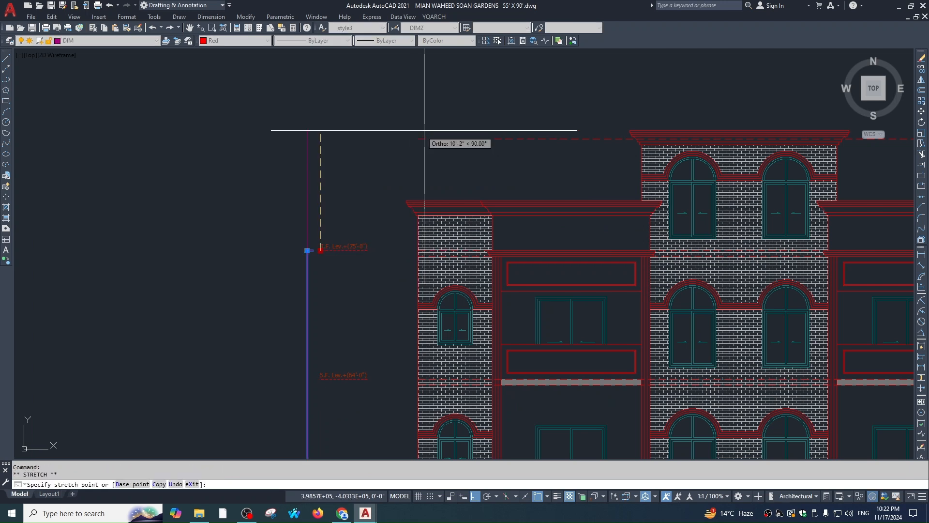
pyautogui.press('Escape')
pyautogui.press('Escape')
pyautogui.scroll(-2, 411, 218)
pyautogui.scroll(5, 416, 419)
pyautogui.scroll(-5, 417, 419)
pyautogui.scroll(3, 468, 193)
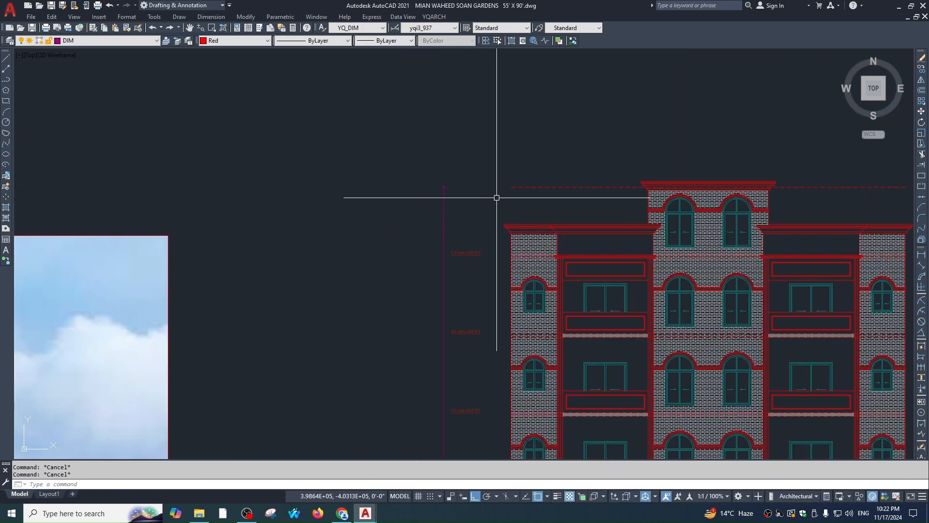
pyautogui.scroll(2, 506, 197)
# Copy the T.F. level label straight up onto the dashed roof line and open it for editing
pyautogui.click(465, 284)
pyautogui.click(440, 308)
pyautogui.write('co')
pyautogui.press('space')
pyautogui.click(561, 286)
pyautogui.click(562, 178)
pyautogui.press('Escape')
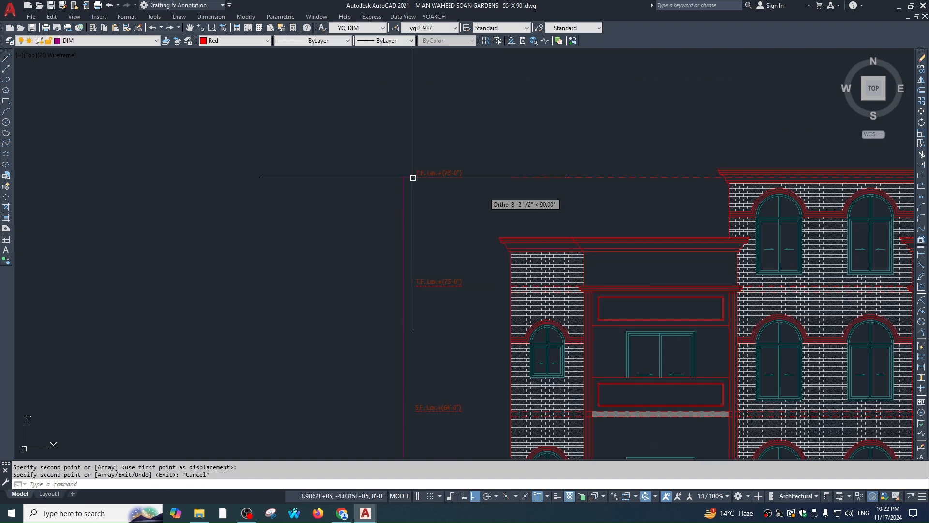
pyautogui.scroll(5, 414, 183)
pyautogui.doubleClick(452, 172)
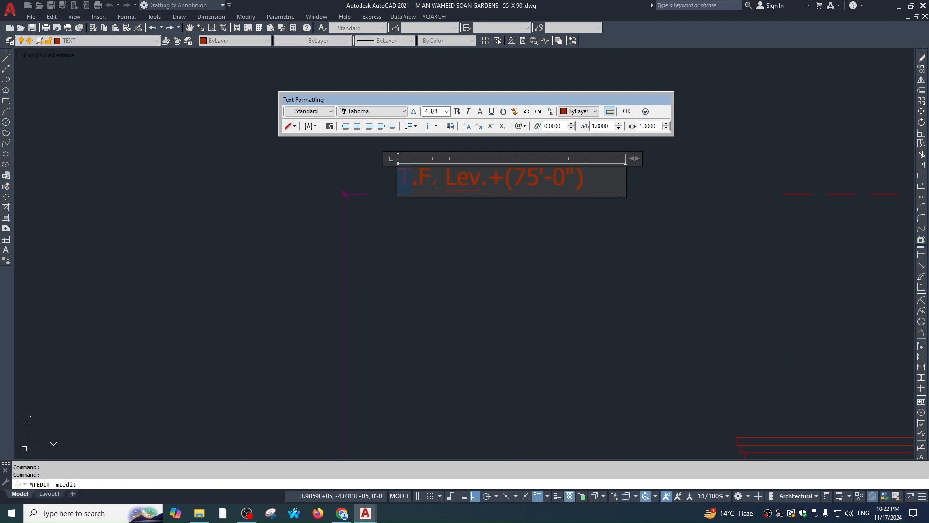
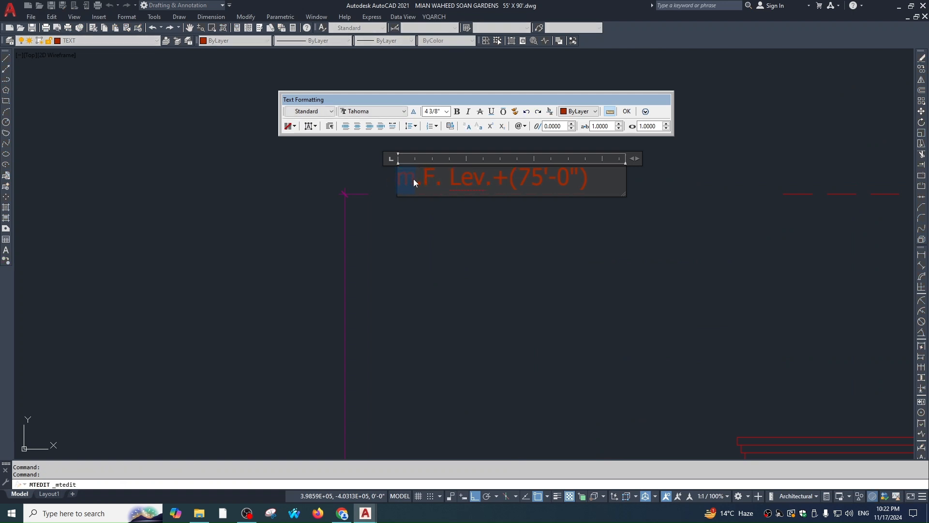
# Edit the copied top level label to read T.R. Lev.+(84'-6") and close the text editor
pyautogui.write('T')
pyautogui.doubleClick(426, 177)
pyautogui.write('R')
pyautogui.scroll(-8, 504, 185)
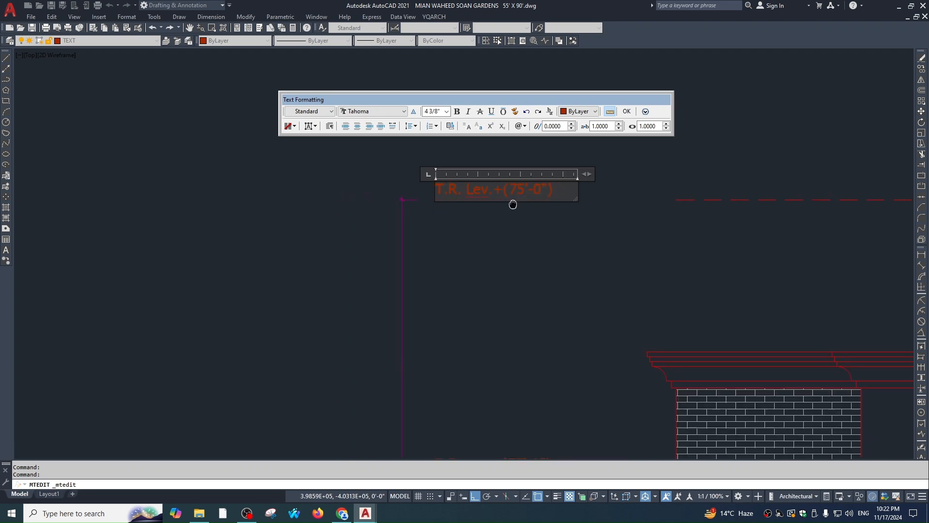
pyautogui.scroll(-2, 434, 368)
pyautogui.moveTo(444, 410); pyautogui.dragTo(432, 354, button='middle')
pyautogui.scroll(5, 414, 285)
pyautogui.scroll(-9, 420, 316)
pyautogui.scroll(6, 421, 285)
pyautogui.scroll(4, 443, 245)
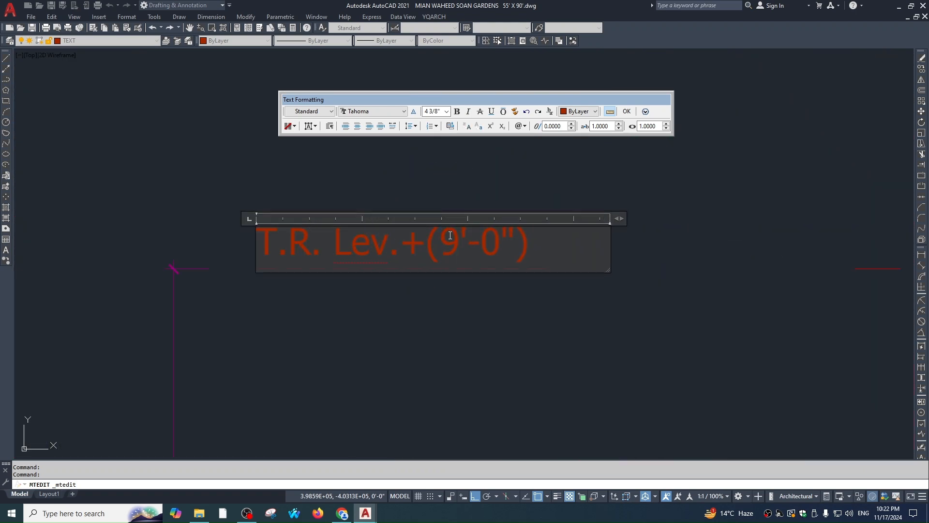
pyautogui.write('6')
pyautogui.click(588, 284)
pyautogui.scroll(-6, 561, 269)
pyautogui.moveTo(560, 270); pyautogui.dragTo(547, 152, button='middle')
pyautogui.scroll(-2, 547, 153)
pyautogui.press('Escape')
pyautogui.press('Escape')
# Add a vertical plinth dimension left of the facade and stretch its end to the floor level
pyautogui.moveTo(533, 258); pyautogui.dragTo(528, 260, button='middle')
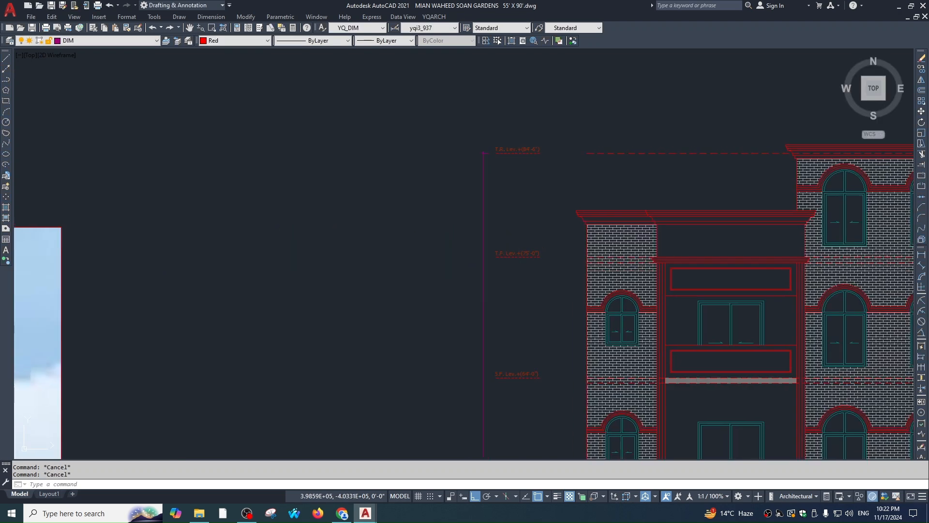
pyautogui.scroll(-4, 494, 303)
pyautogui.scroll(8, 464, 278)
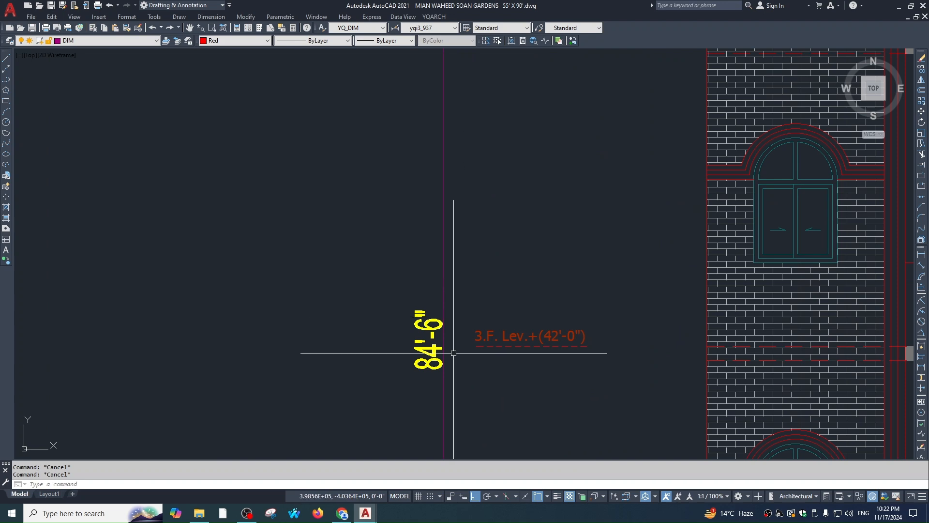
pyautogui.scroll(-6, 459, 332)
pyautogui.write('dli')
pyautogui.press('Return')
pyautogui.scroll(4, 539, 319)
pyautogui.click(527, 328)
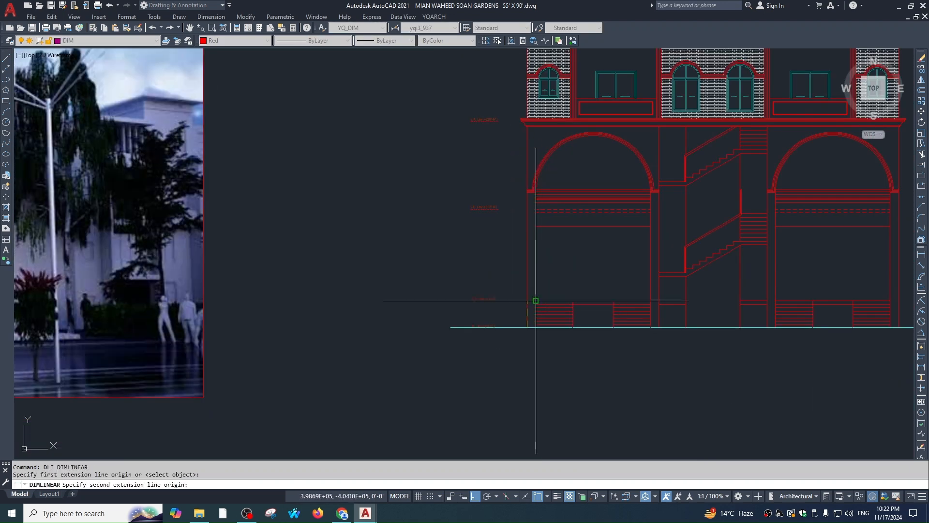
pyautogui.click(535, 304)
pyautogui.scroll(3, 513, 304)
pyautogui.click(519, 334)
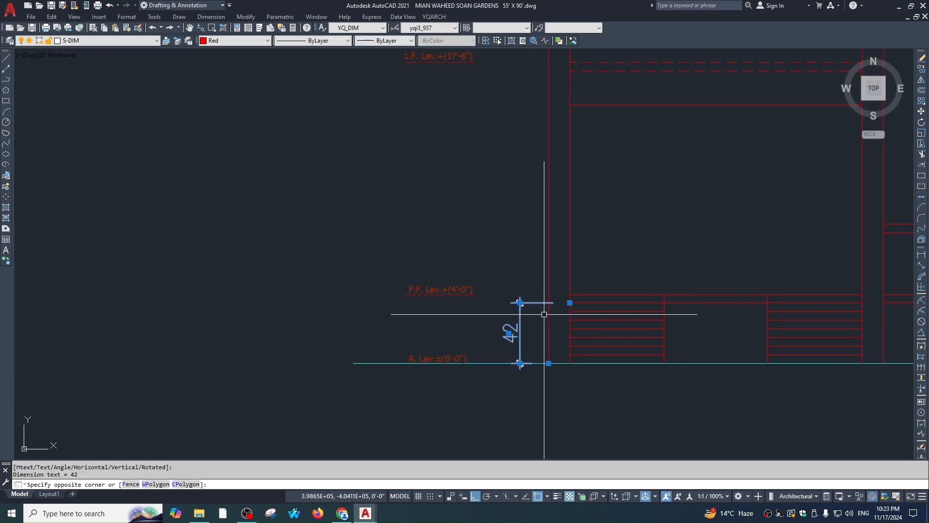
pyautogui.click(570, 303)
pyautogui.click(570, 294)
pyautogui.press('Escape')
# Start Match Properties from a plan dimension, then cancel it
pyautogui.scroll(-4, 583, 297)
pyautogui.write('ma')
pyautogui.press('space')
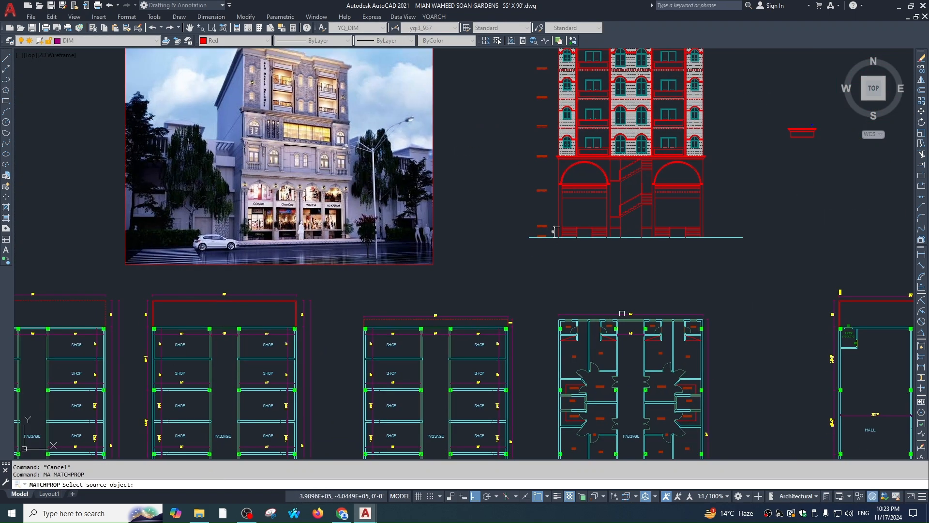
pyautogui.click(622, 314)
pyautogui.scroll(4, 561, 210)
pyautogui.press('Escape')
# Continue the dimension chain with a 13' span up to the first floor
pyautogui.moveTo(598, 210); pyautogui.dragTo(573, 275, button='middle')
pyautogui.write('D')
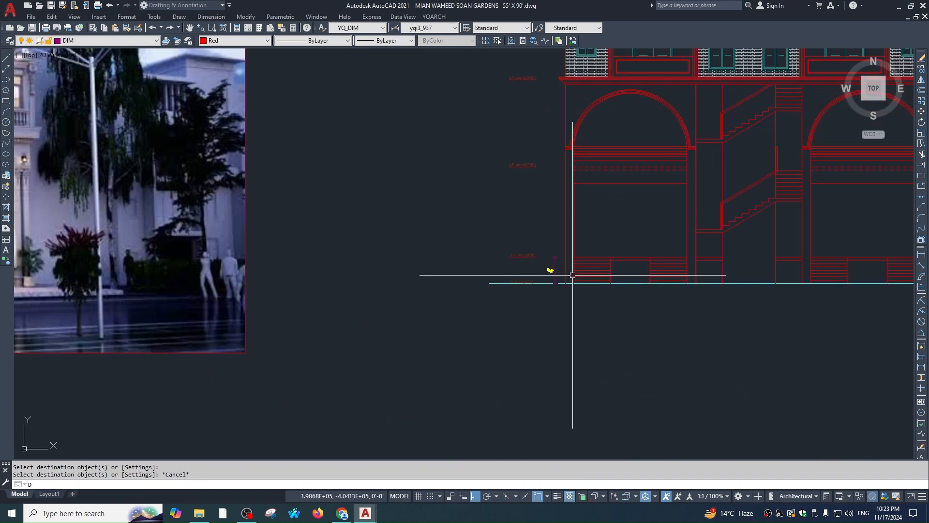
pyautogui.write('IMCO')
pyautogui.press('Return')
pyautogui.scroll(3, 573, 174)
pyautogui.click(571, 159)
pyautogui.moveTo(590, 150); pyautogui.dragTo(583, 262, button='middle')
pyautogui.moveTo(564, 76); pyautogui.dragTo(554, 231, button='middle')
pyautogui.scroll(2, 548, 199)
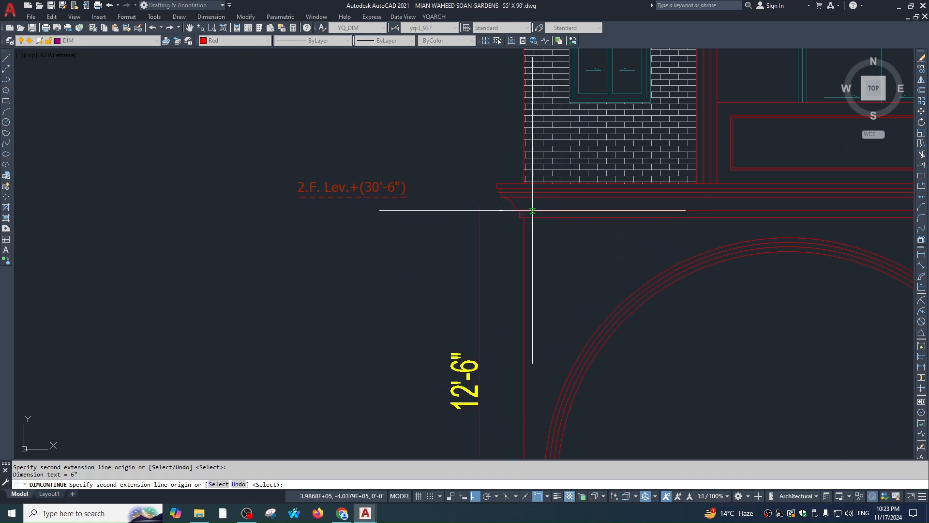
pyautogui.scroll(-2, 569, 219)
pyautogui.moveTo(569, 218); pyautogui.dragTo(570, 198, button='middle')
pyautogui.press('Escape')
# Offset the dashed first-floor line upward by a distance of 1, then cancel
pyautogui.write('o')
pyautogui.press('Return')
pyautogui.write("13'")
pyautogui.press('Return')
pyautogui.click(620, 404)
pyautogui.click(630, 349)
pyautogui.scroll(1, 576, 171)
pyautogui.click(585, 166)
pyautogui.scroll(-4, 605, 216)
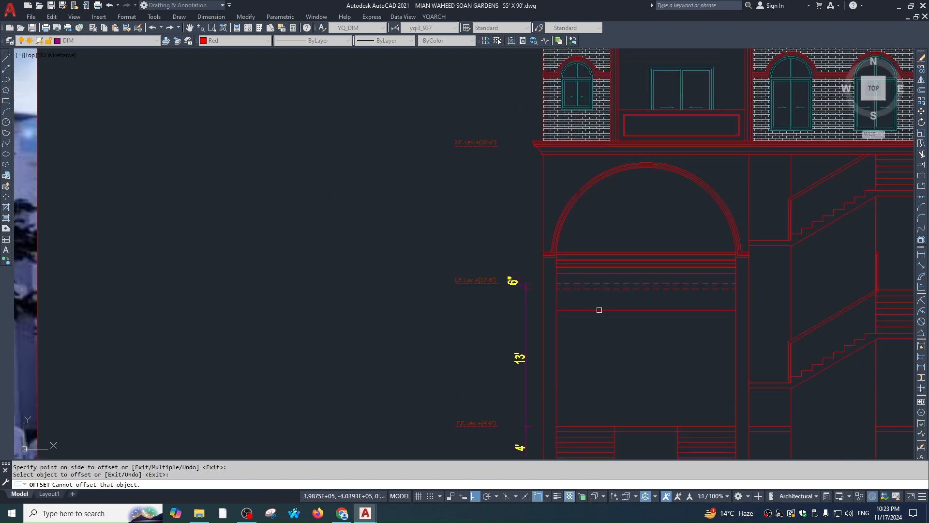
pyautogui.press('Escape')
# Offset the level line 13'-6" upward for the second floor
pyautogui.write('o')
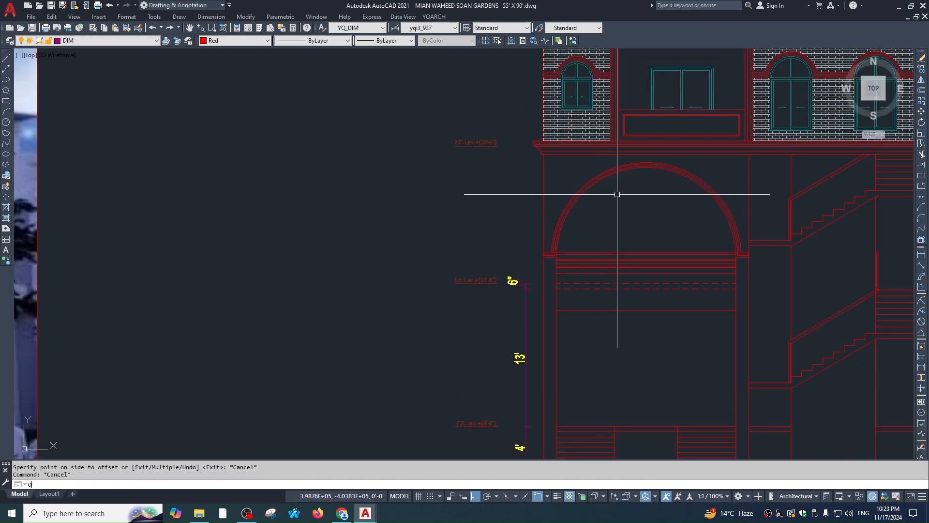
pyautogui.press('Return')
pyautogui.write("13'6")
pyautogui.press('Return')
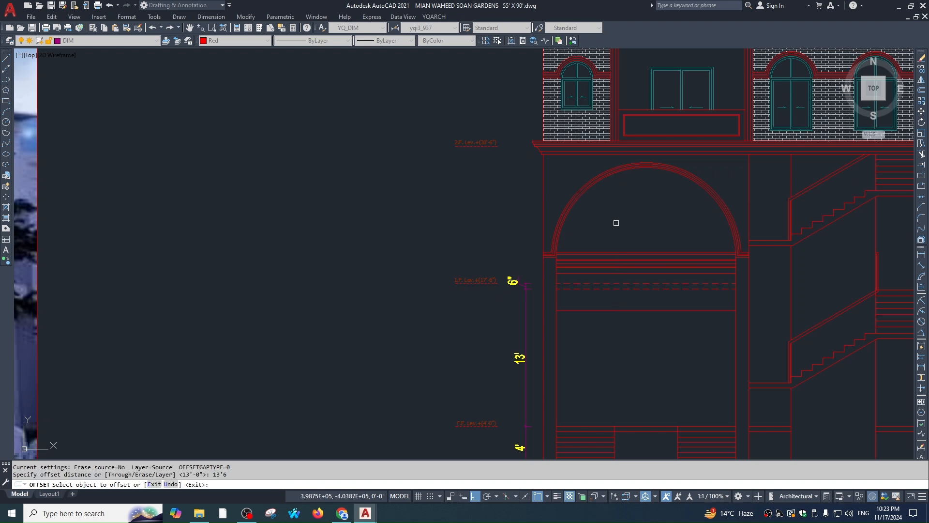
pyautogui.click(597, 282)
pyautogui.scroll(5, 602, 181)
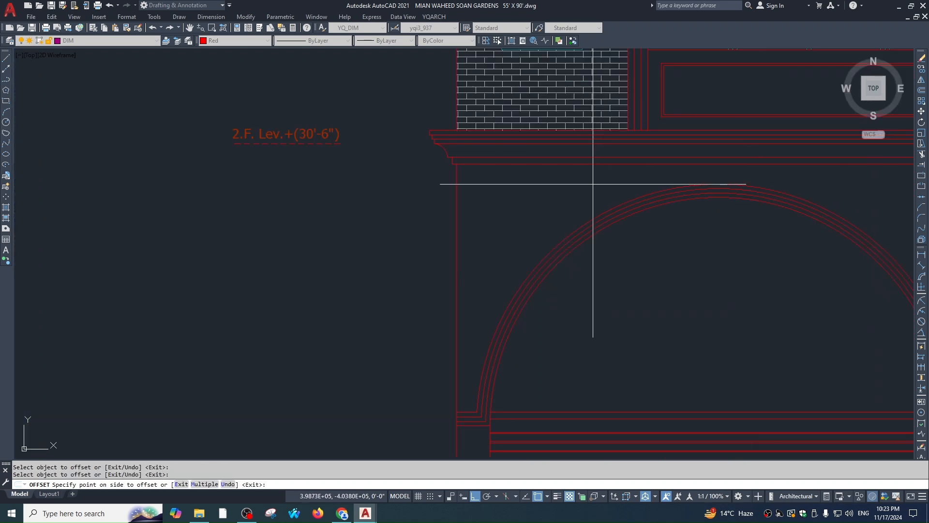
pyautogui.click(595, 185)
pyautogui.scroll(-5, 593, 186)
pyautogui.press('Escape')
# Window-select the cornice lines below the brick storey, then clear the selection
pyautogui.click(538, 195)
pyautogui.click(711, 170)
pyautogui.press('Escape')
pyautogui.click(596, 189)
pyautogui.click(590, 166)
pyautogui.scroll(2, 622, 170)
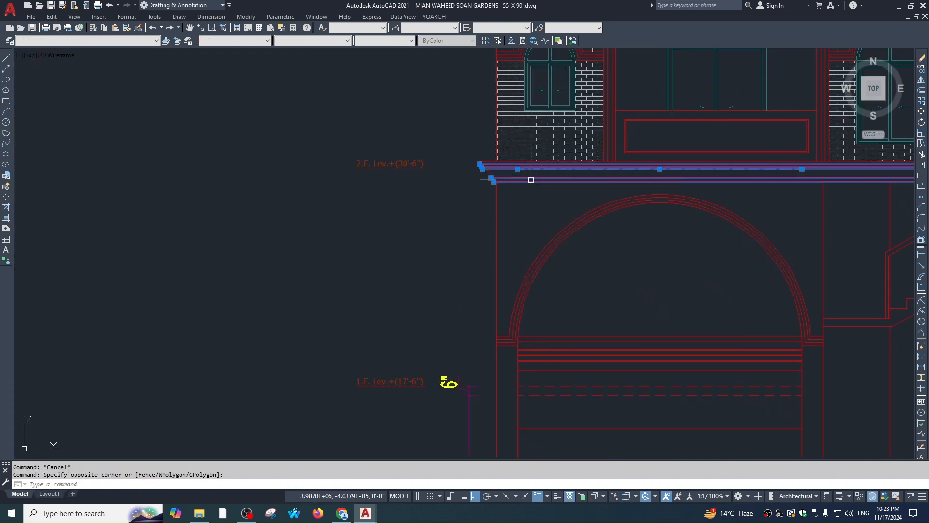
pyautogui.scroll(3, 531, 180)
pyautogui.press('Escape')
pyautogui.scroll(-3, 537, 209)
# Continue the existing dimension with DCO: 13' to the second floor cornice, 6" cornice, 10'-6" to third floor
pyautogui.write('dco')
pyautogui.press('Return')
pyautogui.press('Return')
pyautogui.scroll(-2, 489, 290)
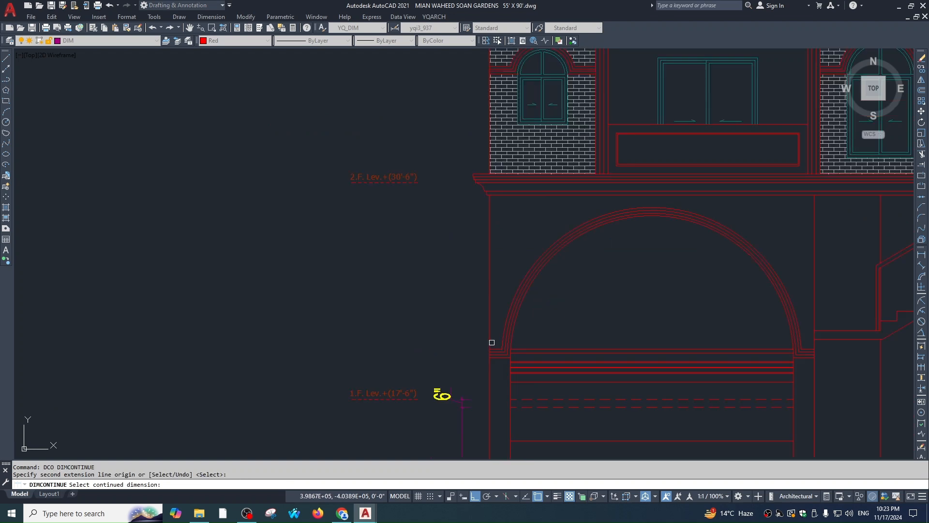
pyautogui.click(462, 399)
pyautogui.scroll(4, 537, 156)
pyautogui.click(515, 217)
pyautogui.click(516, 197)
pyautogui.scroll(-2, 535, 113)
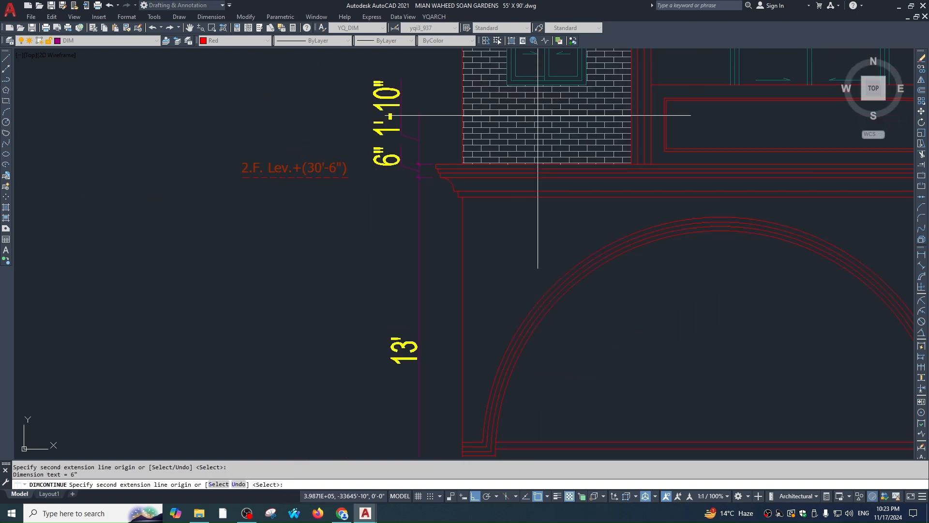
pyautogui.scroll(-3, 539, 131)
pyautogui.scroll(3, 539, 184)
pyautogui.click(547, 175)
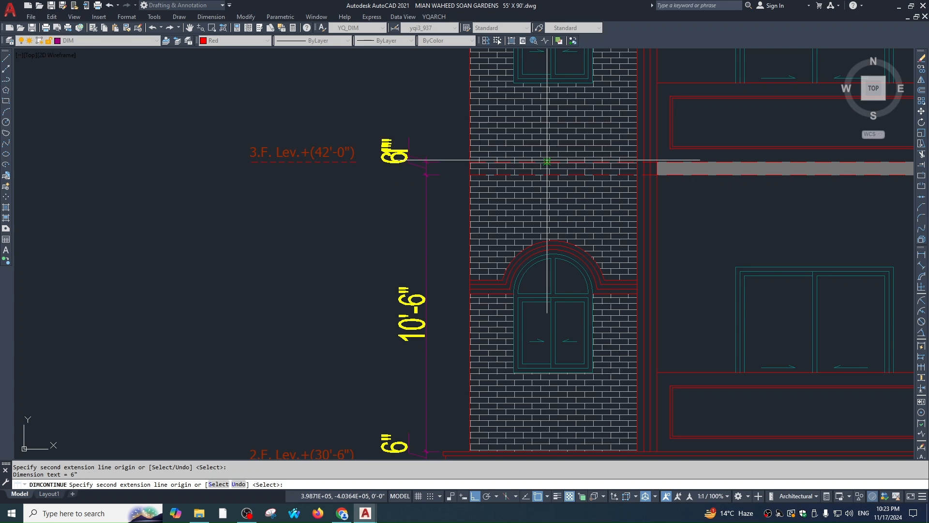
# Extend the chain with 10'-6" to the fourth floor and 6" spans at the fifth and top floors
pyautogui.moveTo(556, 51); pyautogui.dragTo(554, 208, button='middle')
pyautogui.moveTo(544, 73); pyautogui.dragTo(549, 189, button='middle')
pyautogui.click(554, 162)
pyautogui.scroll(-3, 553, 161)
pyautogui.scroll(3, 560, 172)
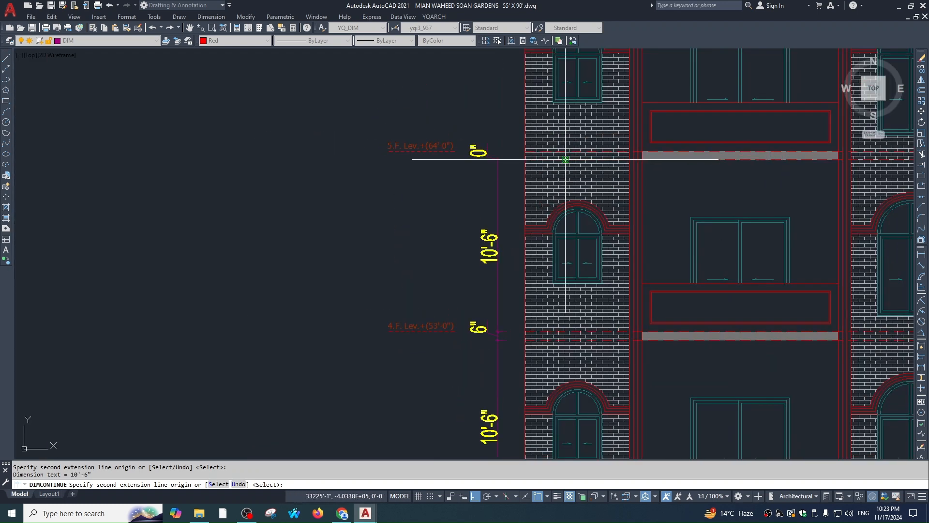
pyautogui.click(566, 152)
pyautogui.moveTo(580, 116); pyautogui.dragTo(586, 160, button='middle')
pyautogui.moveTo(574, 46); pyautogui.dragTo(590, 171, button='middle')
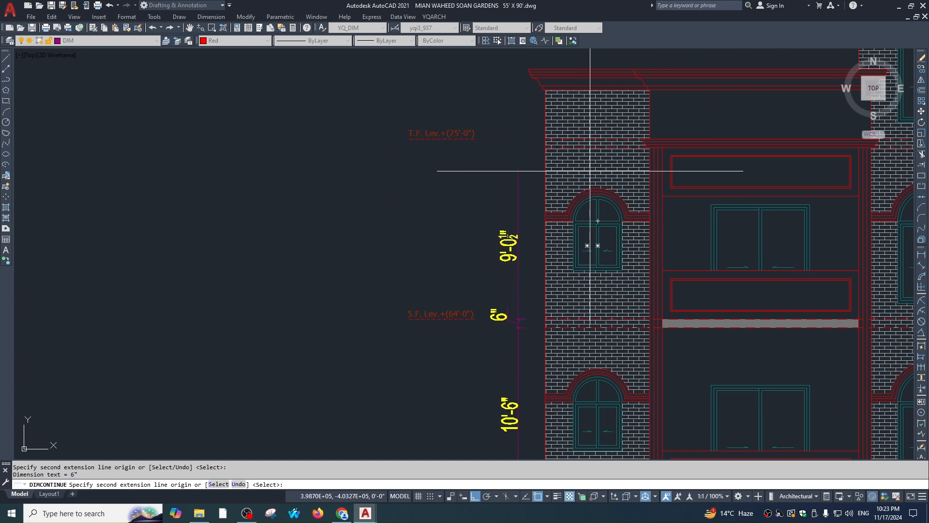
pyautogui.click(592, 140)
pyautogui.scroll(-3, 591, 140)
pyautogui.scroll(3, 709, 157)
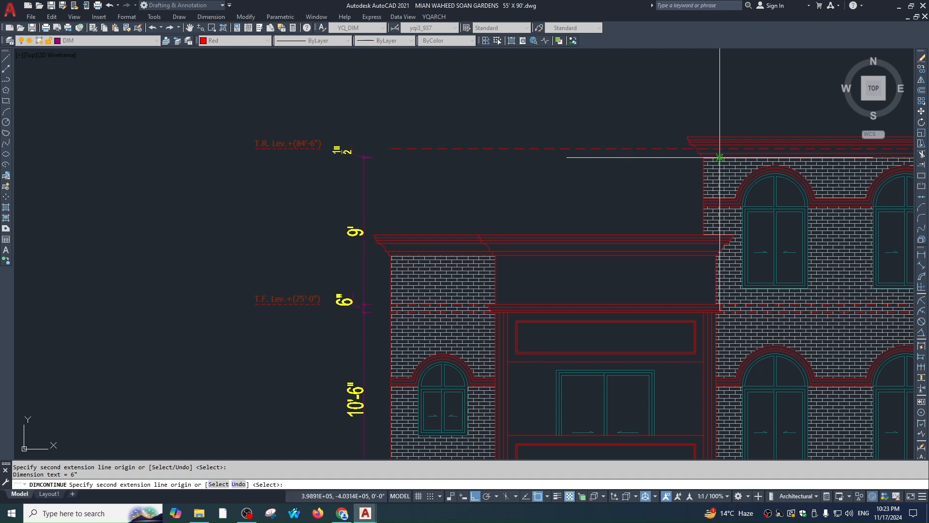
pyautogui.scroll(-6, 551, 233)
pyautogui.press('Escape')
pyautogui.press('Escape')
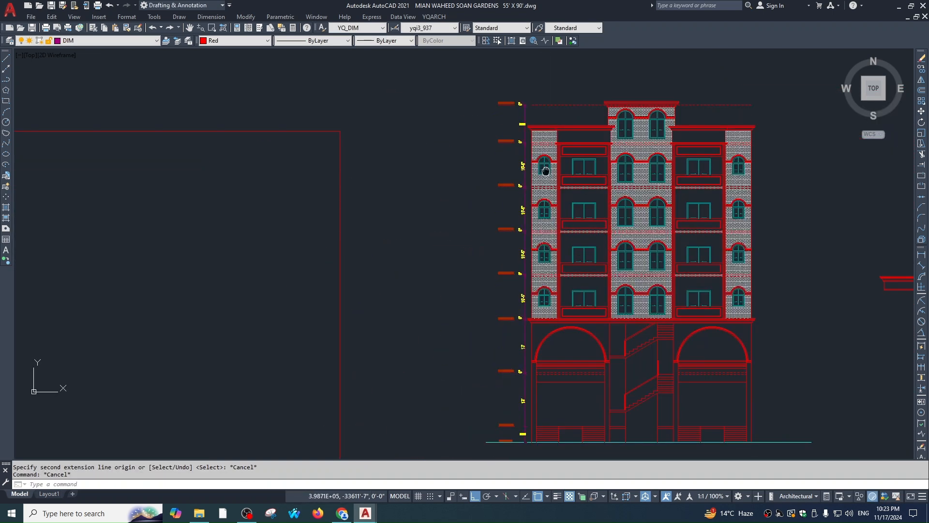
pyautogui.write('DLI')
pyautogui.press('Return')
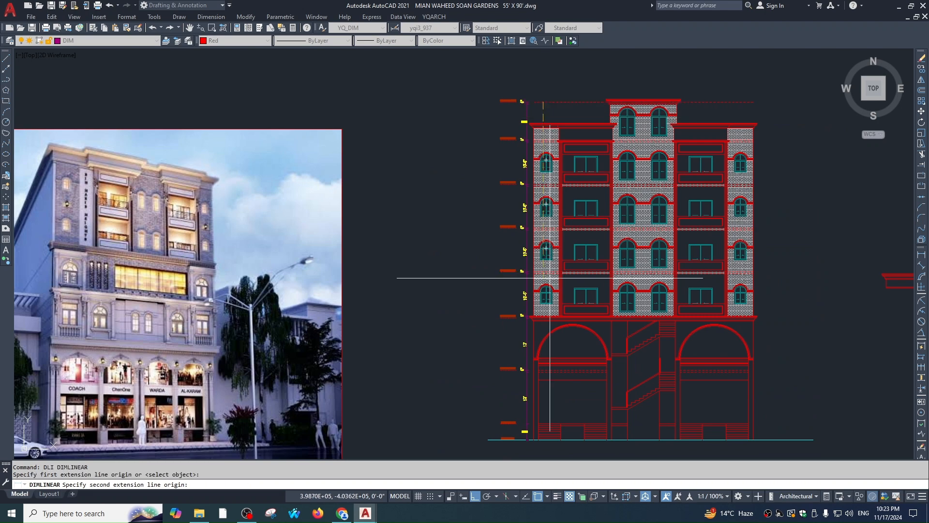
pyautogui.scroll(2, 535, 433)
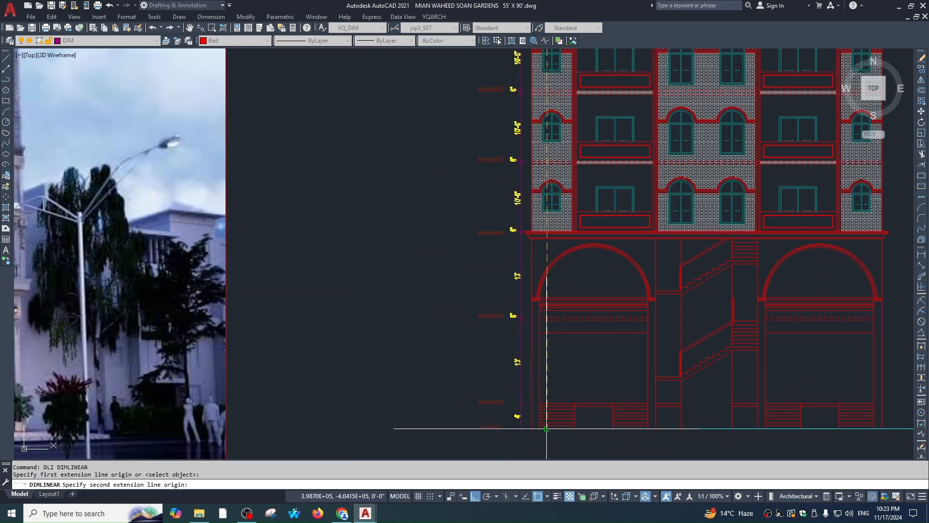
pyautogui.scroll(2, 511, 213)
pyautogui.press('Escape')
pyautogui.write('MA')
pyautogui.press('Return')
pyautogui.click(526, 139)
pyautogui.scroll(-3, 512, 262)
pyautogui.scroll(3, 497, 373)
pyautogui.press('Escape')
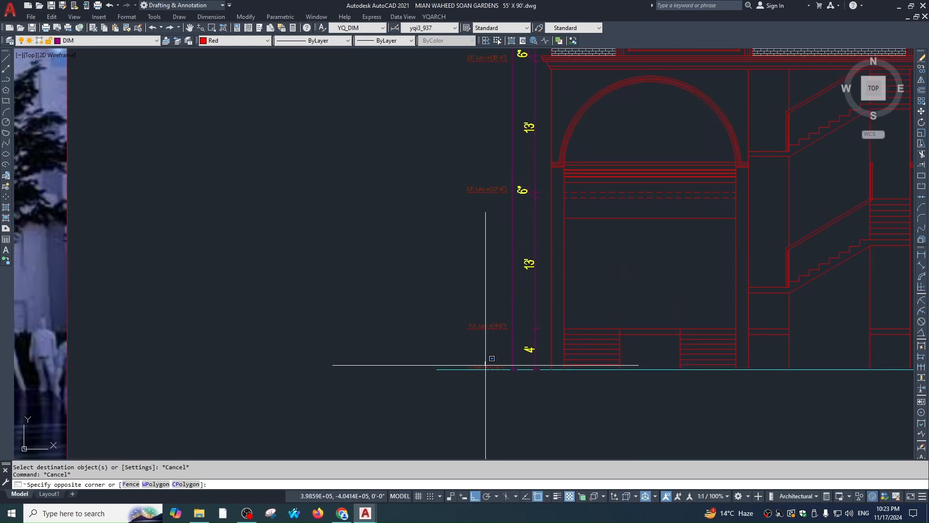
pyautogui.scroll(-4, 488, 248)
pyautogui.click(490, 117)
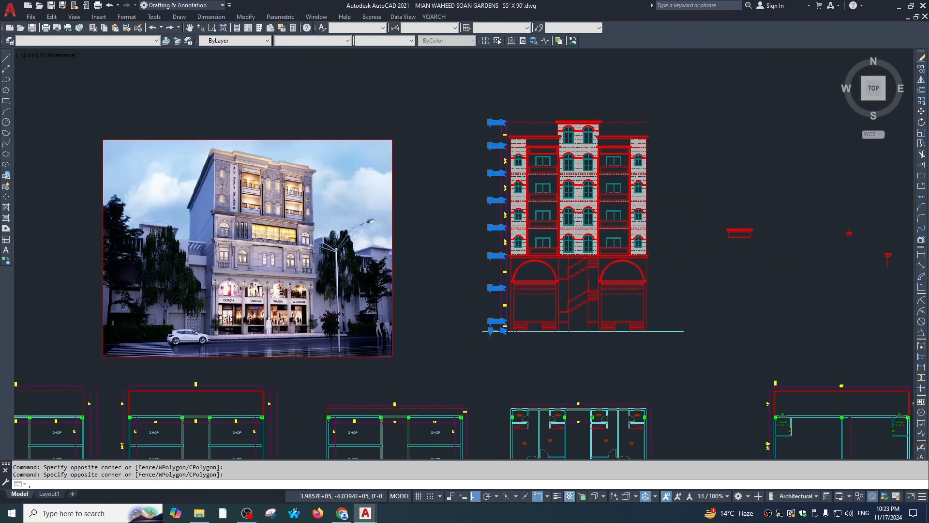
pyautogui.write(', m')
pyautogui.scroll(3, 497, 273)
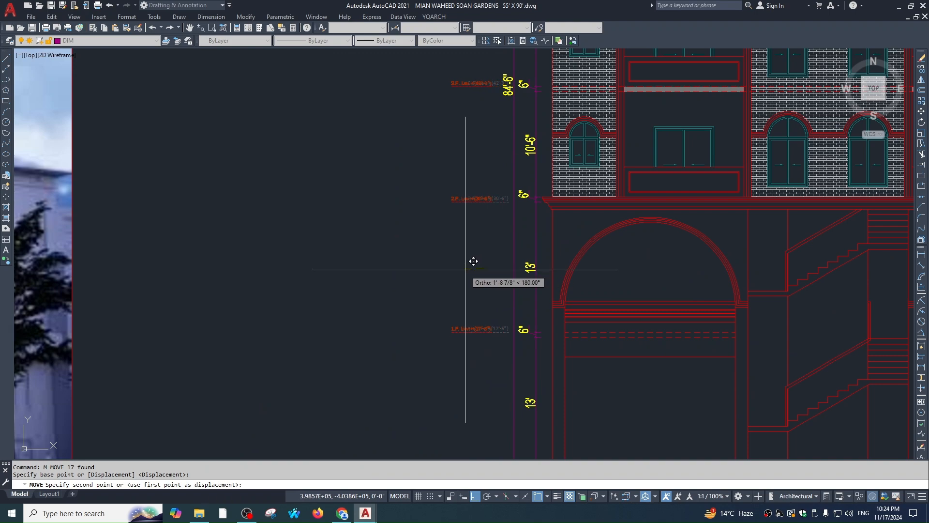
pyautogui.press('Escape')
pyautogui.press('Escape')
pyautogui.scroll(-5, 533, 263)
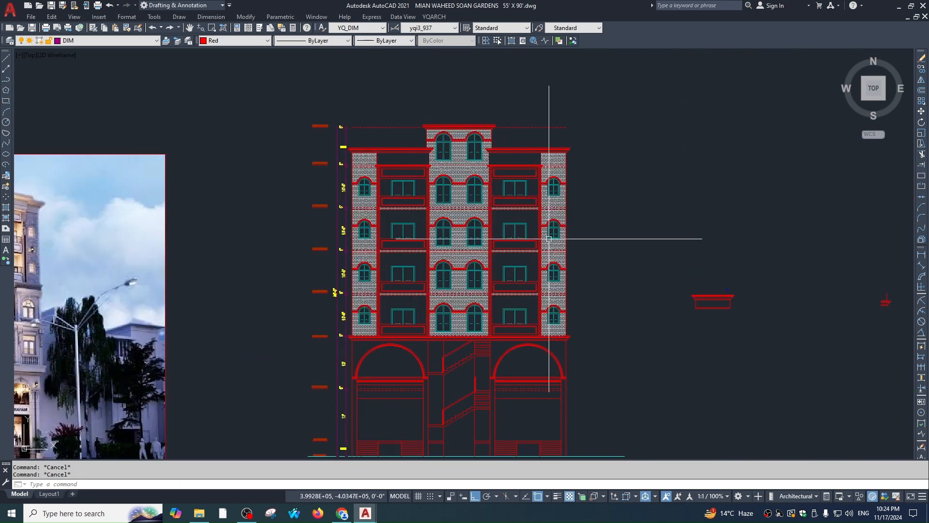
pyautogui.moveTo(549, 239); pyautogui.dragTo(588, 264, button='middle')
pyautogui.click(581, 140)
pyautogui.click(564, 168)
pyautogui.press('Delete')
pyautogui.press('Escape')
pyautogui.scroll(2, 426, 178)
pyautogui.moveTo(426, 178); pyautogui.dragTo(402, 201, button='middle')
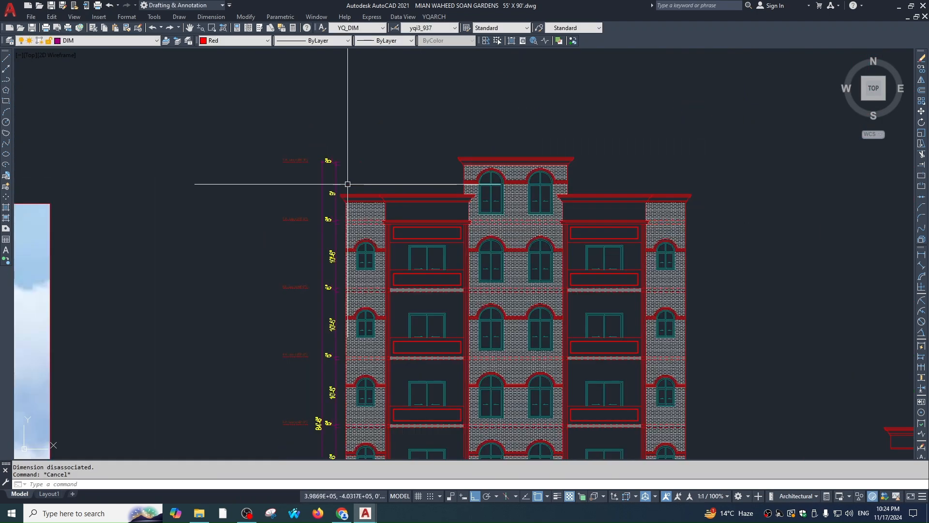
pyautogui.scroll(-3, 348, 184)
pyautogui.scroll(-2, 576, 214)
pyautogui.moveTo(580, 365); pyautogui.dragTo(580, 322, button='middle')
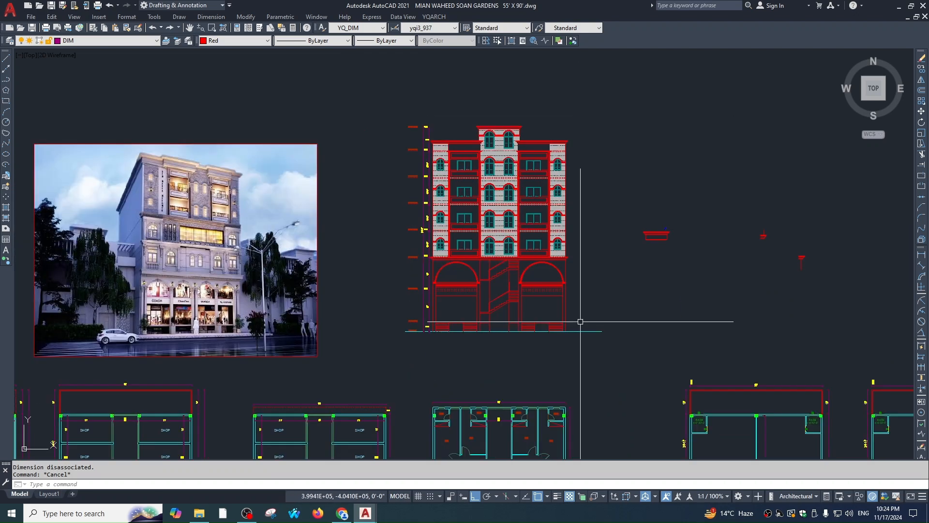
pyautogui.scroll(4, 433, 172)
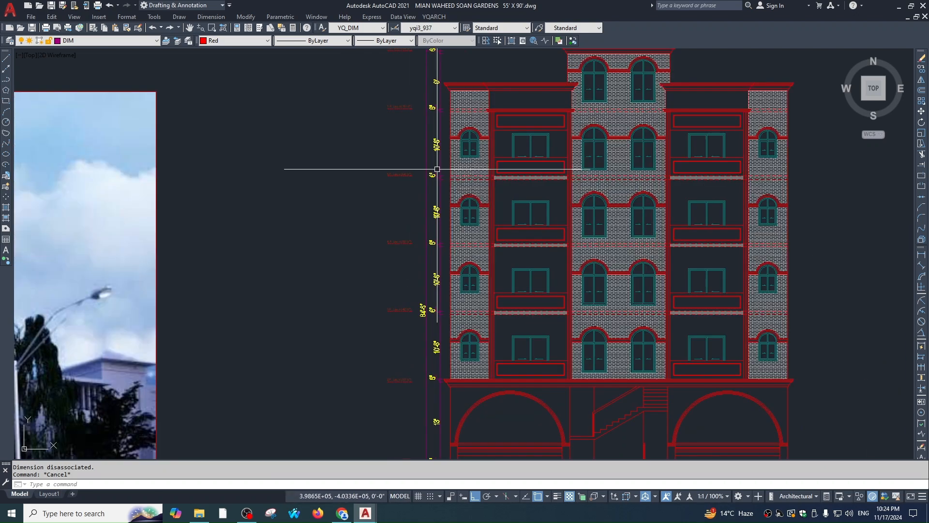
pyautogui.press('Escape')
pyautogui.scroll(-4, 526, 161)
pyautogui.scroll(-1, 622, 268)
pyautogui.scroll(3, 531, 236)
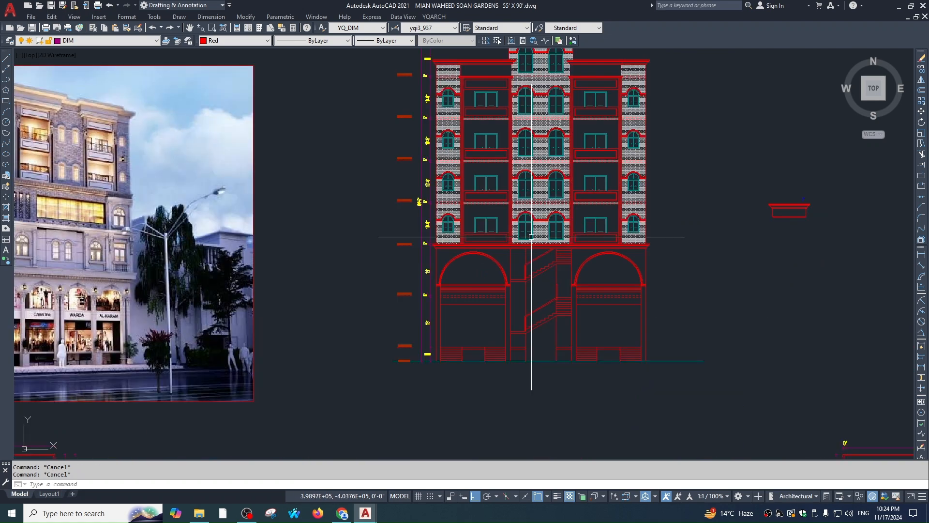
pyautogui.scroll(-3, 531, 237)
pyautogui.scroll(5, 520, 264)
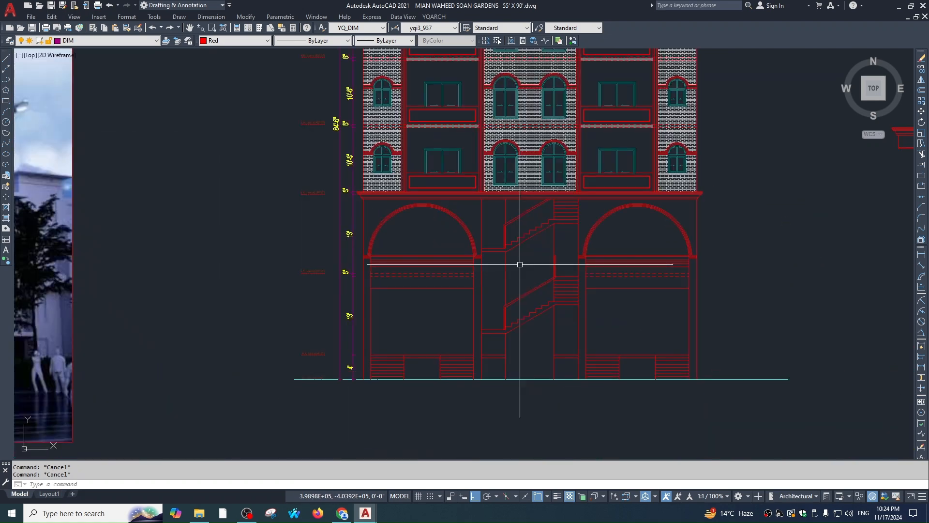
pyautogui.scroll(-3, 557, 276)
pyautogui.scroll(3, 530, 310)
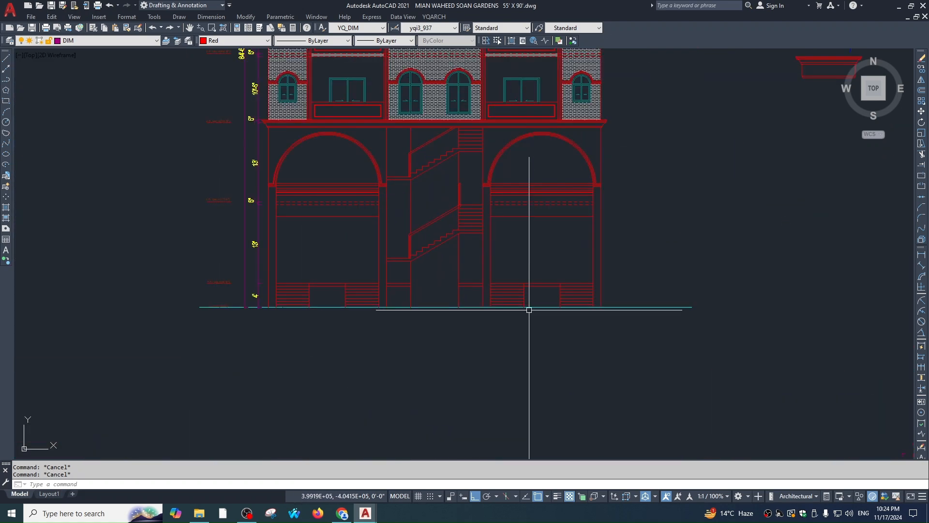
pyautogui.scroll(-4, 552, 315)
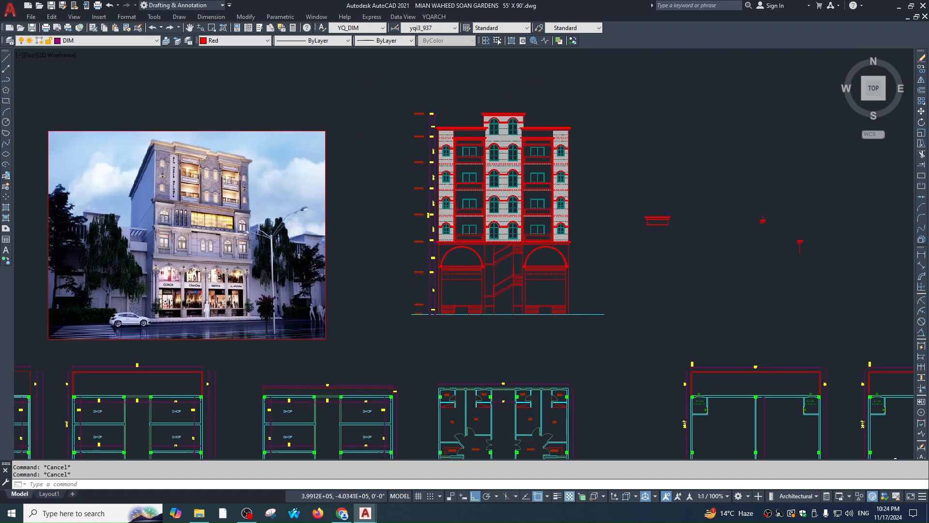
pyautogui.scroll(5, 550, 320)
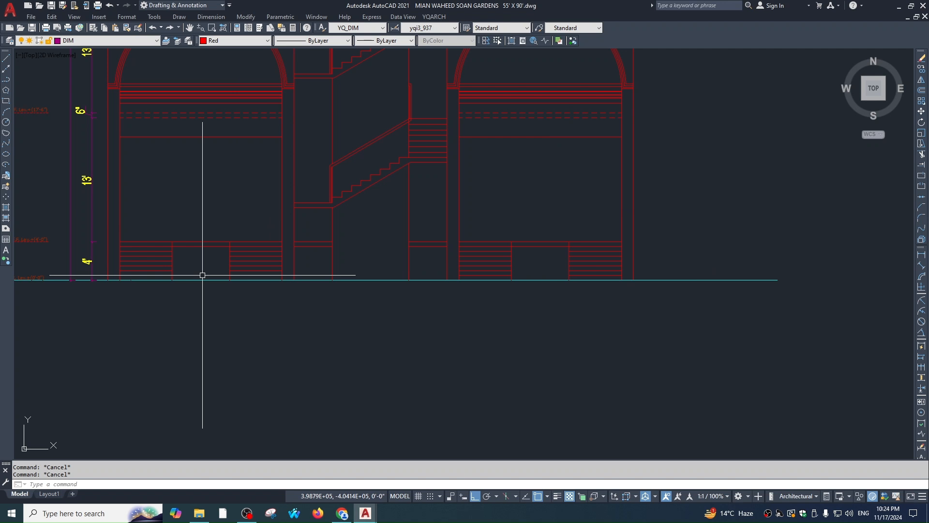
# Offset a copy of the stair-top line upward in the right ground-floor bay
pyautogui.moveTo(603, 258); pyautogui.dragTo(622, 301, button='middle')
pyautogui.write('o')
pyautogui.press('Return')
pyautogui.press('Return')
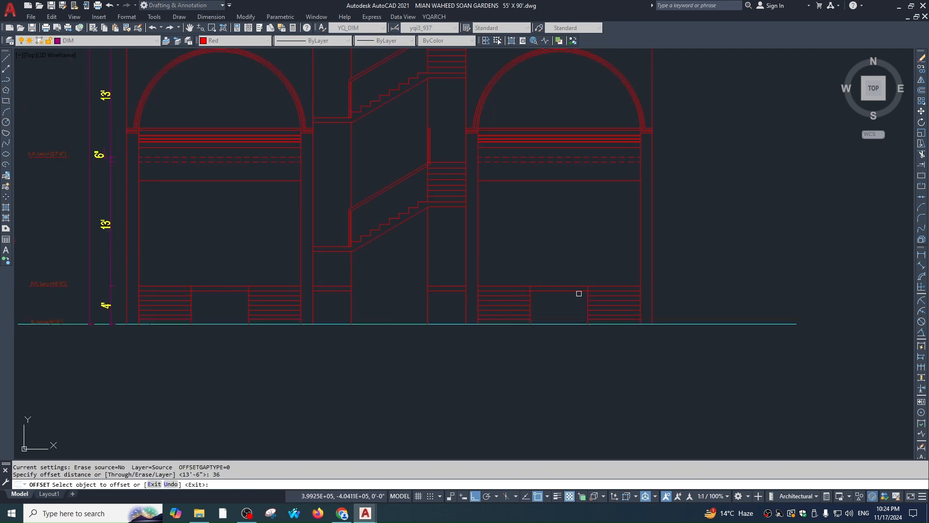
pyautogui.scroll(2, 556, 281)
pyautogui.click(557, 280)
pyautogui.click(576, 251)
# Offset a horizontal line 12 downward, then add a thin 0.5 parallel copy
pyautogui.press('Return')
pyautogui.press('Return')
pyautogui.write('12')
pyautogui.press('Return')
pyautogui.click(556, 238)
pyautogui.click(554, 268)
# Copy the two new horizontal lines at distances of 6 and 12
pyautogui.press('Return')
pyautogui.press('Return')
pyautogui.press('Return')
pyautogui.click(555, 262)
pyautogui.click(557, 254)
pyautogui.click(557, 264)
pyautogui.press('Escape')
pyautogui.click(564, 263)
pyautogui.click(556, 252)
pyautogui.write('co')
pyautogui.press('Return')
pyautogui.scroll(2, 572, 270)
pyautogui.click(573, 272)
pyautogui.write('6')
pyautogui.press('Return')
pyautogui.write('12')
pyautogui.press('Return')
pyautogui.press('Escape')
# Select the stair lines with a crossing window, then clear the selection
pyautogui.scroll(2, 590, 293)
pyautogui.press('Escape')
pyautogui.click(563, 277)
pyautogui.click(553, 213)
pyautogui.press('Escape')
pyautogui.scroll(-2, 573, 273)
pyautogui.press('Escape')
pyautogui.scroll(2, 580, 226)
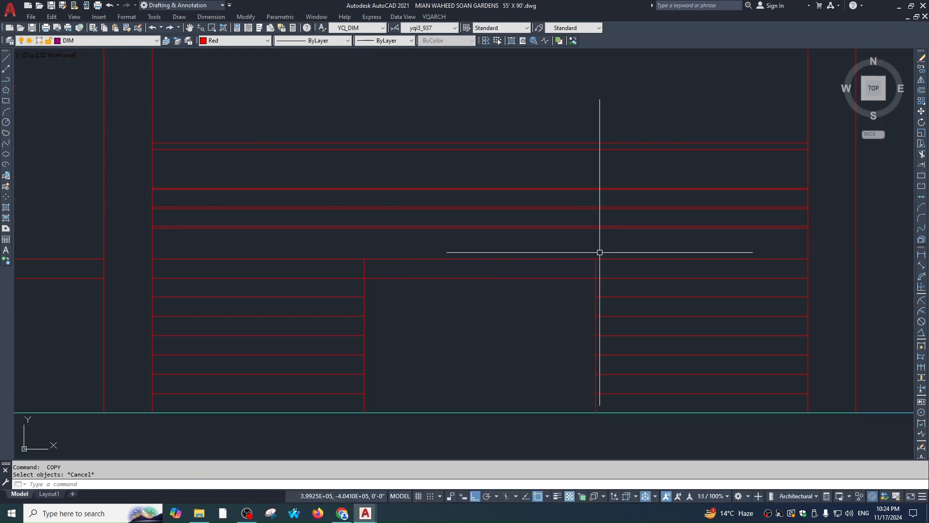
# Offset the vertical door-side line by 1 and 2 to form the door frame
pyautogui.write('o')
pyautogui.press('Return')
pyautogui.write('1')
pyautogui.press('Return')
pyautogui.click(596, 265)
pyautogui.click(598, 266)
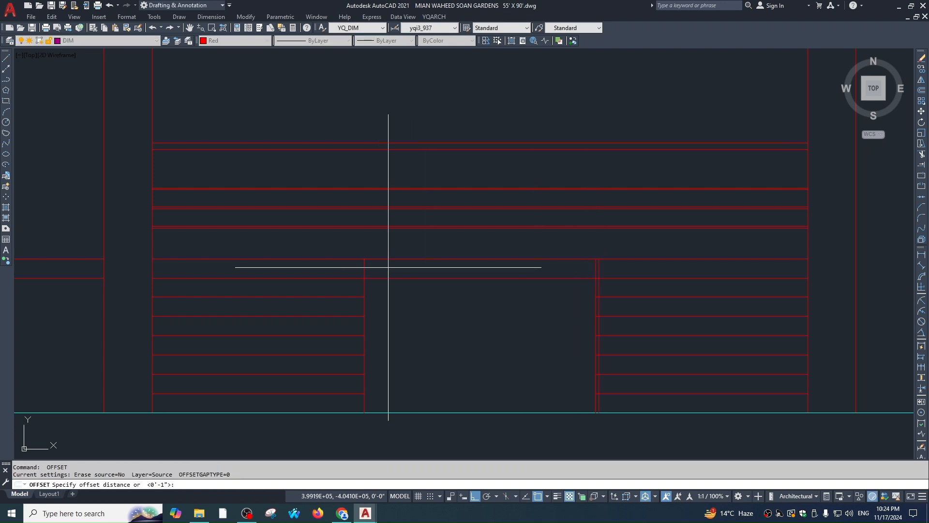
pyautogui.press('Return')
pyautogui.press('Return')
pyautogui.write('2')
pyautogui.press('Return')
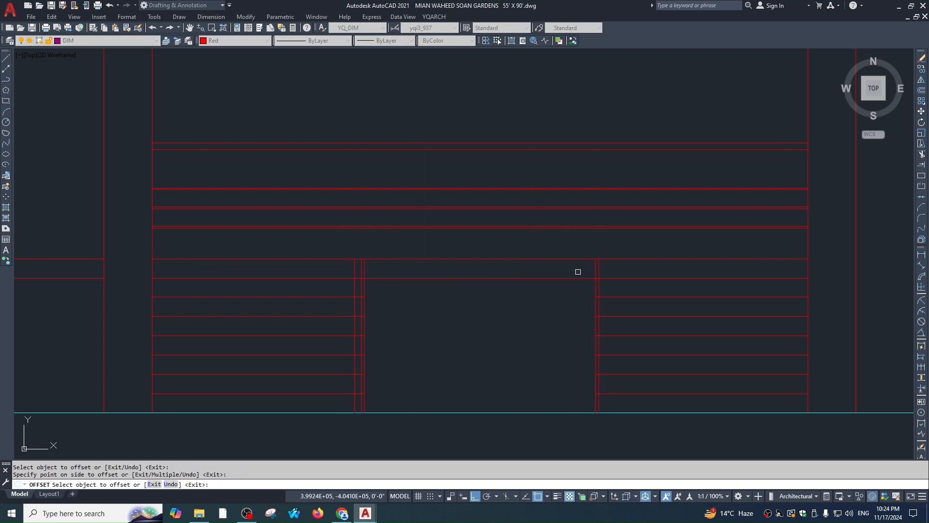
pyautogui.press('Escape')
# Fillet the door frame's vertical lines to the top frame lines to close the corners
pyautogui.write('f')
pyautogui.press('Return')
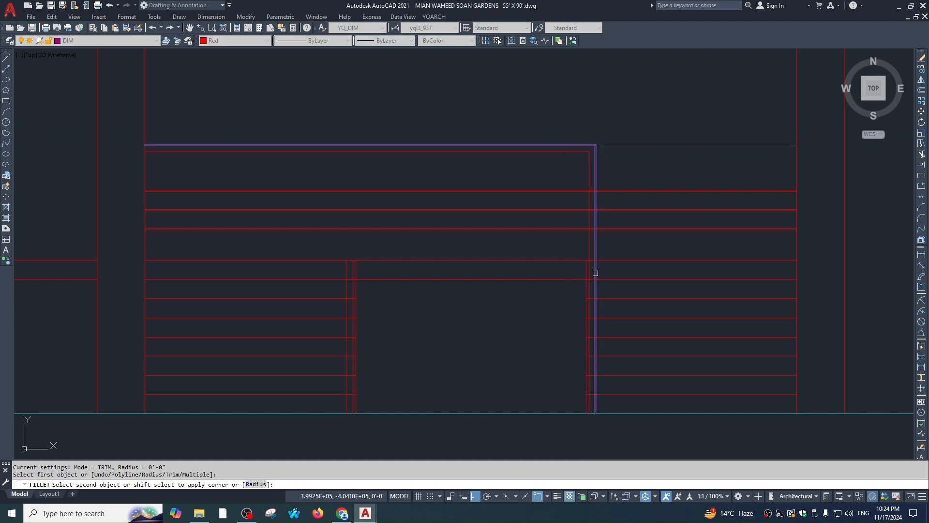
pyautogui.click(596, 274)
pyautogui.press('Return')
pyautogui.click(346, 264)
pyautogui.click(384, 145)
pyautogui.press('Return')
pyautogui.click(353, 258)
pyautogui.press('Escape')
pyautogui.scroll(-1, 608, 236)
pyautogui.press('Return')
pyautogui.click(473, 185)
pyautogui.scroll(1, 437, 248)
pyautogui.click(455, 256)
# Trim the horizontal lines crossing the doorway between the frame's left and right sides
pyautogui.write('tr')
pyautogui.press('Return')
pyautogui.click(456, 172)
pyautogui.click(691, 173)
pyautogui.press('Return')
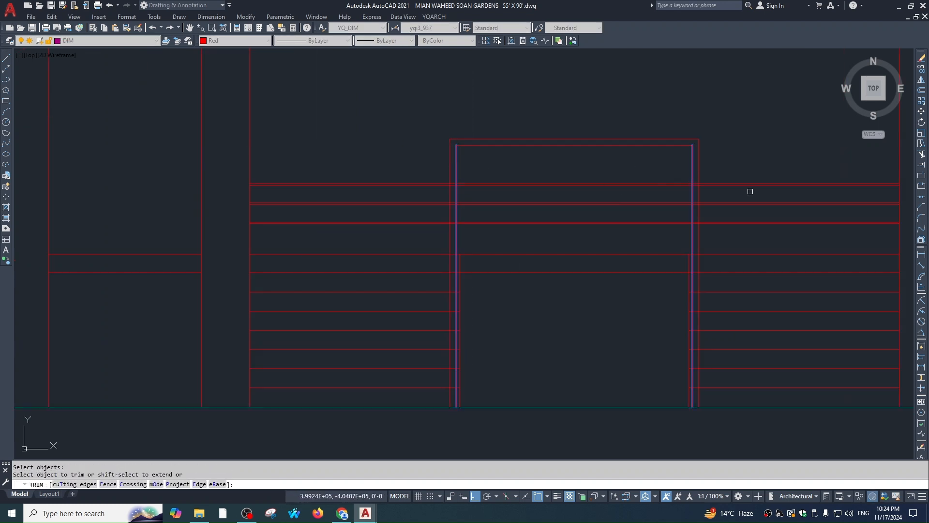
pyautogui.click(762, 234)
pyautogui.scroll(1, 761, 234)
pyautogui.click(224, 102)
pyautogui.click(210, 222)
pyautogui.press('Escape')
pyautogui.scroll(-1, 360, 262)
pyautogui.scroll(-2, 473, 189)
pyautogui.press('Escape')
pyautogui.press('Escape')
pyautogui.scroll(4, 482, 234)
pyautogui.scroll(-2, 567, 271)
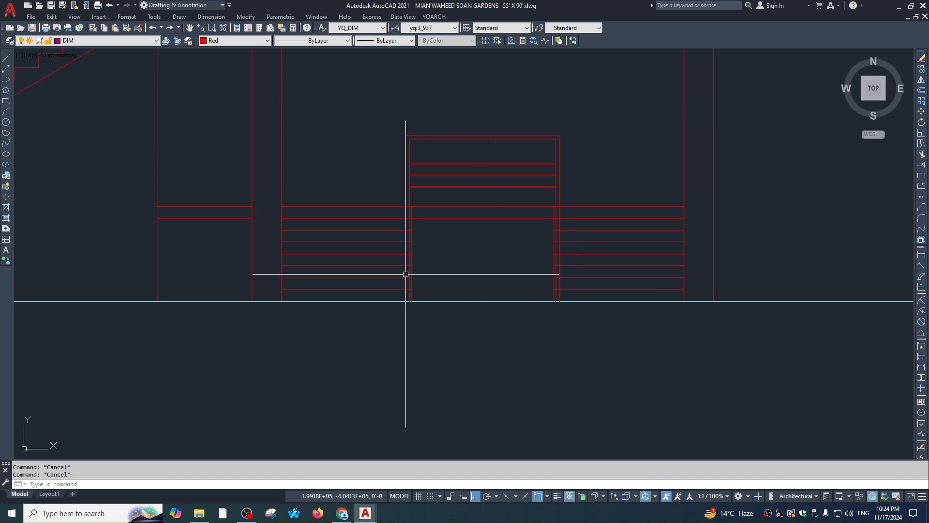
# Offset the cyan base line 3 upward
pyautogui.write('o')
pyautogui.press('Return')
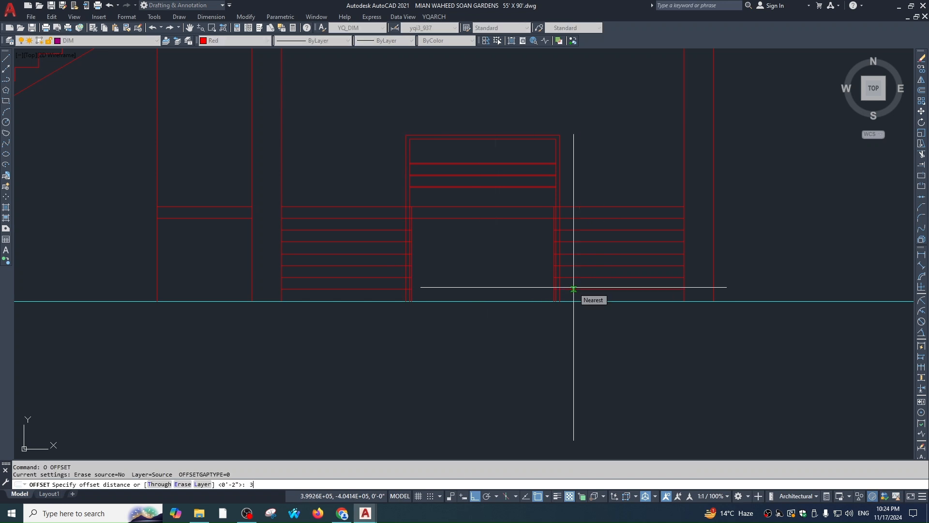
pyautogui.write('3')
pyautogui.press('Return')
pyautogui.click(566, 300)
pyautogui.click(561, 238)
pyautogui.scroll(4, 559, 230)
pyautogui.press('Escape')
# Trim the frame sides and vertical lines below the raised cyan line
pyautogui.write('tr')
pyautogui.press('Return')
pyautogui.click(575, 226)
pyautogui.press('Return')
pyautogui.click(575, 235)
pyautogui.click(551, 237)
pyautogui.press('Escape')
pyautogui.scroll(-2, 633, 256)
pyautogui.scroll(2, 452, 241)
pyautogui.write('tr')
pyautogui.press('Return')
pyautogui.click(490, 249)
pyautogui.press('Return')
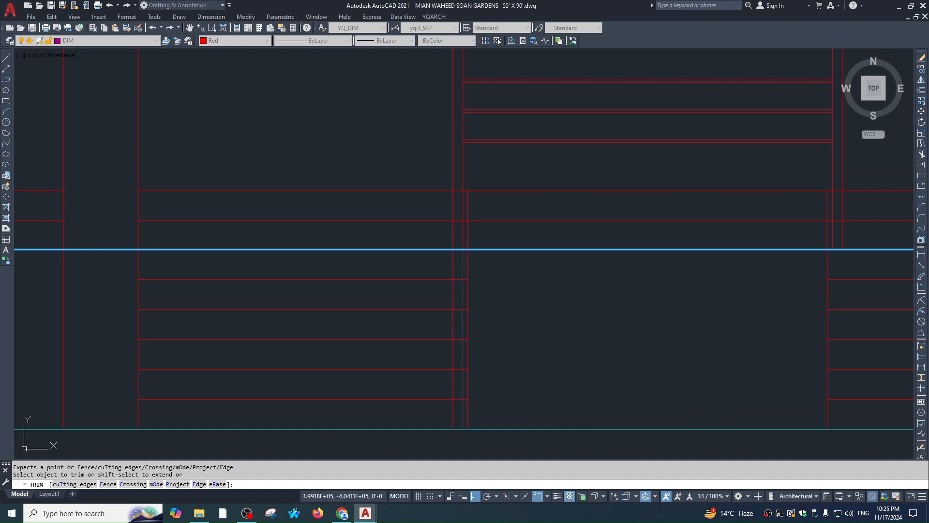
pyautogui.click(455, 263)
pyautogui.press('Escape')
# Offset the cyan line downward to create the next step line
pyautogui.write('o')
pyautogui.press('Return')
pyautogui.write('1')
pyautogui.press('Return')
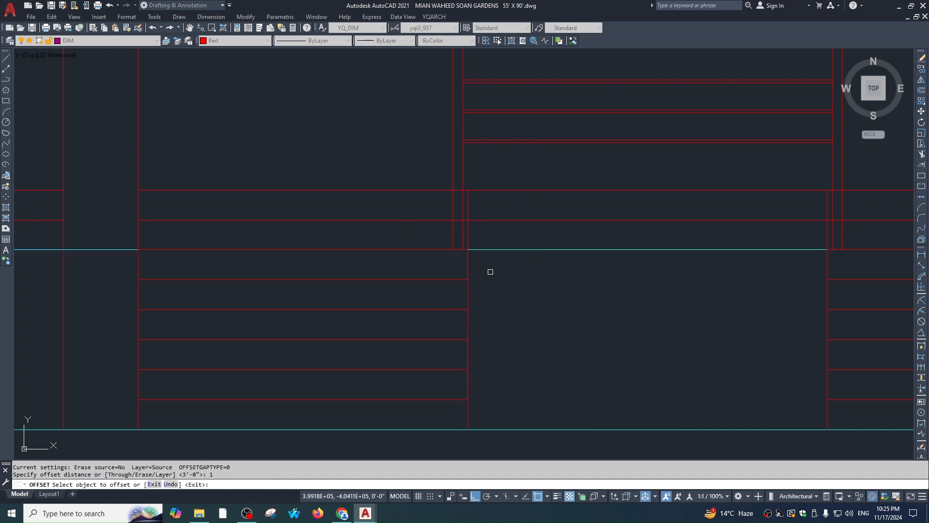
pyautogui.press('Return')
pyautogui.press('Return')
pyautogui.write('2')
pyautogui.press('Escape')
pyautogui.write('o')
pyautogui.press('Return')
pyautogui.scroll(2, 496, 257)
pyautogui.click(503, 250)
pyautogui.click(496, 293)
pyautogui.press('Escape')
# Fillet the lower cyan step line to the adjacent vertical lines
pyautogui.write('f')
pyautogui.press('Return')
pyautogui.click(443, 240)
pyautogui.press('Escape')
pyautogui.press('Escape')
pyautogui.write('f')
pyautogui.press('Return')
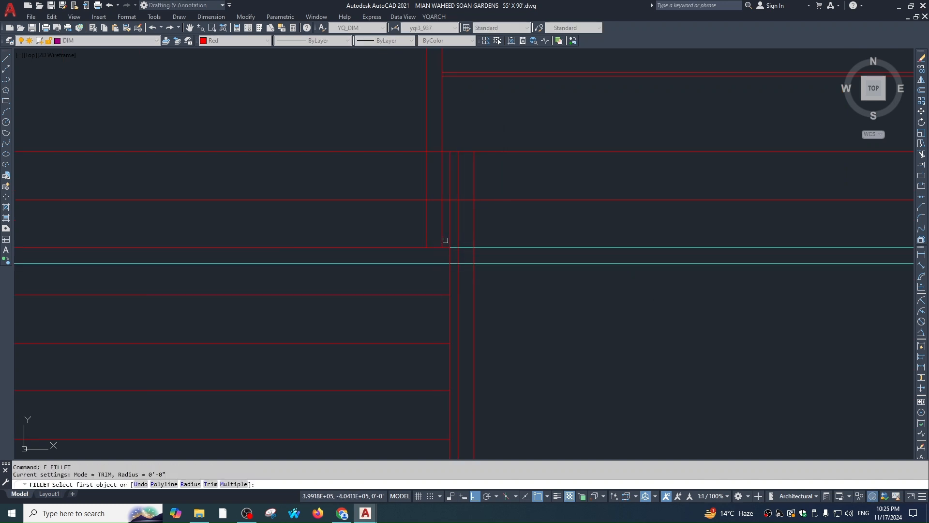
pyautogui.click(470, 249)
pyautogui.click(442, 231)
pyautogui.press('Return')
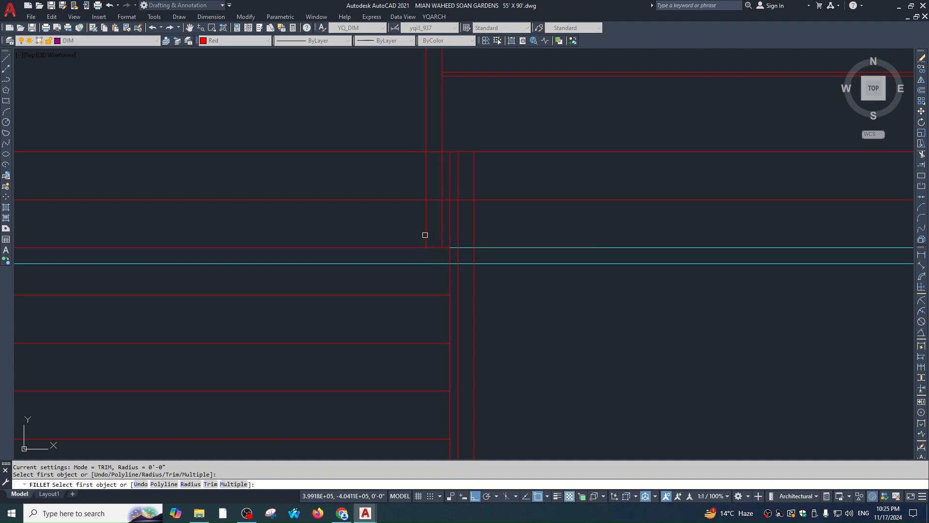
pyautogui.click(438, 263)
pyautogui.press('Return')
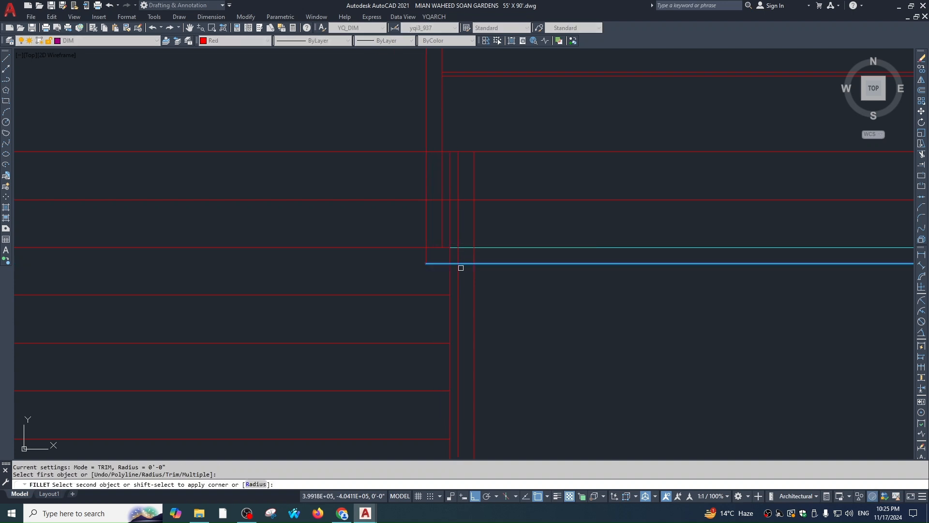
pyautogui.click(455, 264)
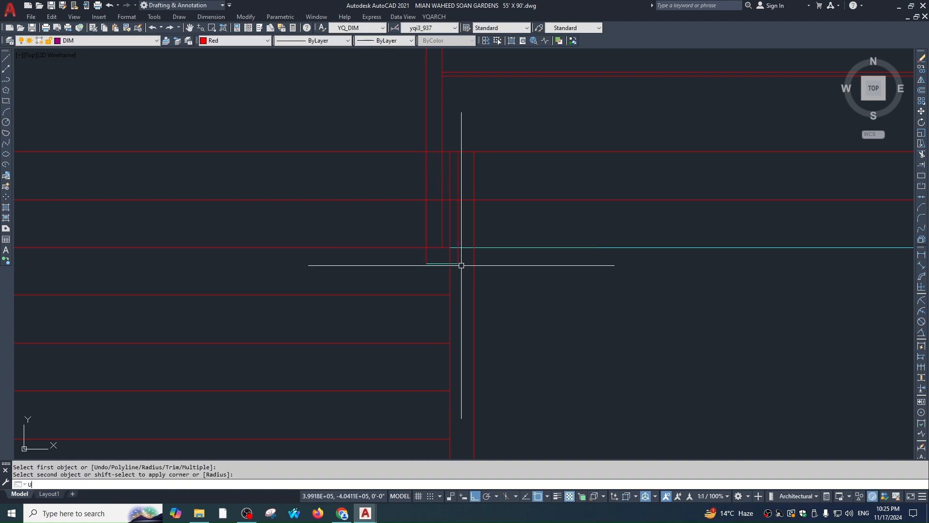
# Fillet the remaining cyan line corners to the other verticals
pyautogui.write('f')
pyautogui.click(455, 263)
pyautogui.click(458, 272)
pyautogui.press('Return')
pyautogui.click(474, 254)
pyautogui.click(466, 248)
pyautogui.press('Escape')
# Mirror the short step-end lines to the opposite side of the doorway
pyautogui.scroll(-2, 466, 247)
pyautogui.scroll(2, 473, 240)
pyautogui.click(481, 228)
pyautogui.click(451, 265)
pyautogui.scroll(-4, 501, 272)
pyautogui.write('mi')
pyautogui.press('Escape')
pyautogui.press('Return')
pyautogui.write('p')
pyautogui.press('Return')
pyautogui.click(623, 283)
pyautogui.press('Return')
pyautogui.press('Escape')
# Trim the step lines at the right wall end
pyautogui.scroll(4, 628, 268)
pyautogui.write('tr')
pyautogui.press('Escape')
pyautogui.write('f')
pyautogui.press('Escape')
pyautogui.write('tr')
pyautogui.scroll(-2, 614, 264)
pyautogui.press('Escape')
pyautogui.write('tr')
pyautogui.click(623, 262)
pyautogui.press('Escape')
pyautogui.press('space')
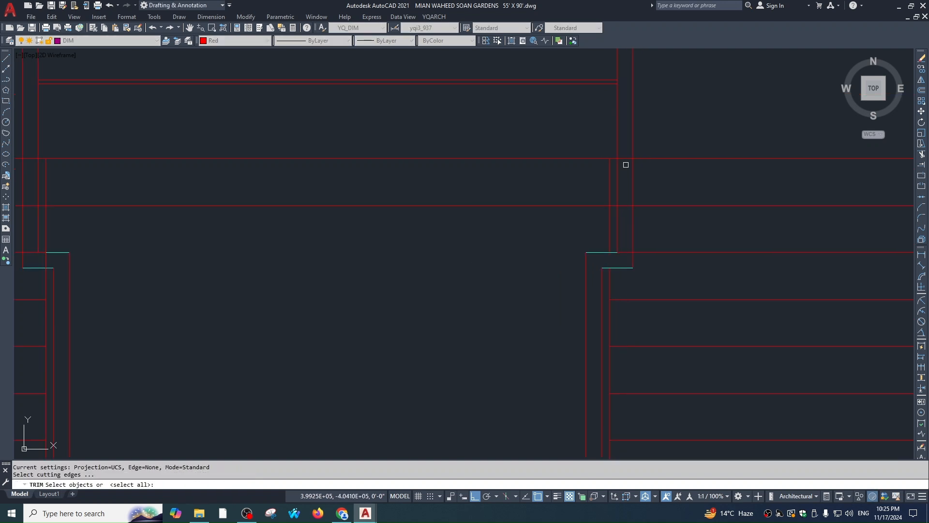
pyautogui.click(623, 250)
pyautogui.press('Escape')
pyautogui.scroll(-4, 506, 273)
# Move to the left wall end and trim with all edges as cutting edges
pyautogui.moveTo(314, 256); pyautogui.dragTo(442, 249, button='middle')
pyautogui.write('tr')
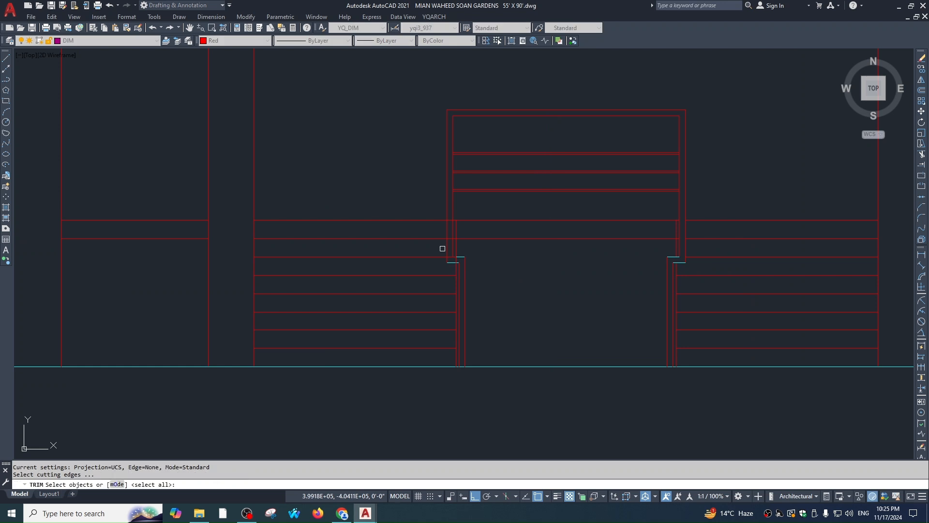
pyautogui.scroll(4, 442, 250)
pyautogui.press('space')
pyautogui.press('Escape')
pyautogui.scroll(-3, 494, 199)
# Match the new door frame and step lines to the source line's properties with MATCHPROP
pyautogui.write('ma')
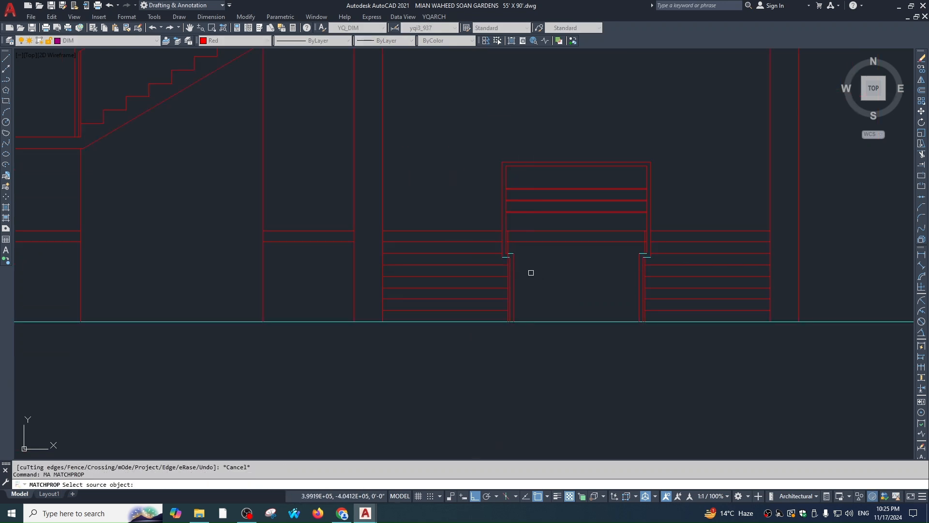
pyautogui.click(515, 264)
pyautogui.click(477, 193)
pyautogui.click(659, 298)
pyautogui.press('Escape')
pyautogui.scroll(-1, 623, 275)
pyautogui.press('Escape')
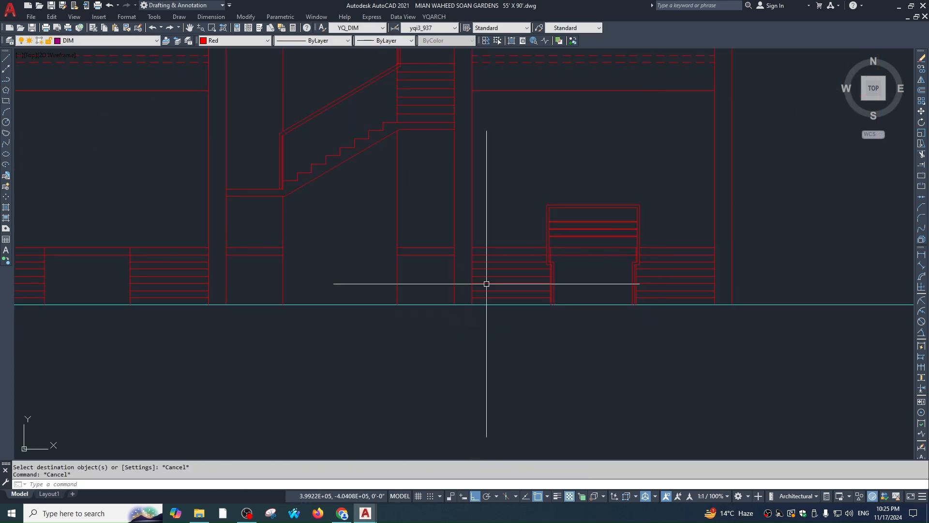
# Erase the sixteen old stair-step lines from the left bay
pyautogui.moveTo(133, 270); pyautogui.dragTo(501, 281, button='middle')
pyautogui.click(532, 225)
pyautogui.click(417, 312)
pyautogui.write('e')
pyautogui.scroll(-1, 519, 312)
# Select the right bay's entrance steps and start mirroring them
pyautogui.moveTo(519, 313); pyautogui.dragTo(427, 296, button='middle')
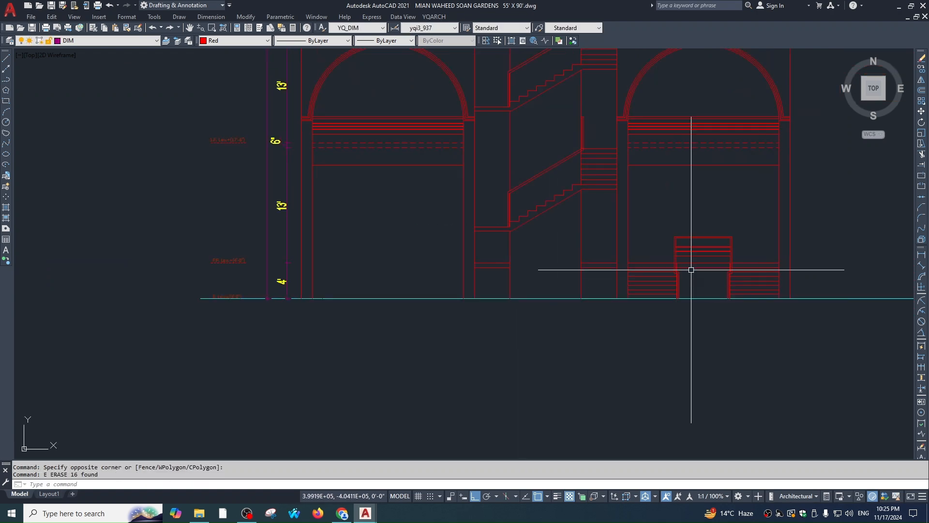
pyautogui.click(757, 215)
pyautogui.click(626, 305)
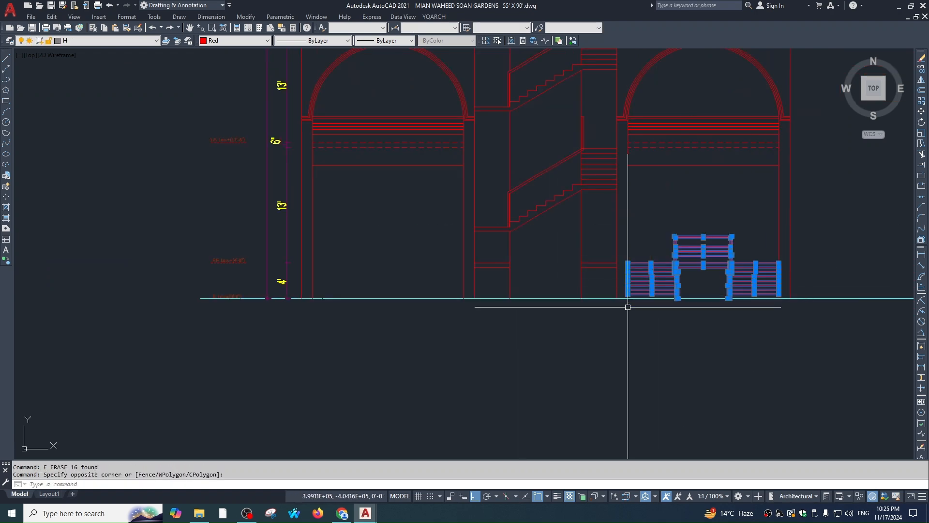
pyautogui.write('mi')
pyautogui.scroll(-4, 563, 283)
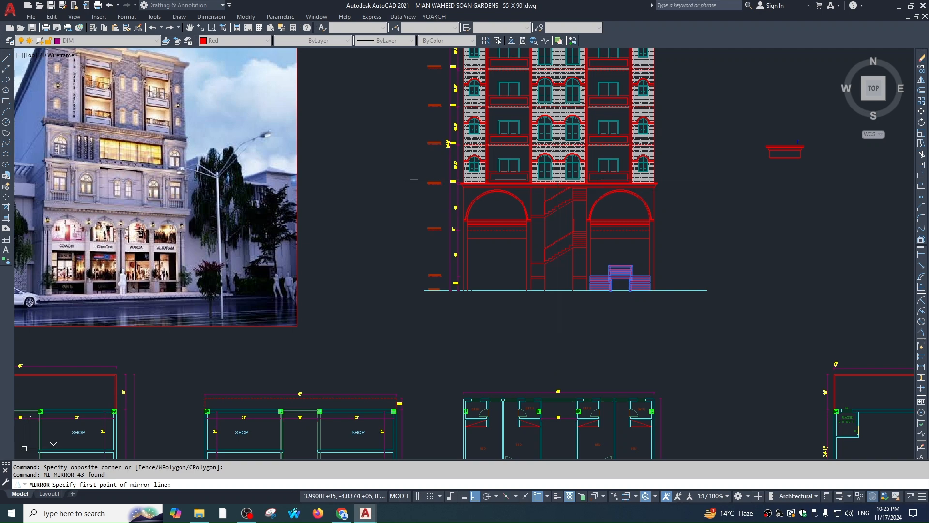
pyautogui.click(559, 187)
pyautogui.click(570, 317)
pyautogui.press('space')
pyautogui.press('Escape')
pyautogui.scroll(3, 511, 285)
pyautogui.scroll(-3, 558, 280)
pyautogui.moveTo(548, 277); pyautogui.dragTo(514, 254, button='middle')
pyautogui.scroll(-5, 599, 322)
pyautogui.scroll(5, 588, 255)
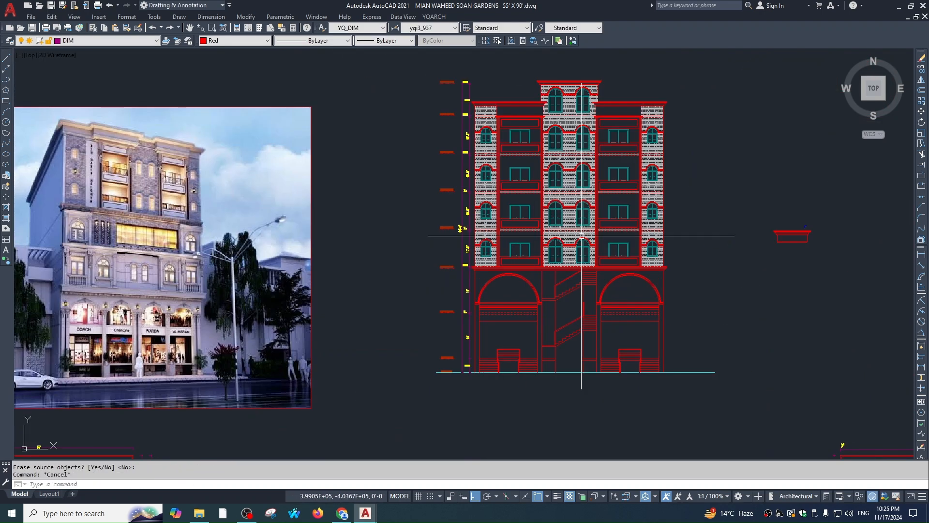
pyautogui.moveTo(600, 268); pyautogui.dragTo(561, 243, button='middle')
pyautogui.scroll(8, 566, 228)
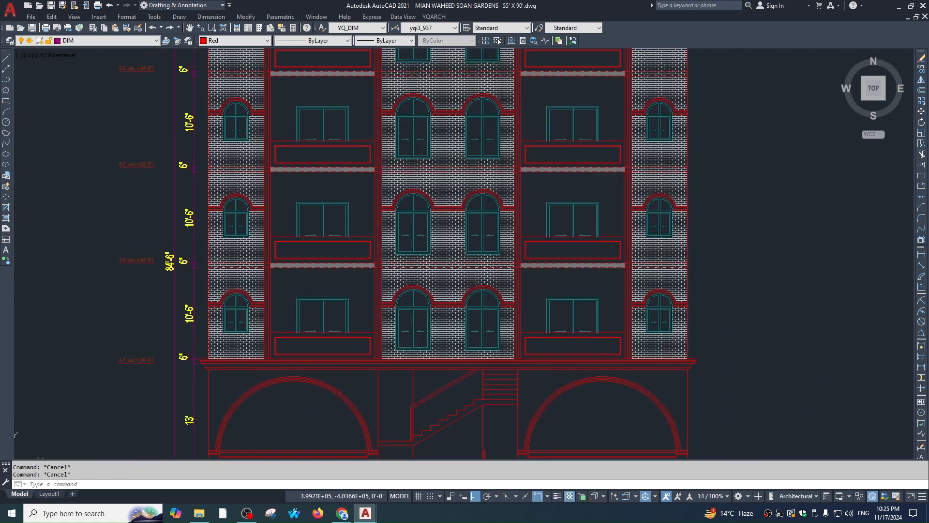
pyautogui.scroll(-3, 577, 234)
pyautogui.scroll(7, 635, 205)
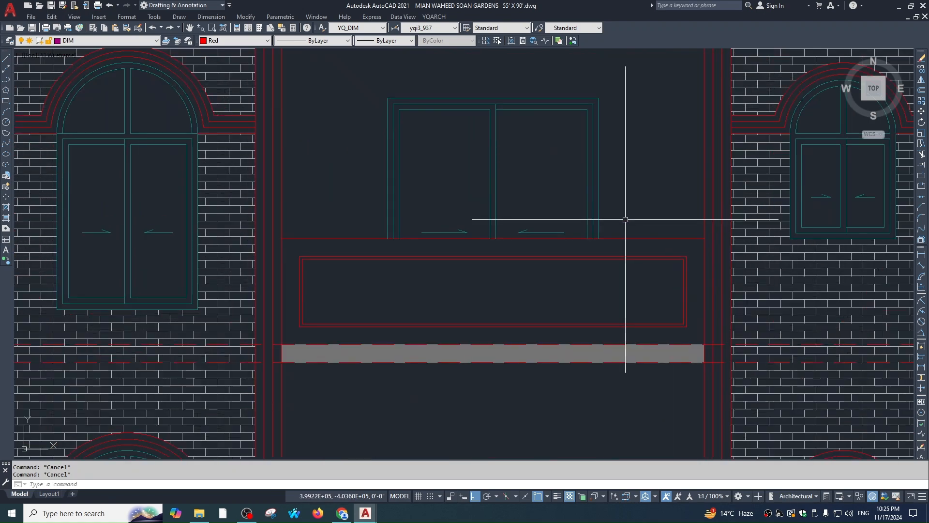
pyautogui.write('o')
pyautogui.press('Return')
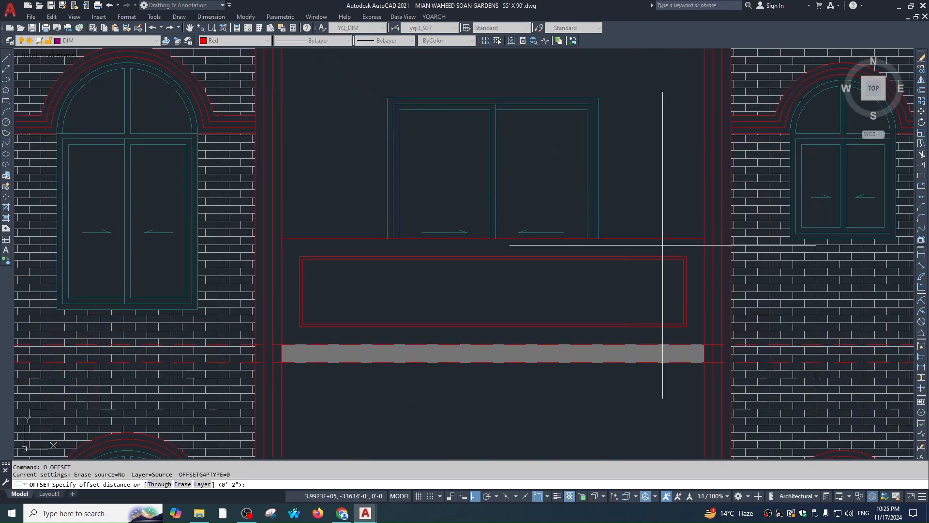
pyautogui.press('Return')
pyautogui.click(673, 237)
pyautogui.click(671, 242)
pyautogui.scroll(-4, 653, 203)
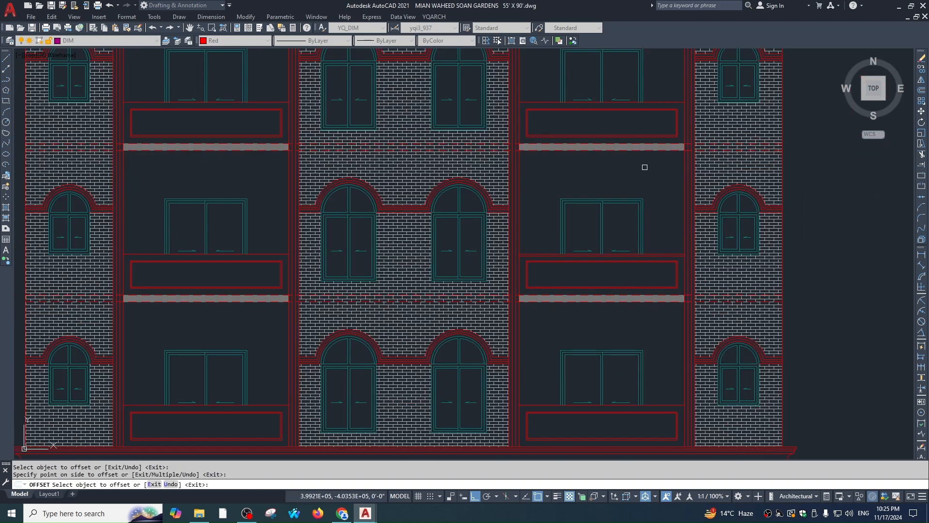
pyautogui.moveTo(670, 104); pyautogui.dragTo(667, 163, button='middle')
pyautogui.scroll(-3, 651, 155)
pyautogui.scroll(6, 674, 118)
pyautogui.click(674, 127)
pyautogui.press('Escape')
pyautogui.press('space')
pyautogui.press('space')
pyautogui.click(674, 120)
pyautogui.click(675, 133)
pyautogui.press('Escape')
pyautogui.scroll(2, 674, 133)
pyautogui.click(673, 132)
pyautogui.write('e')
pyautogui.scroll(-3, 674, 173)
pyautogui.write('o')
pyautogui.press('space')
pyautogui.press('space')
pyautogui.scroll(3, 656, 89)
pyautogui.scroll(-6, 544, 145)
pyautogui.scroll(3, 547, 114)
pyautogui.click(566, 127)
pyautogui.click(563, 133)
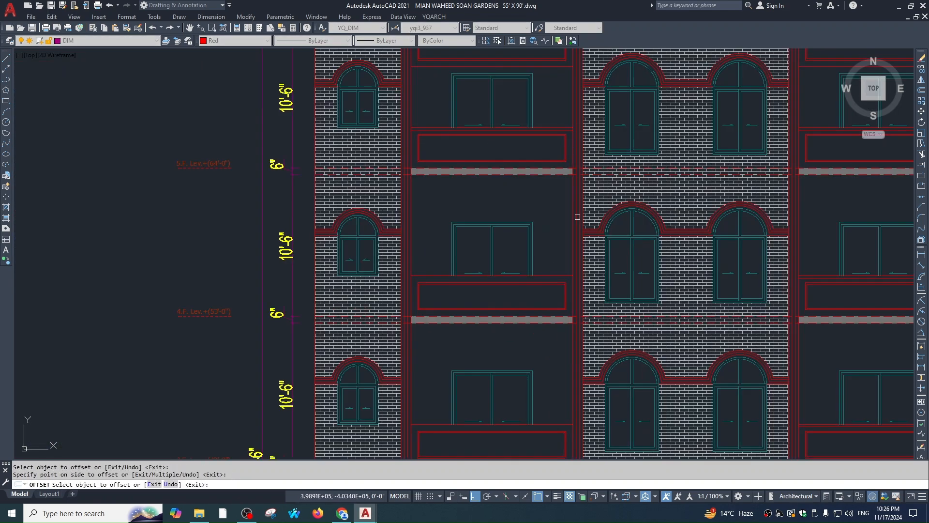
pyautogui.scroll(5, 551, 277)
pyautogui.click(562, 278)
pyautogui.click(571, 291)
pyautogui.press('Escape')
pyautogui.press('space')
pyautogui.press('space')
pyautogui.click(572, 274)
pyautogui.click(571, 287)
pyautogui.scroll(-4, 567, 285)
pyautogui.moveTo(568, 283); pyautogui.dragTo(565, 96, button='middle')
pyautogui.scroll(2, 564, 255)
pyautogui.click(572, 236)
pyautogui.click(573, 243)
pyautogui.scroll(-3, 560, 166)
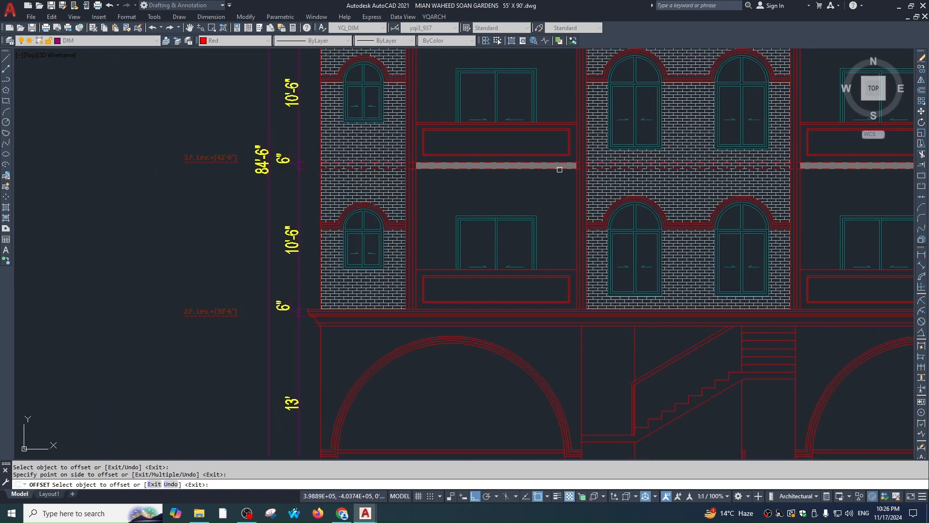
pyautogui.scroll(3, 561, 281)
pyautogui.click(452, 310)
pyautogui.scroll(-2, 537, 221)
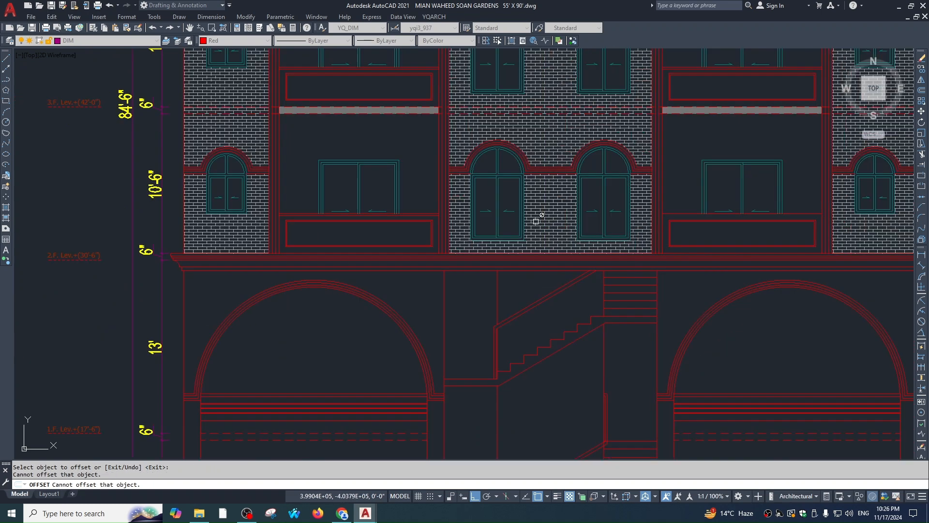
pyautogui.press('Escape')
pyautogui.press('Escape')
pyautogui.scroll(-3, 676, 266)
pyautogui.scroll(7, 679, 222)
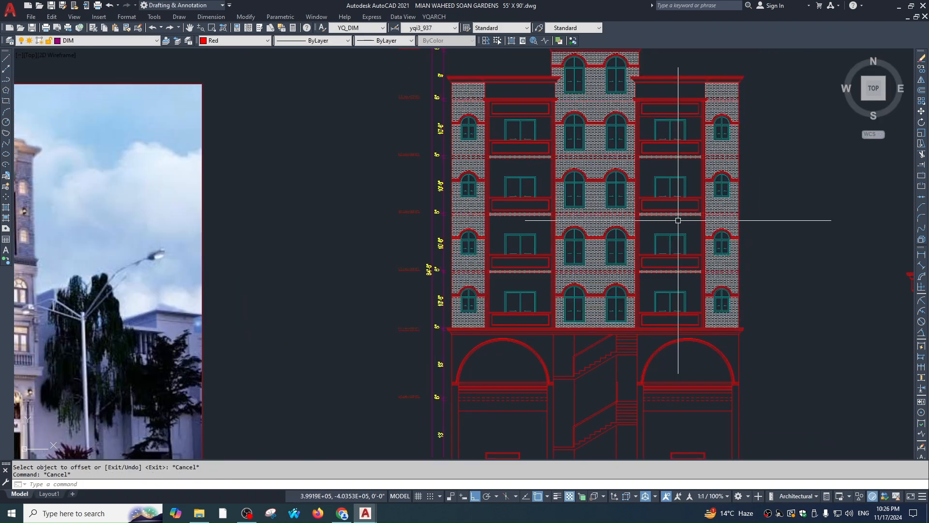
pyautogui.scroll(-6, 661, 262)
pyautogui.scroll(5, 464, 154)
pyautogui.moveTo(415, 144); pyautogui.dragTo(569, 179, button='middle')
pyautogui.scroll(2, 506, 153)
pyautogui.scroll(-1, 313, 197)
pyautogui.moveTo(313, 197); pyautogui.dragTo(794, 105, button='middle')
pyautogui.scroll(-2, 794, 105)
pyautogui.scroll(-2, 490, 202)
pyautogui.moveTo(490, 202); pyautogui.dragTo(711, 155, button='middle')
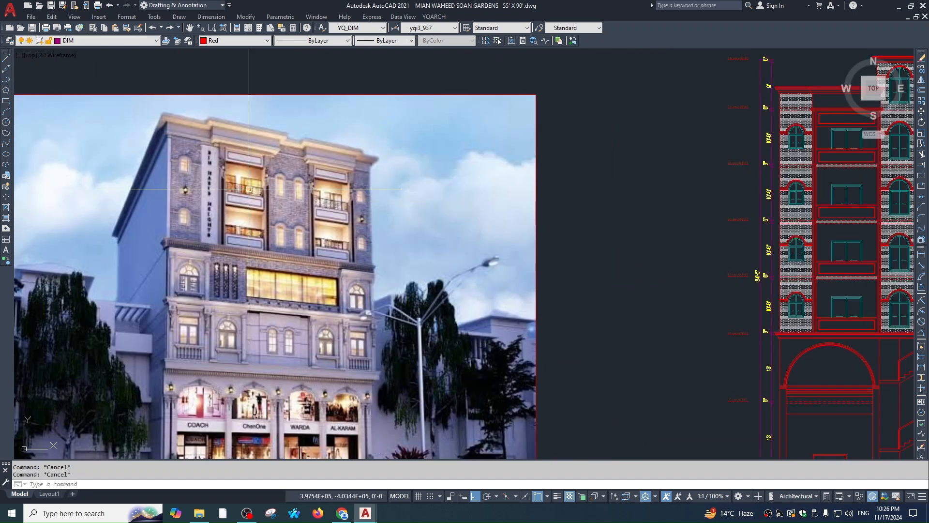
pyautogui.scroll(6, 249, 189)
pyautogui.scroll(-1, 373, 203)
pyautogui.moveTo(373, 207); pyautogui.dragTo(249, 160, button='middle')
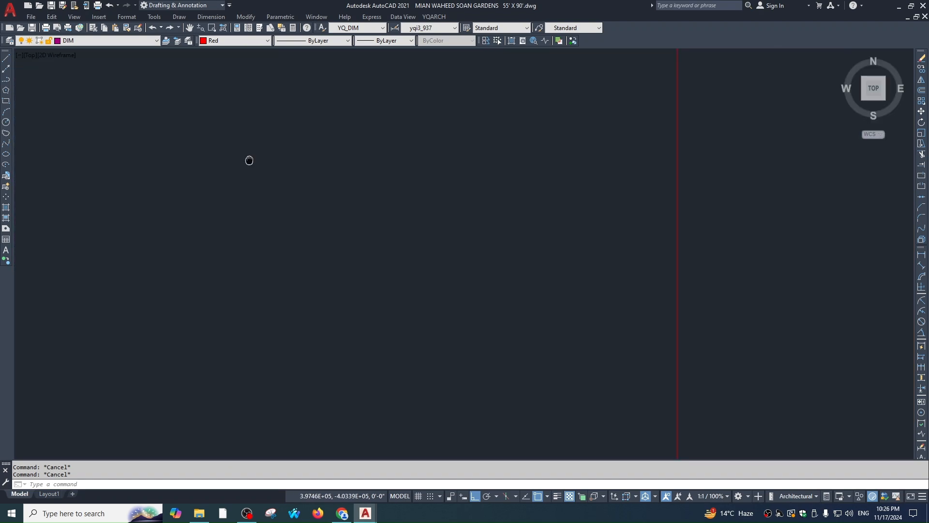
pyautogui.scroll(-5, 249, 160)
pyautogui.scroll(2, 647, 240)
pyautogui.moveTo(642, 243); pyautogui.dragTo(635, 237, button='middle')
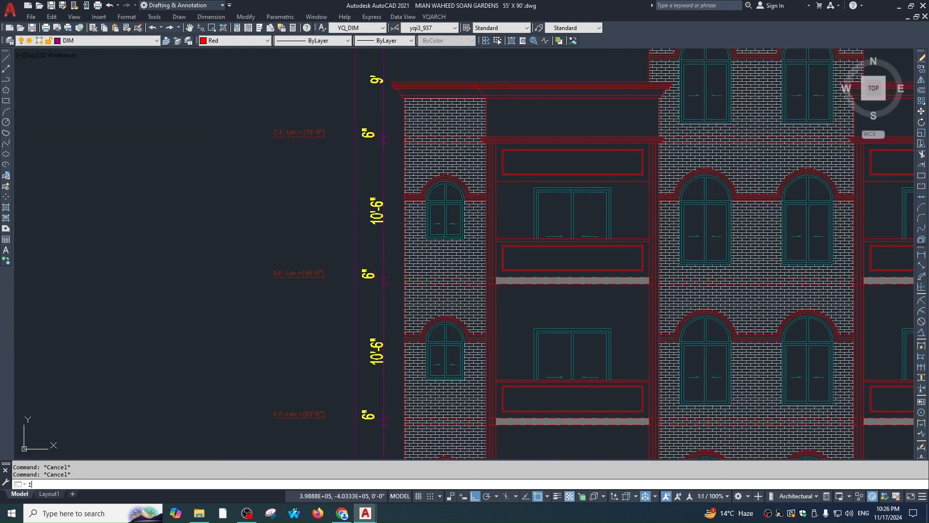
# Cancel the accidental block insert and hatch starts, and close the Blocks palette
pyautogui.write('i')
pyautogui.press('Return')
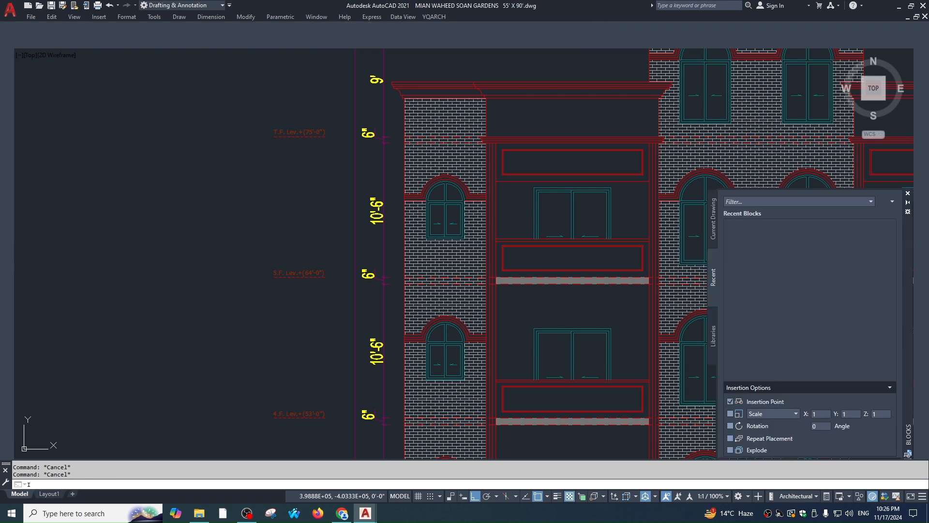
pyautogui.press('Escape')
pyautogui.write('h')
pyautogui.press('Return')
pyautogui.press('Escape')
pyautogui.click(907, 193)
pyautogui.scroll(-2, 504, 235)
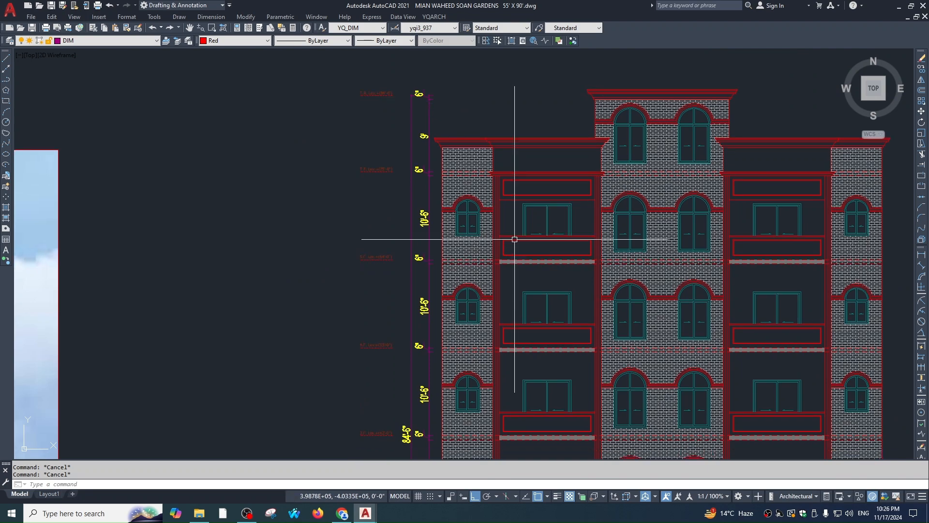
# Fill the two balcony panel rectangles with a SOLID hatch
pyautogui.press('Return')
pyautogui.click(507, 150)
pyautogui.scroll(5, 575, 181)
pyautogui.click(574, 190)
pyautogui.click(571, 168)
pyautogui.press('Return')
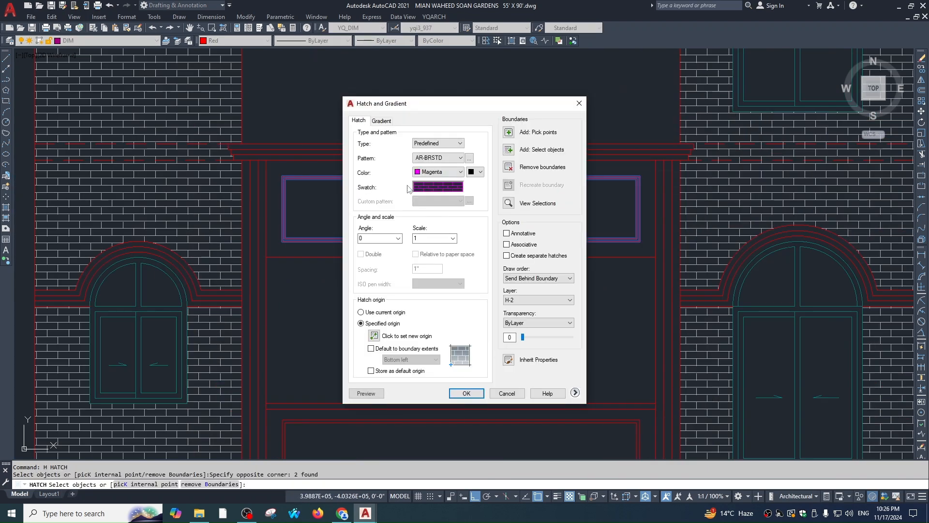
pyautogui.click(450, 188)
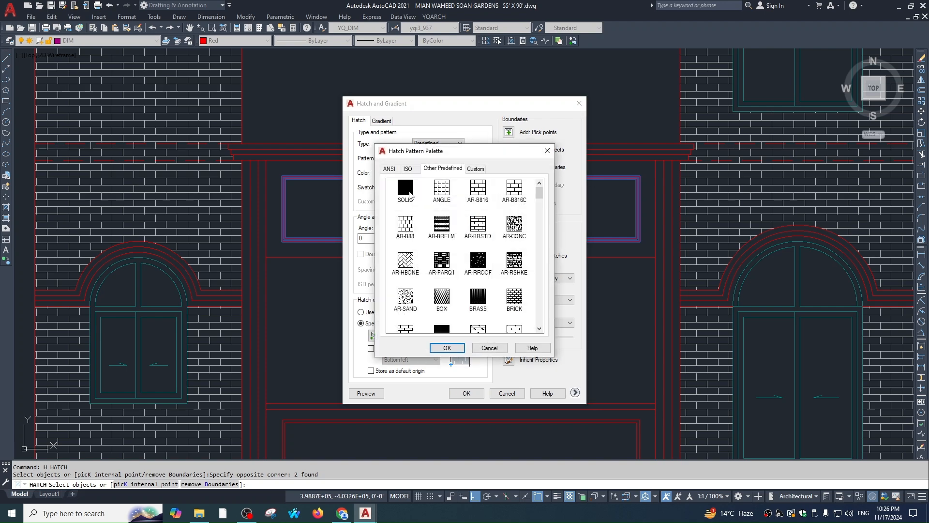
pyautogui.doubleClick(406, 191)
pyautogui.click(462, 391)
pyautogui.scroll(-3, 507, 164)
pyautogui.press('Escape')
# Match the panel hatch's properties to the grey band using MATCHPROP
pyautogui.scroll(4, 561, 241)
pyautogui.write('ma')
pyautogui.press('space')
pyautogui.click(557, 235)
pyautogui.scroll(-4, 558, 235)
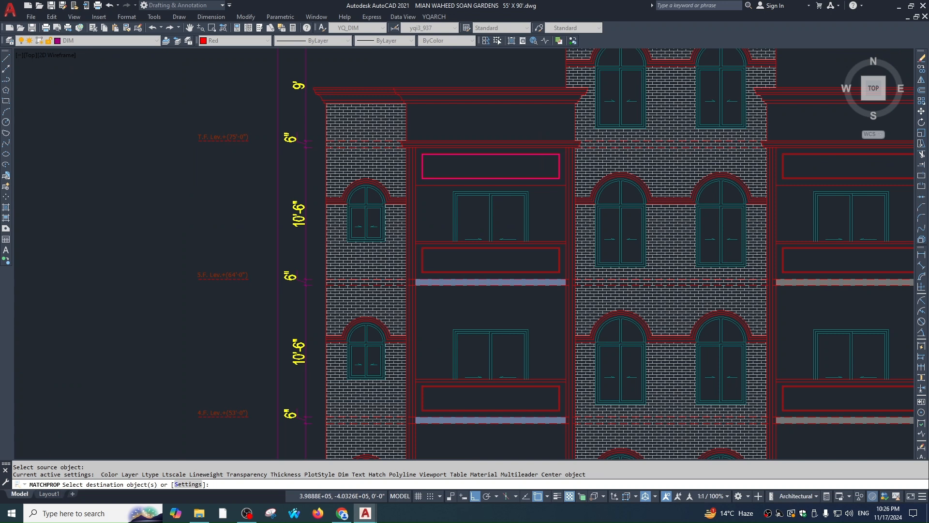
pyautogui.scroll(5, 586, 175)
pyautogui.press('Escape')
pyautogui.scroll(-4, 586, 191)
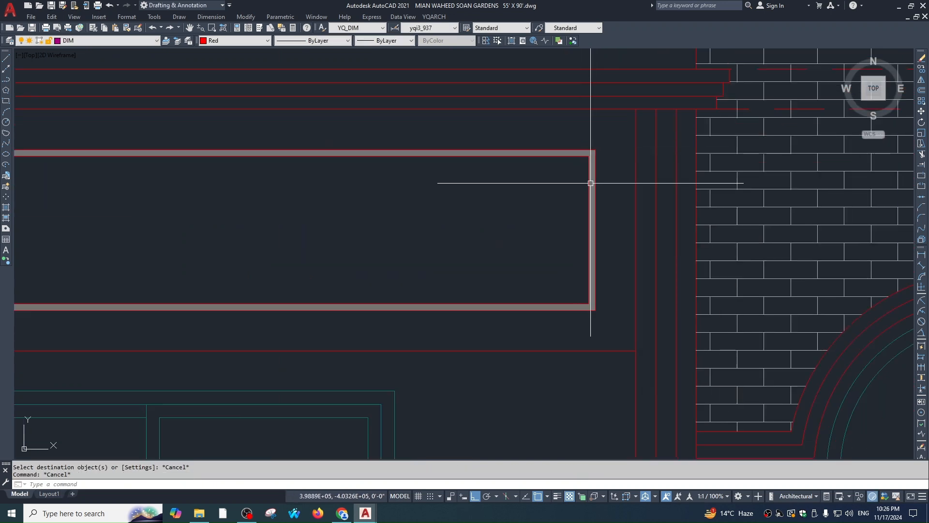
pyautogui.scroll(1, 591, 183)
# Copy the grey panel hatch from its top-right corner into the lower balcony panel
pyautogui.click(592, 183)
pyautogui.write('co')
pyautogui.press('space')
pyautogui.click(598, 129)
pyautogui.scroll(-3, 598, 213)
pyautogui.moveTo(599, 225); pyautogui.dragTo(583, 85, button='middle')
pyautogui.moveTo(594, 356); pyautogui.dragTo(596, 249, button='middle')
pyautogui.scroll(2, 586, 205)
pyautogui.click(583, 163)
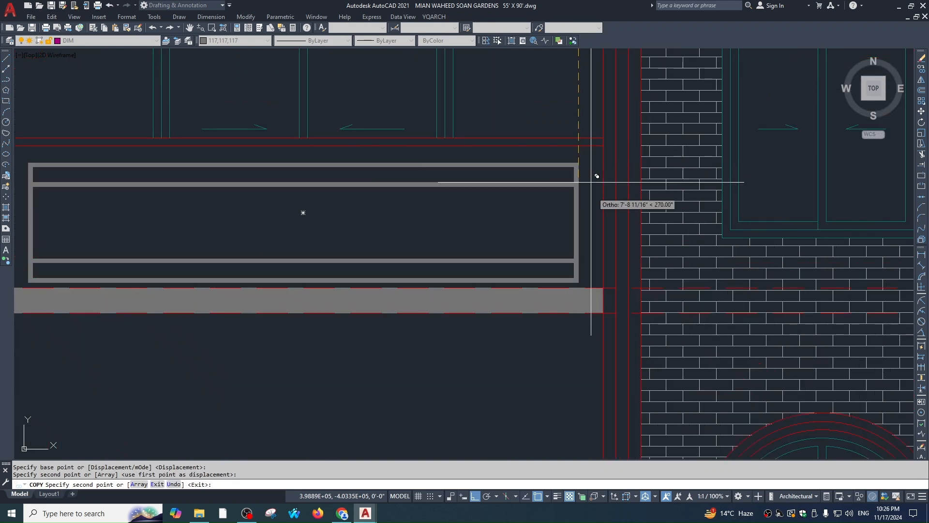
# Place two more copies of the grey hatch in the remaining balcony panels
pyautogui.scroll(-4, 591, 208)
pyautogui.scroll(3, 578, 193)
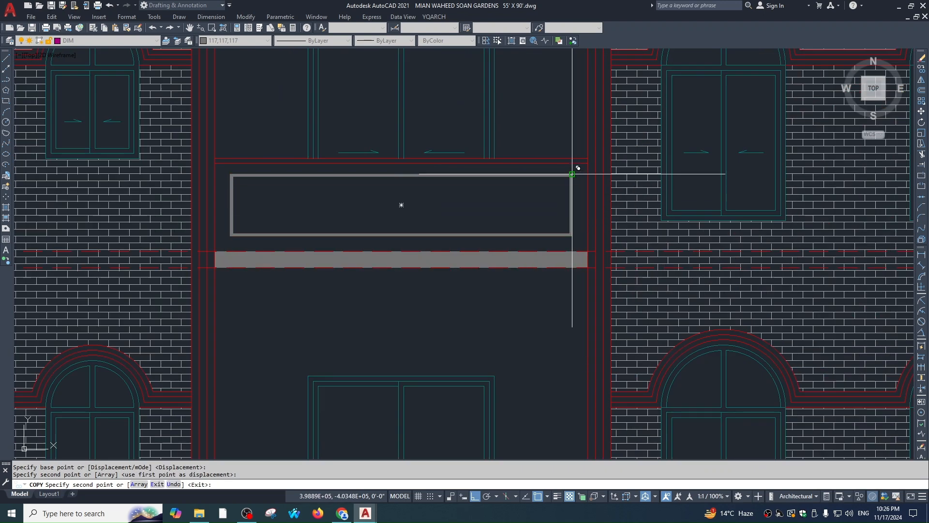
pyautogui.click(572, 175)
pyautogui.scroll(-2, 575, 194)
pyautogui.scroll(4, 568, 218)
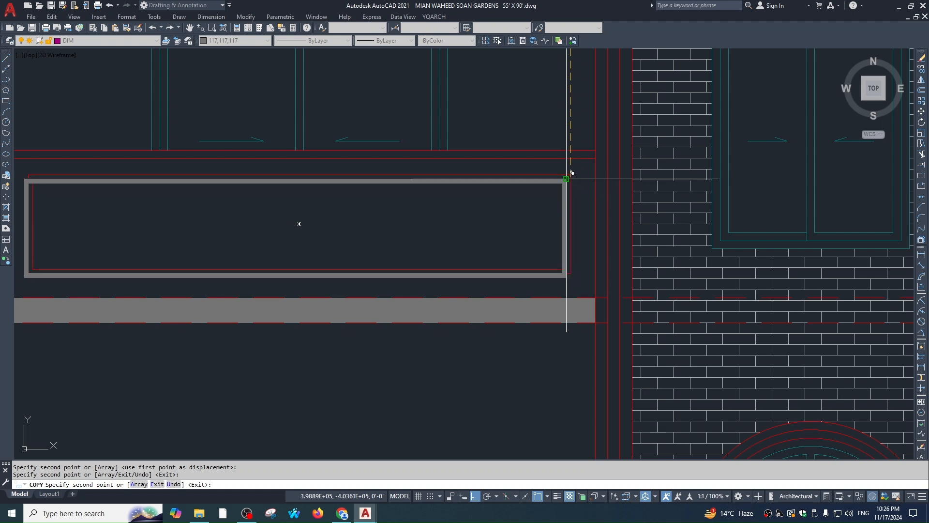
pyautogui.click(573, 170)
pyautogui.scroll(-3, 591, 257)
pyautogui.scroll(5, 569, 290)
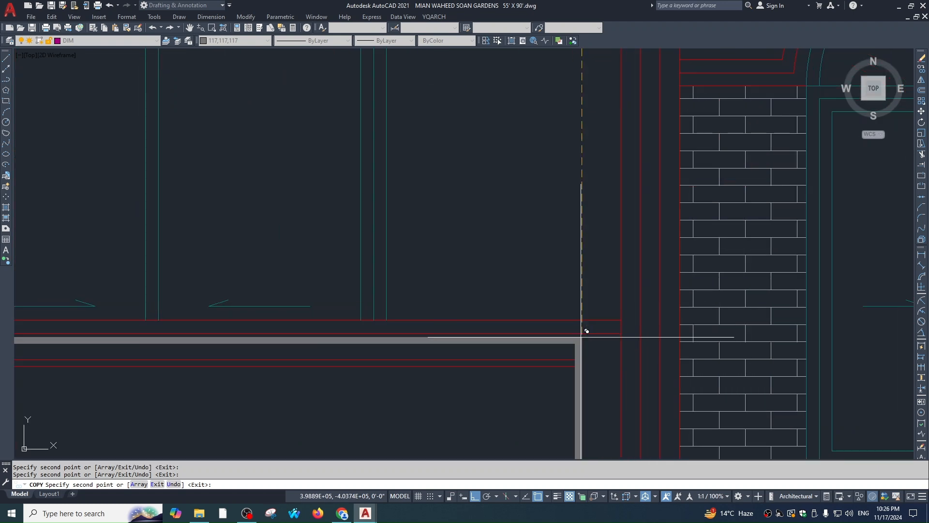
pyautogui.press('Escape')
# Isolate layer H-2 and window-select all five panel hatches
pyautogui.click(594, 353)
pyautogui.click(572, 372)
pyautogui.write('a')
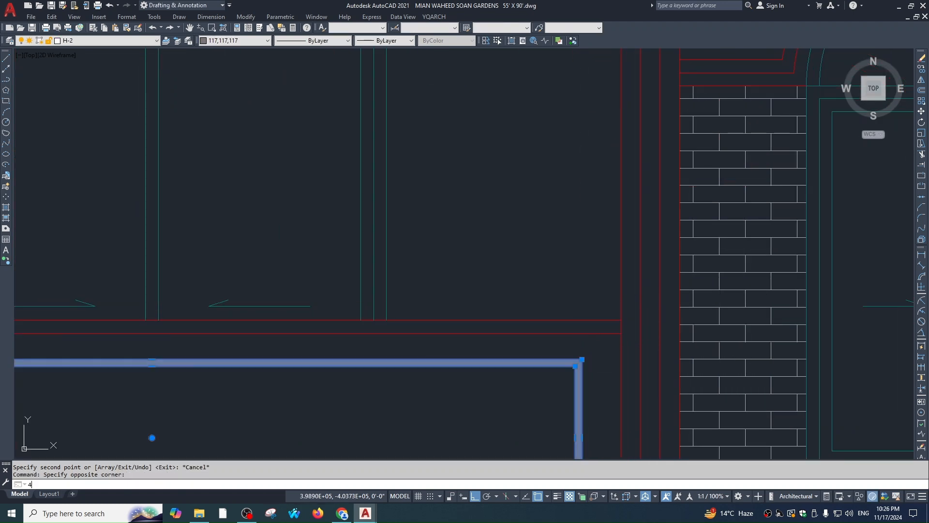
pyautogui.press('space')
pyautogui.scroll(-4, 584, 299)
pyautogui.click(560, 317)
pyautogui.scroll(-1, 561, 186)
pyautogui.scroll(-1, 561, 186)
pyautogui.click(568, 157)
# Send the five grey panel hatches to the back and turn all layers on
pyautogui.write('dr')
pyautogui.press('space')
pyautogui.write('b')
pyautogui.press('space')
pyautogui.press('Escape')
pyautogui.click(584, 108)
pyautogui.click(534, 113)
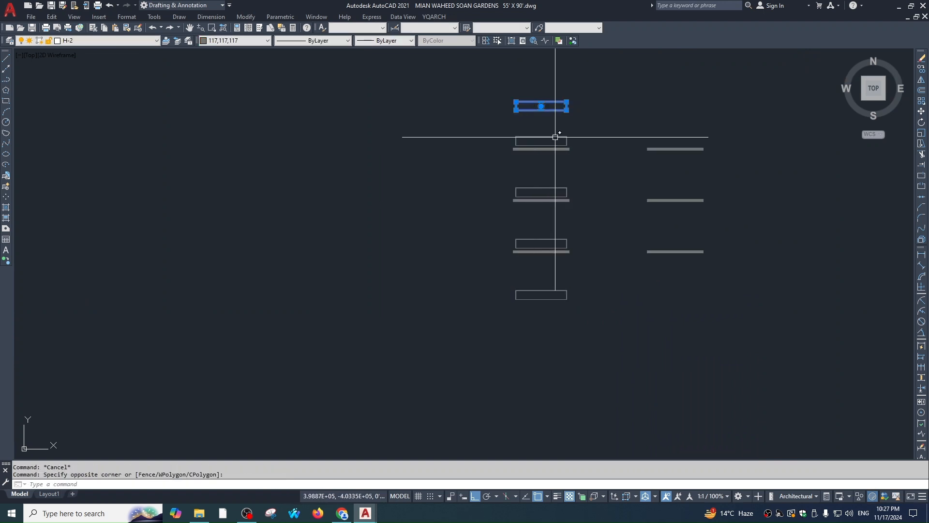
pyautogui.click(589, 184)
pyautogui.click(542, 197)
pyautogui.click(577, 226)
pyautogui.click(542, 245)
pyautogui.click(580, 286)
pyautogui.click(541, 299)
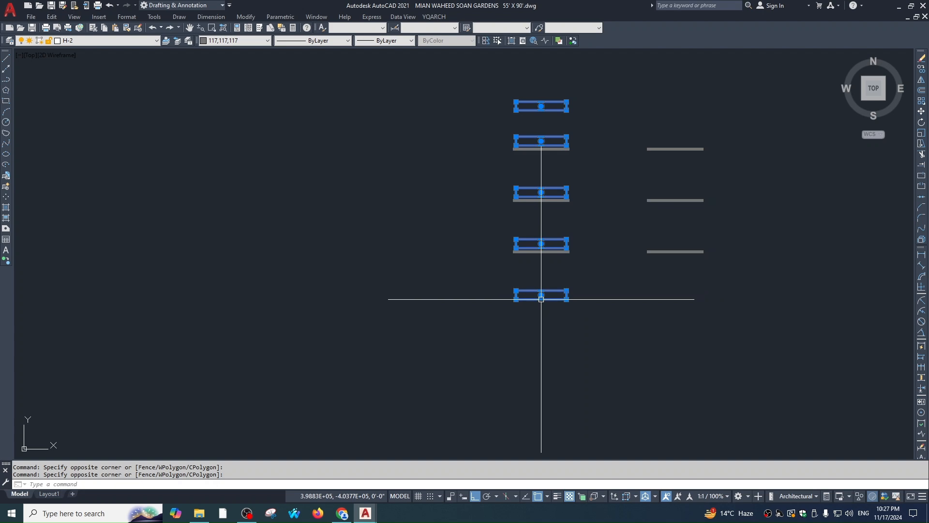
pyautogui.press('space')
# Mirror the previous panel selection about the building centre line, keeping the originals
pyautogui.write('mi')
pyautogui.press('space')
pyautogui.write('p')
pyautogui.press('space')
pyautogui.scroll(2, 610, 171)
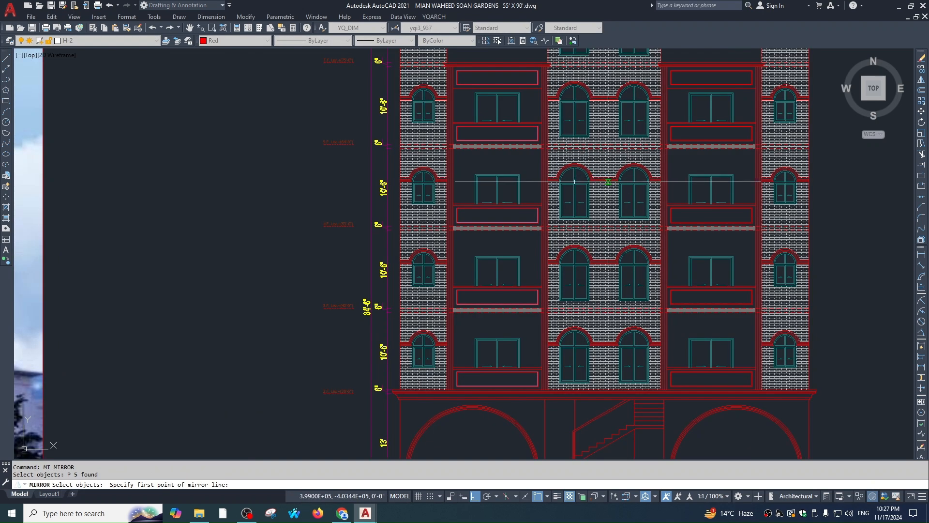
pyautogui.click(604, 178)
pyautogui.press('Escape')
pyautogui.press('space')
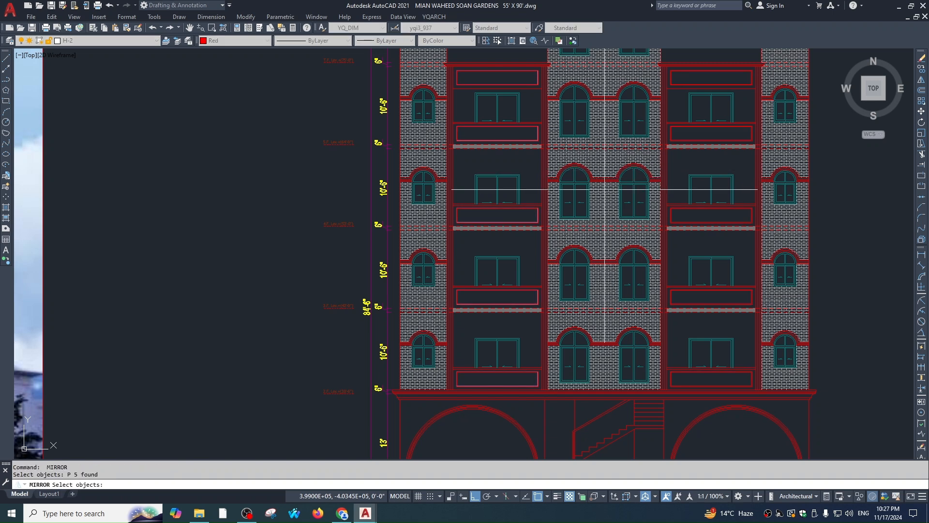
pyautogui.click(604, 177)
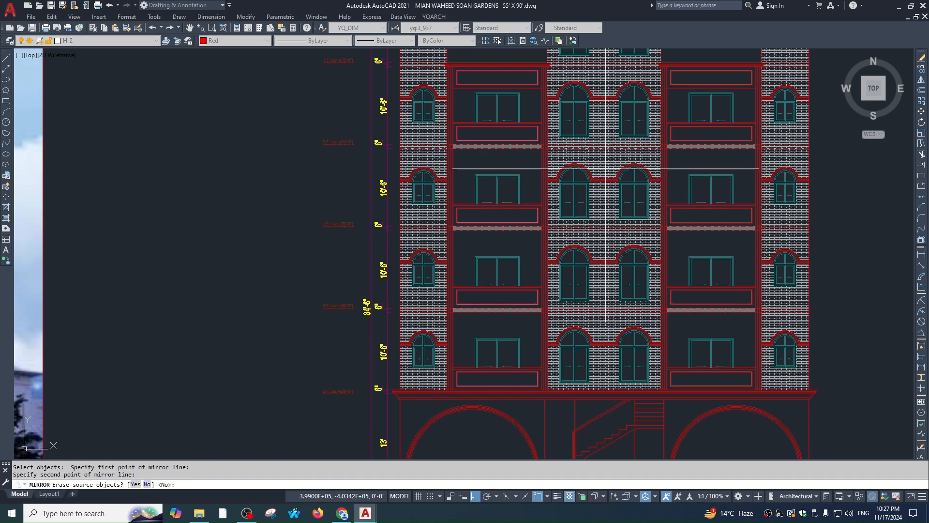
pyautogui.press('space')
# Pick the grey panel hatch for another mirror, then cancel the command
pyautogui.scroll(3, 683, 138)
pyautogui.click(647, 144)
pyautogui.click(652, 151)
pyautogui.press('Escape')
pyautogui.moveTo(659, 153); pyautogui.dragTo(668, 169)
pyautogui.press('space')
pyautogui.press('Escape')
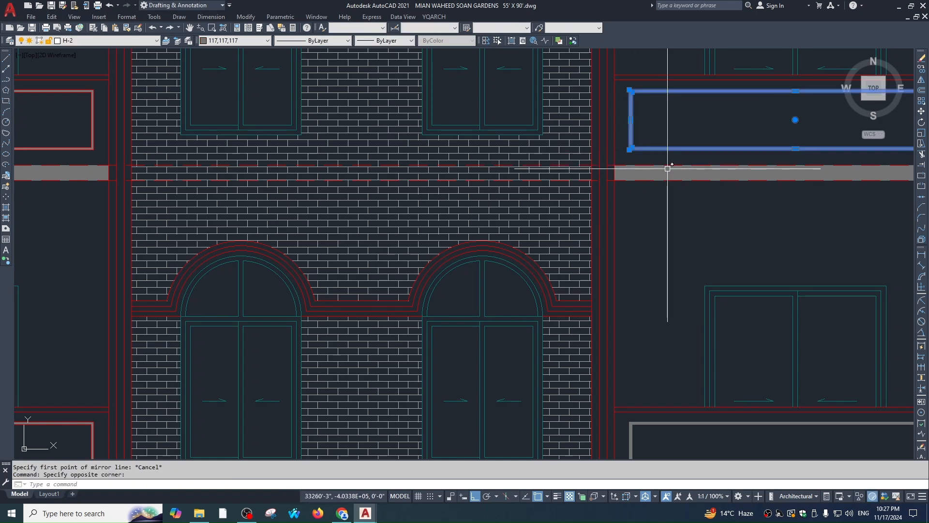
# Isolate layer H-2, send the right-column hatches to the back, then LAYON
pyautogui.write('li')
pyautogui.press('space')
pyautogui.scroll(-7, 581, 151)
pyautogui.press('Escape')
pyautogui.click(637, 90)
pyautogui.click(600, 305)
pyautogui.write('dr')
pyautogui.press('space')
pyautogui.write('b')
pyautogui.press('space')
pyautogui.write('layon')
pyautogui.press('Return')
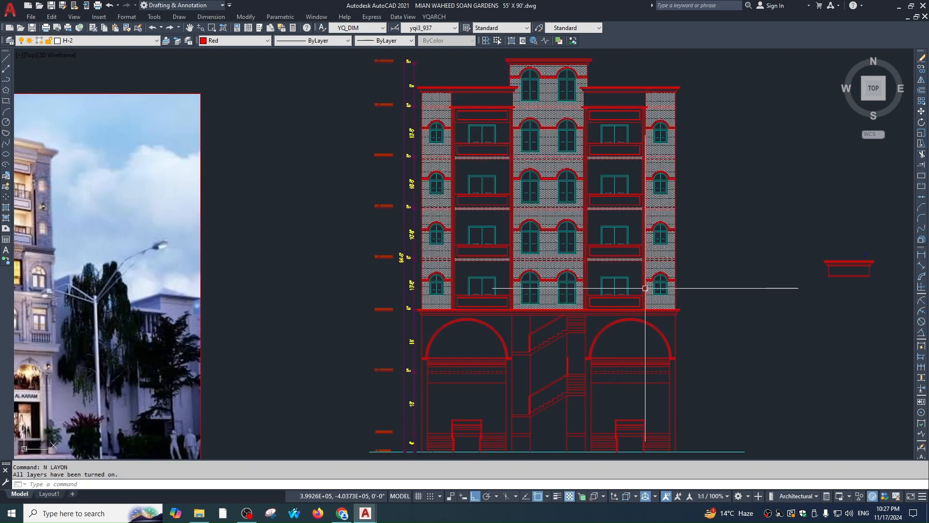
pyautogui.scroll(5, 639, 242)
pyautogui.scroll(-5, 671, 239)
pyautogui.press('Escape')
pyautogui.scroll(4, 671, 239)
pyautogui.press('Escape')
pyautogui.scroll(-6, 631, 174)
pyautogui.scroll(3, 695, 217)
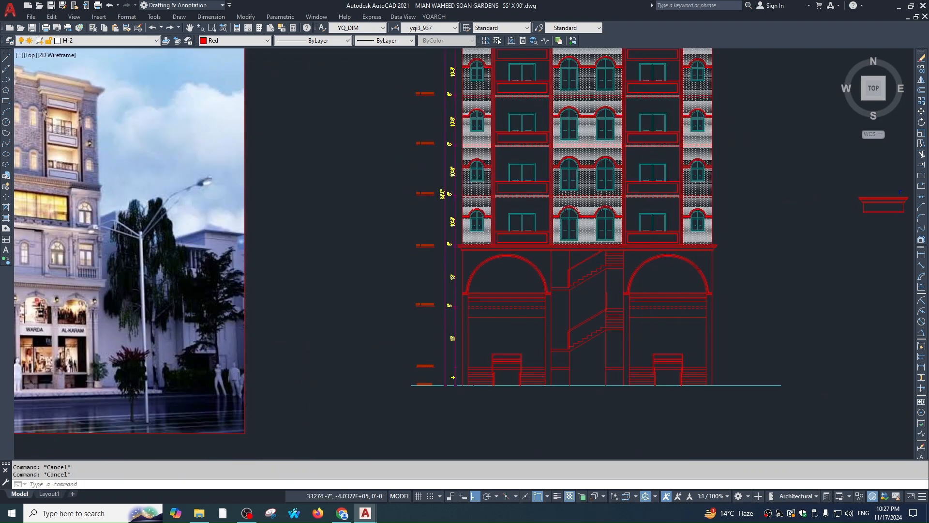
pyautogui.scroll(-5, 678, 227)
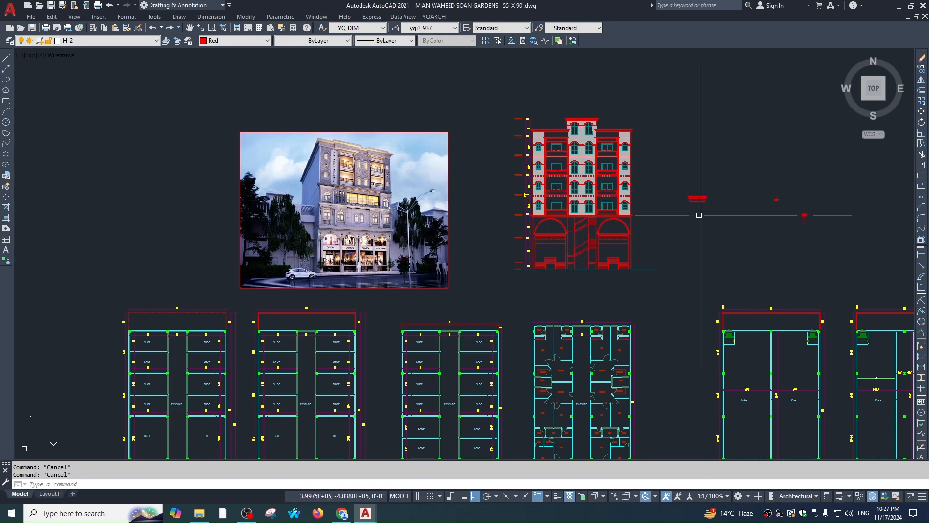
pyautogui.scroll(4, 622, 176)
pyautogui.scroll(-2, 613, 174)
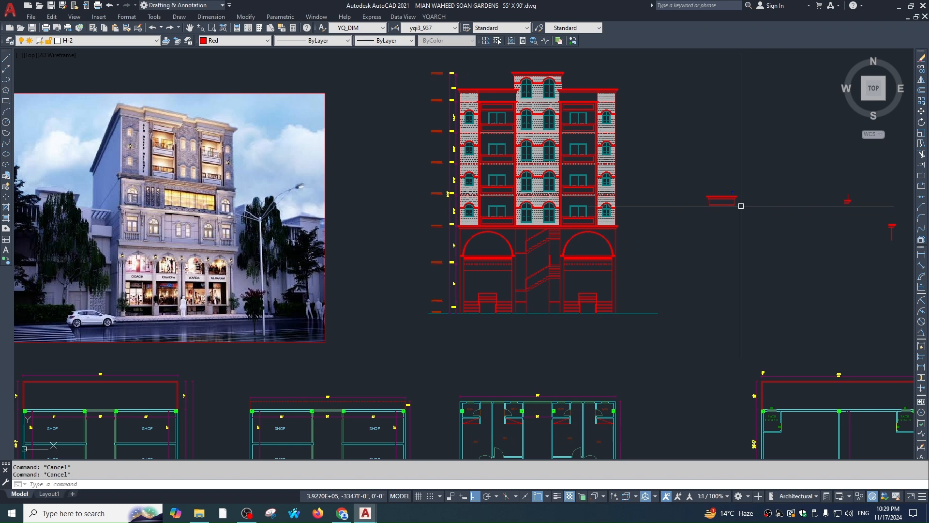
pyautogui.scroll(-2, 528, 147)
pyautogui.scroll(2, 528, 182)
pyautogui.scroll(-1, 543, 232)
pyautogui.moveTo(543, 232); pyautogui.dragTo(554, 239, button='middle')
pyautogui.scroll(10, 537, 145)
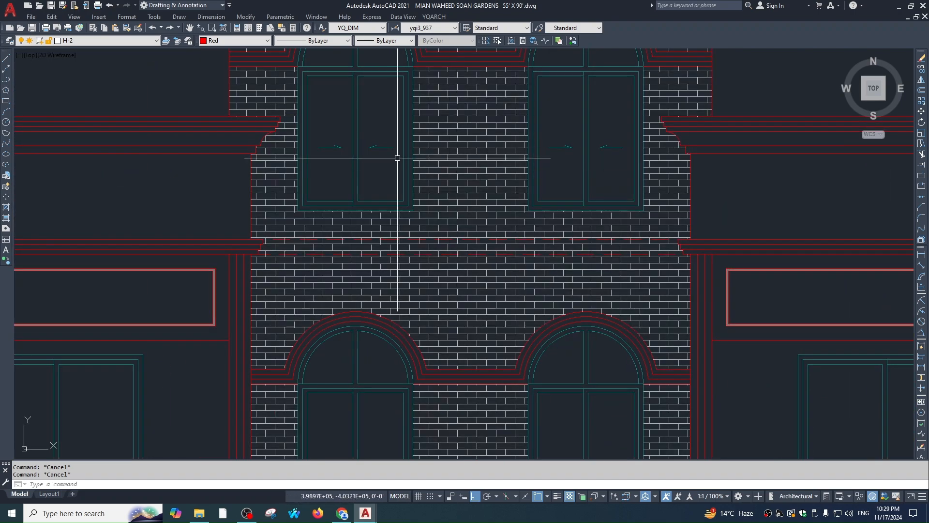
pyautogui.scroll(-3, 384, 191)
pyautogui.scroll(4, 324, 222)
pyautogui.click(289, 232)
pyautogui.click(462, 275)
pyautogui.write('e')
pyautogui.press('space')
pyautogui.scroll(-2, 449, 407)
pyautogui.moveTo(448, 407); pyautogui.dragTo(451, 202, button='middle')
pyautogui.scroll(2, 360, 286)
pyautogui.moveTo(360, 287); pyautogui.dragTo(344, 197, button='middle')
pyautogui.click(328, 204)
pyautogui.click(468, 272)
pyautogui.write('e')
pyautogui.scroll(-1, 470, 274)
pyautogui.moveTo(470, 273); pyautogui.dragTo(471, 50, button='middle')
pyautogui.scroll(2, 379, 193)
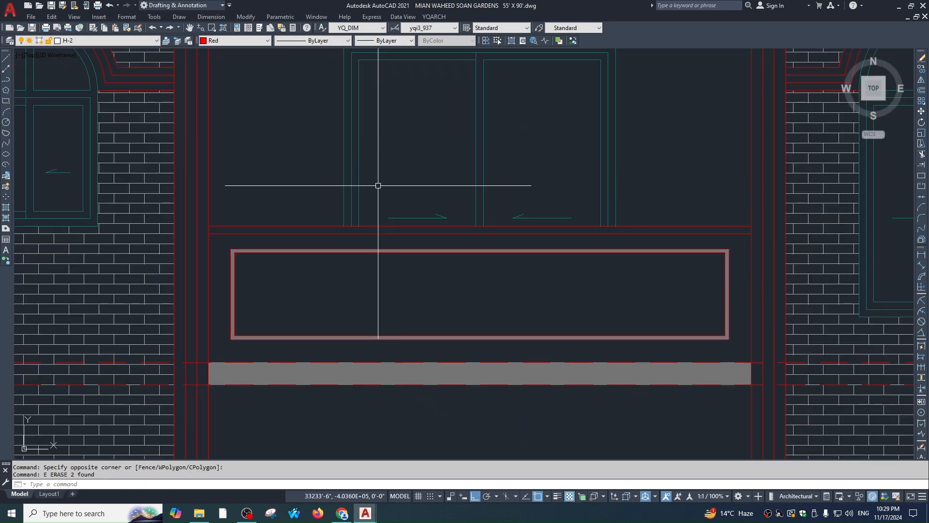
pyautogui.click(378, 186)
pyautogui.click(567, 252)
pyautogui.write('e')
pyautogui.scroll(-2, 525, 220)
pyautogui.scroll(2, 456, 212)
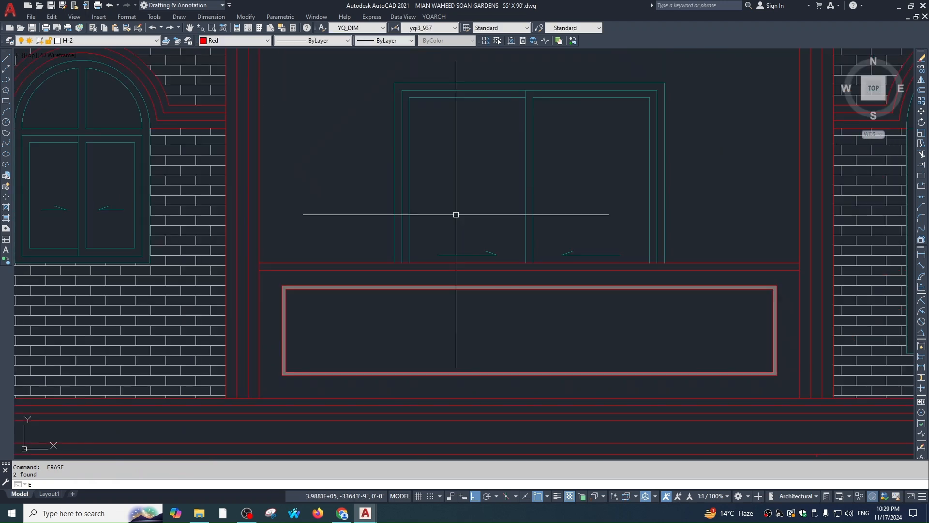
pyautogui.click(431, 235)
pyautogui.click(622, 281)
pyautogui.write('e')
pyautogui.scroll(-2, 593, 238)
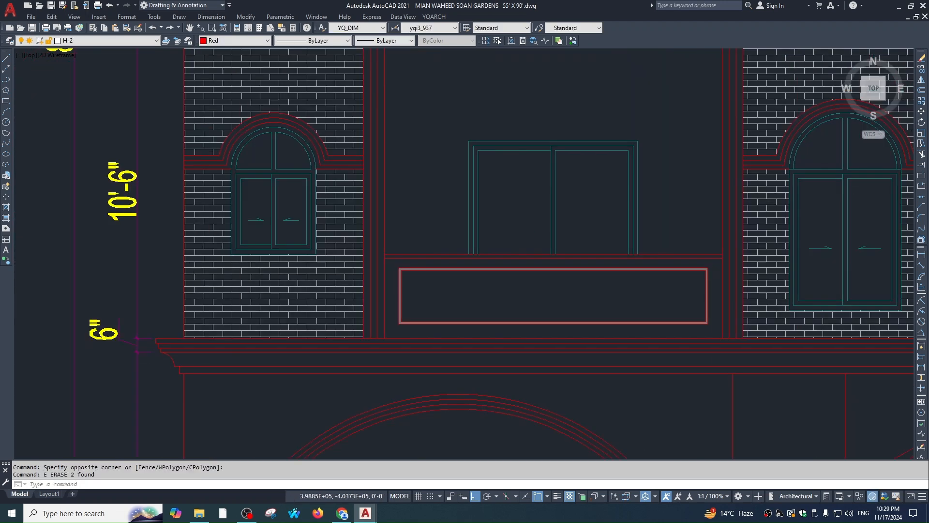
pyautogui.scroll(-3, 180, 168)
pyautogui.scroll(3, 478, 178)
pyautogui.click(379, 206)
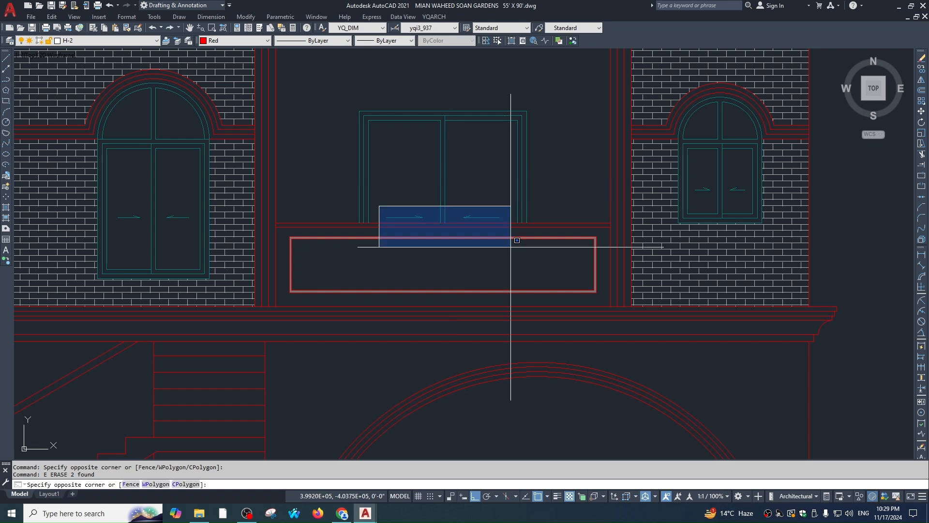
pyautogui.click(512, 248)
pyautogui.press('space')
pyautogui.scroll(-2, 491, 156)
pyautogui.scroll(3, 492, 155)
pyautogui.click(648, 237)
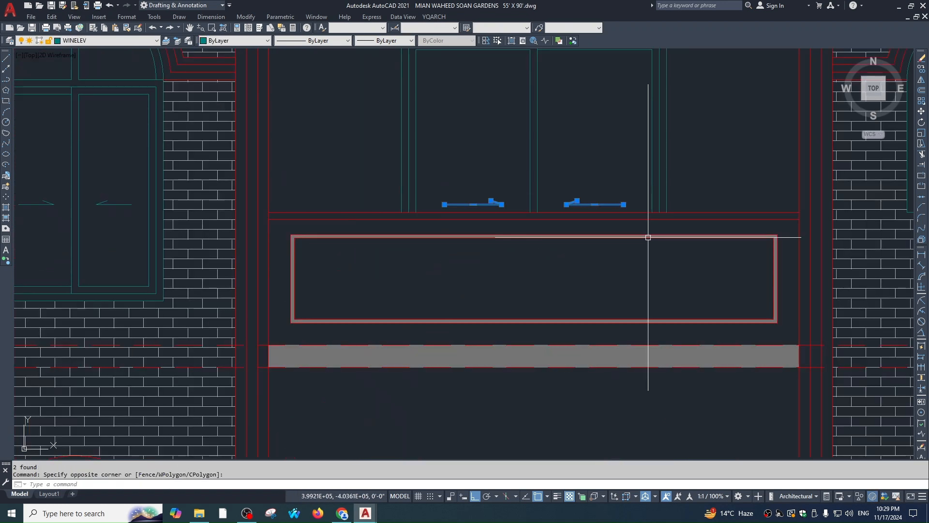
pyautogui.press('space')
pyautogui.scroll(-3, 524, 246)
pyautogui.scroll(3, 513, 170)
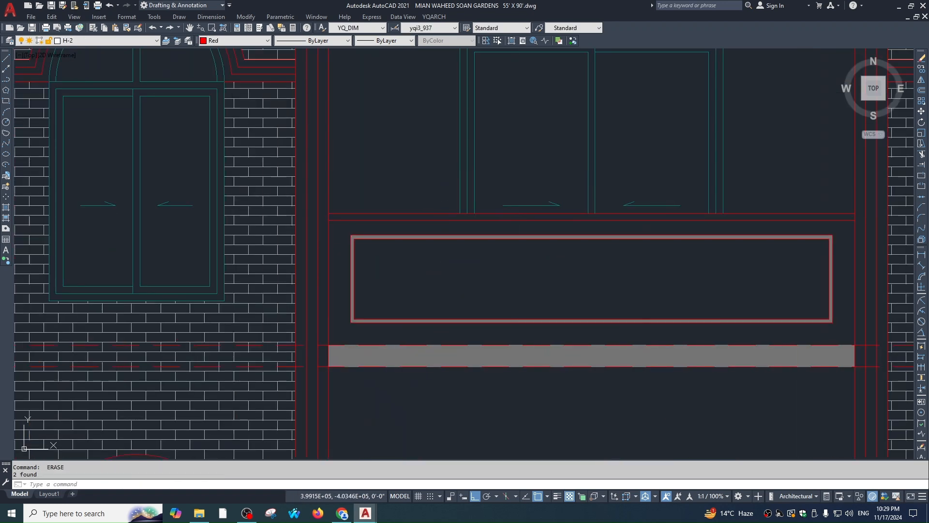
pyautogui.scroll(-2, 590, 174)
pyautogui.scroll(2, 565, 174)
pyautogui.click(550, 180)
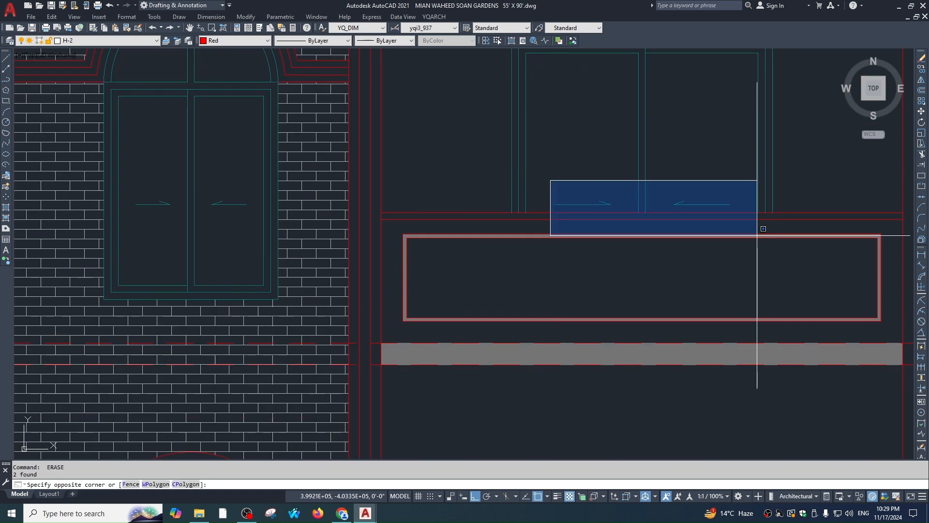
pyautogui.press('Escape')
pyautogui.scroll(-10, 763, 228)
pyautogui.moveTo(705, 227); pyautogui.dragTo(651, 200, button='middle')
pyautogui.press('Escape')
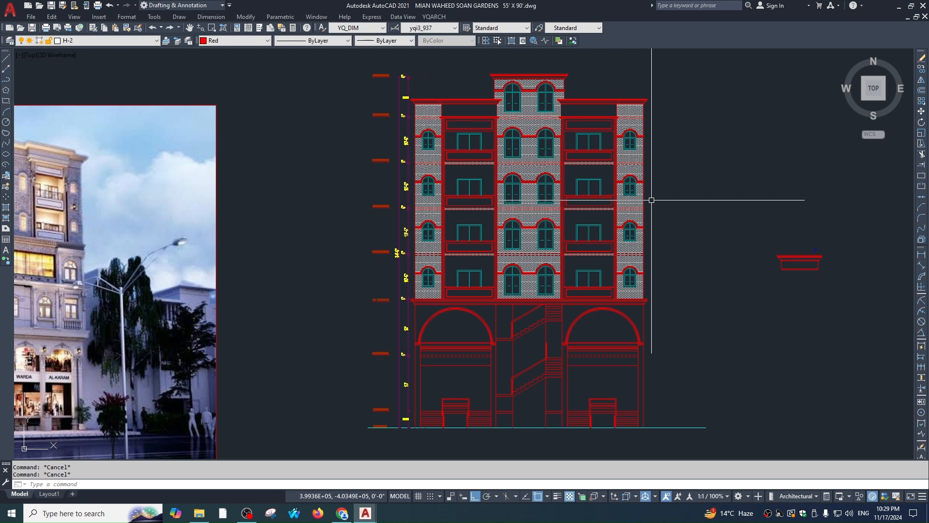
pyautogui.hotkey('ctrl', 'Tab')
pyautogui.scroll(-2, 609, 280)
pyautogui.moveTo(609, 280); pyautogui.dragTo(606, 272, button='middle')
pyautogui.scroll(4, 518, 233)
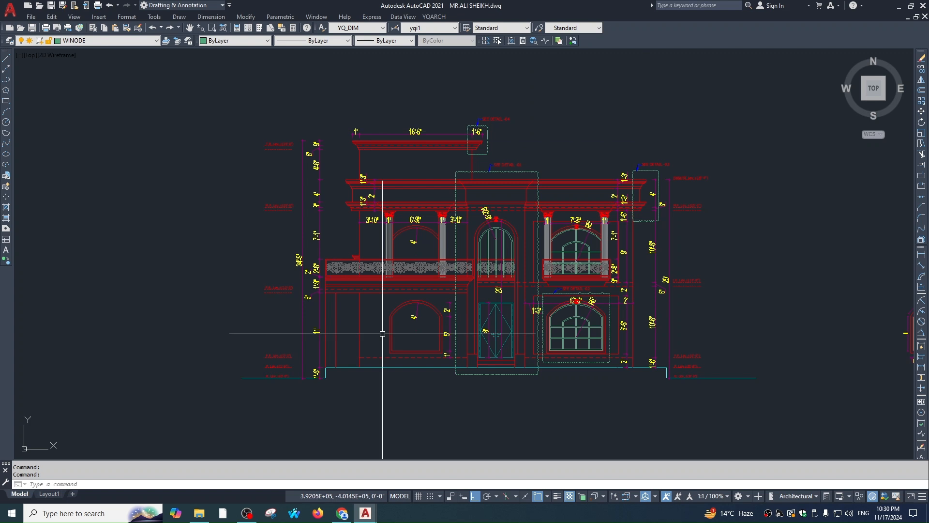
pyautogui.moveTo(575, 279); pyautogui.dragTo(567, 273, button='middle')
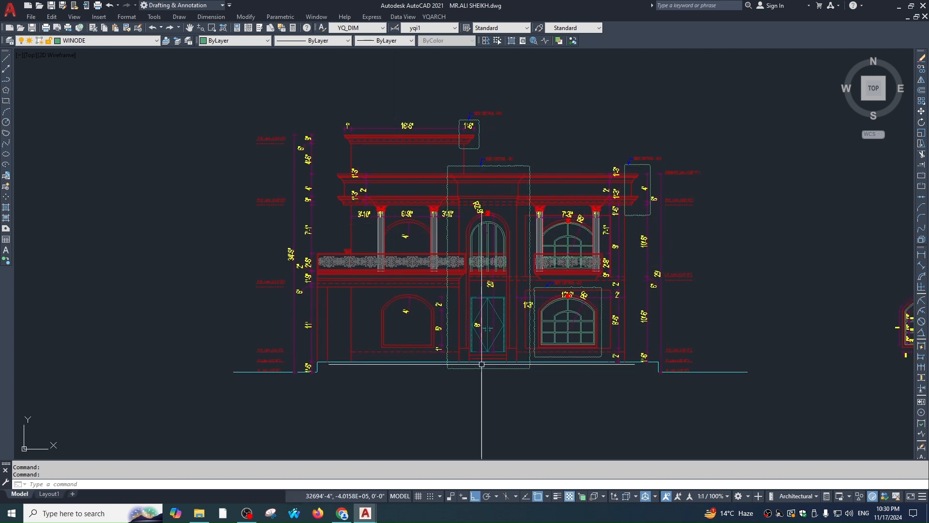
pyautogui.scroll(3, 595, 222)
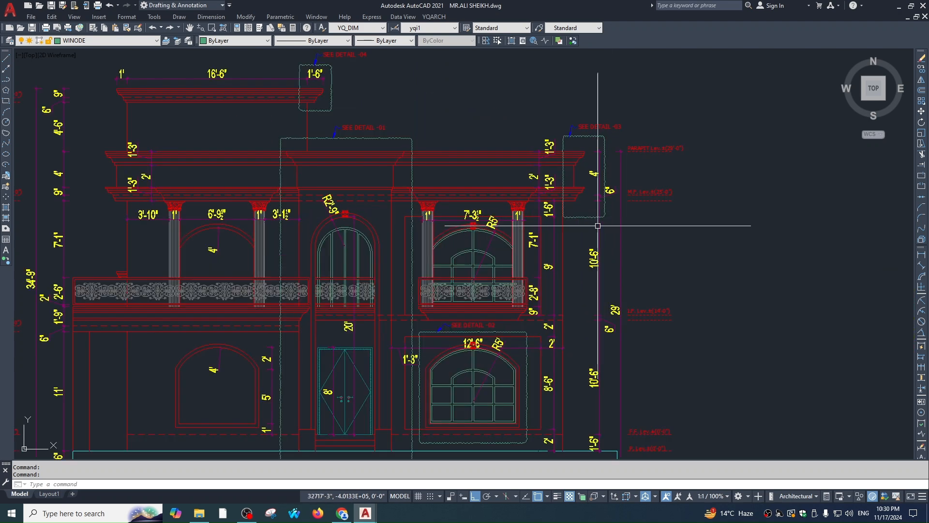
pyautogui.scroll(4, 597, 137)
pyautogui.scroll(-4, 597, 137)
pyautogui.scroll(6, 616, 114)
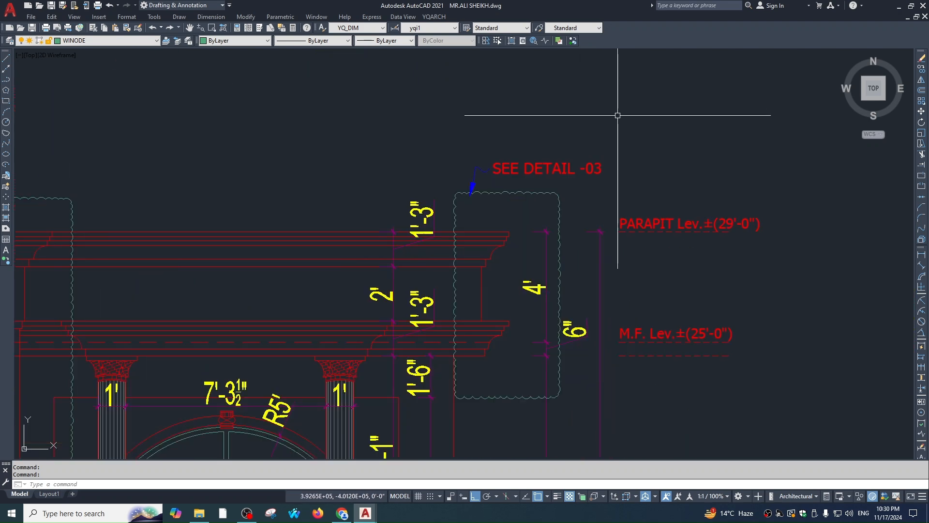
pyautogui.scroll(-2, 871, 153)
pyautogui.scroll(2, 389, 154)
pyautogui.scroll(-4, 389, 173)
pyautogui.scroll(5, 481, 187)
pyautogui.scroll(-4, 489, 197)
pyautogui.scroll(3, 541, 144)
pyautogui.scroll(-4, 541, 144)
pyautogui.scroll(1, 588, 291)
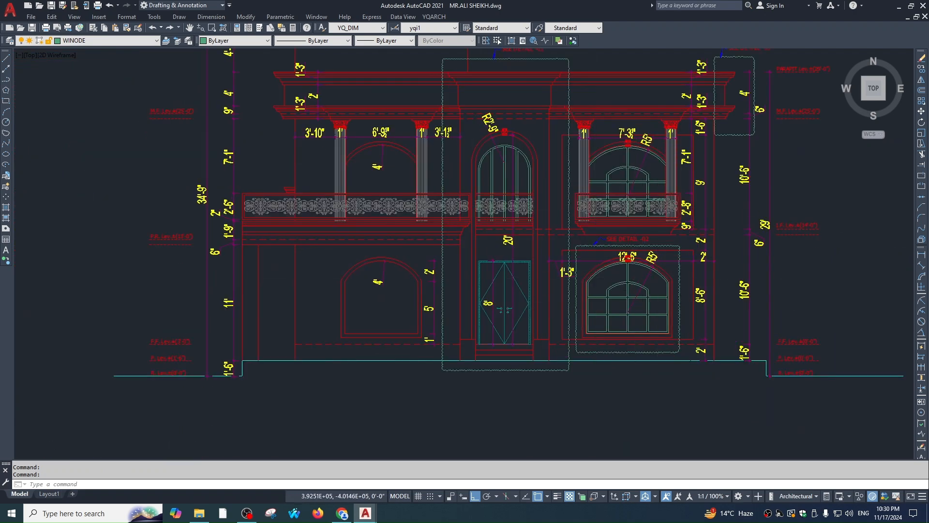
pyautogui.scroll(4, 549, 245)
pyautogui.scroll(-4, 550, 246)
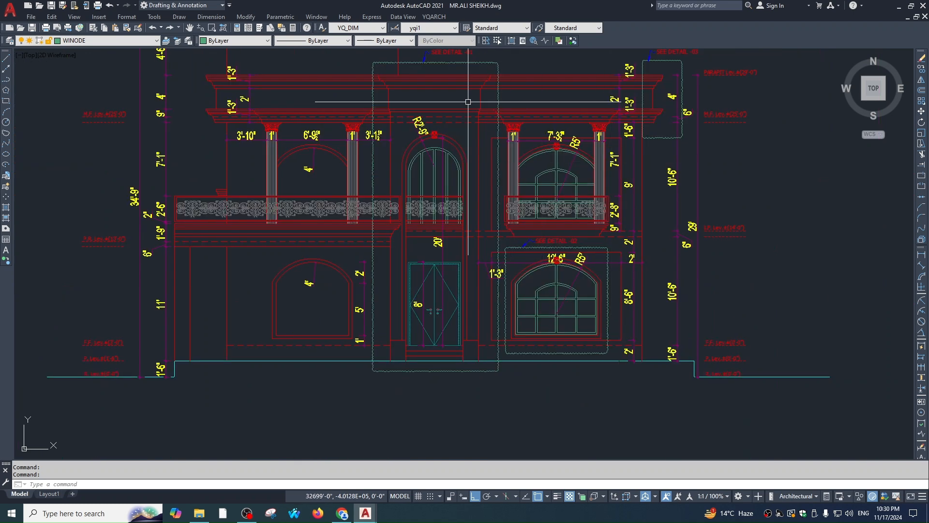
pyautogui.scroll(-2, 588, 269)
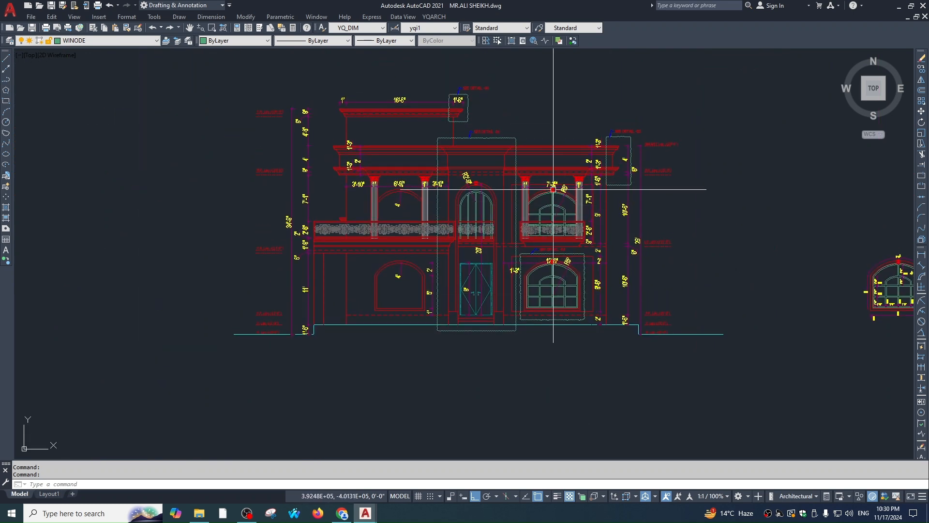
pyautogui.scroll(-1, 653, 207)
pyautogui.scroll(1, 812, 259)
pyautogui.moveTo(812, 259); pyautogui.dragTo(584, 254, button='middle')
pyautogui.scroll(3, 581, 254)
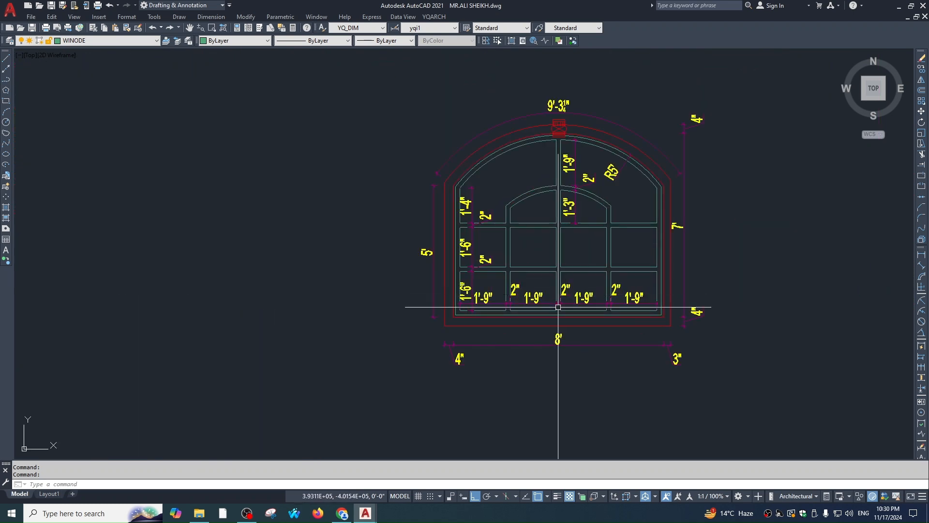
pyautogui.scroll(-1, 596, 154)
pyautogui.scroll(-8, 398, 155)
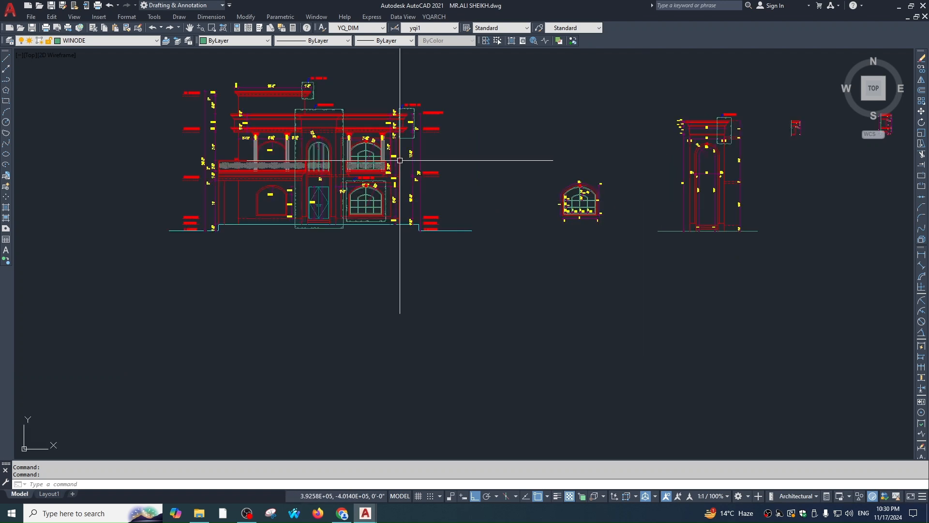
pyautogui.scroll(10, 372, 193)
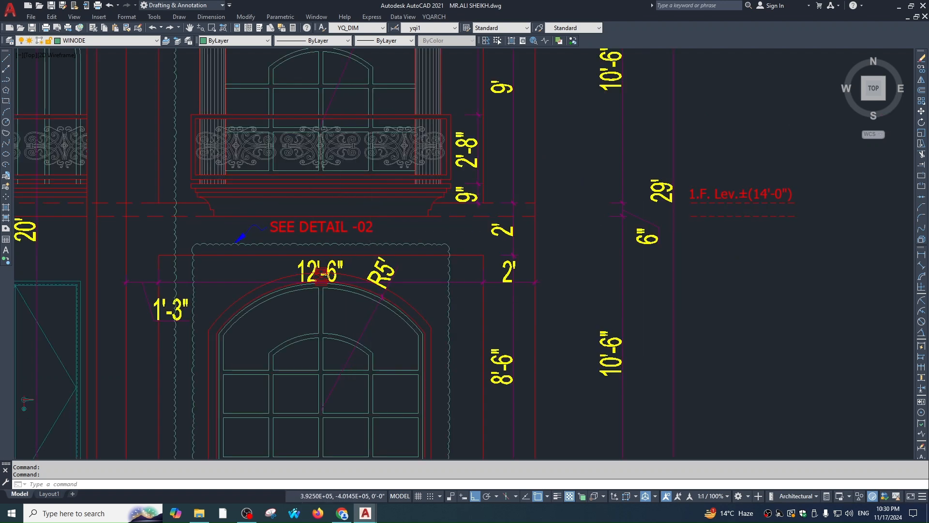
pyautogui.scroll(-8, 552, 260)
pyautogui.scroll(3, 600, 148)
pyautogui.scroll(-2, 595, 167)
pyautogui.moveTo(737, 181); pyautogui.dragTo(596, 157, button='middle')
pyautogui.scroll(2, 575, 136)
pyautogui.moveTo(308, 136); pyautogui.dragTo(513, 213, button='middle')
pyautogui.scroll(2, 393, 168)
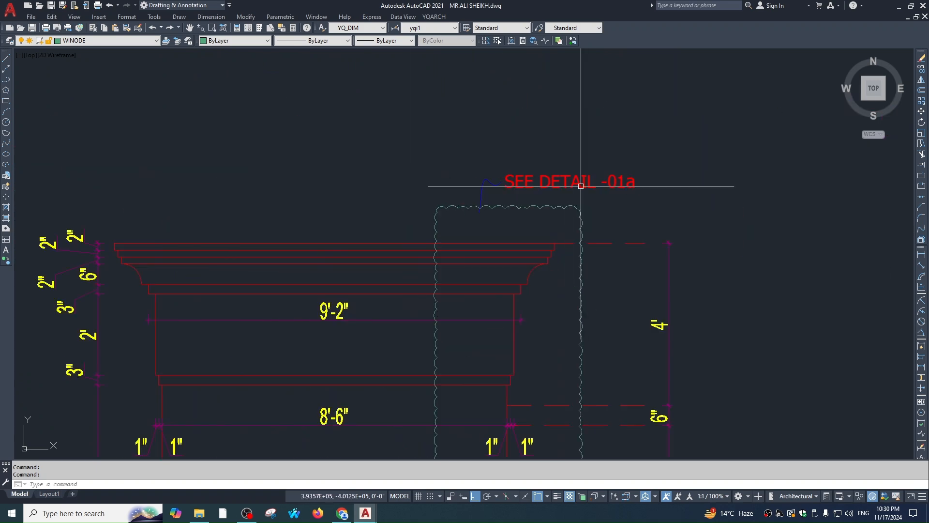
pyautogui.scroll(-6, 625, 198)
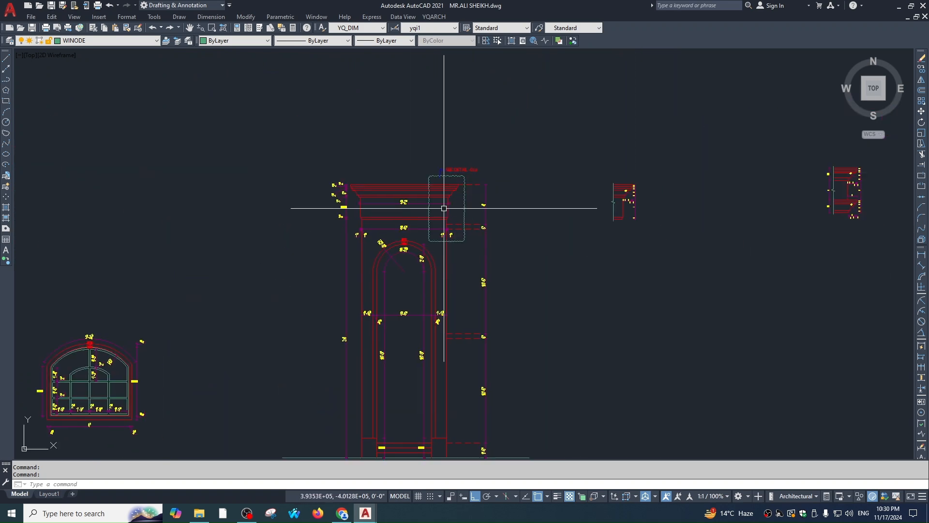
pyautogui.scroll(3, 635, 199)
pyautogui.scroll(-2, 665, 234)
pyautogui.moveTo(666, 235); pyautogui.dragTo(264, 198, button='middle')
pyautogui.scroll(4, 612, 133)
pyautogui.scroll(-6, 557, 235)
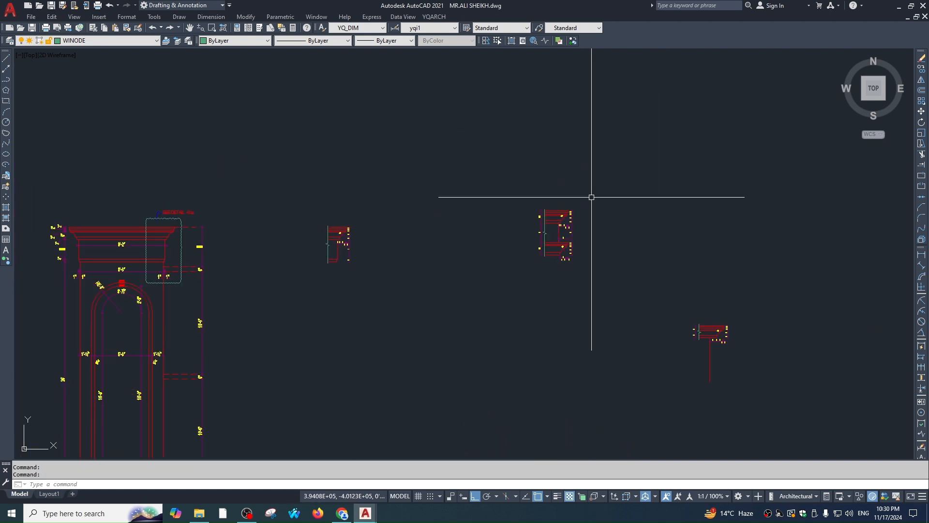
pyautogui.scroll(3, 271, 197)
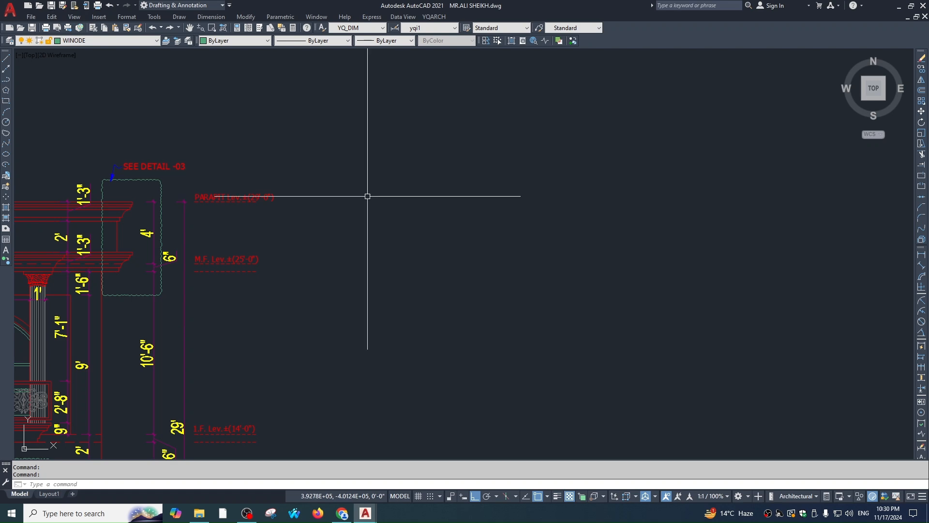
pyautogui.scroll(-3, 210, 159)
pyautogui.moveTo(693, 250); pyautogui.dragTo(681, 247, button='middle')
pyautogui.scroll(10, 489, 203)
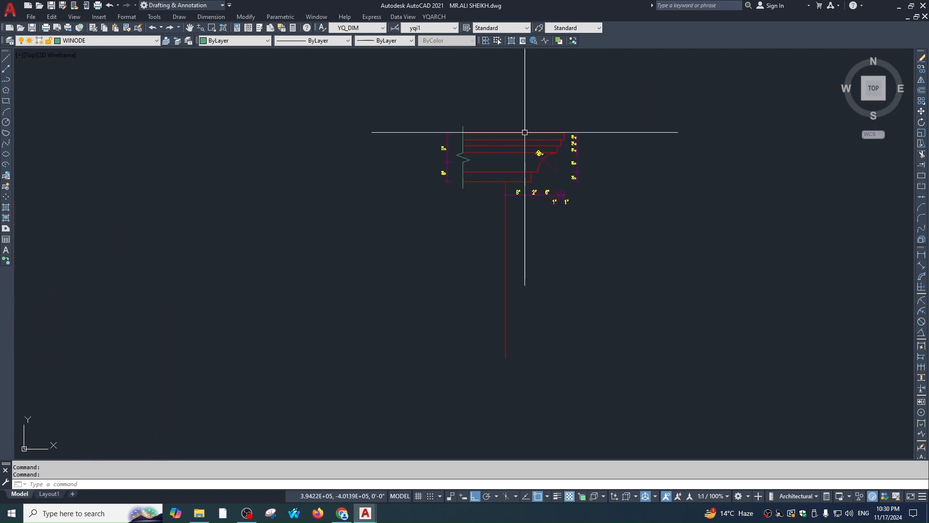
pyautogui.scroll(-10, 524, 132)
pyautogui.scroll(6, 145, 145)
pyautogui.scroll(-6, 311, 163)
pyautogui.scroll(-2, 507, 248)
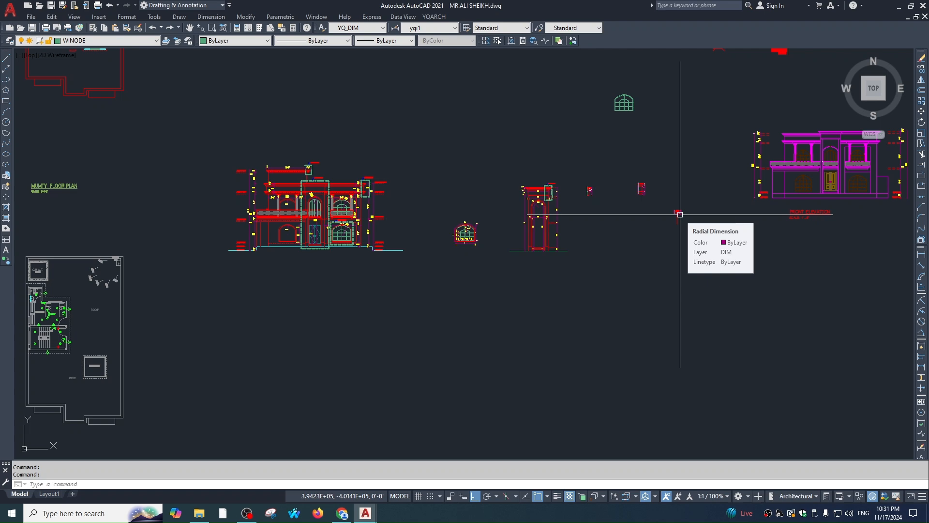
pyautogui.hotkey('ctrl', 'Tab')
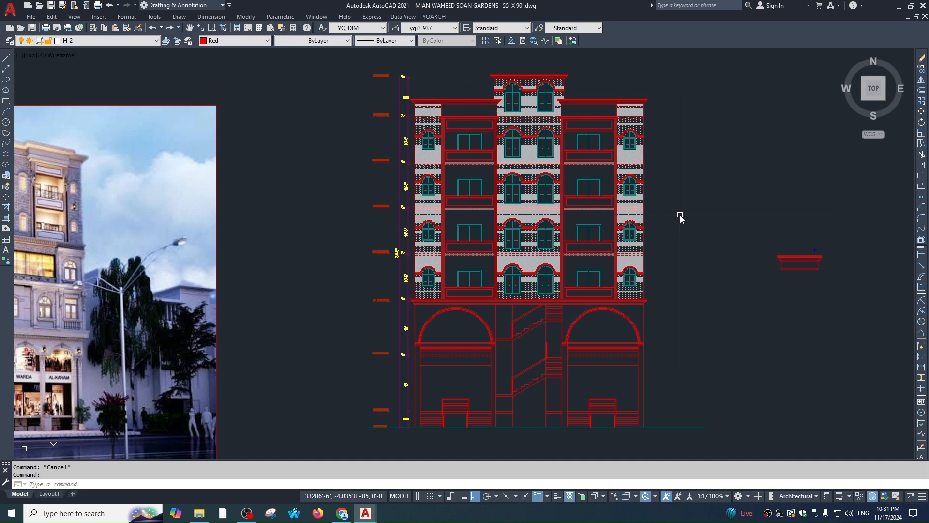
# Centre the stair in view and try an offset of 12, then cancel it
pyautogui.scroll(-2, 610, 271)
pyautogui.scroll(4, 546, 198)
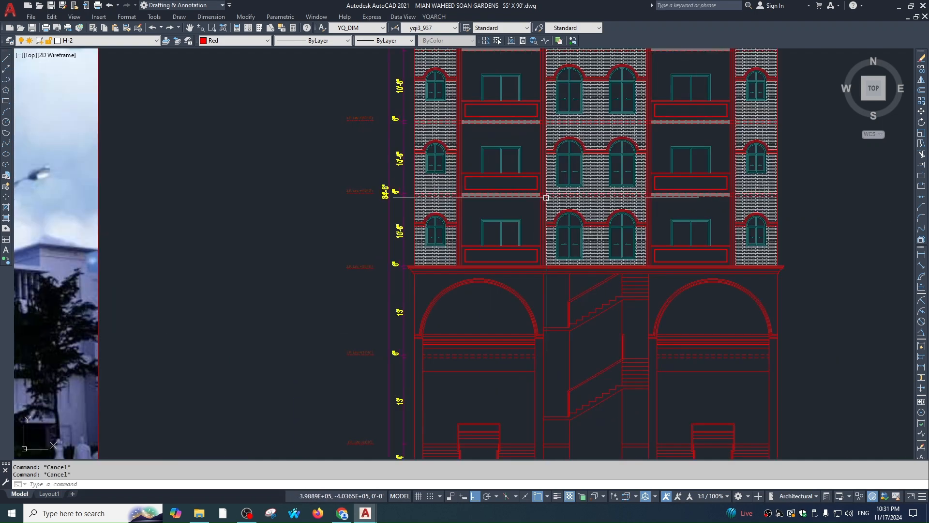
pyautogui.moveTo(614, 293); pyautogui.dragTo(572, 208, button='middle')
pyautogui.scroll(2, 572, 208)
pyautogui.moveTo(481, 224); pyautogui.dragTo(425, 180, button='middle')
pyautogui.scroll(2, 483, 204)
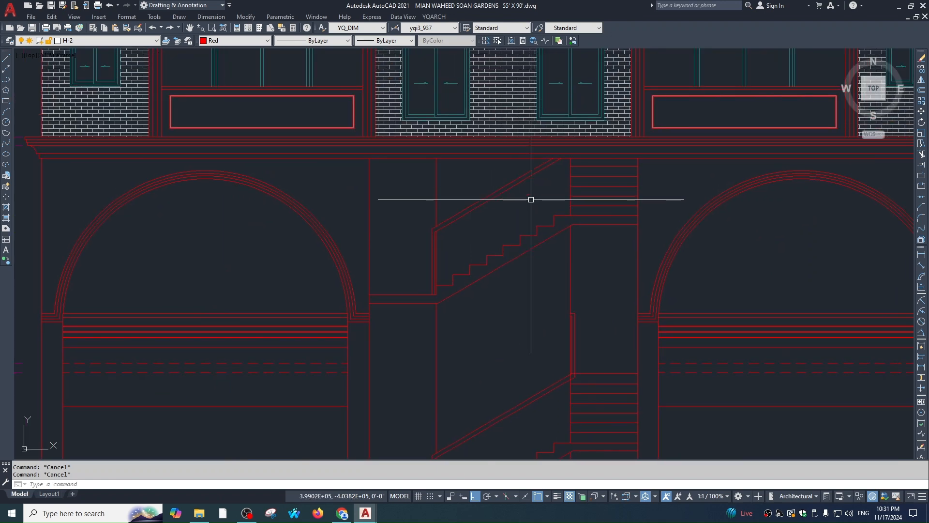
pyautogui.write('o')
pyautogui.press('Return')
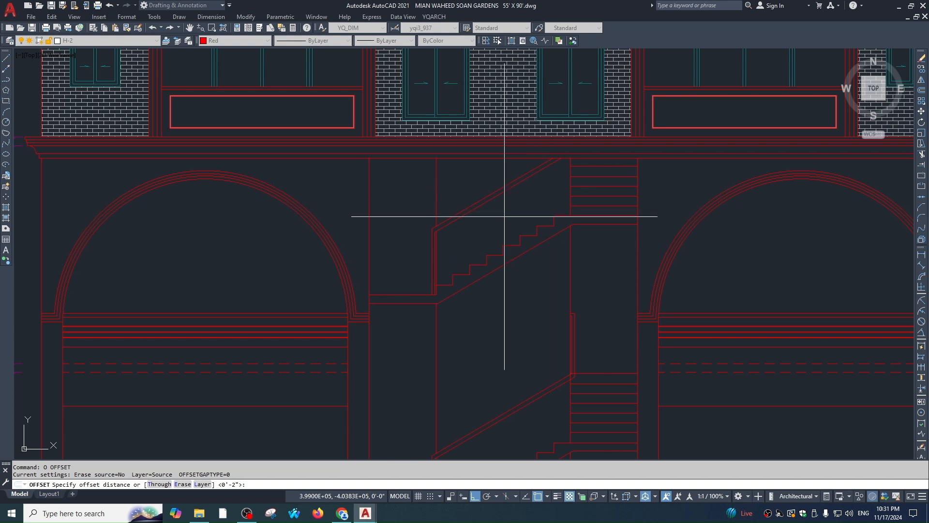
pyautogui.write('12')
pyautogui.press('Return')
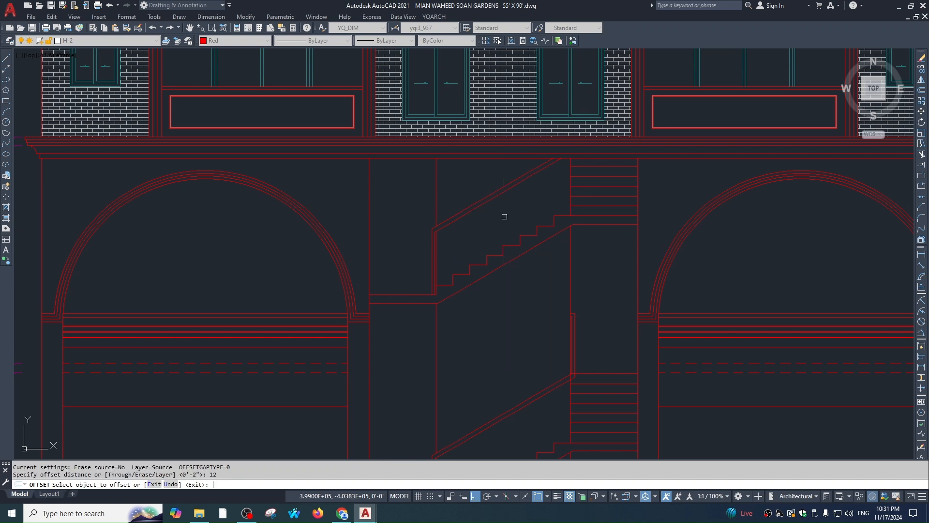
pyautogui.press('Return')
pyautogui.press('Return')
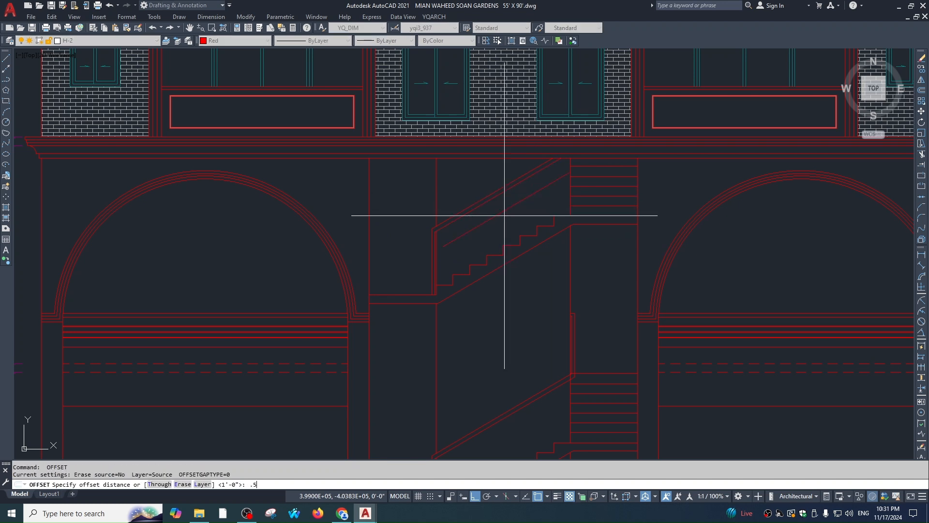
pyautogui.press('Return')
pyautogui.press('Escape')
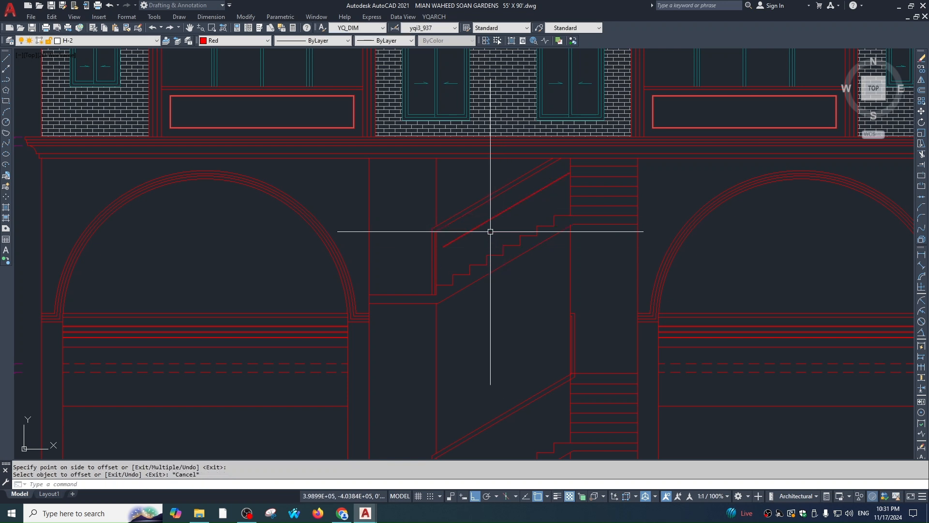
# Copy the sloped stair line 6 and 12 below itself
pyautogui.scroll(4, 490, 231)
pyautogui.click(469, 209)
pyautogui.write('co')
pyautogui.press('Return')
pyautogui.click(500, 245)
pyautogui.write('6')
pyautogui.press('Return')
pyautogui.write('12')
pyautogui.press('Return')
pyautogui.press('Escape')
# Extend the two new railing lines to their boundaries
pyautogui.write('ex')
pyautogui.press('Return')
pyautogui.scroll(2, 349, 298)
pyautogui.click(395, 331)
pyautogui.click(388, 226)
pyautogui.scroll(-3, 484, 204)
pyautogui.scroll(3, 560, 205)
pyautogui.press('Escape')
pyautogui.scroll(-2, 560, 131)
pyautogui.write('ex')
pyautogui.press('Escape')
pyautogui.scroll(1, 519, 208)
# Copy the three sloped railing lines down onto the lower stair flight
pyautogui.click(522, 194)
pyautogui.click(502, 137)
pyautogui.write('co')
pyautogui.press('Return')
pyautogui.click(562, 166)
pyautogui.moveTo(576, 269); pyautogui.dragTo(556, 120, button='middle')
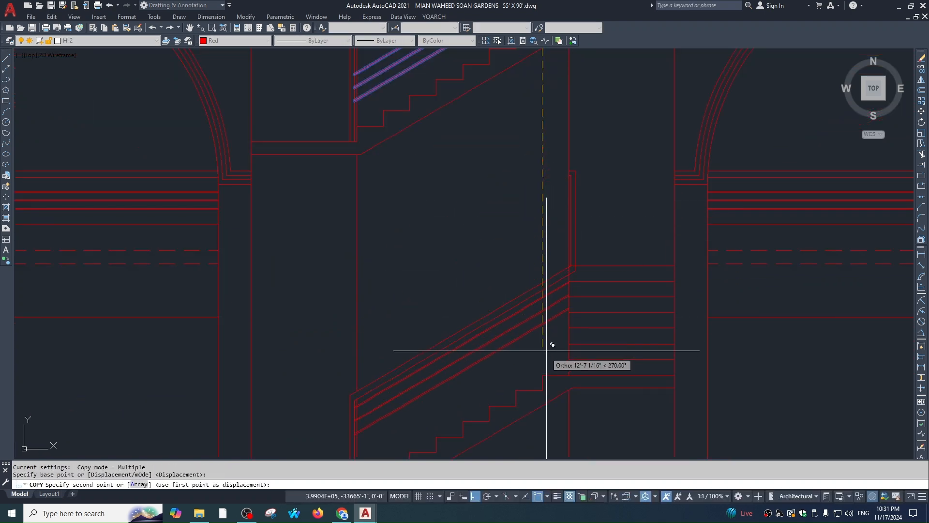
pyautogui.click(542, 375)
pyautogui.press('Escape')
# Reframe the view on the stair area
pyautogui.scroll(-2, 564, 190)
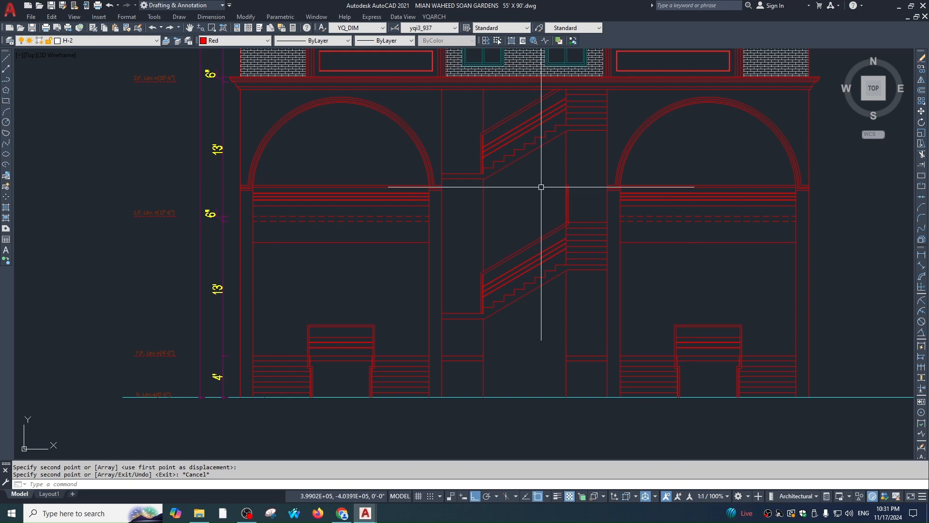
pyautogui.moveTo(547, 100); pyautogui.dragTo(546, 138, button='middle')
pyautogui.scroll(1, 548, 137)
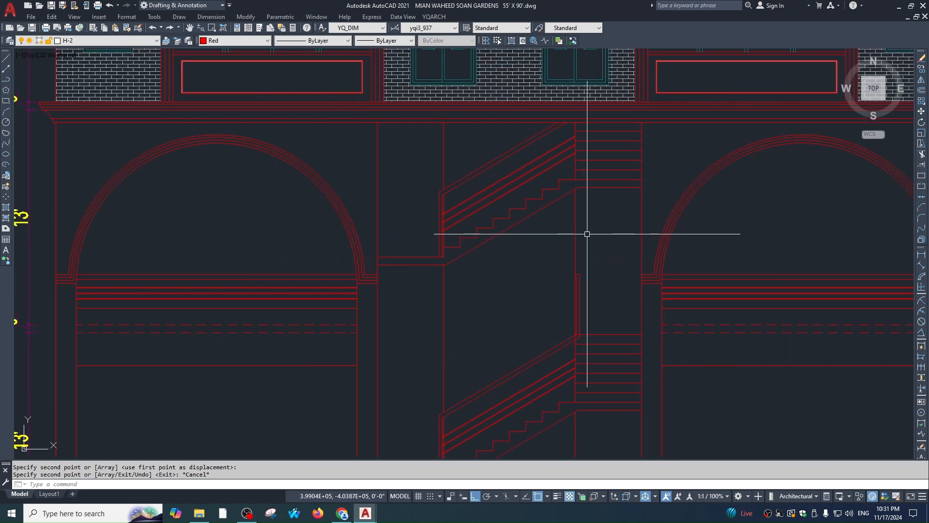
pyautogui.scroll(-3, 544, 180)
pyautogui.scroll(-1, 459, 156)
pyautogui.moveTo(590, 213); pyautogui.dragTo(571, 239, button='middle')
pyautogui.scroll(1, 563, 243)
pyautogui.press('Escape')
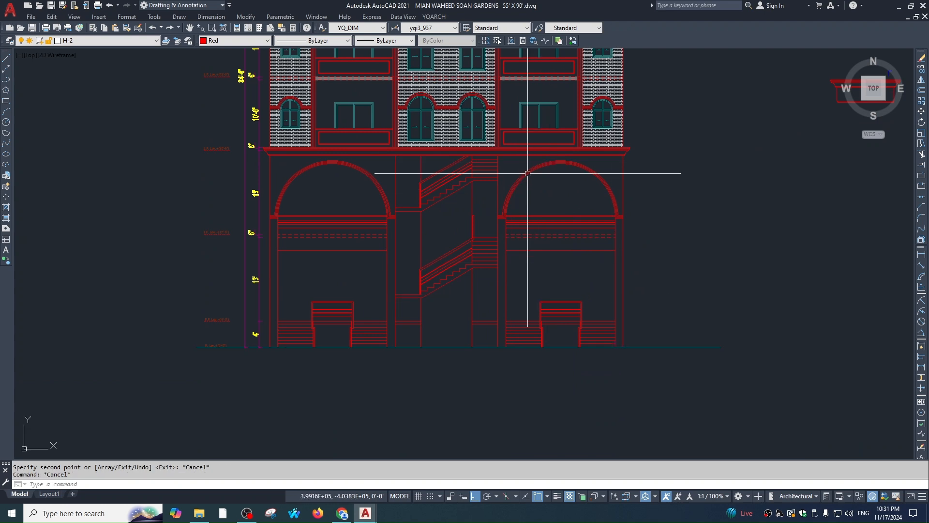
# Select the hatch below the top-floor windows and start isolating its layer, then cancel
pyautogui.scroll(-2, 500, 210)
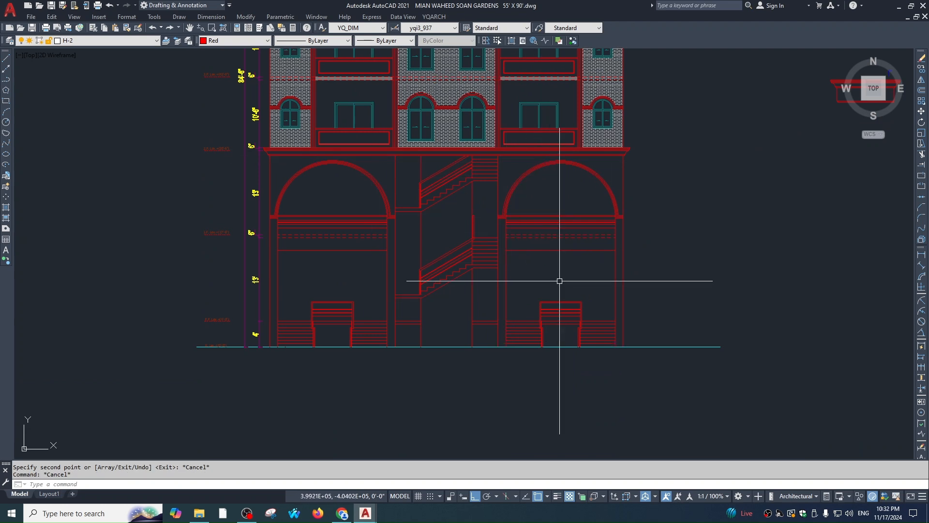
pyautogui.scroll(-4, 525, 266)
pyautogui.moveTo(524, 265); pyautogui.dragTo(524, 262, button='middle')
pyautogui.scroll(3, 524, 262)
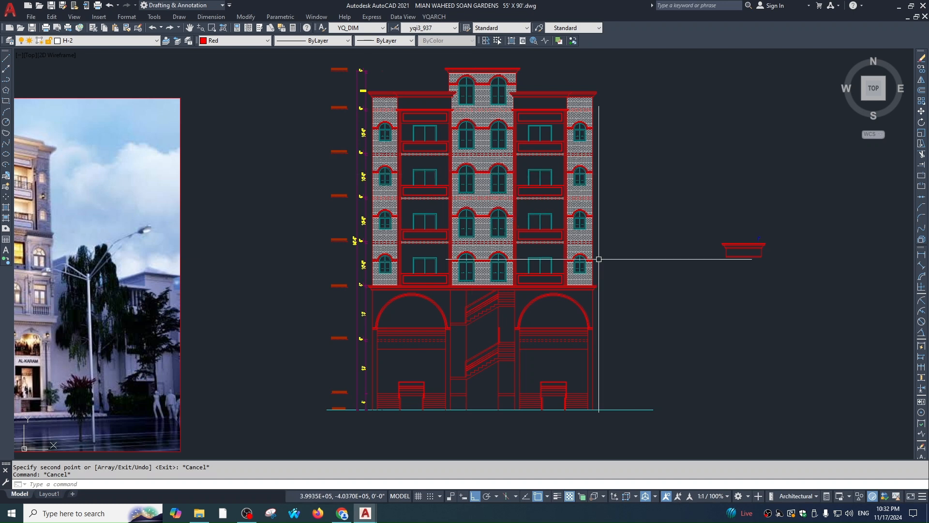
pyautogui.click(480, 120)
pyautogui.write('4')
pyautogui.press('Return')
pyautogui.press('Escape')
# Turn off layer H by picking a hatch, then turn all layers back on
pyautogui.write('5')
pyautogui.press('Return')
pyautogui.click(486, 117)
pyautogui.press('Escape')
pyautogui.write('6')
pyautogui.press('Return')
pyautogui.press('Escape')
# Isolate layer H by selecting the hatch patch below the top windows
pyautogui.click(485, 122)
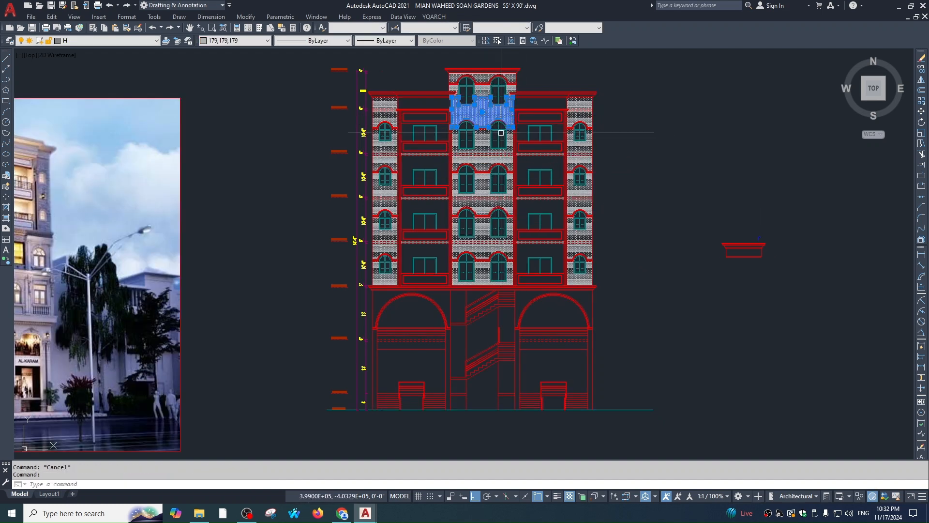
pyautogui.write('4')
pyautogui.press('Return')
pyautogui.scroll(-1, 509, 144)
pyautogui.press('Escape')
# Select the right, centre and left brick hatch columns and the top hatch patches
pyautogui.click(561, 106)
pyautogui.press('Escape')
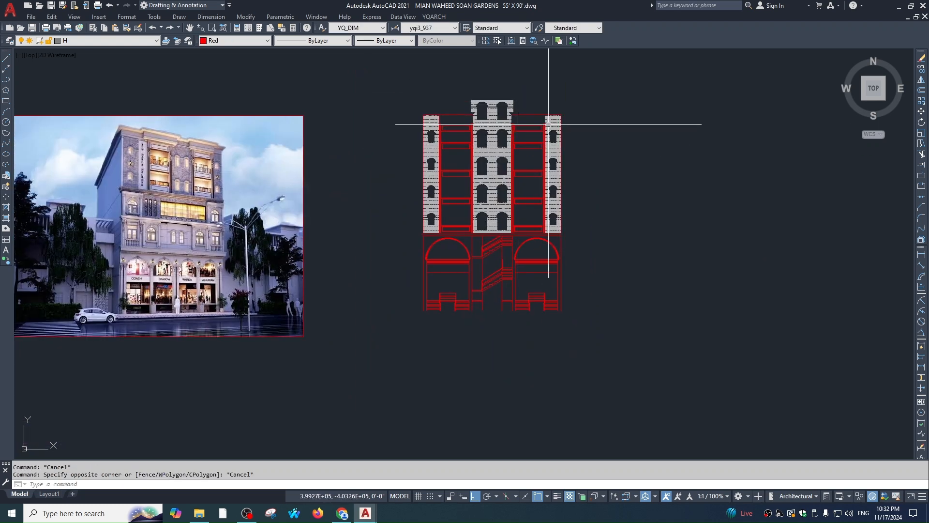
pyautogui.scroll(2, 549, 125)
pyautogui.click(561, 166)
pyautogui.click(429, 141)
pyautogui.click(461, 79)
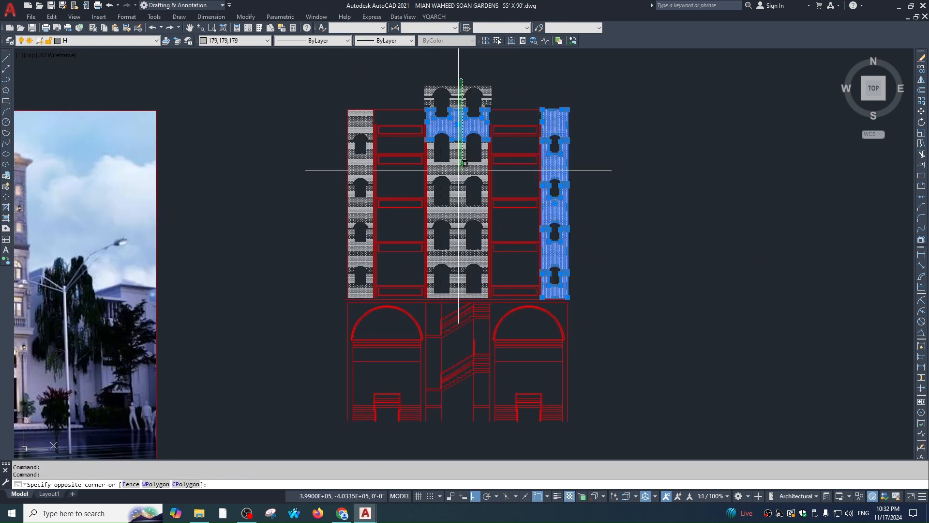
pyautogui.click(464, 163)
pyautogui.click(426, 87)
pyautogui.click(382, 112)
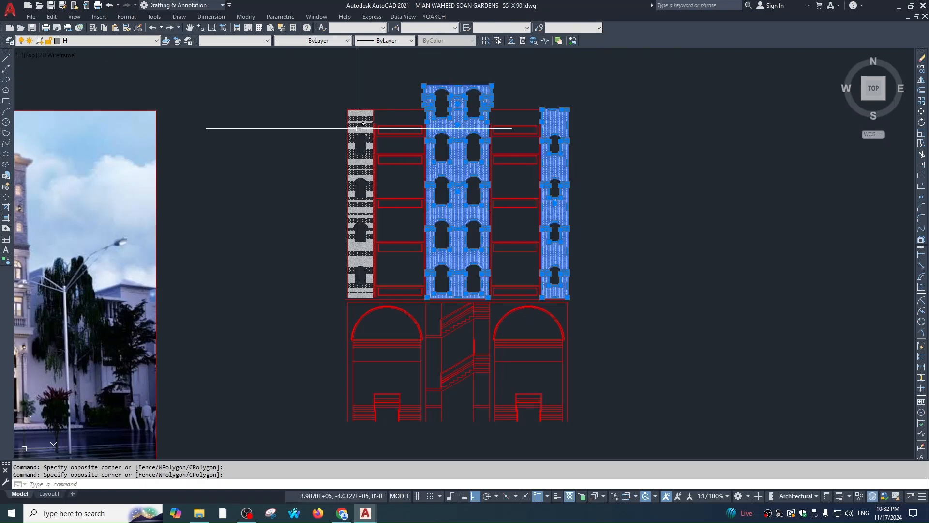
pyautogui.click(358, 113)
# Move the selected hatches onto the hatch 2 layer and turn all layers on
pyautogui.click(97, 41)
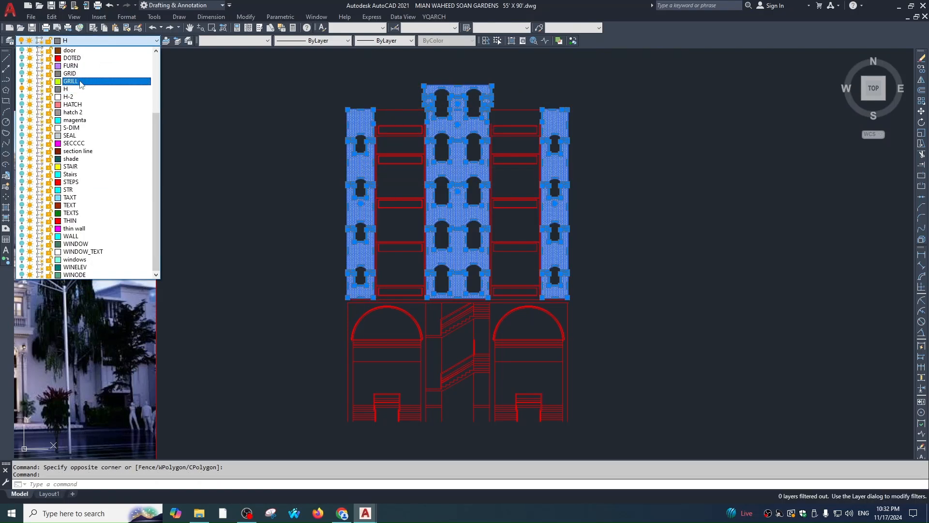
pyautogui.click(75, 113)
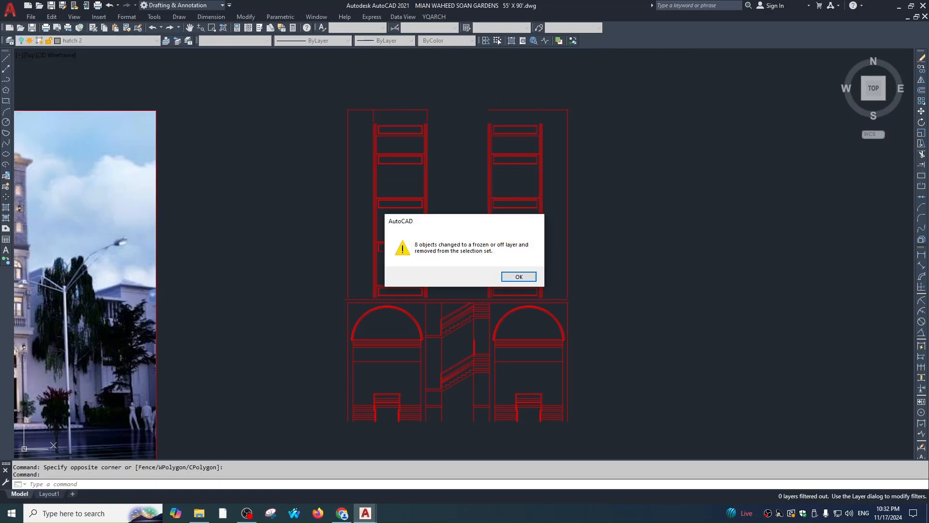
pyautogui.press('Return')
pyautogui.write('ll')
pyautogui.press('space')
pyautogui.press('Escape')
# Turn off the hatch 2 layer by picking a brick hatch
pyautogui.scroll(1, 558, 122)
pyautogui.press('Escape')
pyautogui.write('5')
pyautogui.press('space')
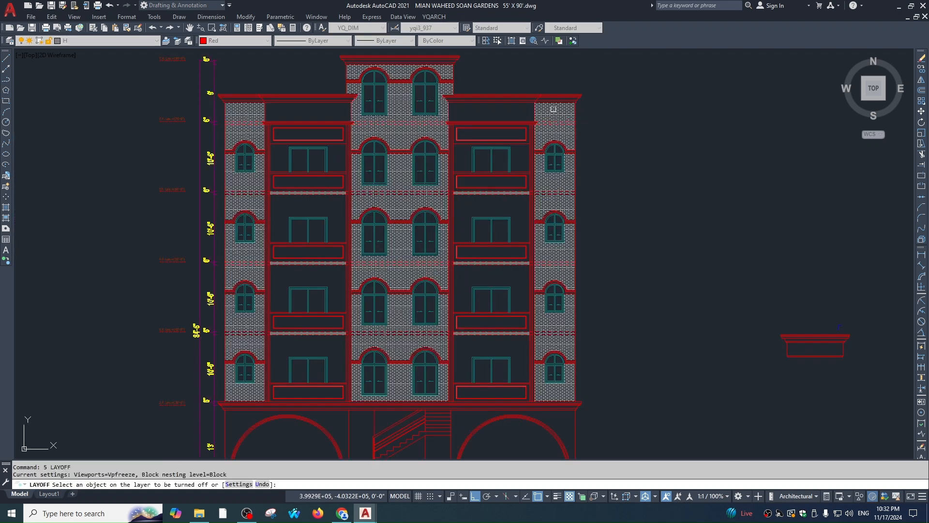
pyautogui.click(553, 109)
pyautogui.press('Escape')
pyautogui.scroll(-4, 663, 194)
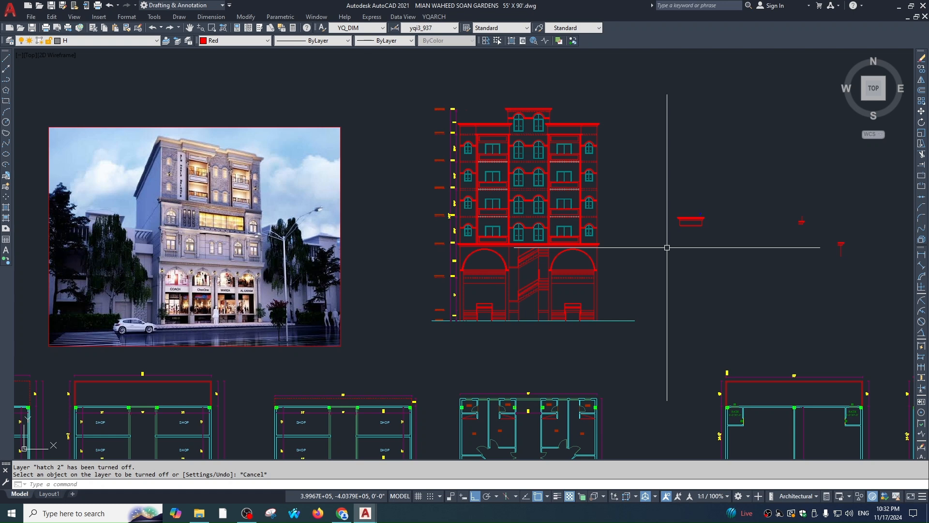
# Run LAYON to restore all layers, bringing back the brick hatch on the upper floors
pyautogui.write('layon')
pyautogui.press('Return')
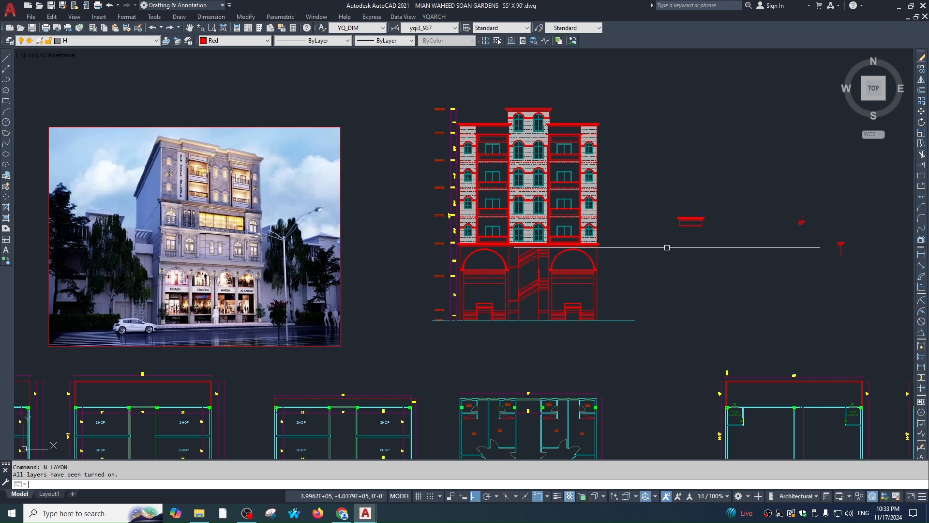
pyautogui.press('Escape')
pyautogui.scroll(5, 535, 259)
pyautogui.scroll(-3, 552, 238)
# Fill the four ground-floor column strips with a solid hatch
pyautogui.scroll(3, 591, 234)
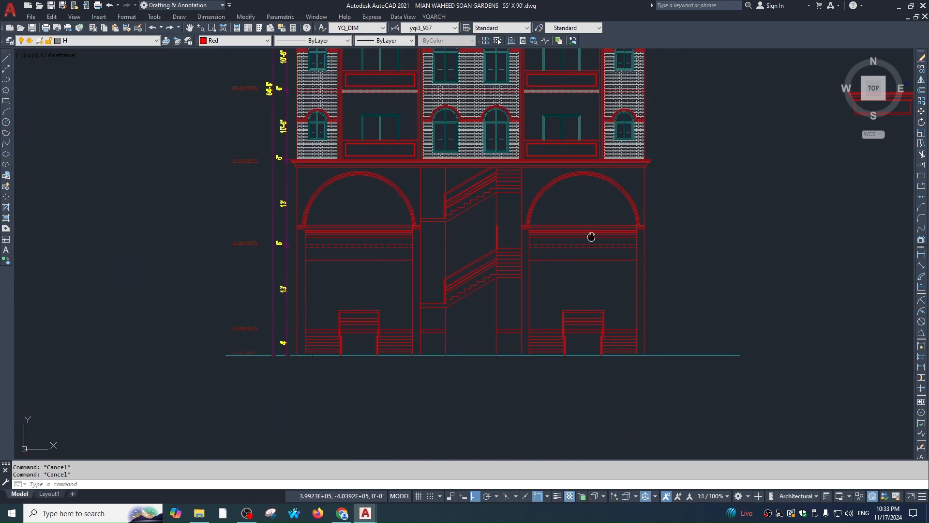
pyautogui.press('Escape')
pyautogui.write('H')
pyautogui.press('Return')
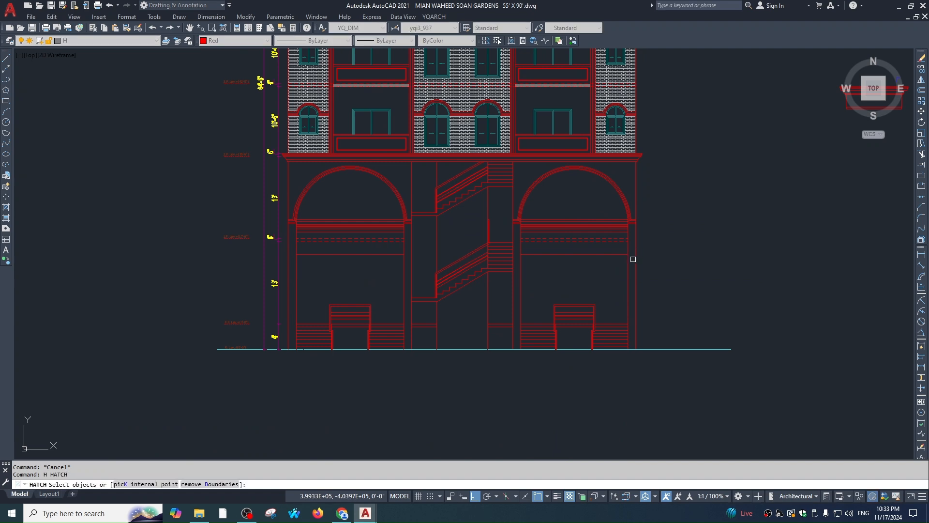
pyautogui.click(514, 136)
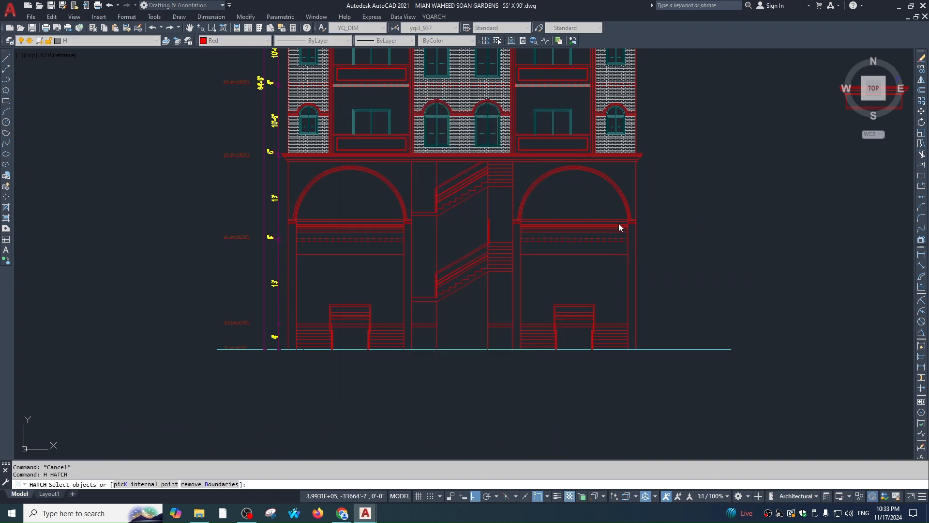
pyautogui.click(631, 247)
pyautogui.click(517, 247)
pyautogui.click(408, 247)
pyautogui.click(293, 248)
pyautogui.press('Return')
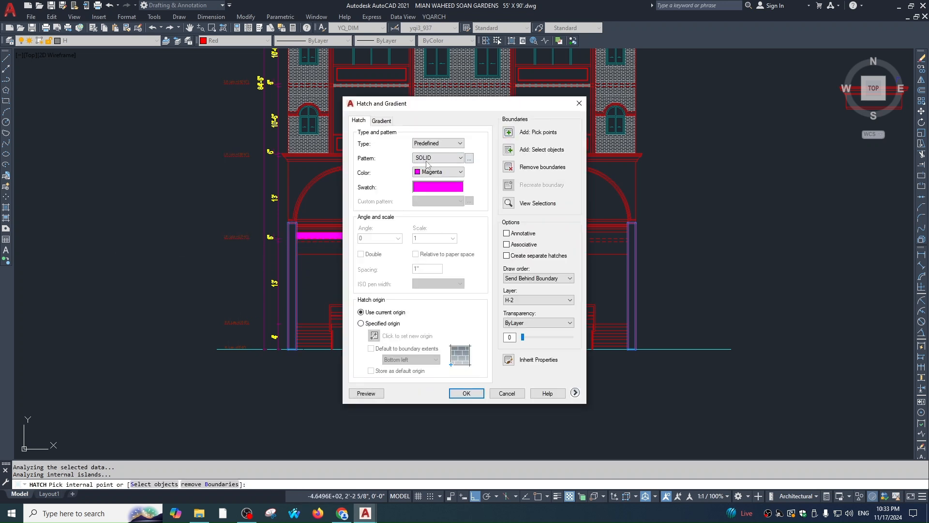
pyautogui.click(457, 175)
pyautogui.click(466, 394)
pyautogui.click(466, 394)
# Match the column hatches to the existing grey hatch with MATCHPROP
pyautogui.scroll(4, 537, 156)
pyautogui.write('ma')
pyautogui.press('Return')
pyautogui.scroll(6, 536, 157)
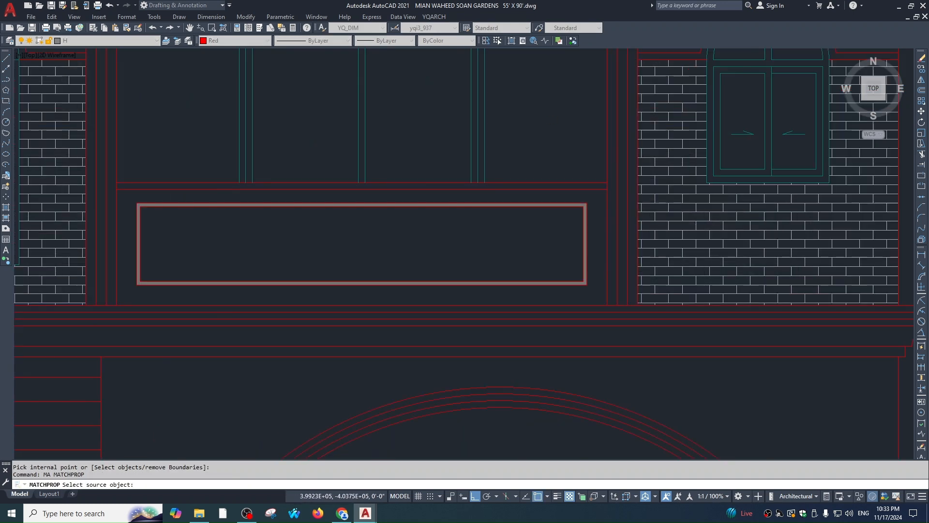
pyautogui.click(537, 193)
pyautogui.scroll(-3, 536, 193)
pyautogui.moveTo(624, 391); pyautogui.dragTo(558, 160, button='middle')
pyautogui.click(588, 193)
pyautogui.press('Escape')
pyautogui.press('Escape')
# Send the grey column hatches to the back with DRAWORDER
pyautogui.scroll(-3, 652, 215)
pyautogui.scroll(4, 647, 236)
pyautogui.click(655, 226)
pyautogui.write('dr')
pyautogui.press('Return')
pyautogui.write('b')
pyautogui.press('Return')
pyautogui.scroll(-4, 665, 211)
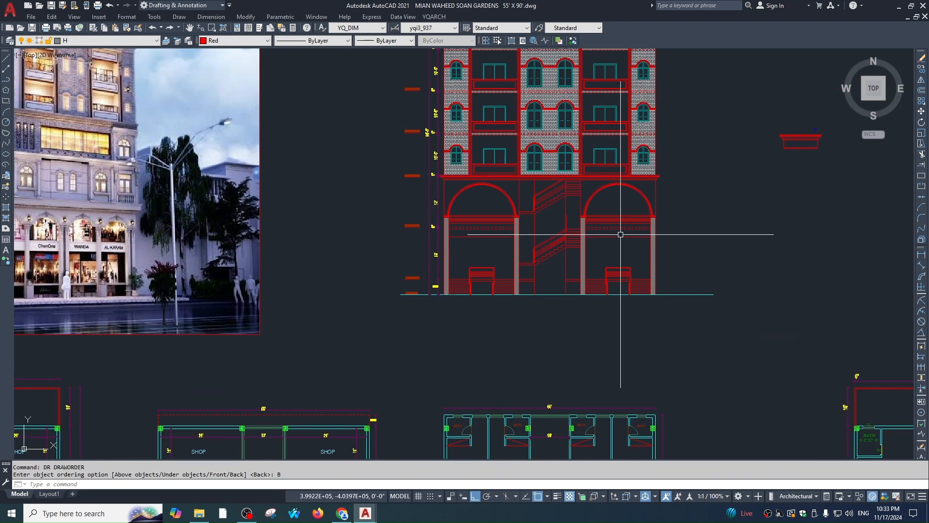
pyautogui.scroll(2, 564, 248)
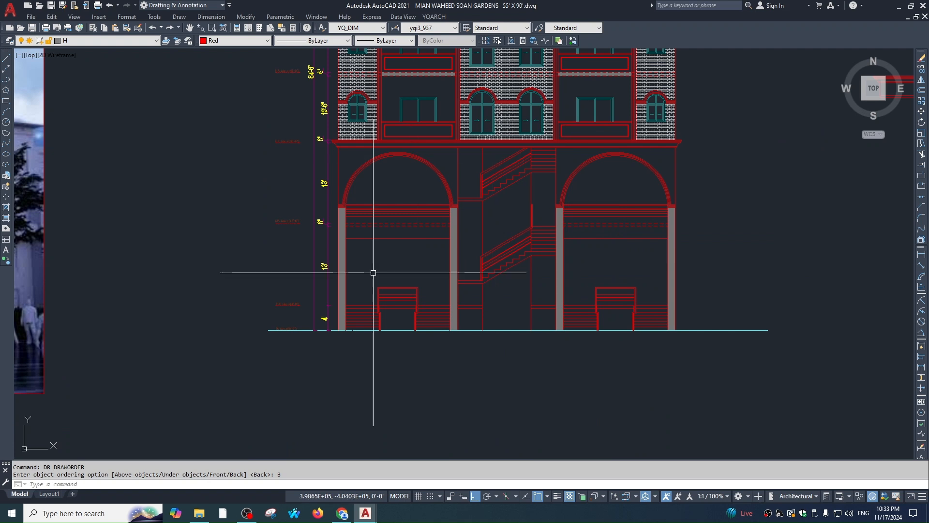
pyautogui.moveTo(561, 223); pyautogui.dragTo(555, 248, button='middle')
pyautogui.press('Escape')
# Start a new hatch with the H command
pyautogui.write('gh')
pyautogui.press('Escape')
pyautogui.write('h')
pyautogui.press('space')
# Hatch both ground-floor arch spandrels with a user-defined line pattern
pyautogui.click(646, 187)
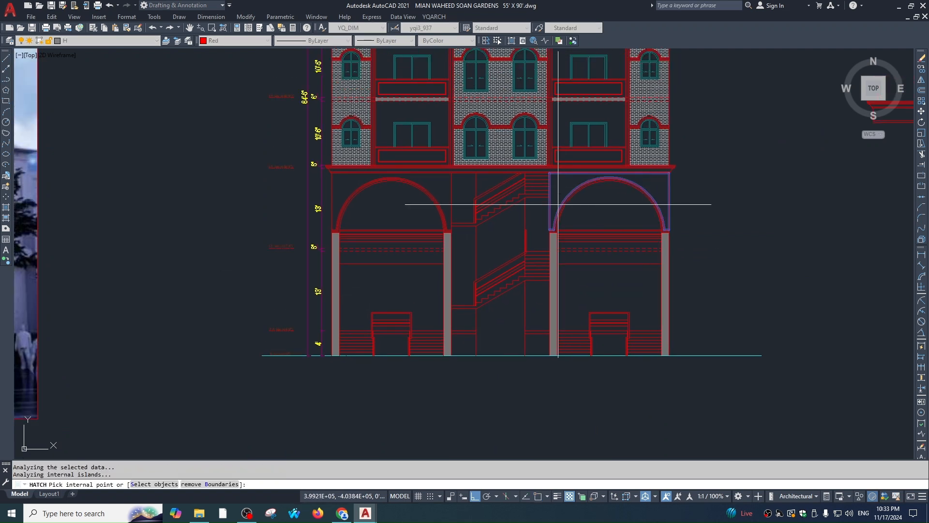
pyautogui.click(432, 178)
pyautogui.press('Return')
pyautogui.click(438, 143)
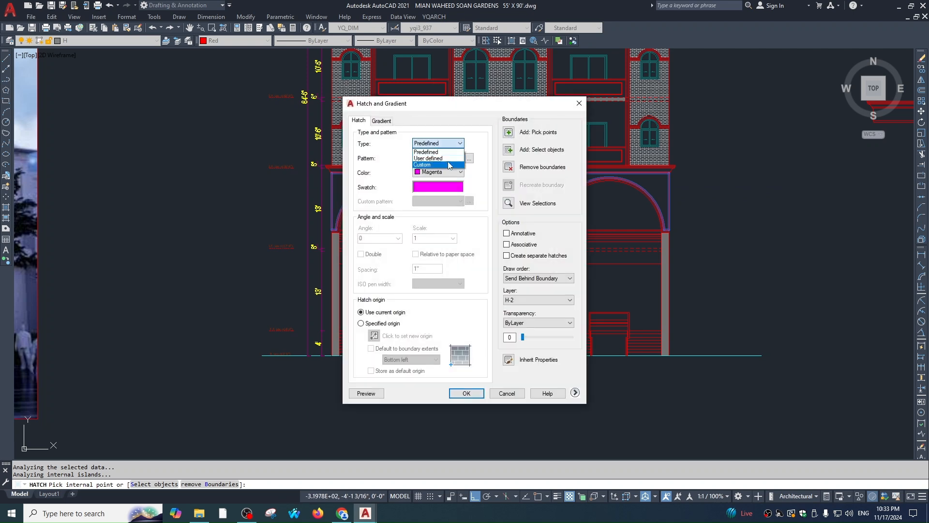
pyautogui.click(433, 156)
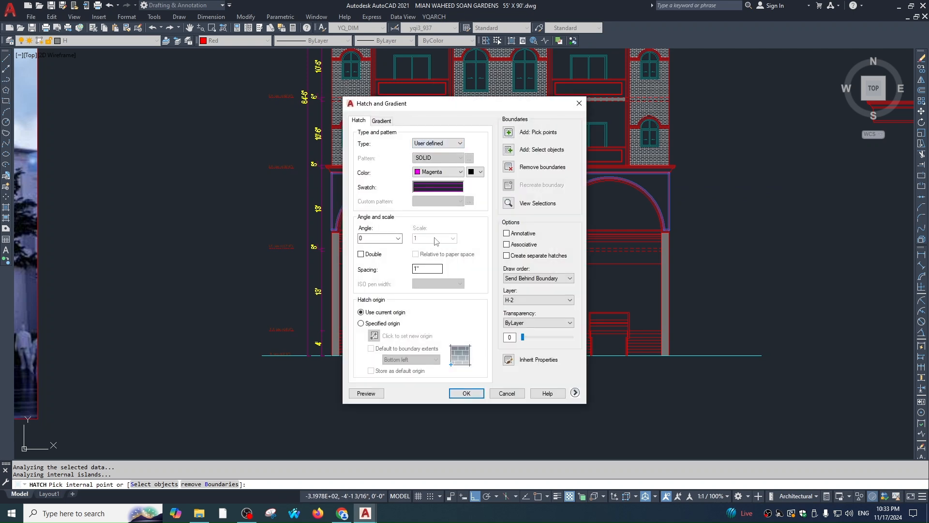
pyautogui.click(366, 393)
pyautogui.scroll(2, 603, 189)
pyautogui.press('Escape')
pyautogui.click(366, 393)
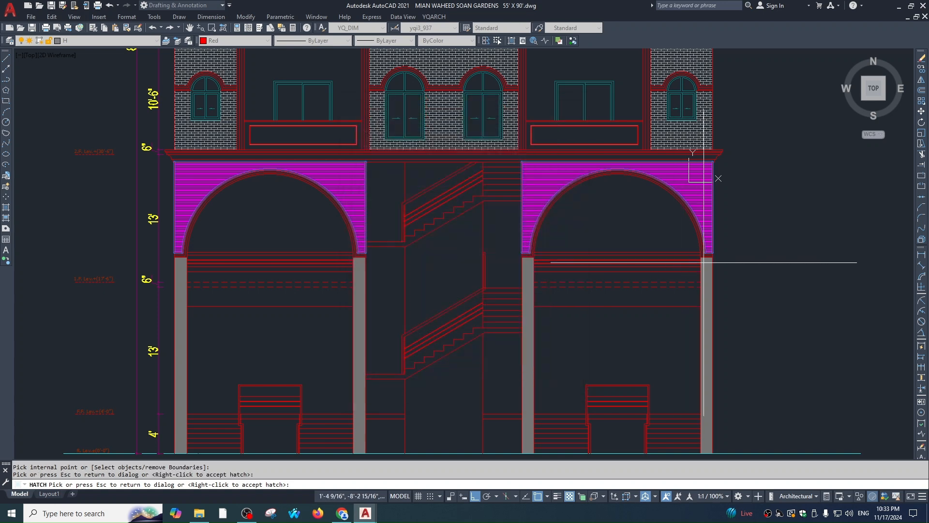
pyautogui.scroll(2, 699, 191)
pyautogui.press('Escape')
pyautogui.click(466, 393)
pyautogui.press('Escape')
# Put the spandrel hatches on layer hatch 2 with colour 179,179,179
pyautogui.click(691, 172)
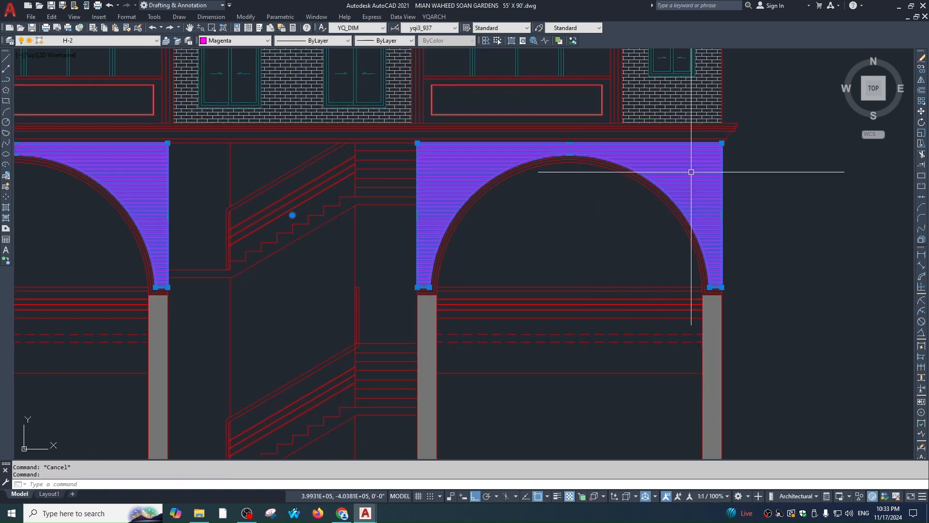
pyautogui.click(97, 40)
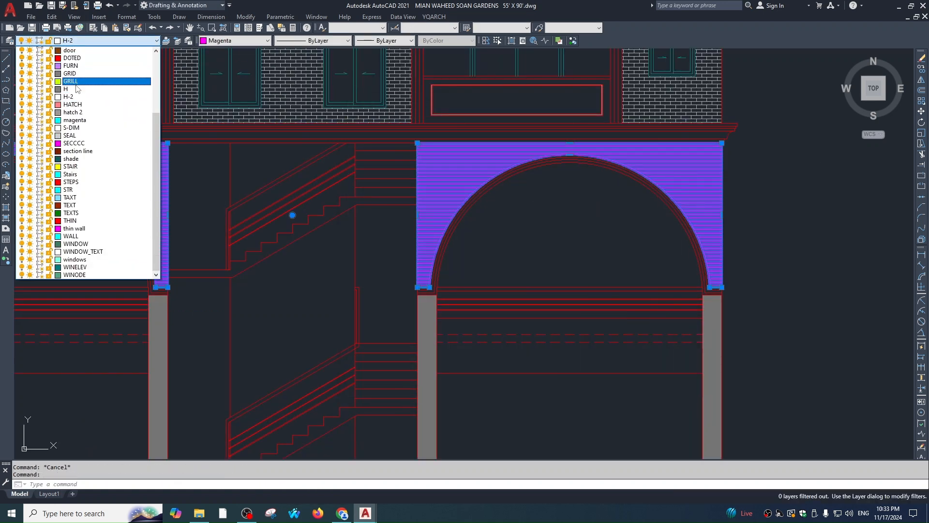
pyautogui.click(75, 113)
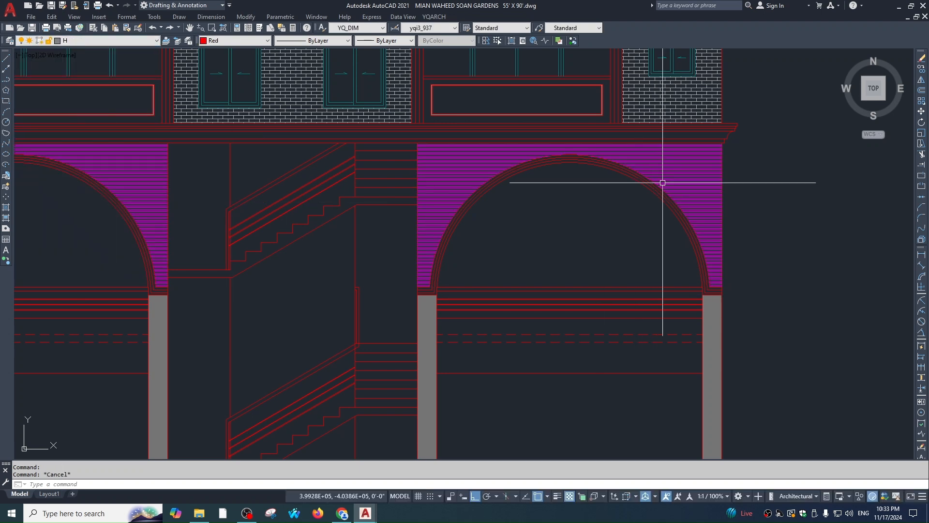
pyautogui.click(237, 40)
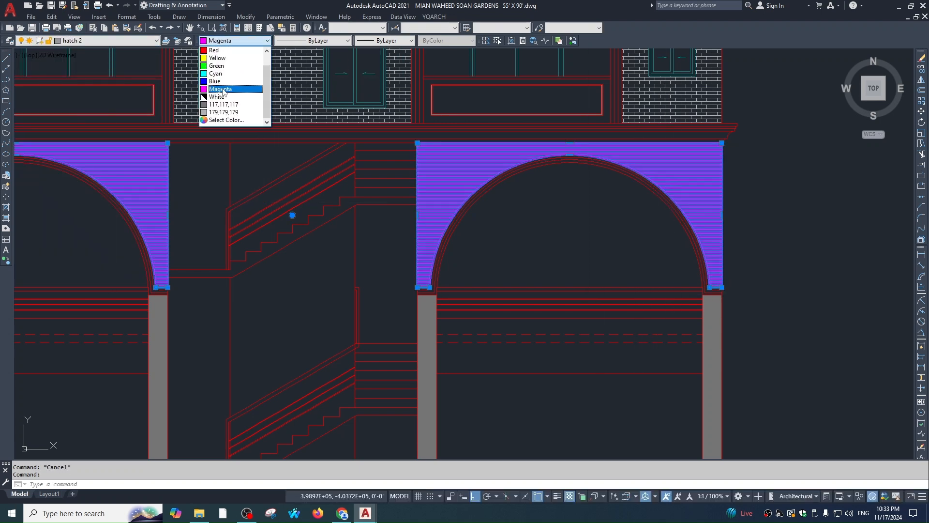
pyautogui.click(223, 119)
pyautogui.scroll(-2, 576, 244)
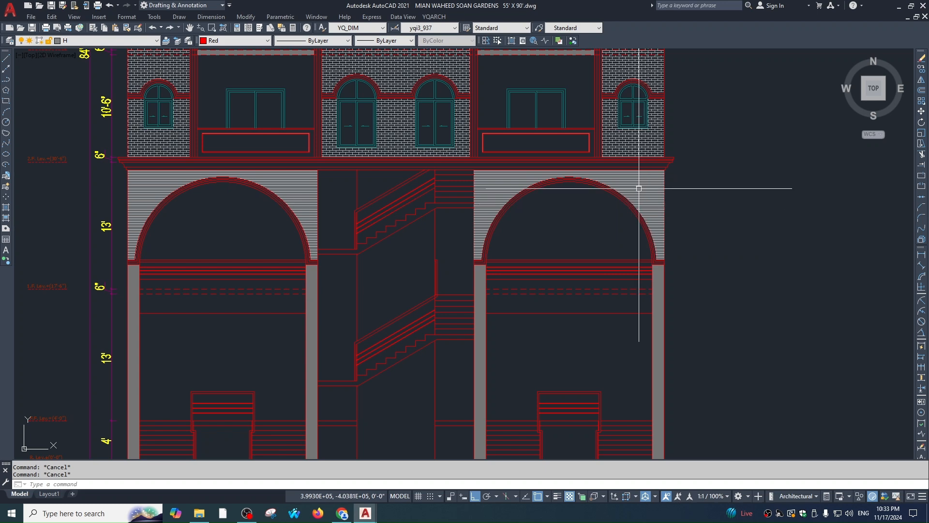
# Send the spandrel hatches behind the arch outlines with DRAWORDER Back
pyautogui.write('dr')
pyautogui.press('Return')
pyautogui.write('b')
pyautogui.press('Return')
pyautogui.scroll(-4, 763, 297)
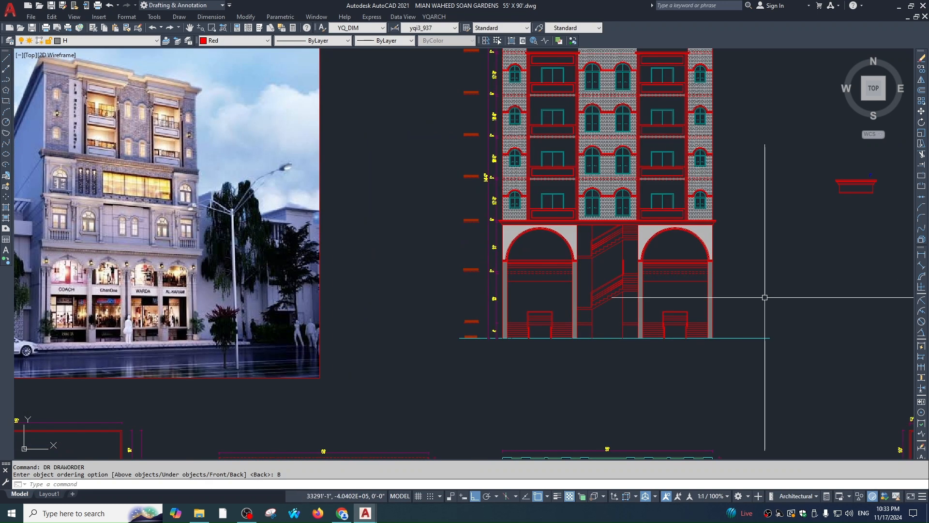
pyautogui.scroll(2, 730, 259)
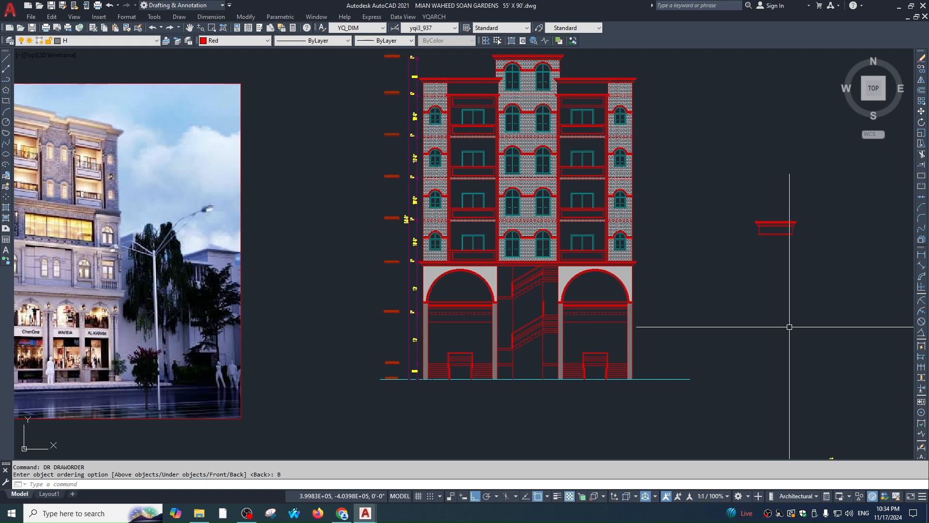
pyautogui.scroll(-6, 789, 327)
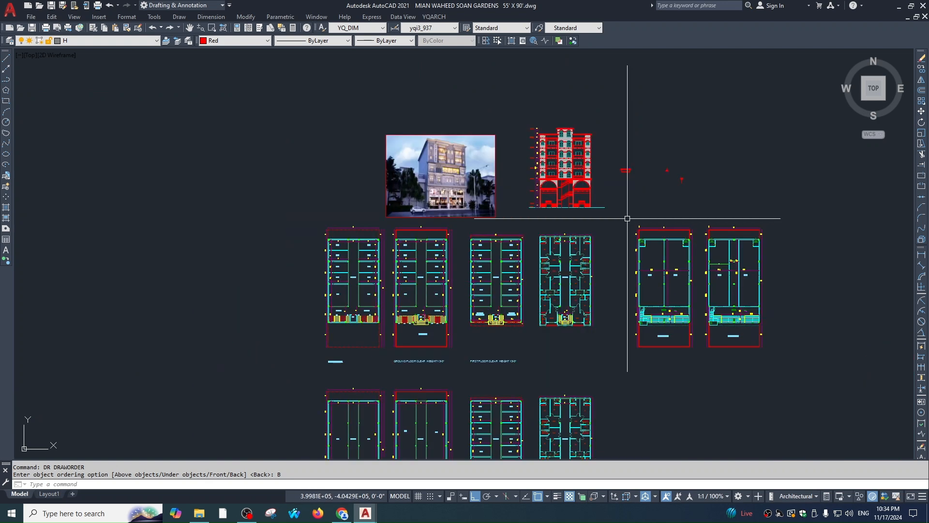
pyautogui.scroll(-5, 628, 218)
pyautogui.scroll(5, 660, 193)
pyautogui.moveTo(215, 341); pyautogui.dragTo(485, 242, button='middle')
pyautogui.moveTo(419, 296); pyautogui.dragTo(612, 272, button='middle')
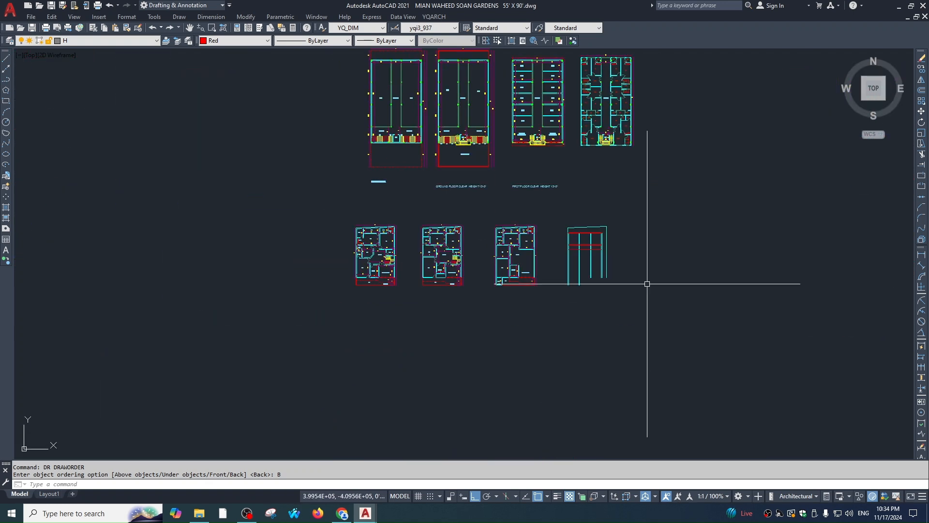
pyautogui.scroll(-4, 625, 274)
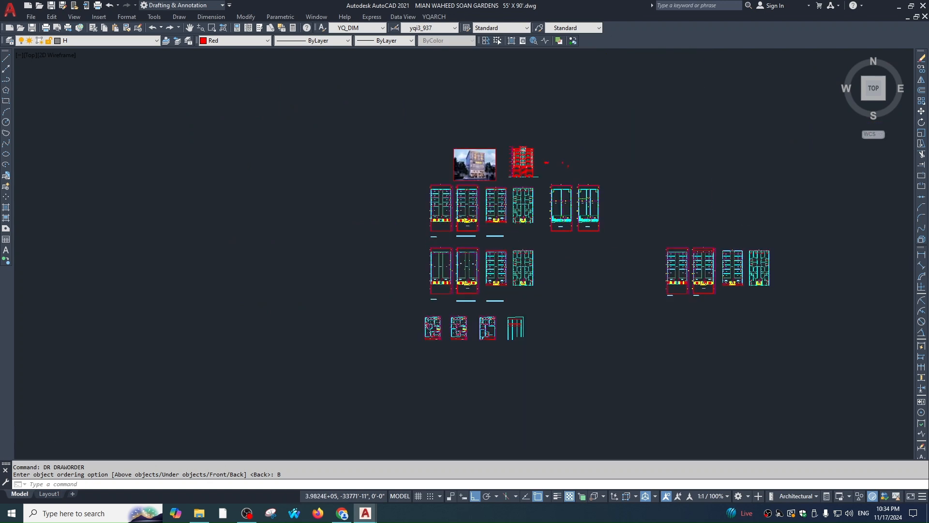
pyautogui.scroll(4, 559, 242)
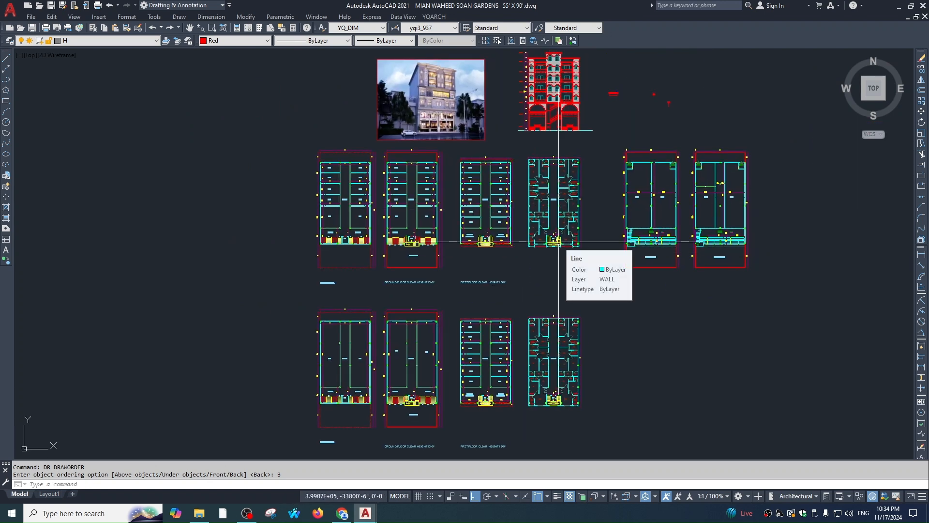